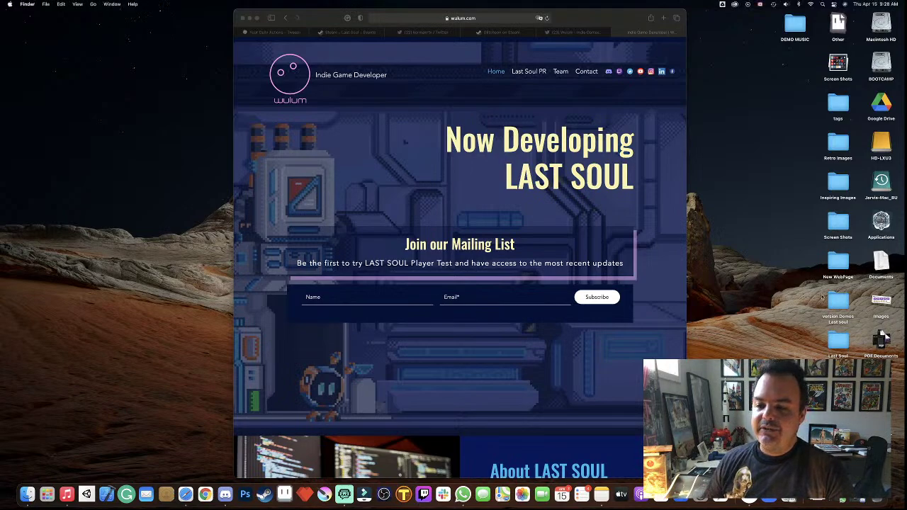
# - Spread out the desktop Images stack and Quick Look the 1_Weapon_Pickable sprite sheet, then close it
pyautogui.click(881, 301)
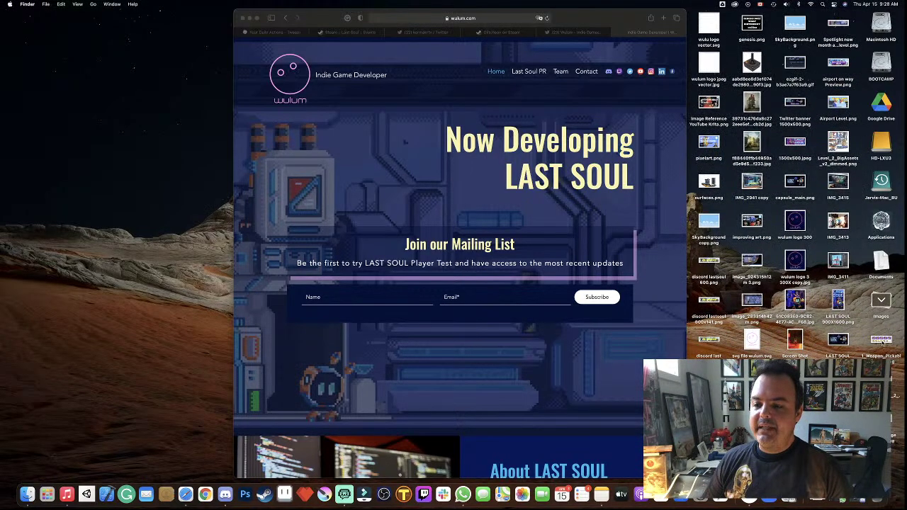
pyautogui.click(883, 342)
pyautogui.press('space')
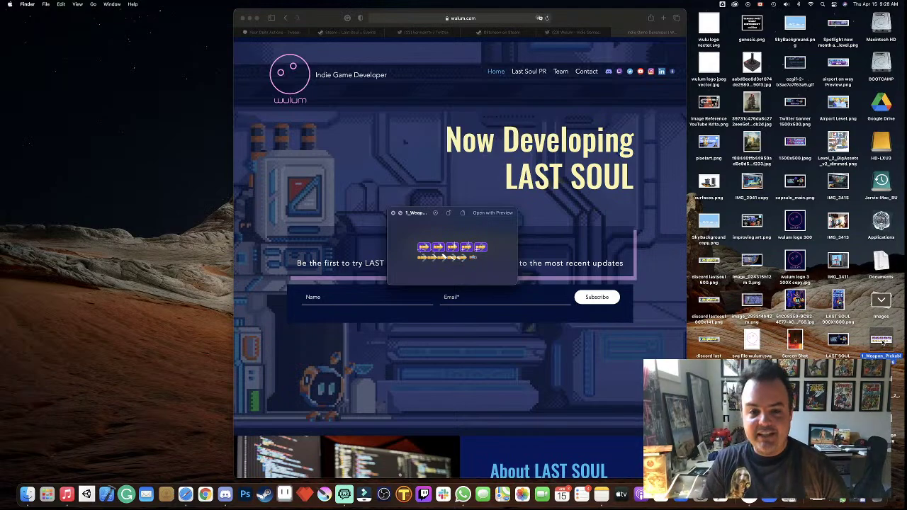
pyautogui.press('space')
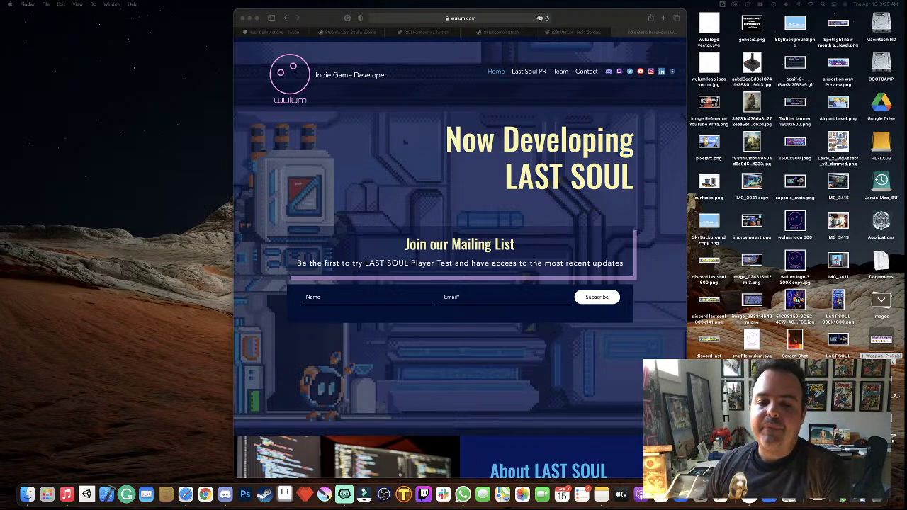
# - Scroll wulum.com to the Wishlist NOW section and follow the 'LAST SOUL now on Steam' link
pyautogui.scroll(-3, 489, 255)
pyautogui.scroll(-5, 454, 258)
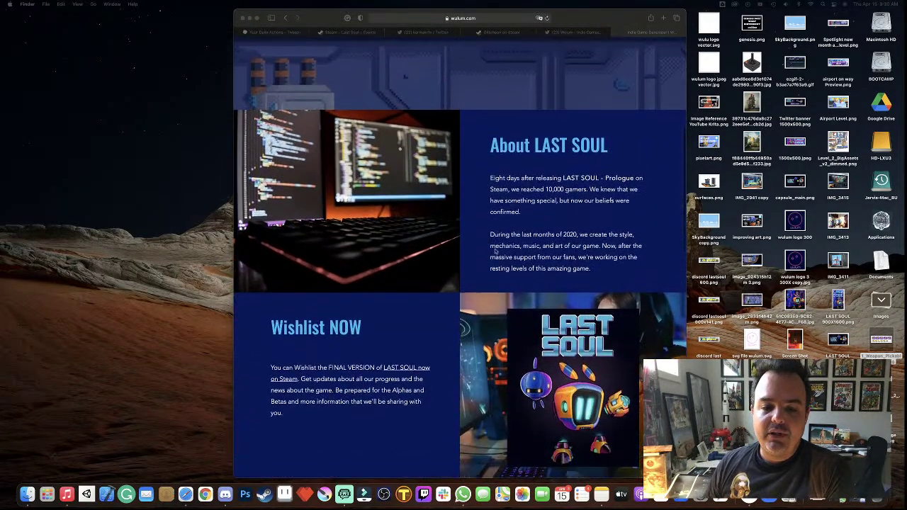
pyautogui.scroll(-2, 411, 262)
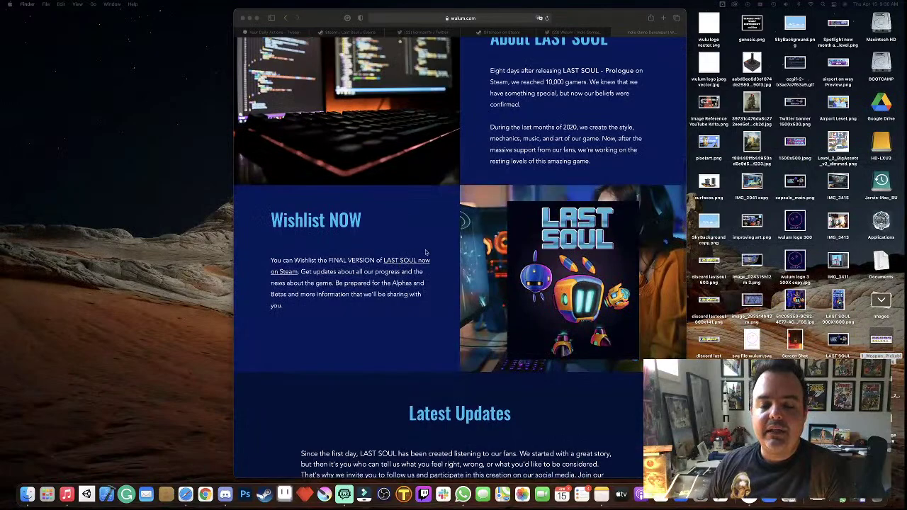
pyautogui.scroll(6, 425, 259)
pyautogui.scroll(4, 450, 255)
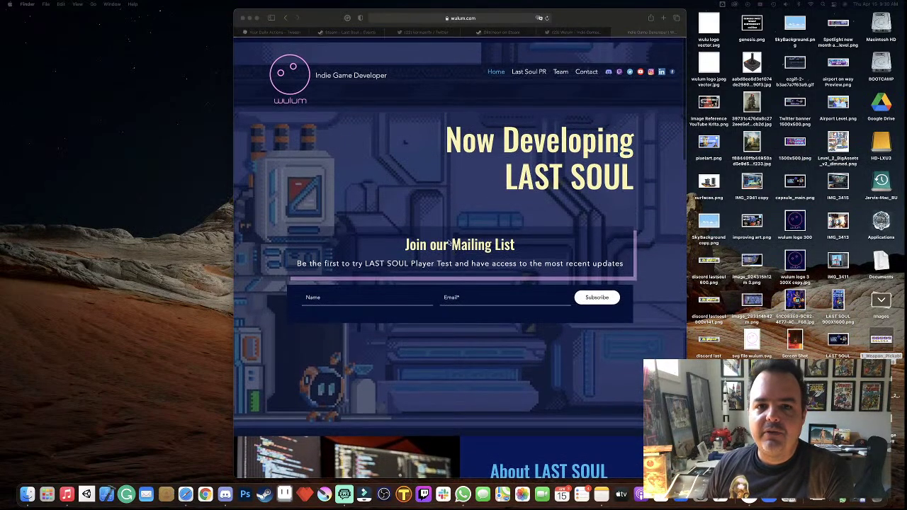
pyautogui.scroll(-1, 443, 256)
pyautogui.scroll(-6, 425, 259)
pyautogui.scroll(-2, 406, 263)
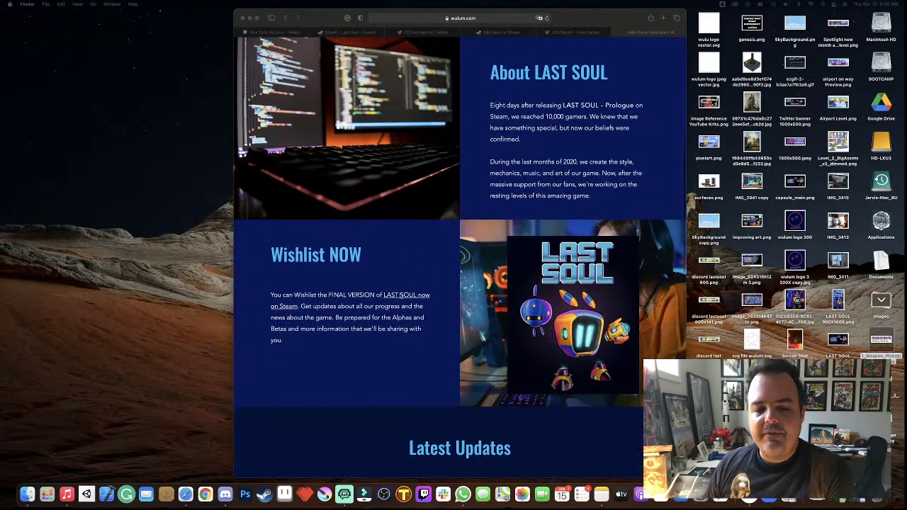
pyautogui.click(401, 300)
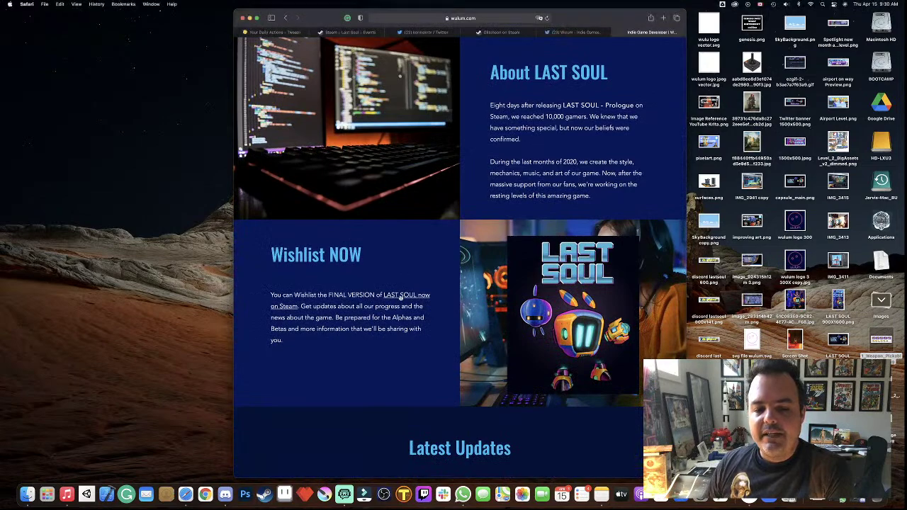
pyautogui.click(401, 301)
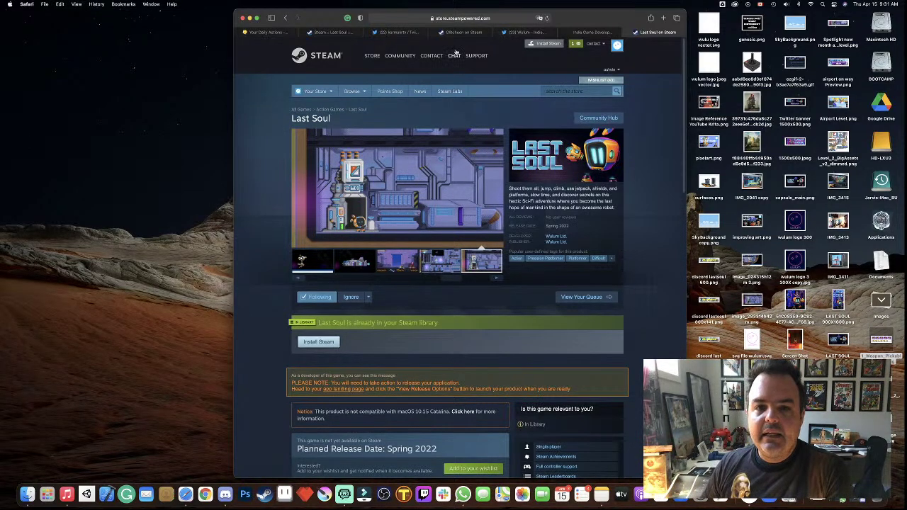
# - Minimize the Steam store window and launch Unity Hub from the Dock
pyautogui.click(250, 18)
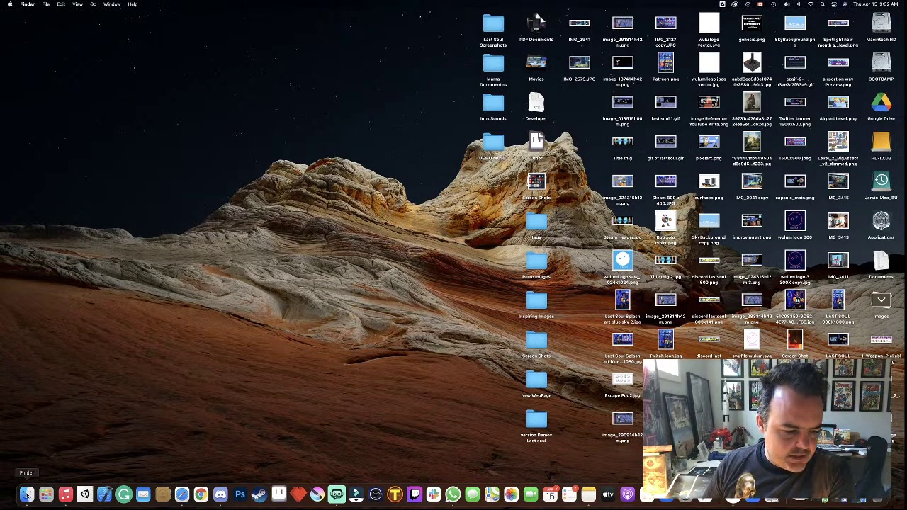
pyautogui.click(85, 493)
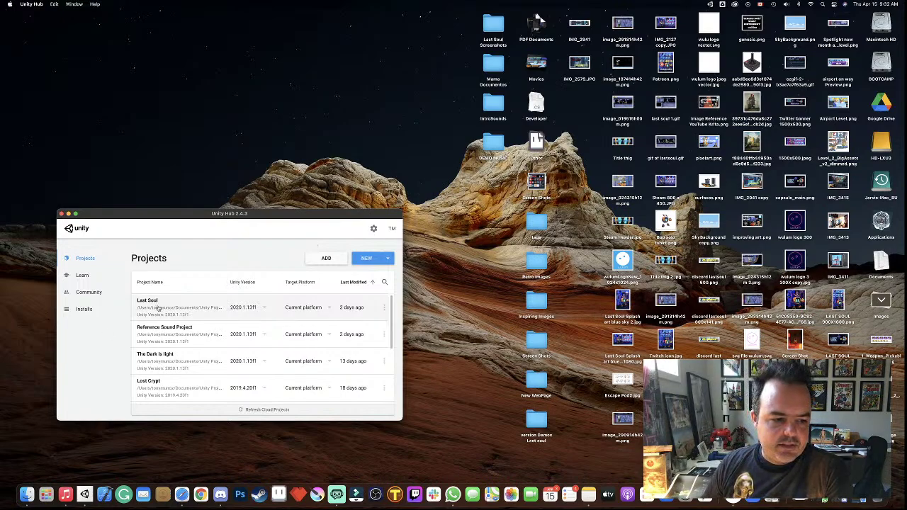
# - Open the Last Soul project from Unity Hub's Projects list
pyautogui.click(157, 308)
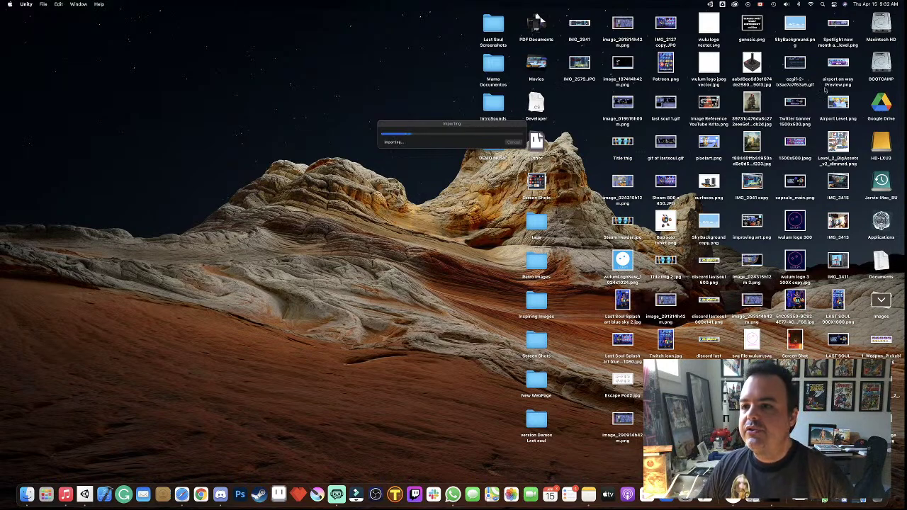
# - Remove the Xbox Wireless Controller from the paired devices in Bluetooth preferences
pyautogui.click(799, 4)
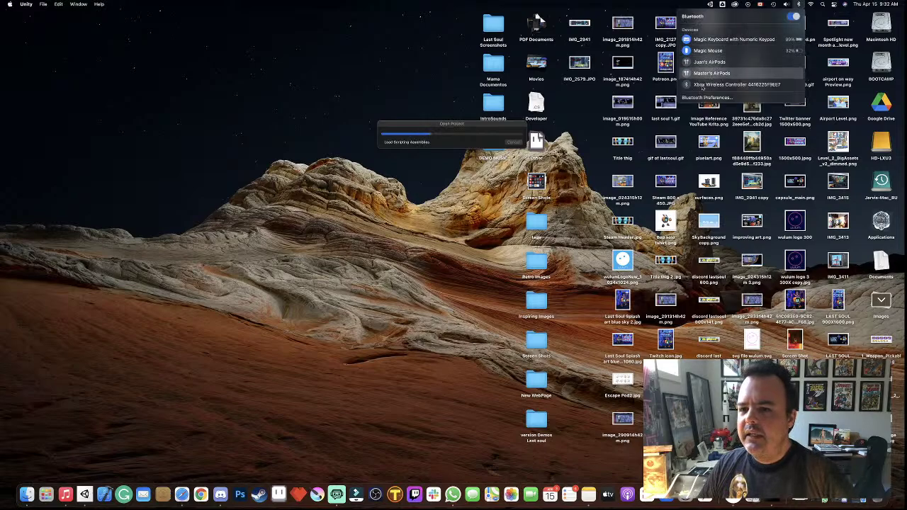
pyautogui.click(706, 97)
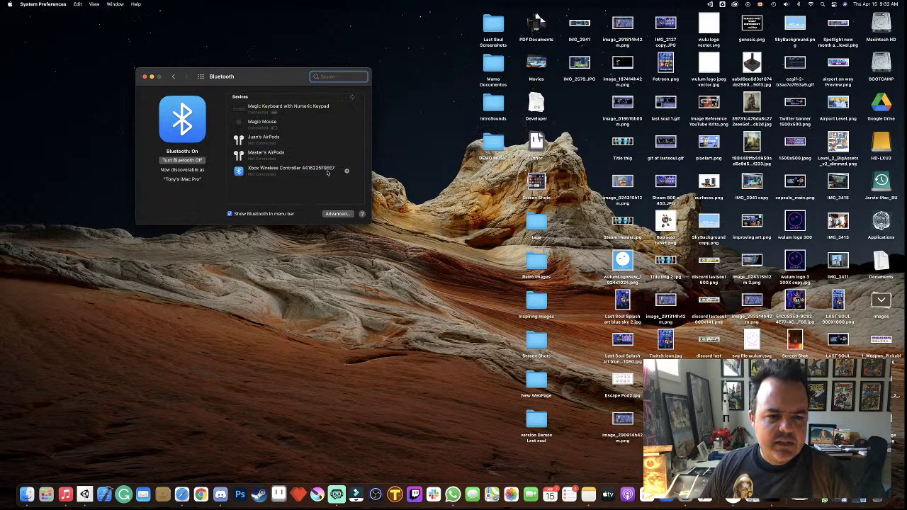
pyautogui.click(347, 172)
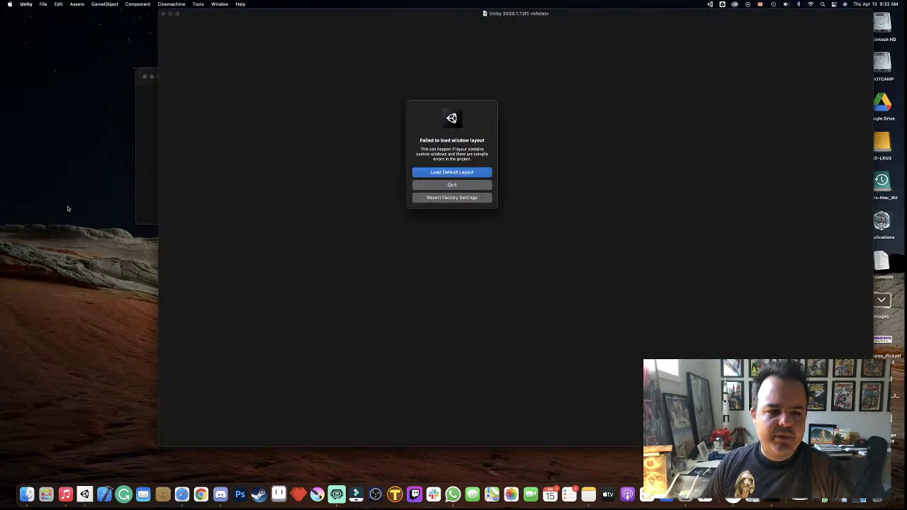
pyautogui.click(147, 199)
pyautogui.click(278, 184)
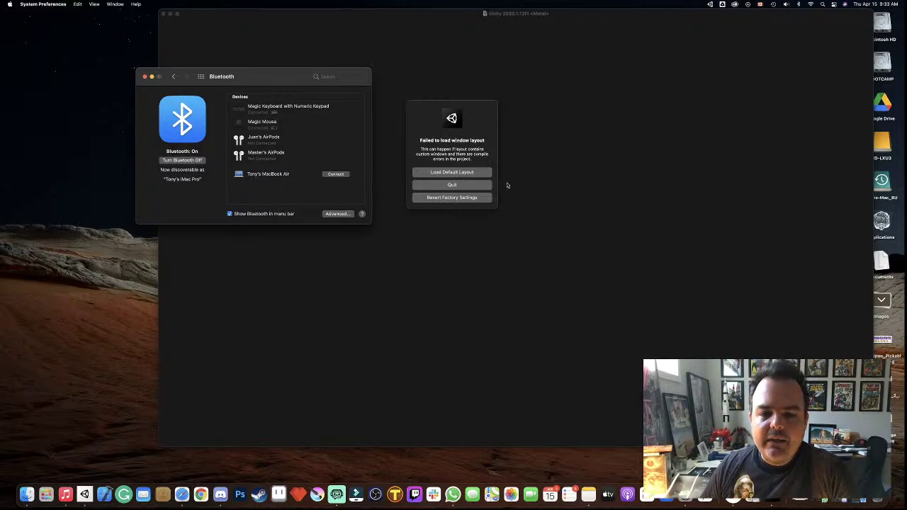
# - Restore Unity's default layout, reconnect the Xbox controller, and close Bluetooth settings
pyautogui.click(455, 185)
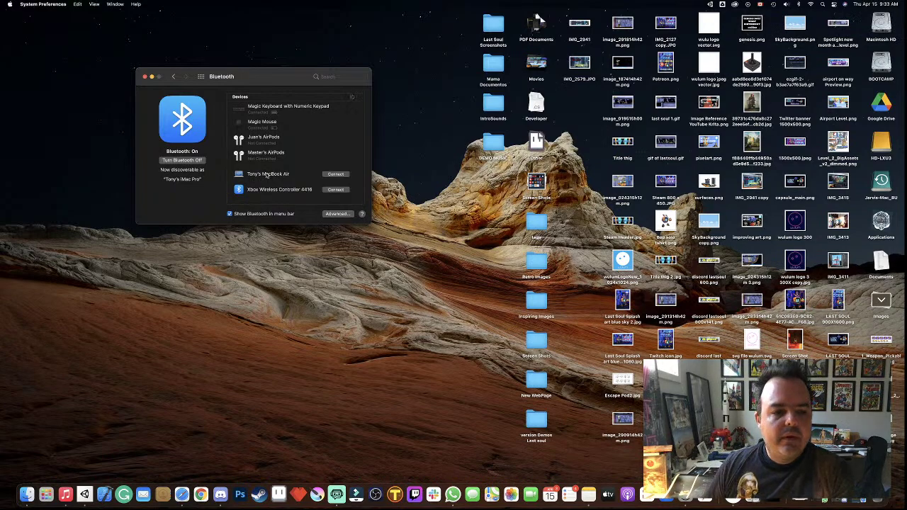
pyautogui.click(336, 190)
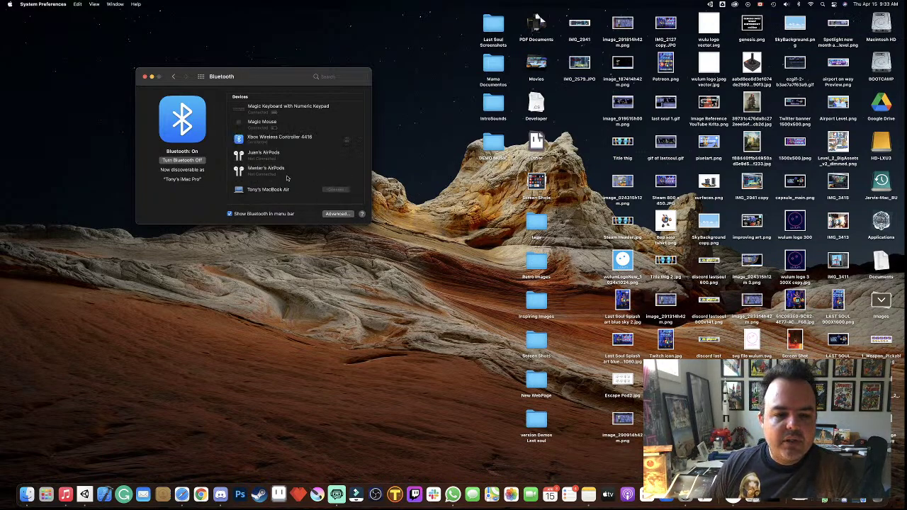
pyautogui.click(145, 76)
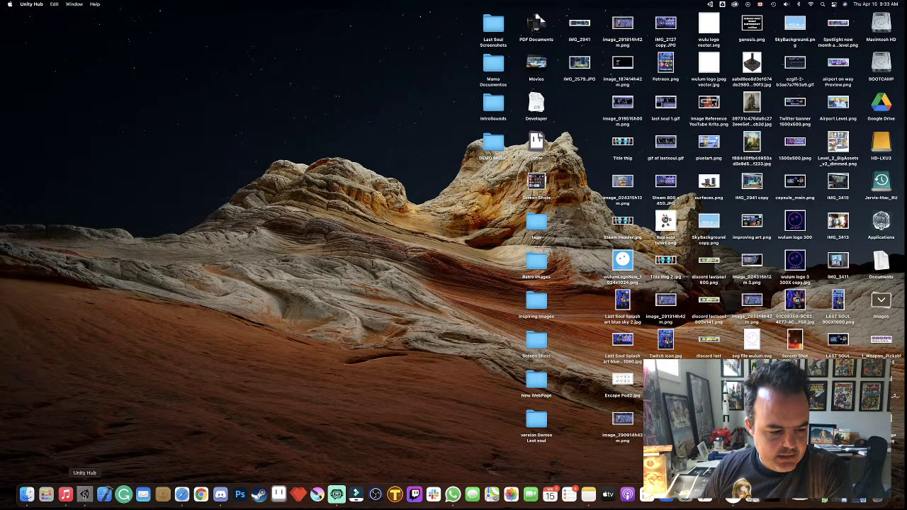
# - Reopen the Last Soul project from Unity Hub to load the Test inventory scene
pyautogui.click(84, 494)
pyautogui.click(183, 312)
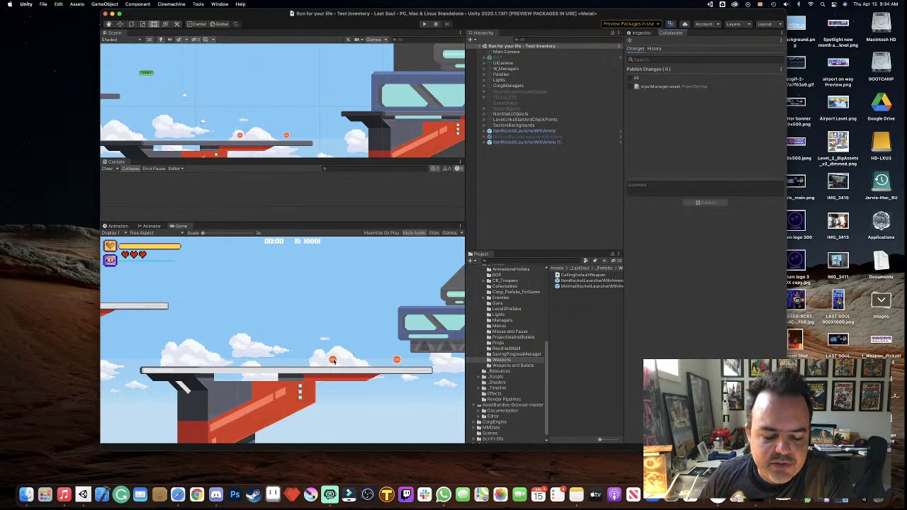
# - Select the rocket launcher pickup and move it higher in the level
pyautogui.click(239, 136)
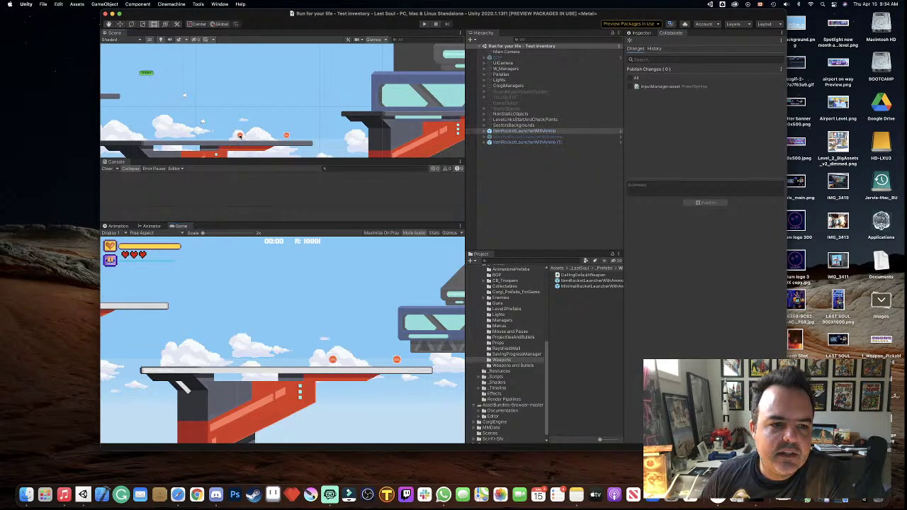
pyautogui.scroll(4, 239, 135)
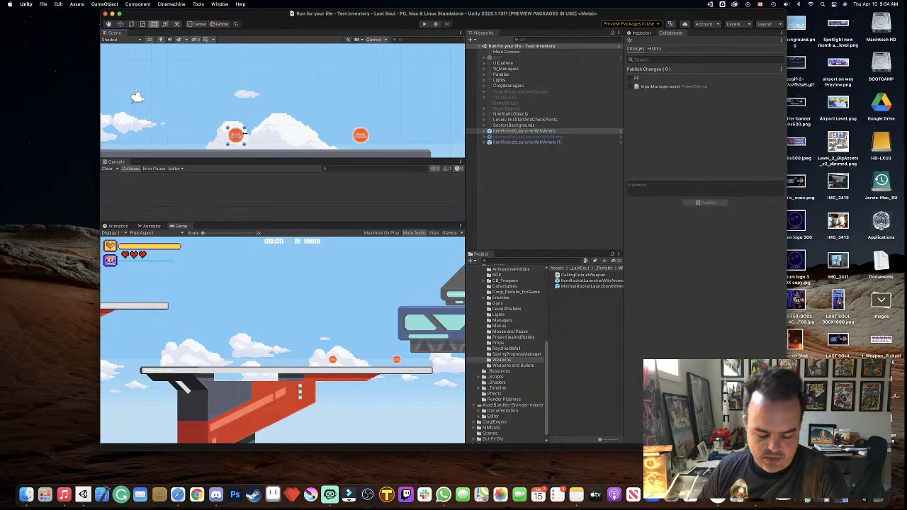
pyautogui.press('w')
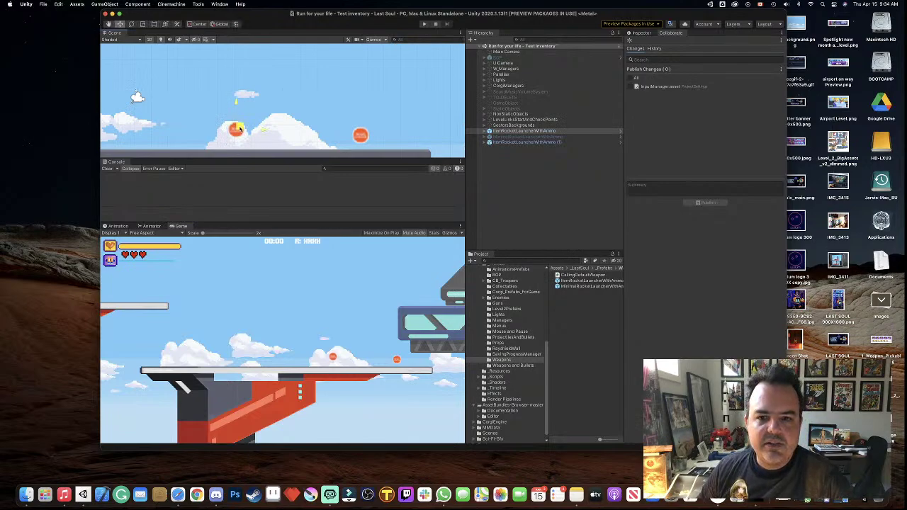
pyautogui.moveTo(239, 135); pyautogui.dragTo(236, 108)
pyautogui.scroll(-2, 274, 122)
pyautogui.scroll(-1, 275, 123)
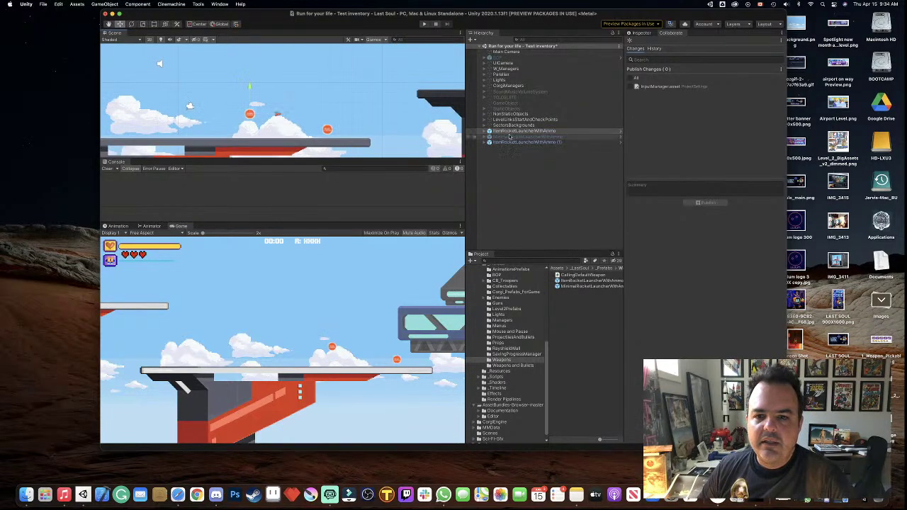
# - Fully unpack the ItemRocketLauncherWithAmmo prefab and put its name into rename mode
pyautogui.click(517, 132)
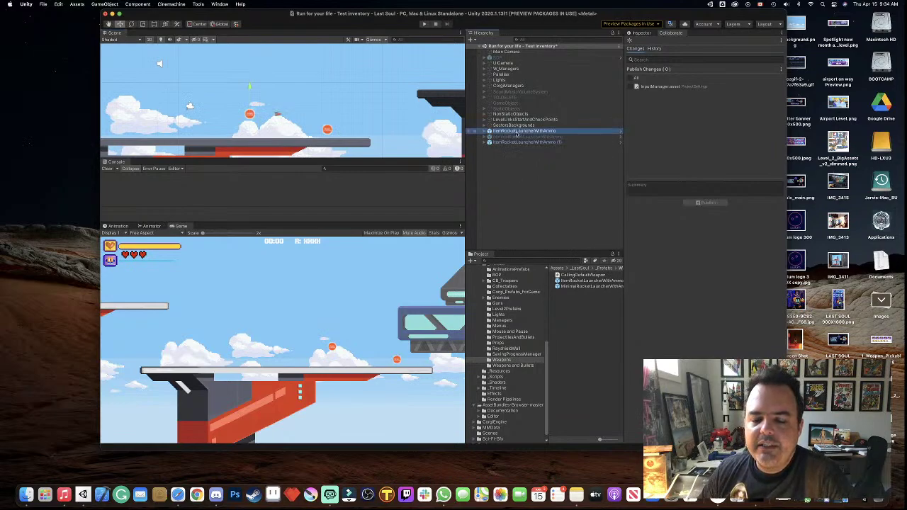
pyautogui.rightClick(518, 132)
pyautogui.moveTo(547, 224)
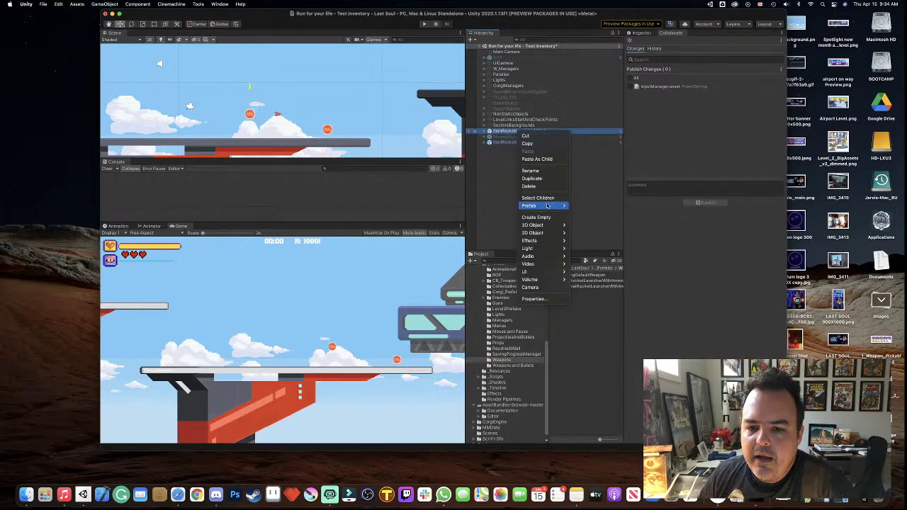
pyautogui.moveTo(549, 205)
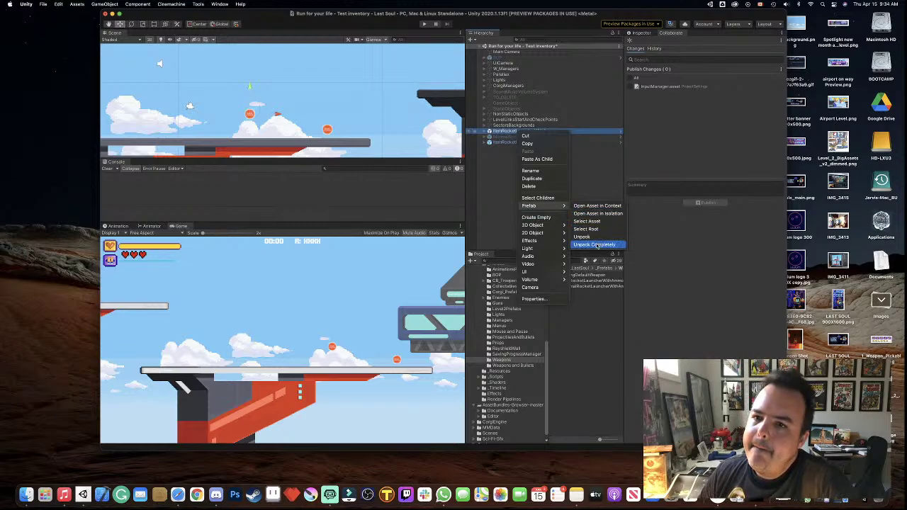
pyautogui.click(502, 188)
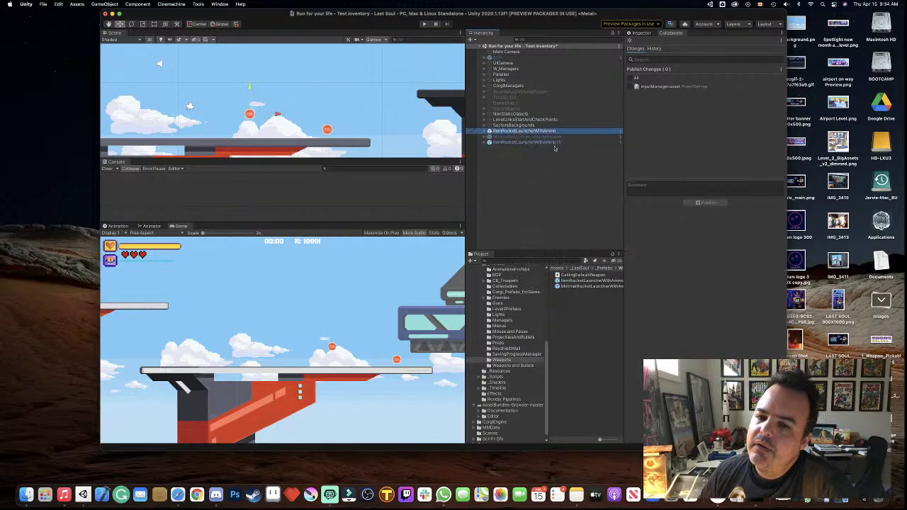
pyautogui.click(561, 132)
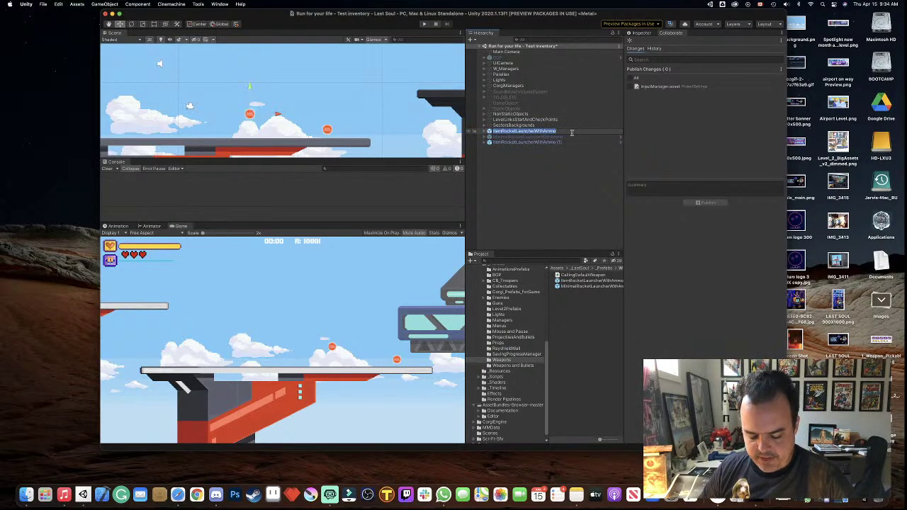
pyautogui.hotkey('ctrl', 'c')
pyautogui.click(521, 261)
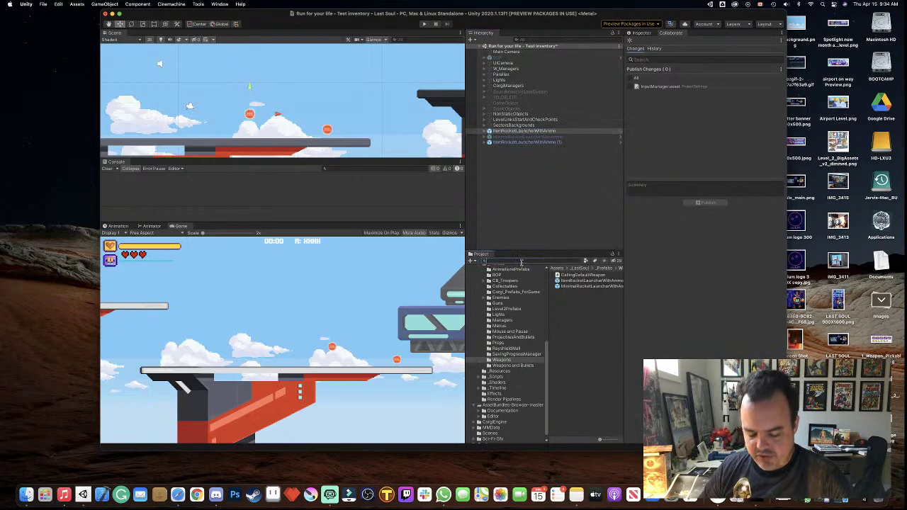
pyautogui.hotkey('ctrl', 'v')
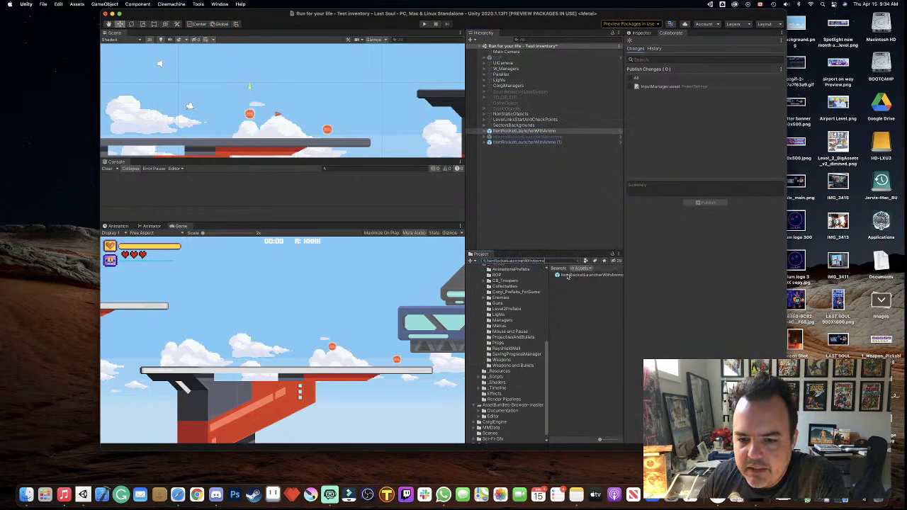
pyautogui.click(568, 276)
pyautogui.click(586, 261)
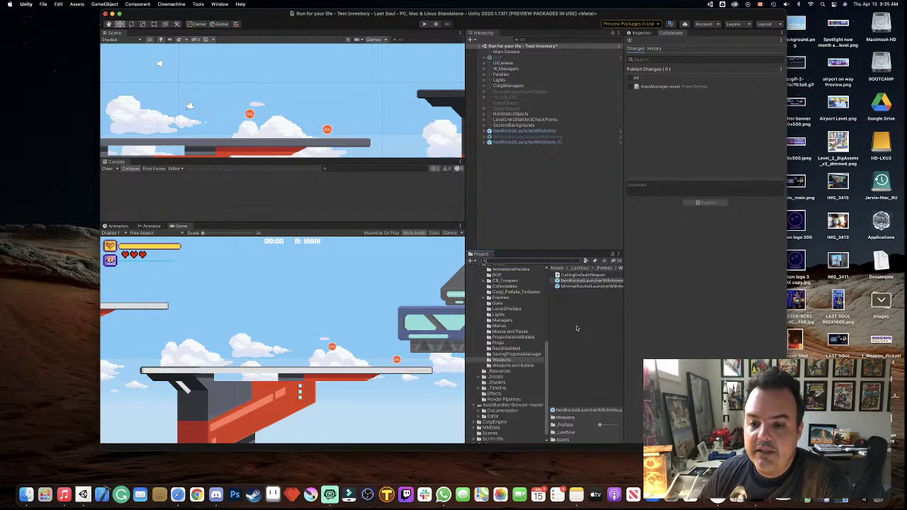
pyautogui.click(521, 131)
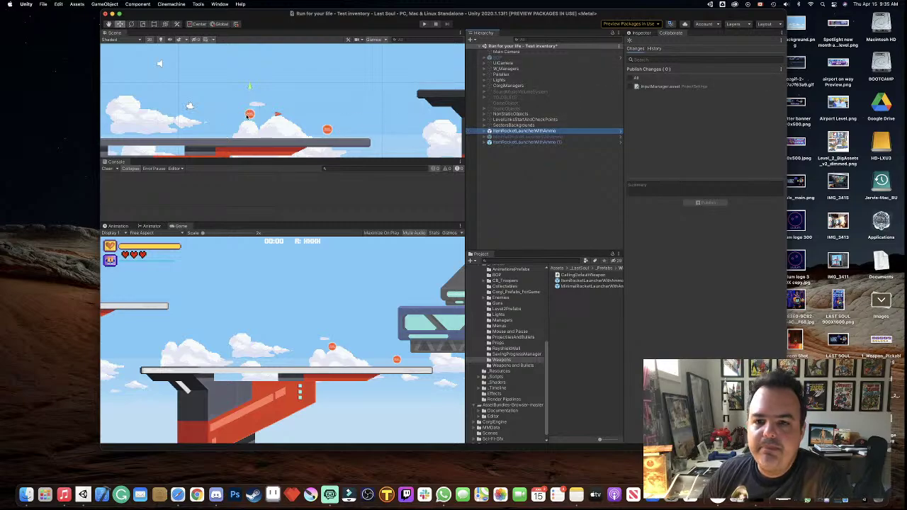
# - Open the pickup in Prefab Mode, ping its ItemRocketLauncher sprite asset, then exit
pyautogui.click(644, 33)
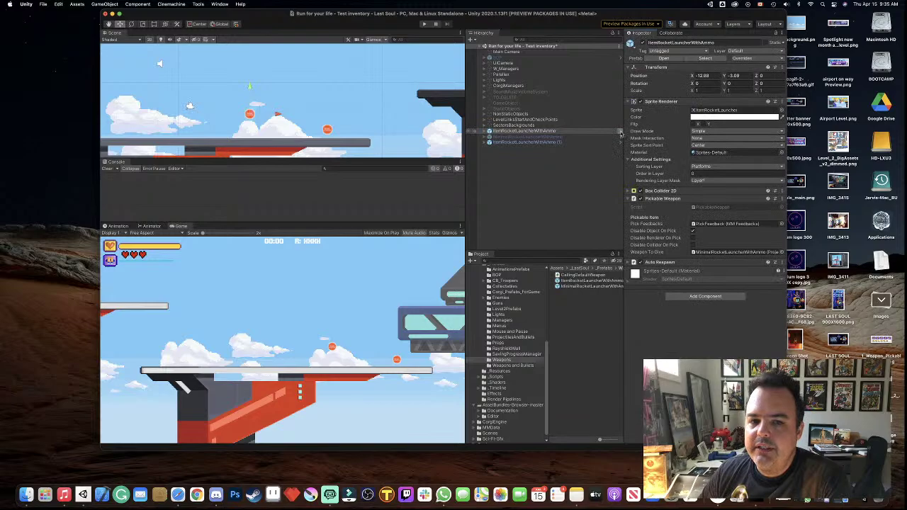
pyautogui.click(620, 132)
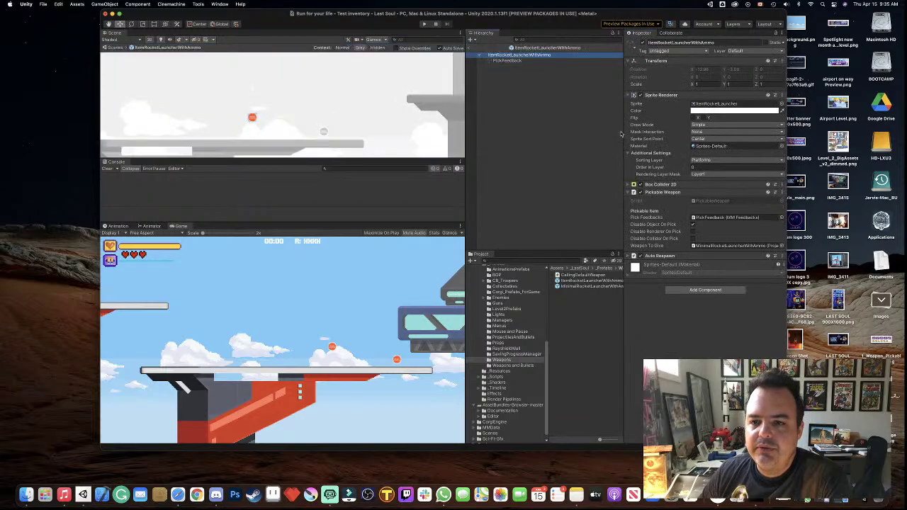
pyautogui.click(714, 105)
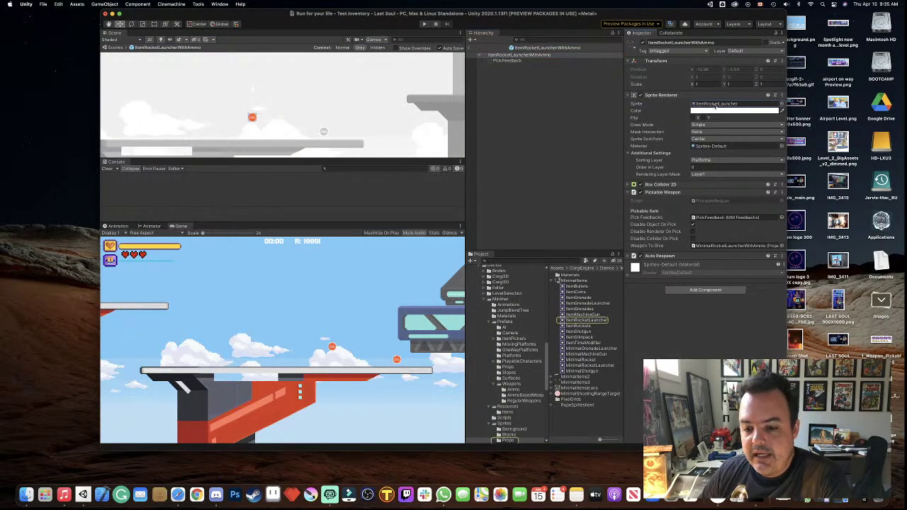
pyautogui.click(475, 47)
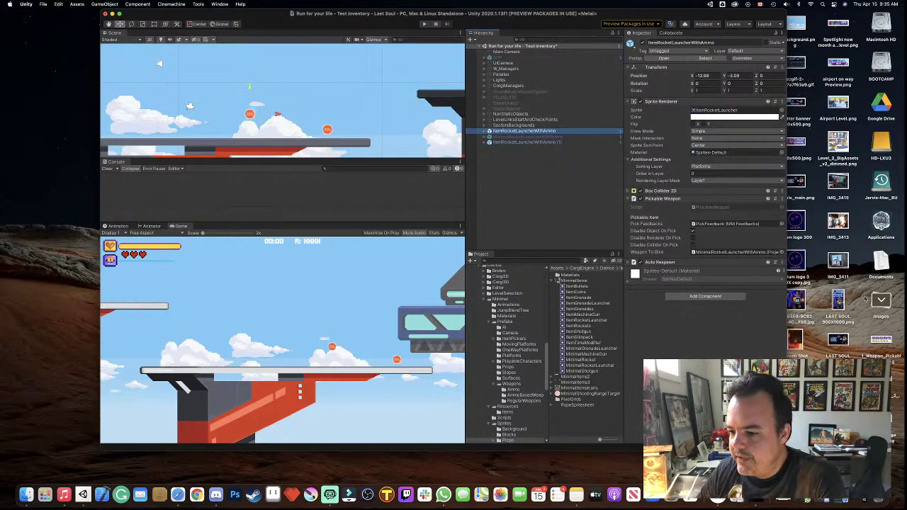
# - Browse the Project tree, expanding LastSoul and collapsing Levels, to reach the item prefabs
pyautogui.scroll(5, 506, 348)
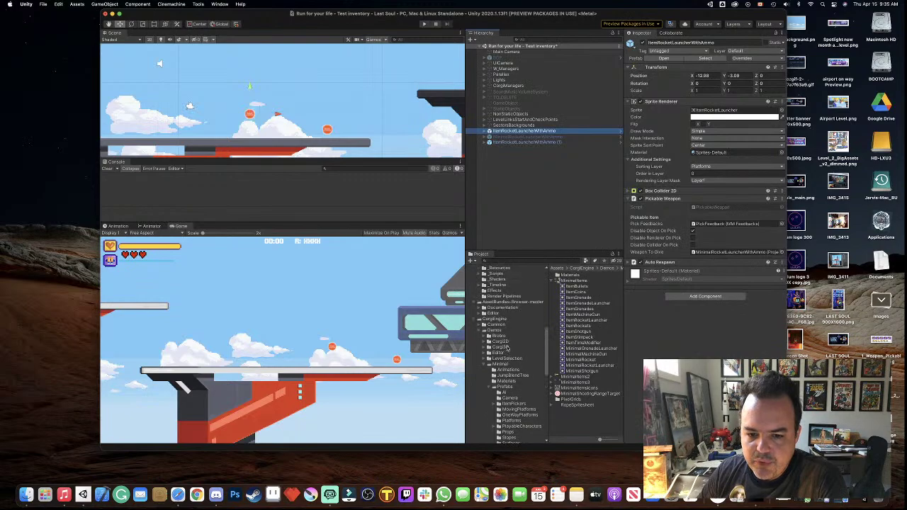
pyautogui.scroll(3, 506, 348)
pyautogui.scroll(5, 506, 348)
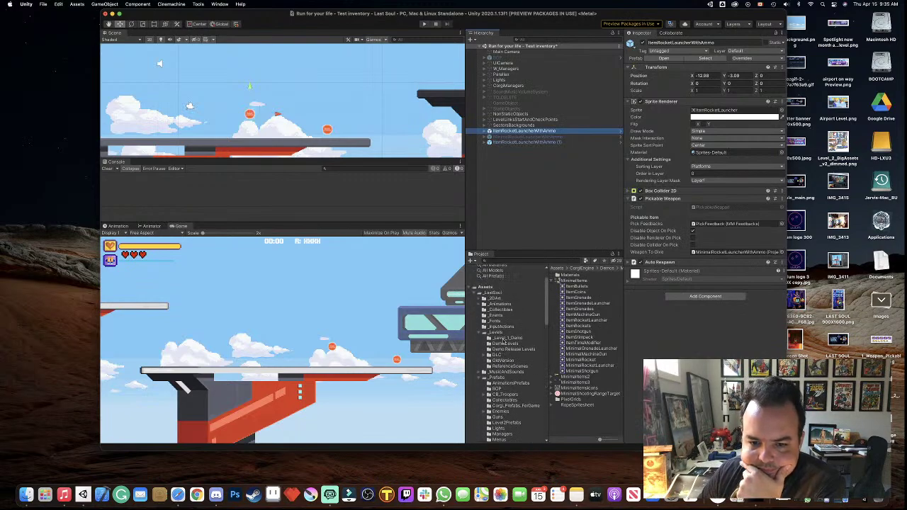
pyautogui.scroll(2, 506, 339)
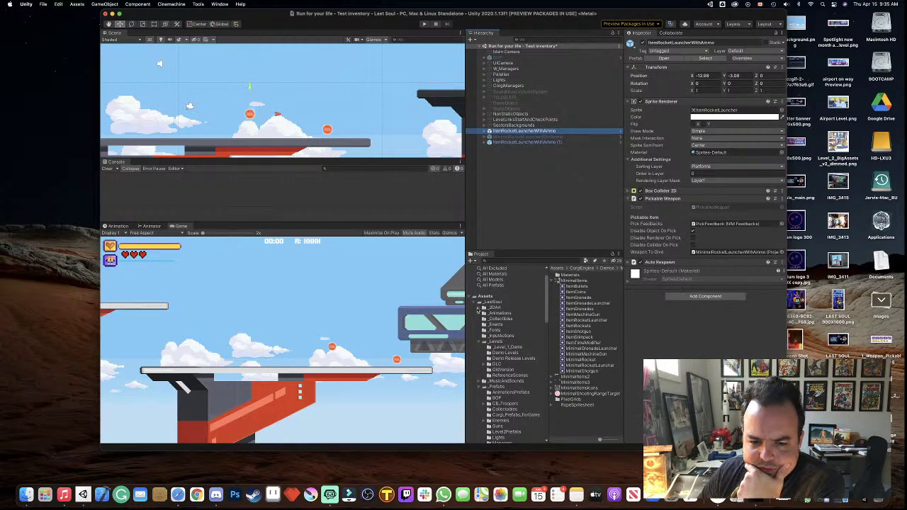
pyautogui.click(479, 309)
pyautogui.scroll(-4, 510, 329)
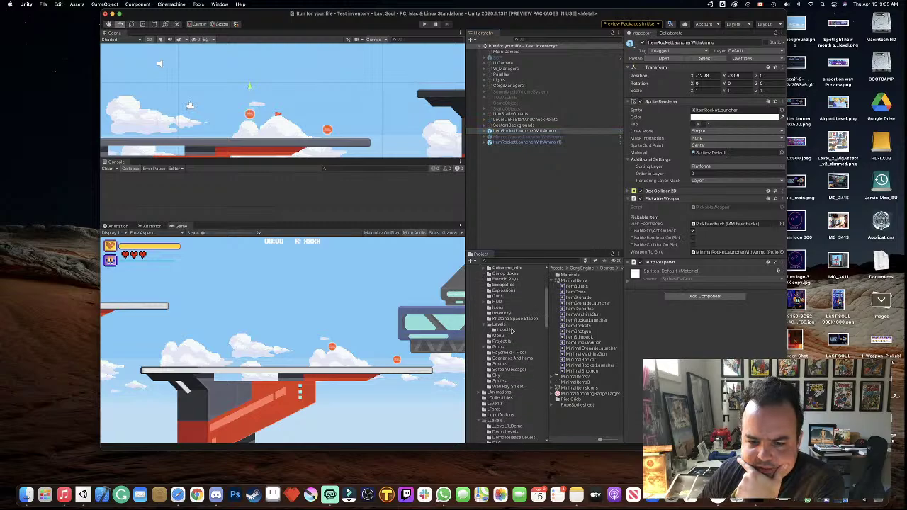
pyautogui.scroll(2, 516, 337)
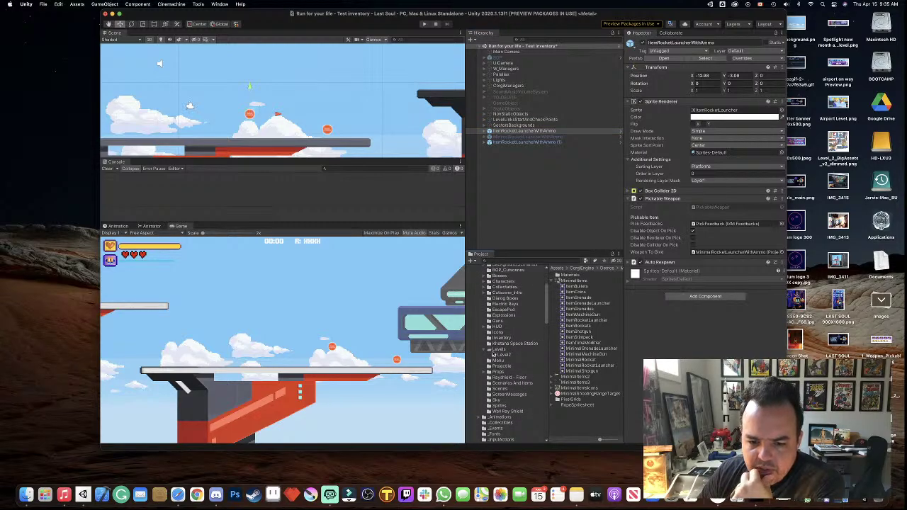
pyautogui.click(485, 350)
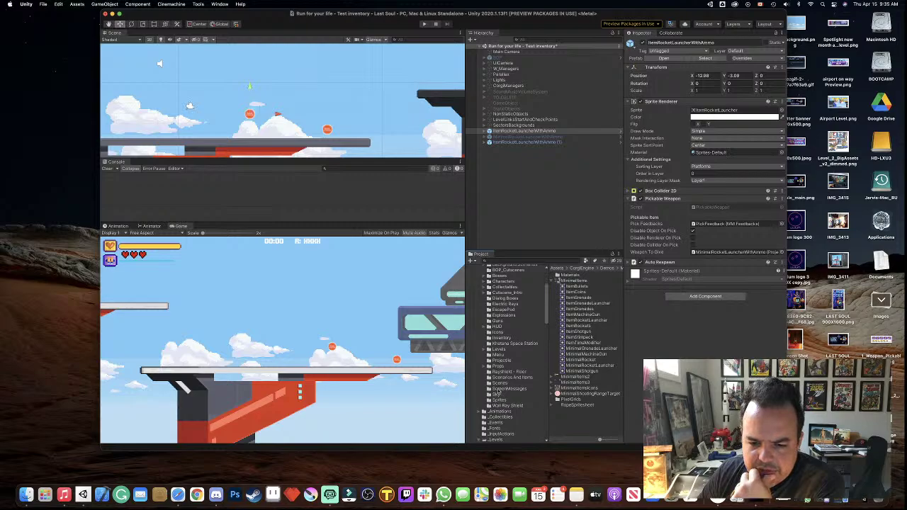
pyautogui.scroll(2, 515, 291)
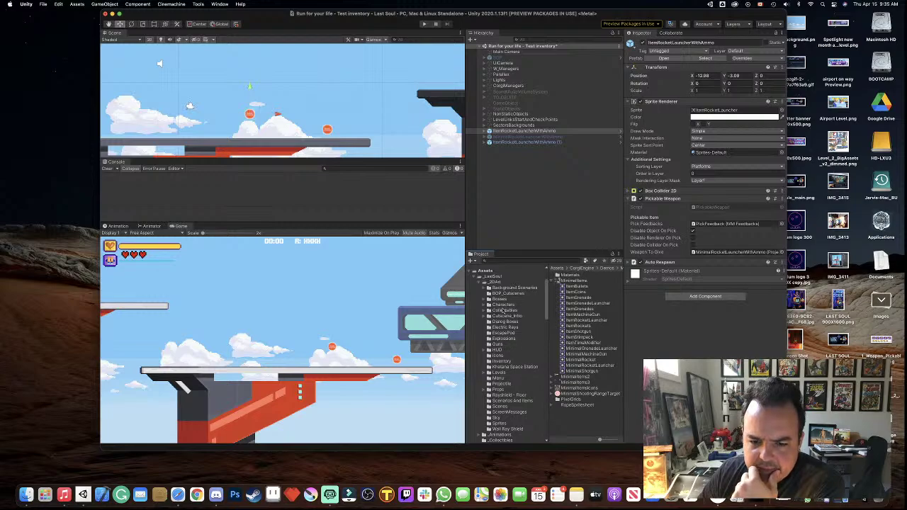
# - Create a folder named PickableObjects inside the _2DArt folder
pyautogui.rightClick(496, 271)
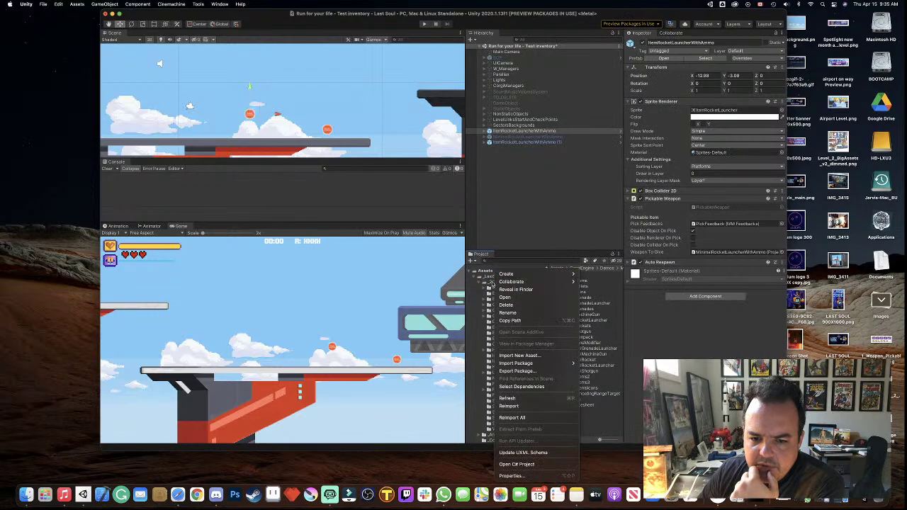
pyautogui.click(494, 282)
pyautogui.rightClick(495, 272)
pyautogui.moveTo(504, 273)
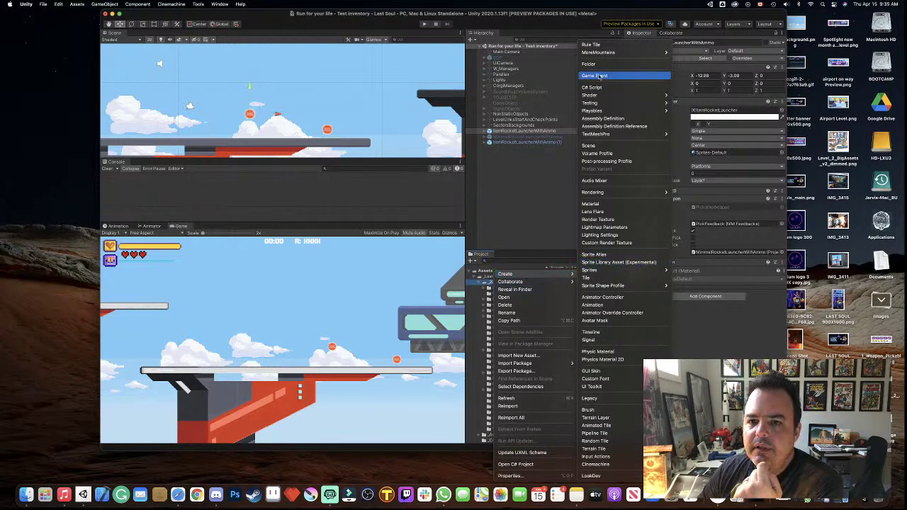
pyautogui.click(604, 66)
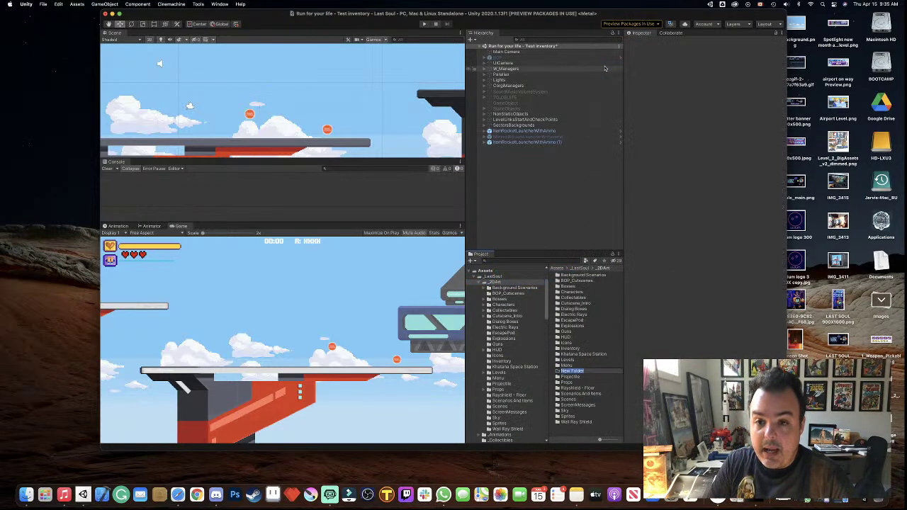
pyautogui.write('B')
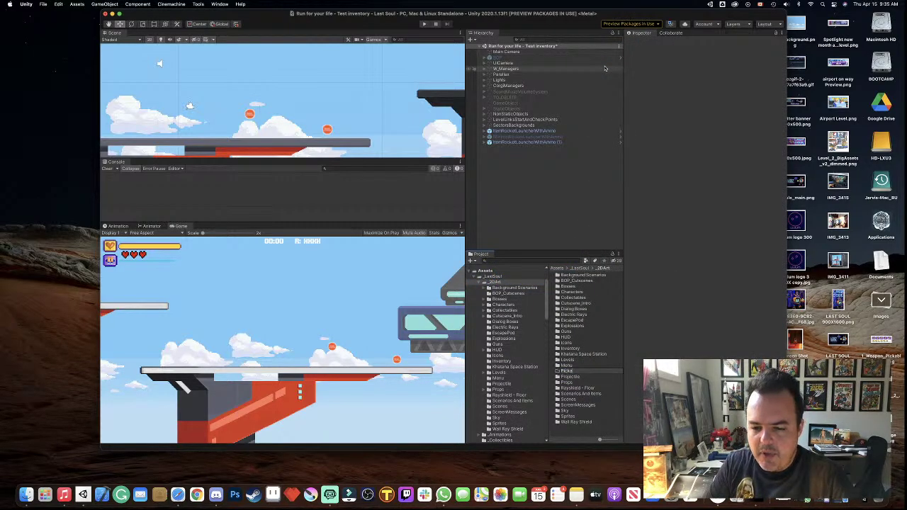
pyautogui.press('BackSpace')
pyautogui.write('bleObjec')
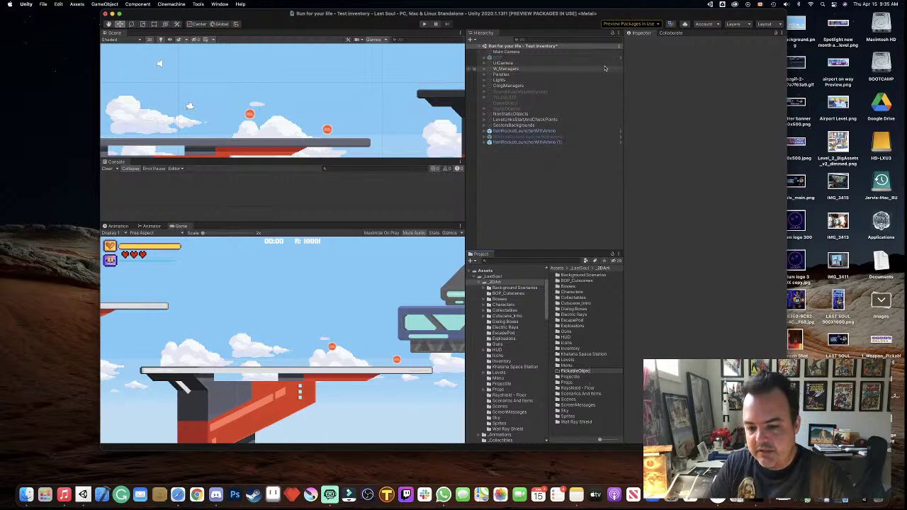
pyautogui.write('ts')
pyautogui.press('Return')
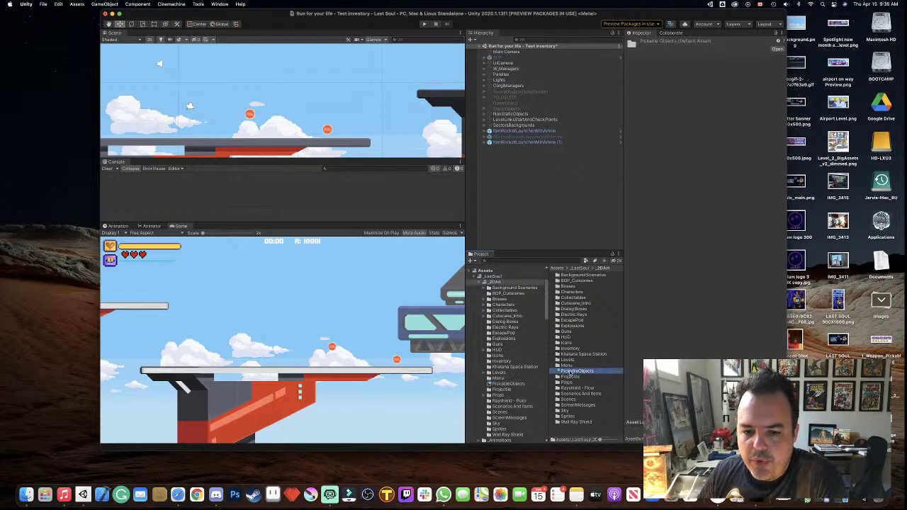
# - Import 1_Weapon_Pickable-Sheet into PickableObjects as Multiple sprites at 16 pixels per unit
pyautogui.doubleClick(571, 372)
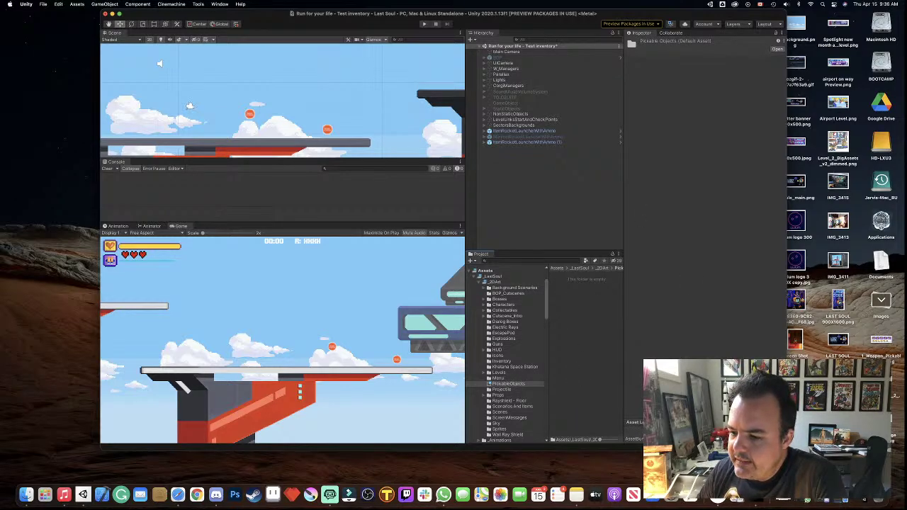
pyautogui.moveTo(882, 346); pyautogui.dragTo(589, 335)
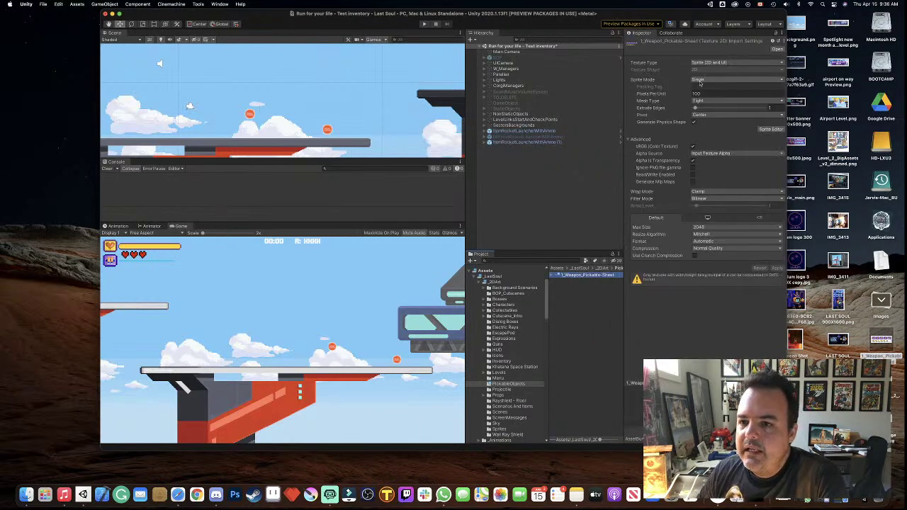
pyautogui.click(700, 81)
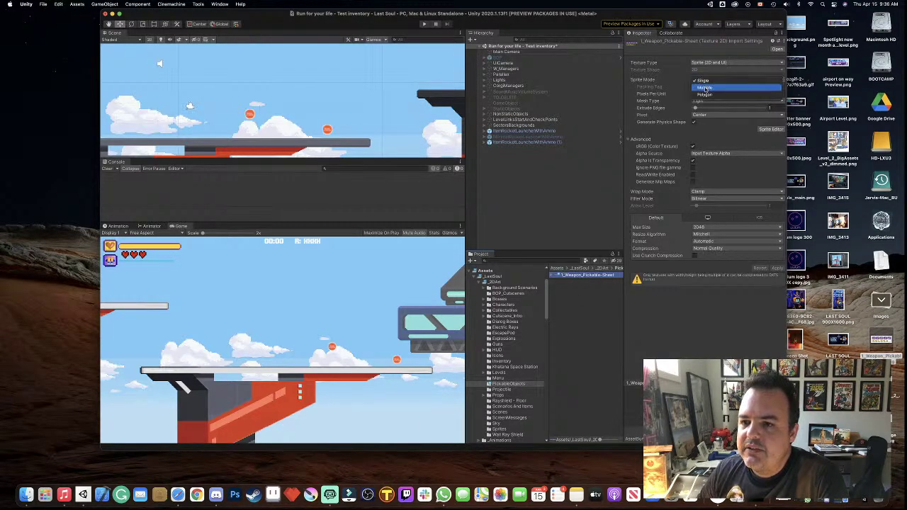
pyautogui.click(704, 87)
pyautogui.click(707, 94)
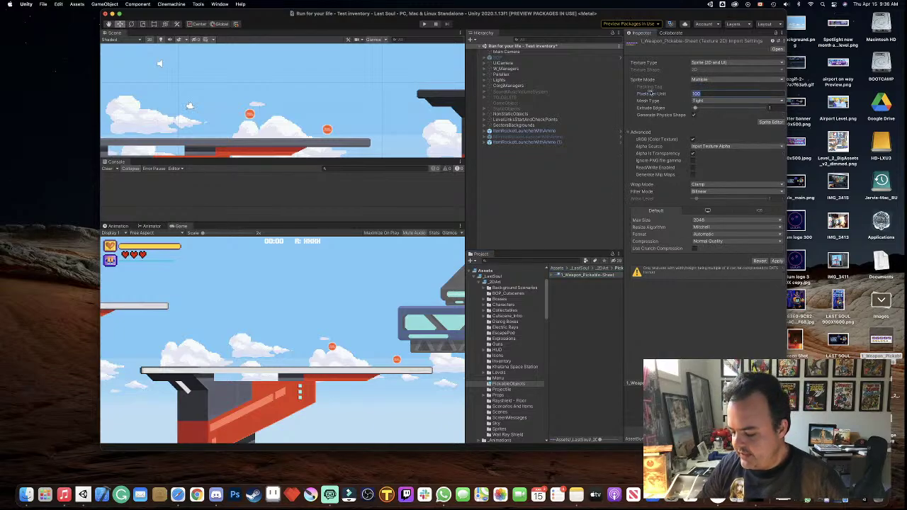
pyautogui.write('16')
pyautogui.press('Return')
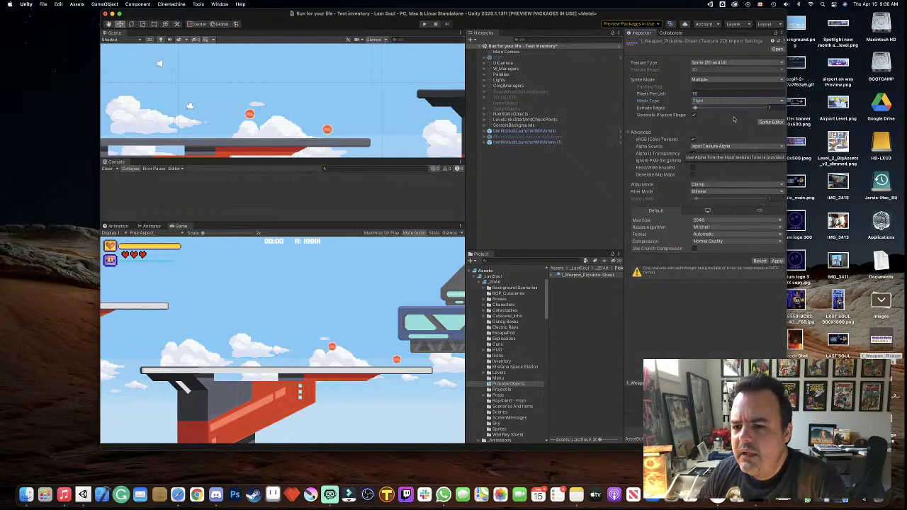
# - Set Point (no filter), no compression and Bilinear resize on the sheet, and apply
pyautogui.click(715, 185)
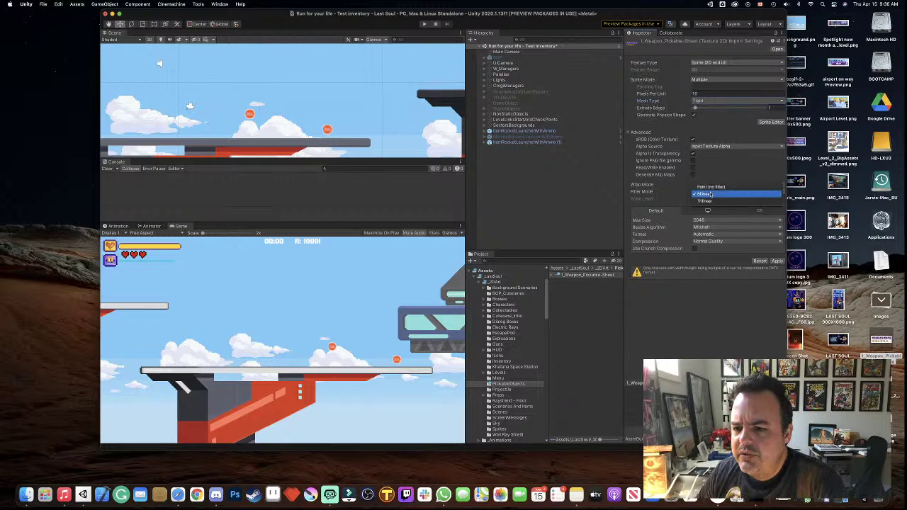
pyautogui.click(717, 187)
pyautogui.click(717, 191)
pyautogui.click(701, 200)
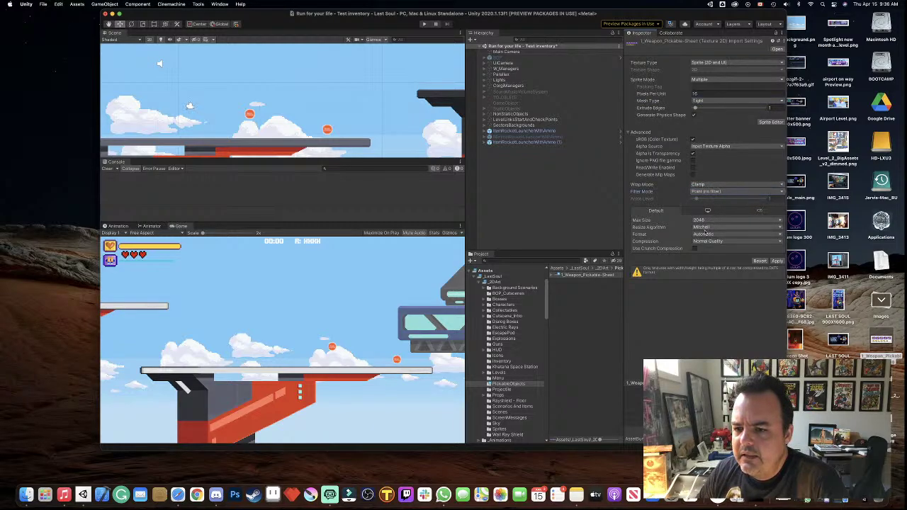
pyautogui.click(716, 242)
pyautogui.click(708, 226)
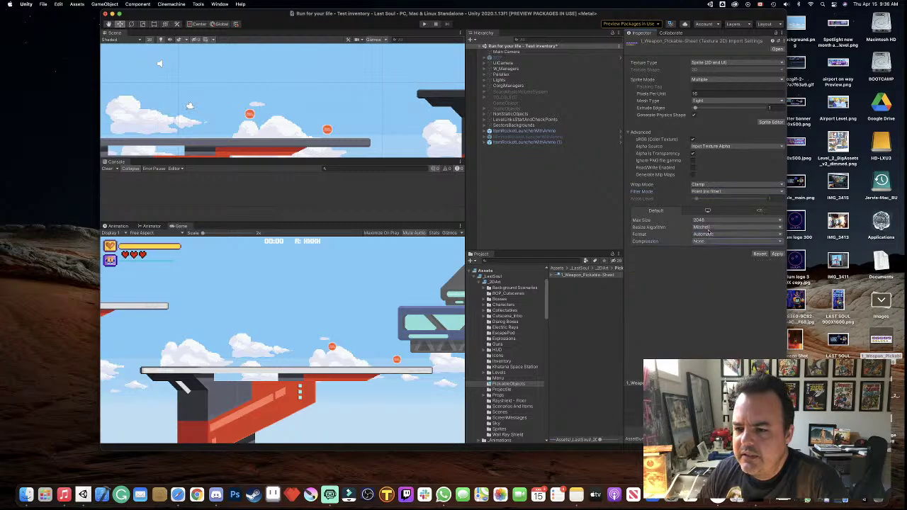
pyautogui.click(711, 228)
pyautogui.click(705, 234)
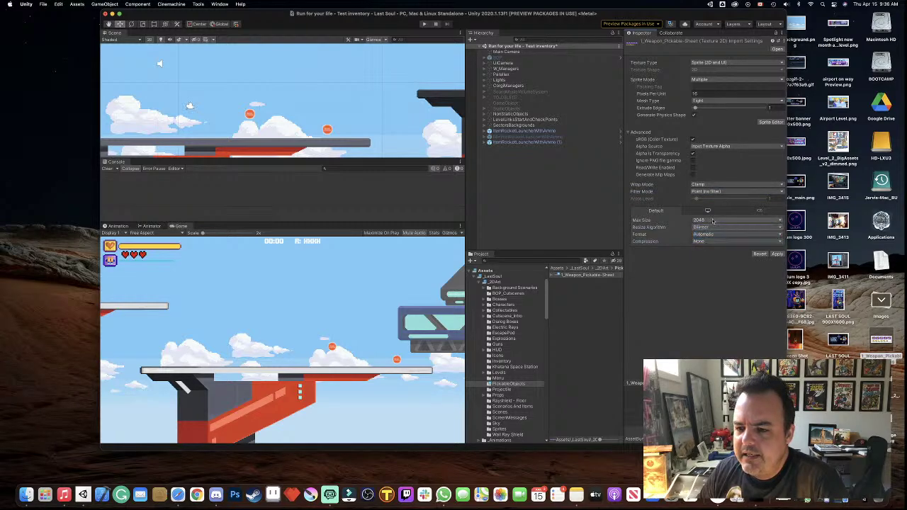
pyautogui.click(775, 254)
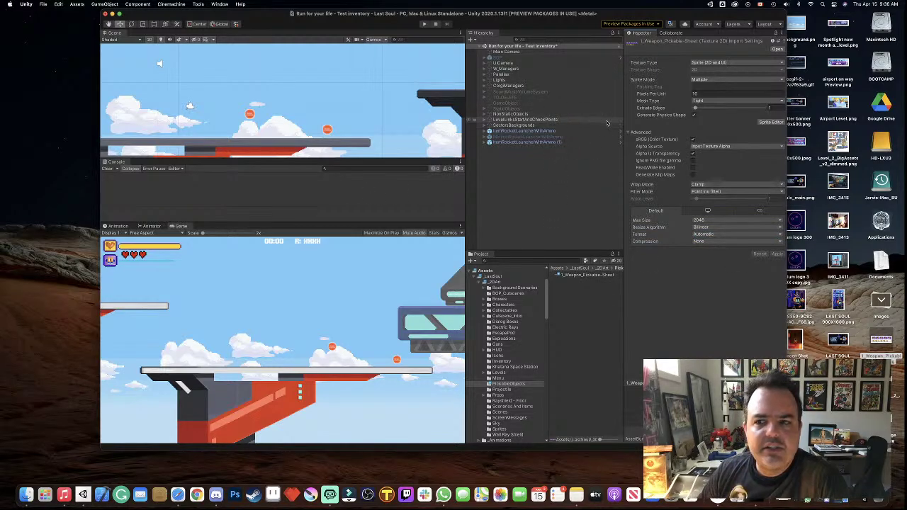
# - Open the weapon sheet in the Sprite Editor, docked beside the Scene view and enlarged
pyautogui.click(771, 122)
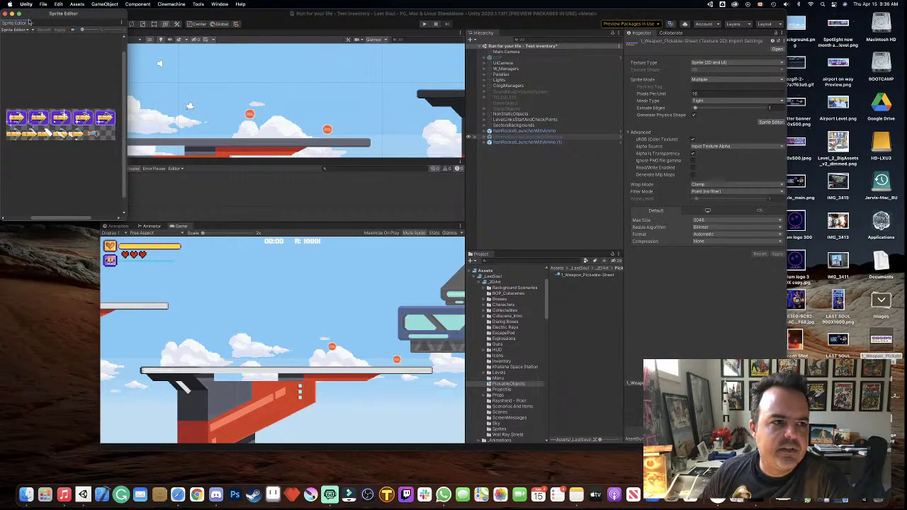
pyautogui.moveTo(26, 24); pyautogui.dragTo(190, 33)
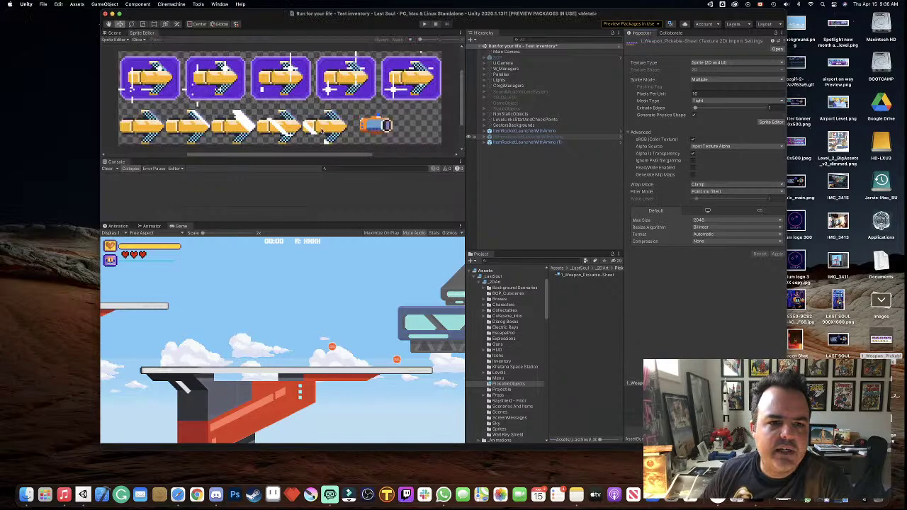
pyautogui.moveTo(348, 164); pyautogui.dragTo(348, 193)
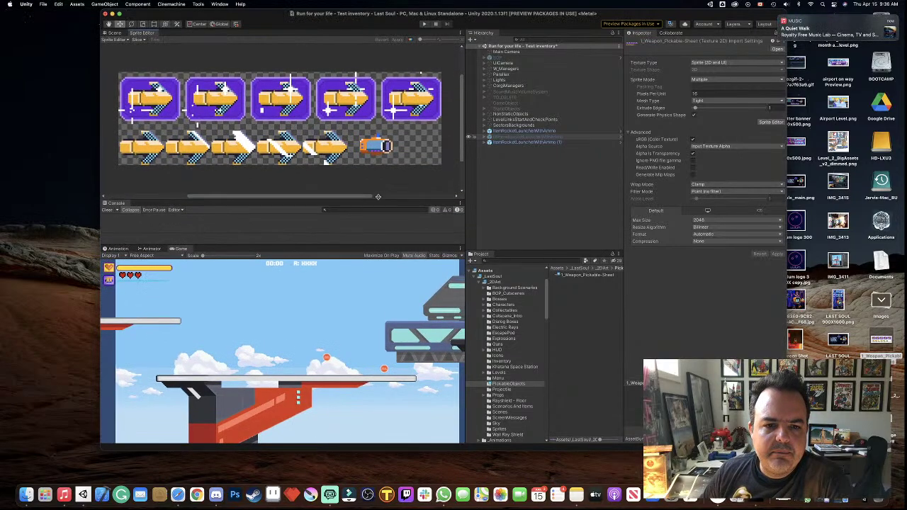
# - Set the sheet's Max Size to 256 and apply it, after briefly trying 128
pyautogui.click(716, 220)
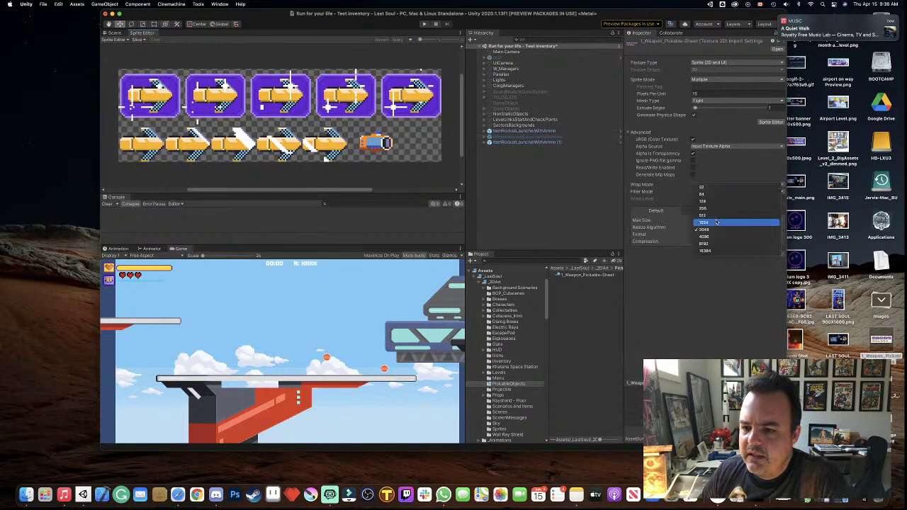
pyautogui.click(710, 209)
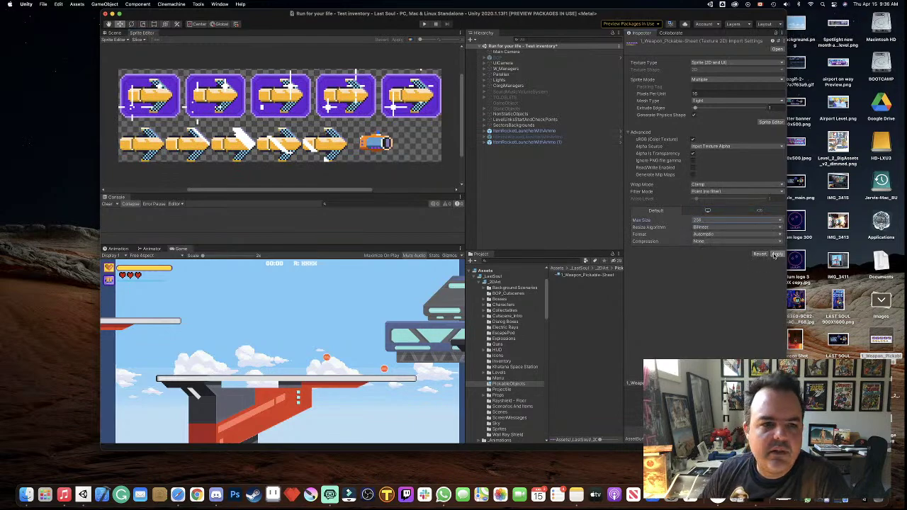
pyautogui.click(776, 254)
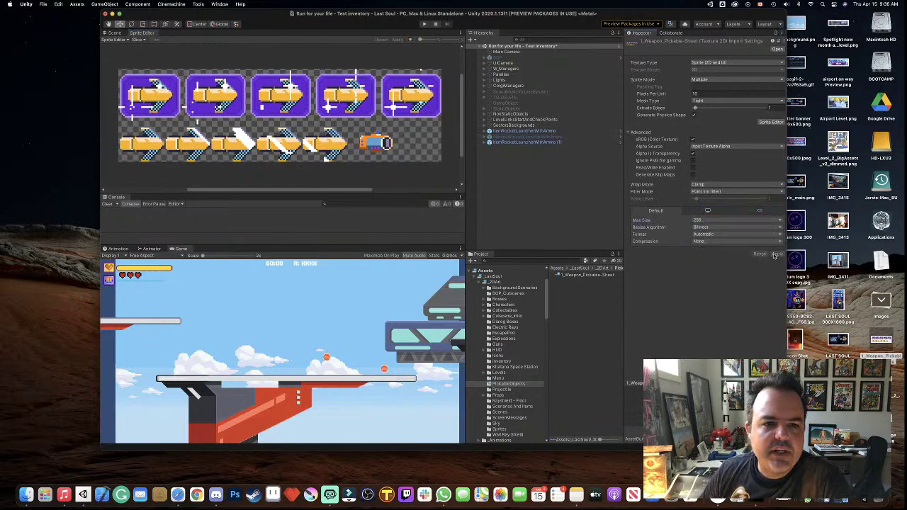
pyautogui.click(711, 220)
pyautogui.click(702, 220)
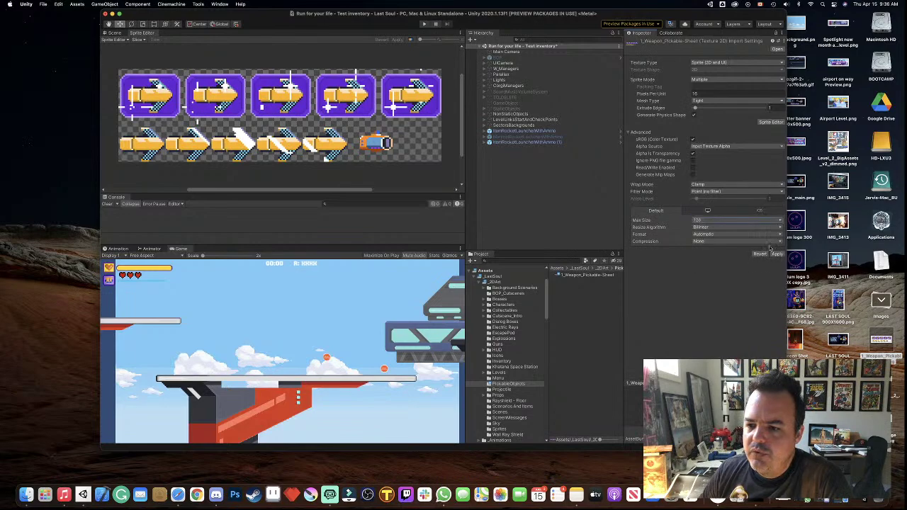
pyautogui.click(776, 255)
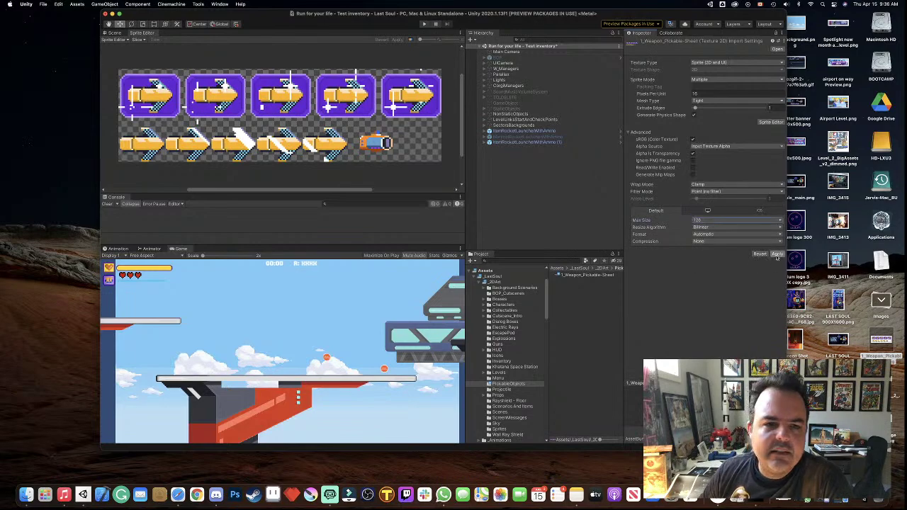
pyautogui.click(720, 222)
pyautogui.click(711, 232)
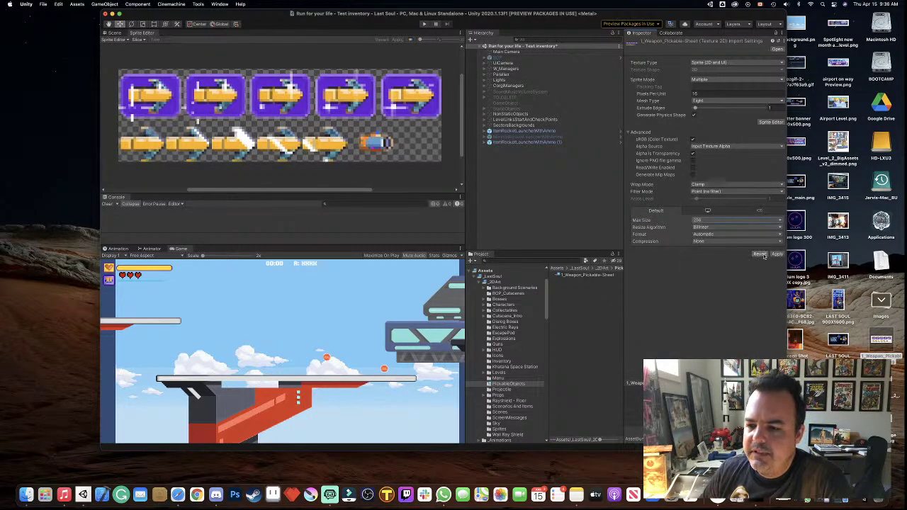
pyautogui.click(777, 254)
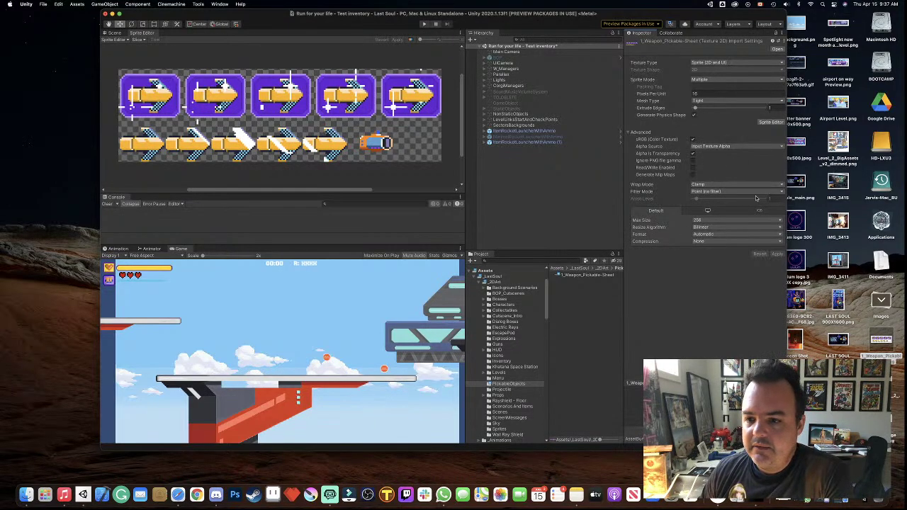
# - Keep Max Size at 256, auto-slice the weapon sheet into sprites, and maximize the Unity window
pyautogui.click(716, 224)
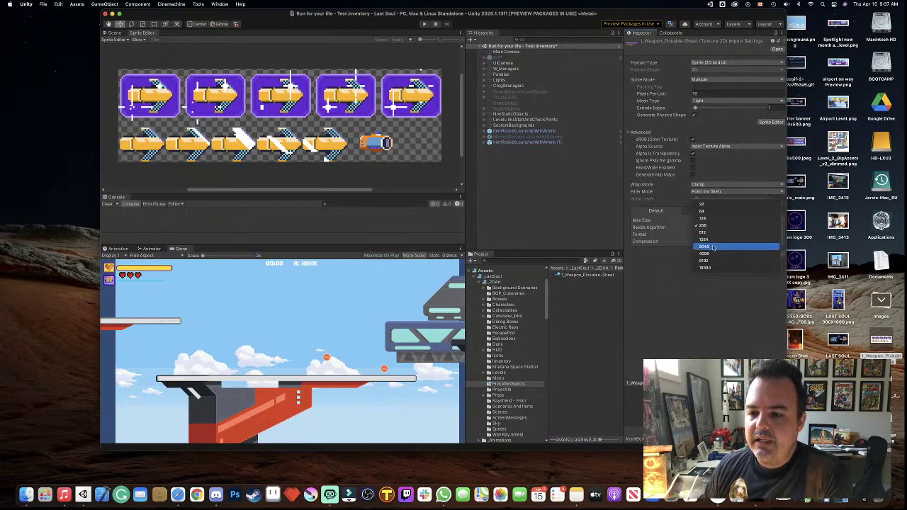
pyautogui.click(665, 284)
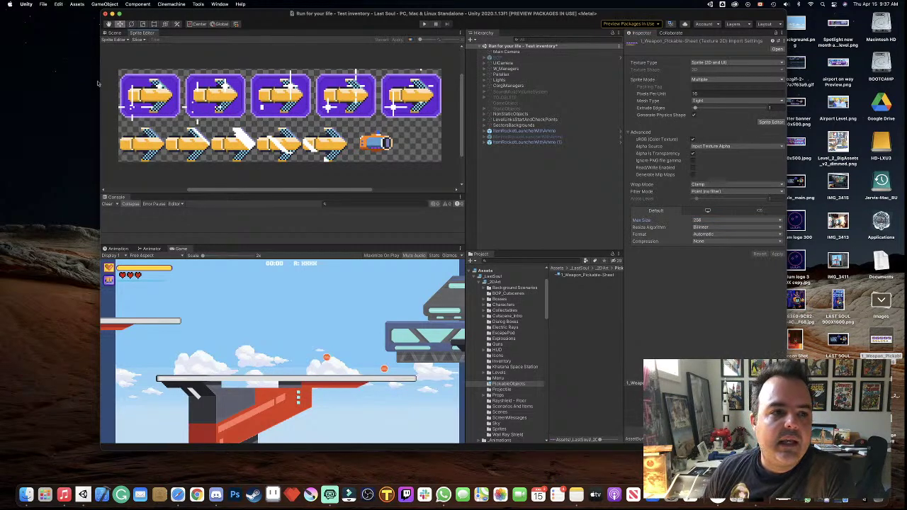
pyautogui.click(139, 40)
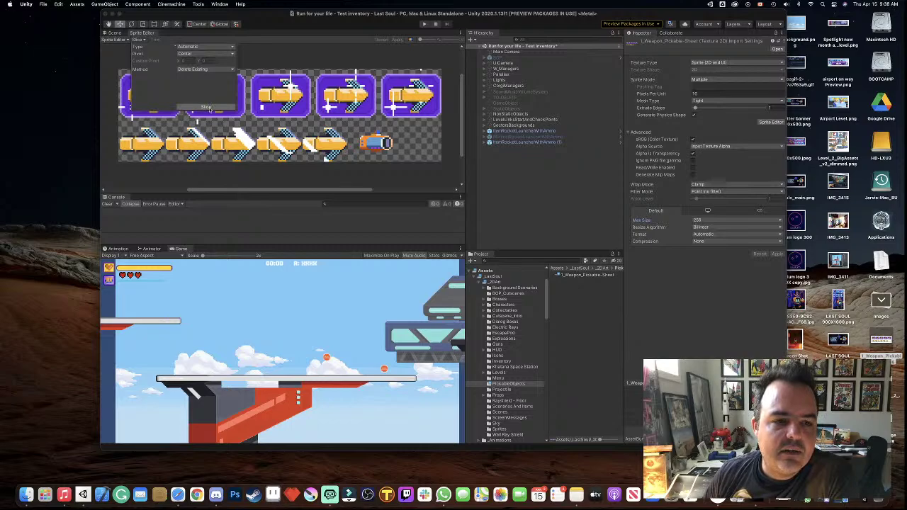
pyautogui.click(207, 107)
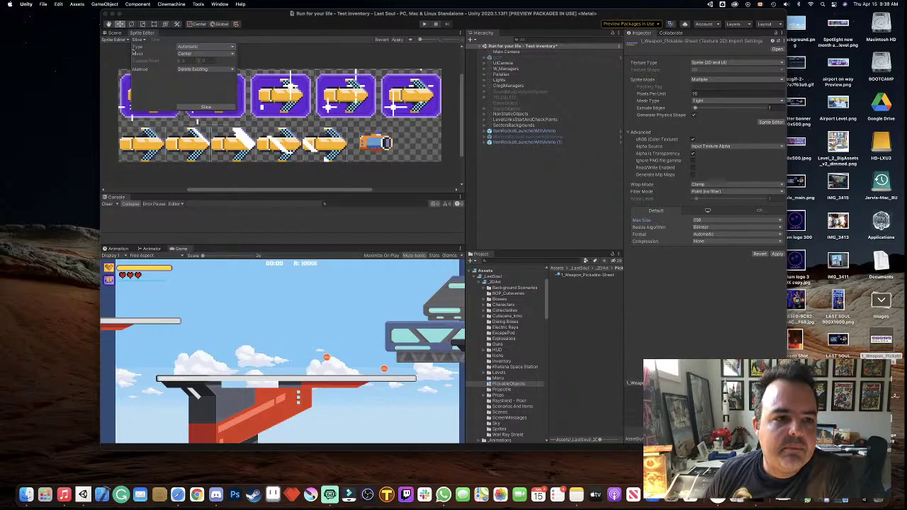
pyautogui.click(284, 57)
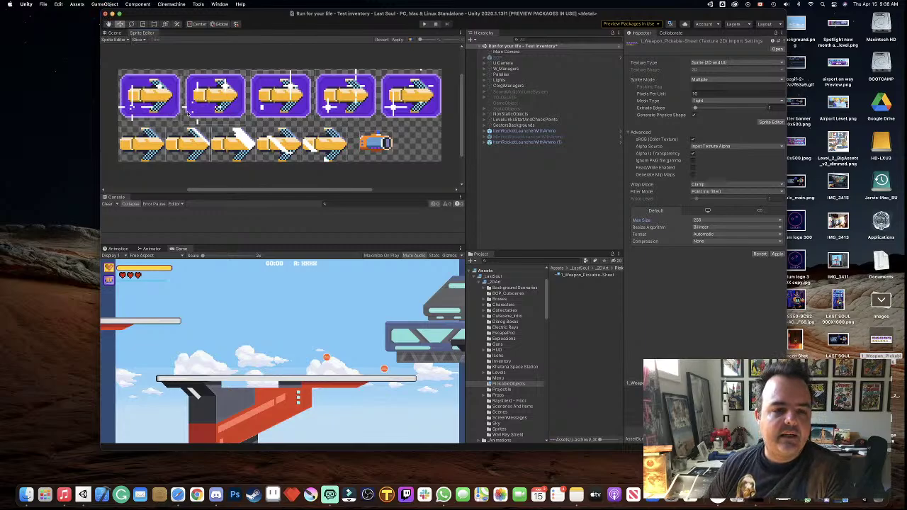
pyautogui.click(119, 14)
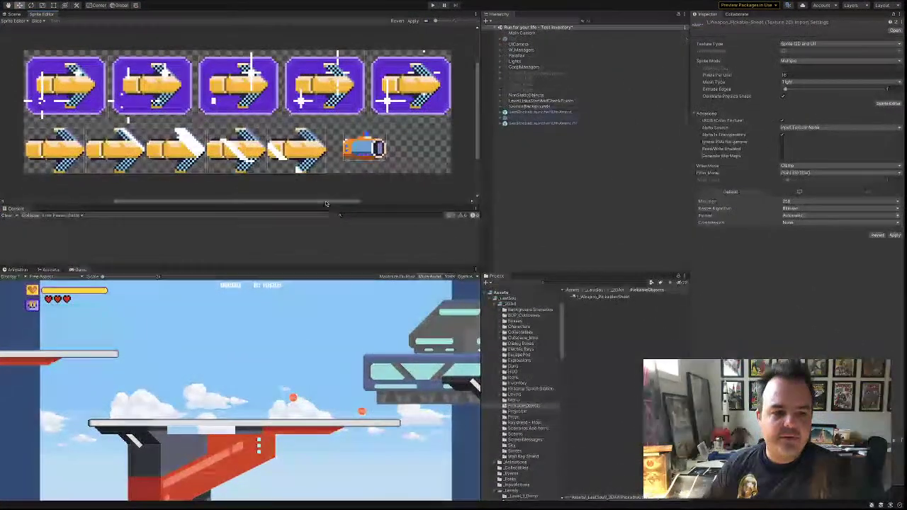
# - Make the Sprite Editor area taller and wider, and dock the Console with the Game view
pyautogui.moveTo(351, 205); pyautogui.dragTo(348, 291)
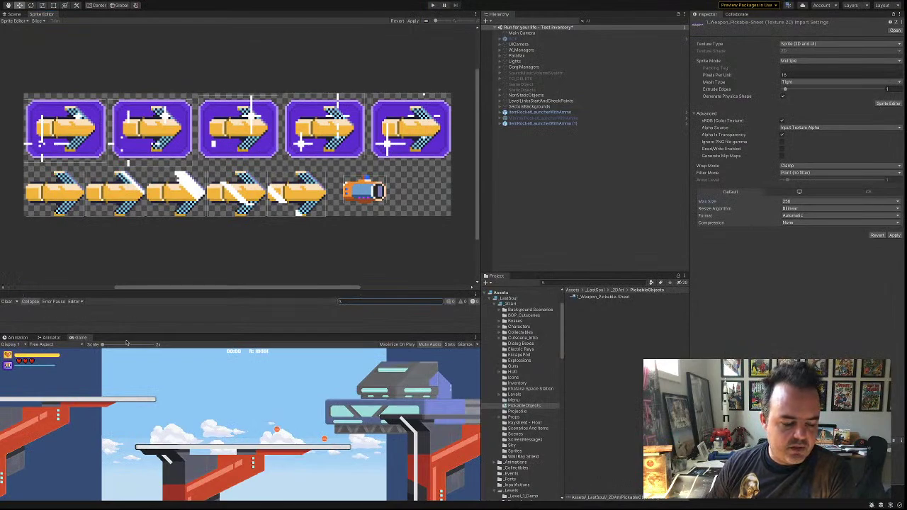
pyautogui.moveTo(16, 295); pyautogui.dragTo(85, 337)
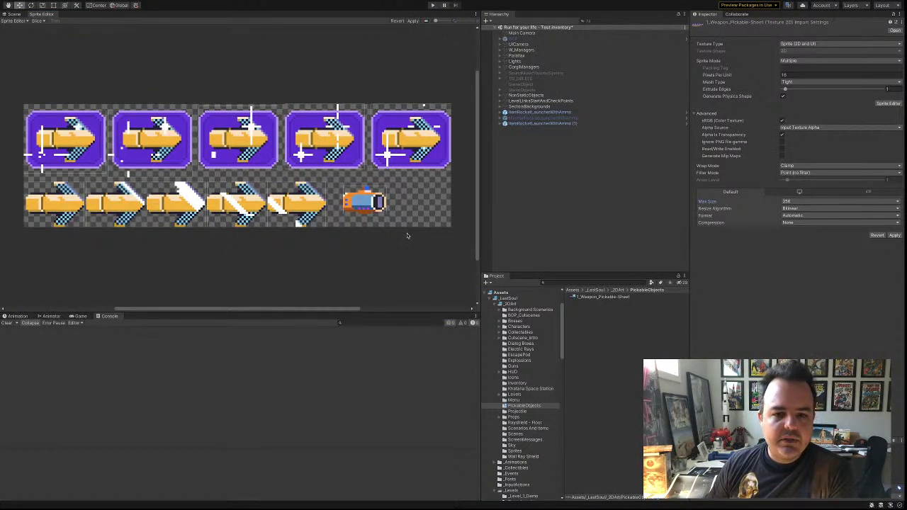
pyautogui.moveTo(481, 256); pyautogui.dragTo(601, 255)
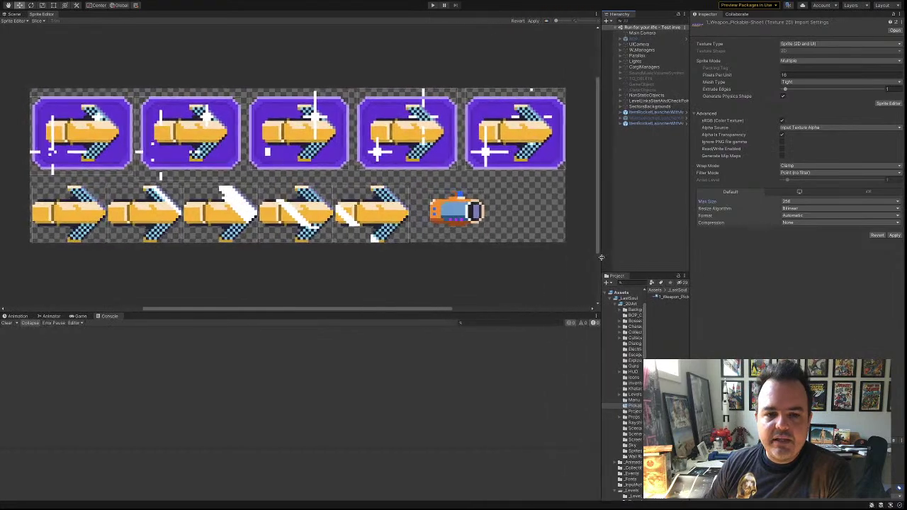
pyautogui.scroll(2, 323, 173)
pyautogui.scroll(-1, 323, 172)
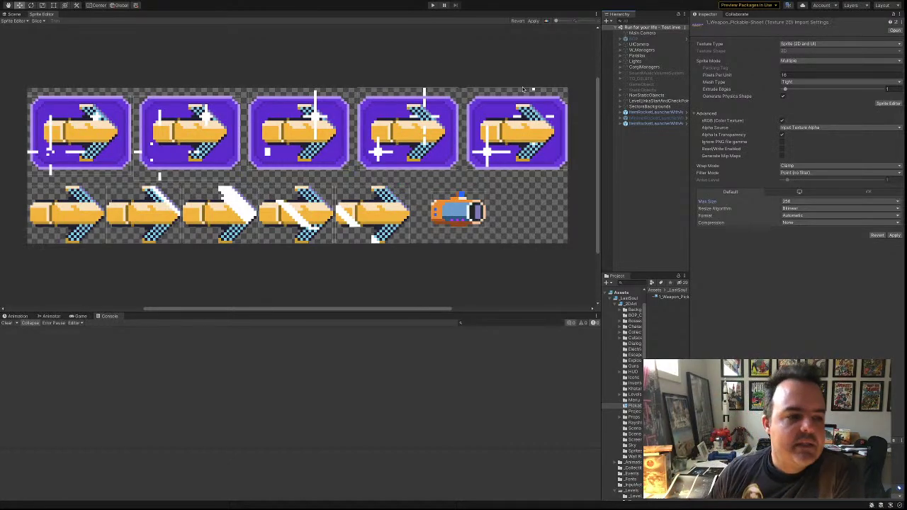
# - Extend the five pickup frames' slice rects upward and downward to enclose their artwork
pyautogui.click(97, 173)
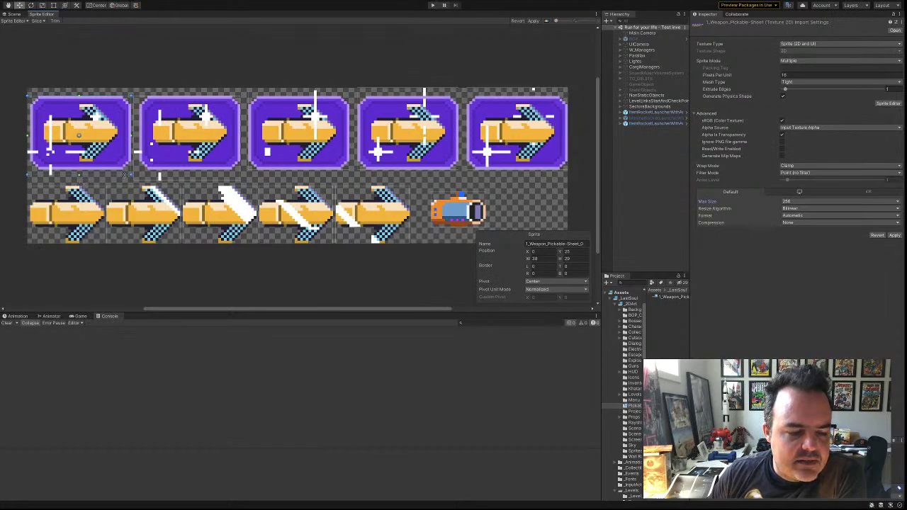
pyautogui.moveTo(126, 173); pyautogui.dragTo(126, 180)
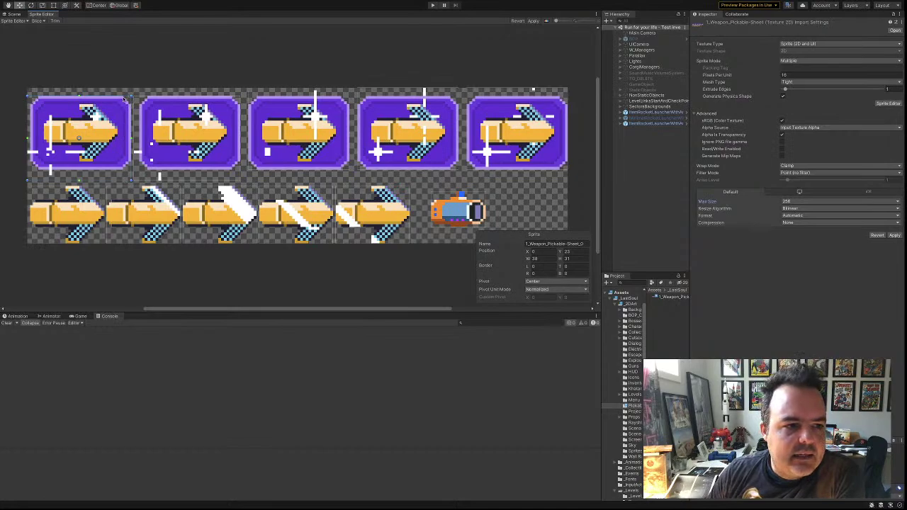
pyautogui.moveTo(125, 94); pyautogui.dragTo(125, 90)
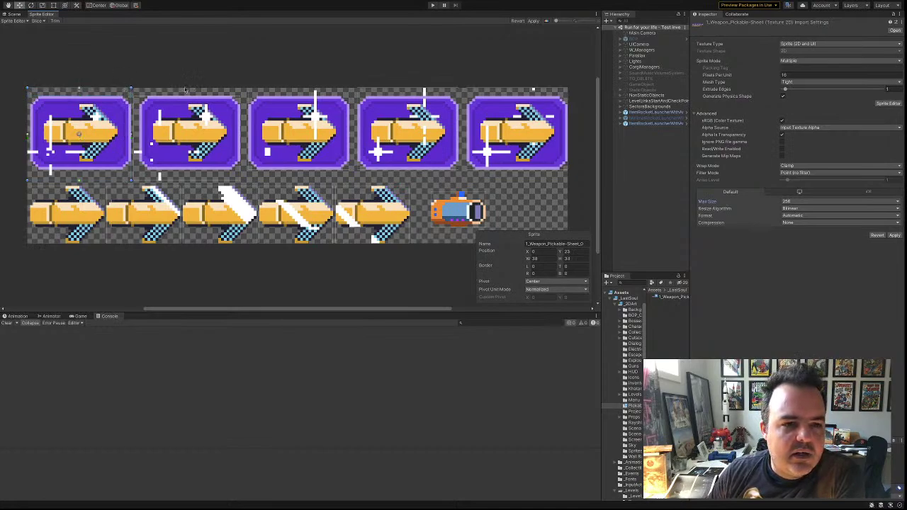
pyautogui.click(236, 96)
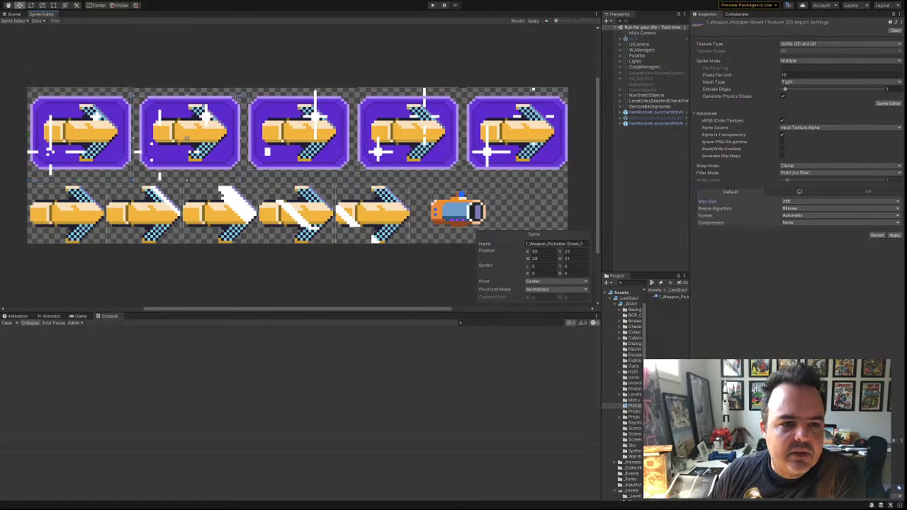
pyautogui.moveTo(237, 95); pyautogui.dragTo(238, 90)
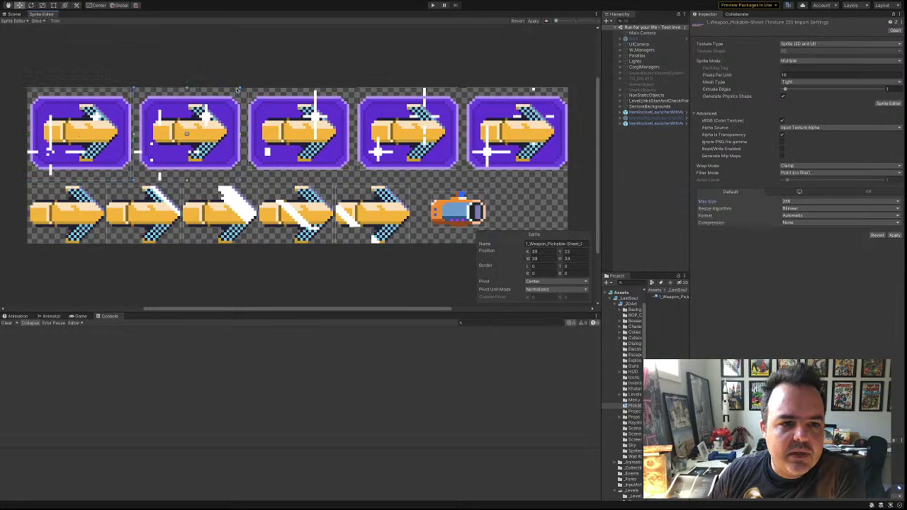
pyautogui.click(301, 94)
pyautogui.moveTo(306, 90); pyautogui.dragTo(307, 88)
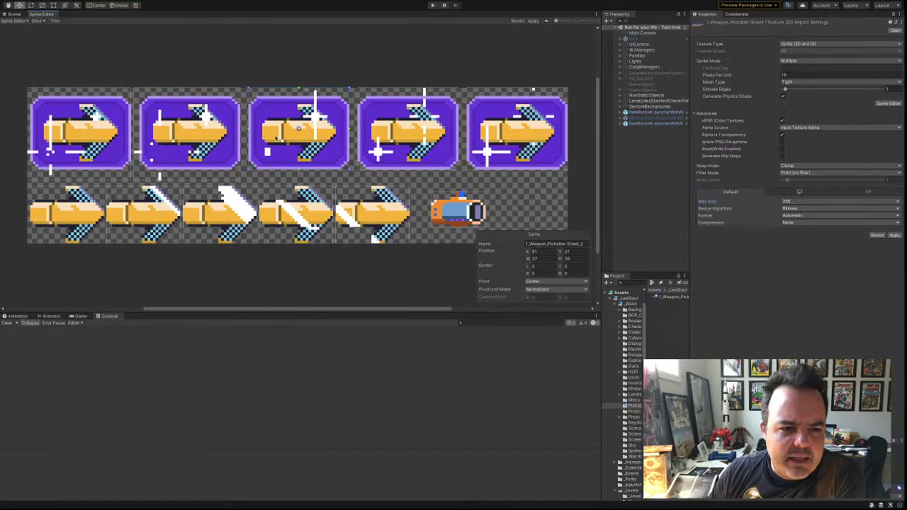
pyautogui.moveTo(256, 169); pyautogui.dragTo(255, 181)
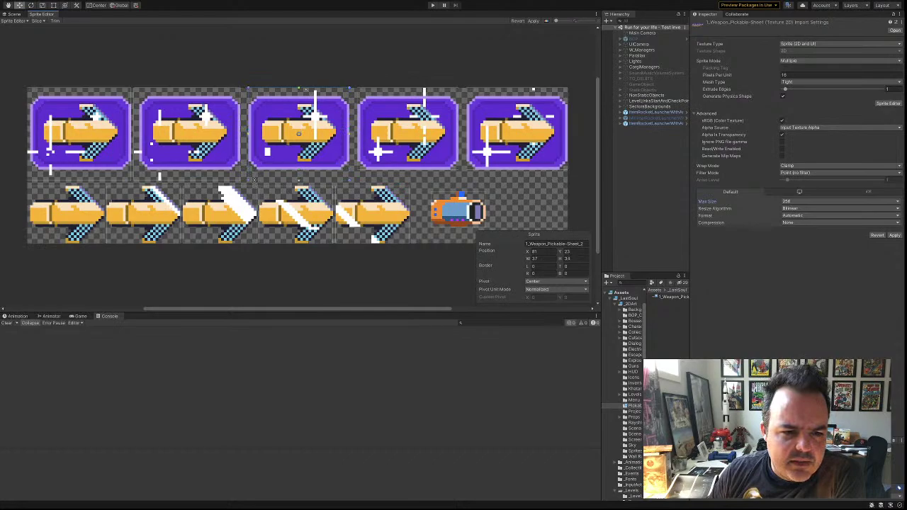
pyautogui.click(375, 91)
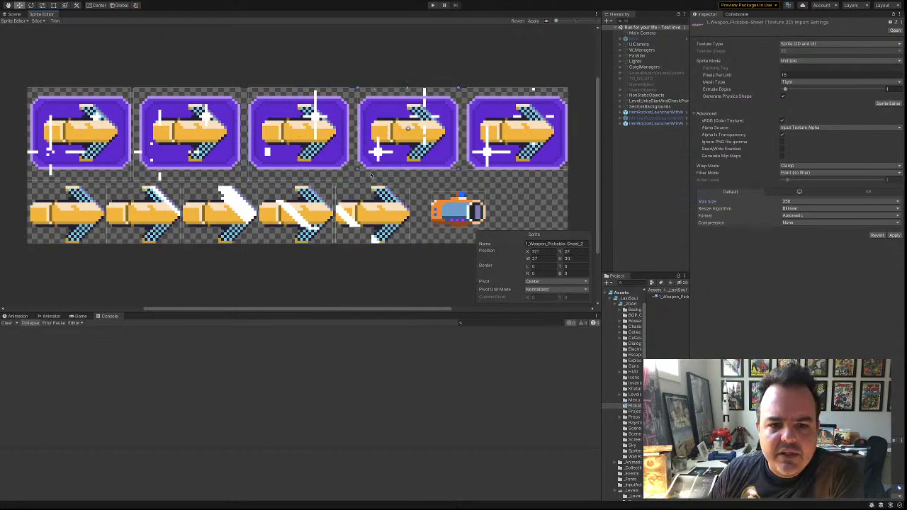
pyautogui.moveTo(363, 170); pyautogui.dragTo(364, 183)
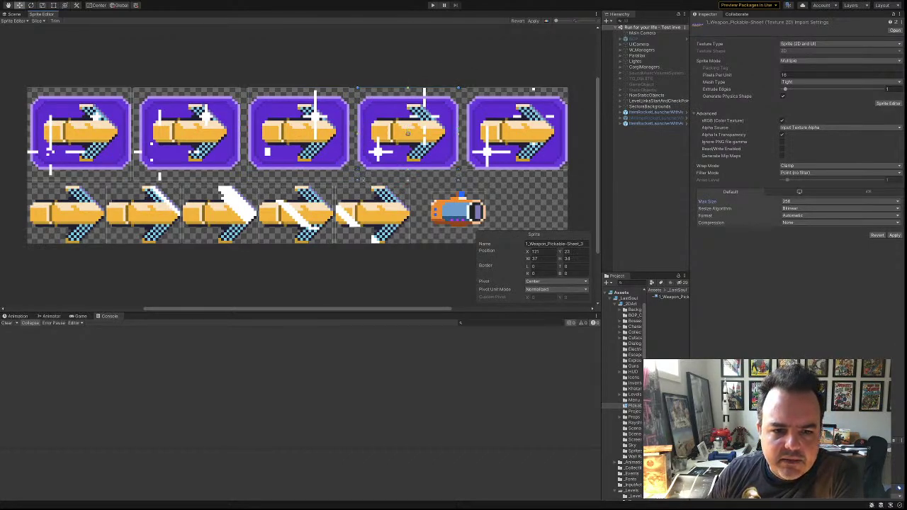
pyautogui.click(512, 155)
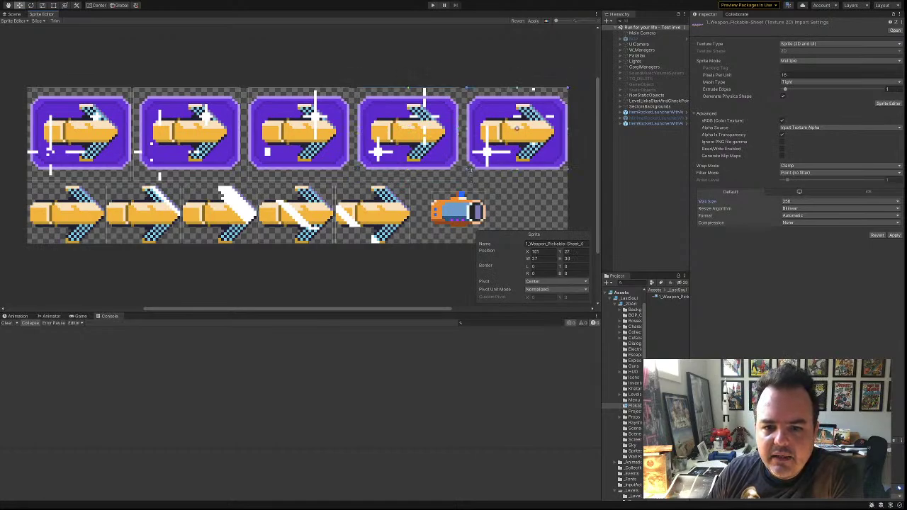
pyautogui.moveTo(469, 170); pyautogui.dragTo(471, 180)
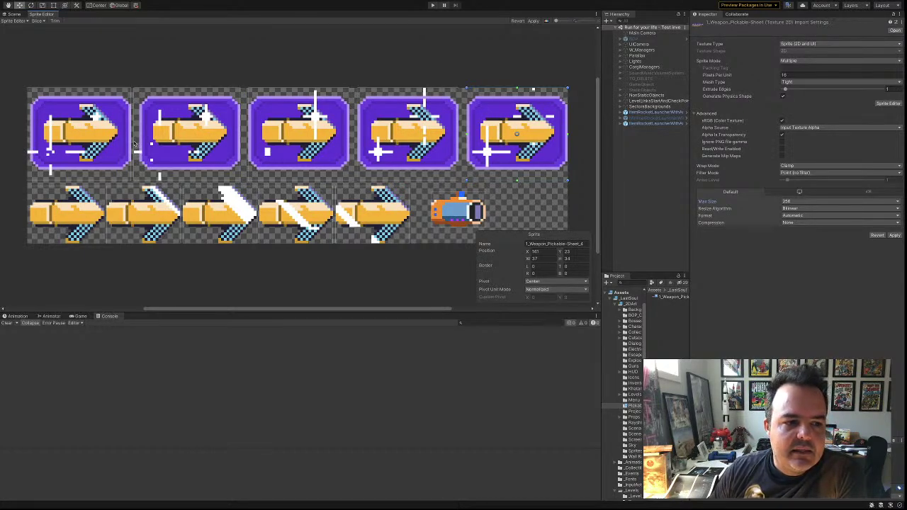
# - Widen the third, fourth and fifth frames' slice rects one pixel to the left
pyautogui.click(134, 140)
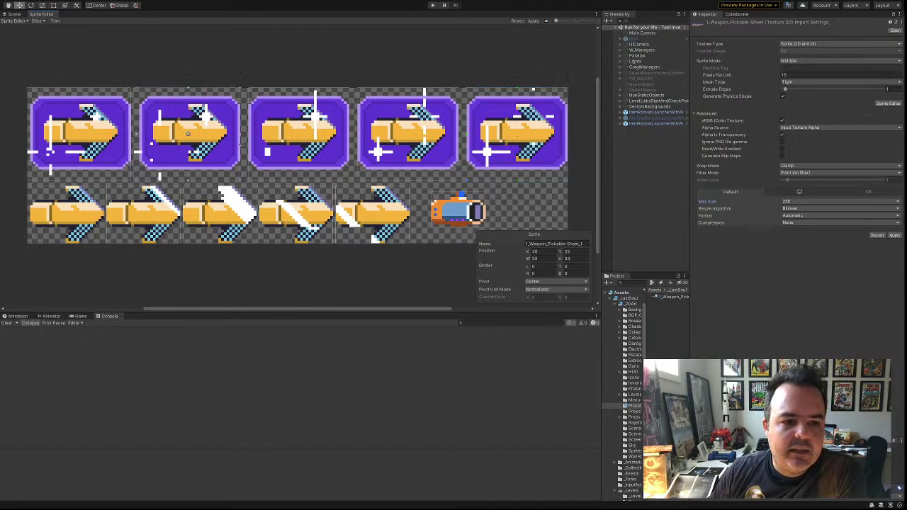
pyautogui.click(249, 171)
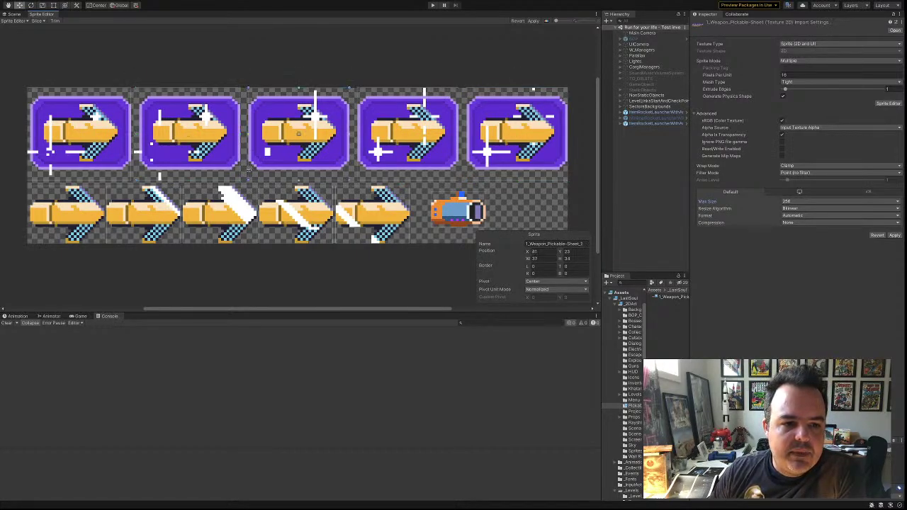
pyautogui.moveTo(248, 170); pyautogui.dragTo(246, 172)
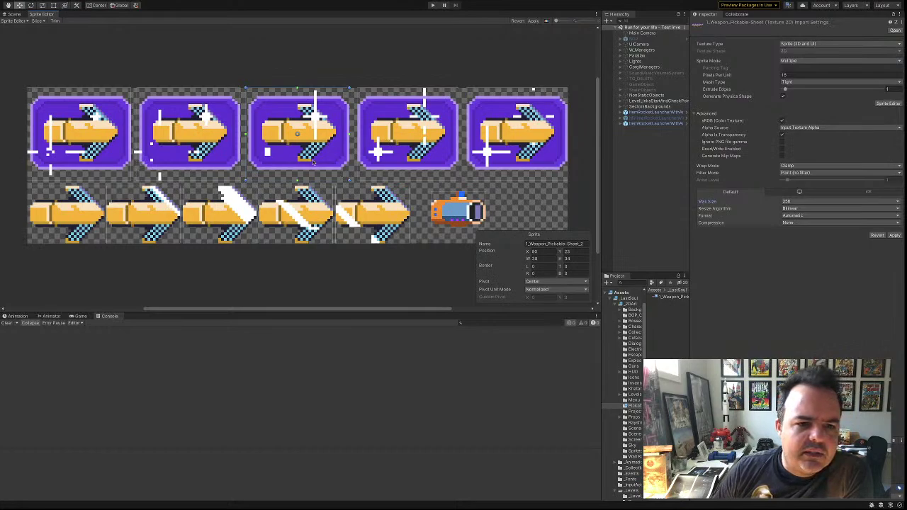
pyautogui.click(357, 170)
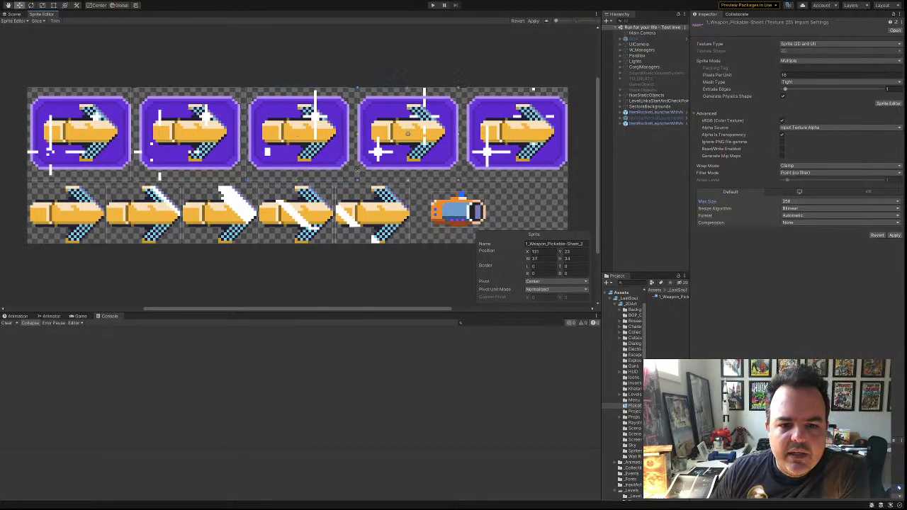
pyautogui.moveTo(358, 171); pyautogui.dragTo(356, 173)
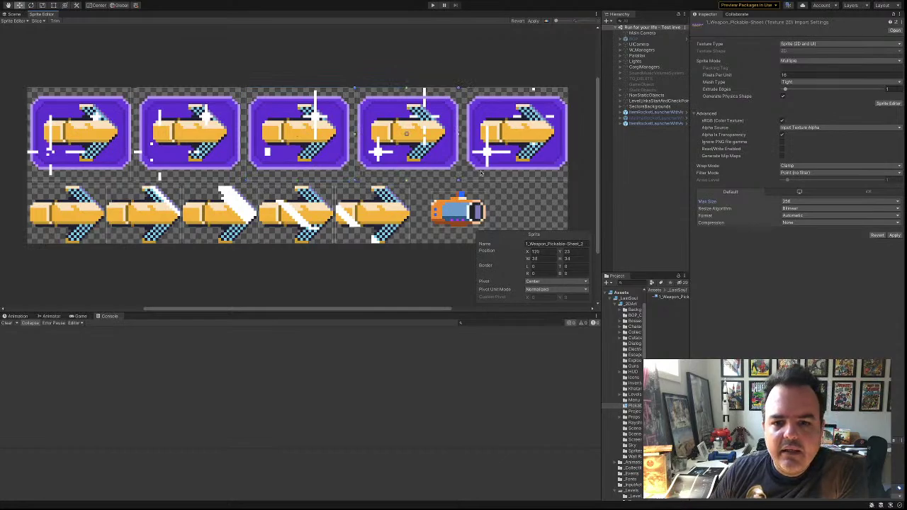
pyautogui.click(480, 173)
pyautogui.moveTo(466, 170); pyautogui.dragTo(463, 172)
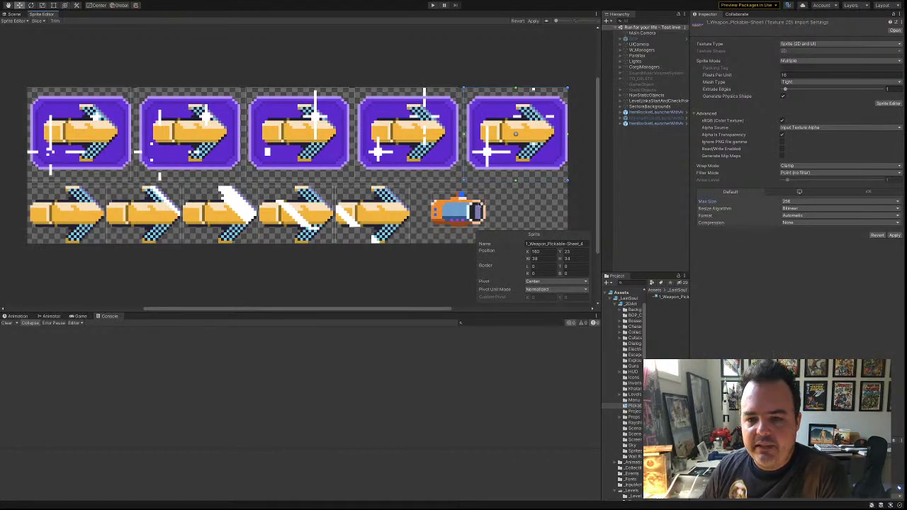
# - Check the first sprite's Name field, then apply the slice edits and deselect
pyautogui.click(103, 151)
pyautogui.click(576, 245)
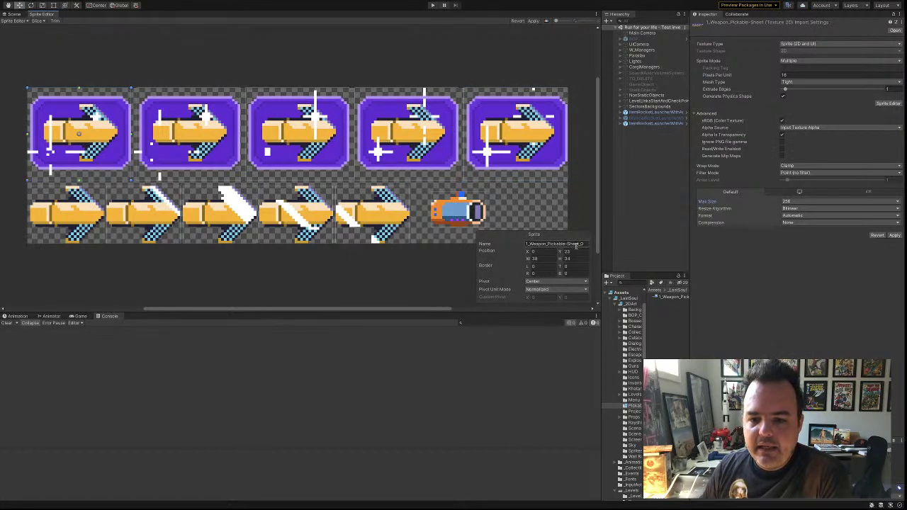
pyautogui.doubleClick(543, 243)
pyautogui.click(585, 244)
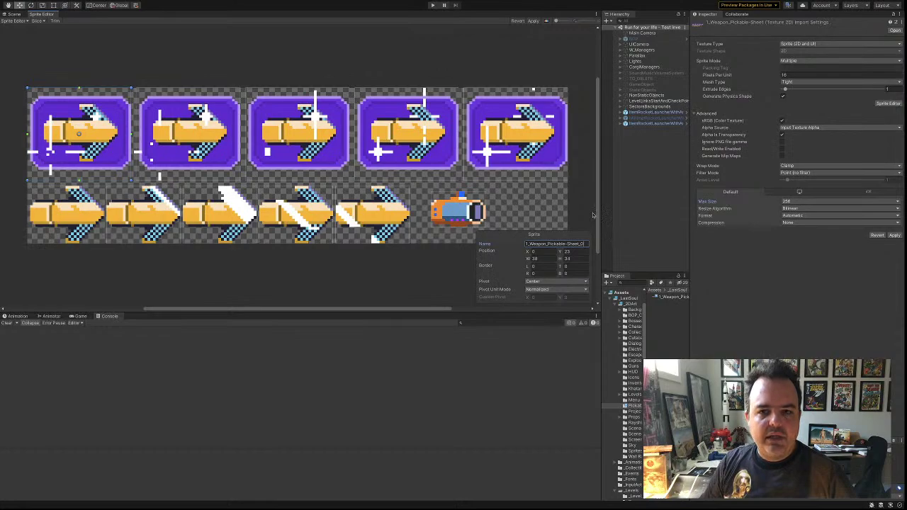
pyautogui.click(534, 20)
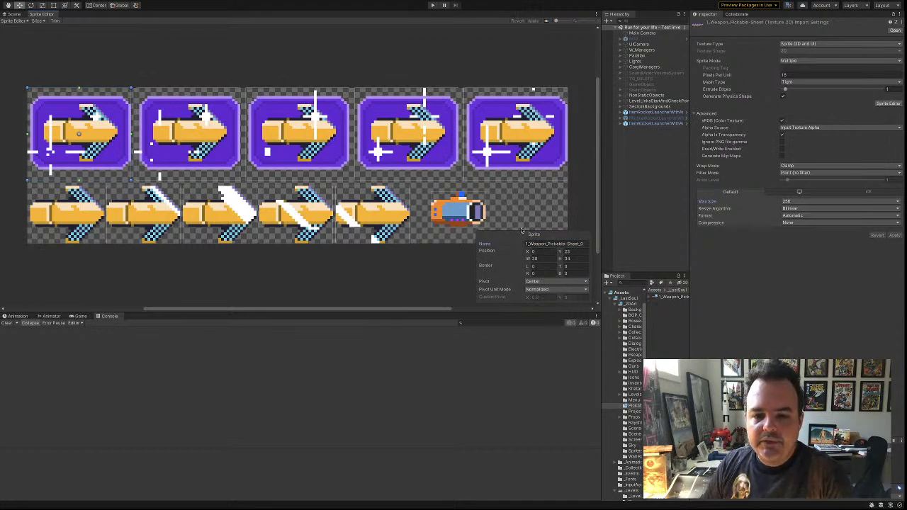
pyautogui.click(585, 207)
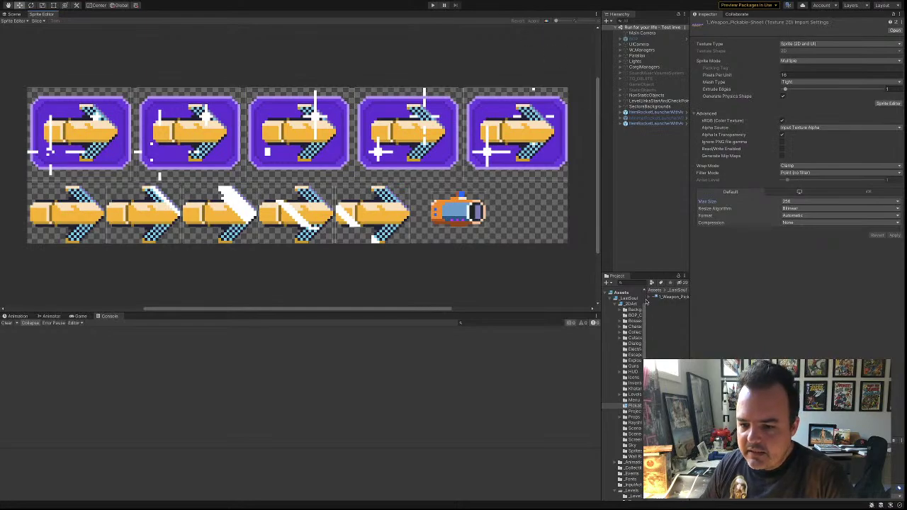
# - Expand the weapon pickup sheet in the Project window and select its Sheet_1 sprite
pyautogui.moveTo(600, 302); pyautogui.dragTo(530, 301)
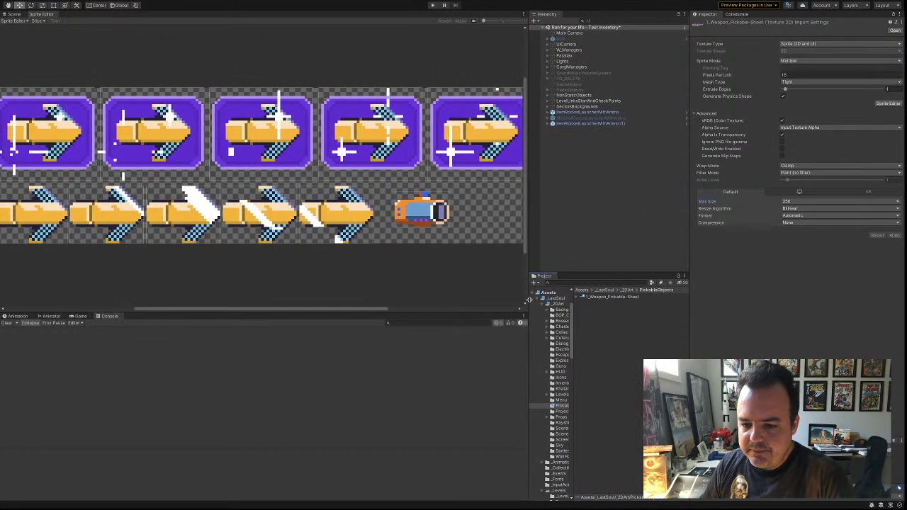
pyautogui.click(579, 298)
pyautogui.click(604, 304)
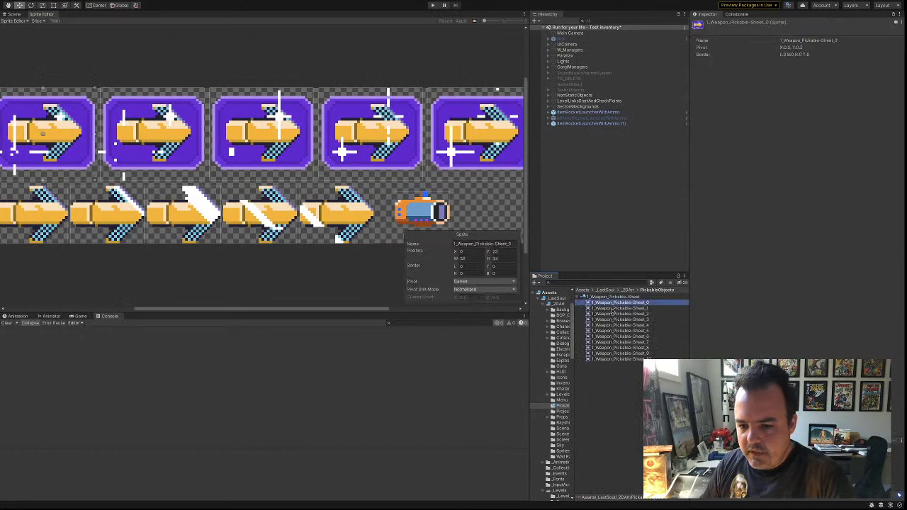
pyautogui.press('Down')
pyautogui.press('Down')
pyautogui.press('Down')
pyautogui.press('Down')
pyautogui.press('Down')
pyautogui.press('Down')
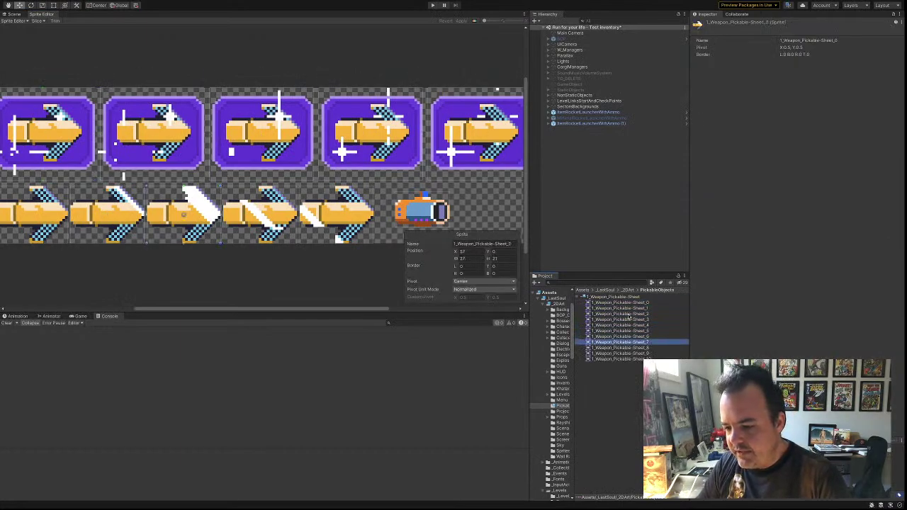
pyautogui.click(623, 308)
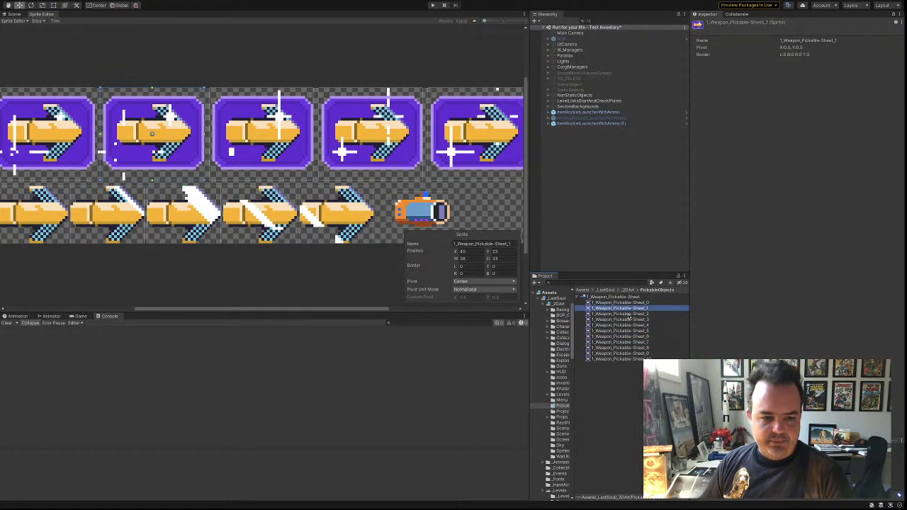
pyautogui.click(320, 277)
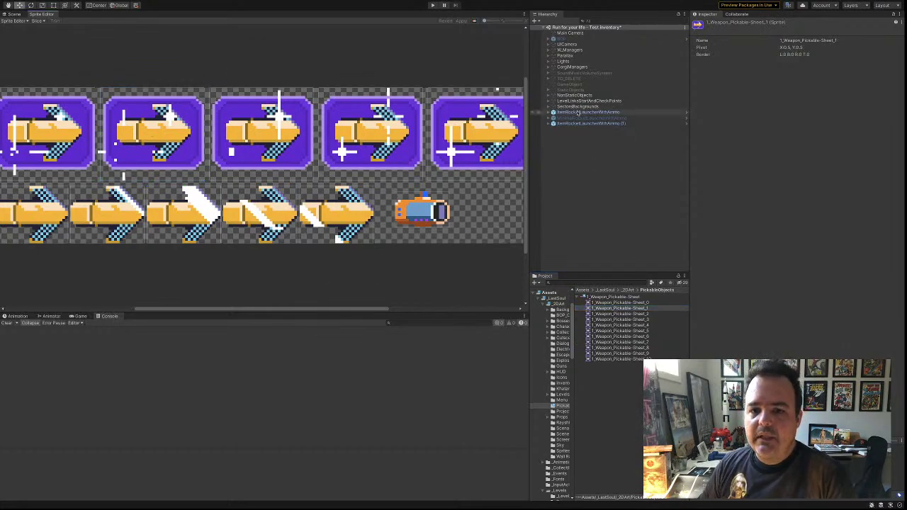
# - Return to the Scene and Game views, select the rocket launcher pickup, and open its prefab
pyautogui.click(13, 14)
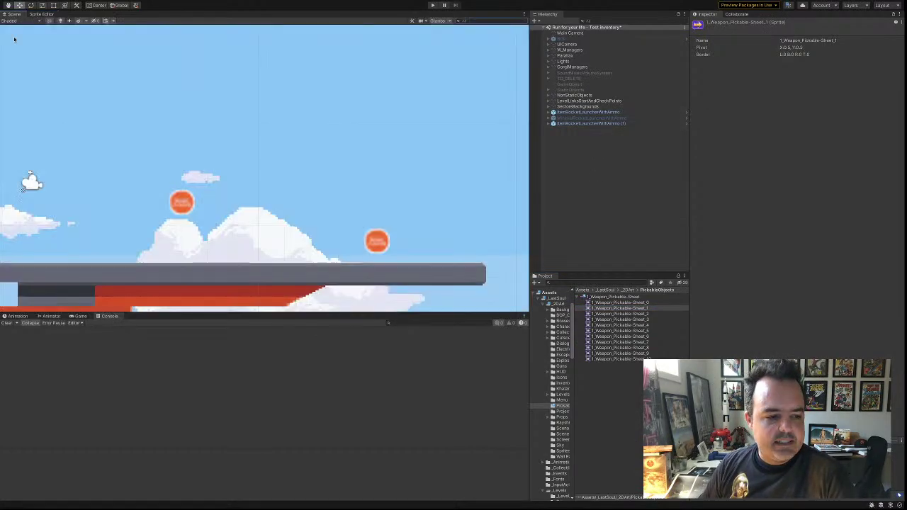
pyautogui.click(81, 316)
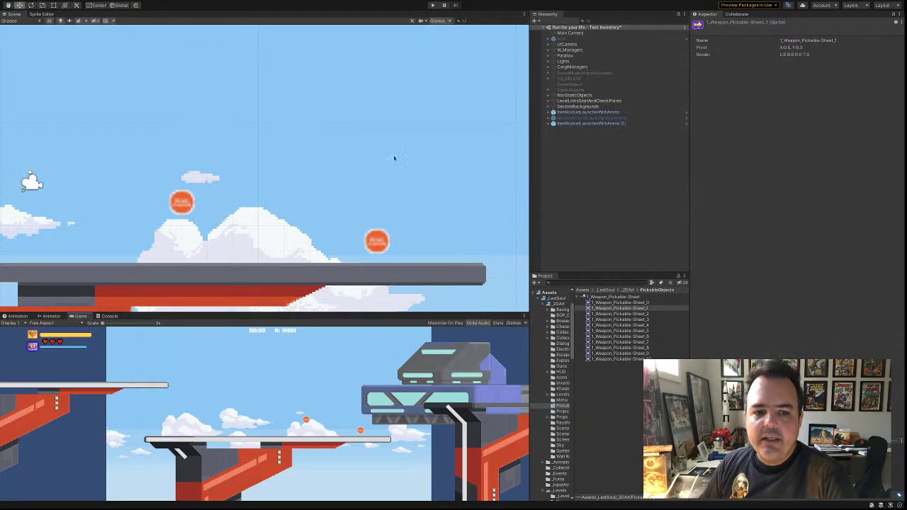
pyautogui.click(179, 204)
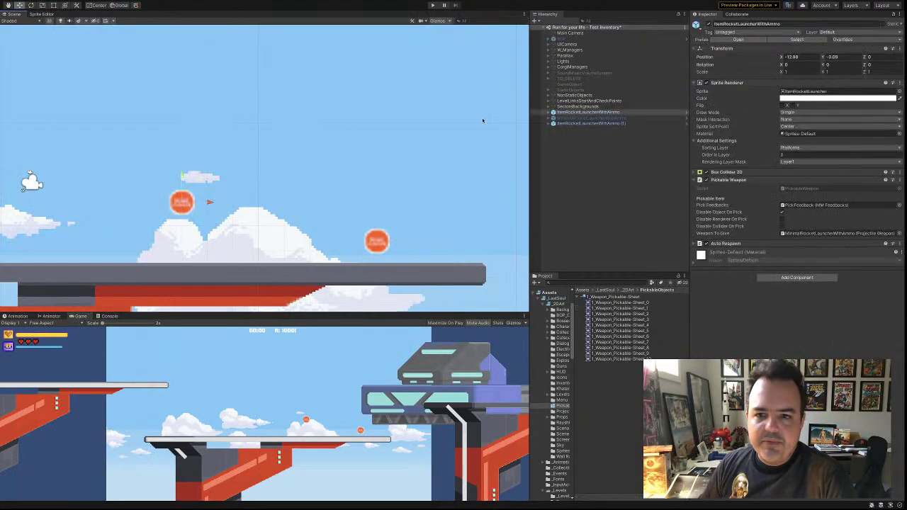
pyautogui.click(686, 114)
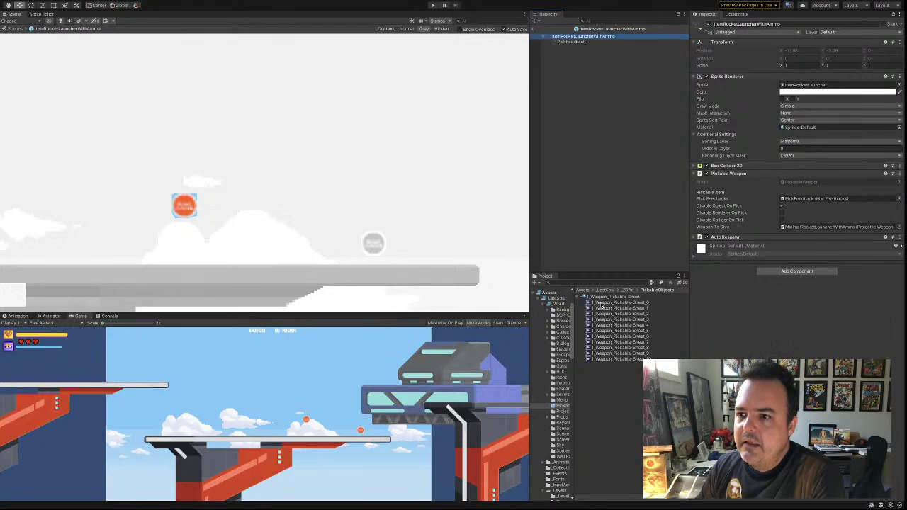
# - Assign 1_Weapon_Pickable-Sheet_0 as the prefab's sprite, then exit prefab mode to view the pickups
pyautogui.moveTo(601, 305); pyautogui.dragTo(811, 85)
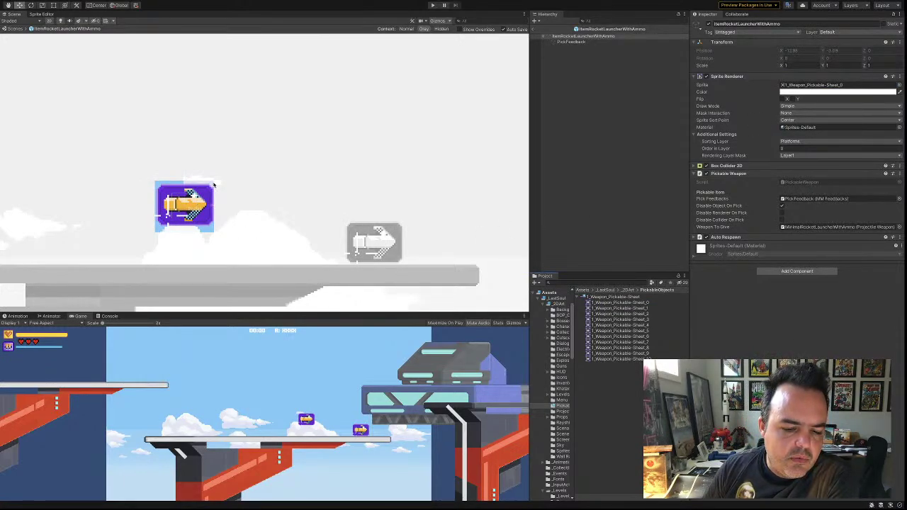
pyautogui.click(534, 31)
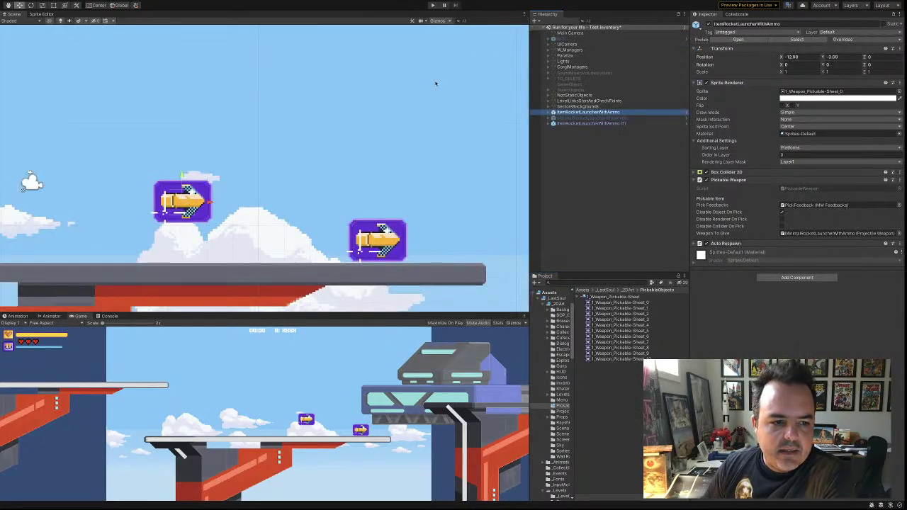
pyautogui.scroll(3, 260, 204)
pyautogui.scroll(-5, 261, 204)
pyautogui.scroll(-3, 261, 204)
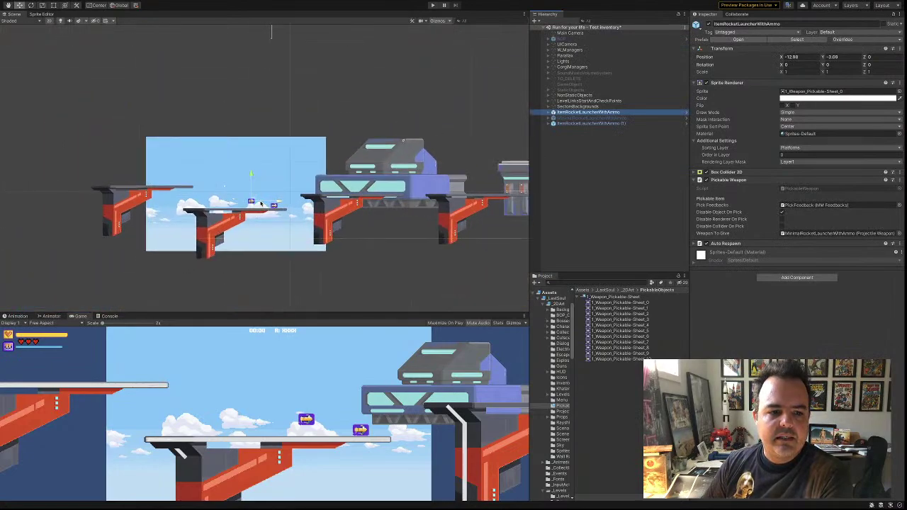
pyautogui.scroll(4, 261, 204)
pyautogui.scroll(2, 260, 204)
pyautogui.scroll(-1, 261, 204)
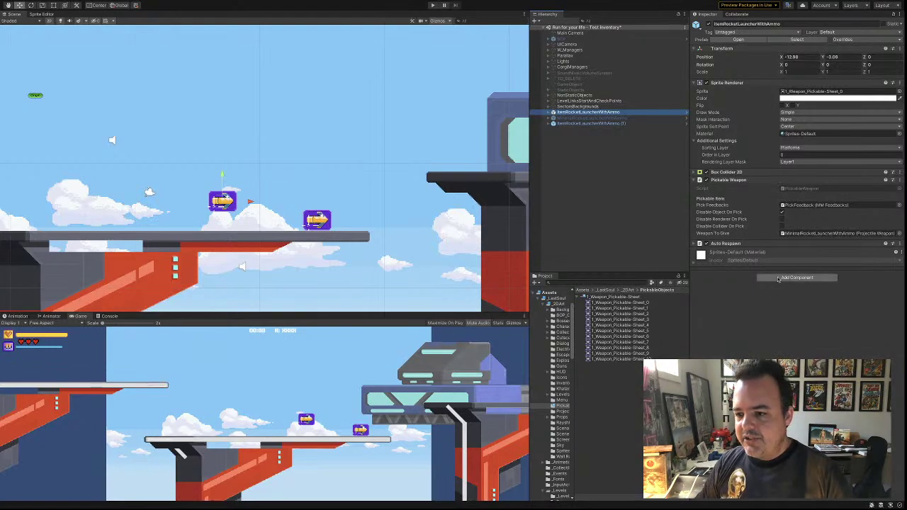
# - Add an Animator component to the pickup by searching 'anim' in Add Component
pyautogui.click(777, 279)
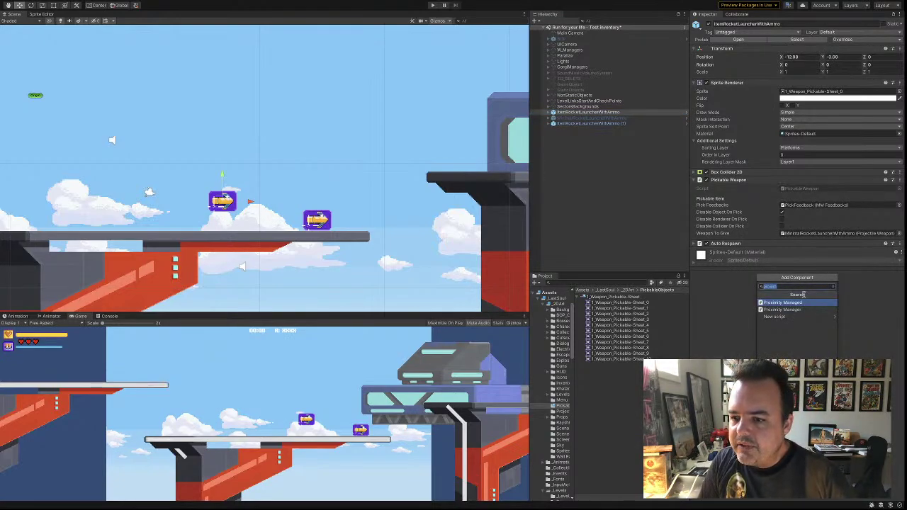
pyautogui.write('aim')
pyautogui.press('BackSpace')
pyautogui.press('BackSpace')
pyautogui.press('BackSpace')
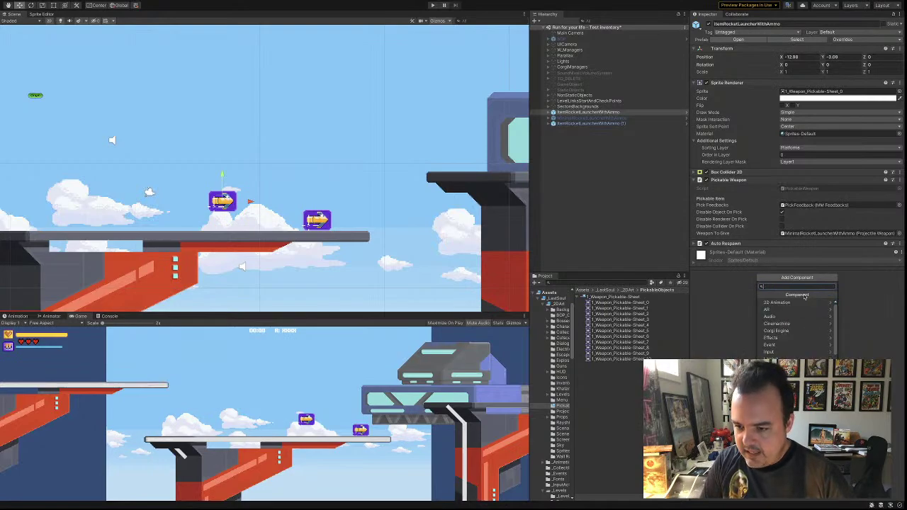
pyautogui.write('anim')
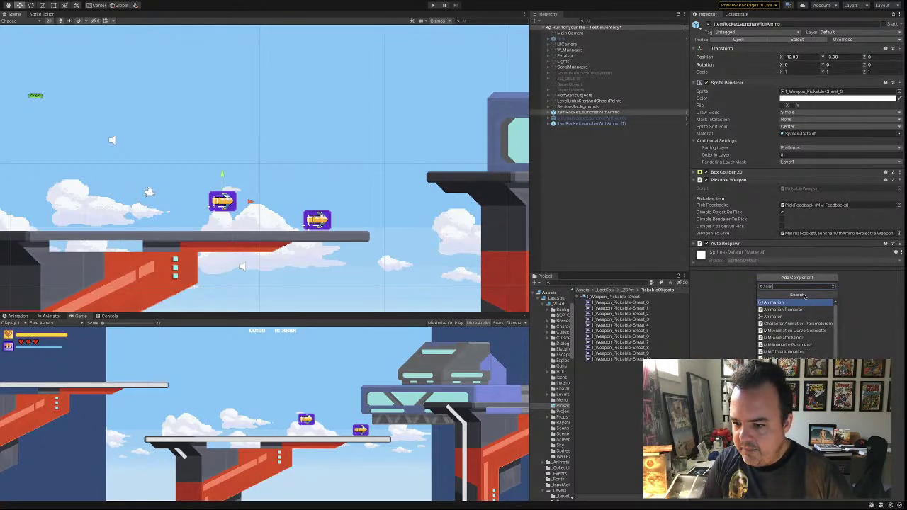
pyautogui.press('Down')
pyautogui.press('Down')
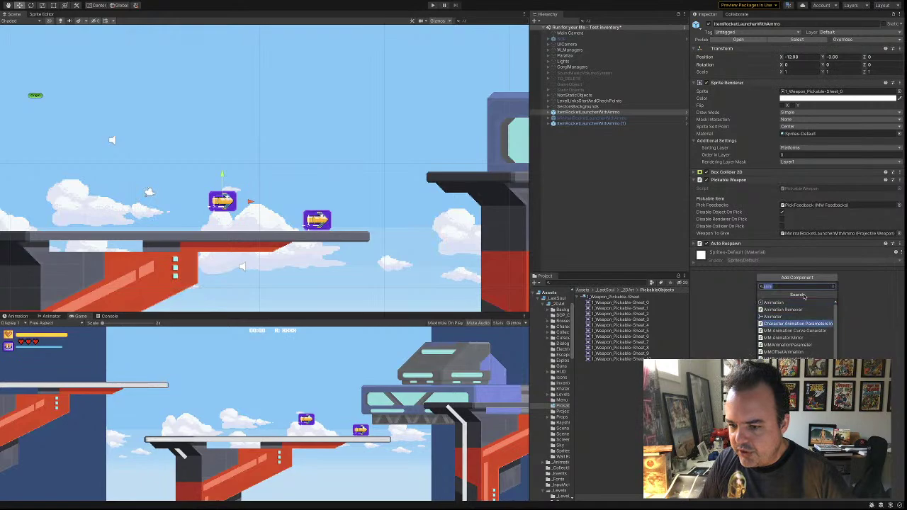
pyautogui.press('Return')
pyautogui.click(699, 251)
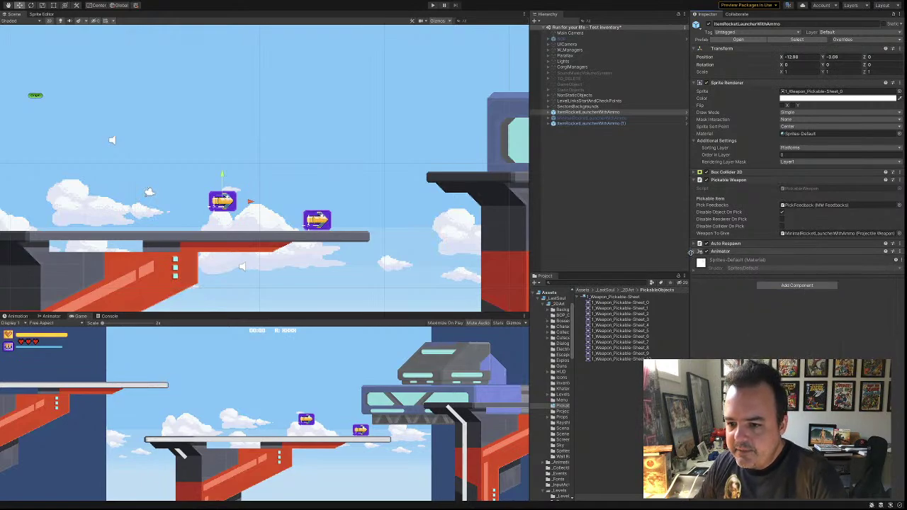
pyautogui.click(696, 252)
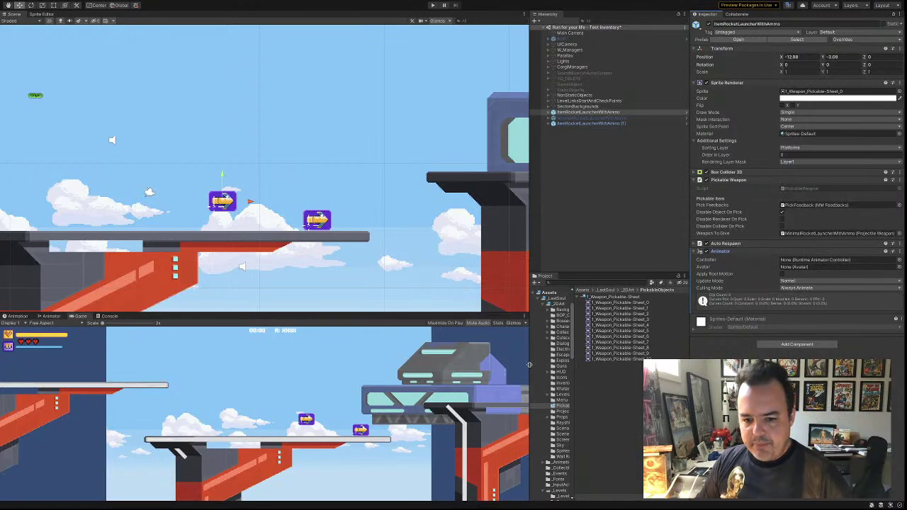
# - Widen the Hierarchy and Project panels and the project folder tree
pyautogui.moveTo(529, 364); pyautogui.dragTo(502, 364)
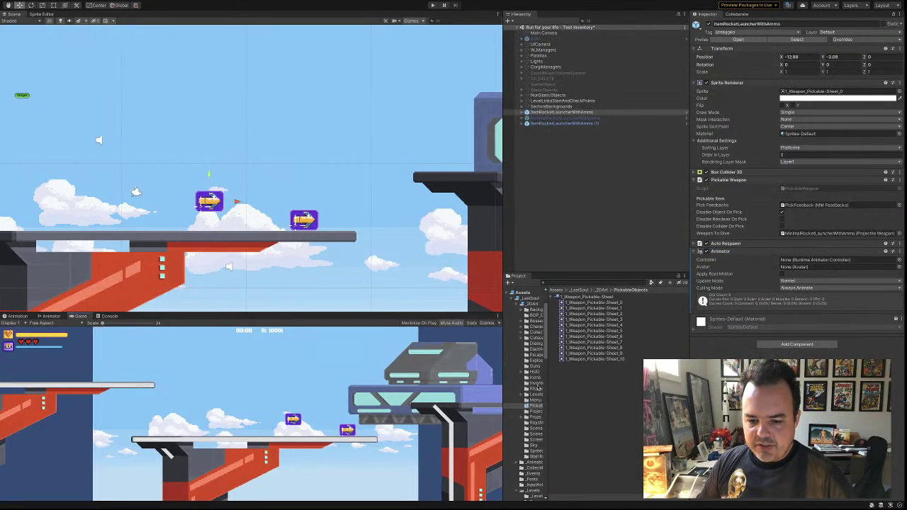
pyautogui.moveTo(547, 382); pyautogui.dragTo(576, 356)
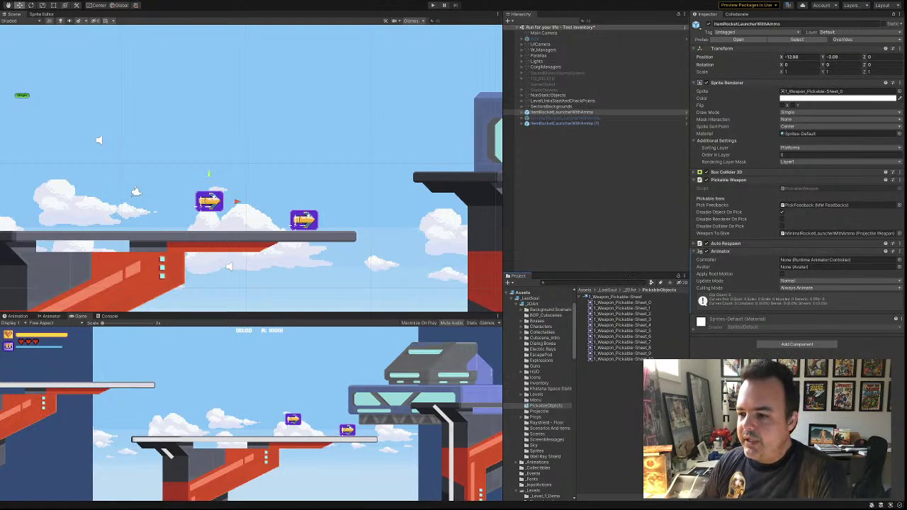
pyautogui.click(899, 251)
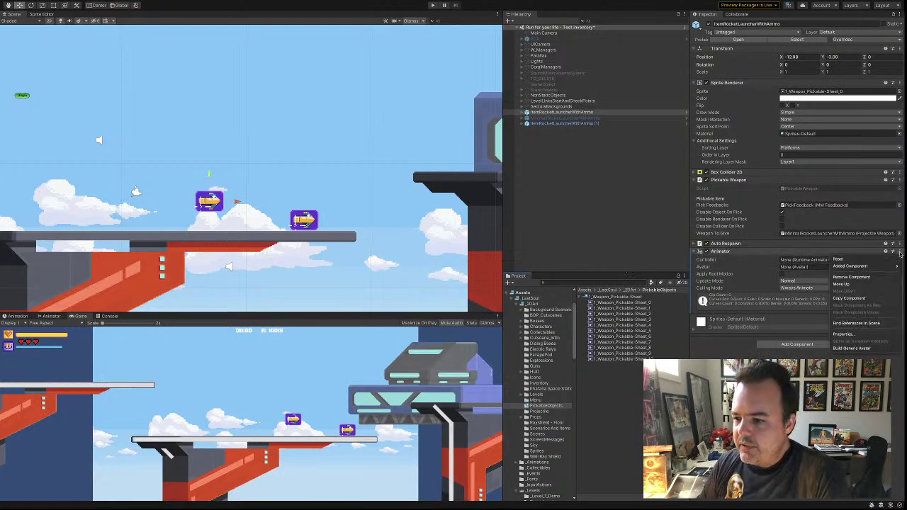
# - Remove the Animator from the scene pickup and enter ItemRocketLauncherWithAmmo prefab mode
pyautogui.click(850, 277)
pyautogui.click(686, 112)
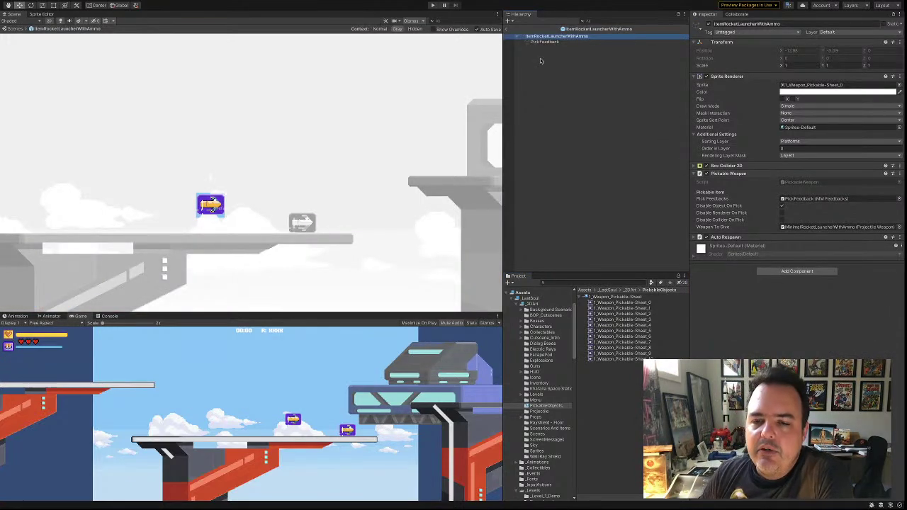
pyautogui.rightClick(549, 39)
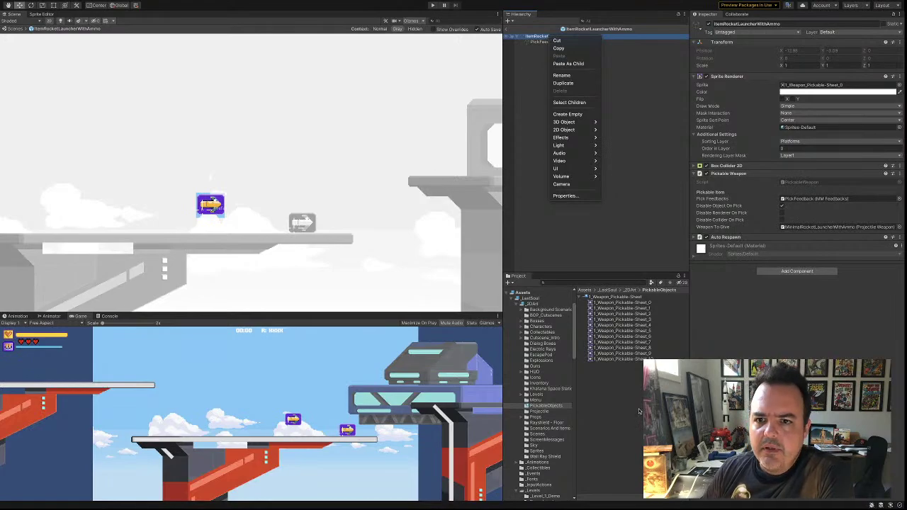
pyautogui.press('Escape')
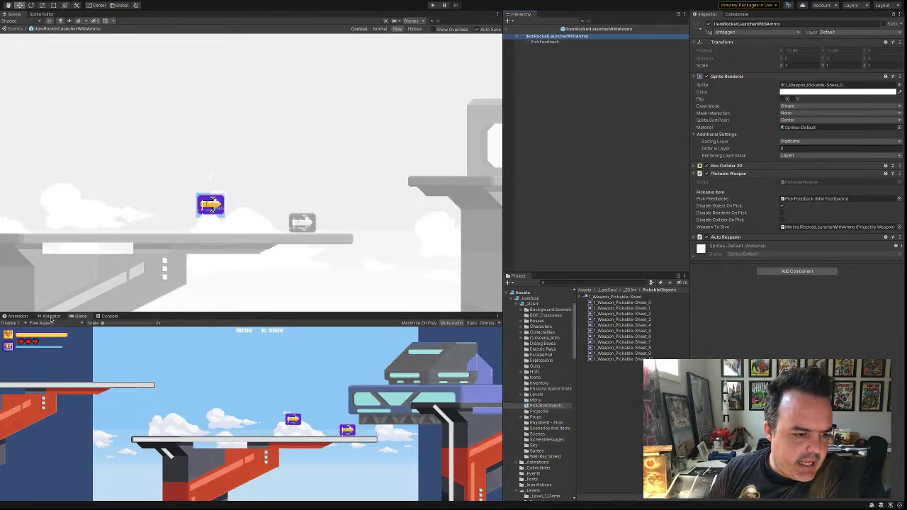
# - Inspect the Animator state graph, reselect the prefab root, and show its Animation timeline
pyautogui.click(51, 318)
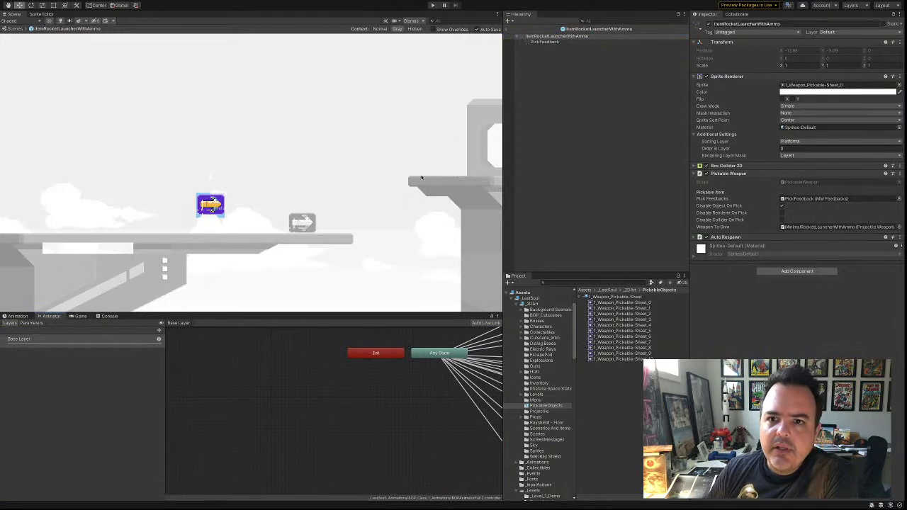
pyautogui.scroll(-5, 367, 404)
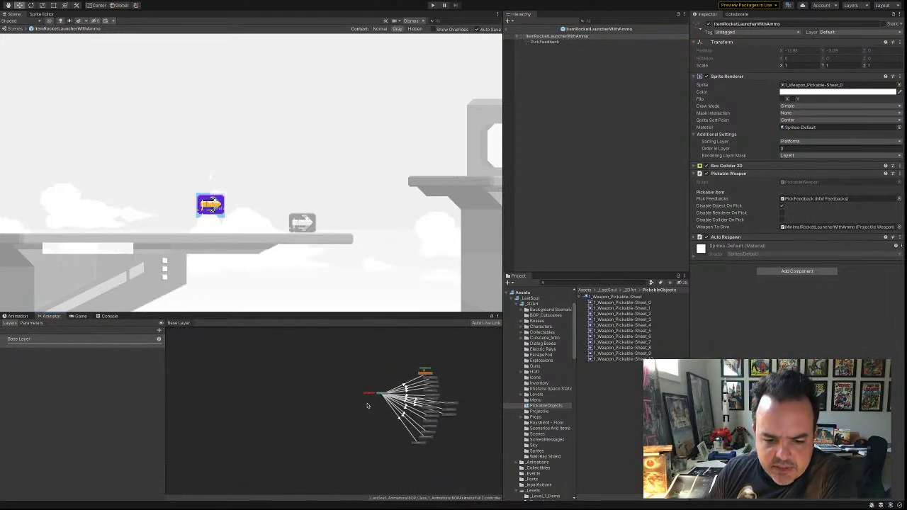
pyautogui.scroll(2, 367, 405)
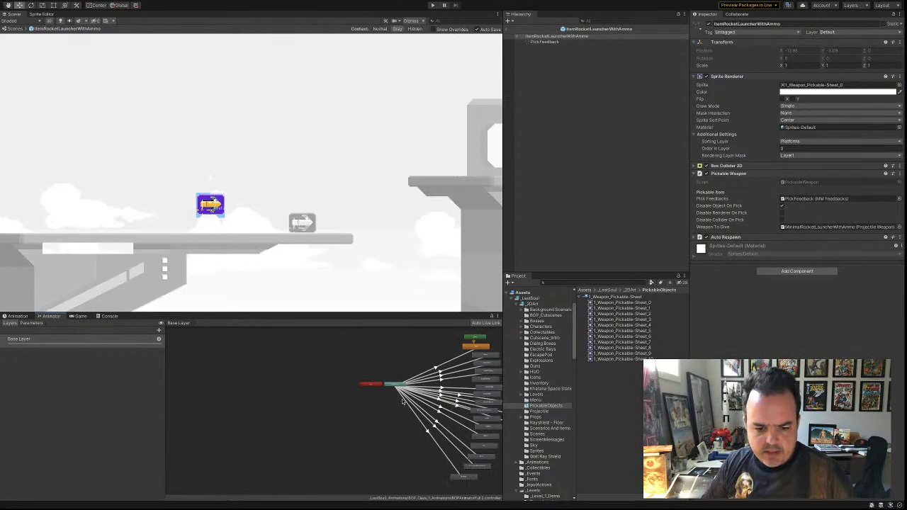
pyautogui.moveTo(396, 405); pyautogui.dragTo(306, 405, button='middle')
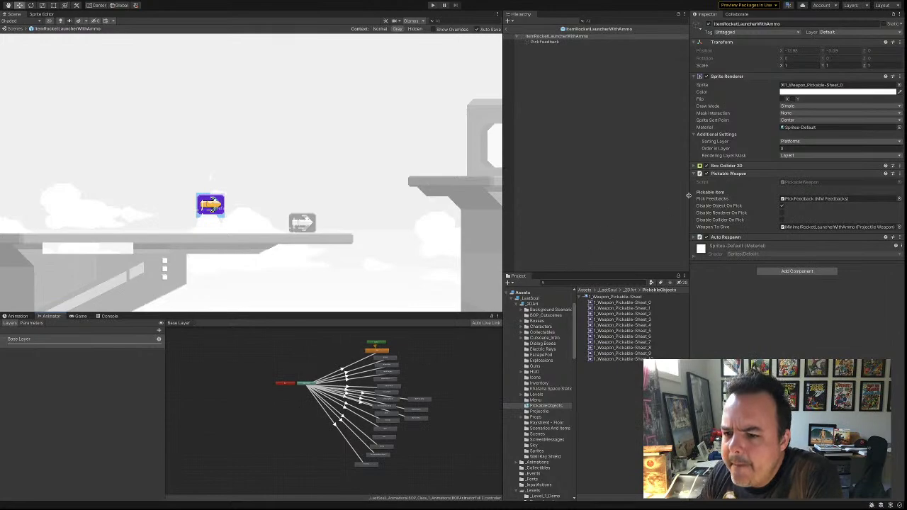
pyautogui.click(557, 43)
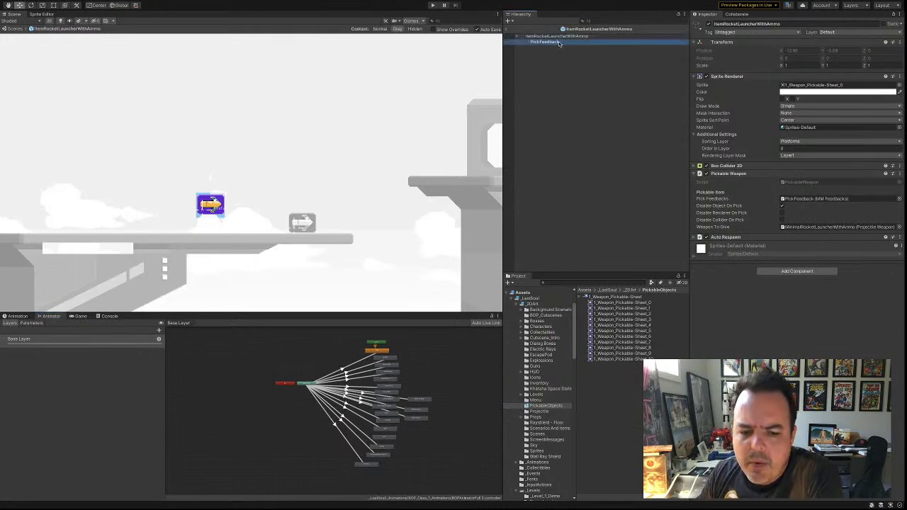
pyautogui.click(558, 37)
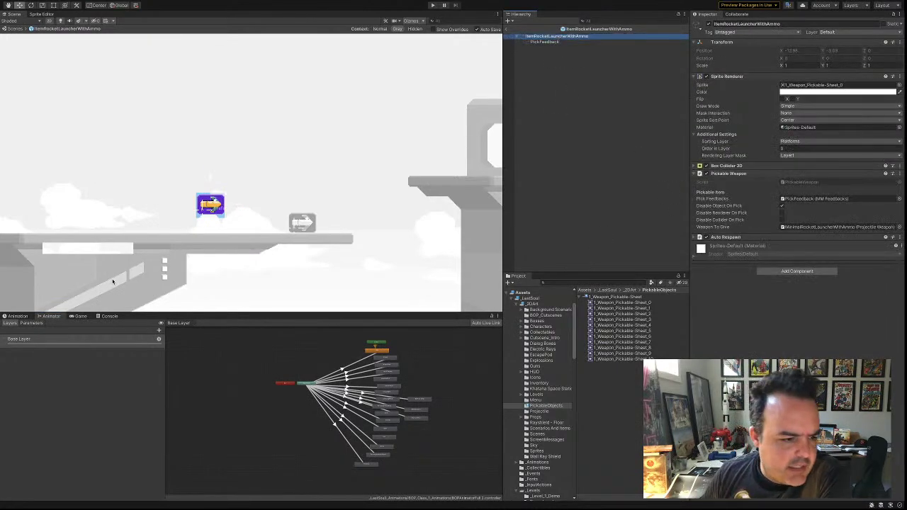
pyautogui.click(13, 317)
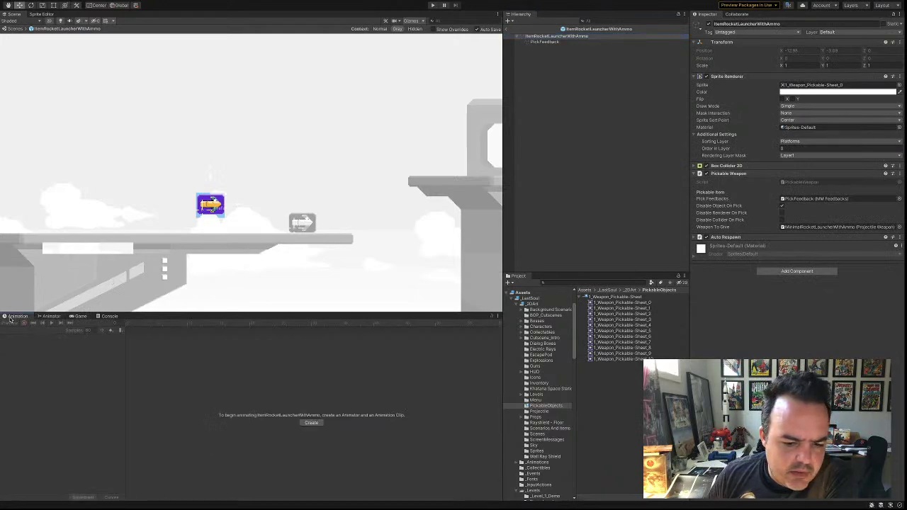
# - Start a new animation clip for the pickup prefab and browse to the _Animations folder
pyautogui.click(309, 425)
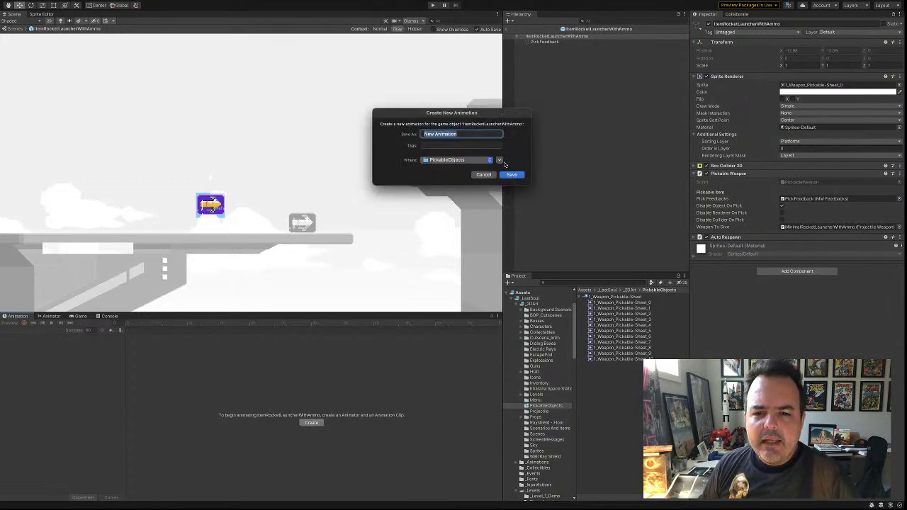
pyautogui.click(500, 162)
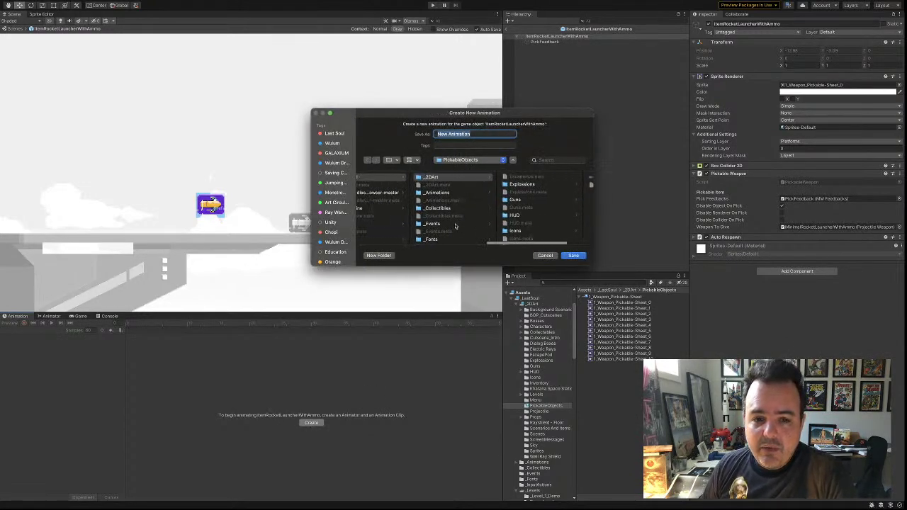
pyautogui.hscroll(-2, 455, 226)
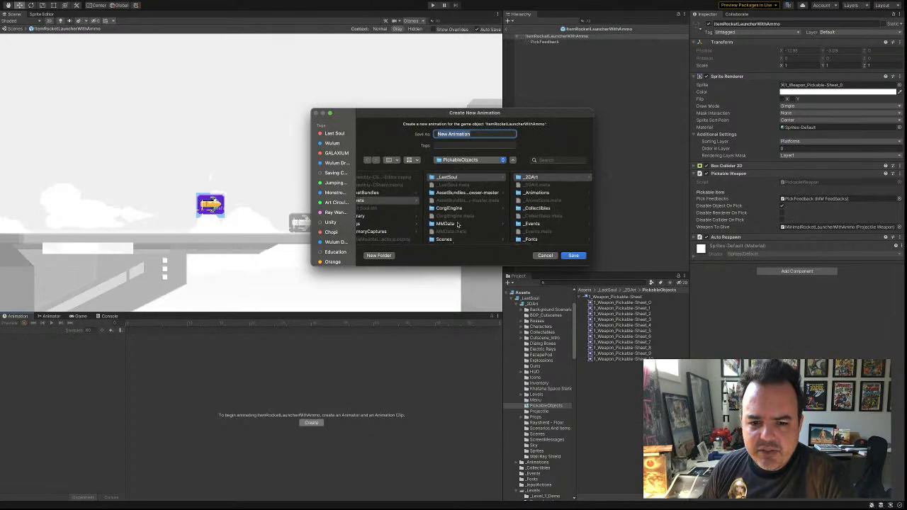
pyautogui.scroll(-2, 457, 225)
pyautogui.hscroll(-2, 468, 222)
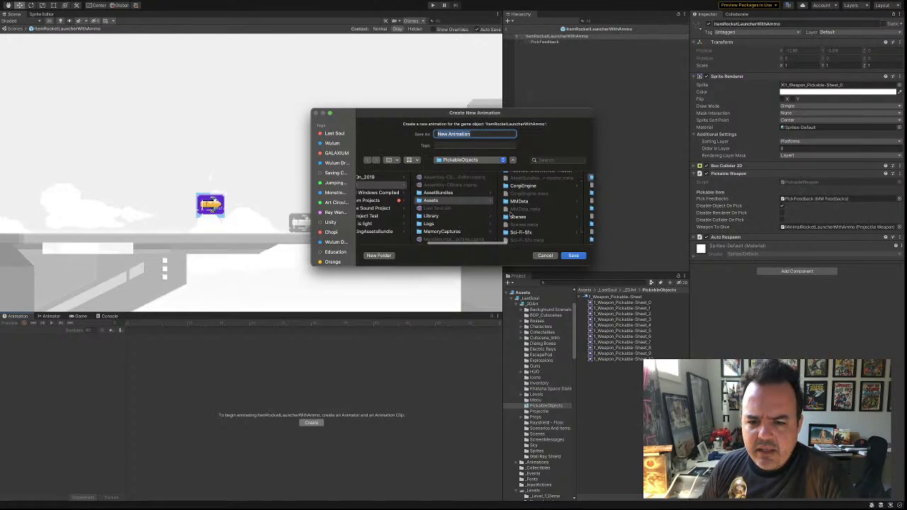
pyautogui.hscroll(2, 511, 214)
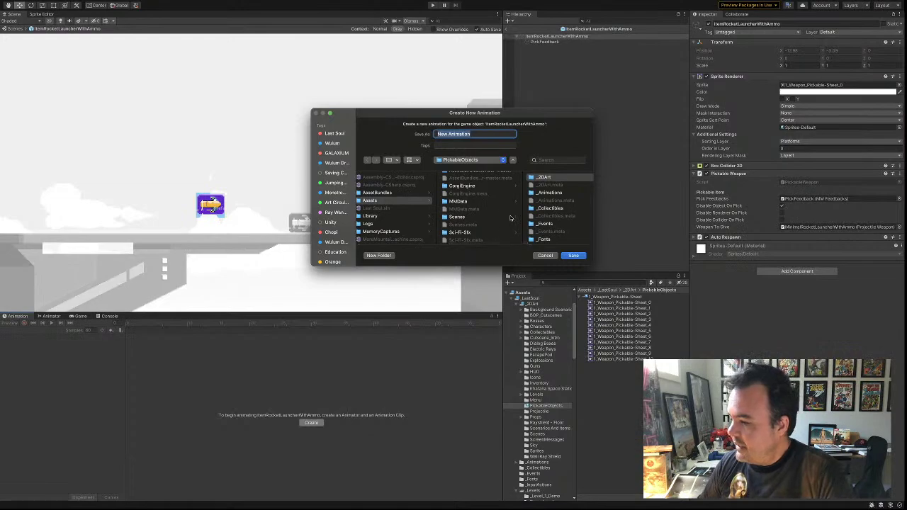
pyautogui.scroll(2, 503, 221)
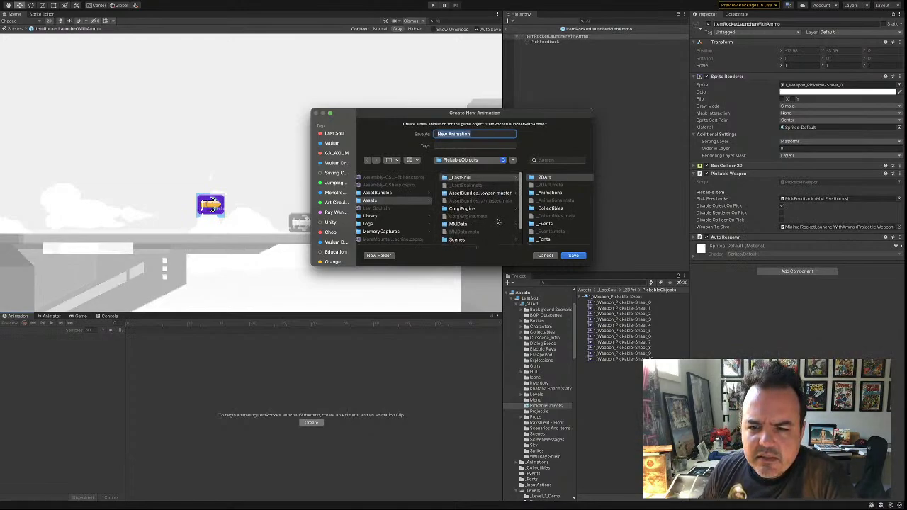
pyautogui.scroll(-1, 498, 222)
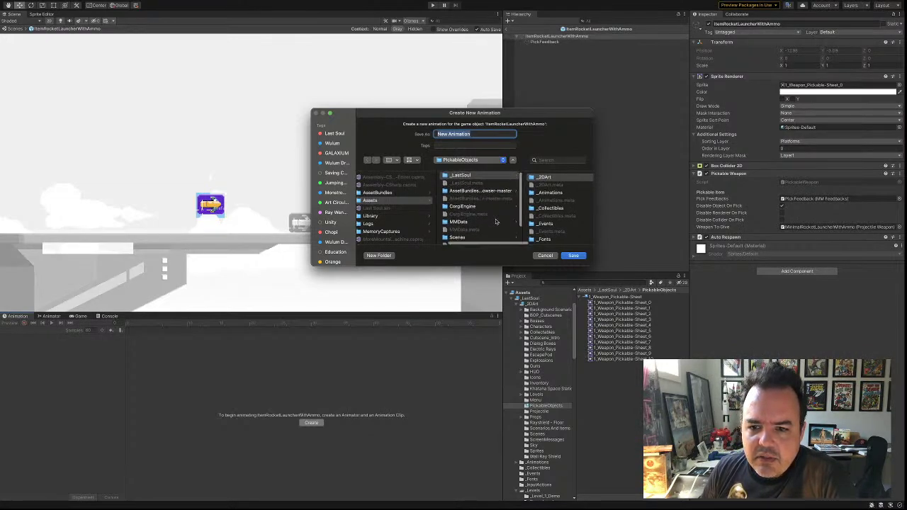
pyautogui.click(551, 193)
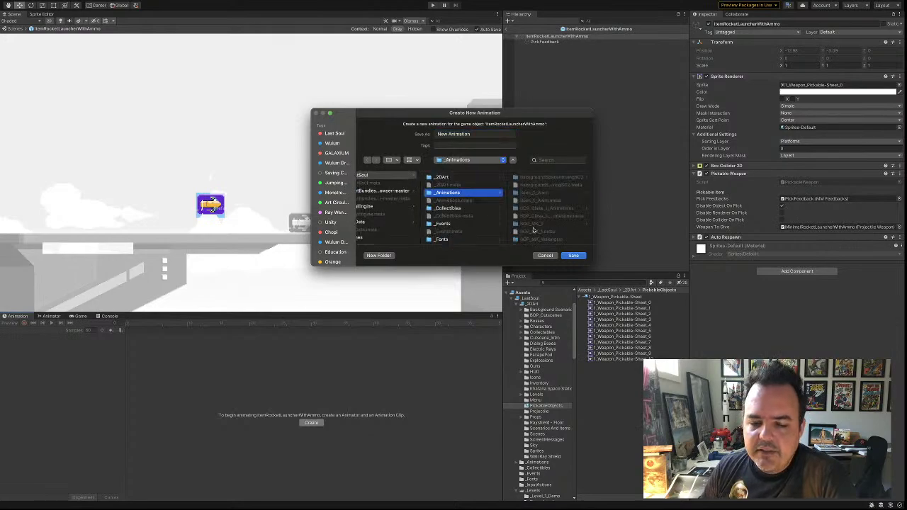
# - Create Weapons and Weapon_1 folders inside _Animations and name the clip PickBox
pyautogui.click(379, 256)
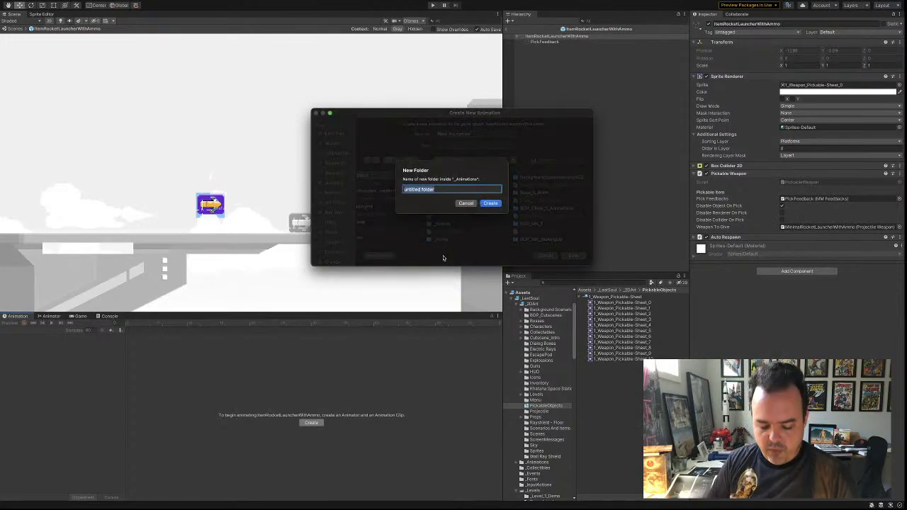
pyautogui.write('Wep')
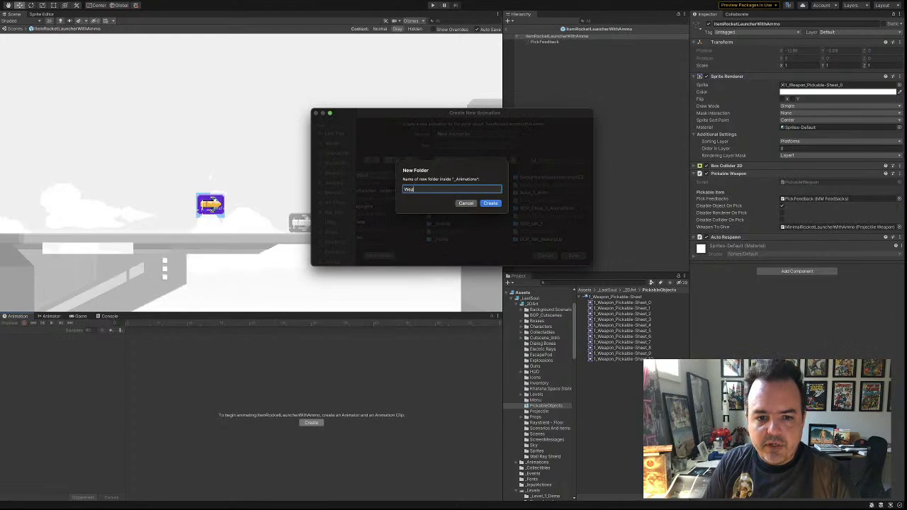
pyautogui.press('Return')
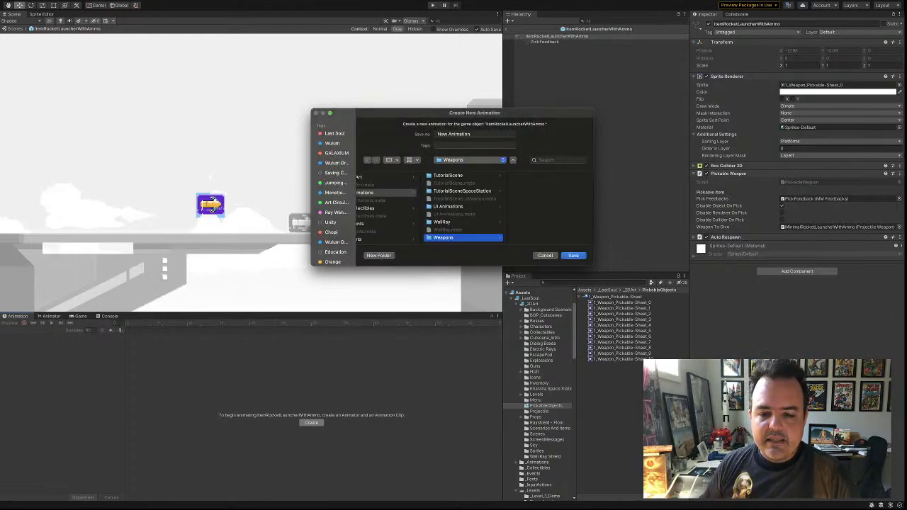
pyautogui.click(382, 257)
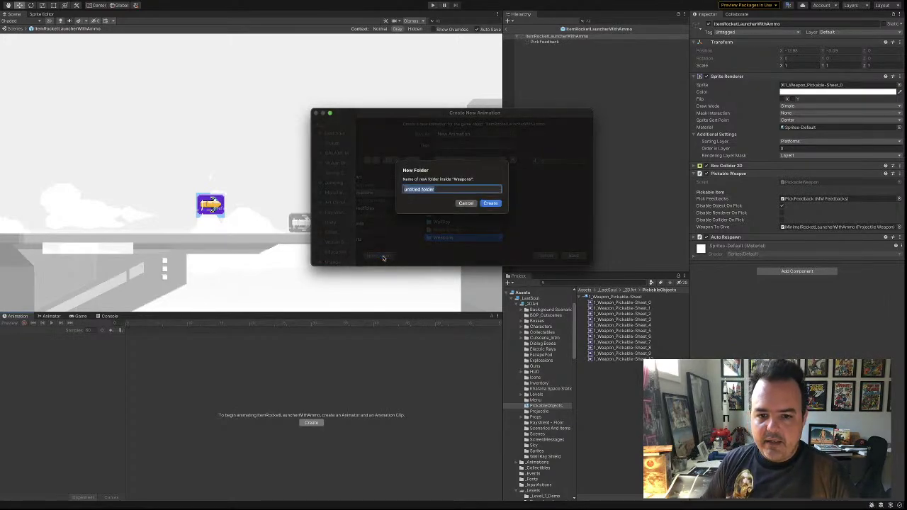
pyautogui.write('Wep')
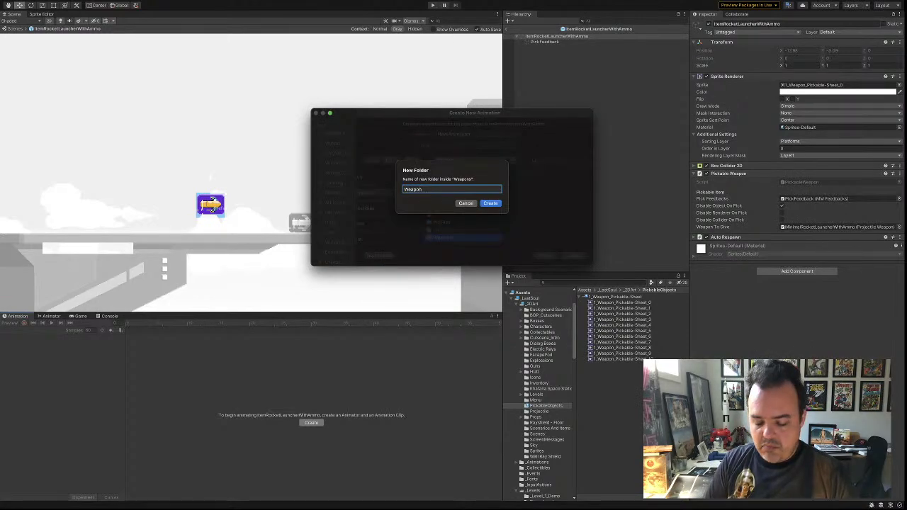
pyautogui.press('Return')
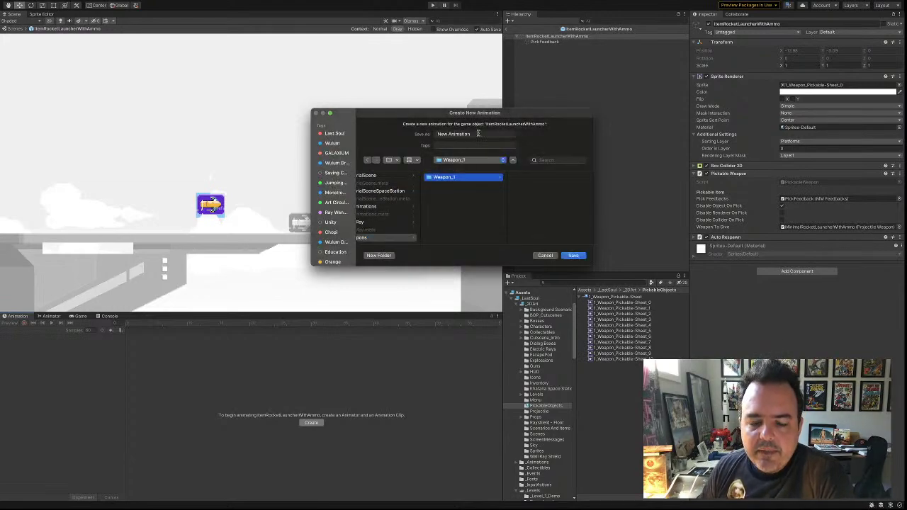
pyautogui.moveTo(478, 133); pyautogui.dragTo(397, 135)
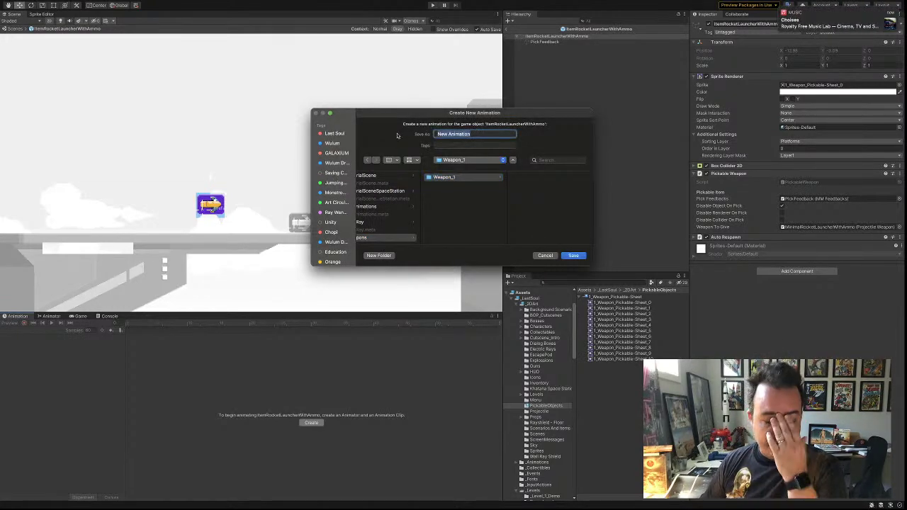
pyautogui.write('Pic')
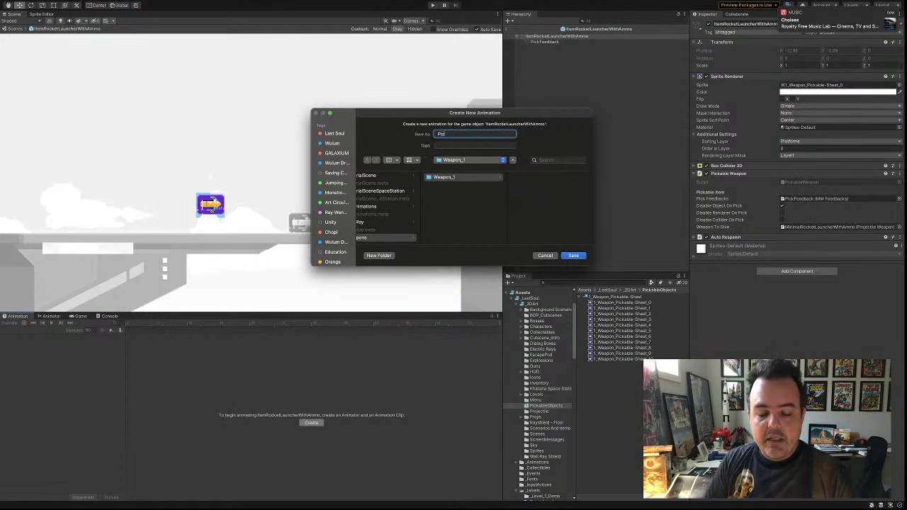
pyautogui.write('kBox')
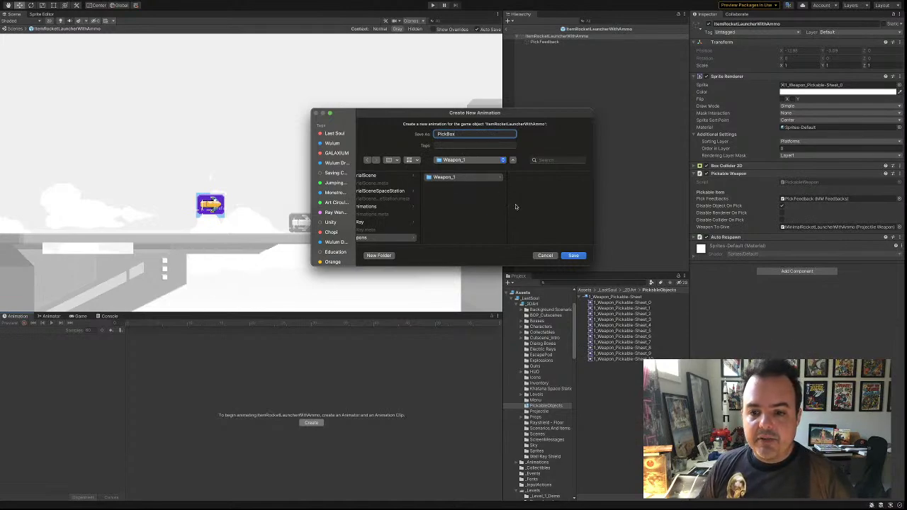
# - Save the PickBox clip and add pickup sprites Sheet_0 through Sheet_4 as its keyframes
pyautogui.click(573, 256)
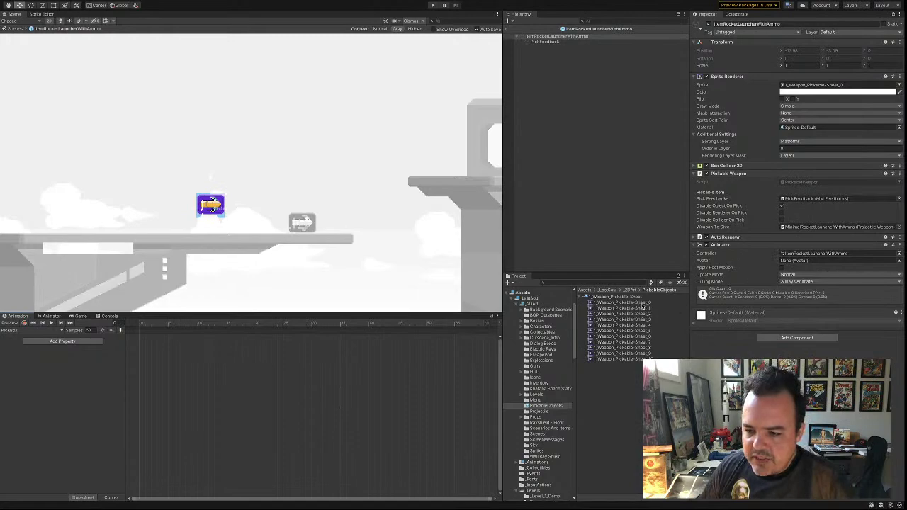
pyautogui.click(651, 303)
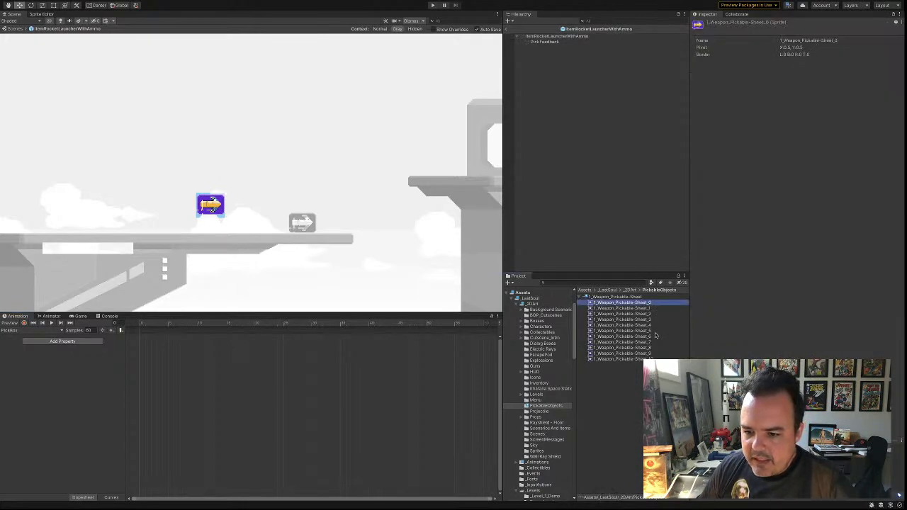
pyautogui.click(653, 331)
pyautogui.click(655, 328)
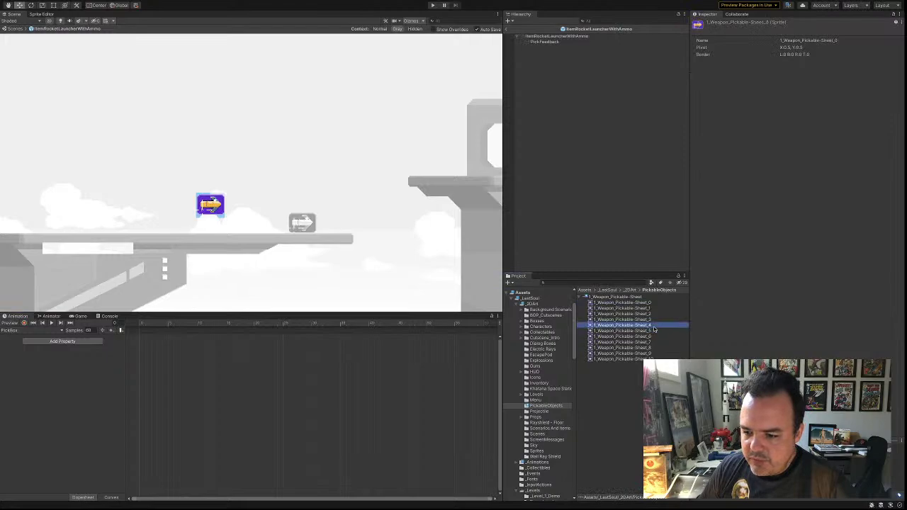
pyautogui.click(656, 304)
pyautogui.keyDown('shift'); pyautogui.click(654, 327); pyautogui.keyUp('shift')
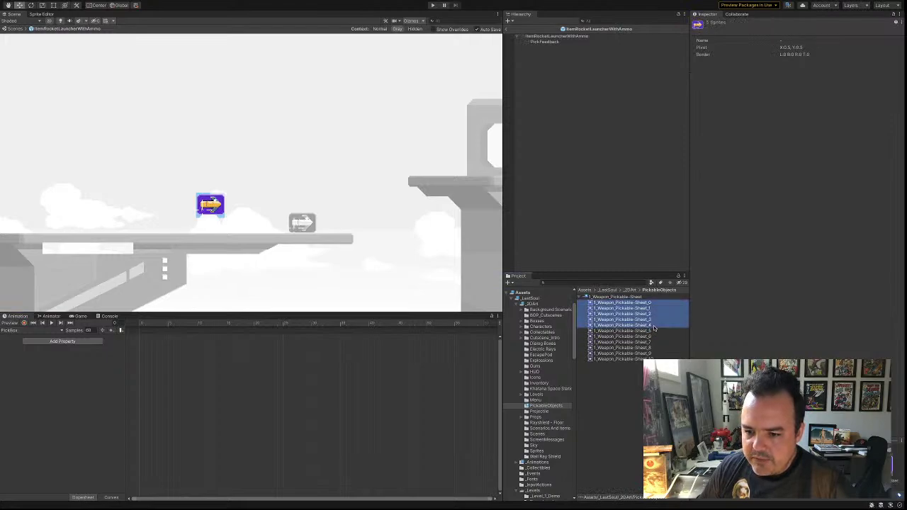
pyautogui.moveTo(654, 327)
pyautogui.mouseDown()
pyautogui.moveTo(394, 352)
pyautogui.moveTo(139, 345)
pyautogui.mouseUp()
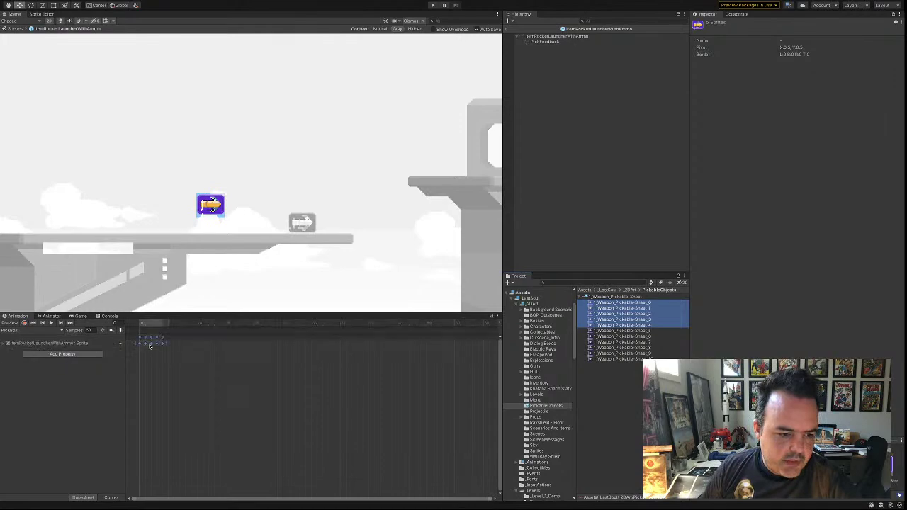
# - Preview the clip at 15 and then 10 samples, keep 10, and exit Prefab Mode
pyautogui.click(51, 323)
pyautogui.click(51, 323)
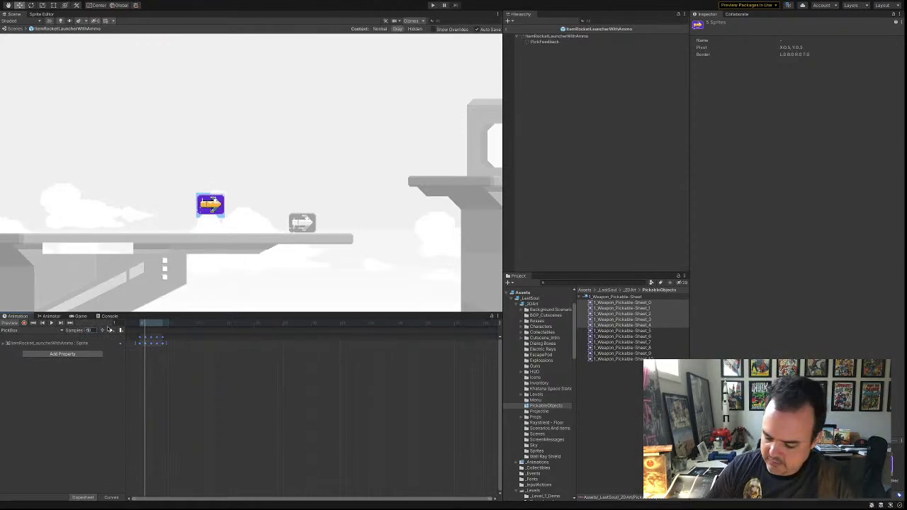
pyautogui.press('Return')
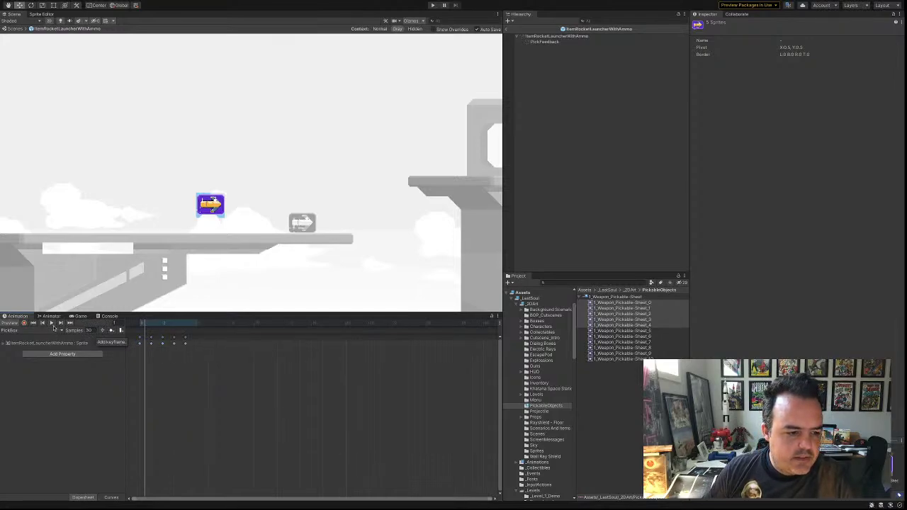
pyautogui.click(51, 323)
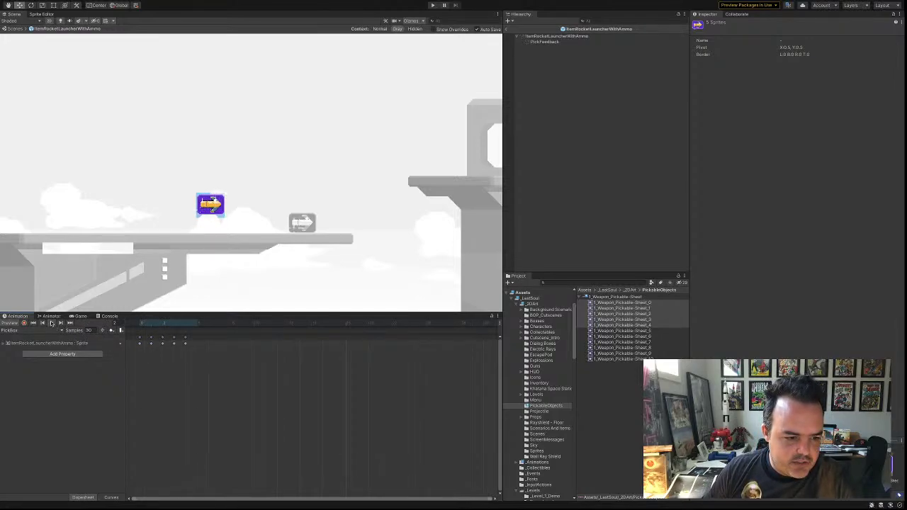
pyautogui.click(51, 323)
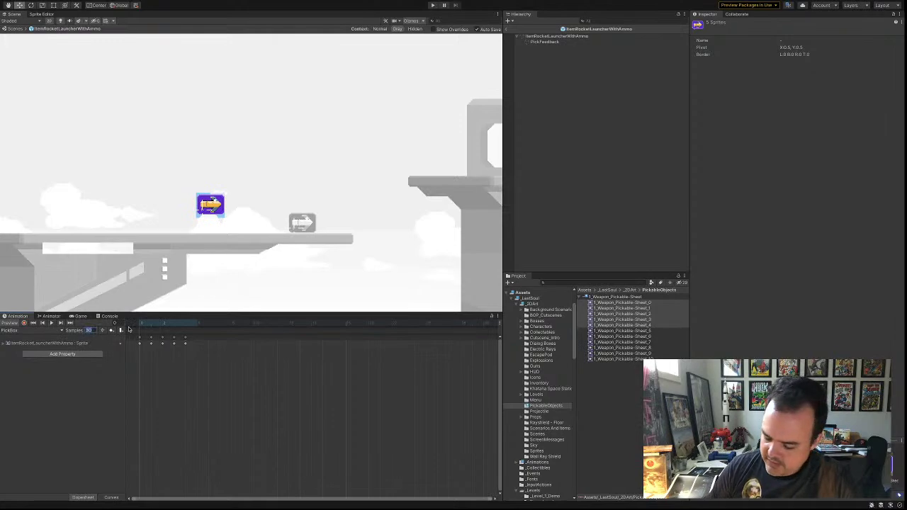
pyautogui.write('15')
pyautogui.press('Return')
pyautogui.click(51, 323)
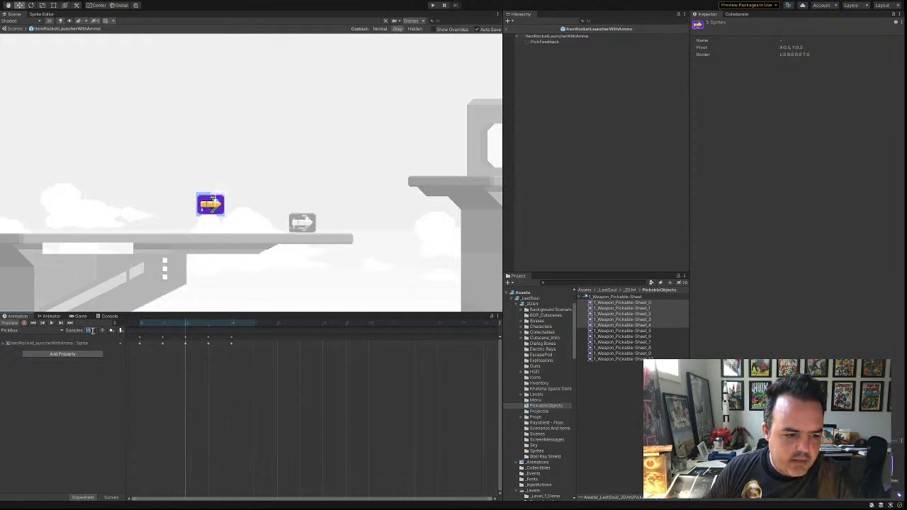
pyautogui.write('10')
pyautogui.press('Return')
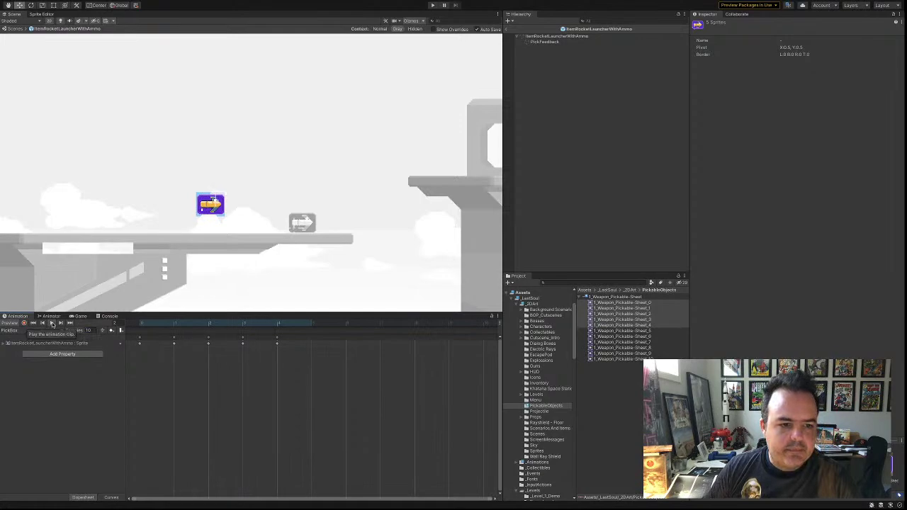
pyautogui.click(52, 323)
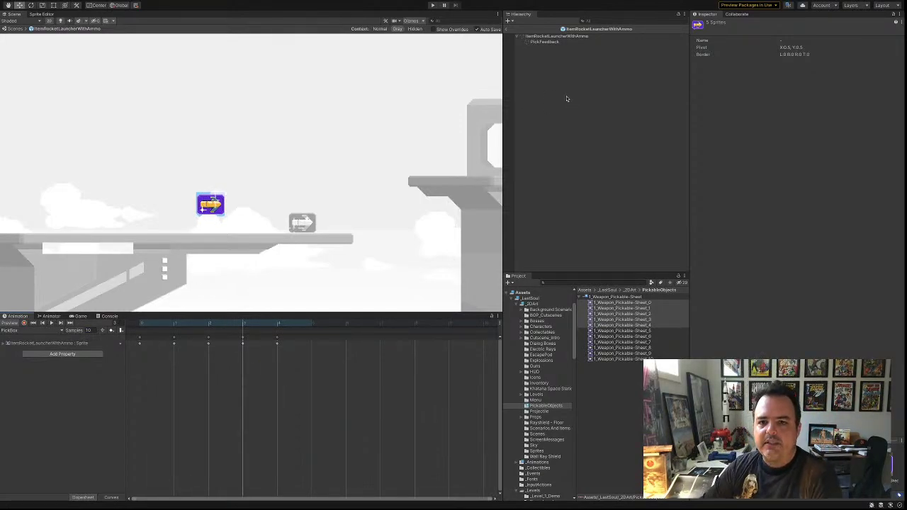
pyautogui.click(506, 29)
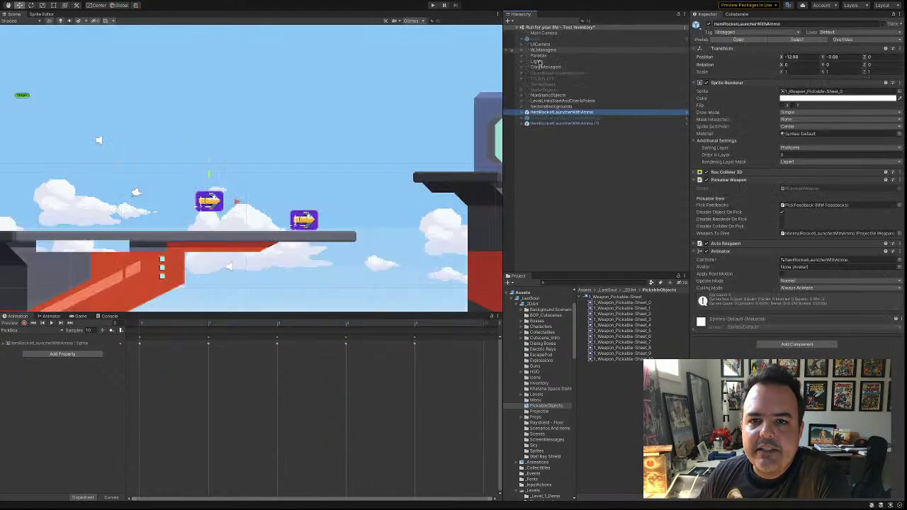
# - Run the level in Play mode with the Game view aspect set to 16:9
pyautogui.click(433, 5)
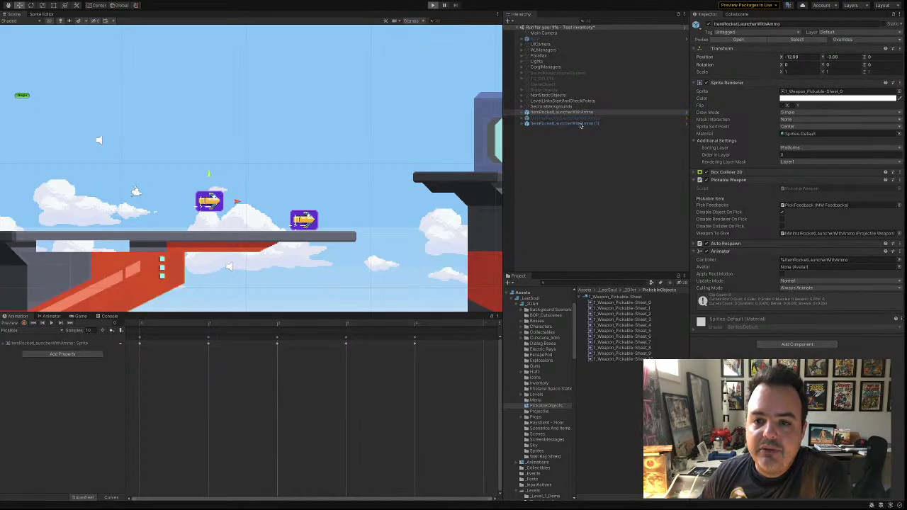
pyautogui.hotkey('ctrl', 'Left')
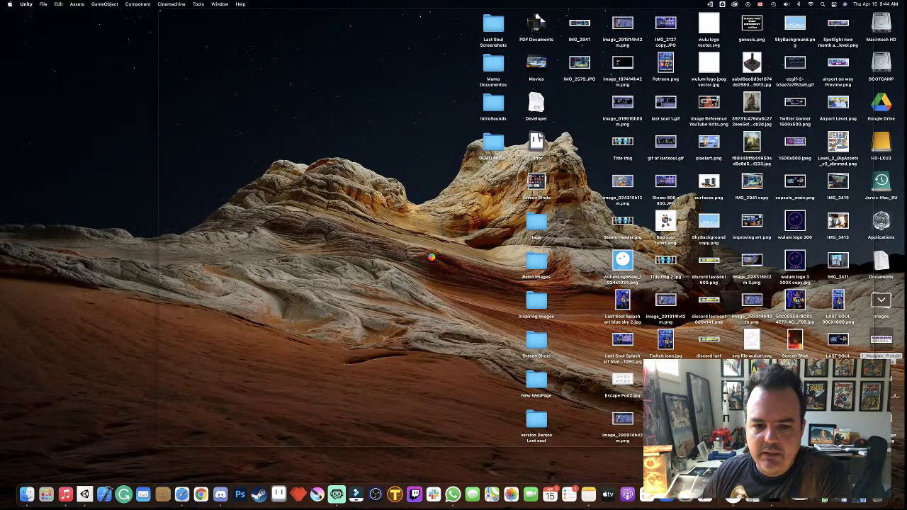
pyautogui.hotkey('ctrl', 'Right')
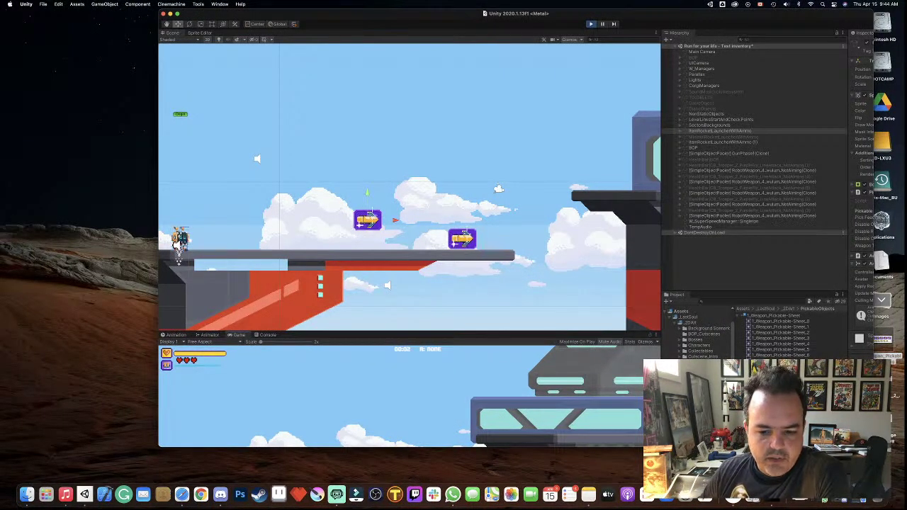
pyautogui.click(202, 342)
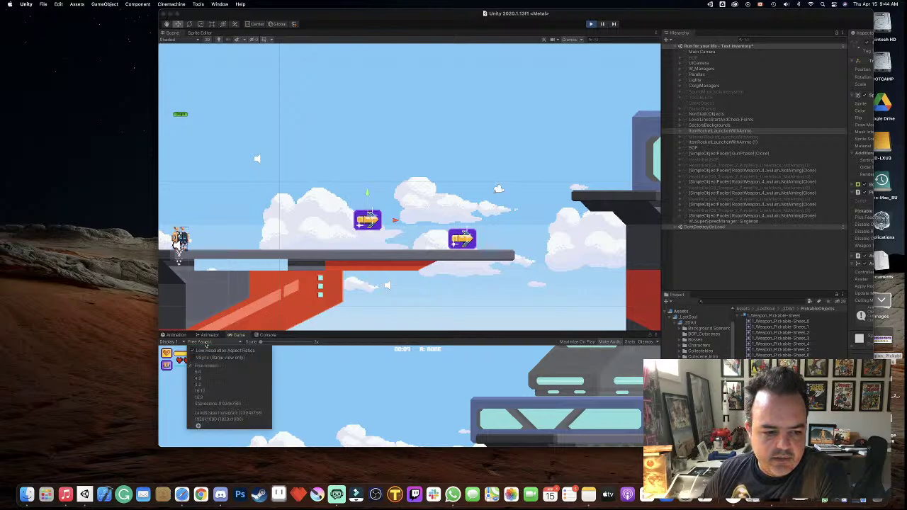
pyautogui.click(207, 398)
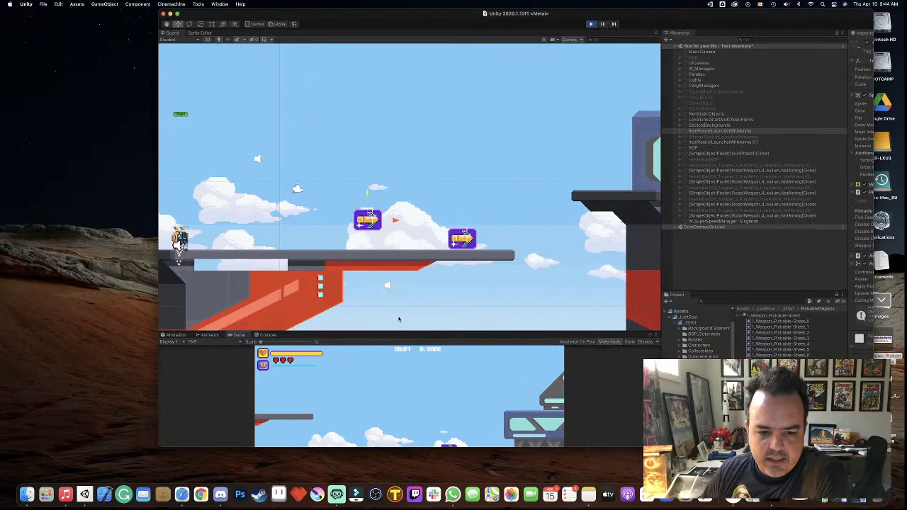
# - Enlarge the Game view and rearrange the panes to watch the running level
pyautogui.moveTo(395, 325); pyautogui.dragTo(408, 194)
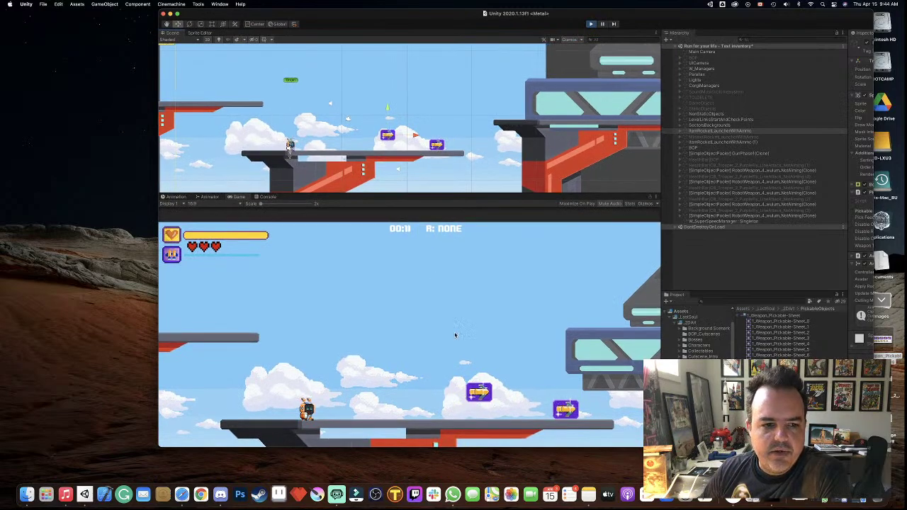
pyautogui.moveTo(261, 204); pyautogui.dragTo(260, 204)
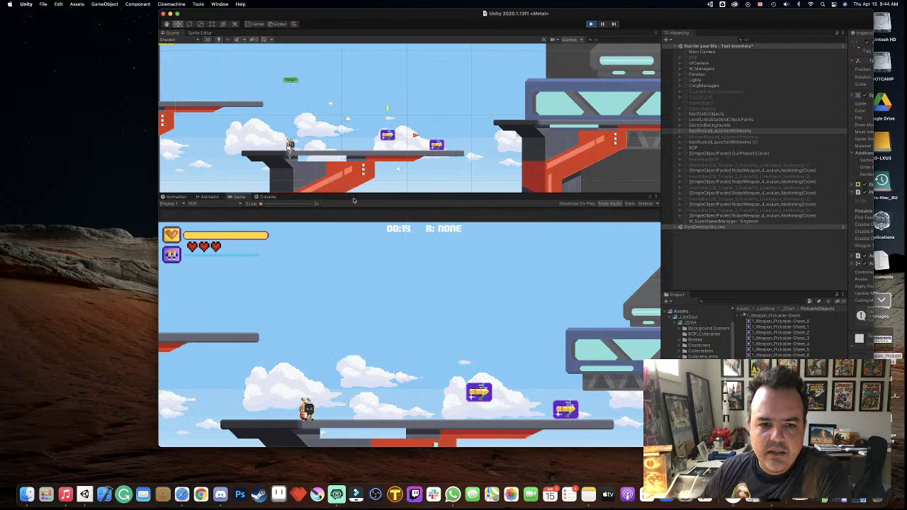
pyautogui.moveTo(324, 193); pyautogui.dragTo(366, 70)
pyautogui.moveTo(369, 108); pyautogui.dragTo(372, 261)
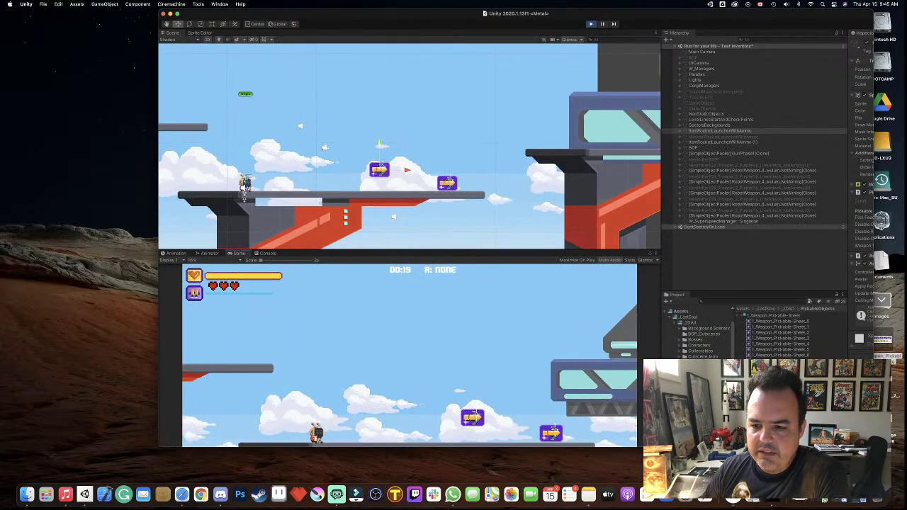
pyautogui.moveTo(648, 16); pyautogui.dragTo(594, 14)
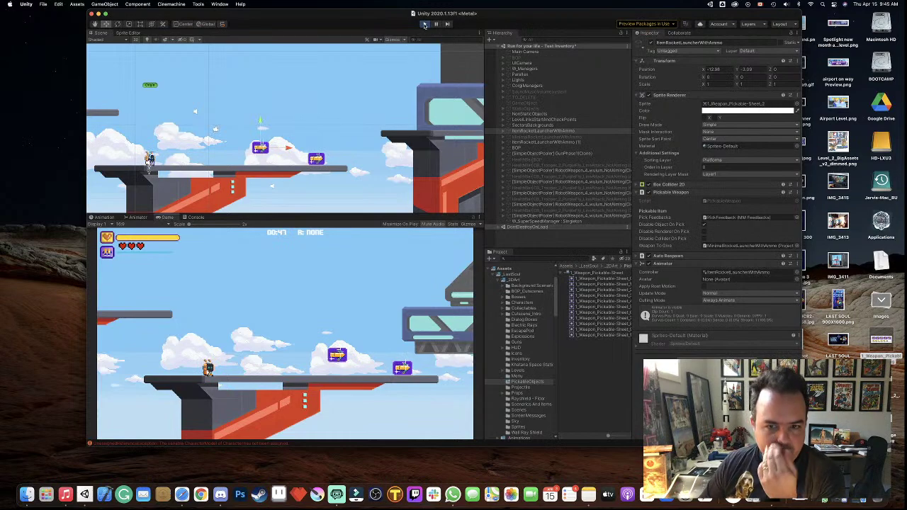
# - Stop the game and trace the pickup's Weapon To Give to the MinimalRocketLauncherWithAmmo prefab
pyautogui.click(425, 24)
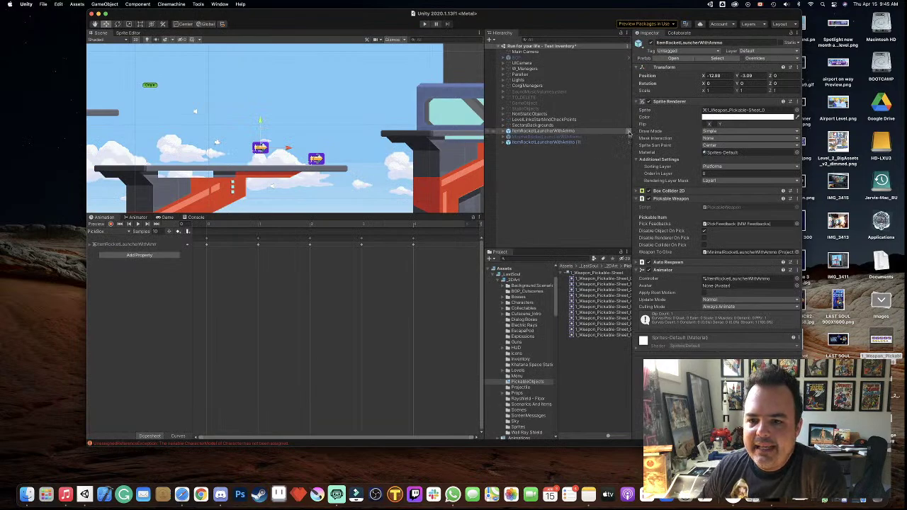
pyautogui.click(629, 132)
pyautogui.click(528, 61)
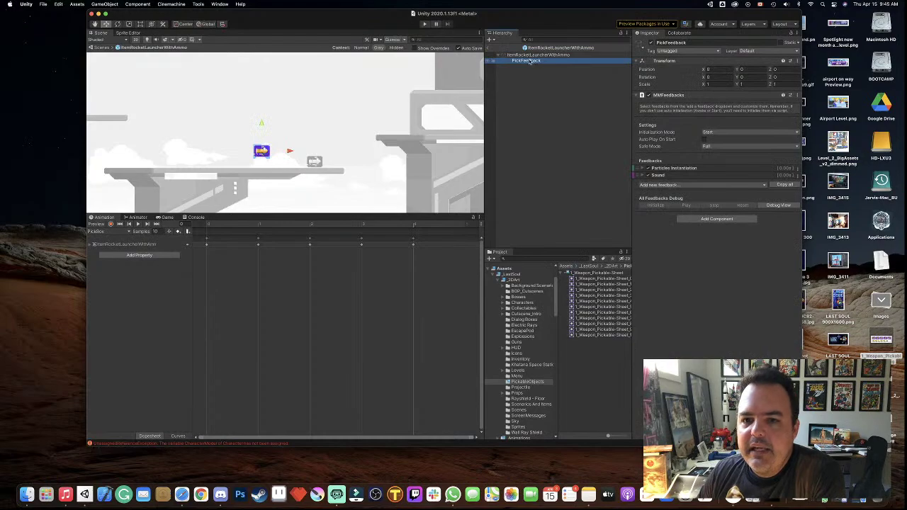
pyautogui.click(534, 55)
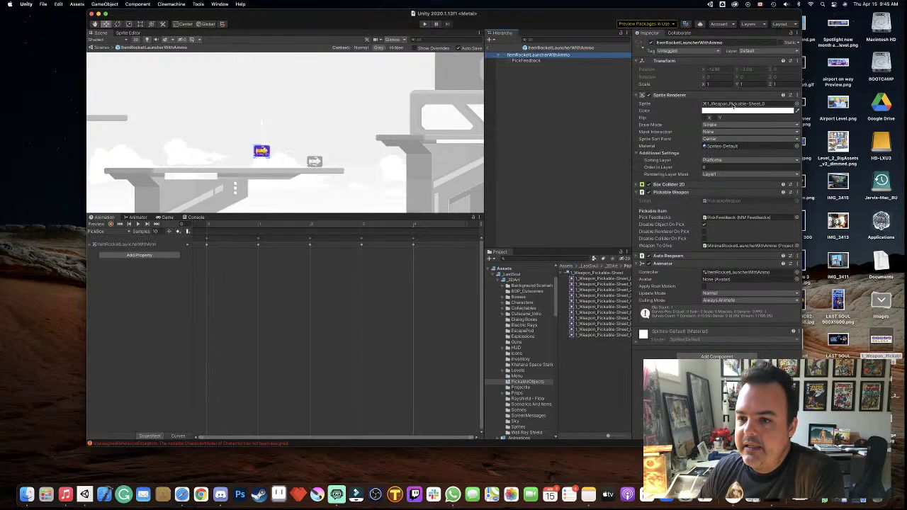
pyautogui.click(733, 104)
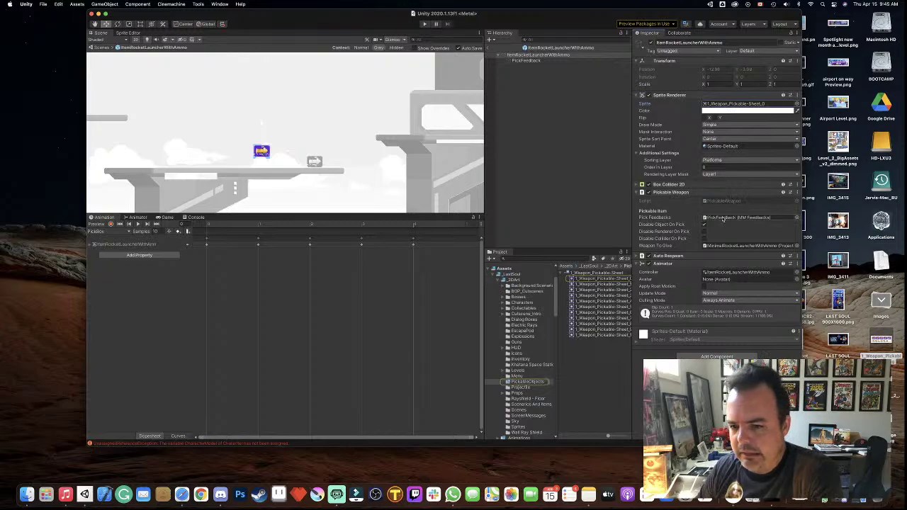
pyautogui.click(723, 218)
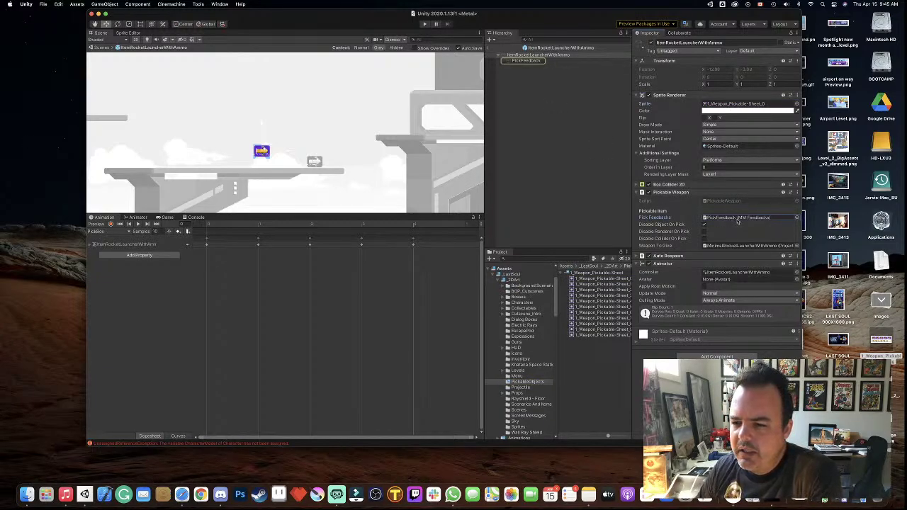
pyautogui.click(734, 246)
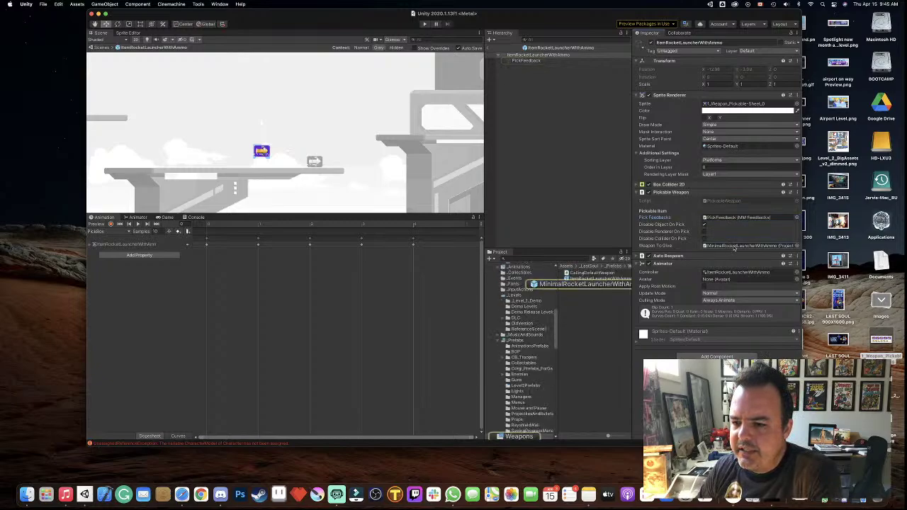
pyautogui.click(582, 284)
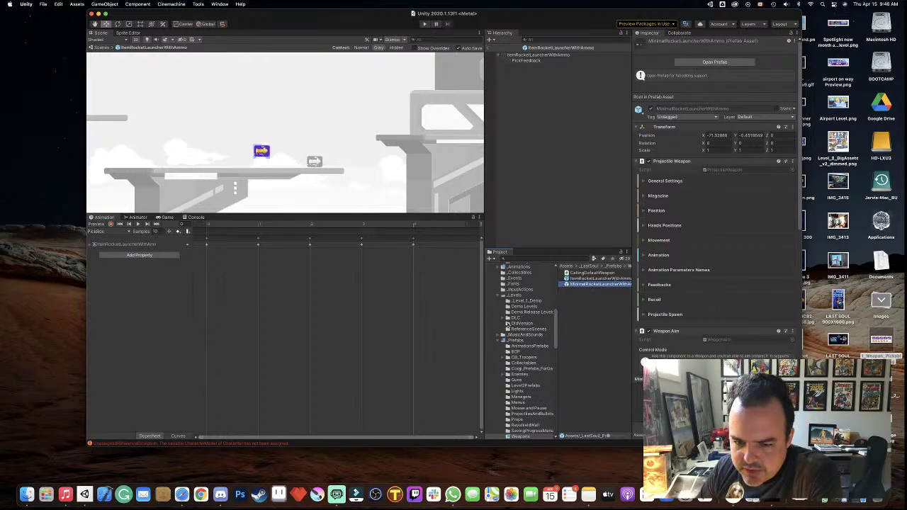
# - Open MinimalRocketLauncherWithAmmo in Prefab Mode and check the RocketLauncher child's MinimalRocketLauncher sprite
pyautogui.moveTo(484, 320); pyautogui.dragTo(442, 321)
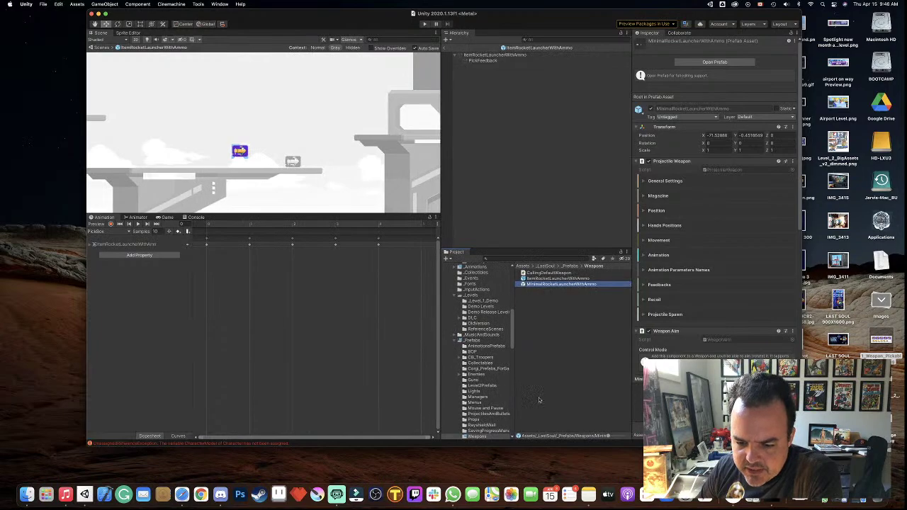
pyautogui.click(714, 62)
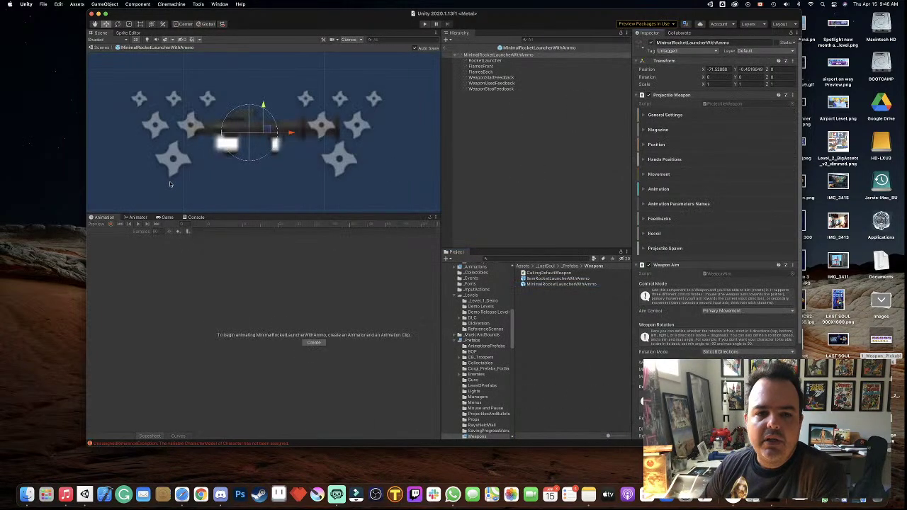
pyautogui.scroll(-5, 301, 139)
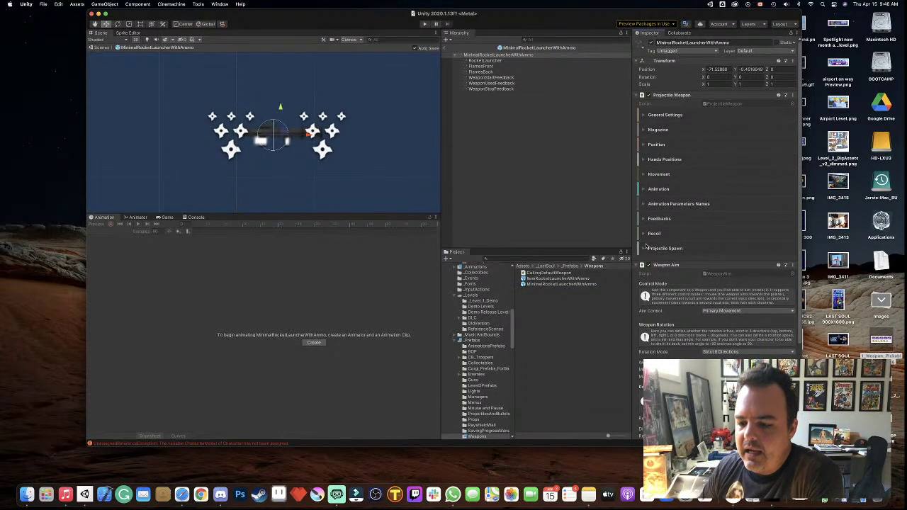
pyautogui.scroll(-5, 683, 243)
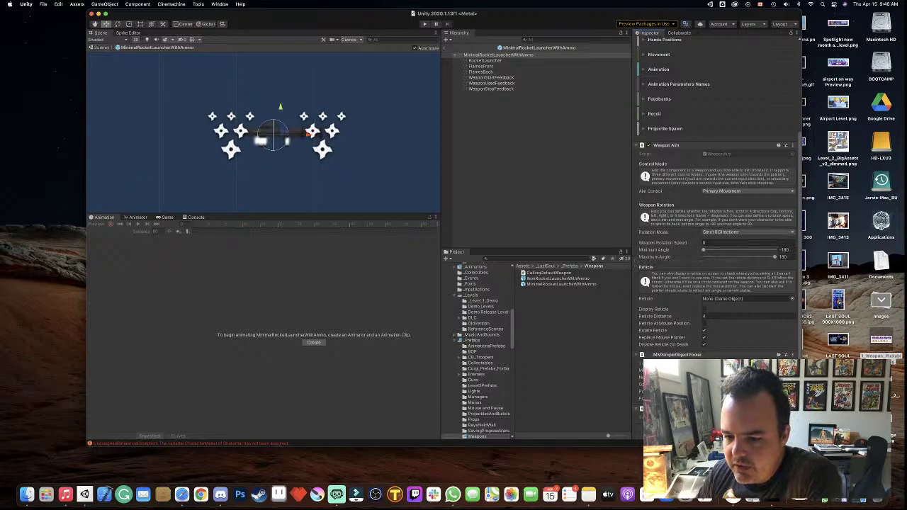
pyautogui.scroll(5, 677, 121)
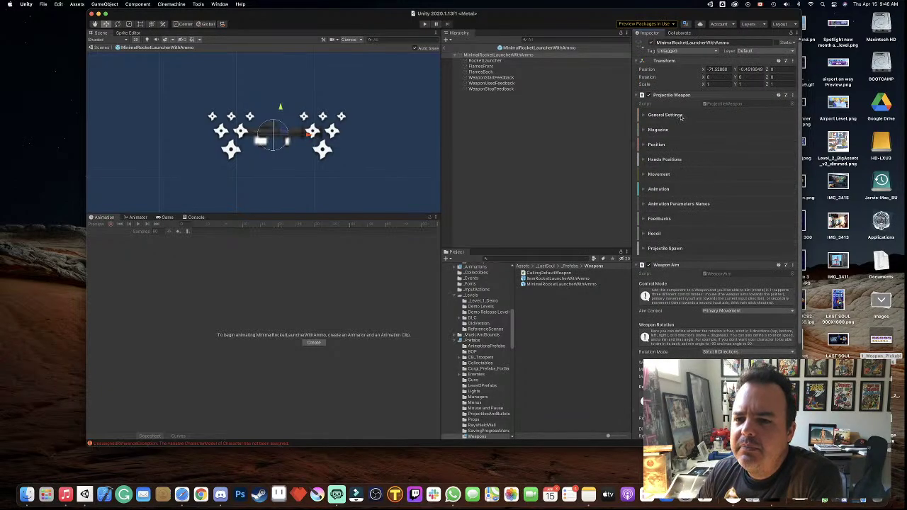
pyautogui.click(489, 61)
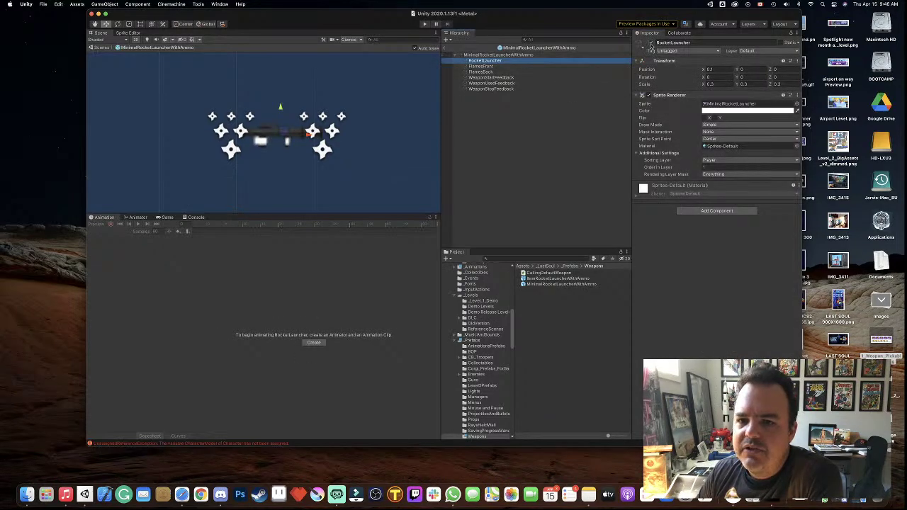
pyautogui.click(743, 105)
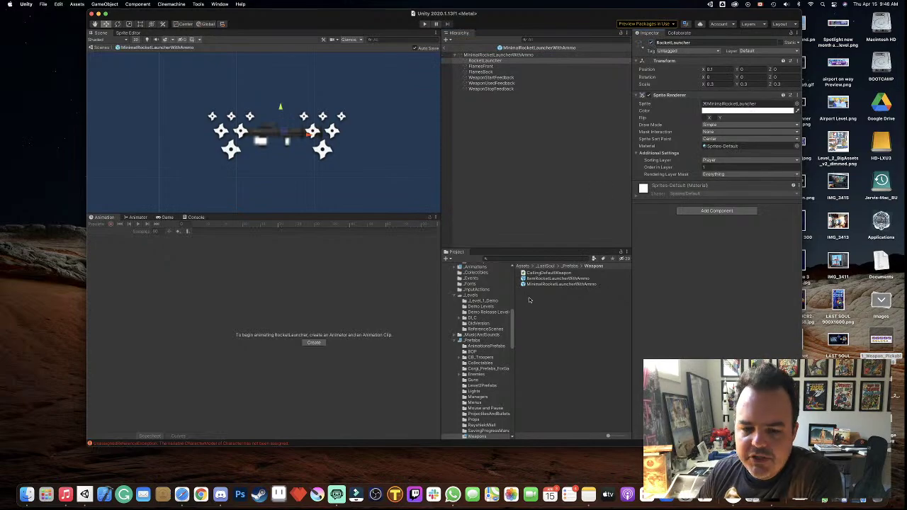
# - Show the PickableObjects sprites, preview 1_Weapon_Pickable-Sheet_10, and reselect the RocketLauncher child
pyautogui.scroll(2, 489, 308)
pyautogui.scroll(3, 491, 307)
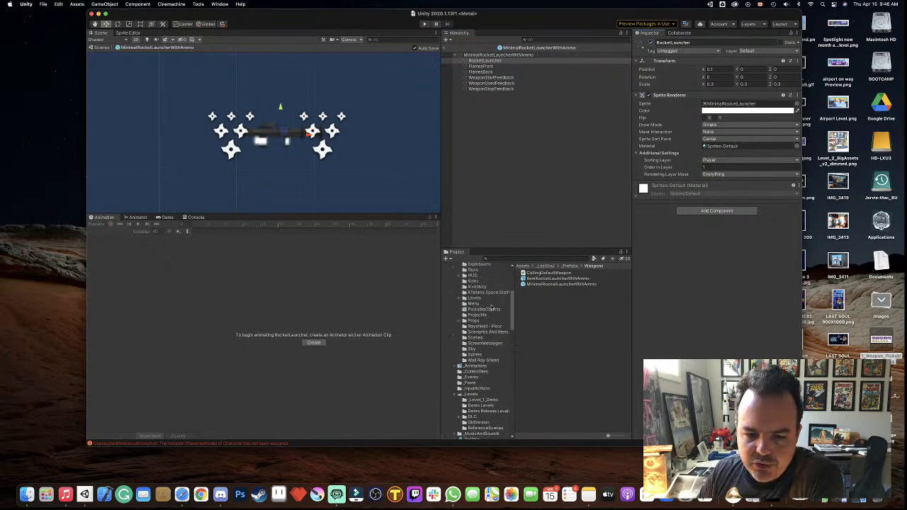
pyautogui.scroll(1, 491, 306)
pyautogui.scroll(1, 491, 308)
pyautogui.scroll(1, 493, 309)
pyautogui.scroll(1, 494, 310)
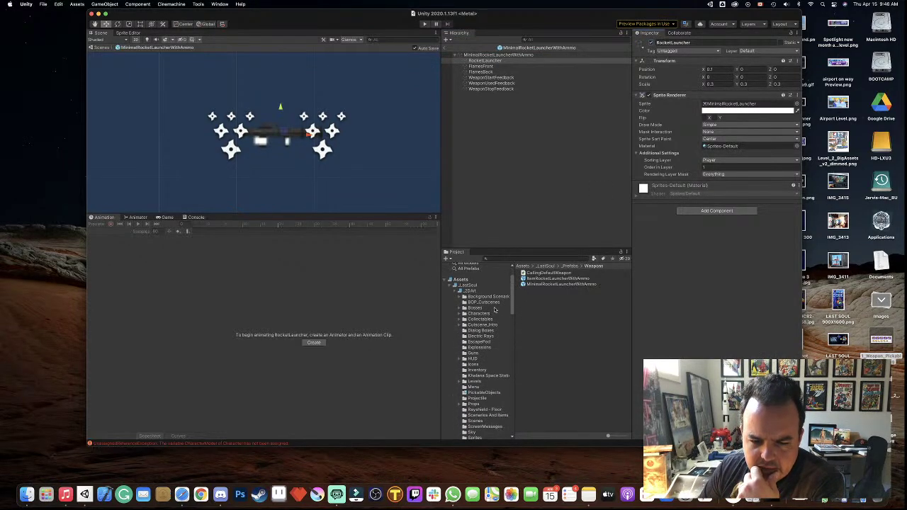
pyautogui.click(485, 393)
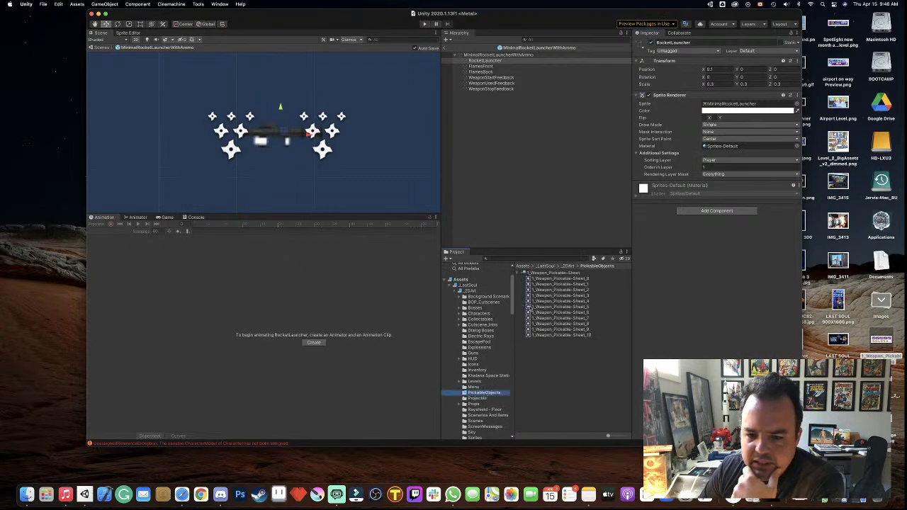
pyautogui.click(585, 336)
pyautogui.click(485, 60)
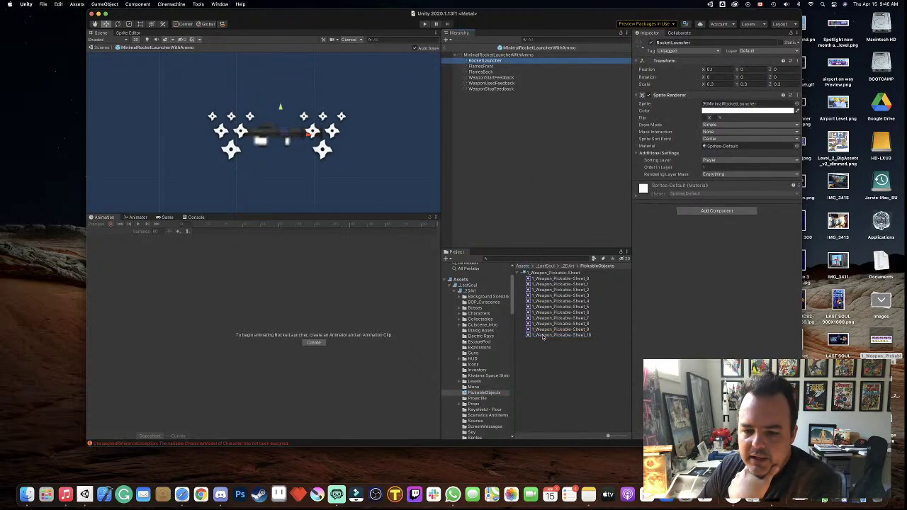
# - Assign sprite 1_Weapon_Pickable-Sheet_10 to RocketLauncher, set scale X/Y/Z to 1, and exit Prefab Mode
pyautogui.moveTo(542, 338); pyautogui.dragTo(737, 104)
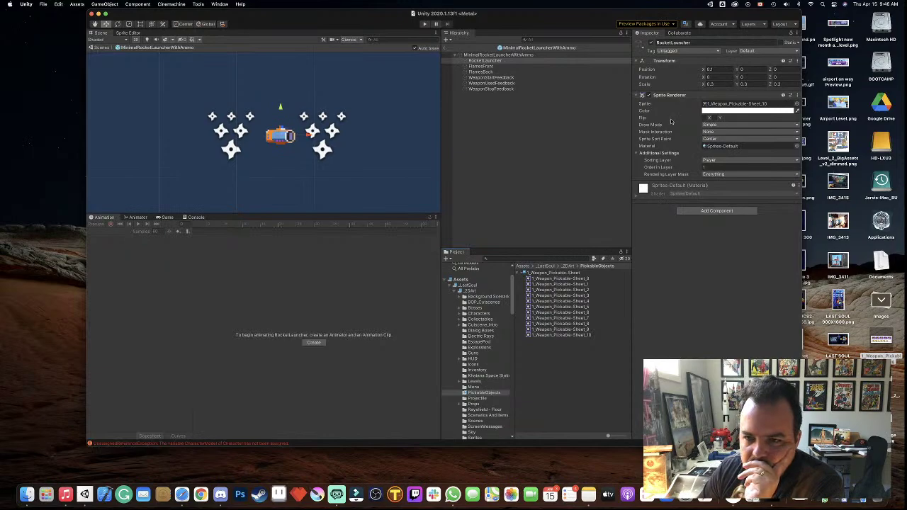
pyautogui.click(715, 84)
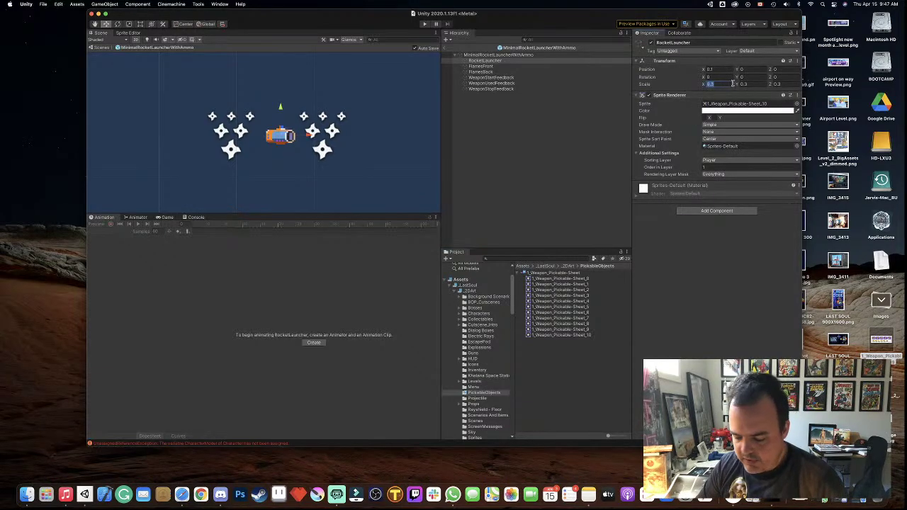
pyautogui.write('1')
pyautogui.press('Tab')
pyautogui.write('1')
pyautogui.press('Tab')
pyautogui.write('1')
pyautogui.press('Return')
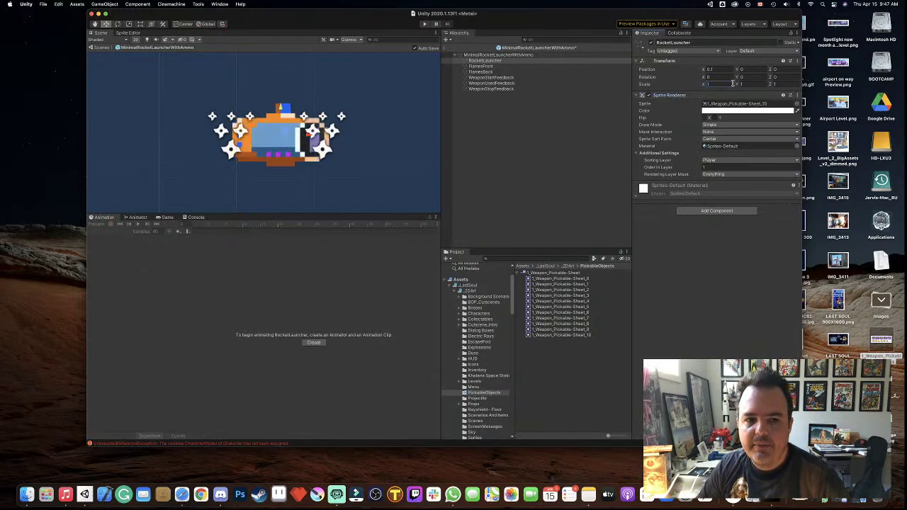
pyautogui.click(445, 48)
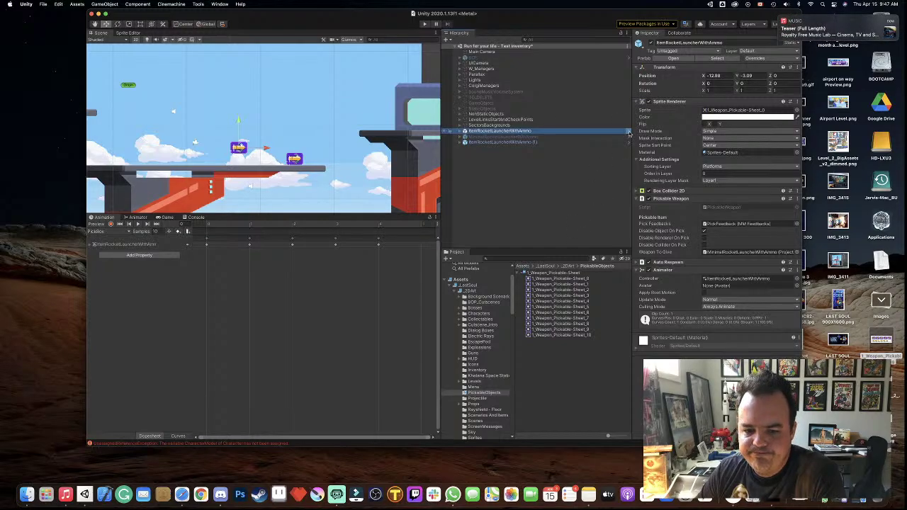
# - Reopen MinimalRocketLauncherWithAmmo via the pickup's Weapon To Give and check RocketLauncher's new sprite
pyautogui.click(629, 133)
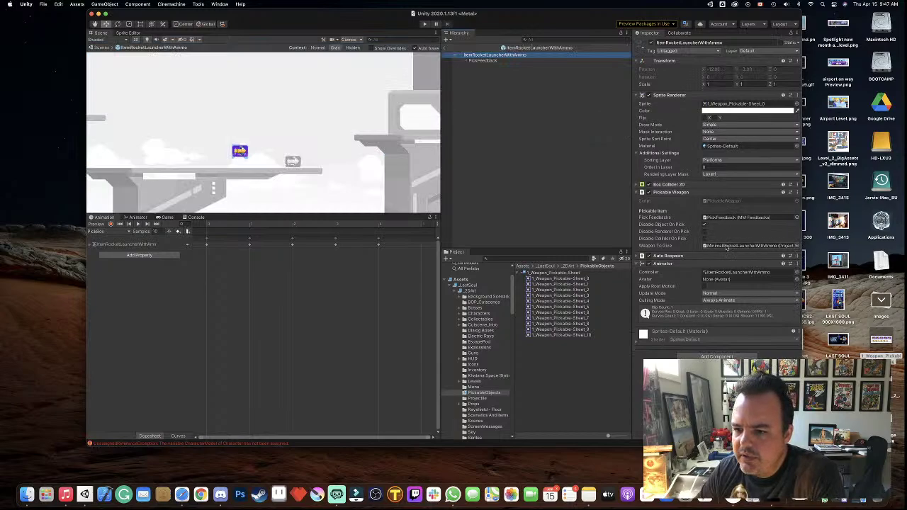
pyautogui.click(726, 246)
pyautogui.click(585, 284)
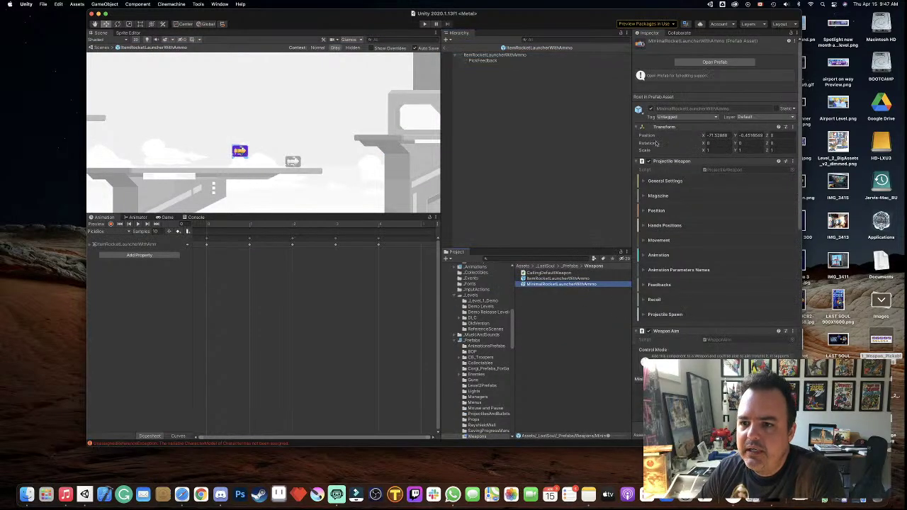
pyautogui.click(714, 63)
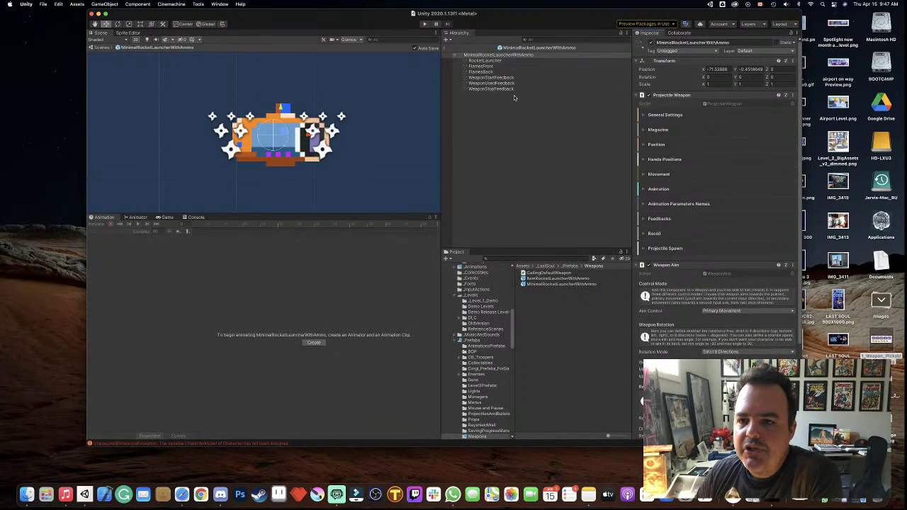
pyautogui.click(499, 61)
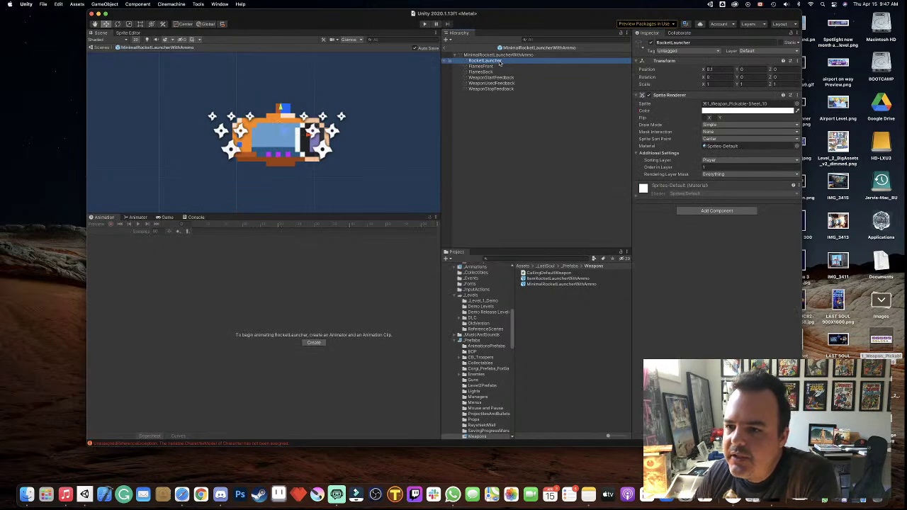
pyautogui.click(500, 55)
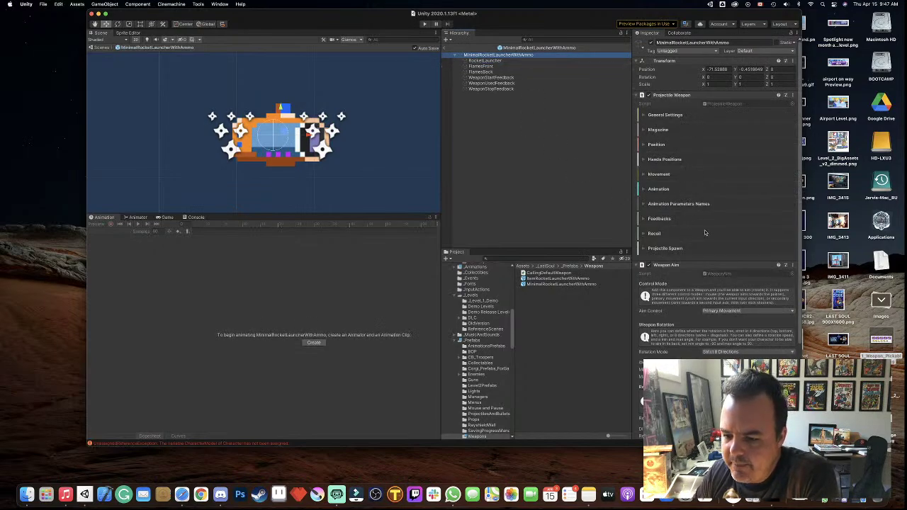
pyautogui.scroll(-5, 705, 232)
pyautogui.scroll(-2, 705, 233)
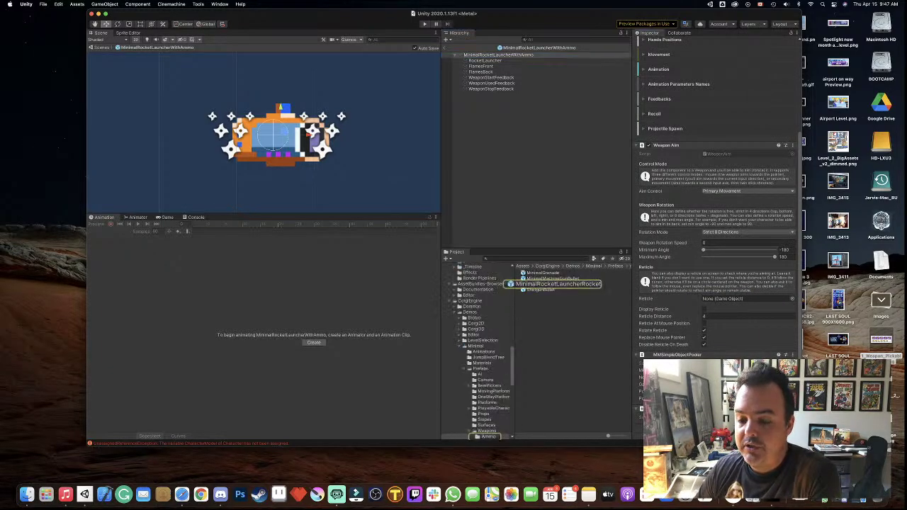
# - Inspect the MinimalRocketLauncherRocket projectile, the flame effects, and the weapon start/used/stop feedbacks
pyautogui.click(555, 285)
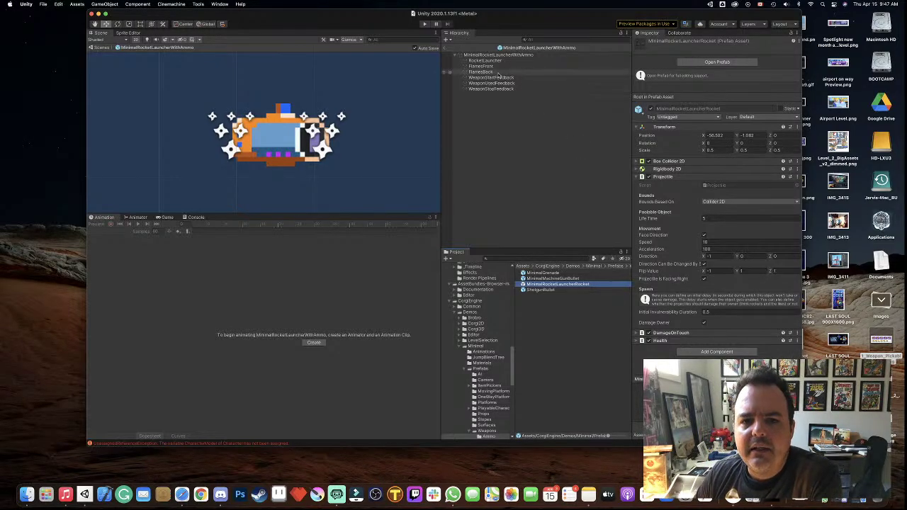
pyautogui.click(487, 55)
pyautogui.scroll(-5, 699, 274)
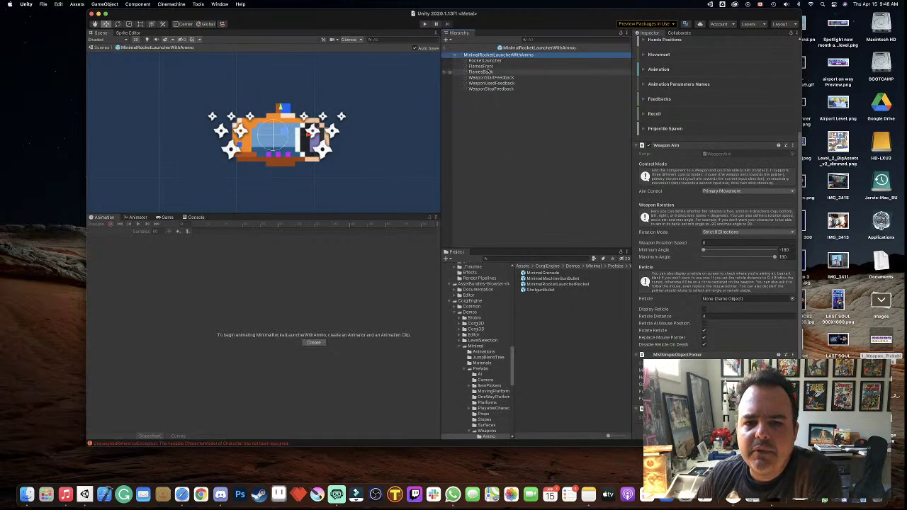
pyautogui.press('Down')
pyautogui.press('Down')
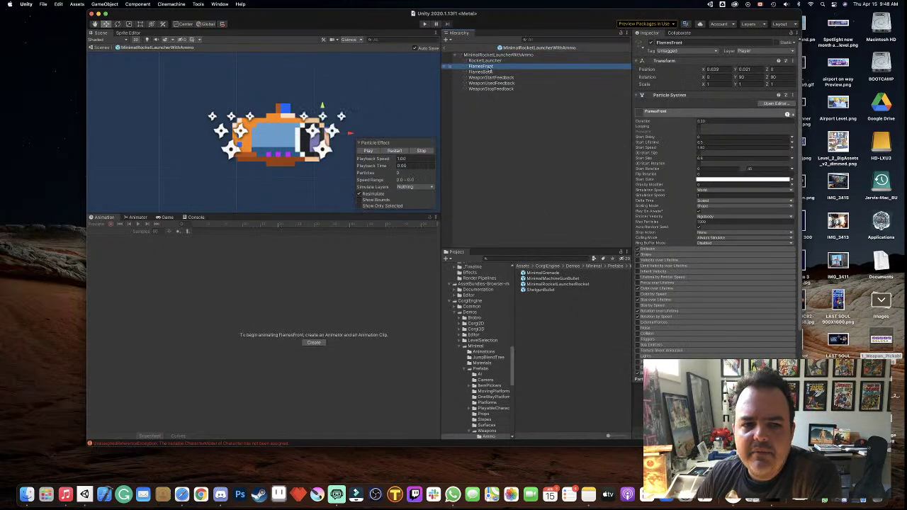
pyautogui.click(489, 71)
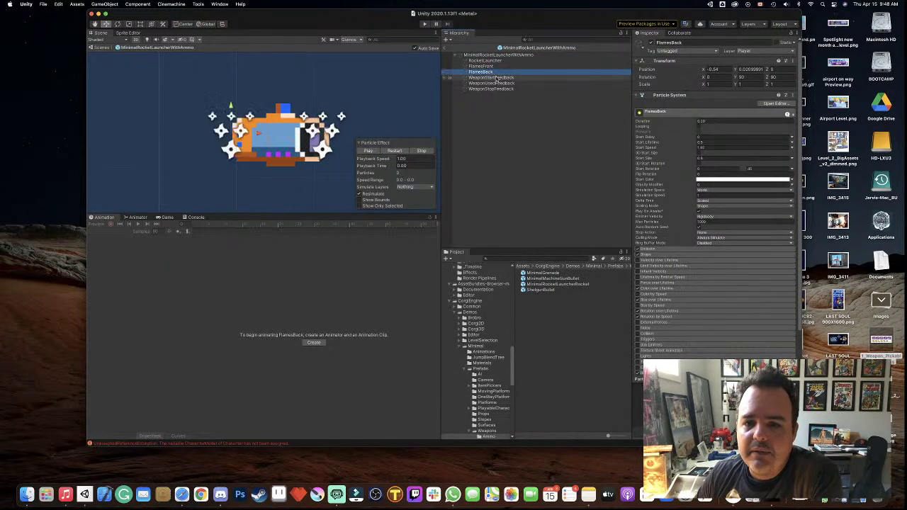
pyautogui.click(498, 78)
pyautogui.click(496, 83)
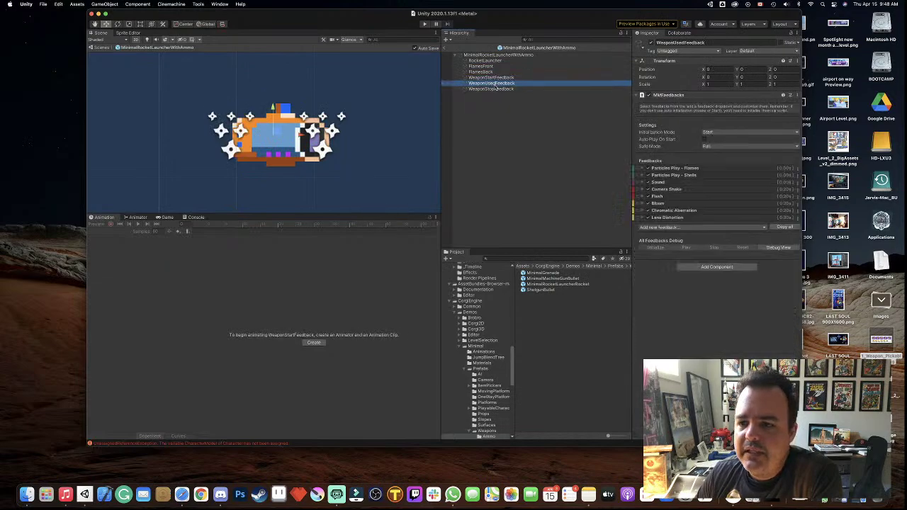
pyautogui.click(494, 89)
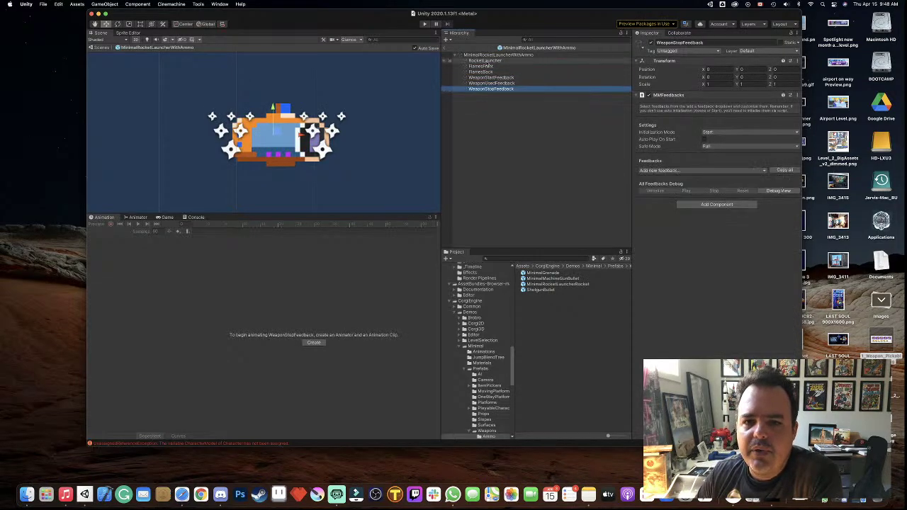
# - Review the RocketLauncher sprite, FlamesFront, and the weapon's projectile reference and aim settings
pyautogui.click(496, 61)
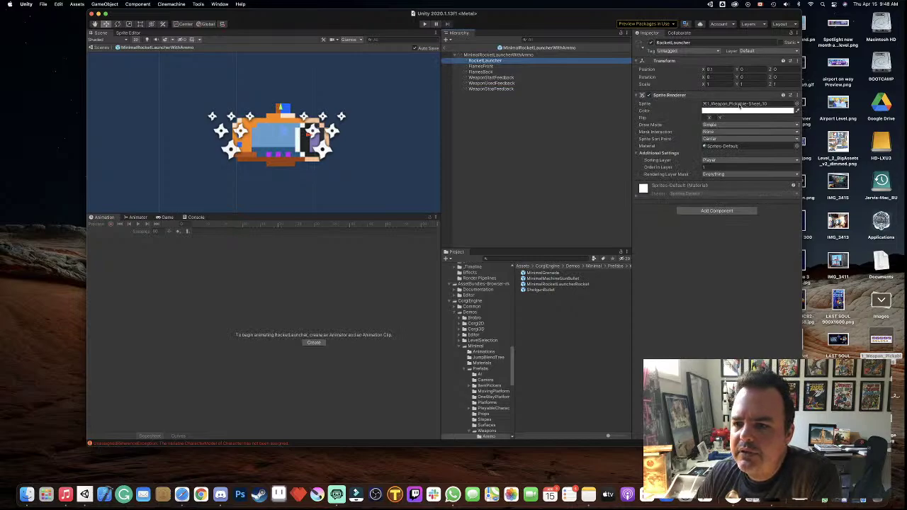
pyautogui.click(741, 104)
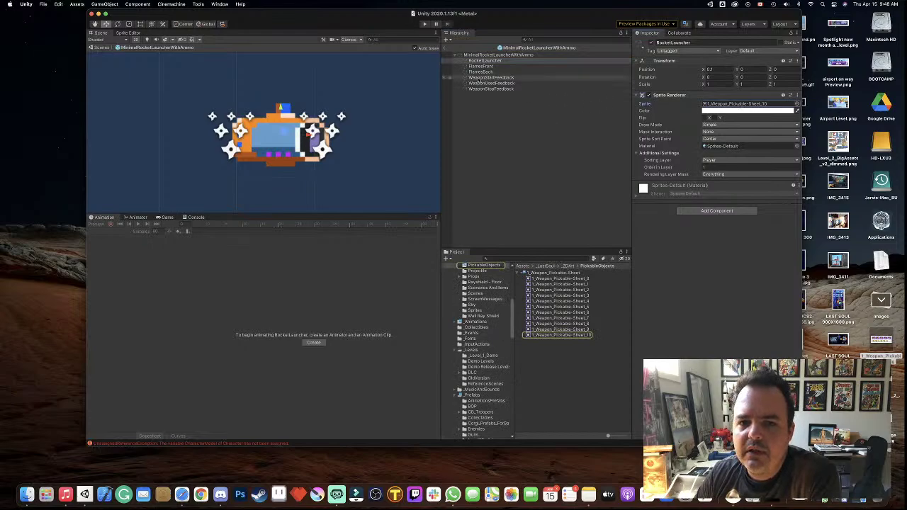
pyautogui.click(481, 66)
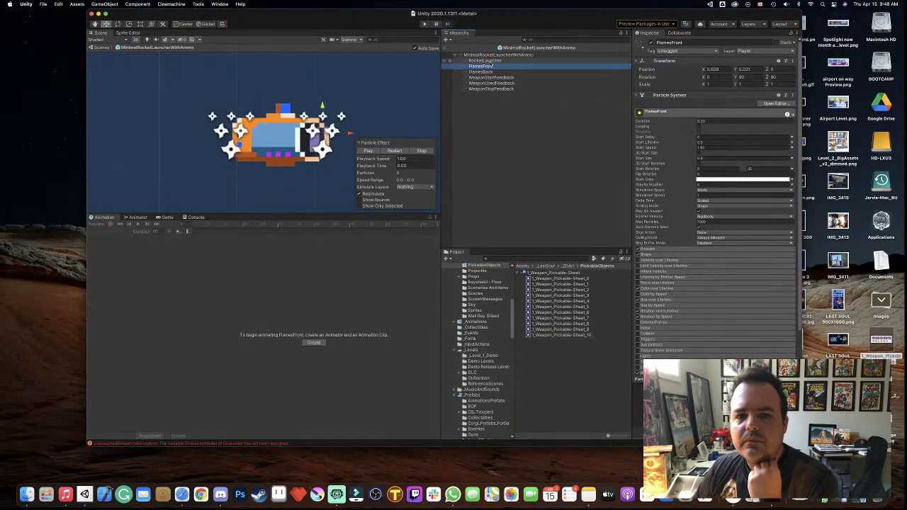
pyautogui.click(496, 55)
pyautogui.scroll(-5, 732, 285)
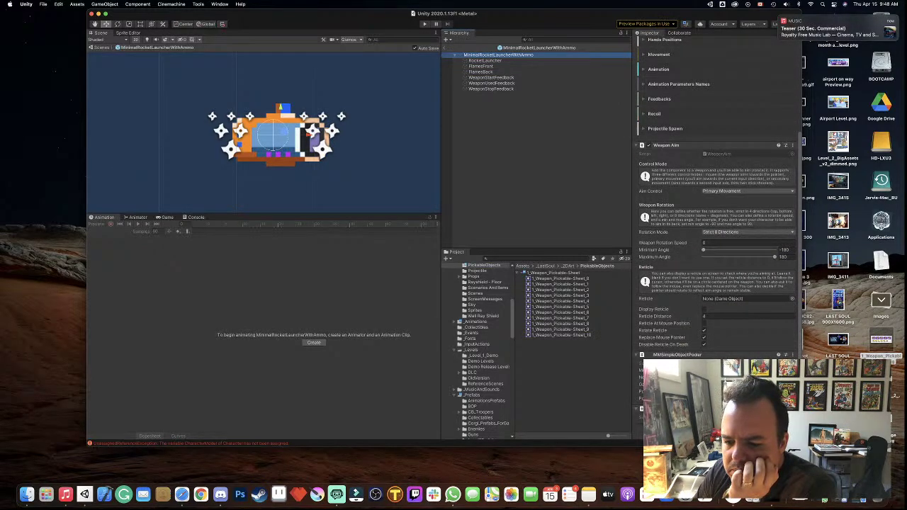
pyautogui.click(744, 387)
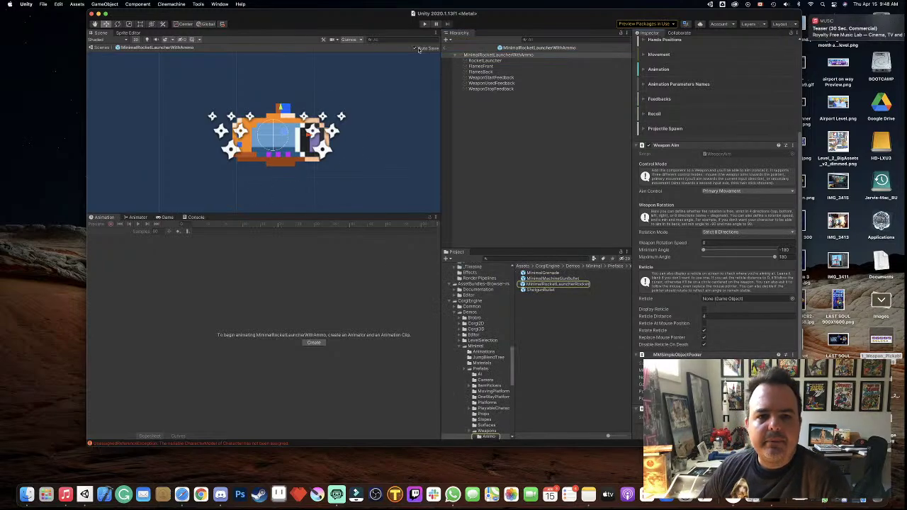
# - Back in the level, drag the MinimalRocketLauncherRocket prefab into the Scene view and Hierarchy
pyautogui.click(445, 47)
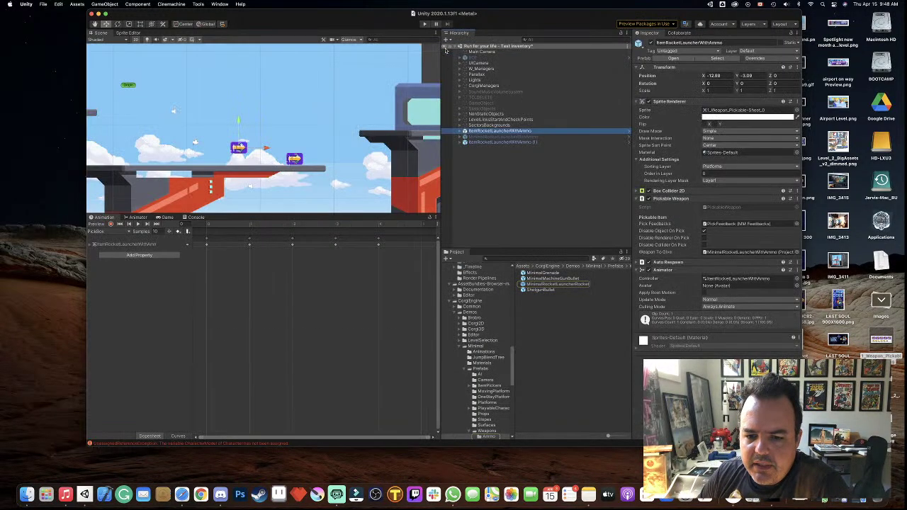
pyautogui.moveTo(544, 285); pyautogui.dragTo(291, 147)
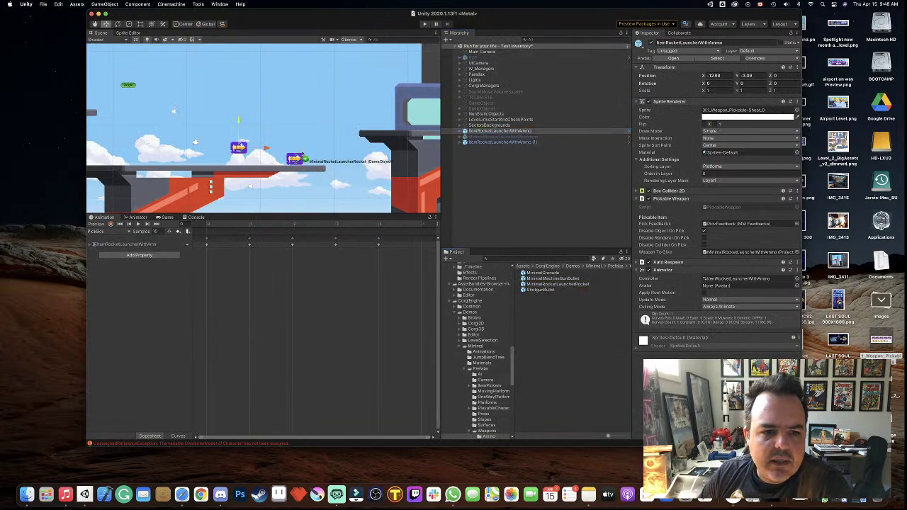
pyautogui.scroll(2, 292, 144)
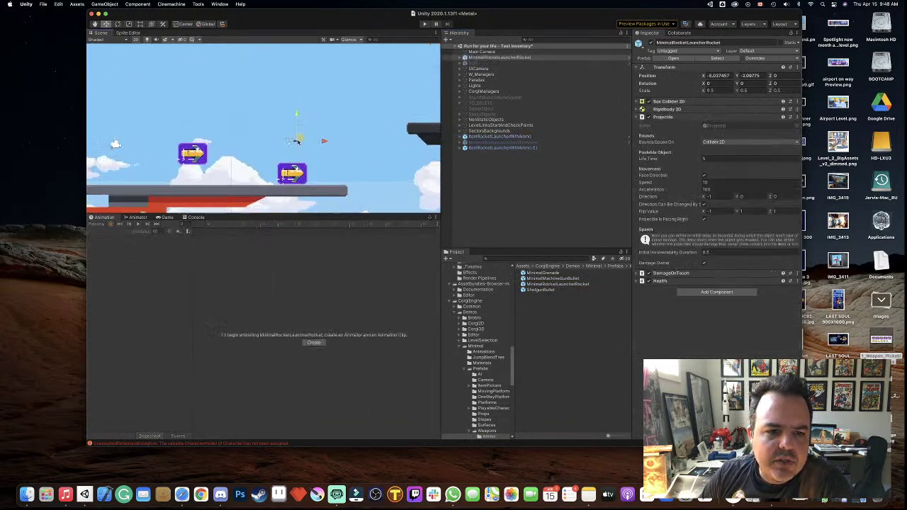
pyautogui.scroll(2, 293, 143)
pyautogui.scroll(1, 293, 141)
pyautogui.scroll(-3, 297, 141)
pyautogui.scroll(-3, 297, 141)
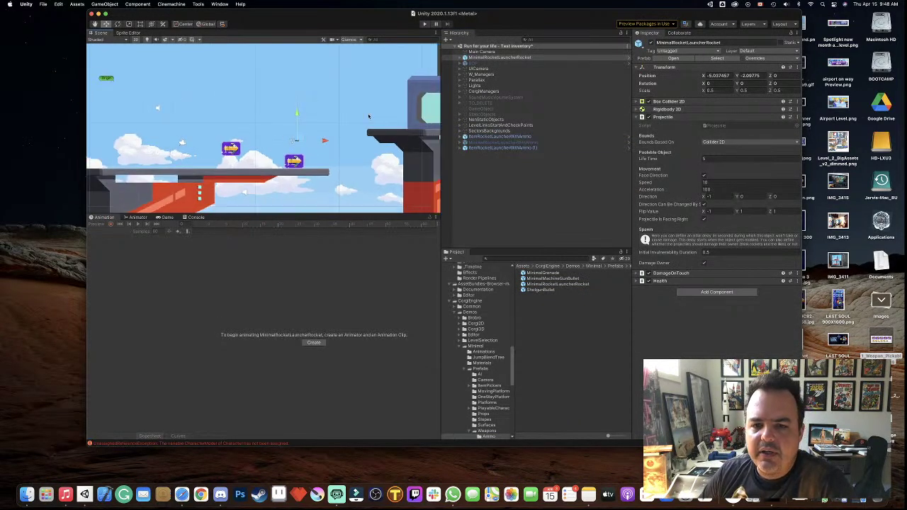
pyautogui.click(559, 284)
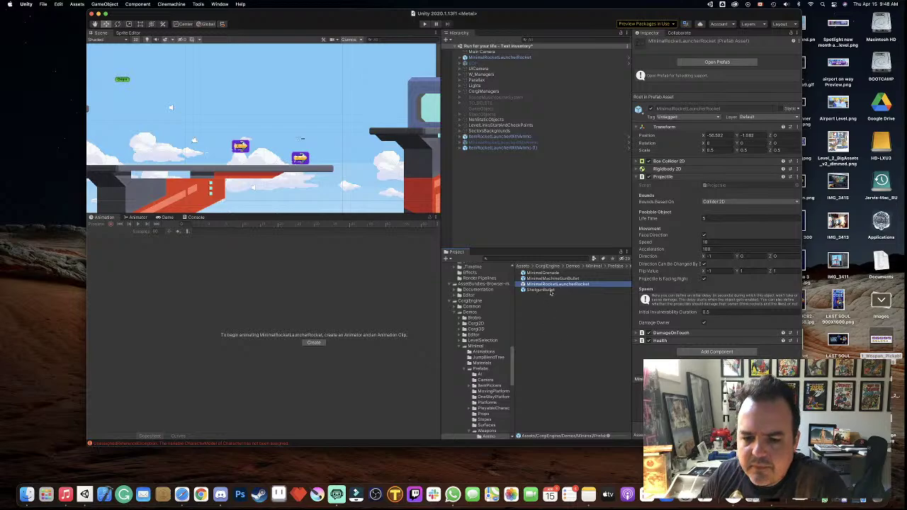
pyautogui.moveTo(542, 285)
pyautogui.mouseDown()
pyautogui.moveTo(494, 212)
pyautogui.moveTo(516, 150)
pyautogui.mouseUp()
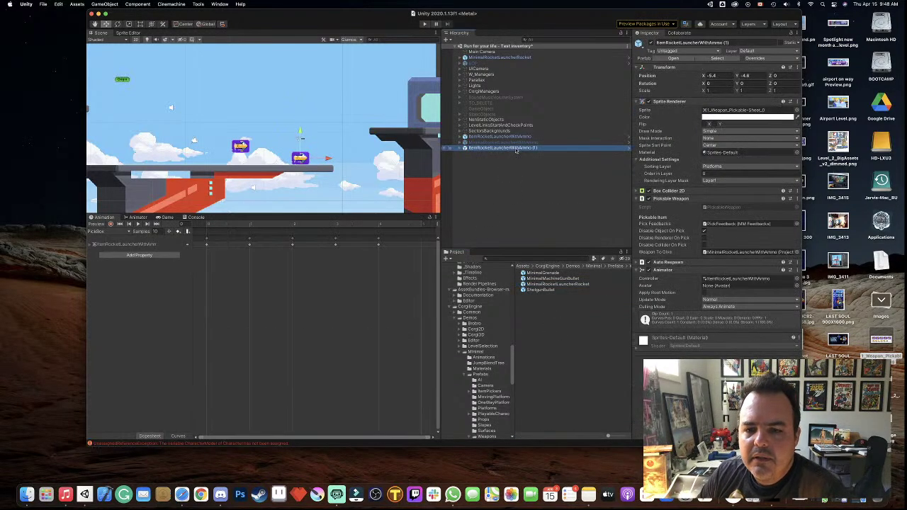
# - Unpack the ItemRocketLauncherWithAmmo (1) pickup copy completely from its prefab
pyautogui.rightClick(516, 150)
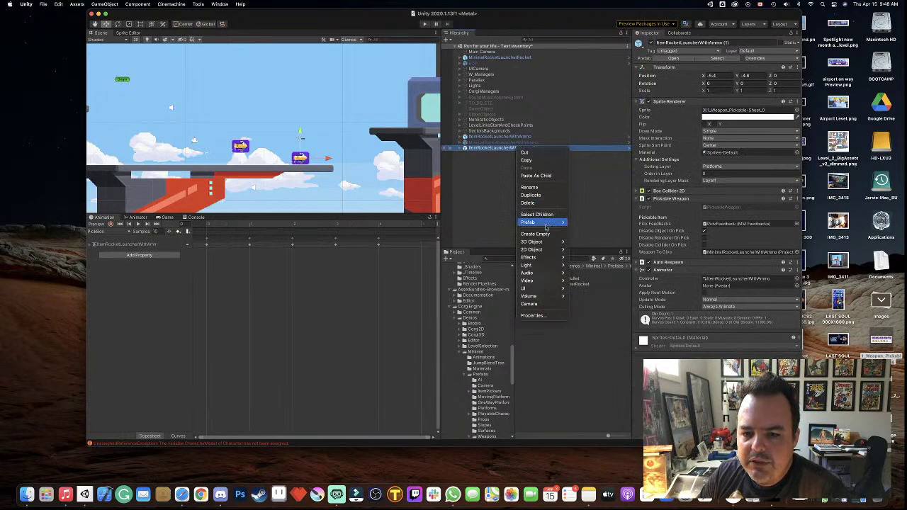
pyautogui.moveTo(549, 222)
pyautogui.click(589, 262)
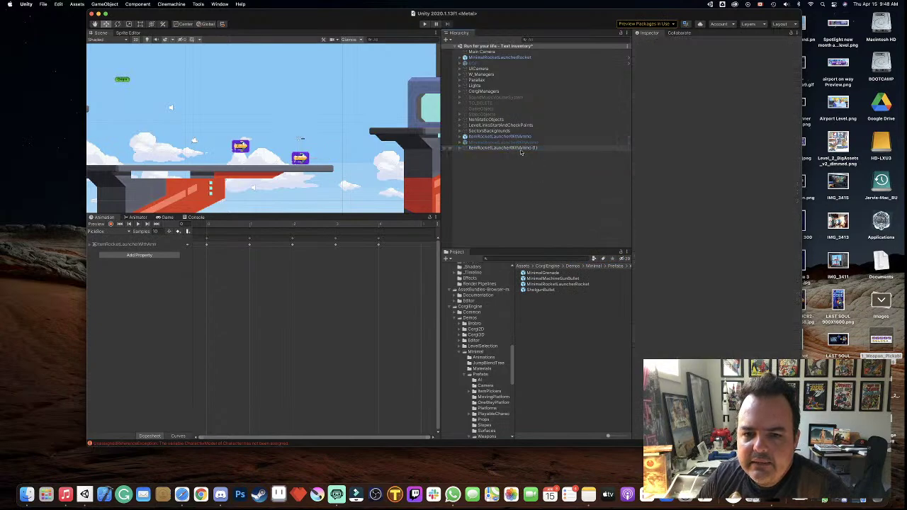
pyautogui.scroll(1, 489, 318)
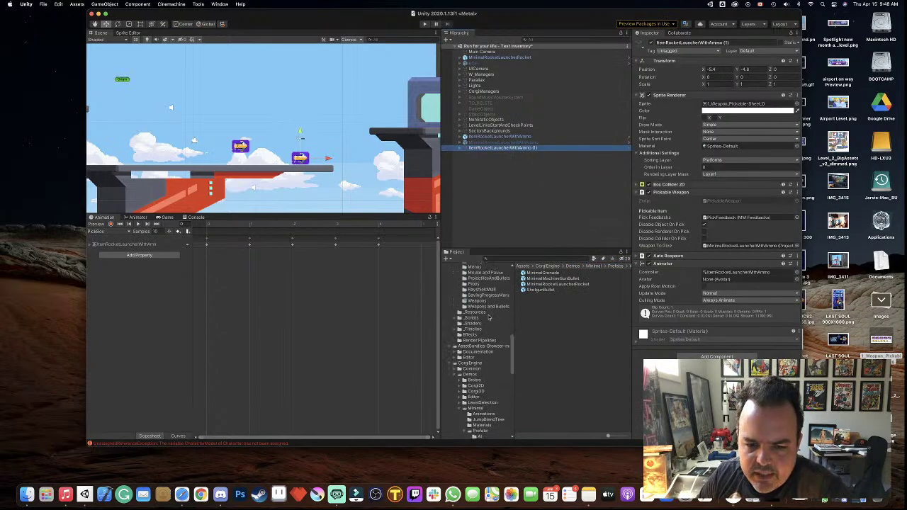
pyautogui.scroll(-5, 493, 316)
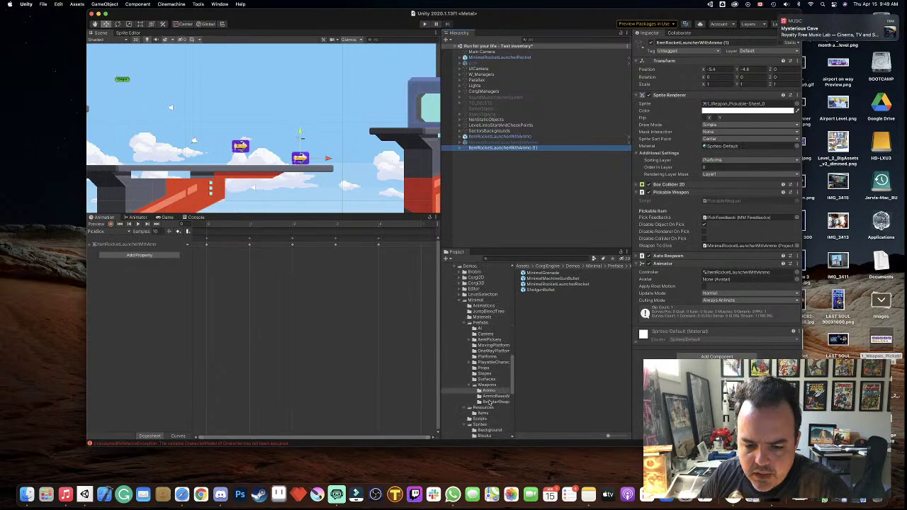
pyautogui.scroll(5, 487, 380)
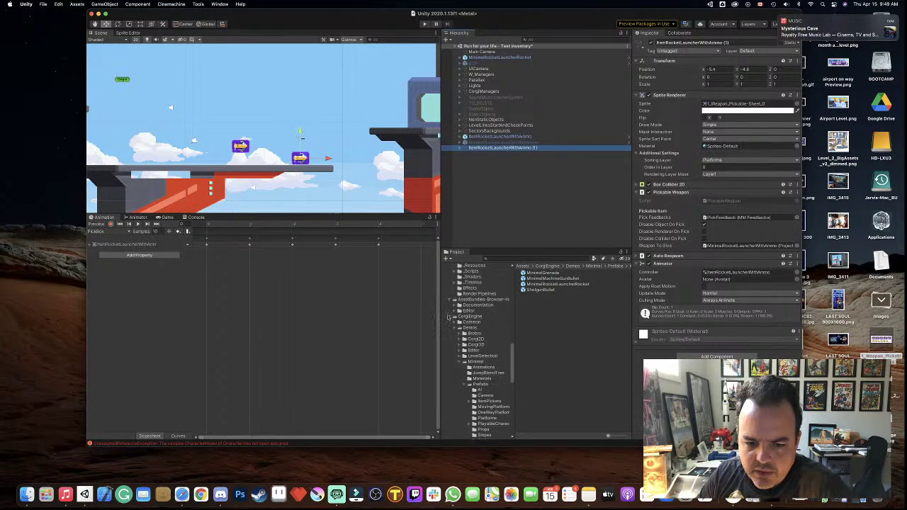
pyautogui.scroll(3, 468, 319)
pyautogui.scroll(5, 469, 320)
pyautogui.scroll(3, 471, 323)
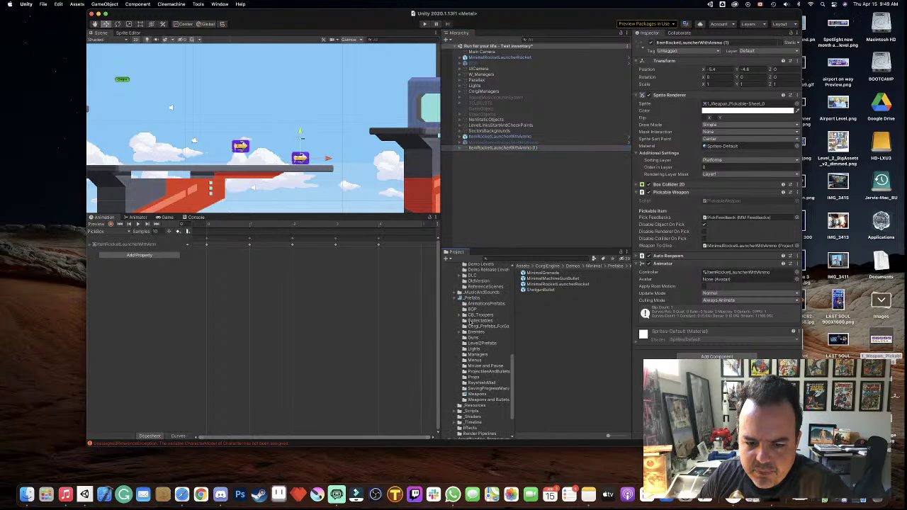
# - Open _Prefabs/Weapons, undo the unpack, and move MinimalRocketLauncherRocket to the Hierarchy's bottom
pyautogui.click(476, 394)
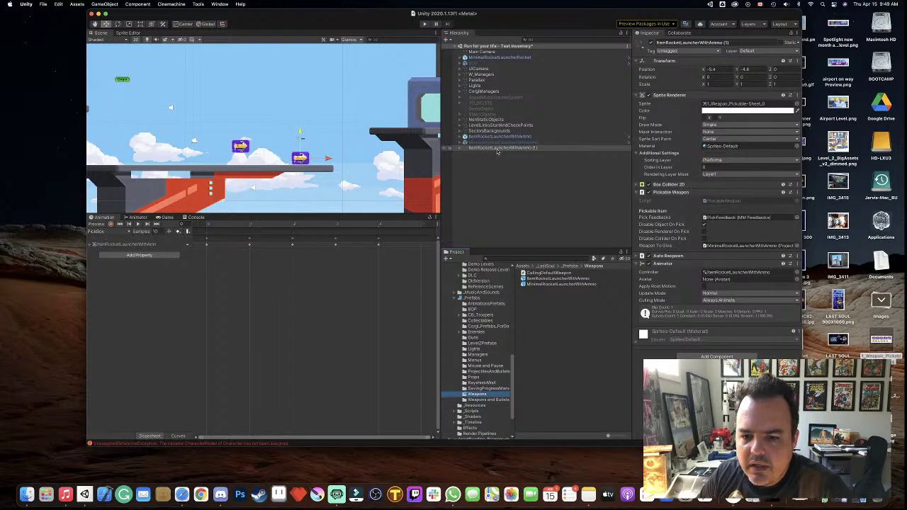
pyautogui.click(567, 278)
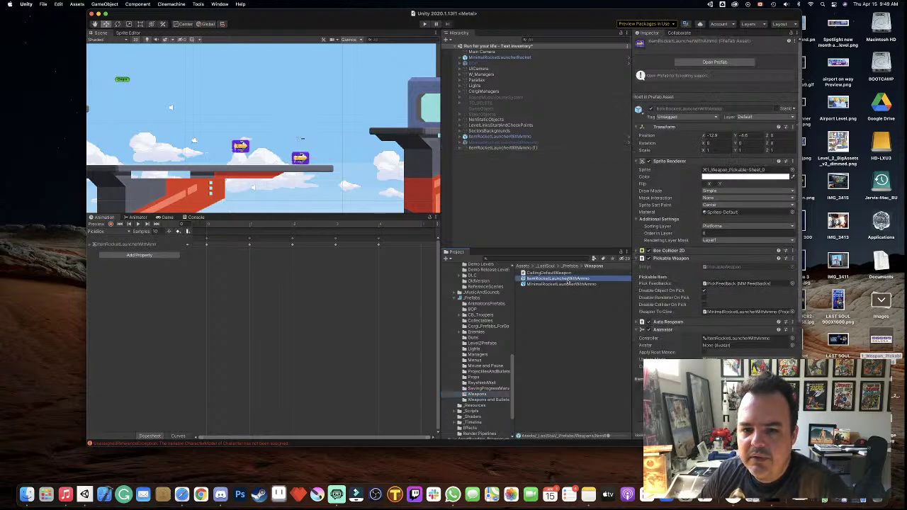
pyautogui.click(511, 149)
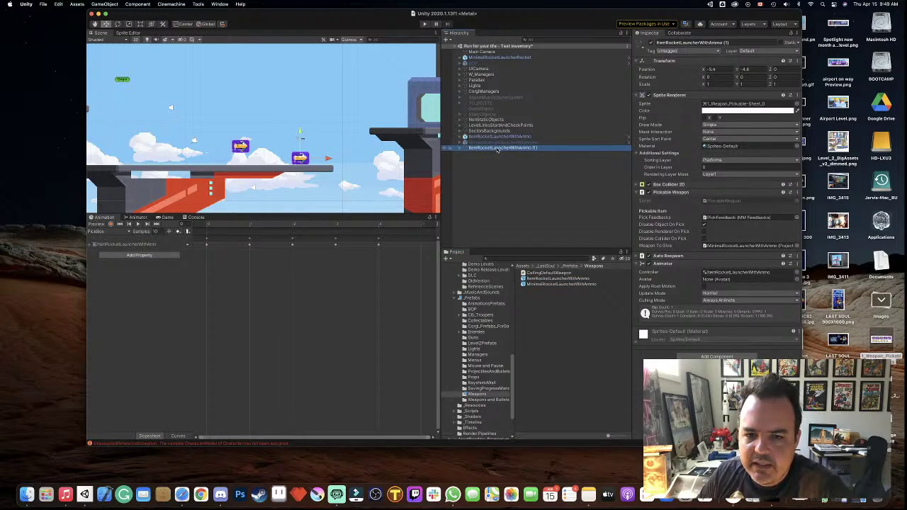
pyautogui.click(526, 179)
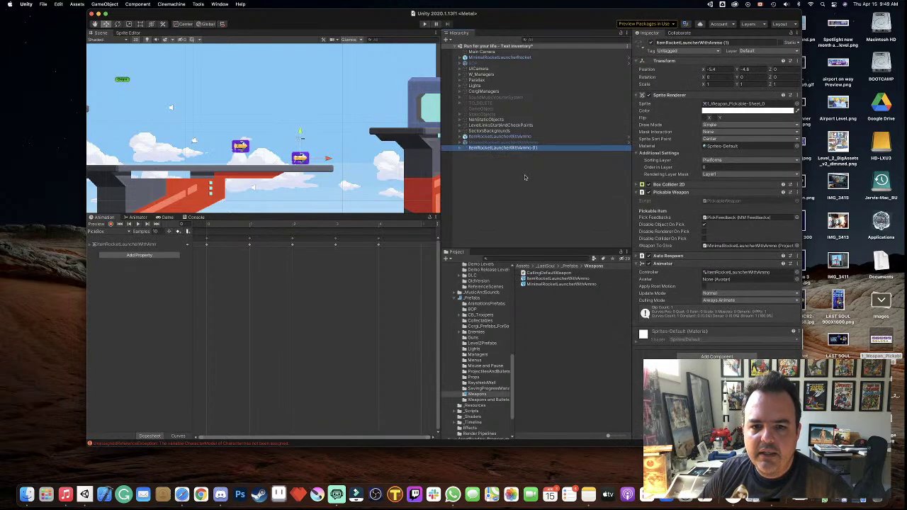
pyautogui.press('super+z')
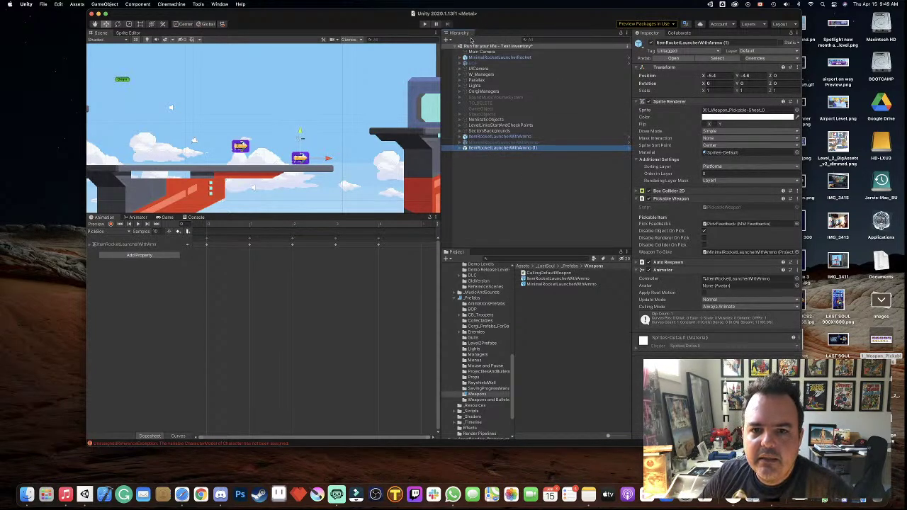
pyautogui.click(489, 58)
pyautogui.moveTo(485, 61); pyautogui.dragTo(515, 151)
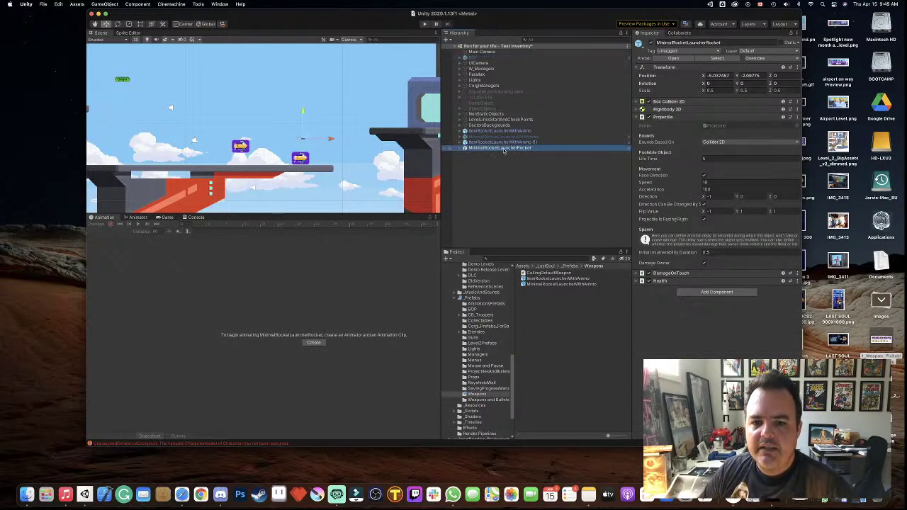
# - Fully unpack the rocket object, save it as a new prefab in Weapons, and select the instance
pyautogui.rightClick(507, 150)
pyautogui.moveTo(532, 223)
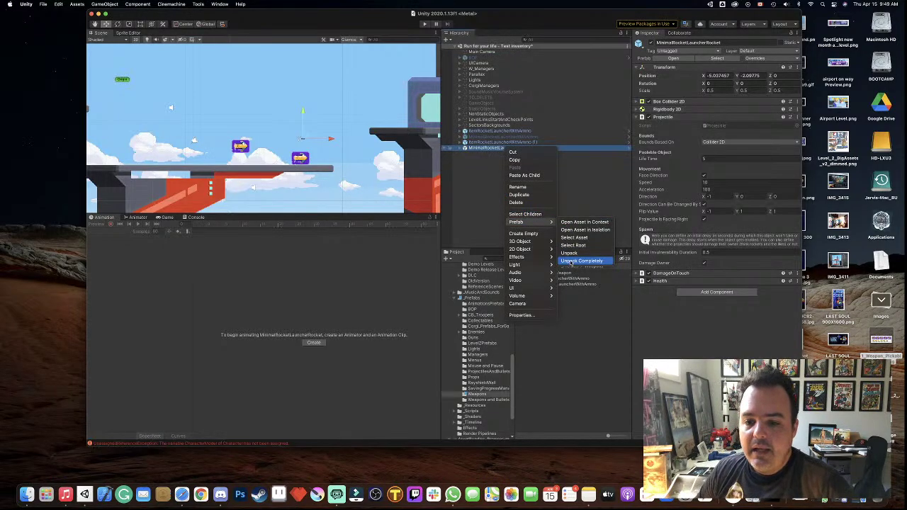
pyautogui.click(584, 262)
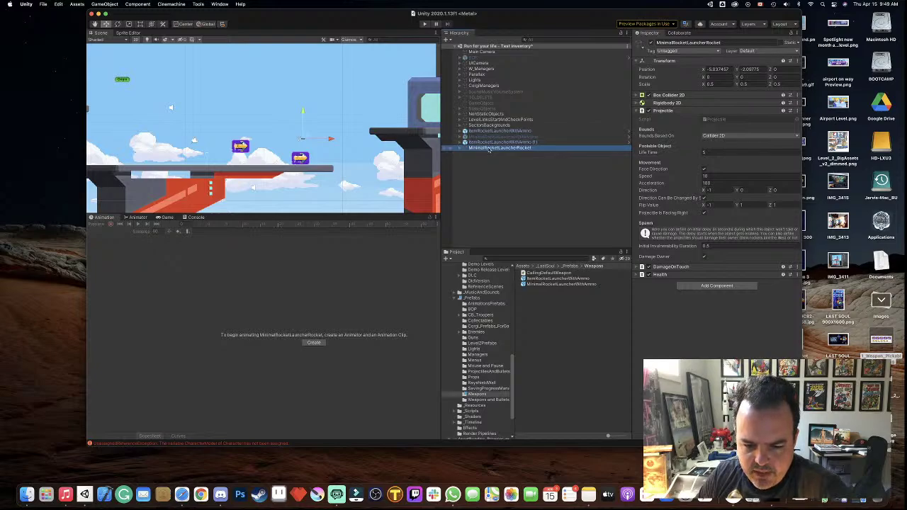
pyautogui.moveTo(486, 150); pyautogui.dragTo(541, 308)
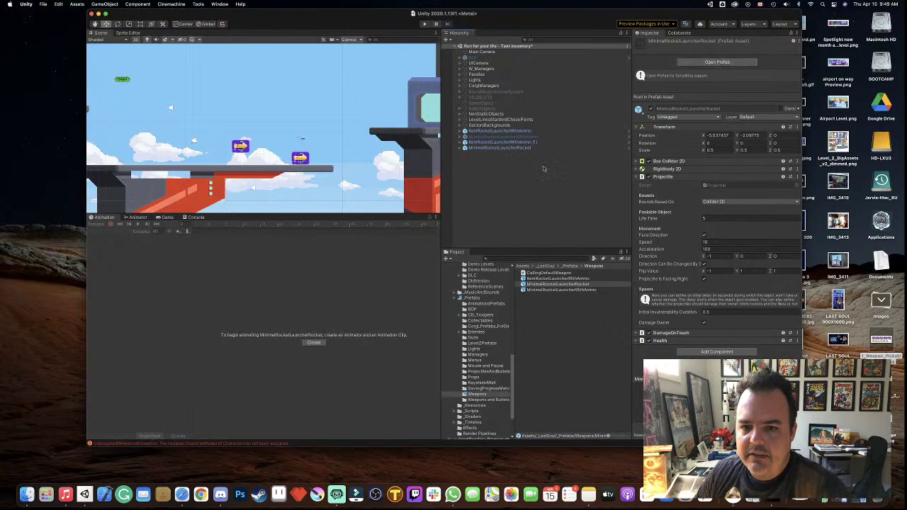
pyautogui.click(525, 148)
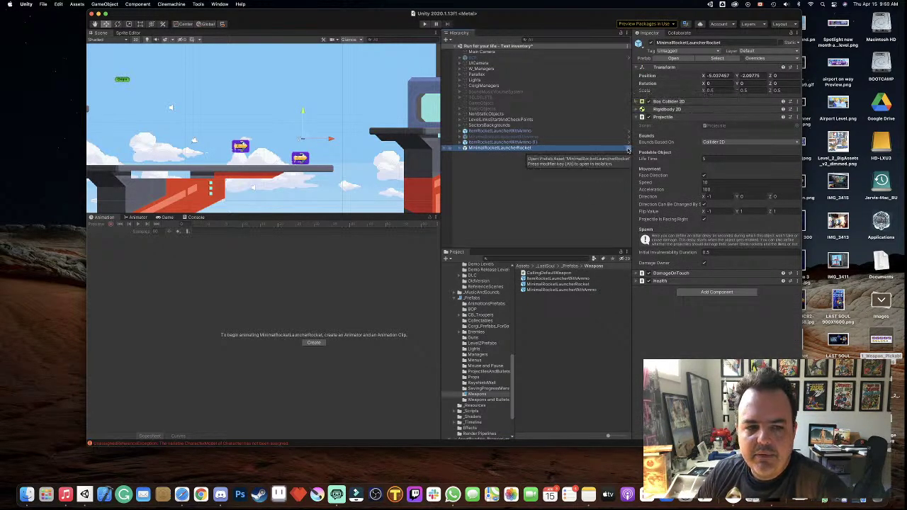
# - Open the rocket prefab and reset its Transform scale to 1, 1, 1
pyautogui.click(629, 149)
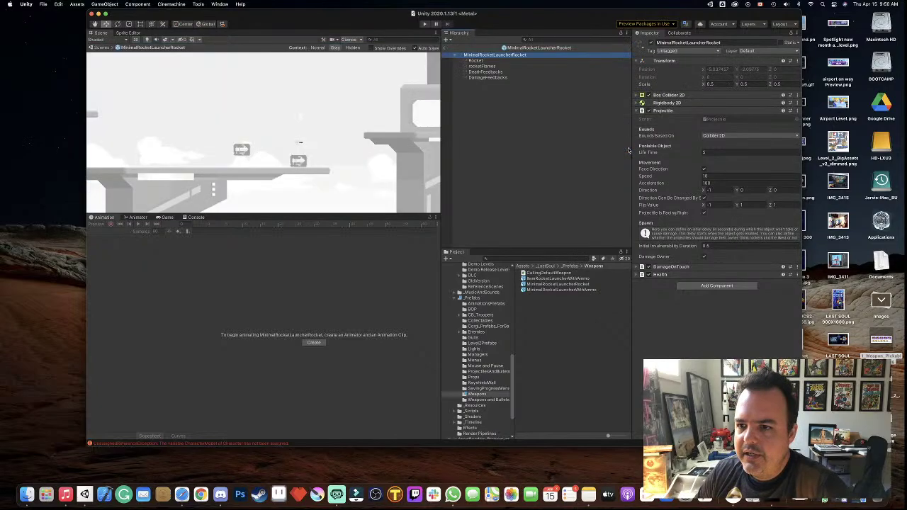
pyautogui.click(712, 84)
pyautogui.write('1')
pyautogui.press('Tab')
pyautogui.write('1')
pyautogui.press('Tab')
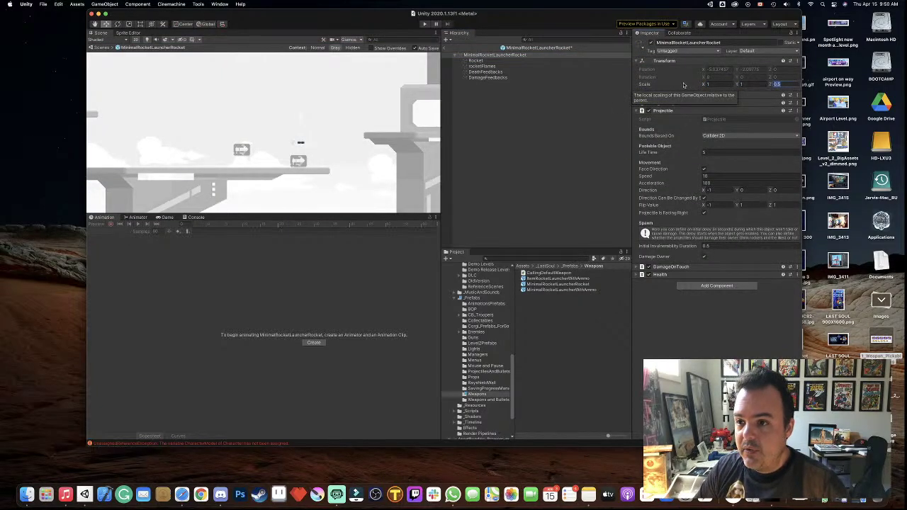
pyautogui.write('1')
pyautogui.press('Return')
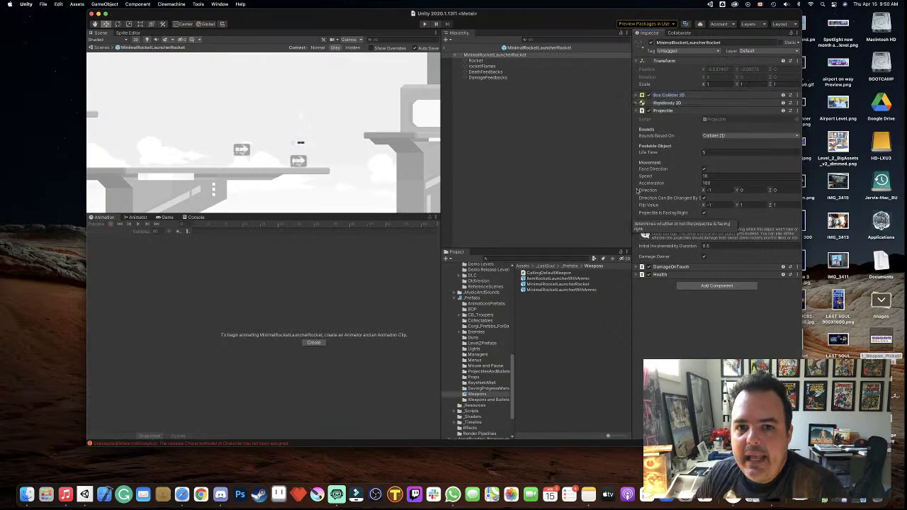
# - Select the Rocket child and locate its current sprite in the Project
pyautogui.click(476, 60)
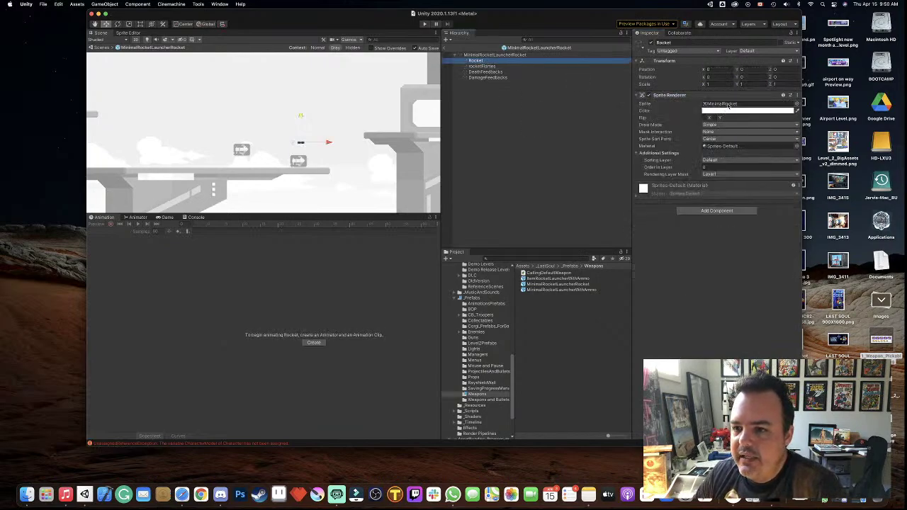
pyautogui.click(729, 105)
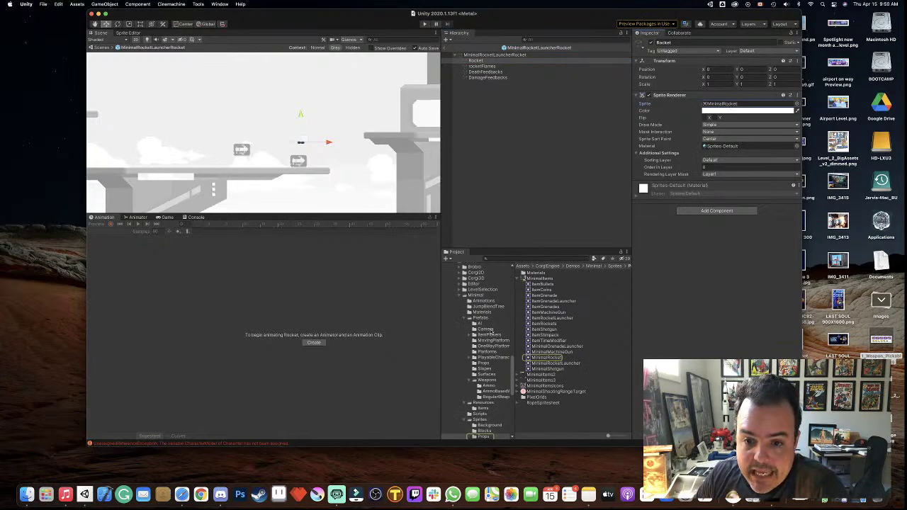
pyautogui.scroll(-3, 491, 332)
pyautogui.scroll(-3, 491, 332)
pyautogui.scroll(-3, 492, 332)
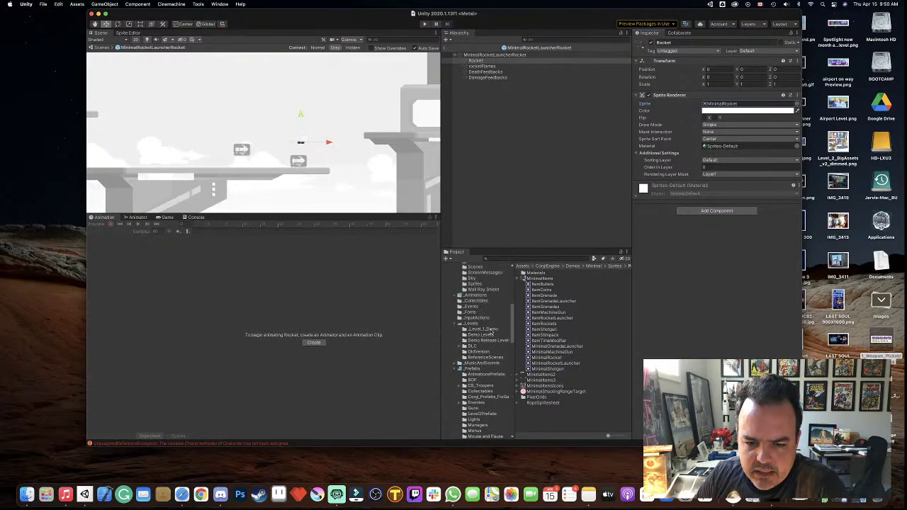
pyautogui.scroll(3, 492, 331)
pyautogui.scroll(2, 491, 332)
pyautogui.scroll(2, 491, 331)
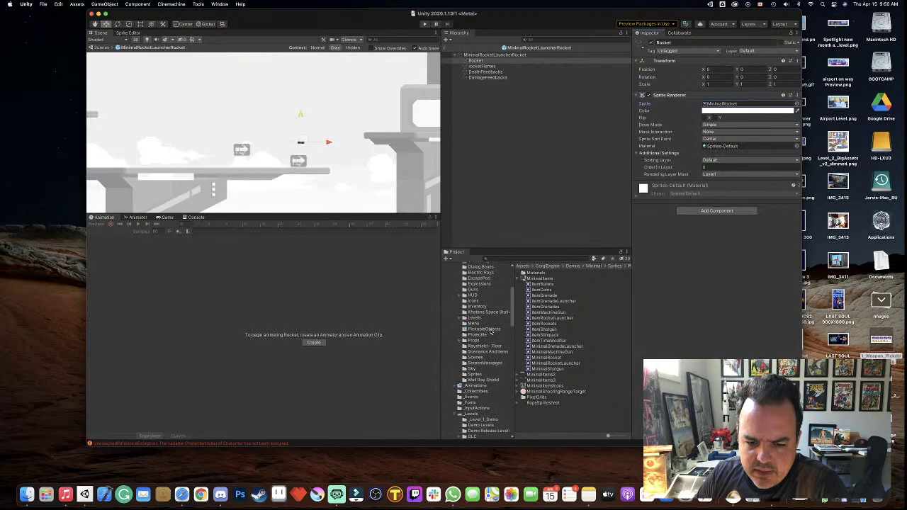
# - Assign the 1_Weapon_Pickable-Sheet_5 sprite from PickableObjects to the Rocket child
pyautogui.click(488, 330)
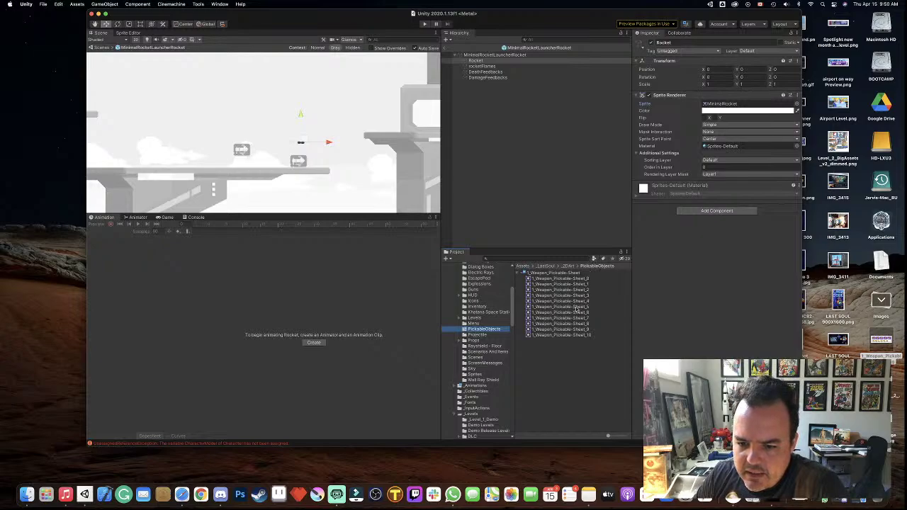
pyautogui.click(559, 307)
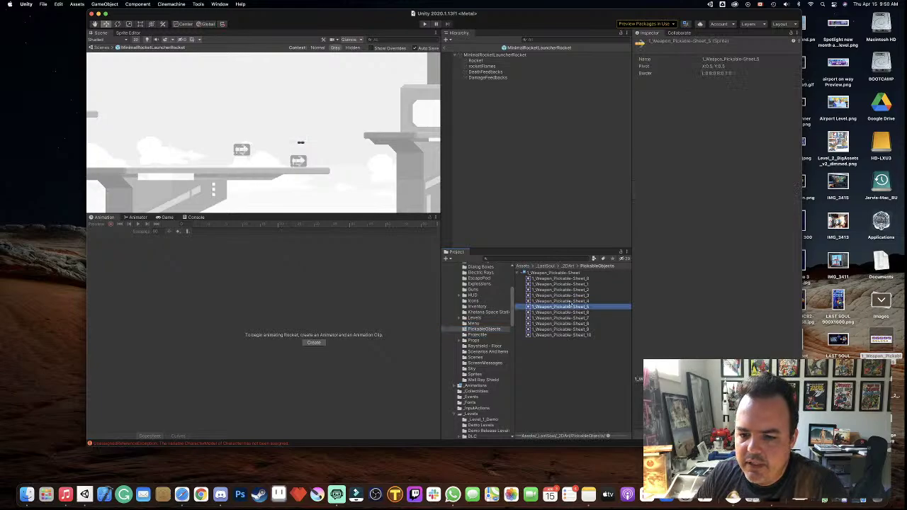
pyautogui.click(570, 302)
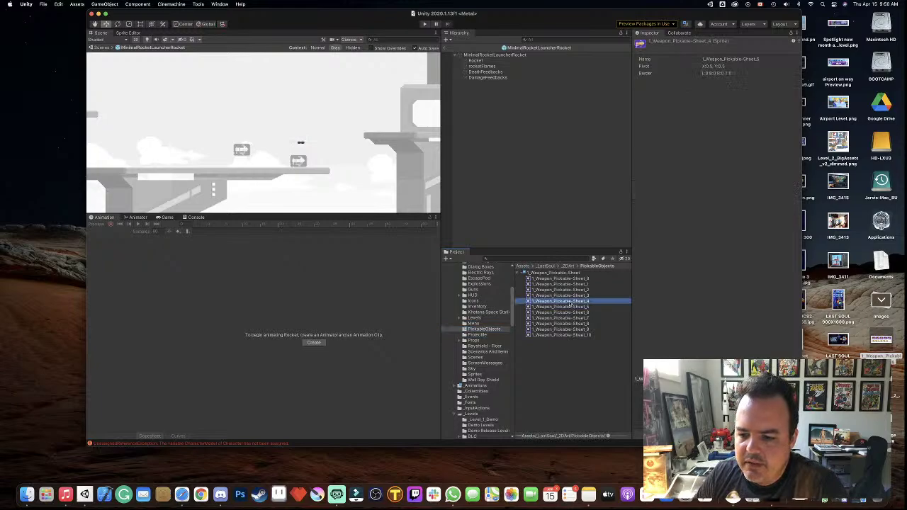
pyautogui.click(480, 61)
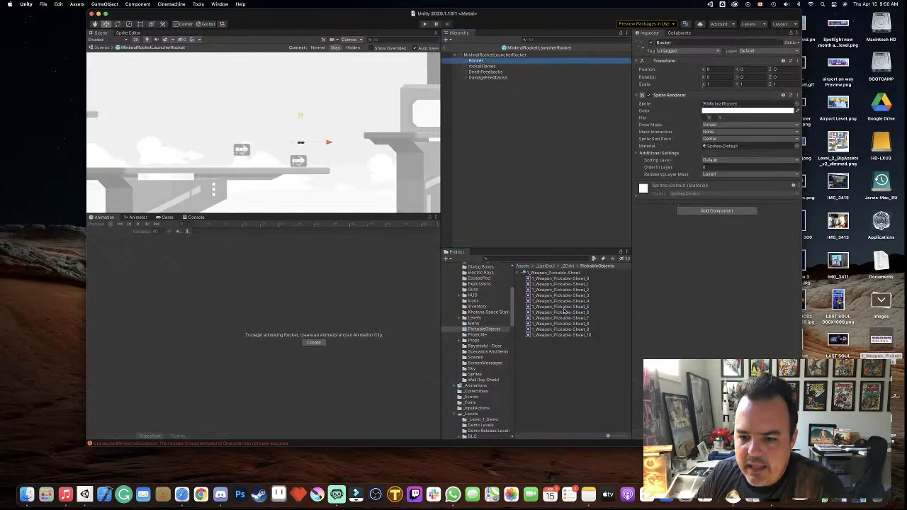
pyautogui.moveTo(562, 310); pyautogui.dragTo(737, 104)
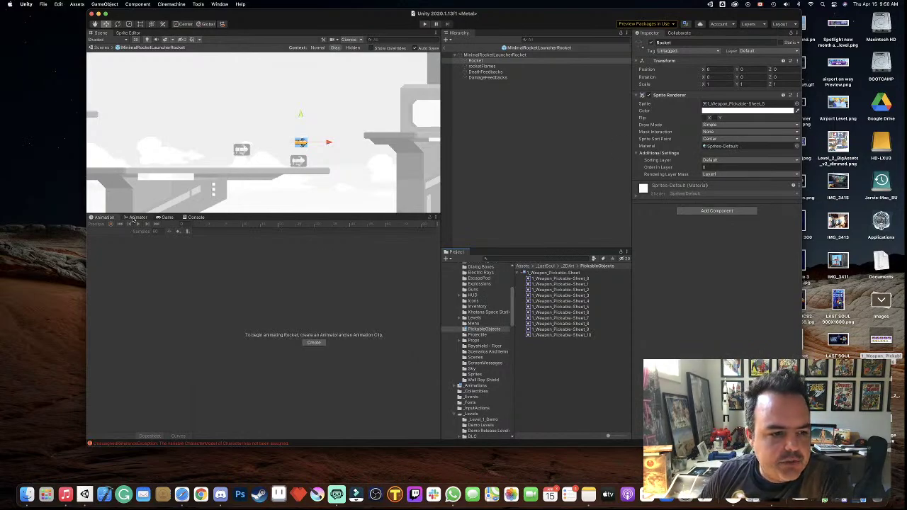
pyautogui.click(502, 62)
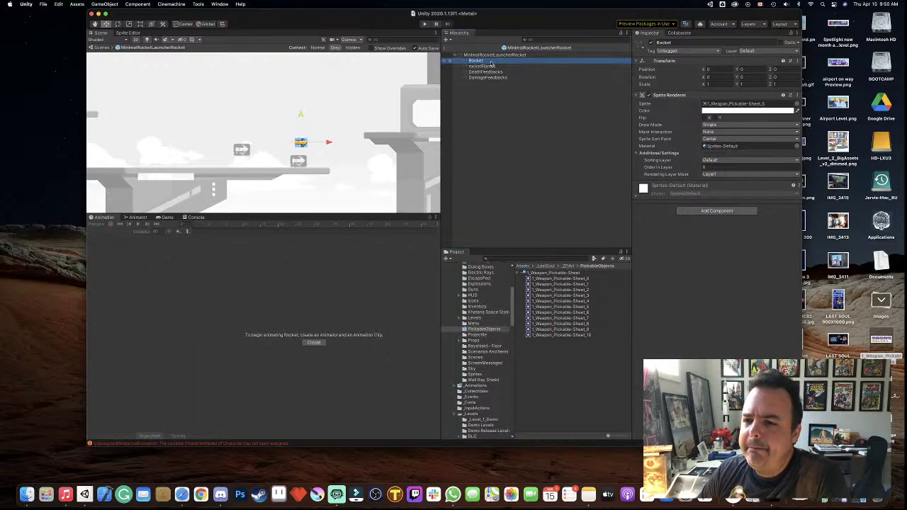
# - Check the parent rocket, then reselect the Rocket child and create an animation clip for it
pyautogui.click(492, 56)
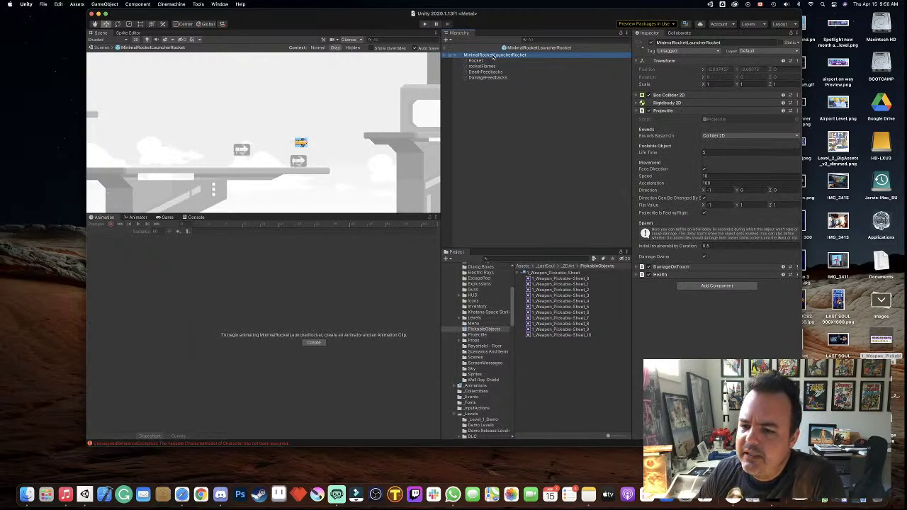
pyautogui.click(485, 60)
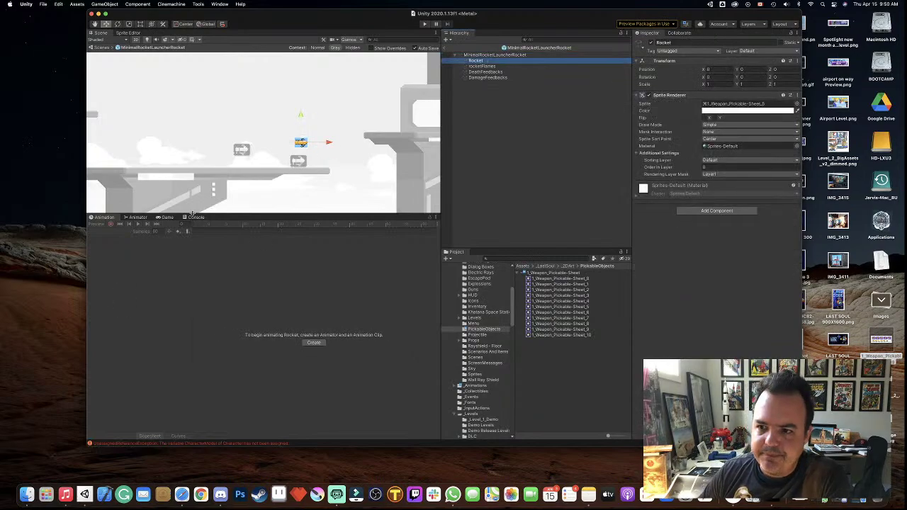
pyautogui.click(314, 343)
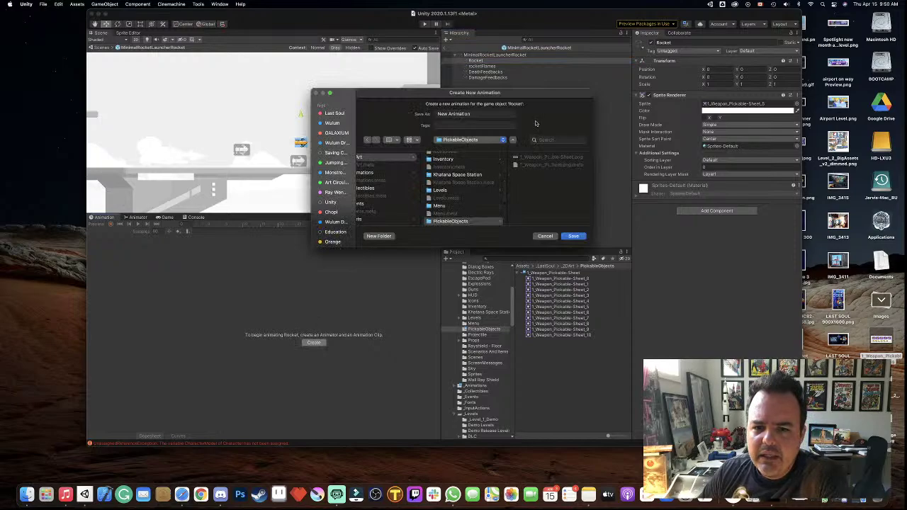
# - Name the new clip 1_RocketAnimation and save it in PickableObjects
pyautogui.click(475, 114)
pyautogui.press('super+a')
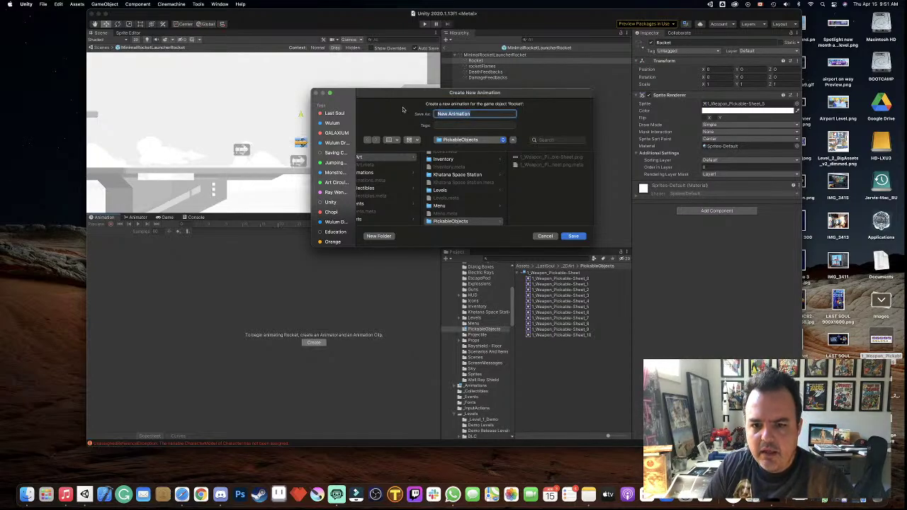
pyautogui.write('Rocket')
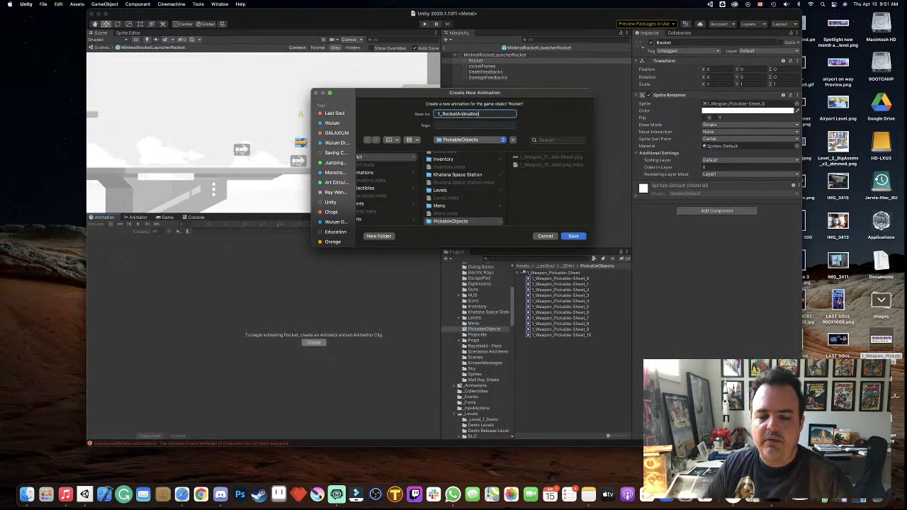
pyautogui.click(572, 236)
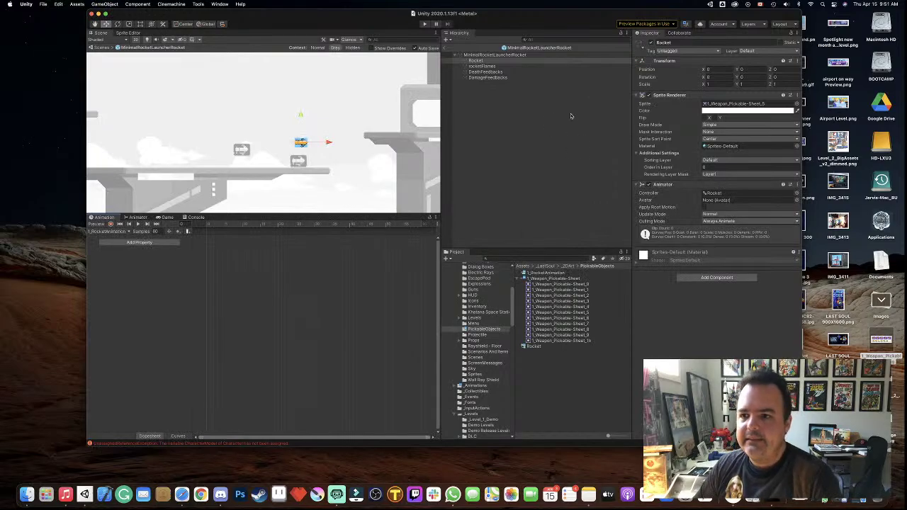
# - Add sprites 1_Weapon_Pickable-Sheet_5 through Sheet_9 as keyframes in 1_RocketAnimation
pyautogui.click(580, 313)
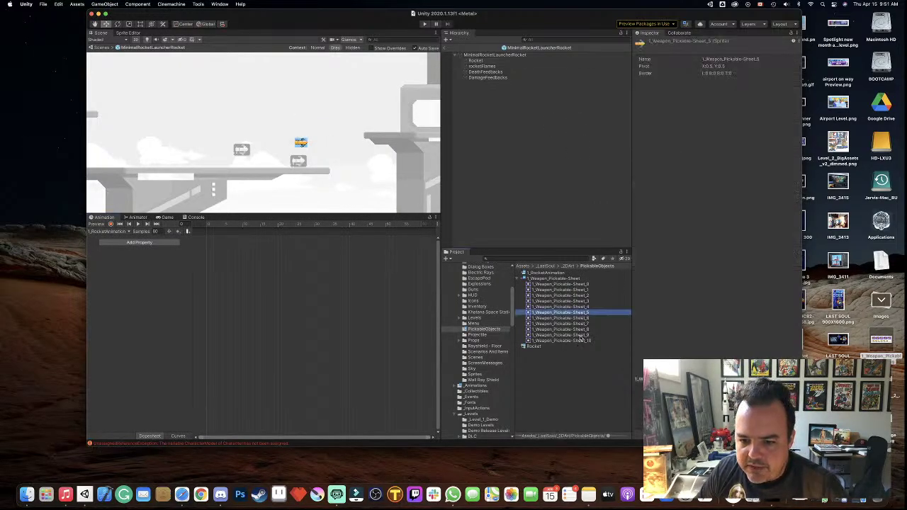
pyautogui.keyDown('shift'); pyautogui.click(580, 336); pyautogui.keyUp('shift')
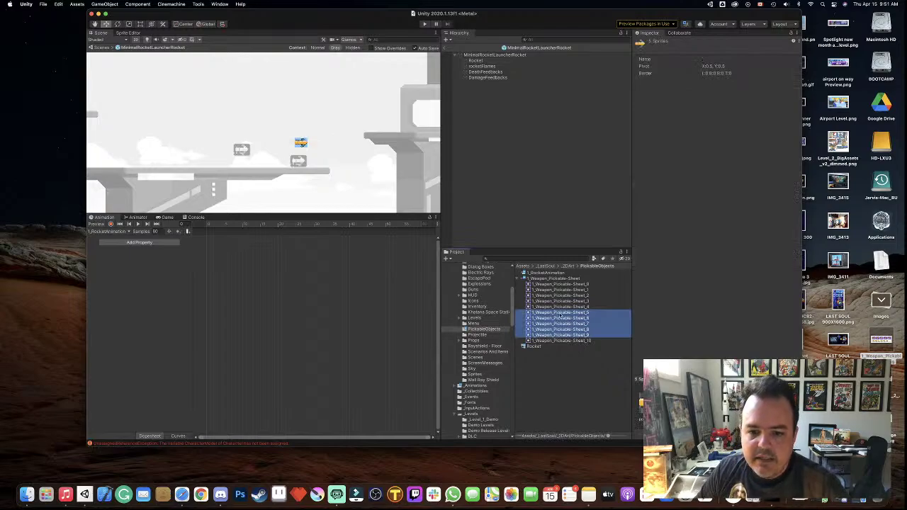
pyautogui.moveTo(560, 315); pyautogui.dragTo(210, 246)
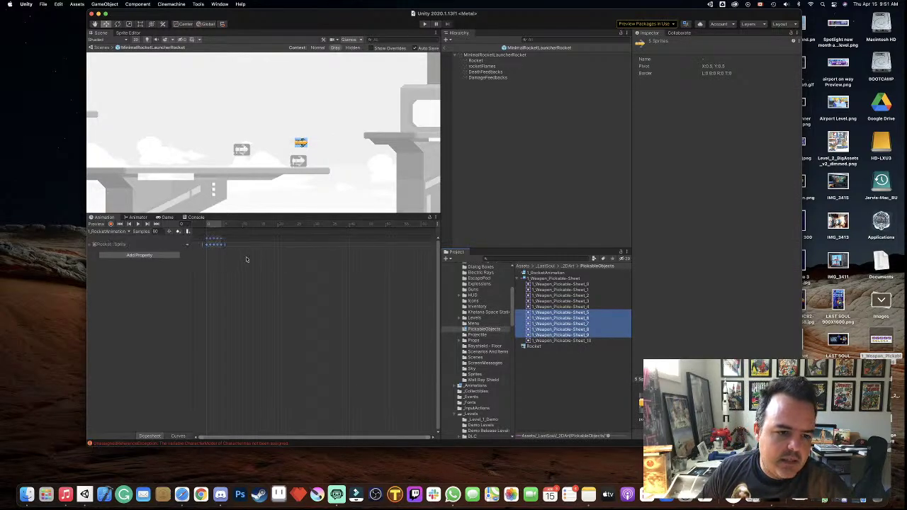
# - Set the clip to 15 samples and preview the rocket animation
pyautogui.click(155, 231)
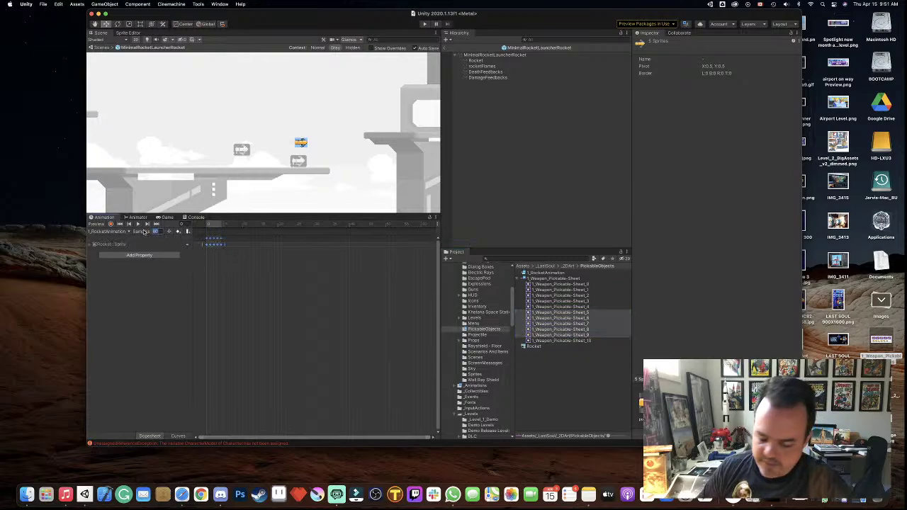
pyautogui.write('15')
pyautogui.press('Return')
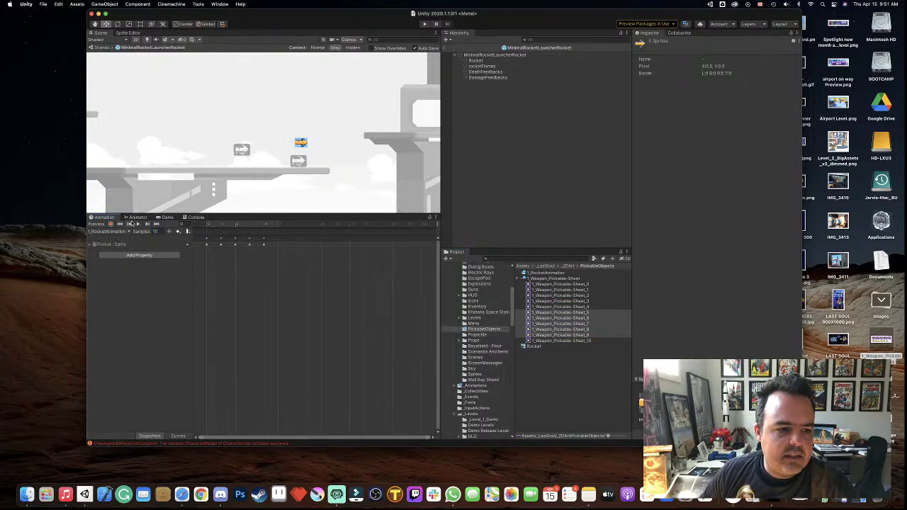
pyautogui.click(137, 224)
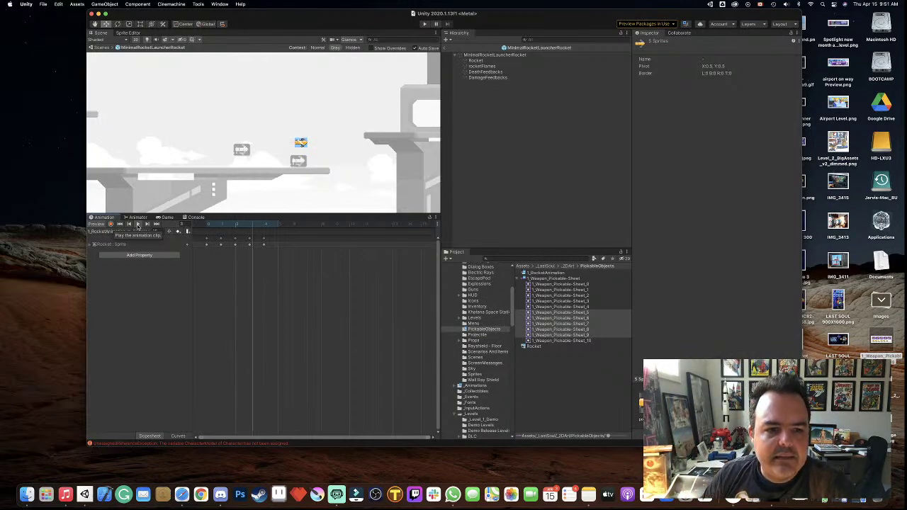
pyautogui.click(138, 224)
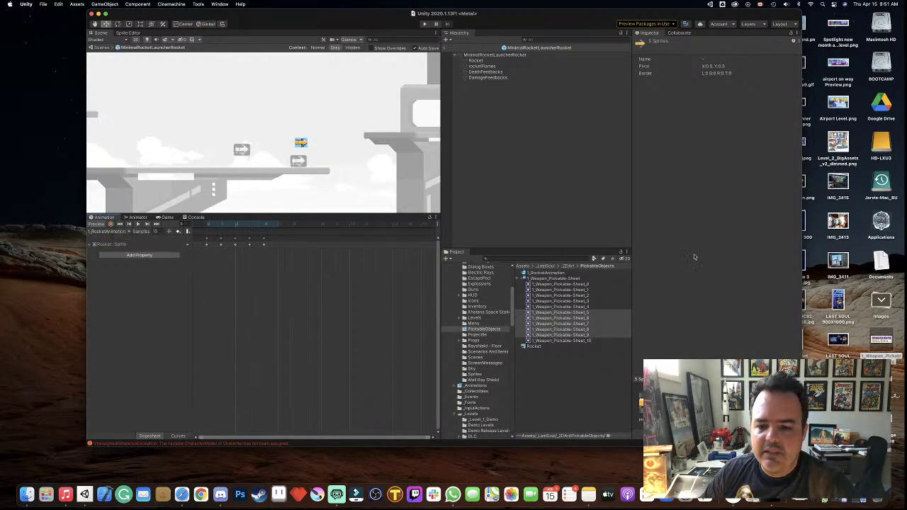
pyautogui.click(480, 61)
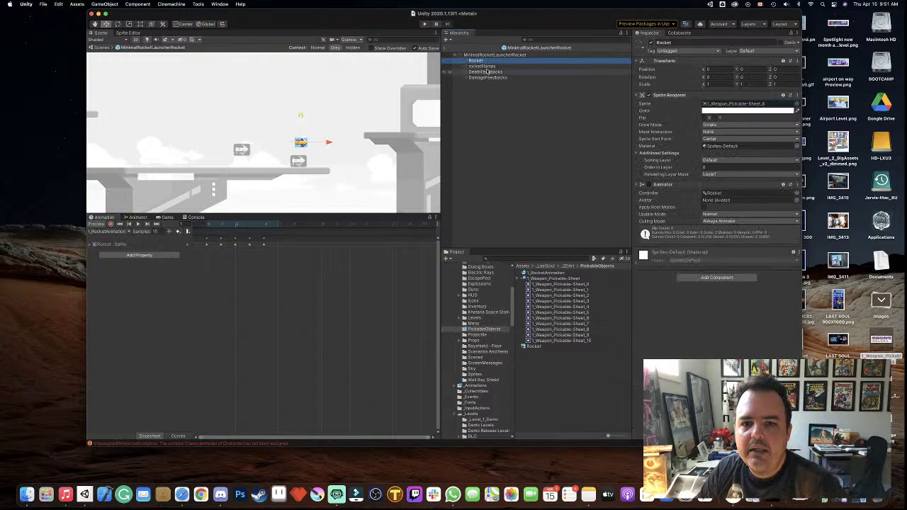
# - Review rocketFlames, DeathFeedbacks, DamageFeedbacks and the prefab root, then return to the level
pyautogui.click(484, 66)
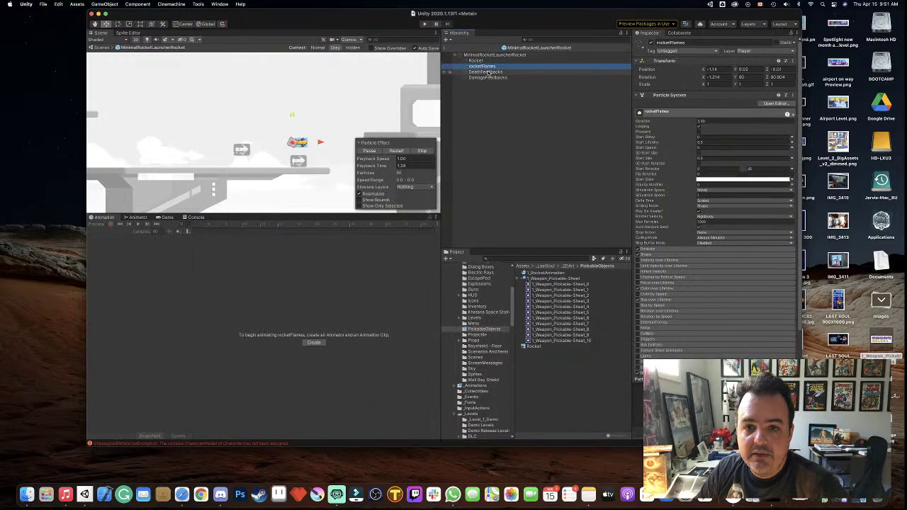
pyautogui.click(488, 72)
pyautogui.click(489, 77)
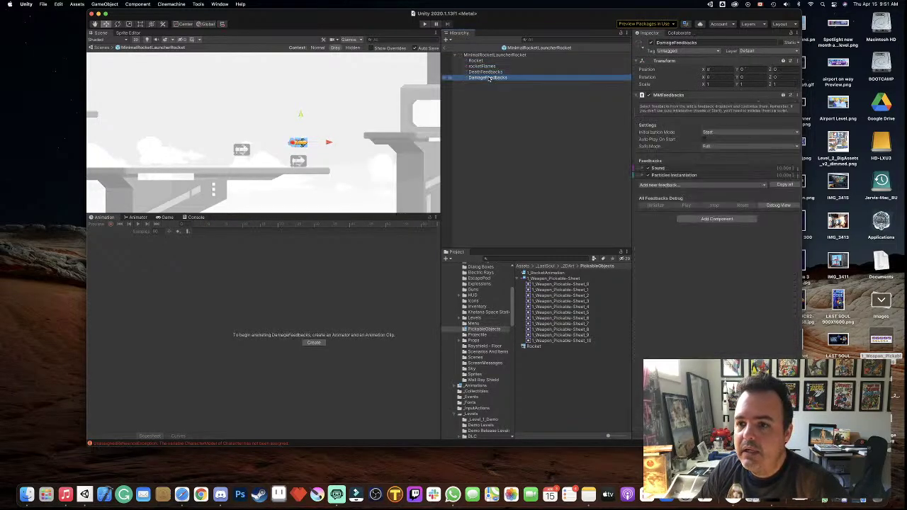
pyautogui.click(484, 56)
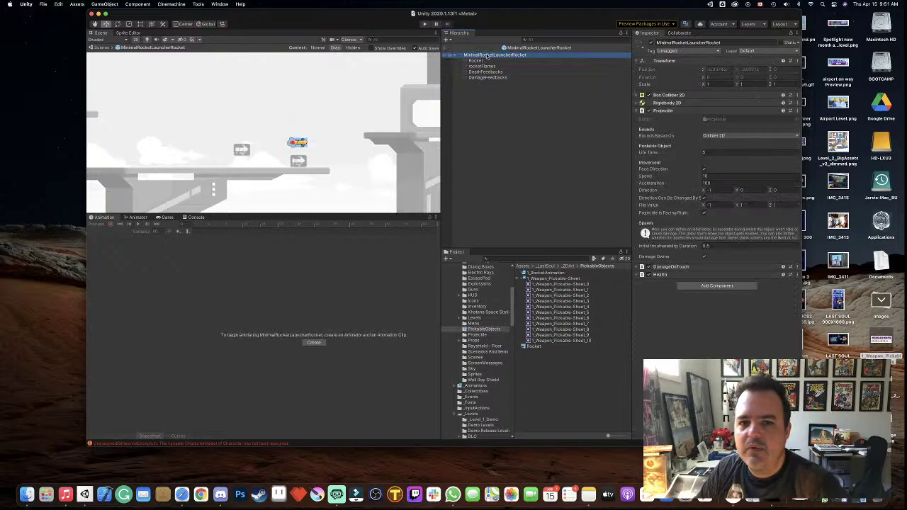
pyautogui.click(444, 48)
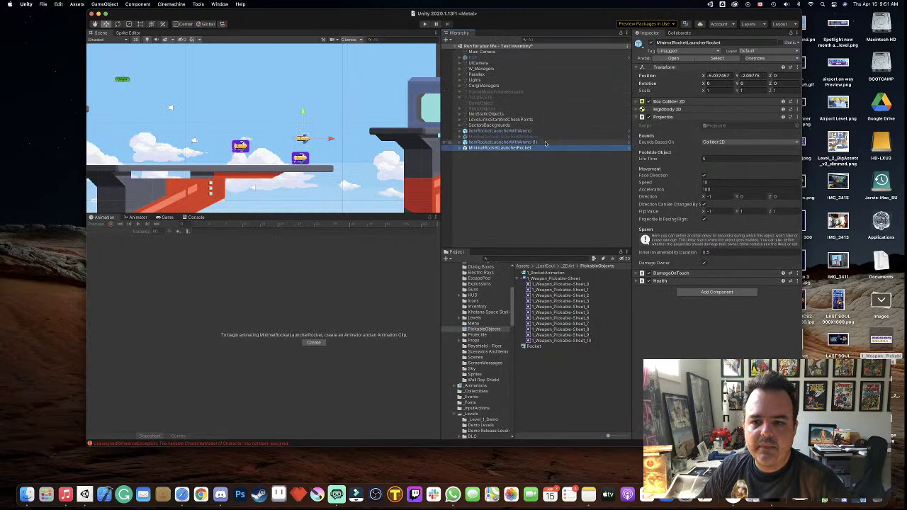
# - Open the ItemRocketLauncherWithAmmo pickup prefab and locate its animator controller in the Project
pyautogui.click(546, 143)
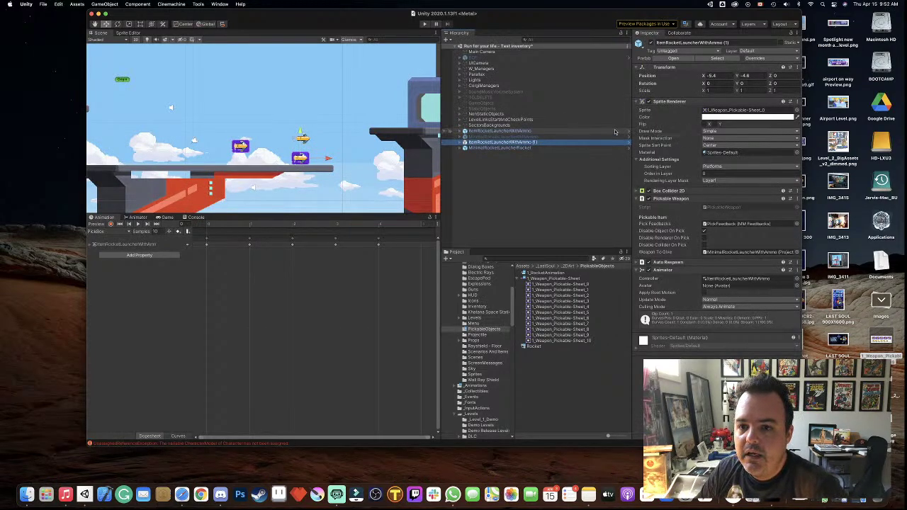
pyautogui.click(628, 132)
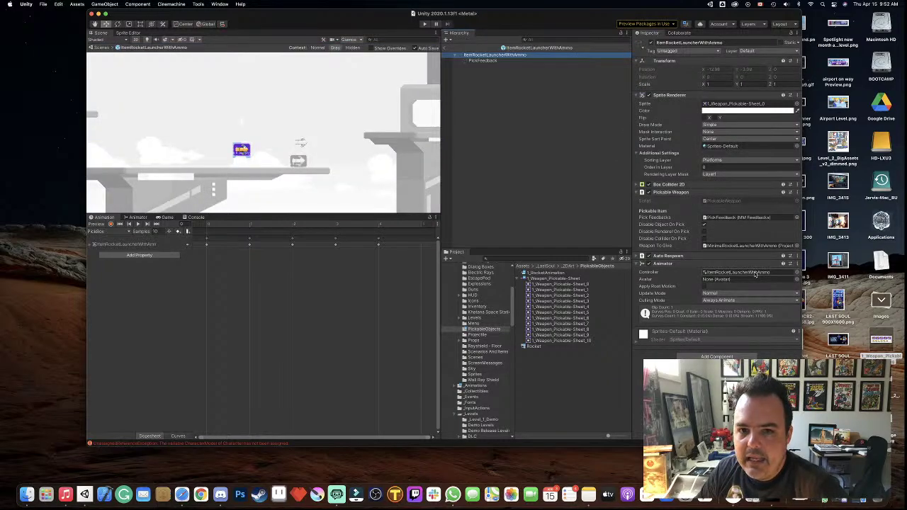
pyautogui.click(743, 273)
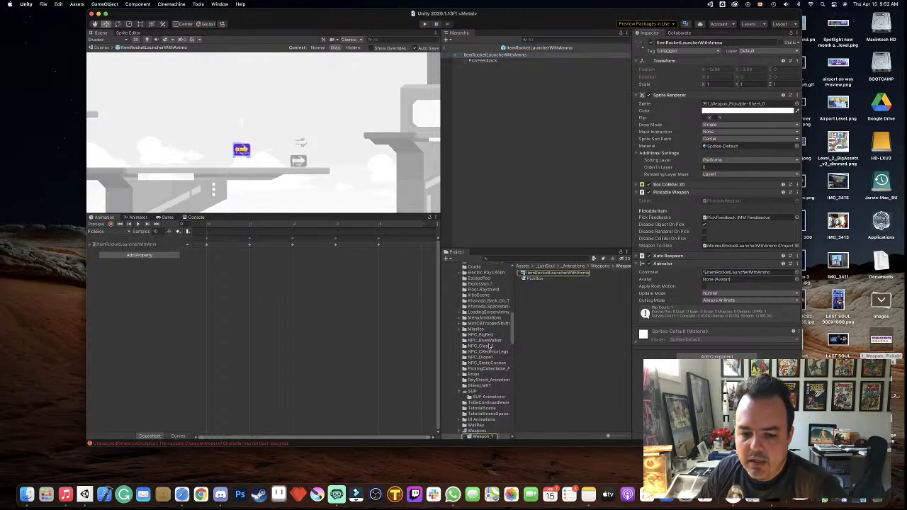
pyautogui.scroll(-3, 489, 346)
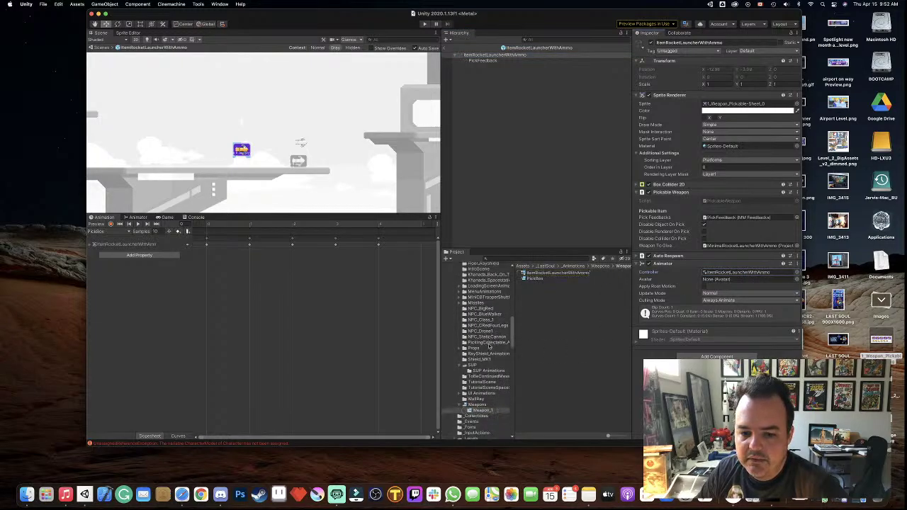
pyautogui.scroll(5, 489, 345)
pyautogui.scroll(5, 489, 346)
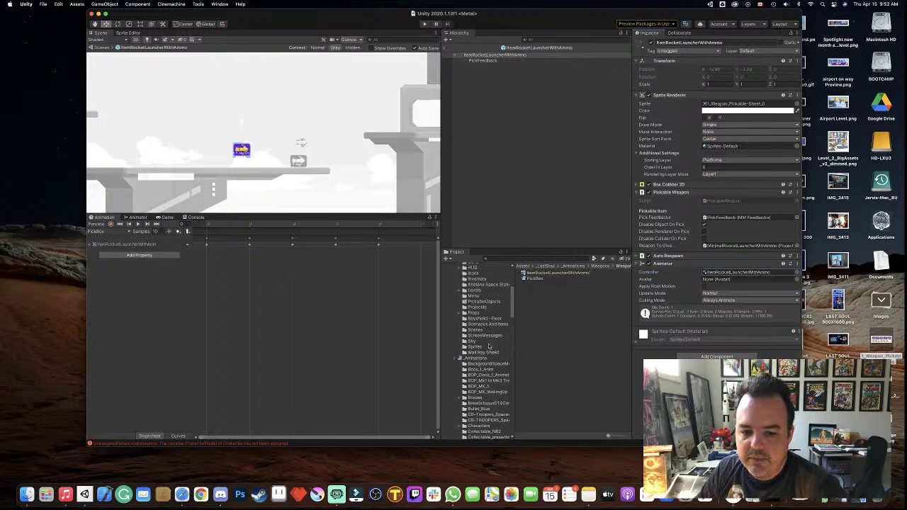
pyautogui.scroll(-5, 489, 346)
pyautogui.scroll(-5, 489, 346)
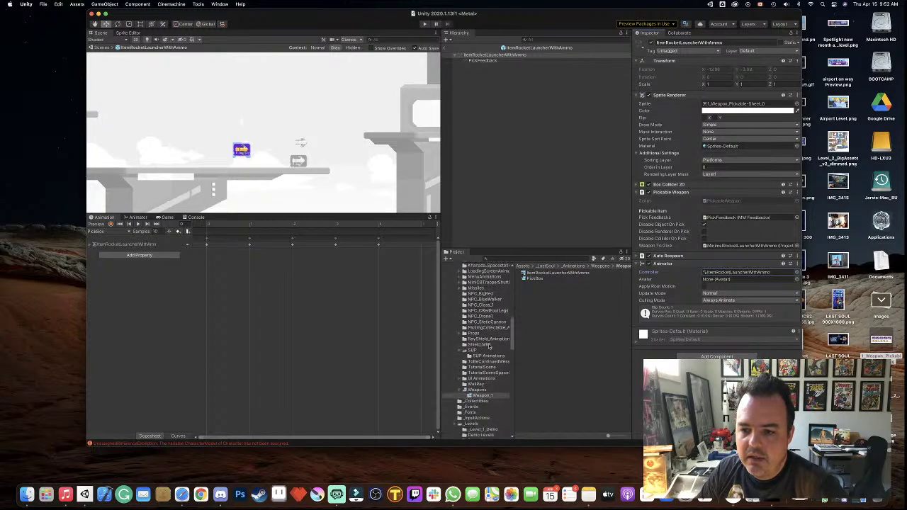
pyautogui.scroll(-2, 489, 346)
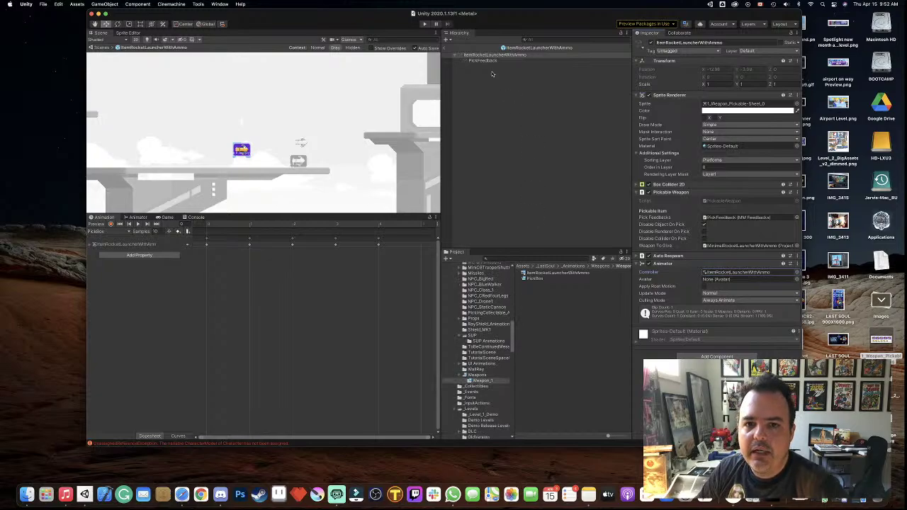
# - Reopen the pickup, inspect PickFeedback and the root, and ping its Weapon To Give prefab
pyautogui.click(445, 55)
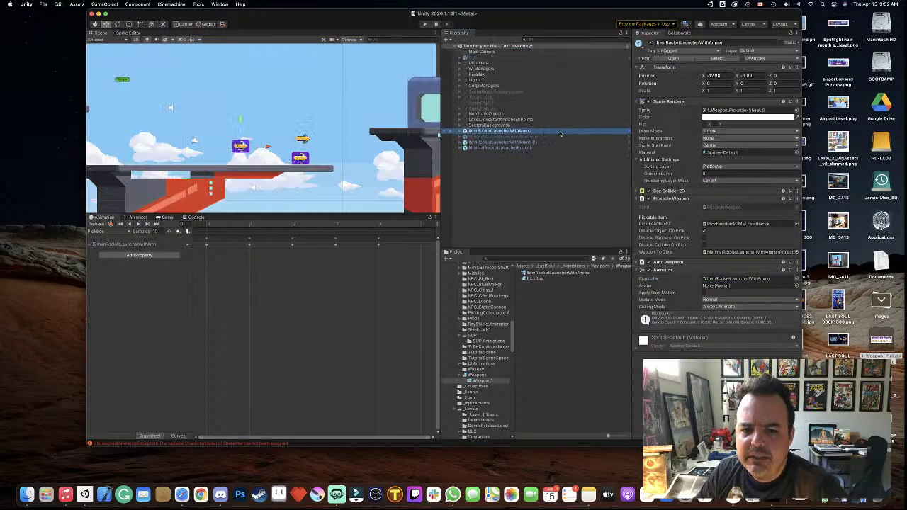
pyautogui.click(628, 132)
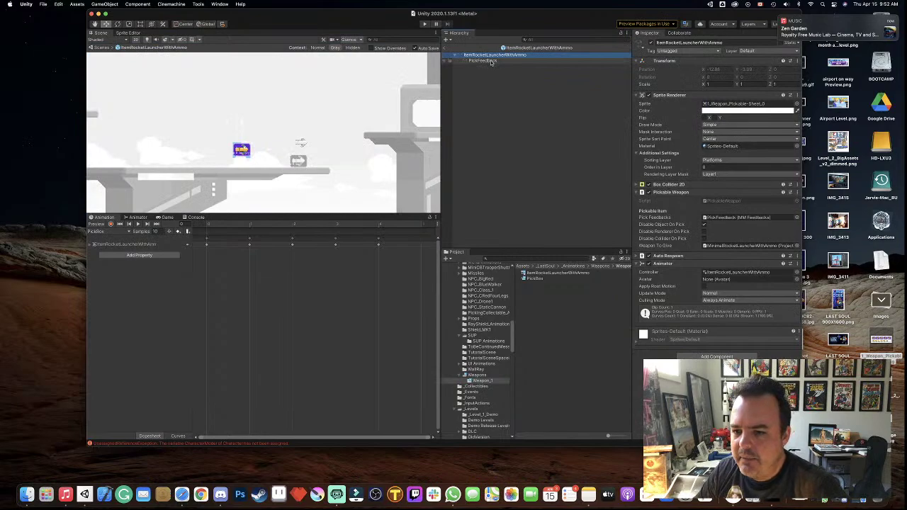
pyautogui.click(482, 60)
pyautogui.click(489, 55)
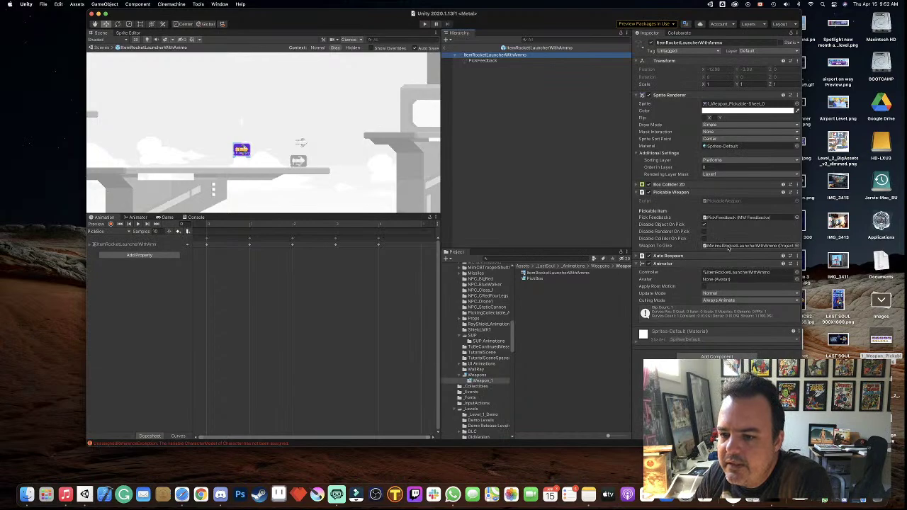
pyautogui.click(729, 246)
# - Open the MinimalRocketLauncherWithAmmo prefab, ping its rocket projectile, and show the _Prefabs/Weapons folder
pyautogui.doubleClick(728, 246)
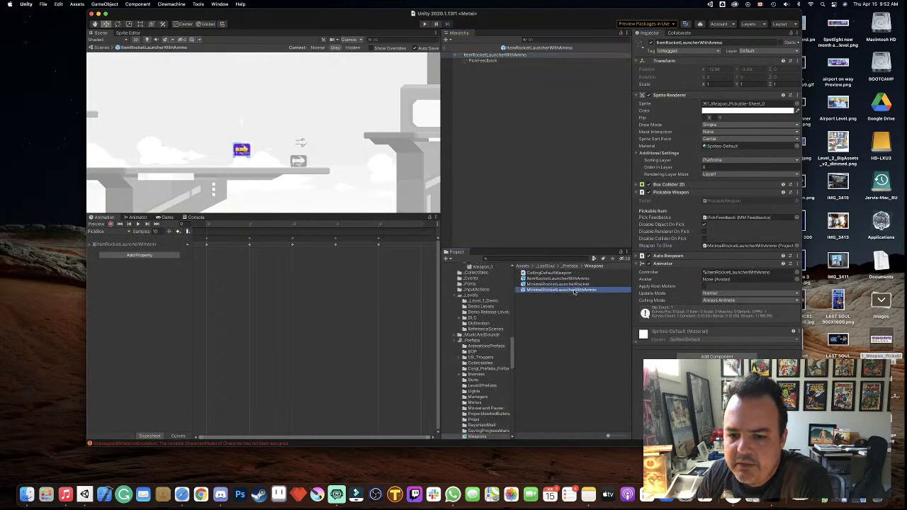
pyautogui.click(716, 61)
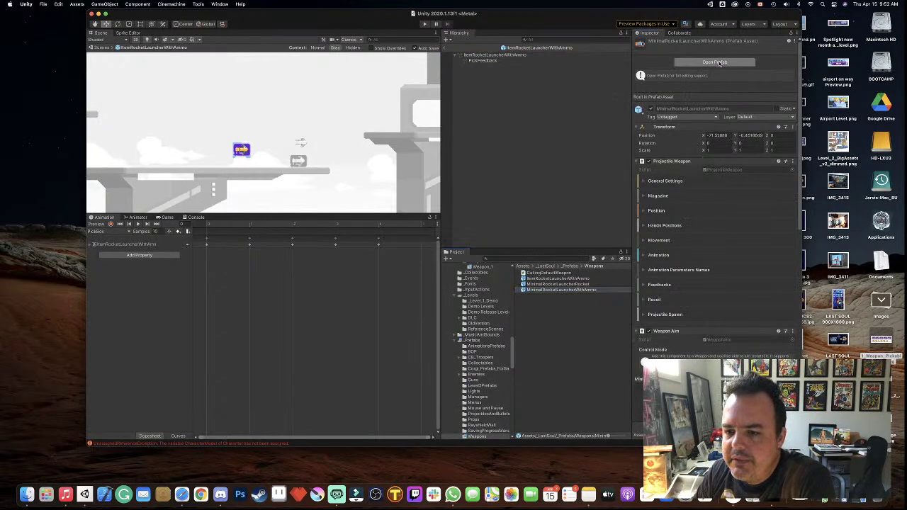
pyautogui.scroll(-5, 678, 304)
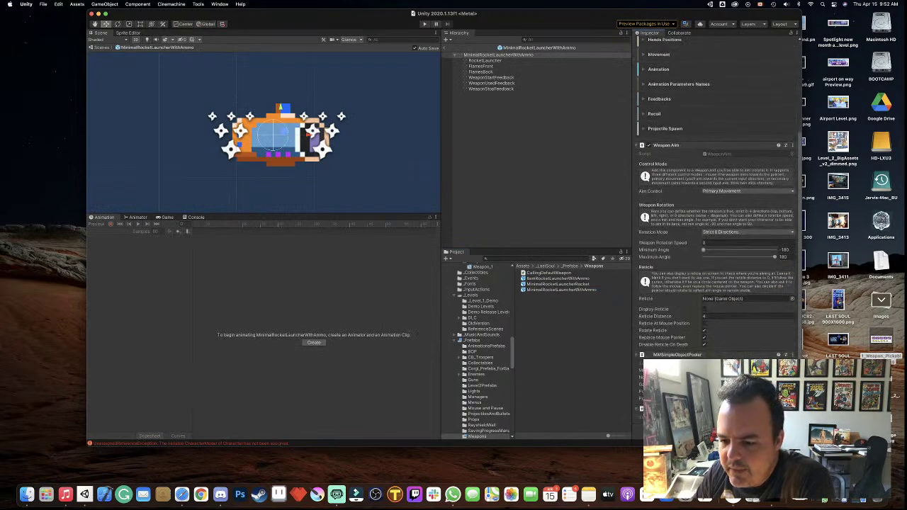
pyautogui.click(737, 385)
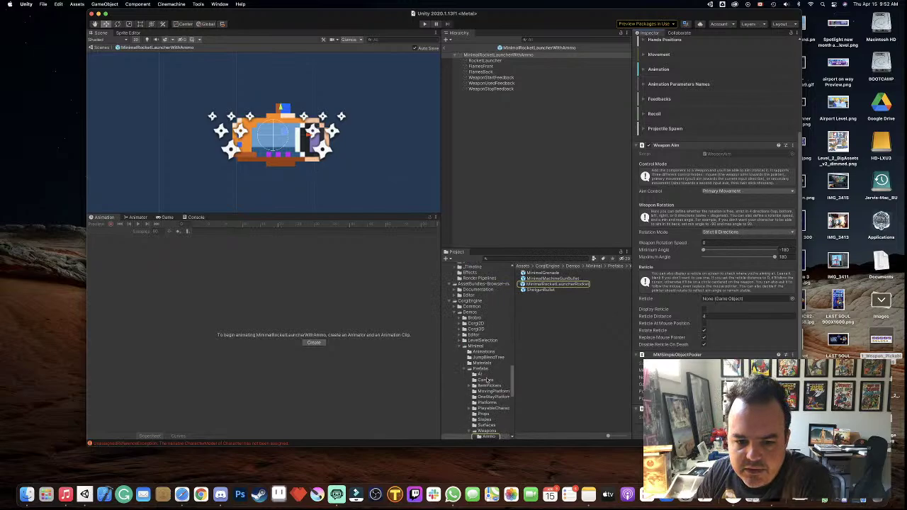
pyautogui.scroll(5, 487, 381)
pyautogui.scroll(5, 487, 381)
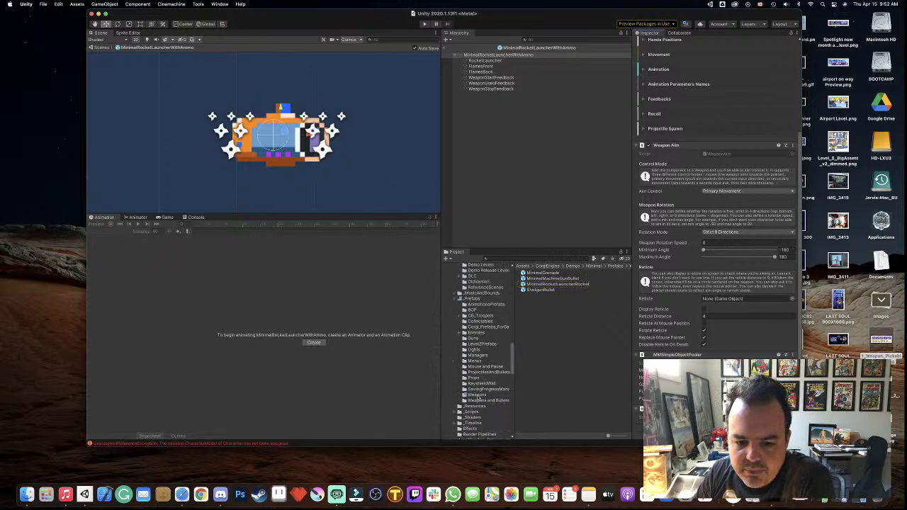
pyautogui.click(479, 394)
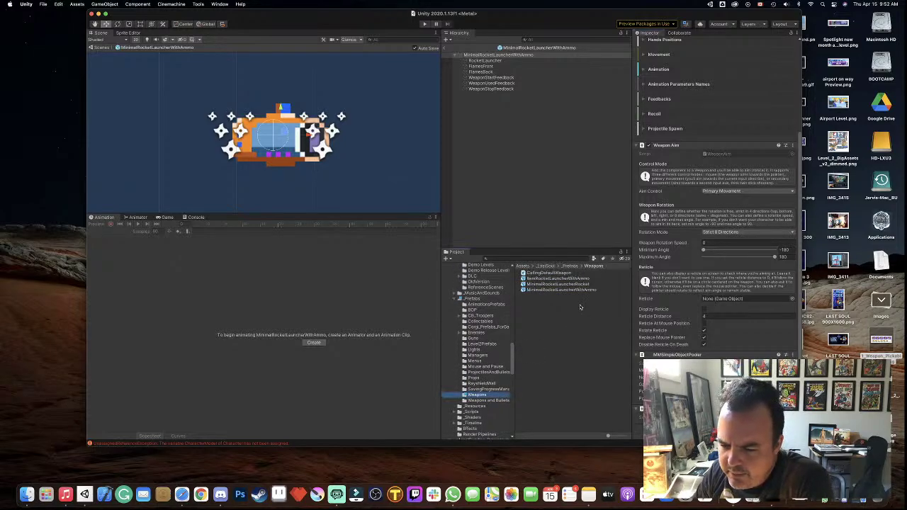
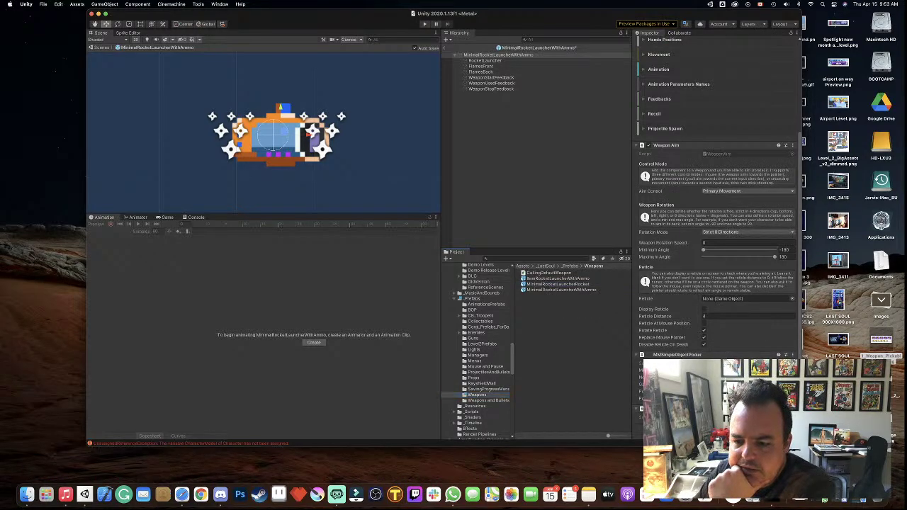
# - Select the MinimalRocketLauncherRocket prefab, then exit Prefab Mode back to the level scene
pyautogui.click(557, 284)
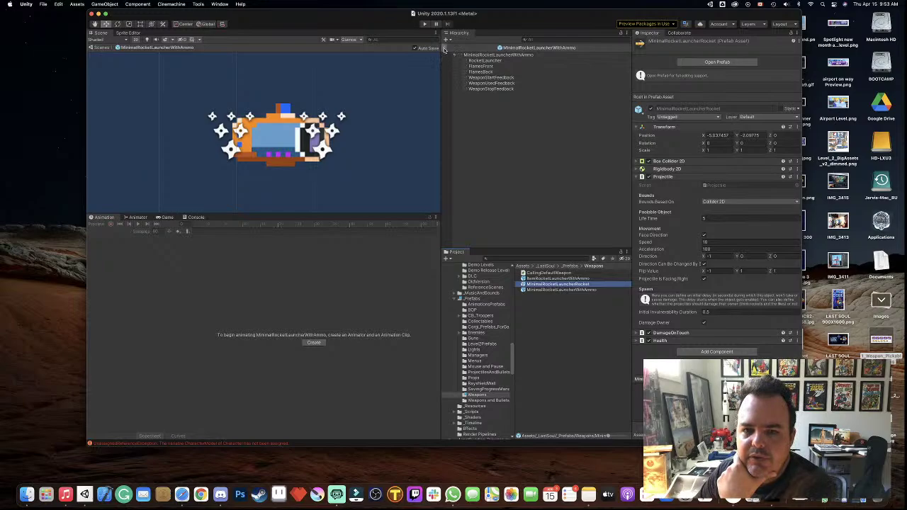
pyautogui.click(445, 48)
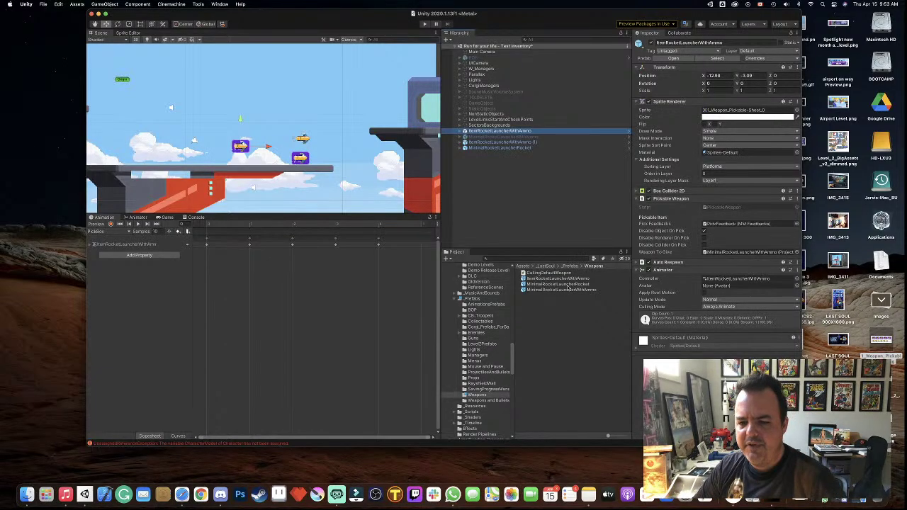
# - Select ItemRocketLauncherWithAmmo (1), toggle it off and on, and raise it to Y -2.09
pyautogui.click(560, 284)
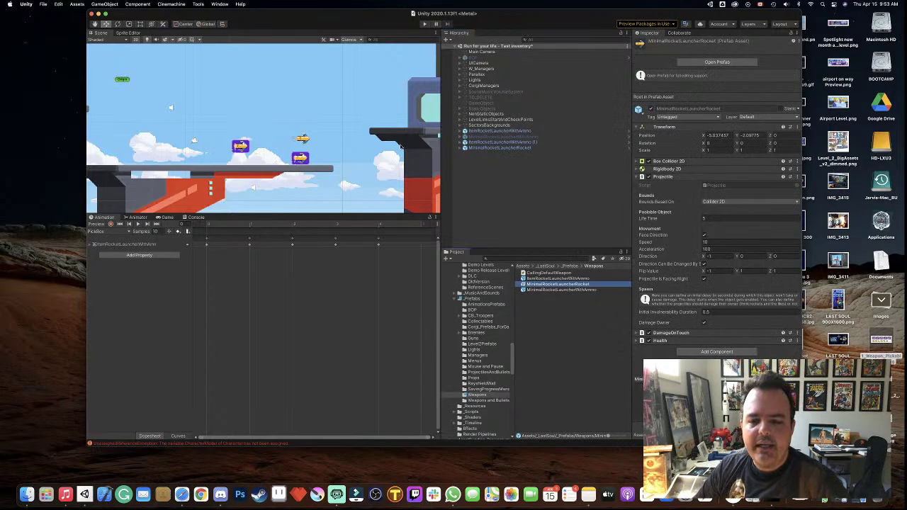
pyautogui.click(503, 142)
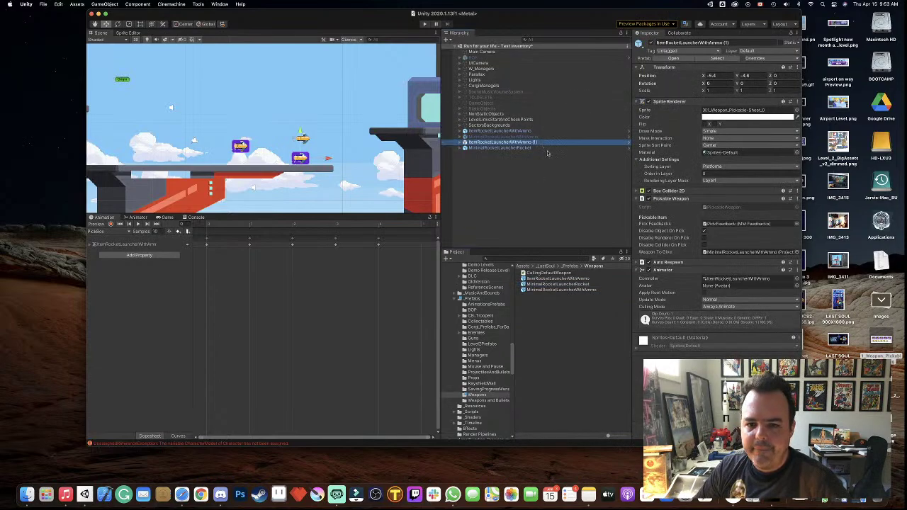
pyautogui.click(652, 44)
pyautogui.click(651, 43)
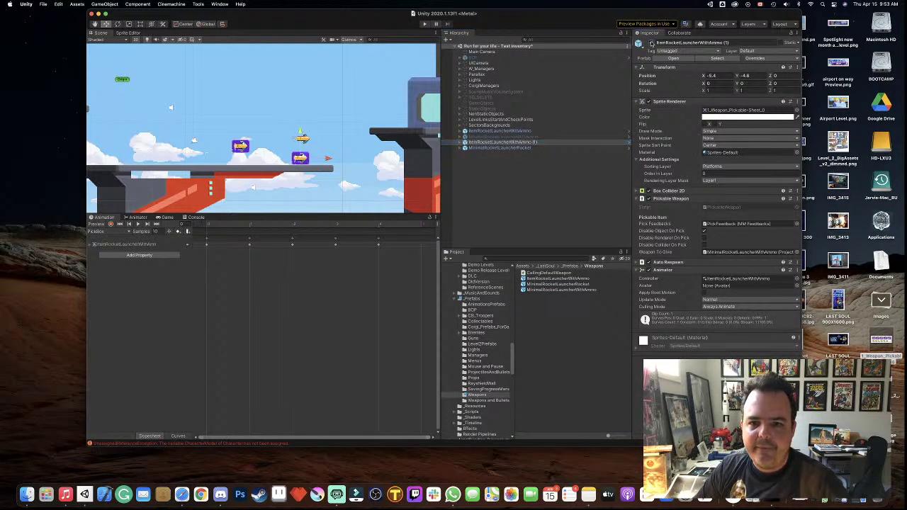
pyautogui.click(528, 148)
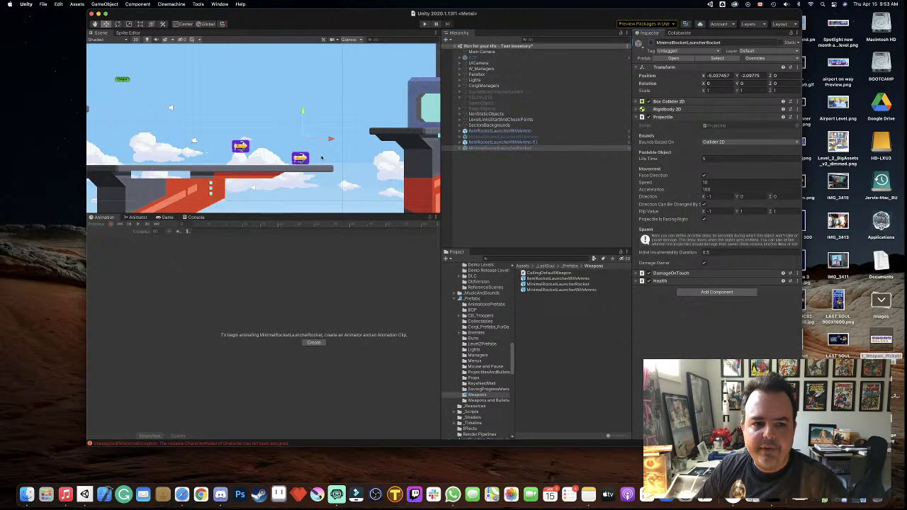
pyautogui.click(503, 143)
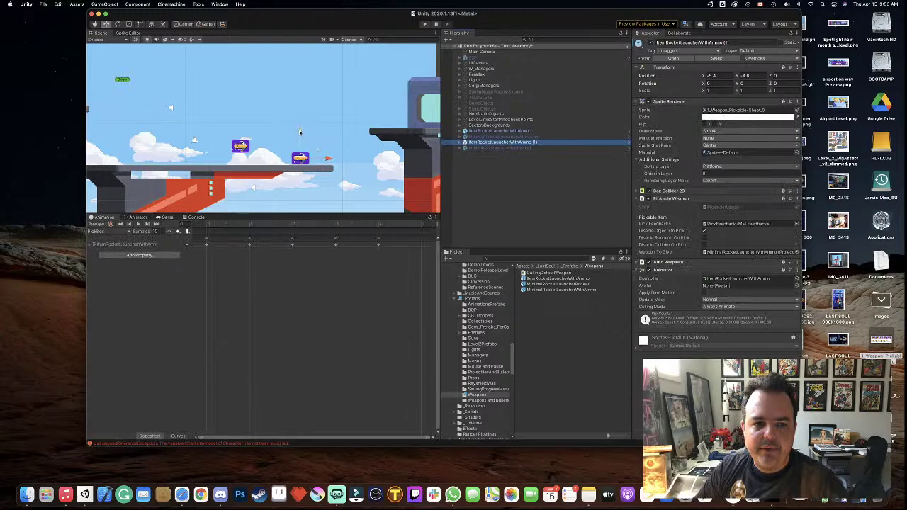
pyautogui.moveTo(299, 132); pyautogui.dragTo(299, 120)
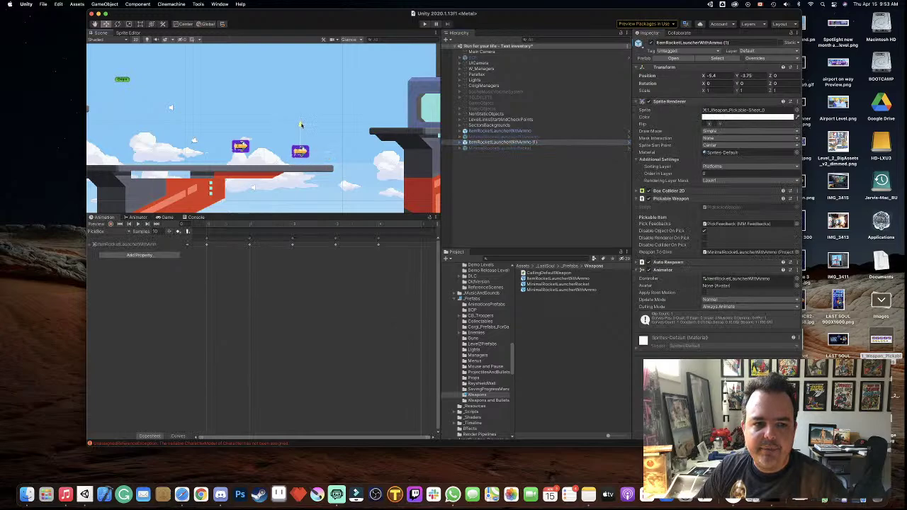
# - Play-test the level, walking the character right and left and firing, then stop the run
pyautogui.click(425, 24)
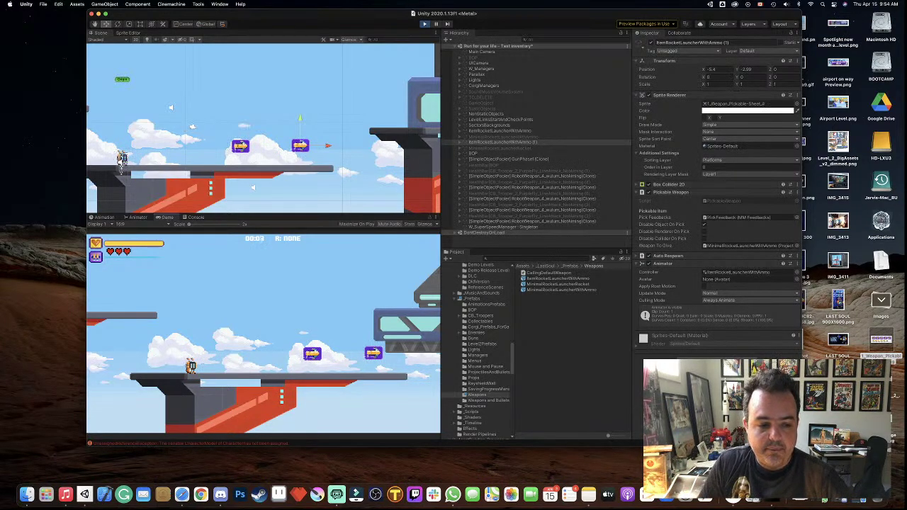
pyautogui.press('Right')
pyautogui.press('Right')
pyautogui.press('e')
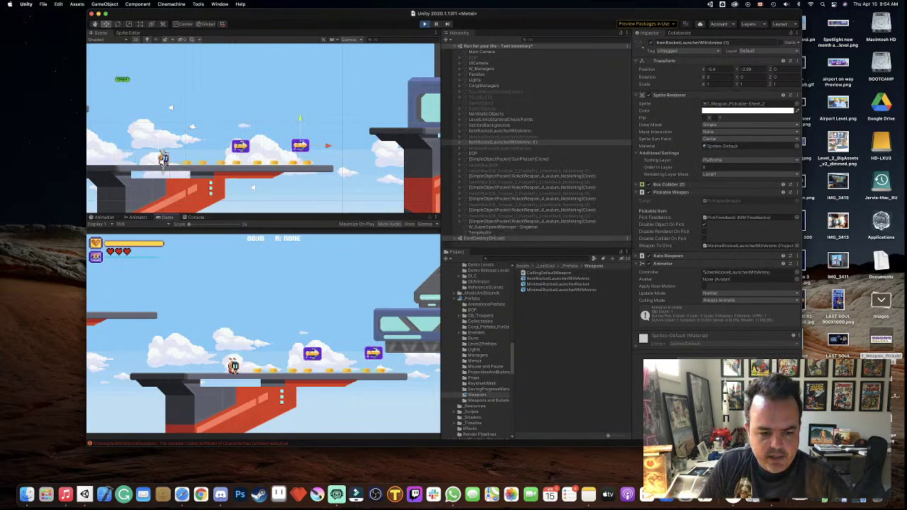
pyautogui.press('Right')
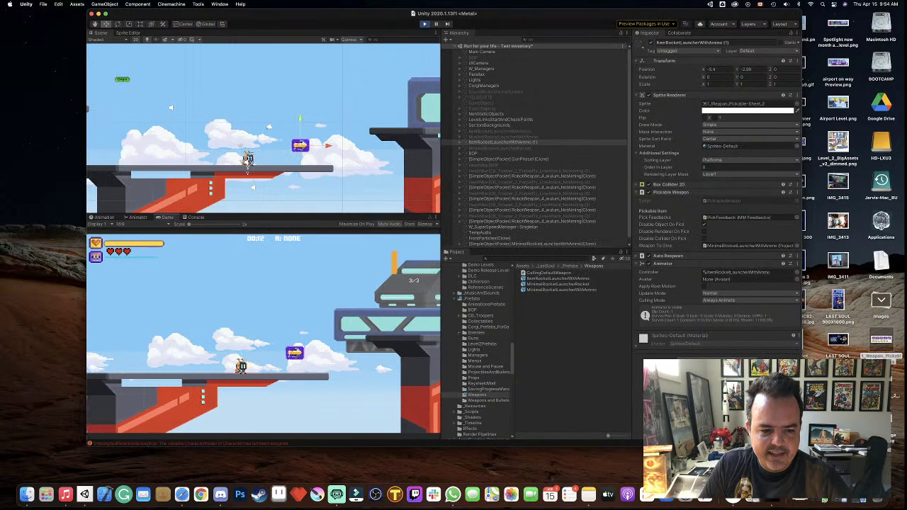
pyautogui.press('Left')
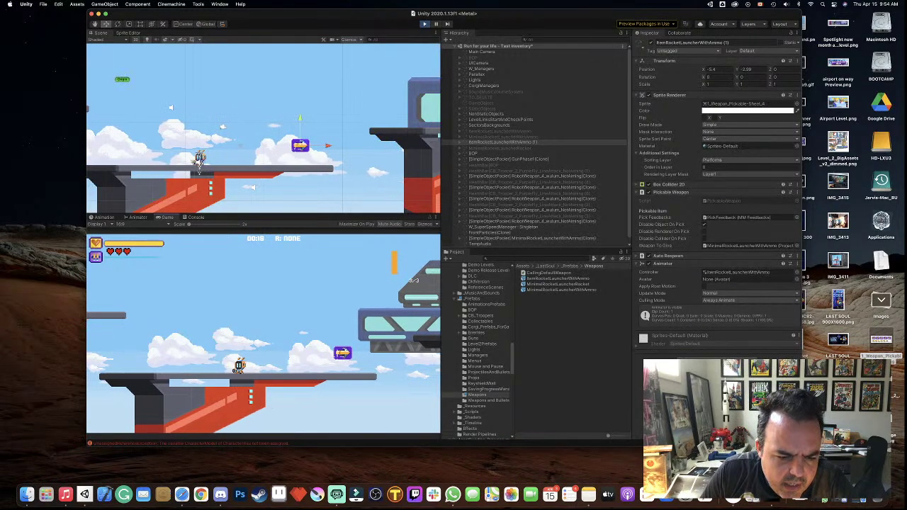
pyautogui.press('Left')
pyautogui.press('Right')
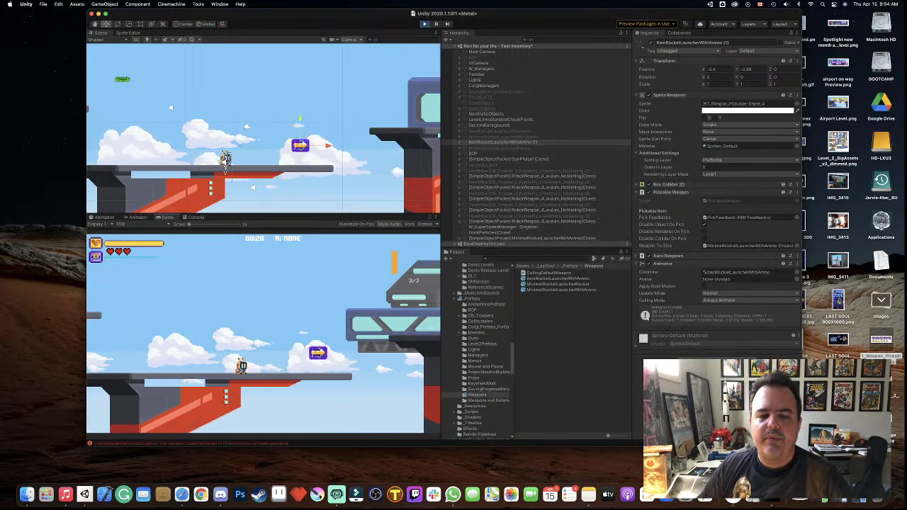
pyautogui.press('super+p')
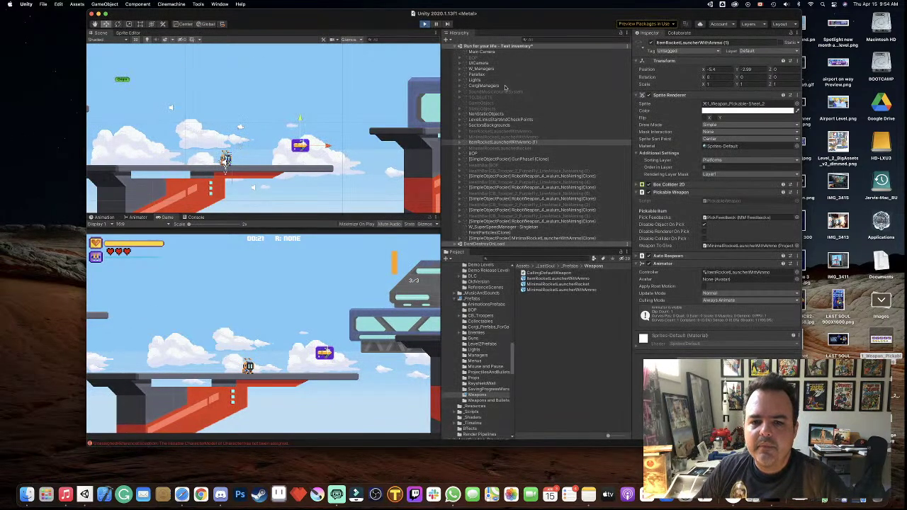
pyautogui.click(538, 137)
# - Give the ItemRocketLauncherWithAmmo prefab's sprite Sorting Layer Player and Order in Layer 1
pyautogui.click(540, 131)
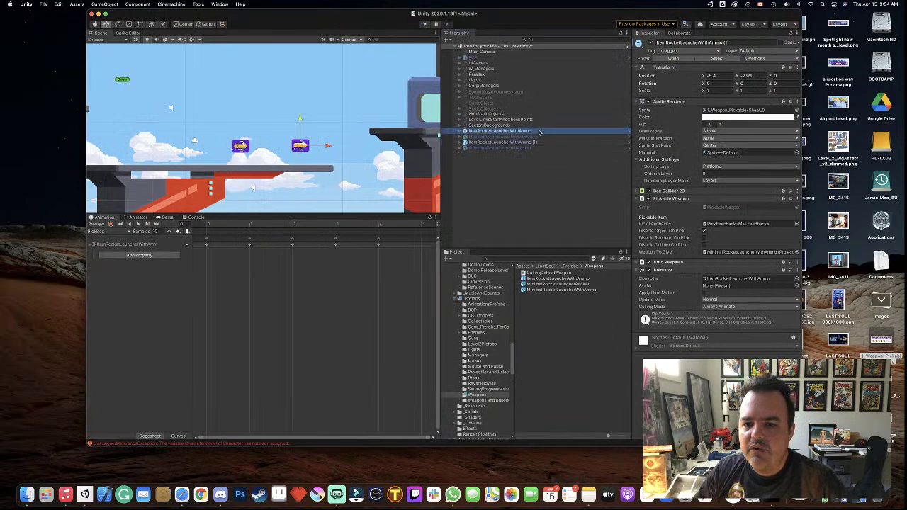
pyautogui.click(629, 131)
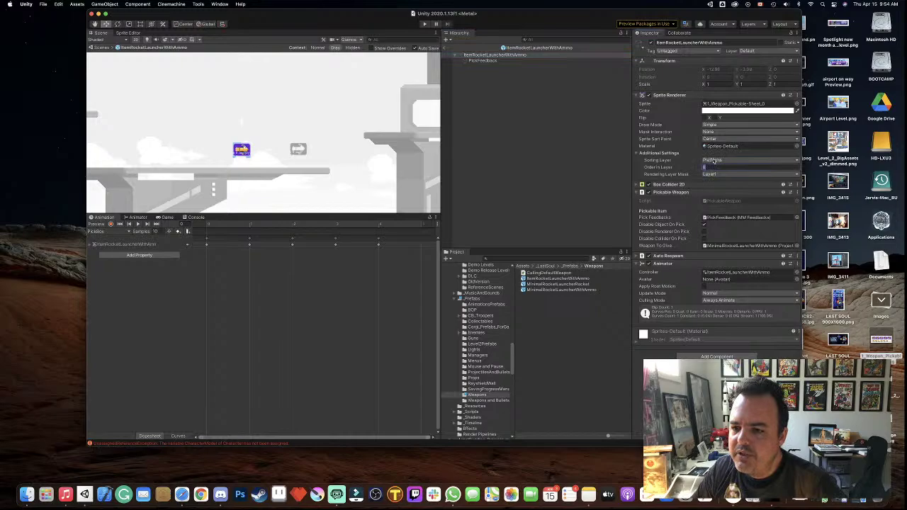
pyautogui.click(713, 161)
pyautogui.click(712, 173)
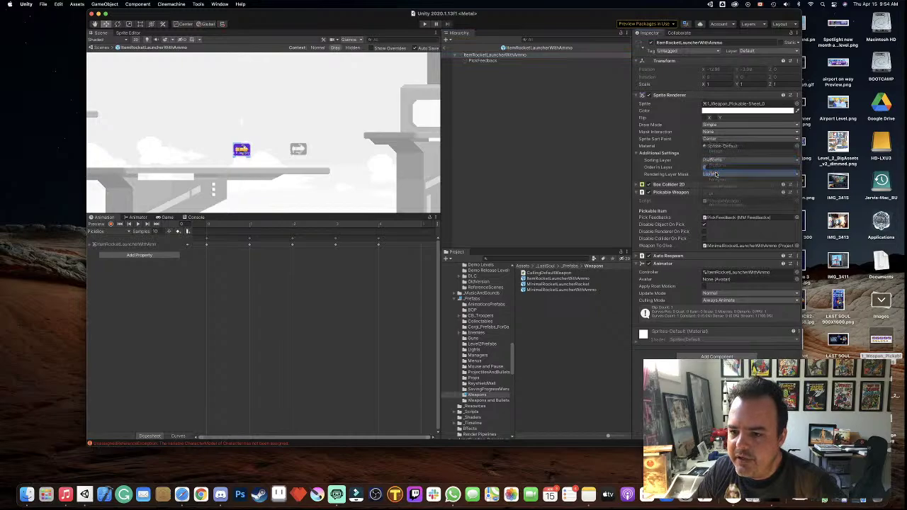
pyautogui.write('1')
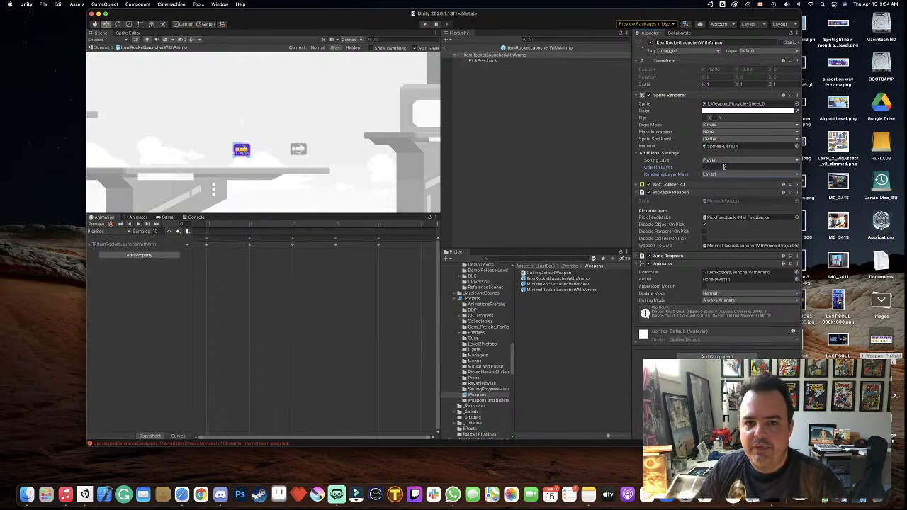
pyautogui.click(446, 48)
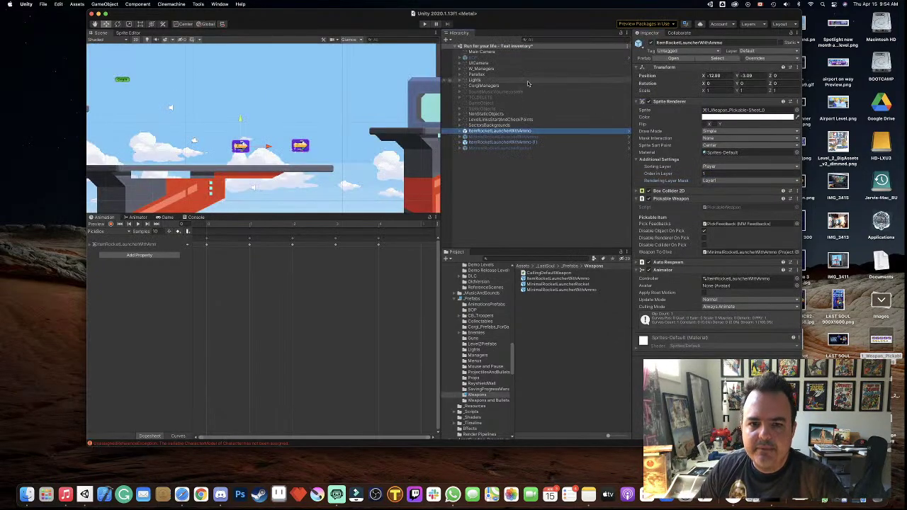
pyautogui.click(426, 24)
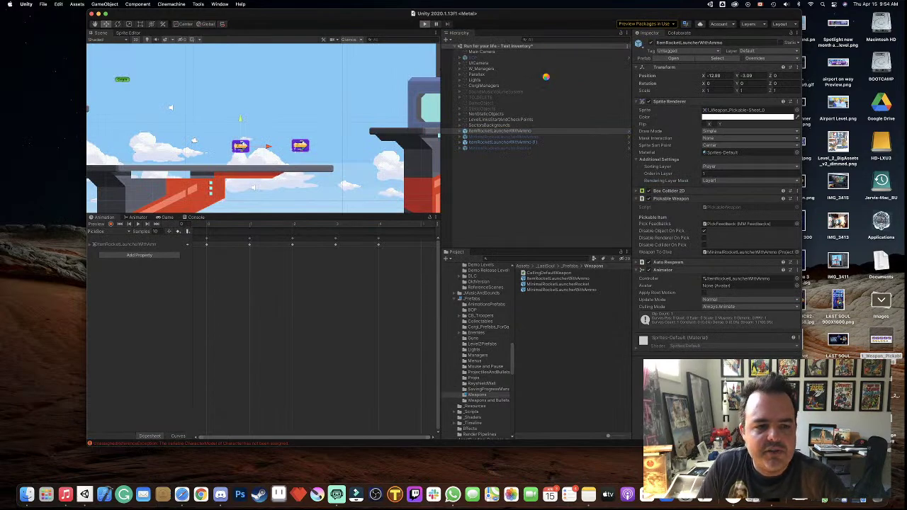
# - Walk the character right to grab the rocket launcher, inspect BOP, then stop the run
pyautogui.press('Right')
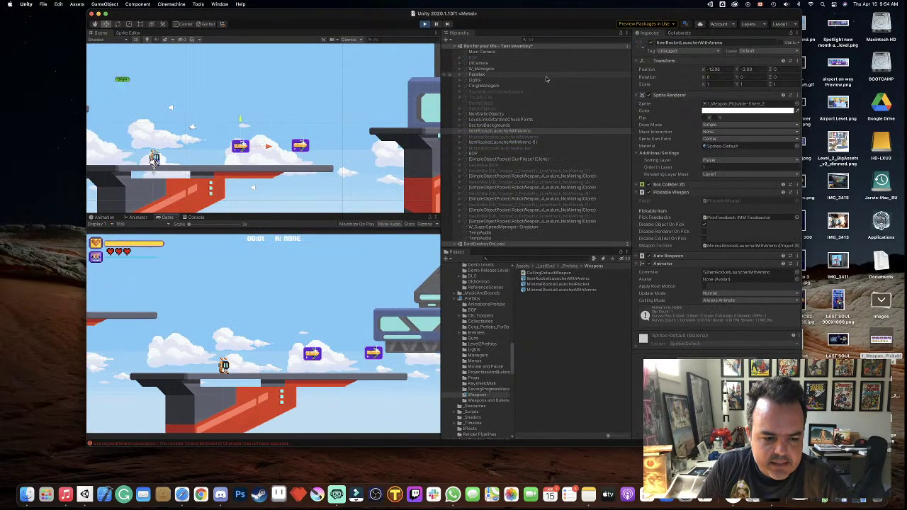
pyautogui.press('Right')
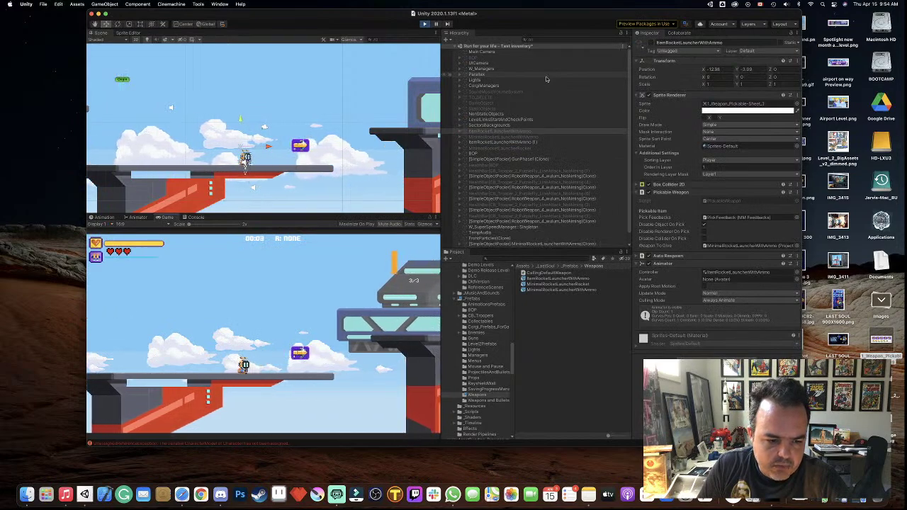
pyautogui.press('Left')
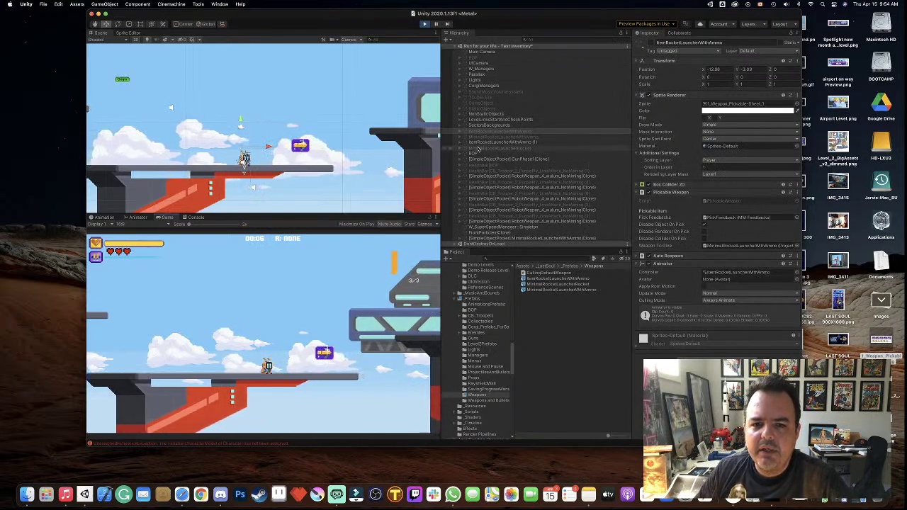
pyautogui.click(474, 153)
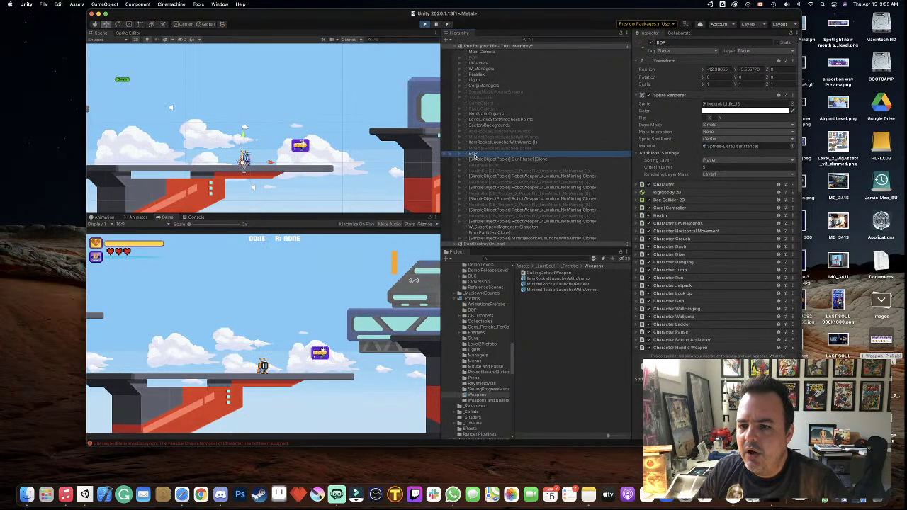
pyautogui.click(425, 24)
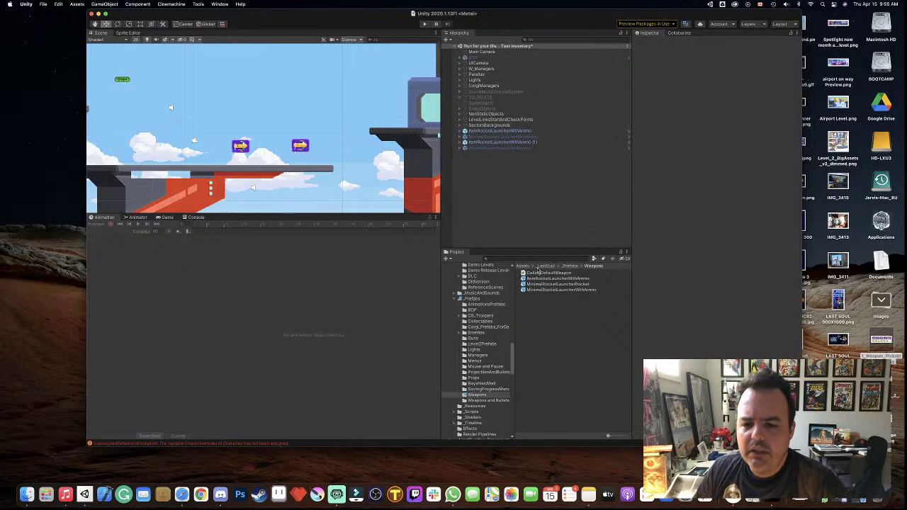
# - Change the ItemRocketLauncherWithAmmo prefab sprite's Order in Layer to 10 and start Play mode
pyautogui.click(628, 131)
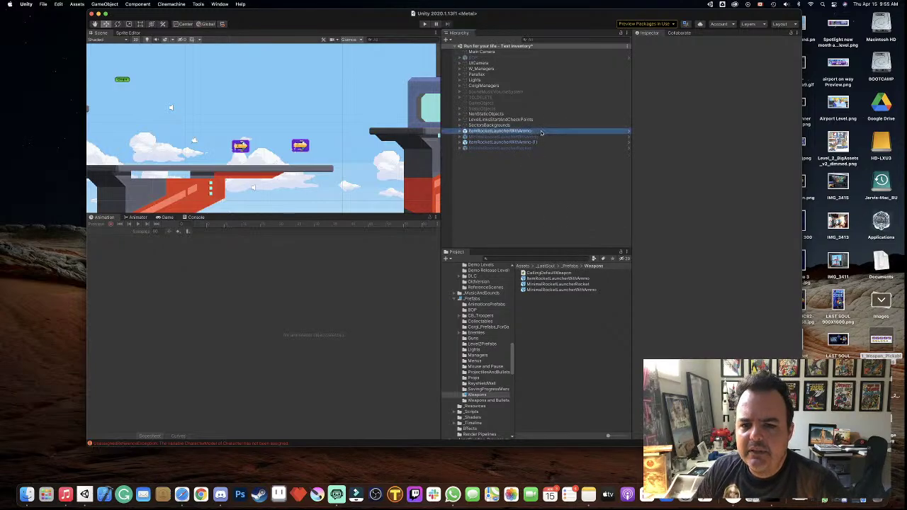
pyautogui.click(629, 132)
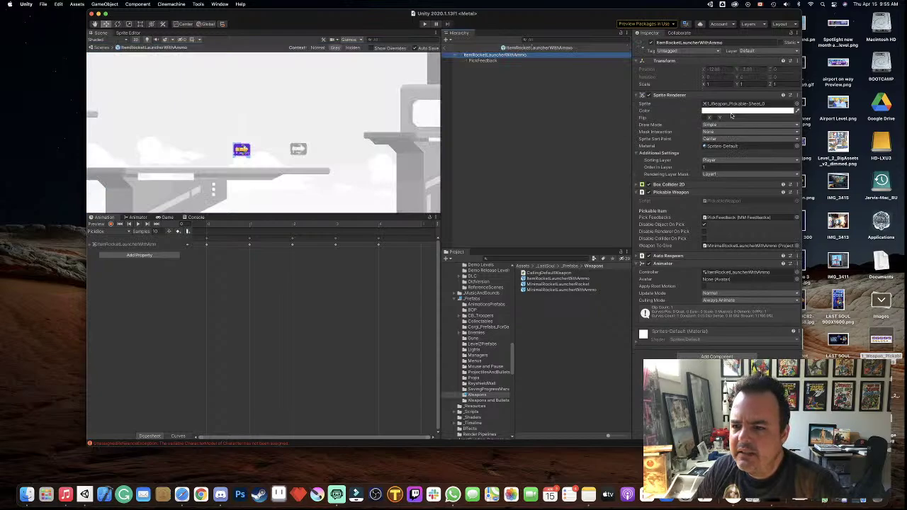
pyautogui.click(708, 168)
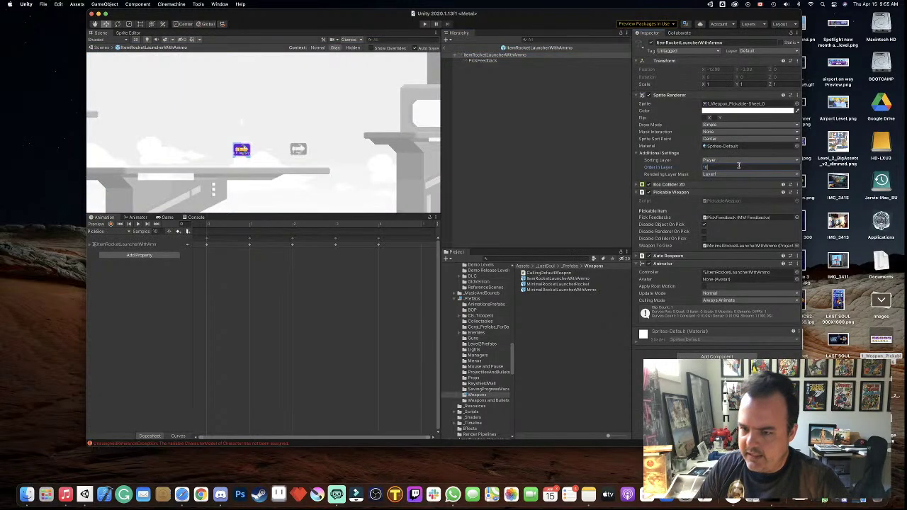
pyautogui.write('0')
pyautogui.press('Tab')
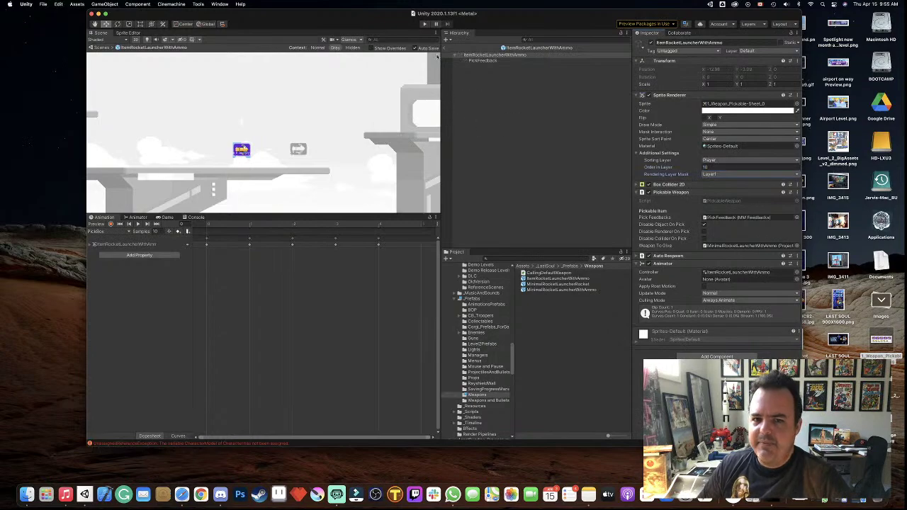
pyautogui.click(425, 24)
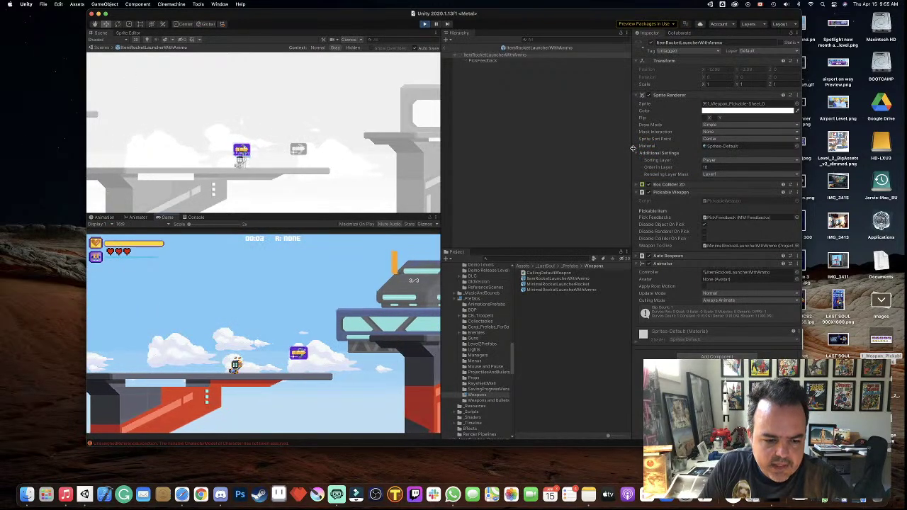
# - Walk the character right to pick up the rocket launcher
pyautogui.press('Right')
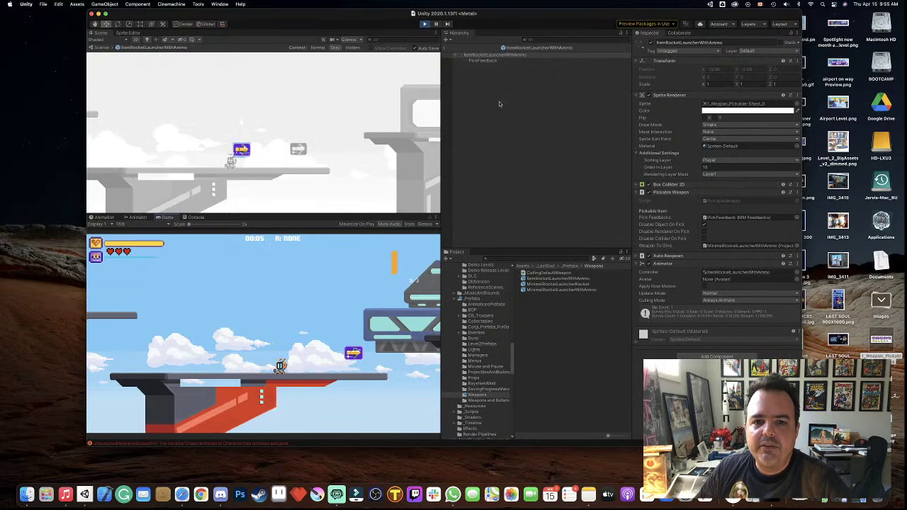
pyautogui.click(454, 55)
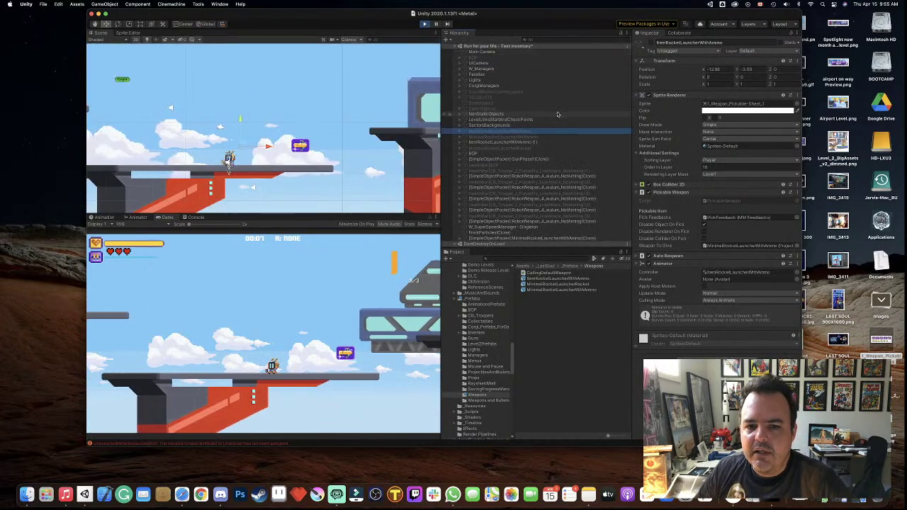
pyautogui.press('Right')
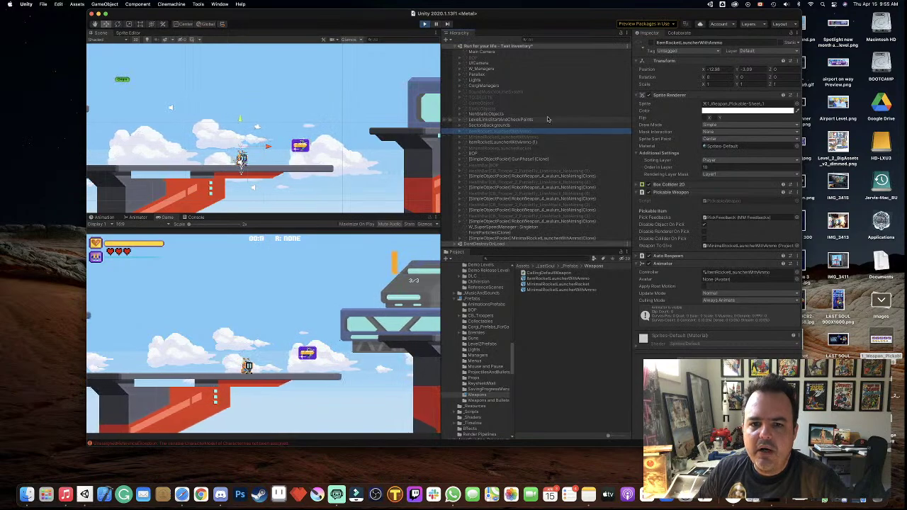
# - Inspect RocketLauncher under BOP > Attachment > MinimalRocketLauncherWithAmmo(Clone), then stop the game
pyautogui.click(473, 153)
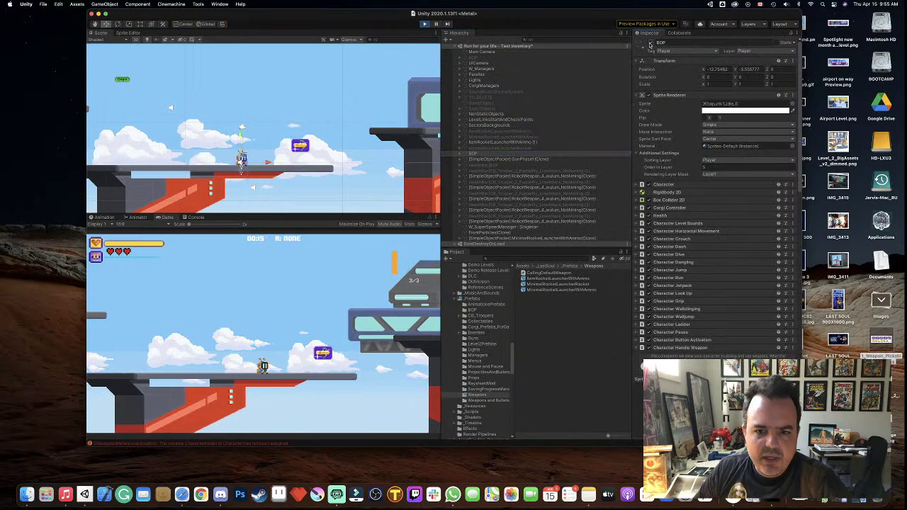
pyautogui.click(459, 154)
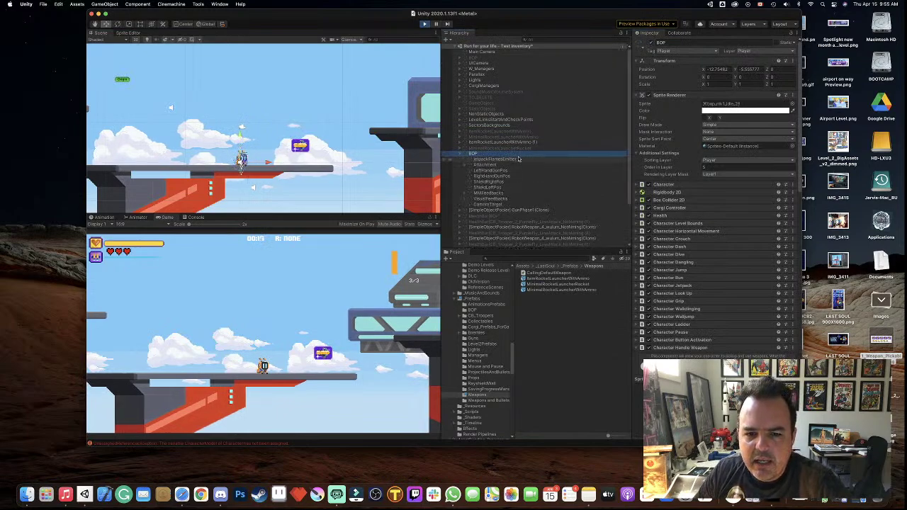
pyautogui.click(469, 165)
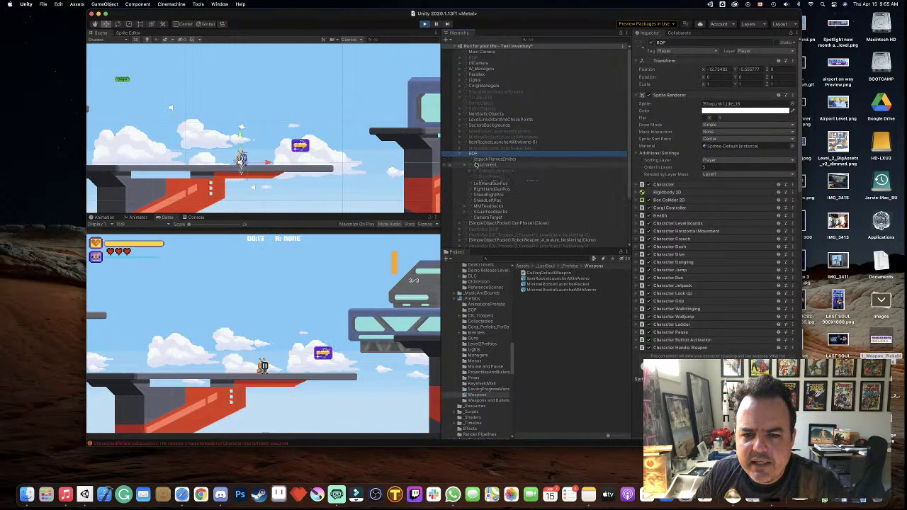
pyautogui.click(521, 182)
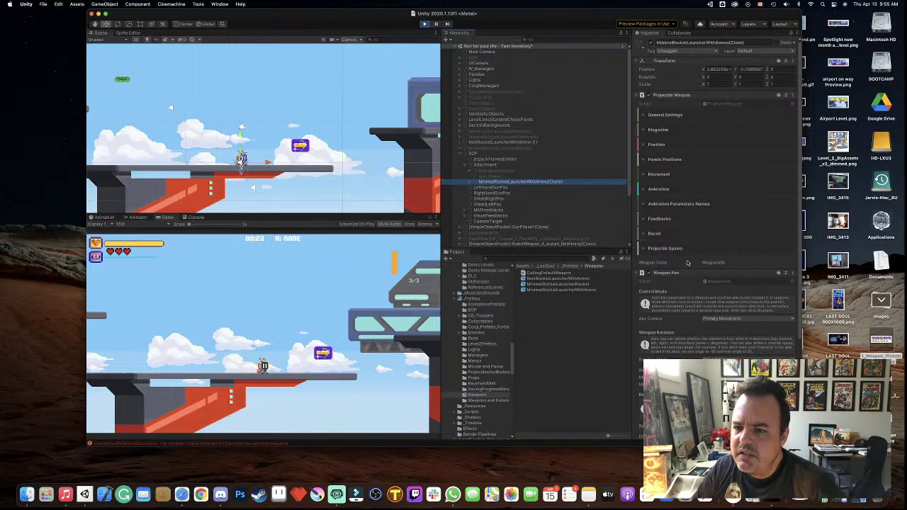
pyautogui.scroll(-2, 691, 239)
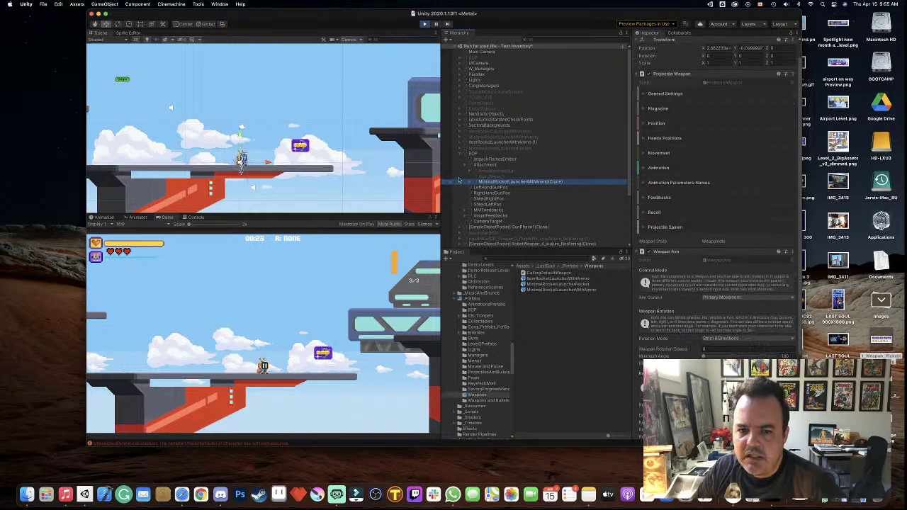
pyautogui.click(470, 182)
pyautogui.click(496, 188)
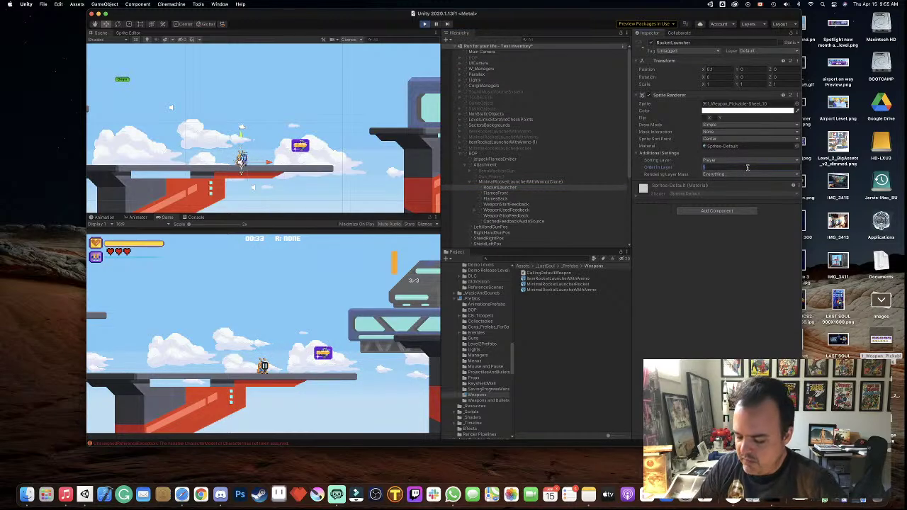
pyautogui.click(425, 24)
pyautogui.click(528, 132)
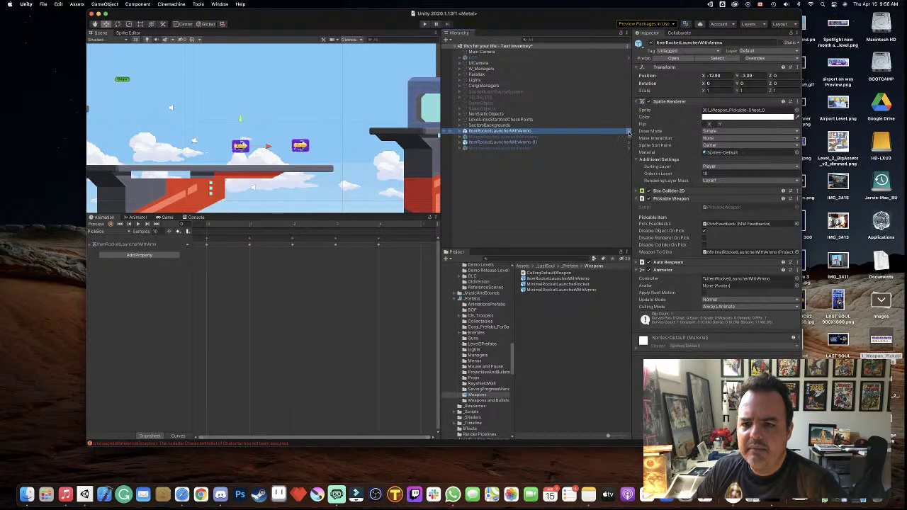
# - Set the ItemRocketLauncherWithAmmo pickup sprite's Order in Layer back to 1
pyautogui.click(628, 131)
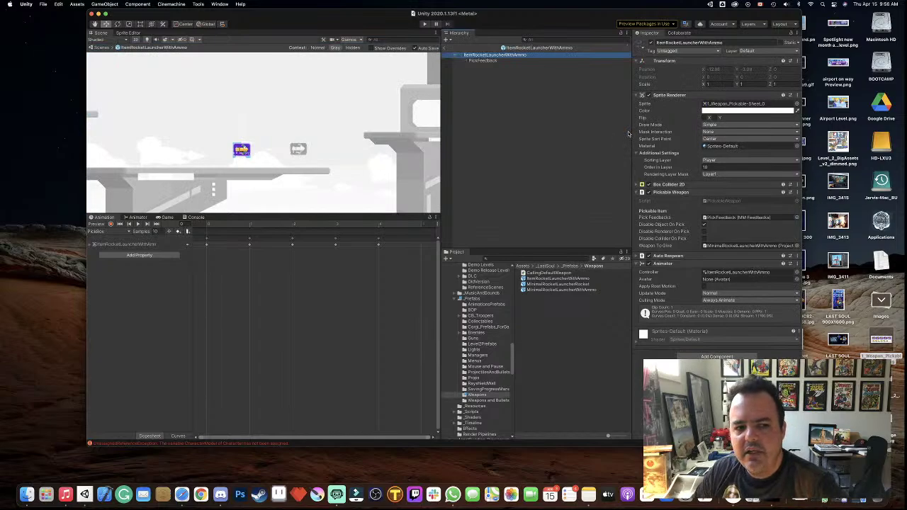
pyautogui.click(716, 167)
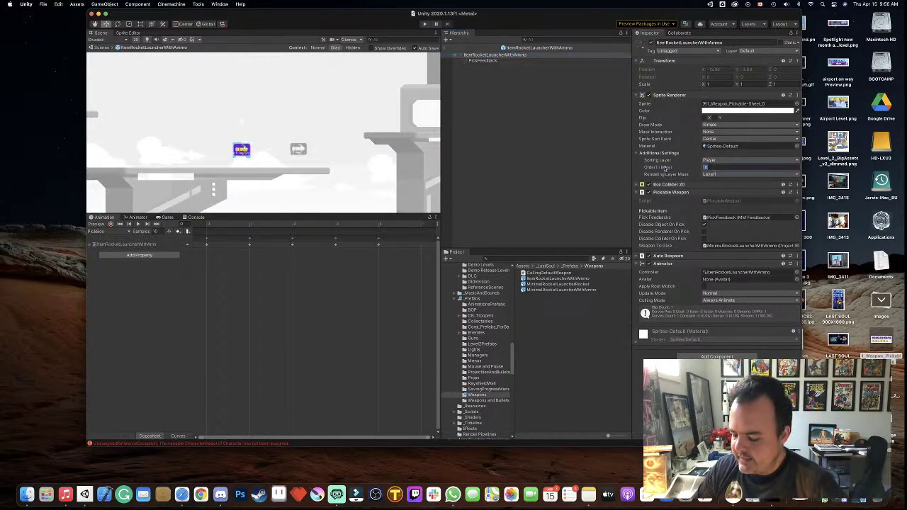
pyautogui.write('1')
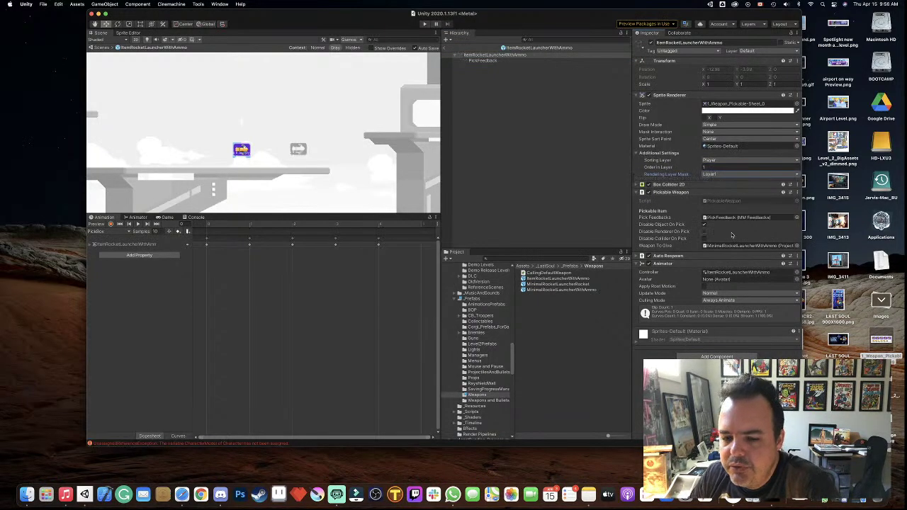
# - Give the RocketLauncher sprite in MinimalRocketLauncherWithAmmo Order in Layer 10, then start Play mode
pyautogui.click(574, 285)
pyautogui.click(575, 290)
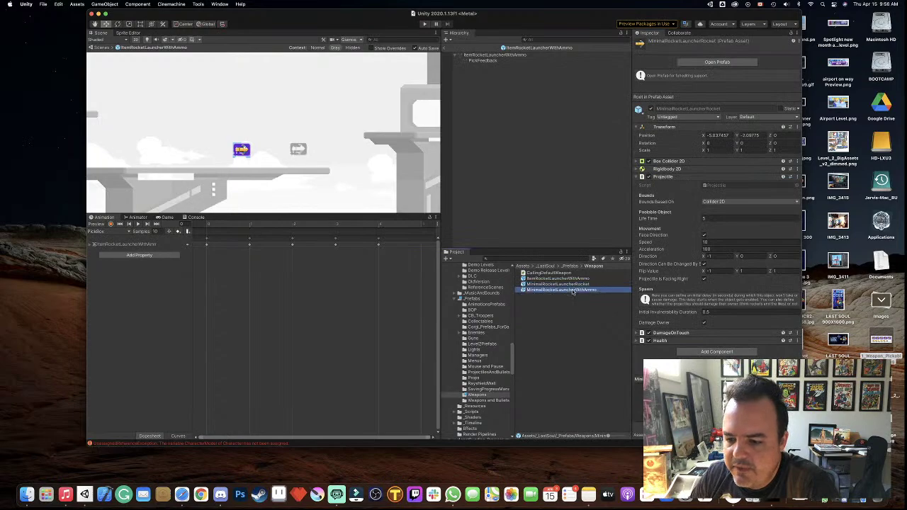
pyautogui.click(714, 62)
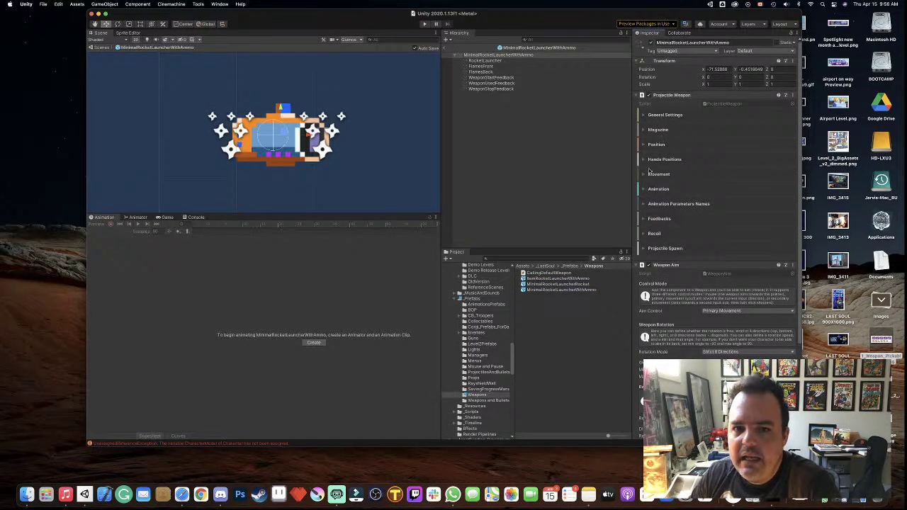
pyautogui.click(485, 60)
pyautogui.click(704, 168)
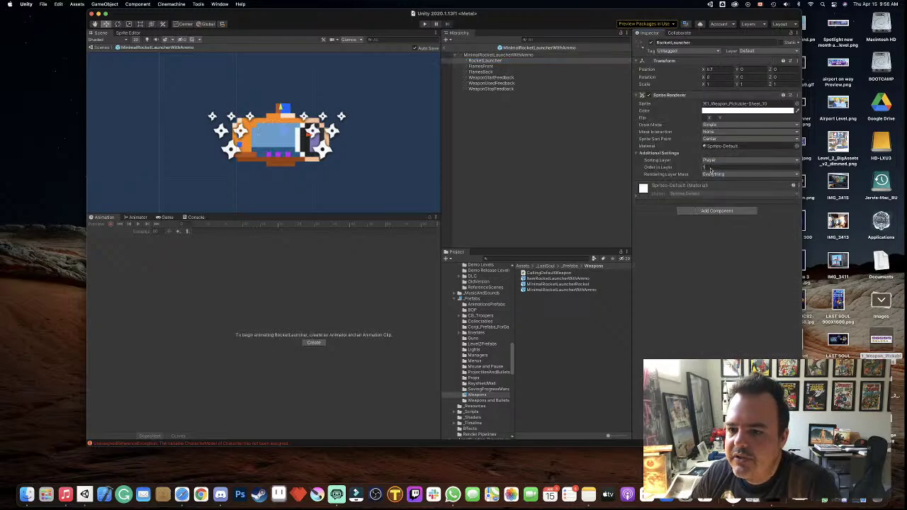
pyautogui.write('0')
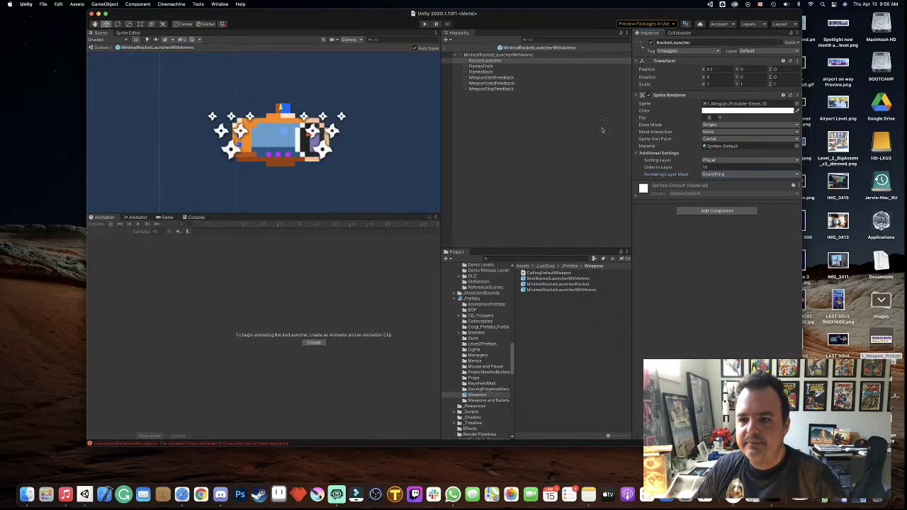
pyautogui.click(425, 25)
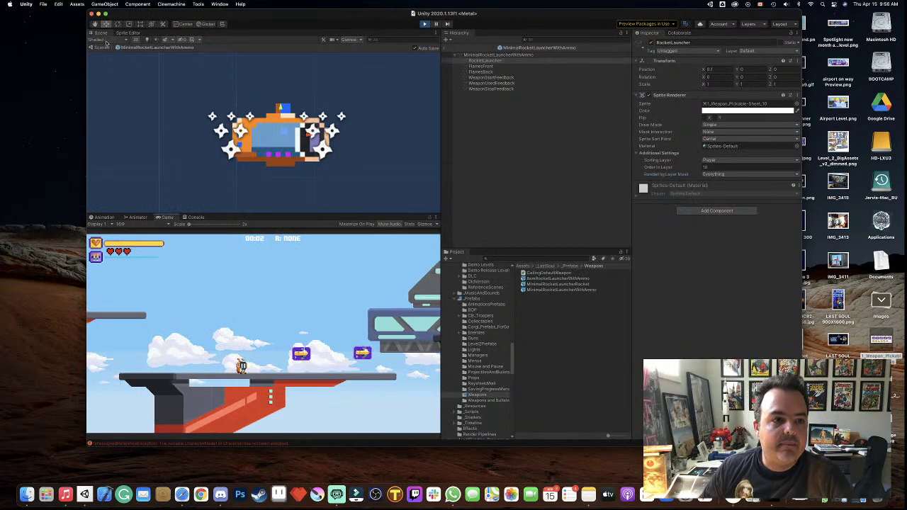
# - Restart the test run, pick up the rocket launcher, and fire rockets along the platform
pyautogui.click(445, 47)
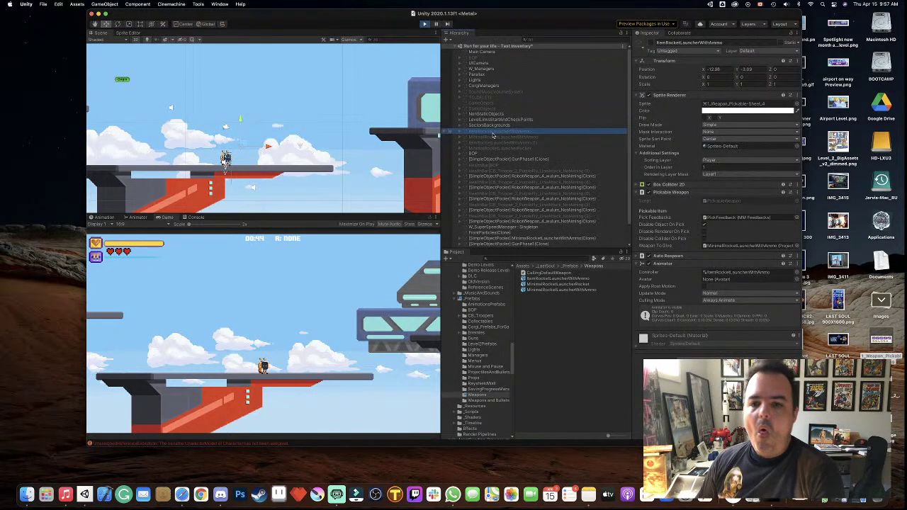
pyautogui.click(424, 24)
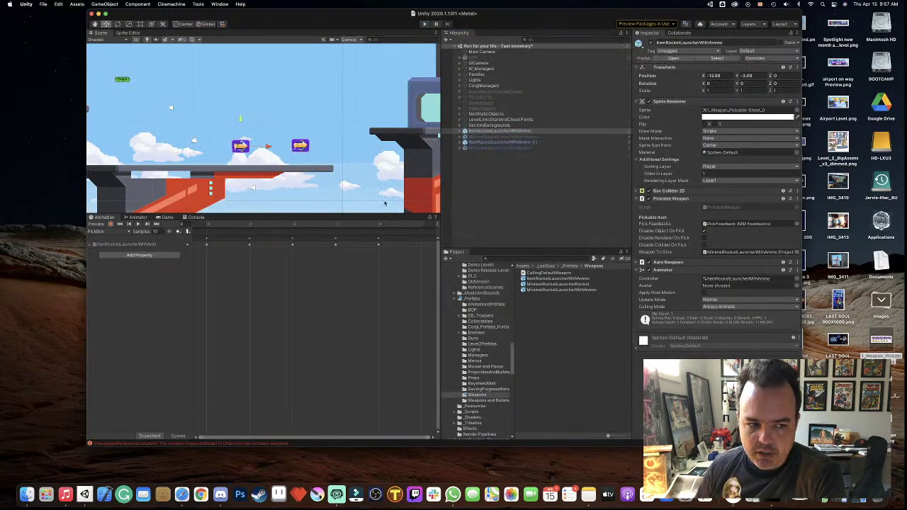
pyautogui.click(425, 25)
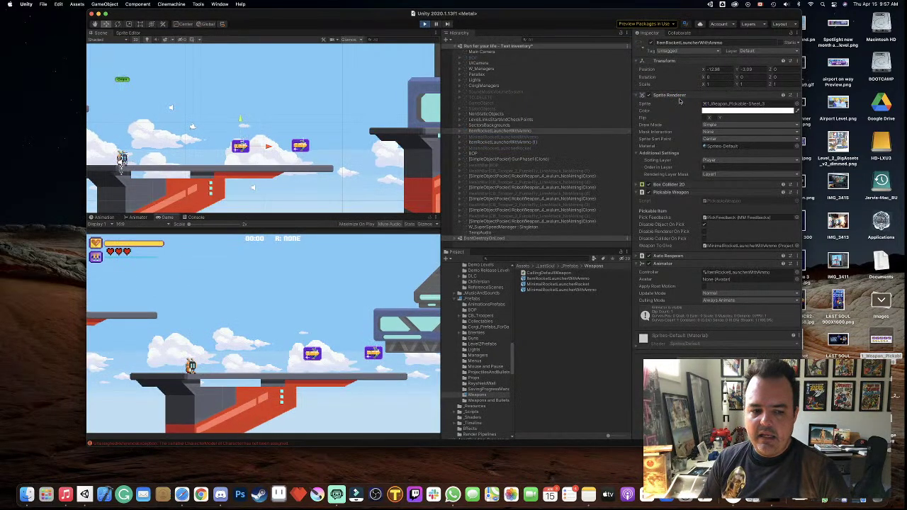
pyautogui.press('Right')
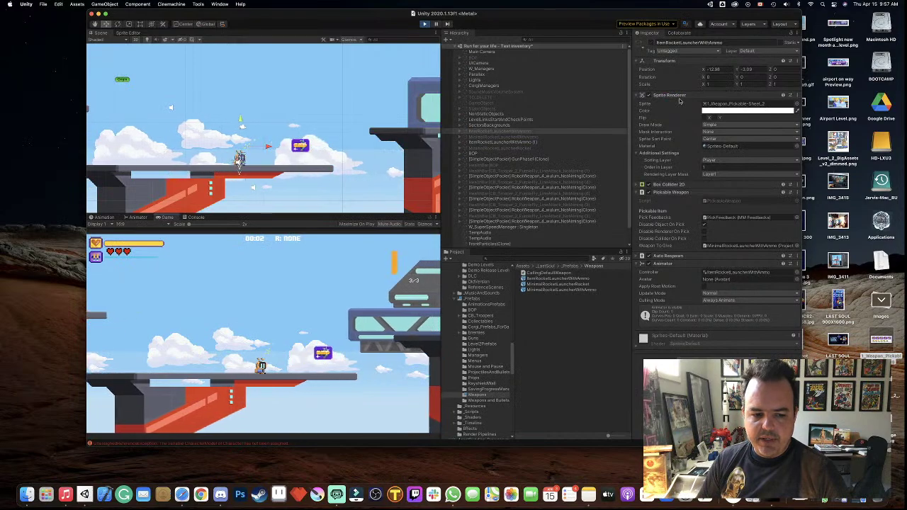
pyautogui.press('e')
pyautogui.press('e')
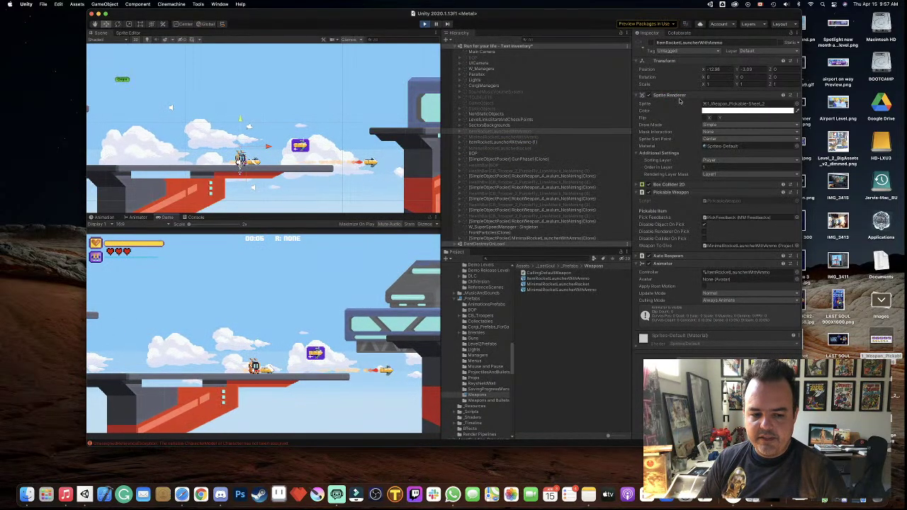
pyautogui.press('e')
pyautogui.press('Right')
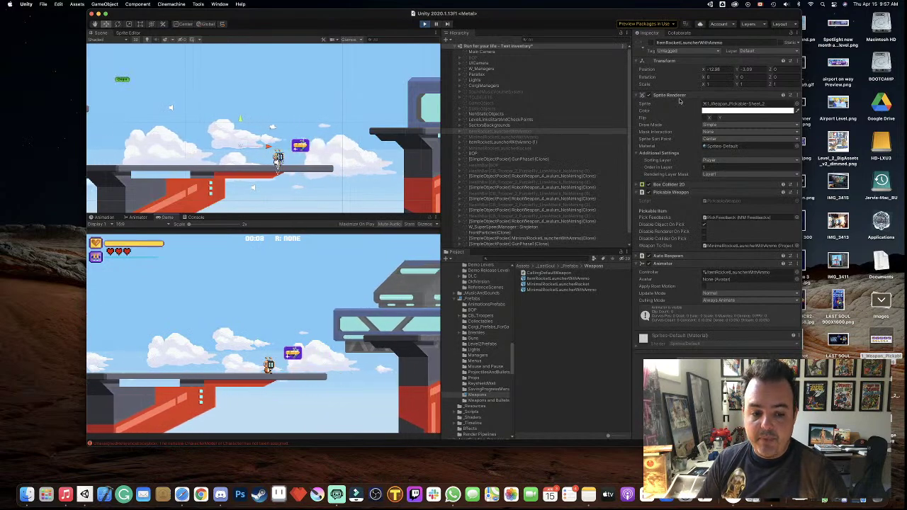
pyautogui.press('Left')
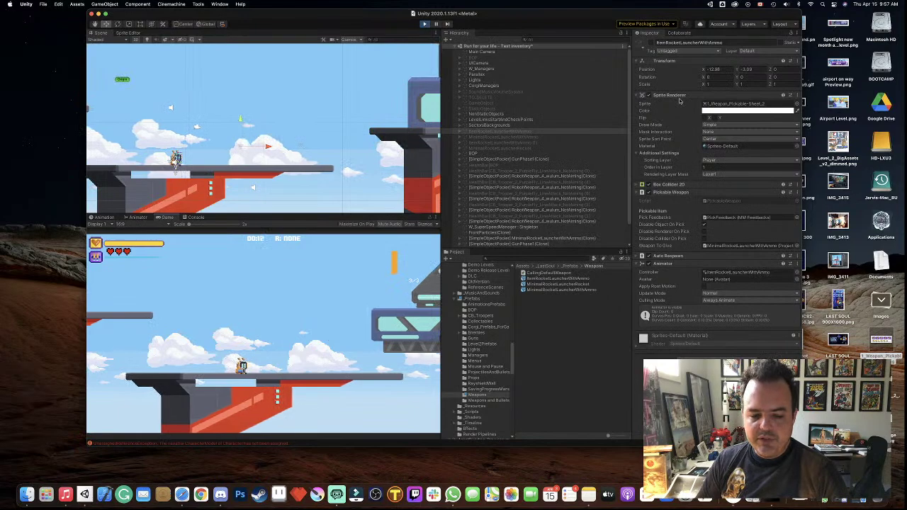
pyautogui.press('Right')
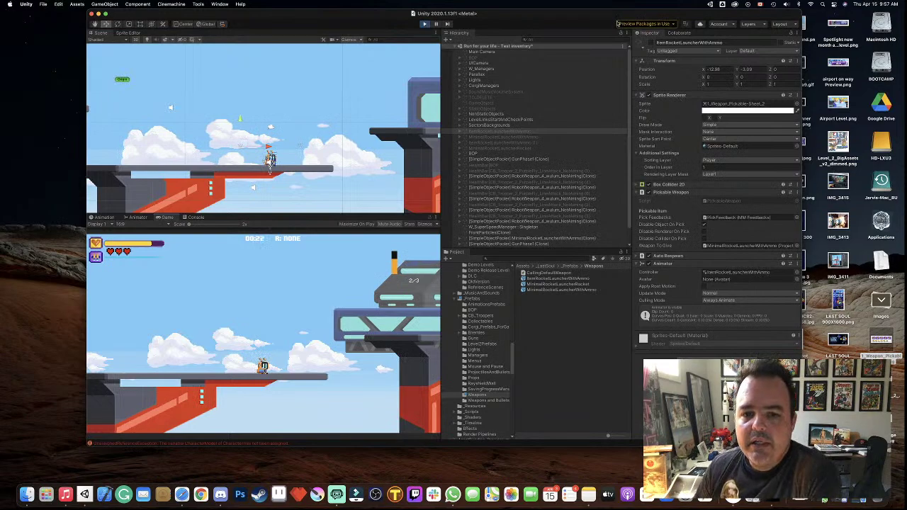
# - Stop the game, open the MinimalRocketLauncherRocket prefab, and set its Tag to MainWeapon
pyautogui.click(426, 25)
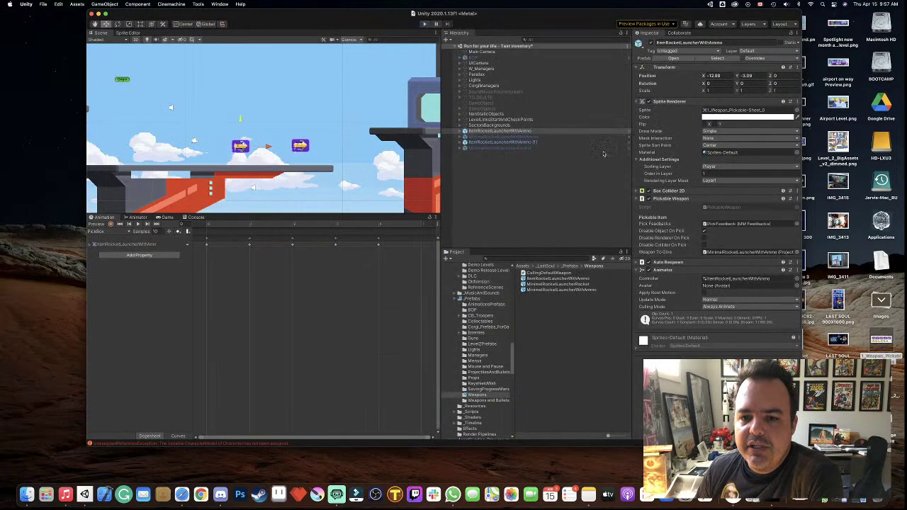
pyautogui.click(557, 290)
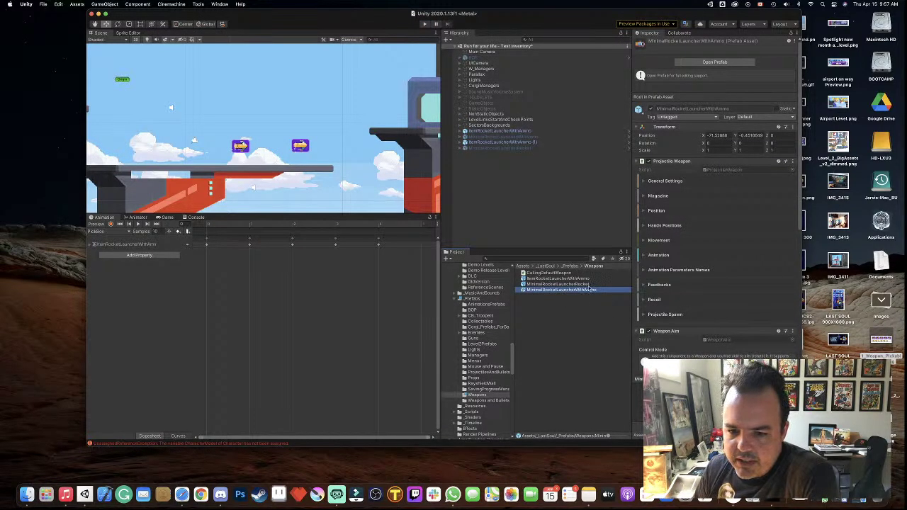
pyautogui.click(588, 284)
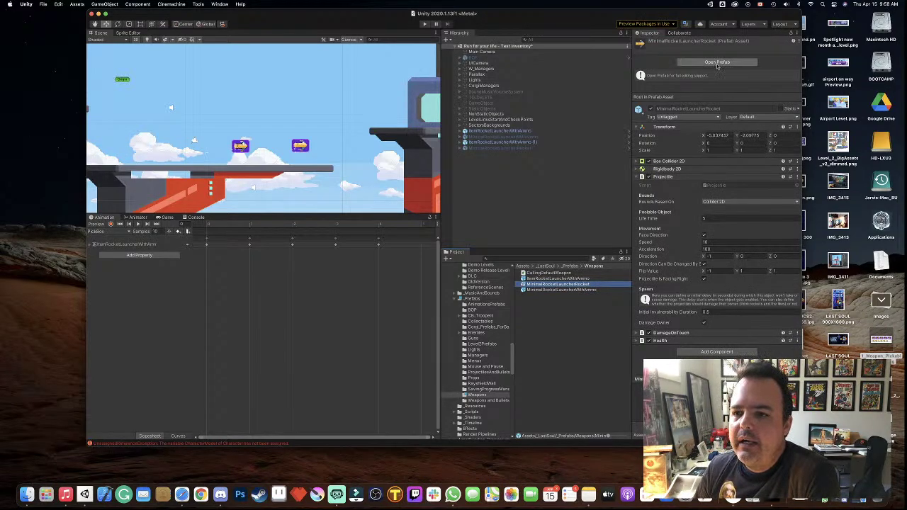
pyautogui.click(717, 62)
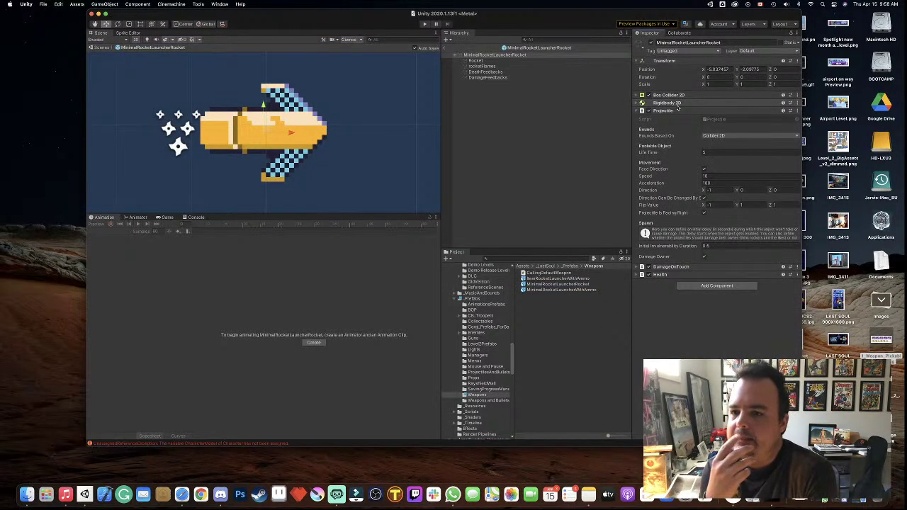
pyautogui.click(692, 53)
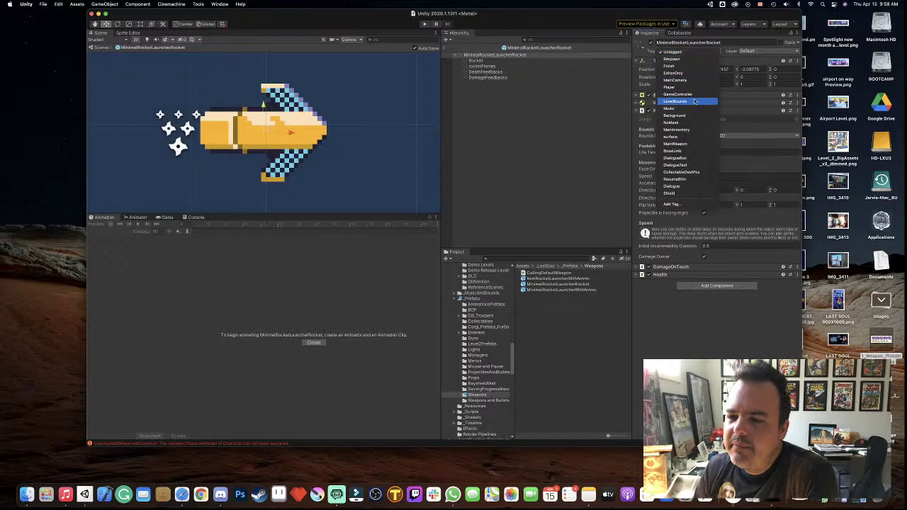
pyautogui.click(685, 144)
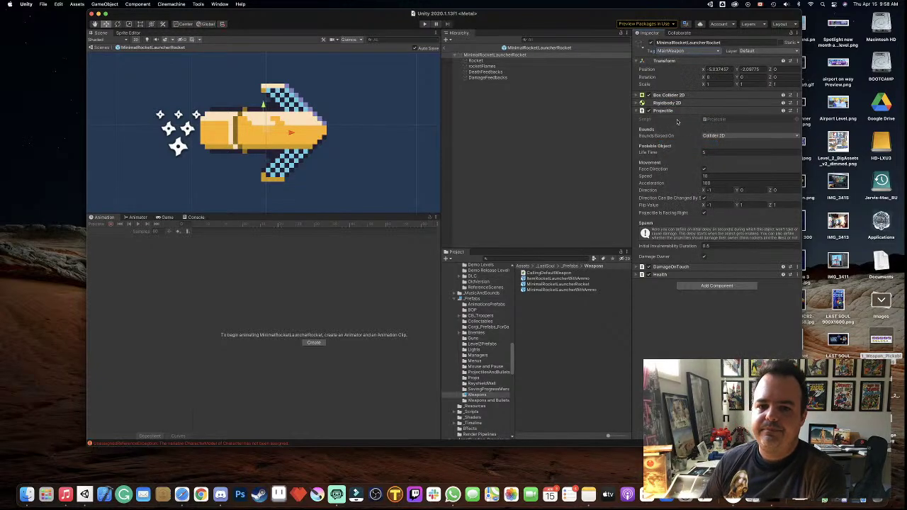
# - Start a test run, jump to grab the rocket launcher, fire rockets with E and R, then pause
pyautogui.click(424, 24)
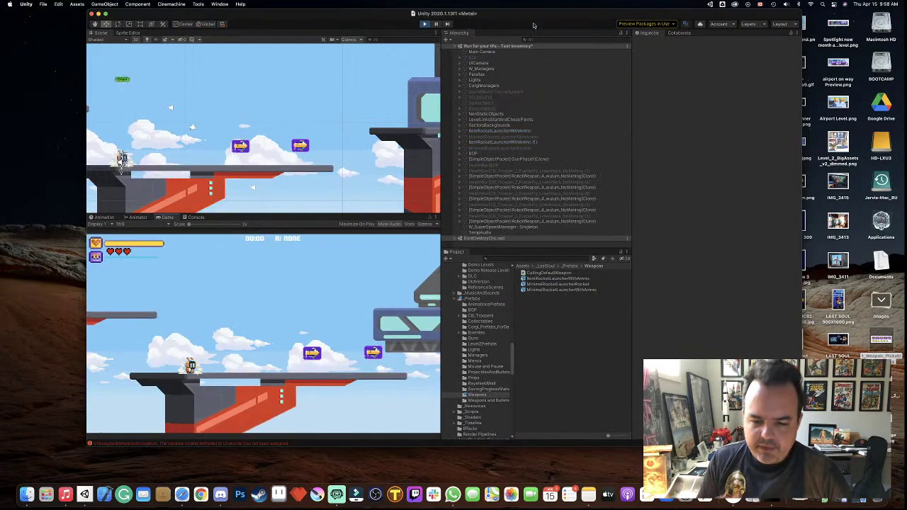
pyautogui.press('Right')
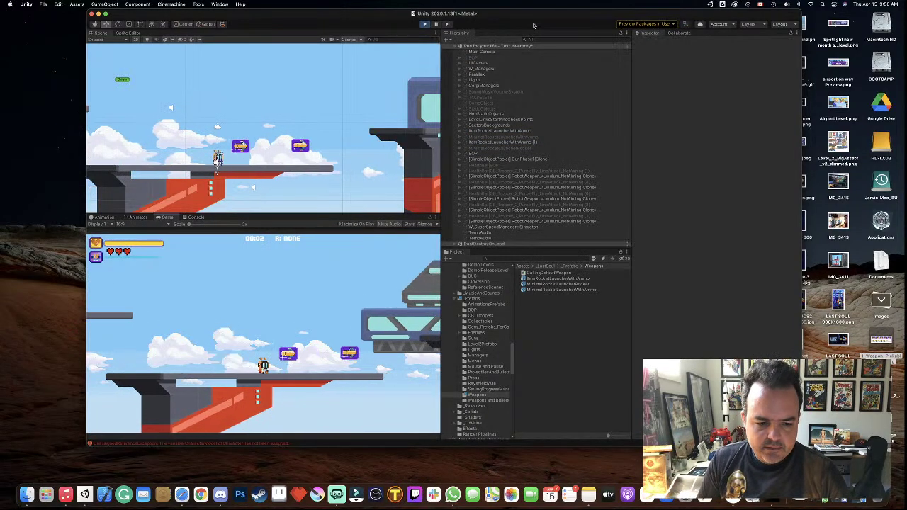
pyautogui.press('space')
pyautogui.press('Right')
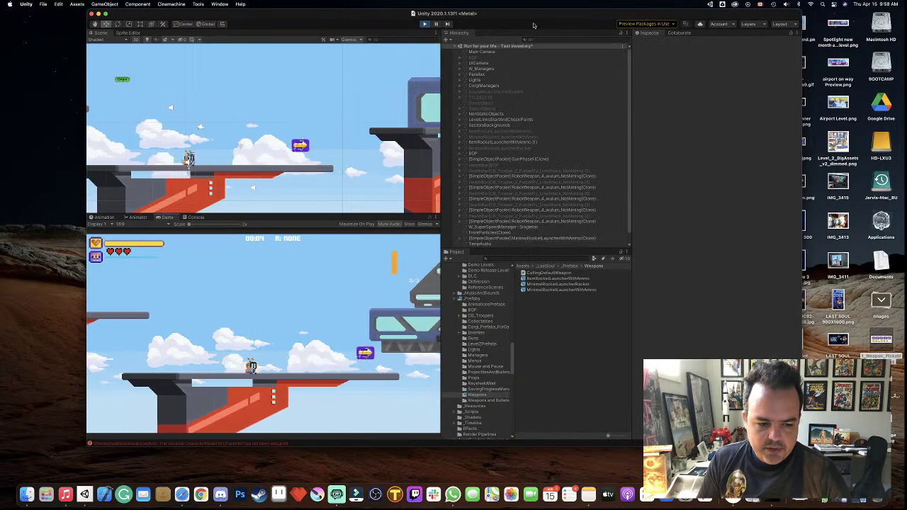
pyautogui.press('e')
pyautogui.press('Right')
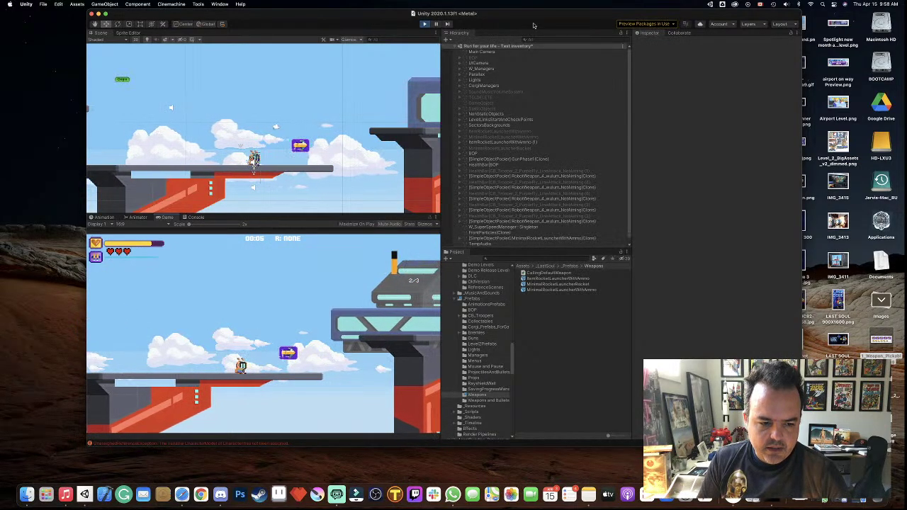
pyautogui.press('r')
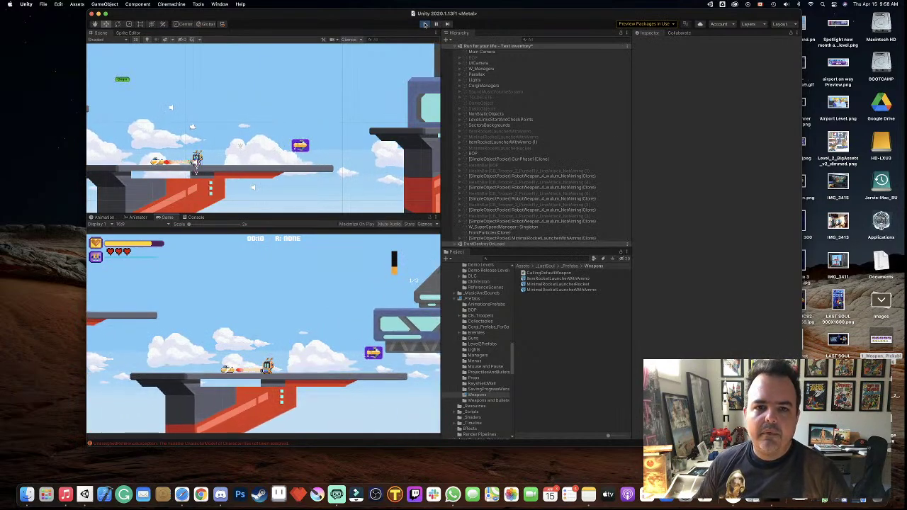
pyautogui.click(436, 24)
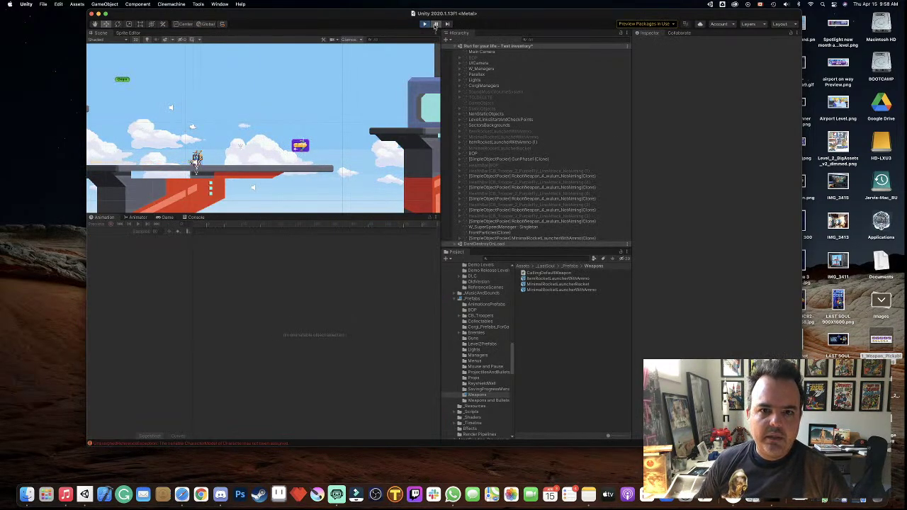
pyautogui.click(166, 217)
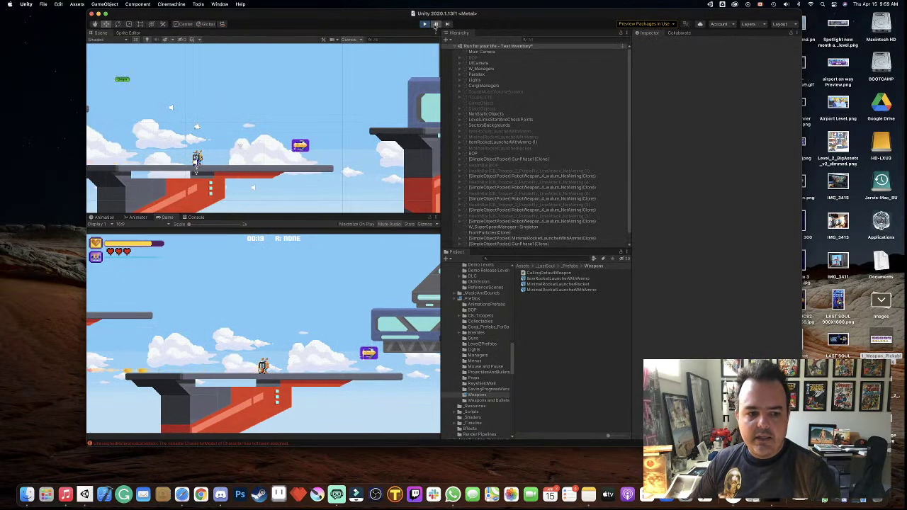
# - Select the fired Rocket, then MachineGunBullet 1, to compare their projectile settings
pyautogui.scroll(-3, 243, 192)
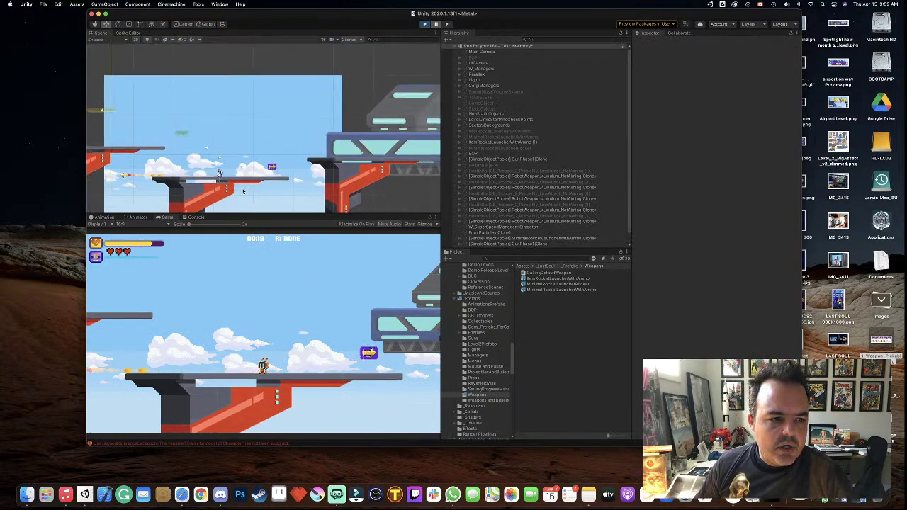
pyautogui.hscroll(-5, 233, 181)
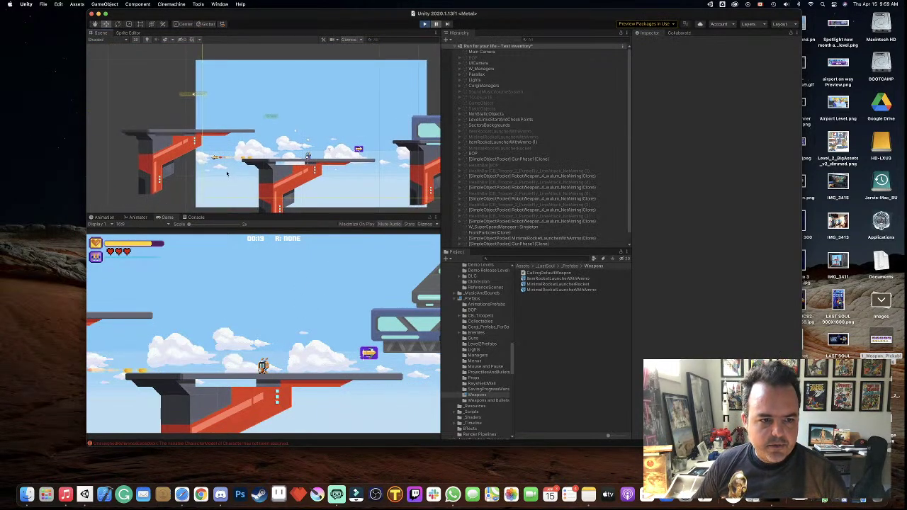
pyautogui.scroll(3, 227, 173)
pyautogui.scroll(2, 227, 172)
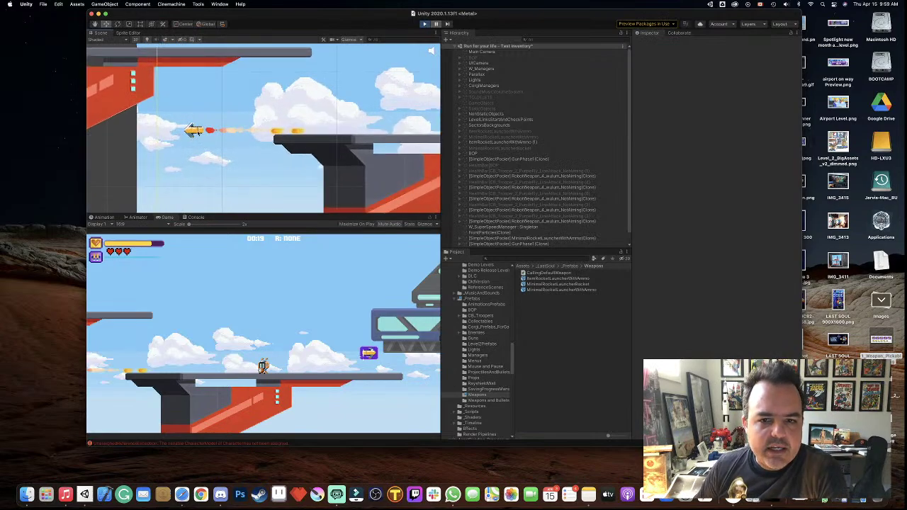
pyautogui.click(198, 132)
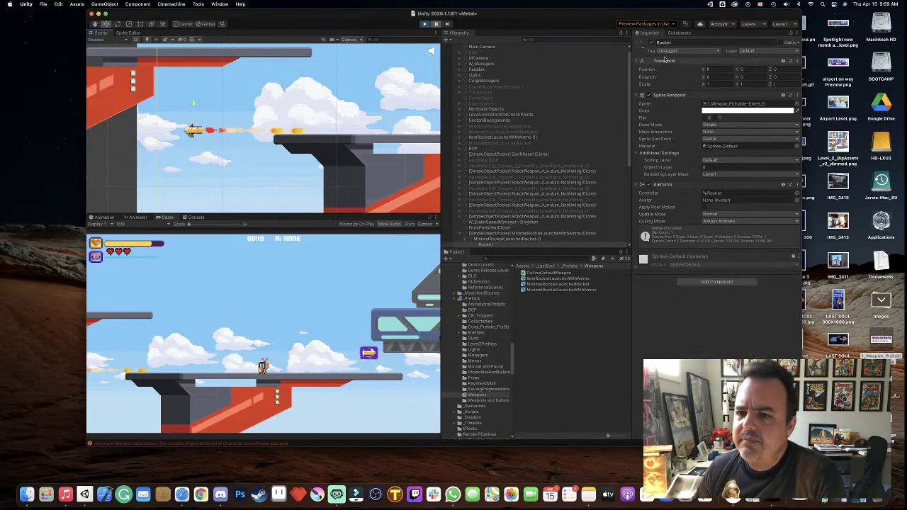
pyautogui.click(298, 133)
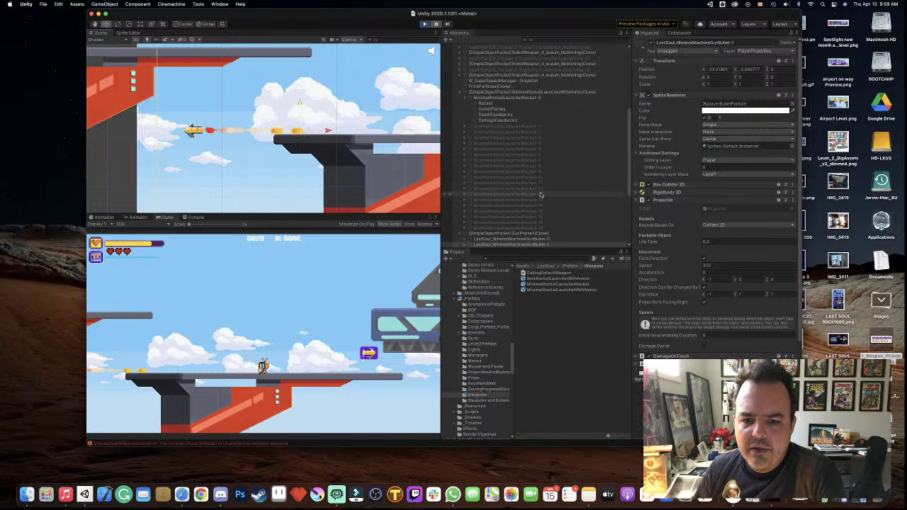
pyautogui.scroll(-3, 555, 183)
pyautogui.scroll(-5, 555, 183)
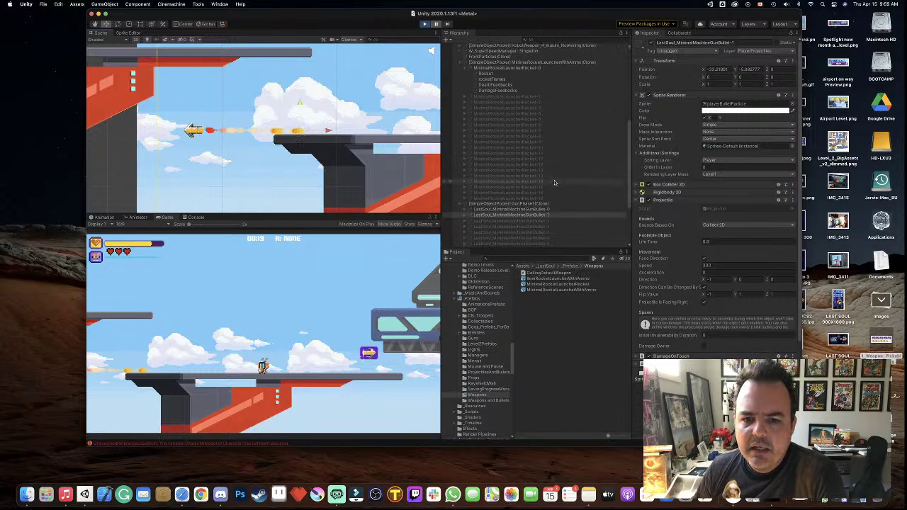
pyautogui.click(527, 184)
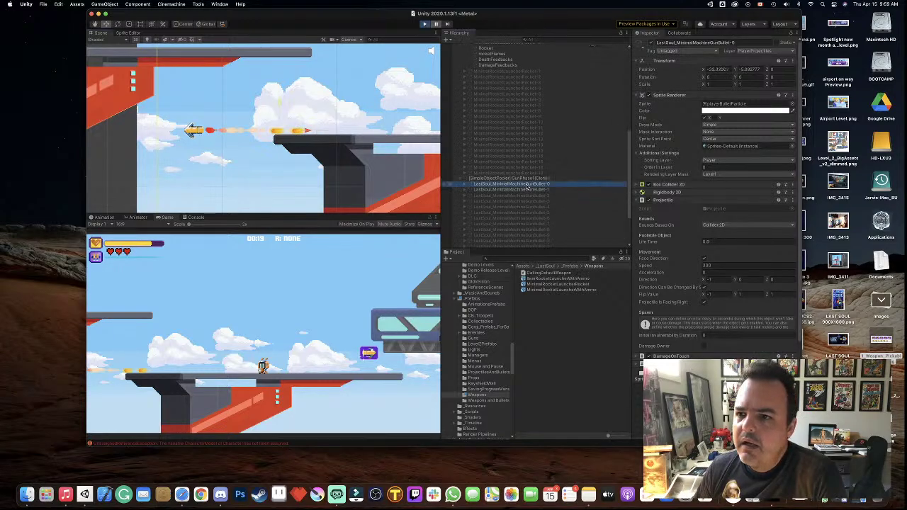
pyautogui.click(525, 190)
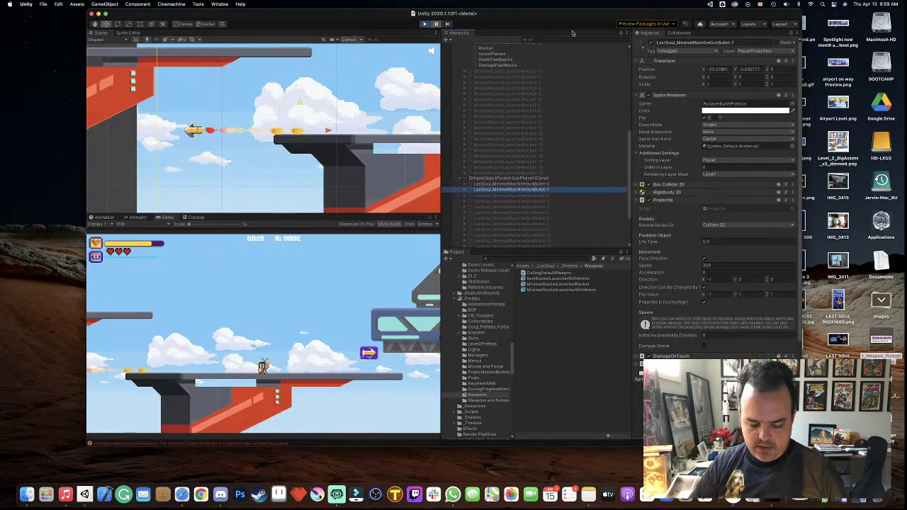
# - Screenshot the bullet's Inspector settings and stop Play mode
pyautogui.press('super+shift+4')
pyautogui.moveTo(578, 13); pyautogui.dragTo(822, 326)
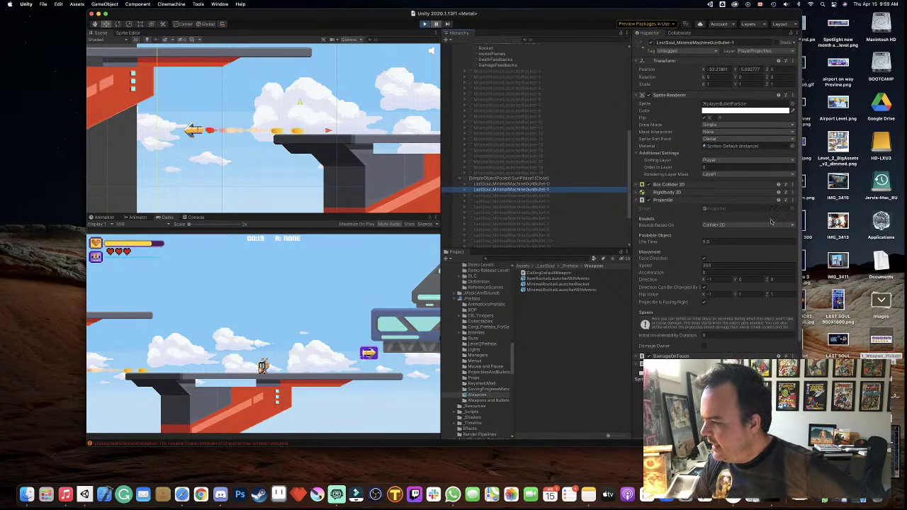
pyautogui.click(824, 317)
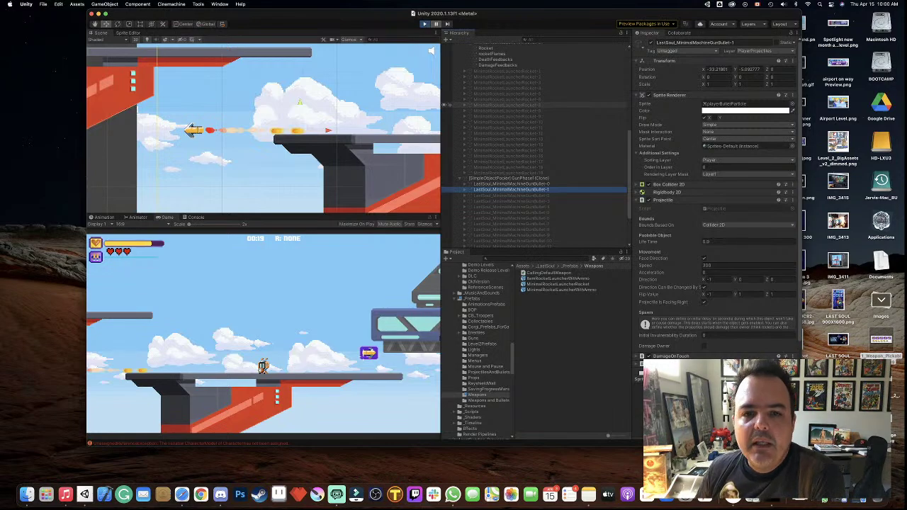
pyautogui.click(424, 24)
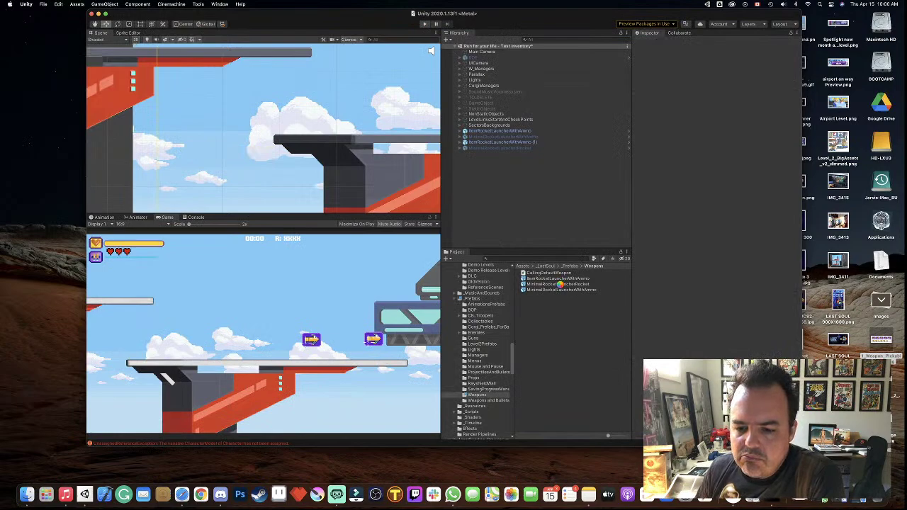
# - Compare the MinimalRocketLauncherRocket and MinimalRocketLauncherWithAmmo prefabs, then open the Rocket prefab for editing
pyautogui.press('super+p')
pyautogui.click(567, 285)
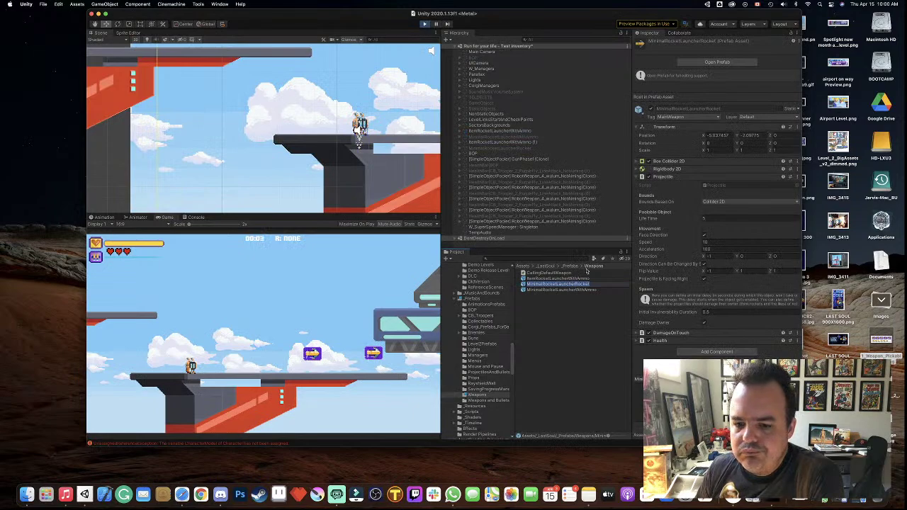
pyautogui.click(567, 289)
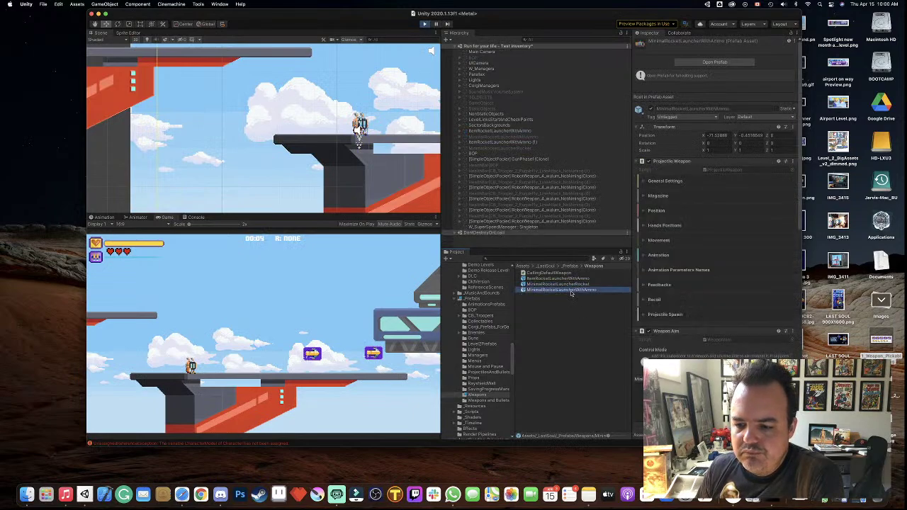
pyautogui.click(570, 284)
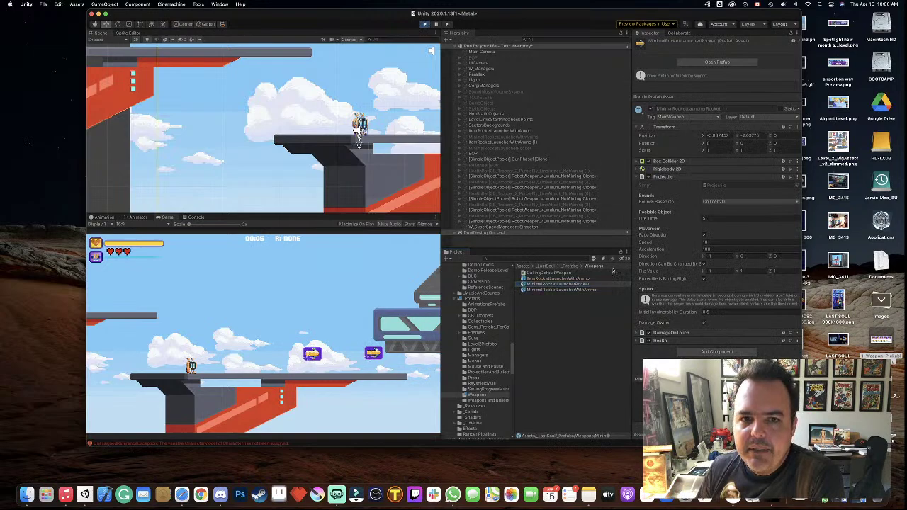
pyautogui.click(425, 25)
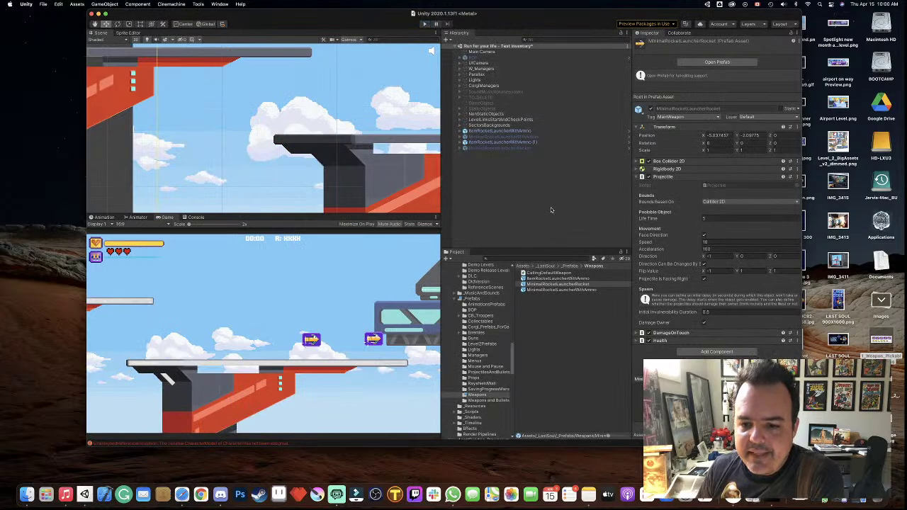
pyautogui.click(572, 283)
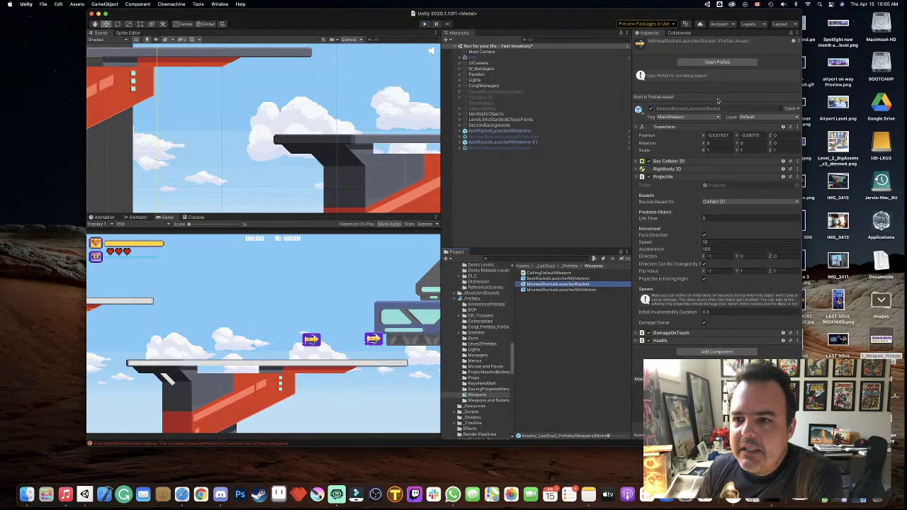
pyautogui.click(718, 62)
# - Set the rocket prefab root's tag to Untagged and check the Rocket child
pyautogui.click(688, 52)
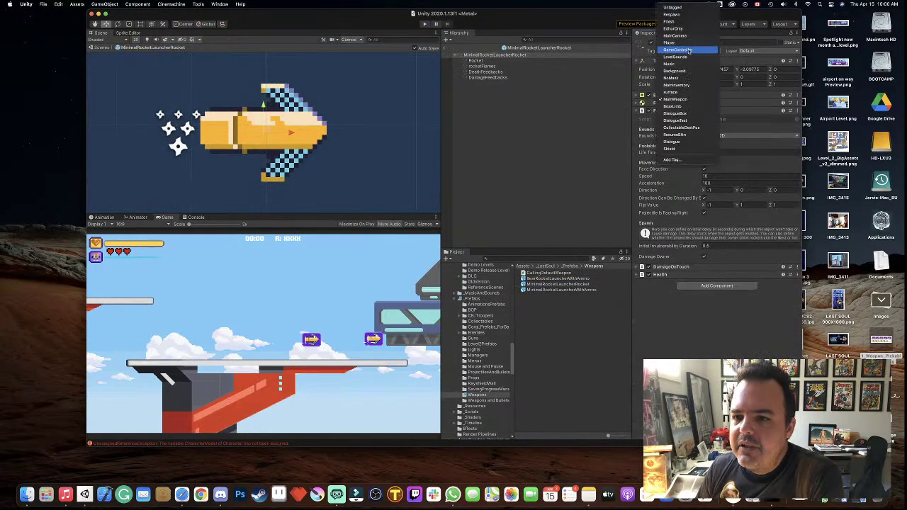
pyautogui.click(674, 7)
pyautogui.click(481, 62)
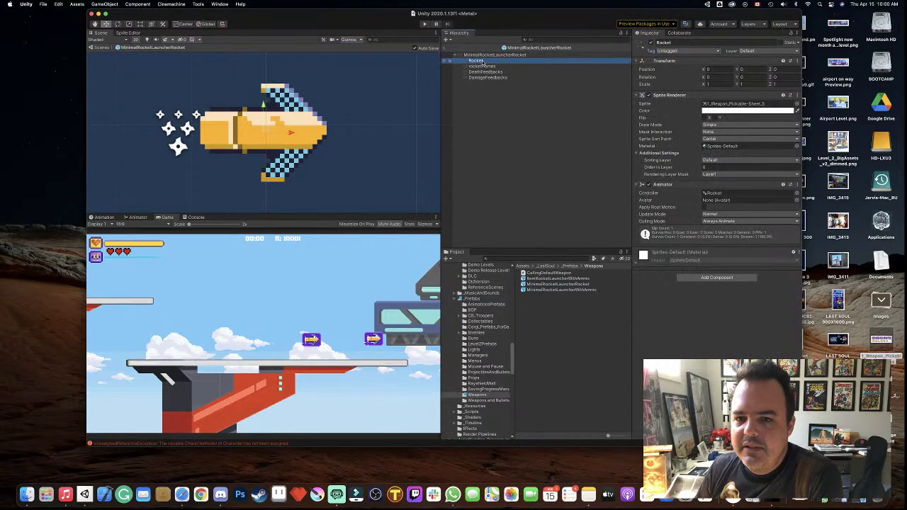
pyautogui.click(482, 56)
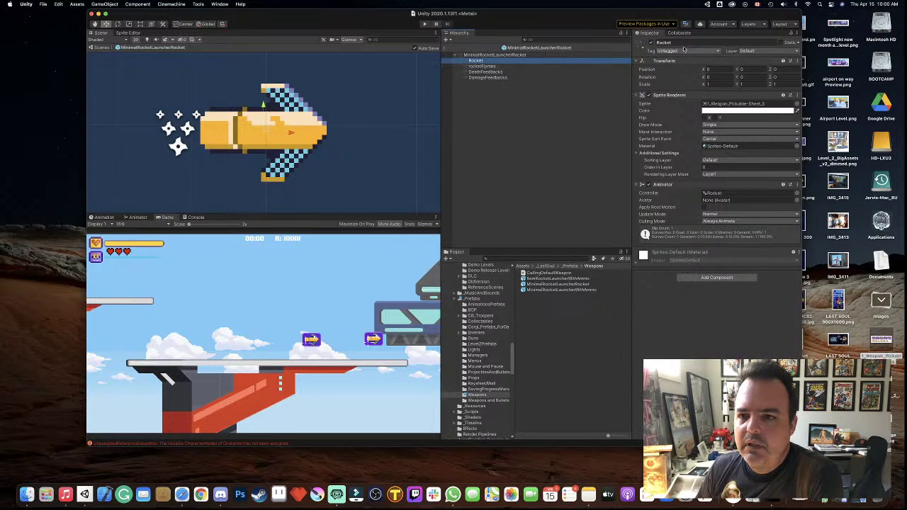
# - Toggle the Rocket sprite's visibility and compare the Rocket child with the prefab root
pyautogui.click(651, 43)
pyautogui.click(651, 43)
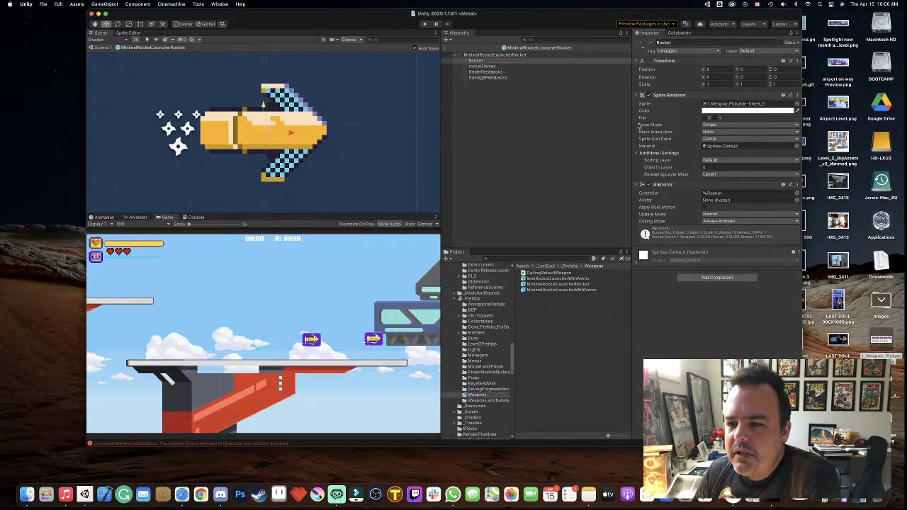
pyautogui.click(487, 55)
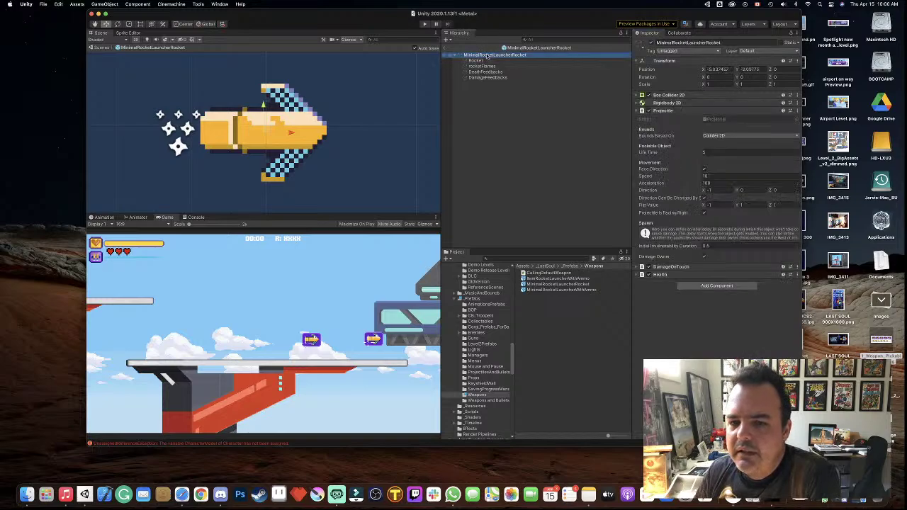
pyautogui.click(482, 61)
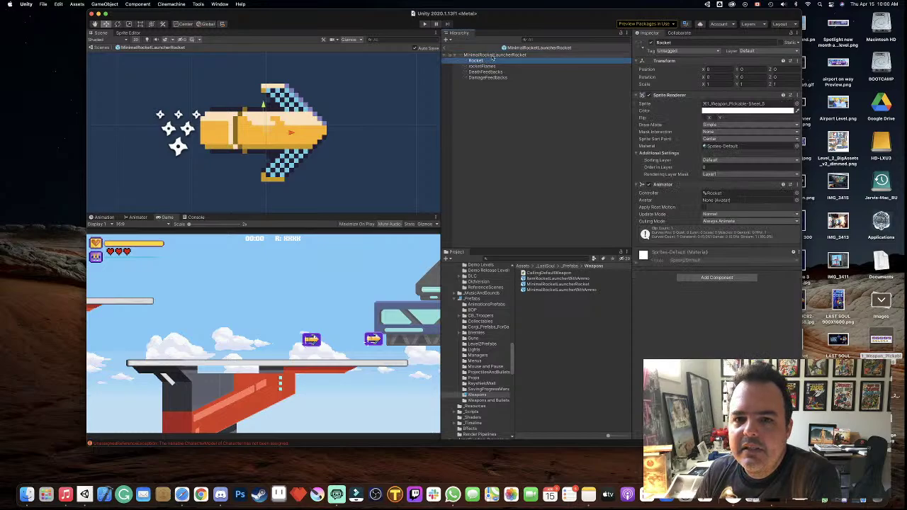
pyautogui.click(492, 55)
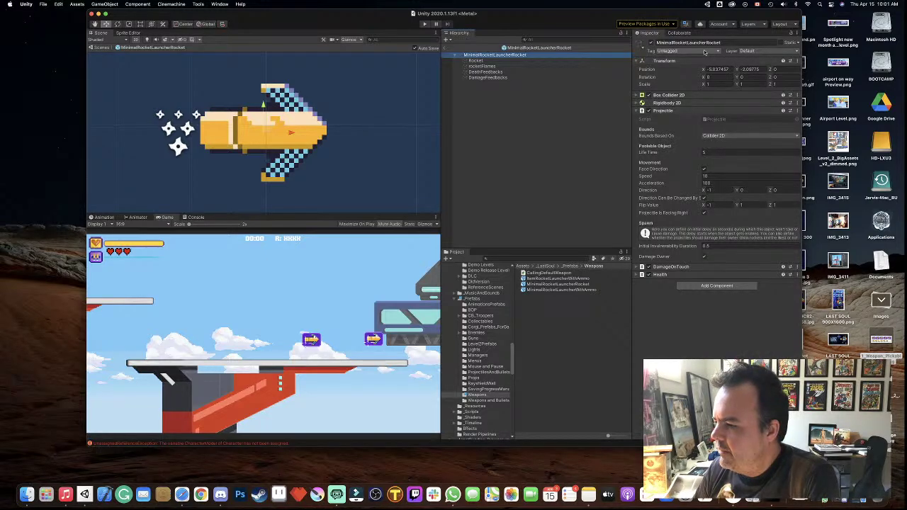
# - Put the prefab root on the PlayerProjectiles layer, applying it to this object only
pyautogui.click(768, 53)
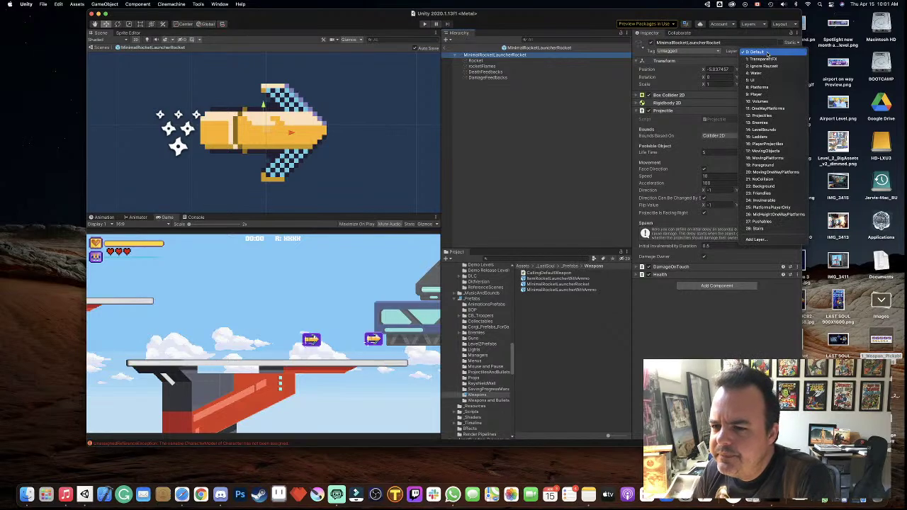
pyautogui.click(770, 142)
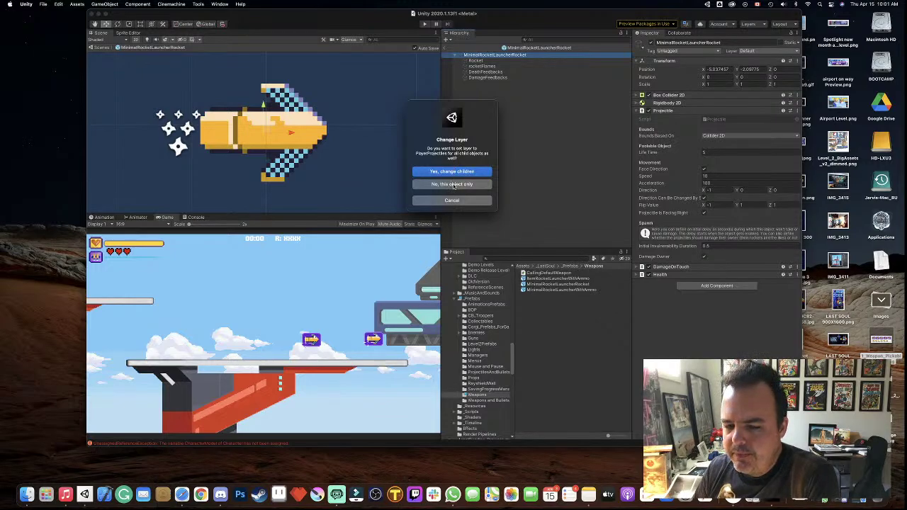
pyautogui.click(452, 184)
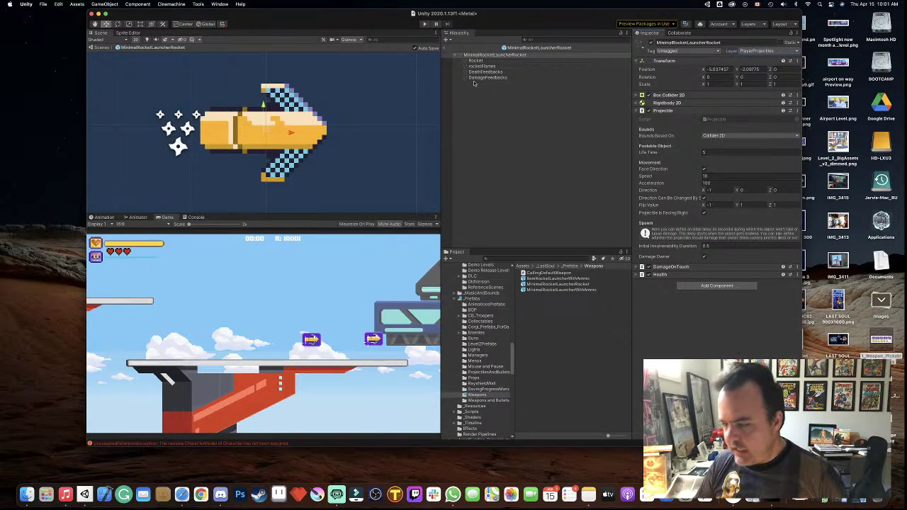
# - Play the level, walk right and fire rockets, then restart Play mode
pyautogui.click(425, 24)
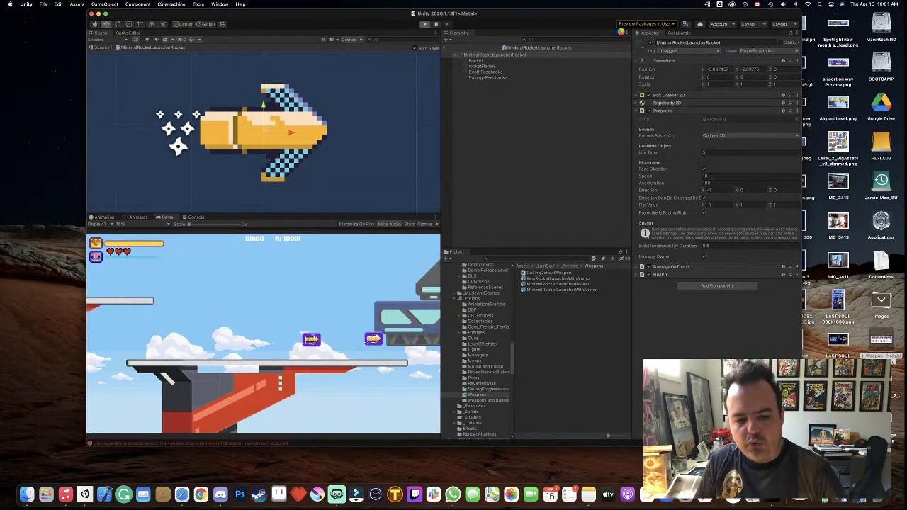
pyautogui.press('Right')
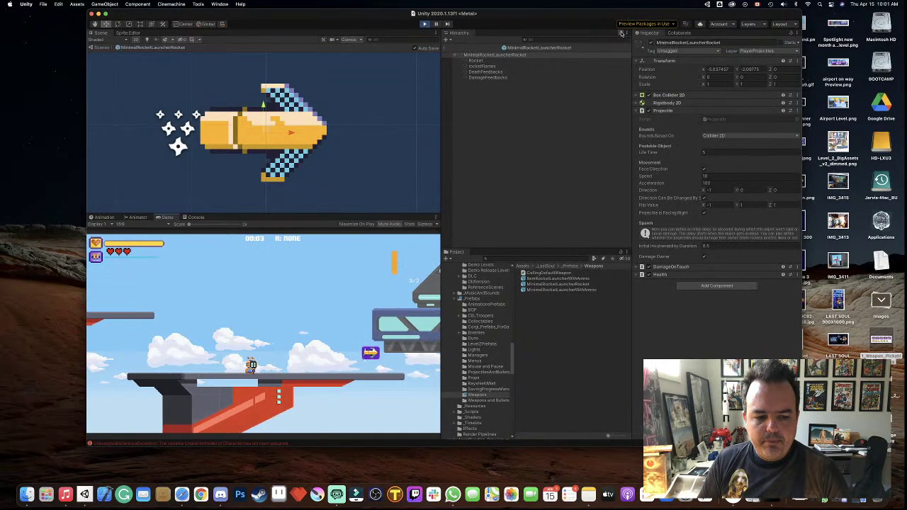
pyautogui.press('Left')
pyautogui.press('e')
pyautogui.press('Right')
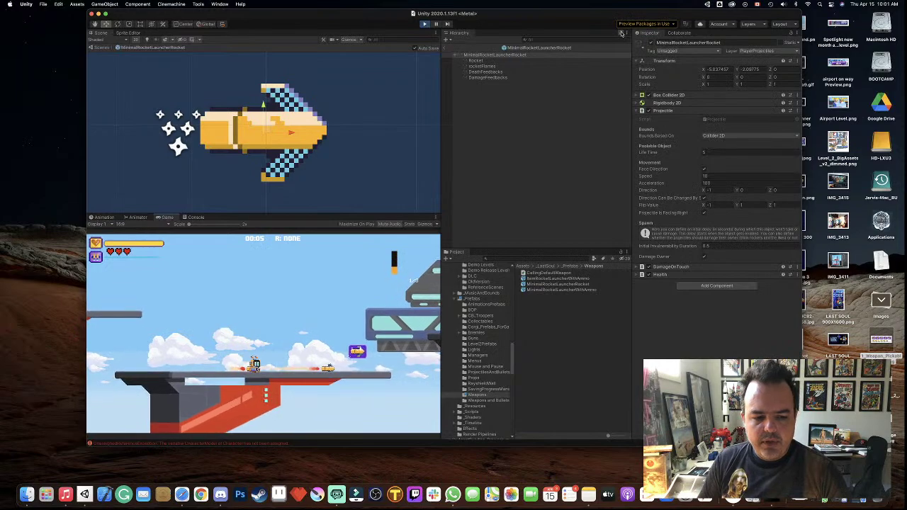
pyautogui.click(426, 24)
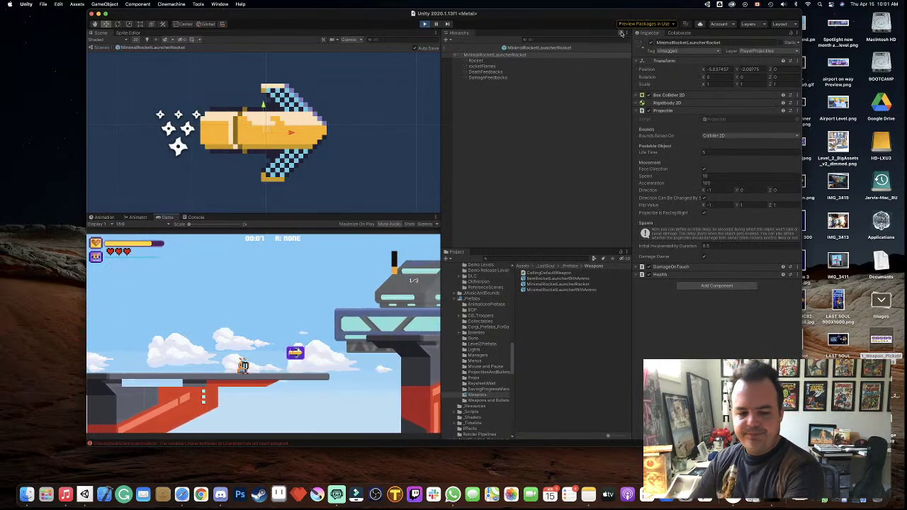
pyautogui.click(425, 24)
pyautogui.press('Right')
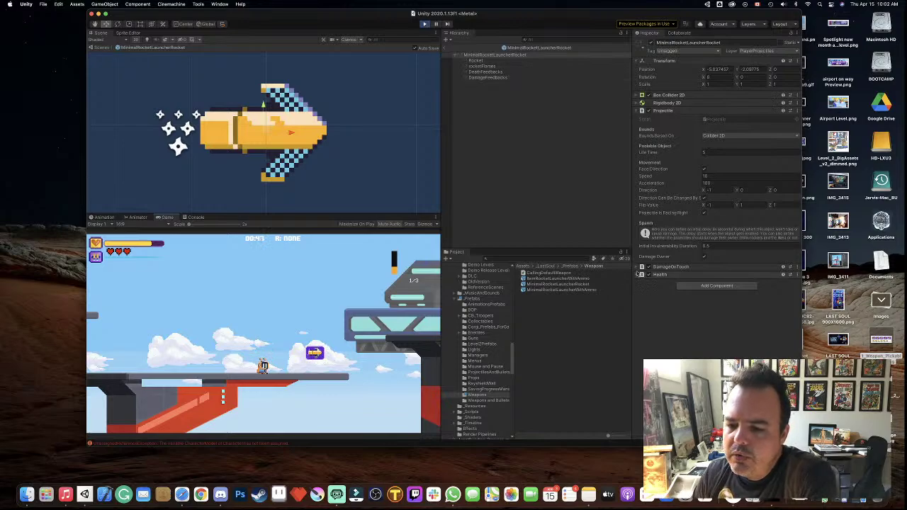
# - Expand DamageOnTouch and toggle the Player layer in its Target Layer Mask
pyautogui.click(662, 267)
pyautogui.scroll(-3, 679, 269)
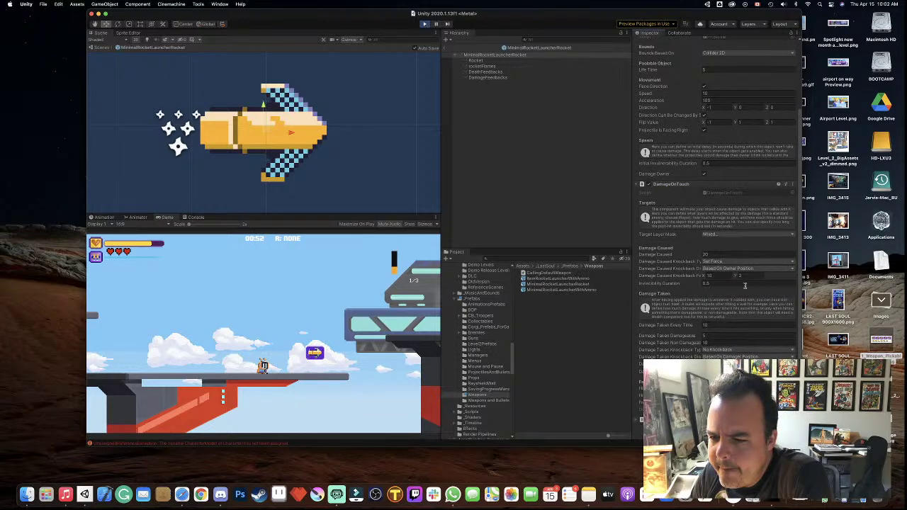
pyautogui.click(721, 235)
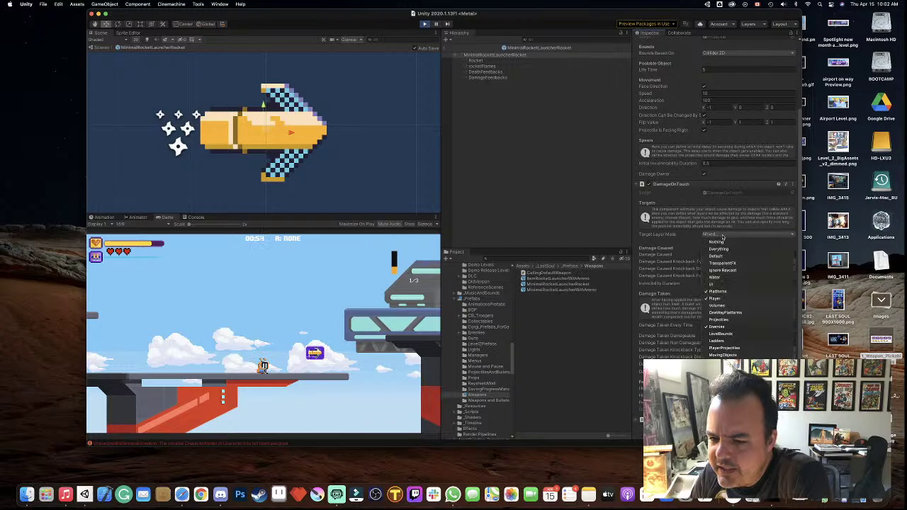
pyautogui.click(716, 299)
pyautogui.scroll(3, 666, 220)
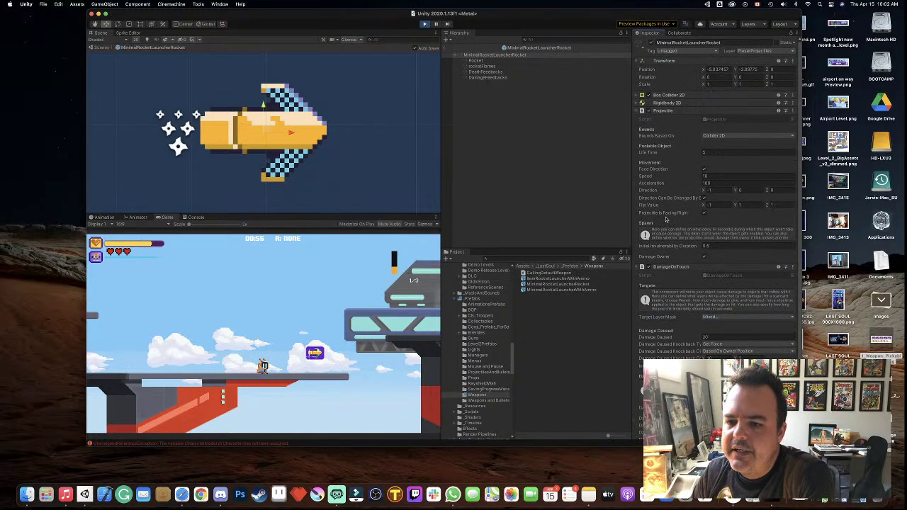
pyautogui.click(642, 267)
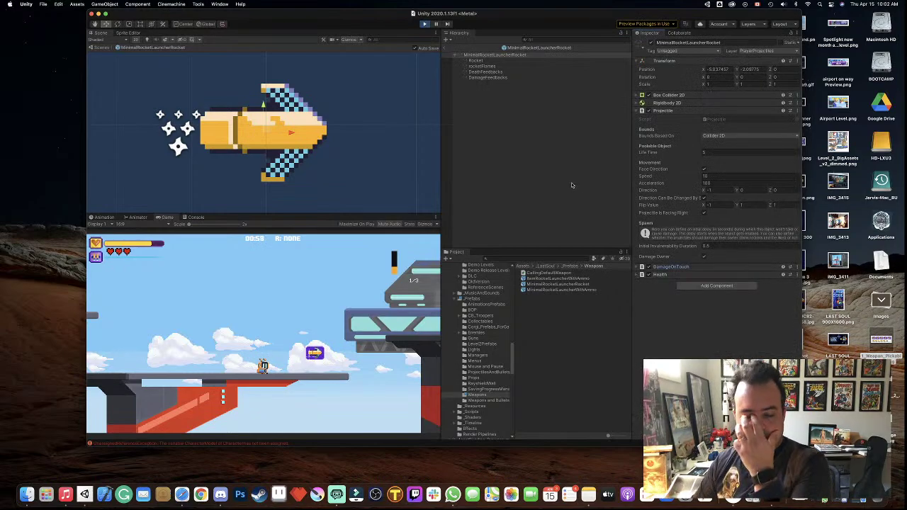
# - Stop Play mode and recheck the Target Layer Mask, leaving it Mixed
pyautogui.click(424, 24)
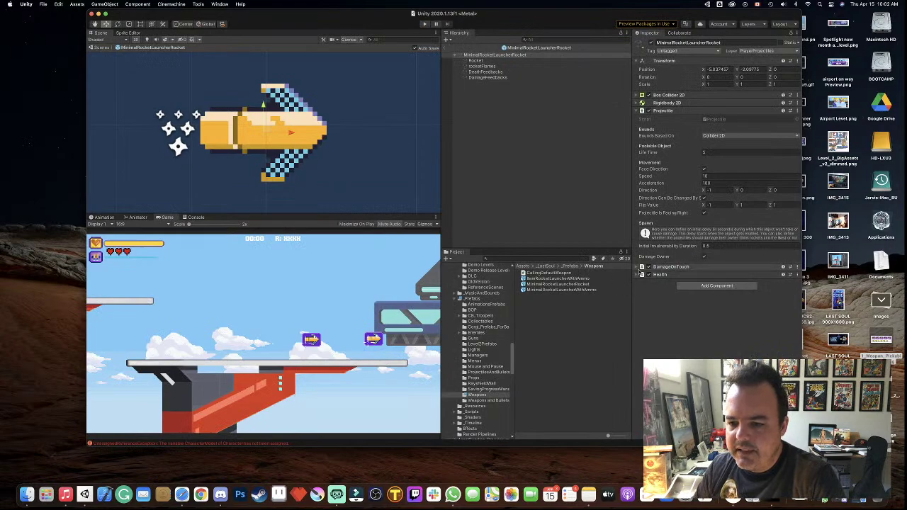
pyautogui.click(640, 267)
pyautogui.scroll(-3, 698, 253)
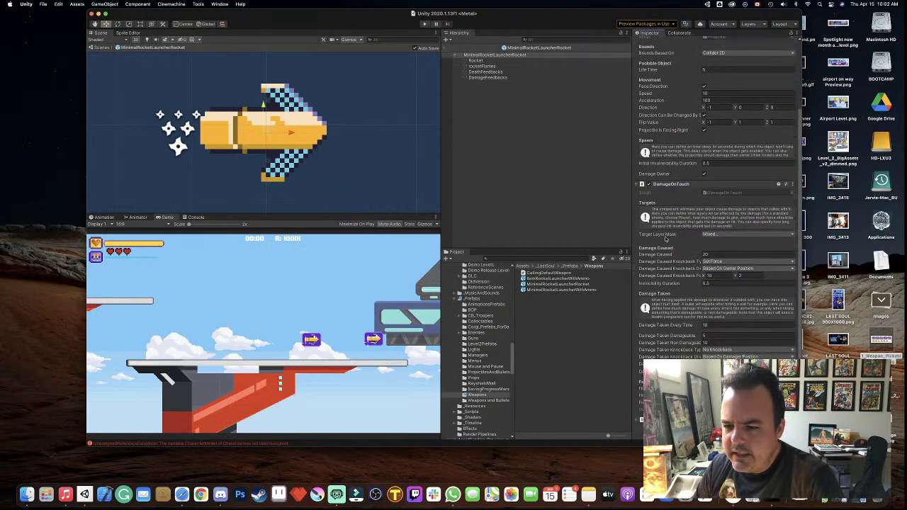
pyautogui.click(718, 236)
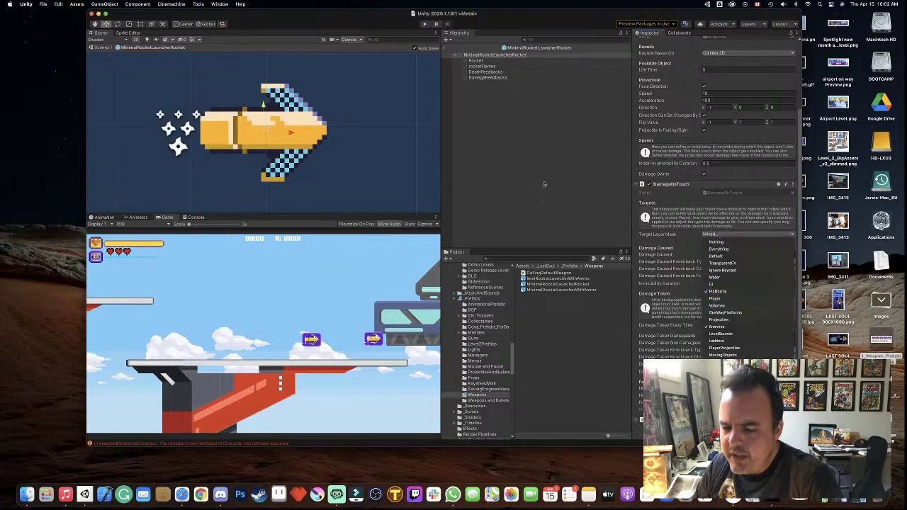
pyautogui.click(559, 26)
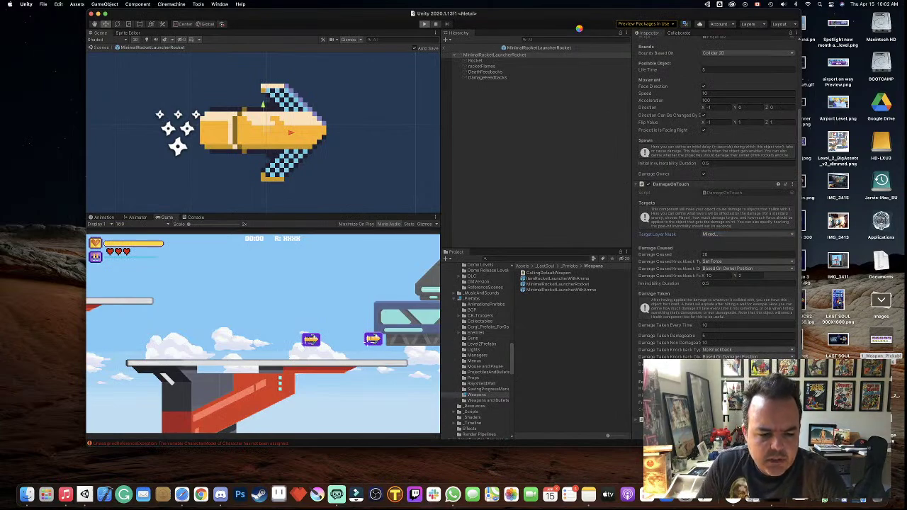
# - Walk to the rocket launcher pickup, fire several rockets, then stop the playtest
pyautogui.press('Right')
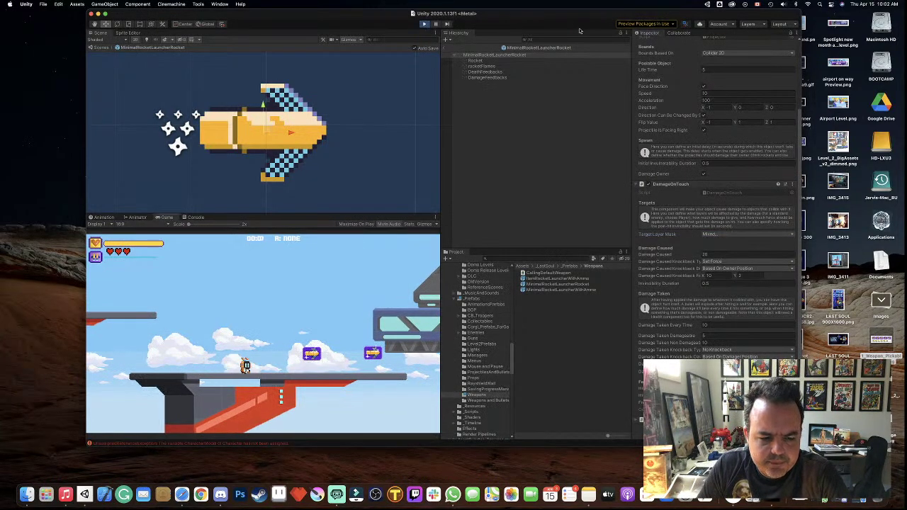
pyautogui.press('Right')
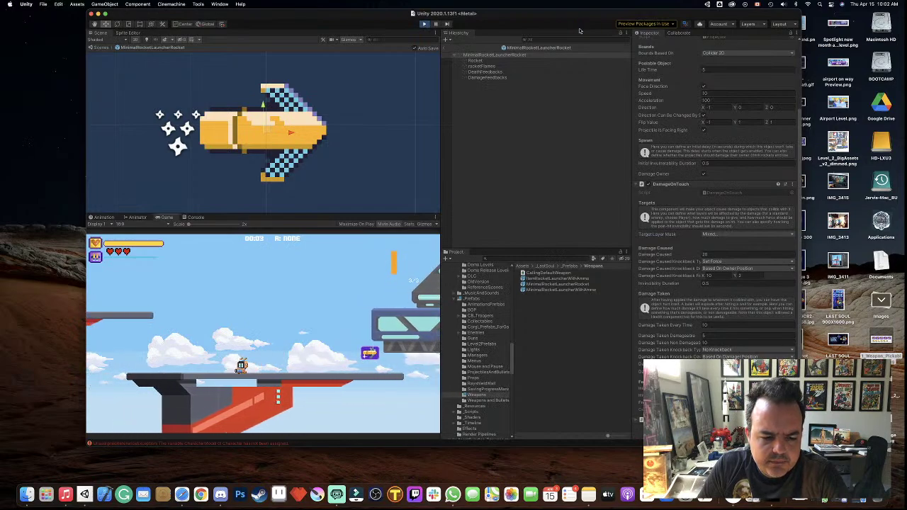
pyautogui.press('e')
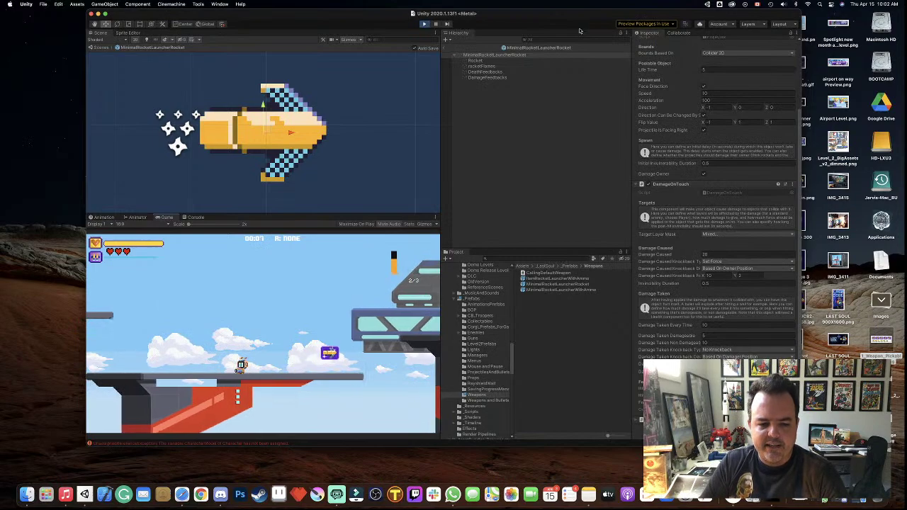
pyautogui.press('Left')
pyautogui.press('Right')
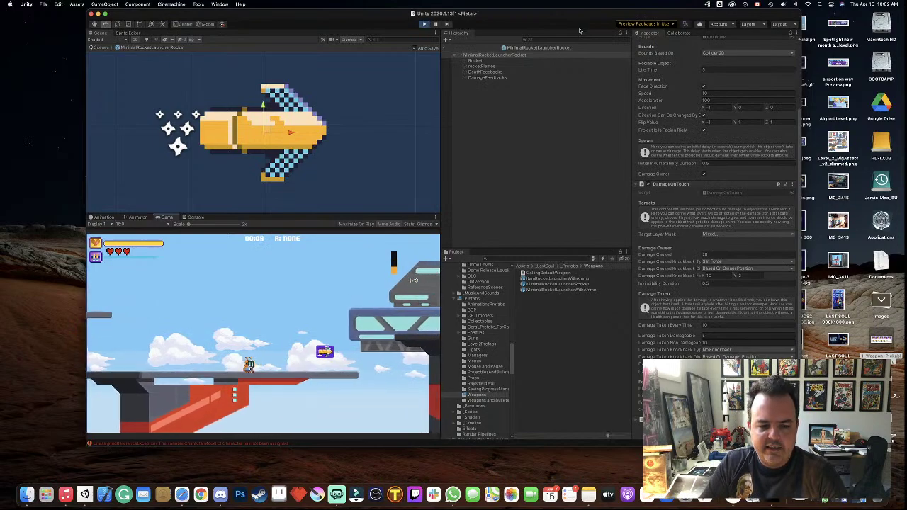
pyautogui.press('e')
pyautogui.press('Left')
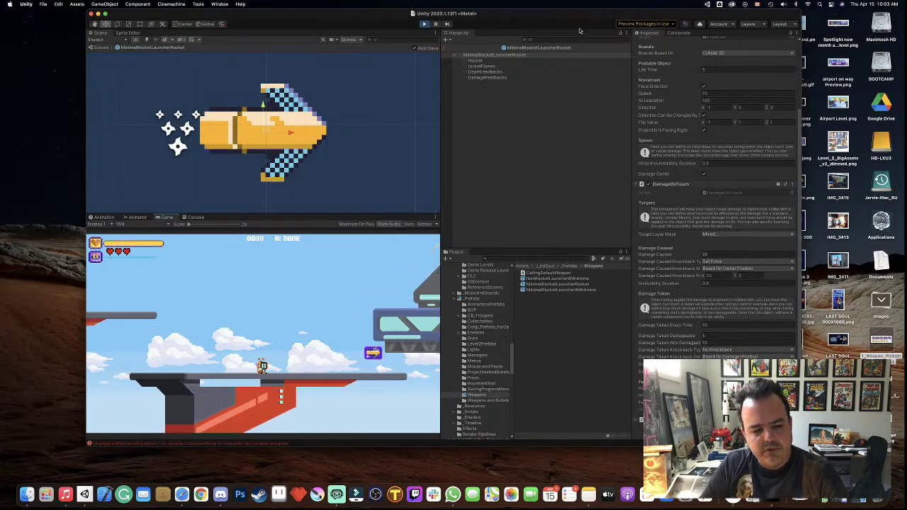
pyautogui.press('Right')
pyautogui.press('e')
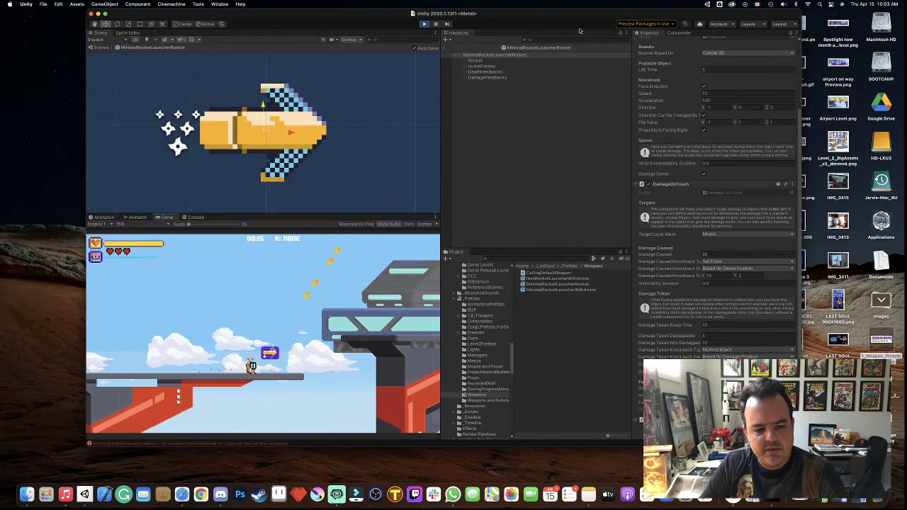
pyautogui.press('Right')
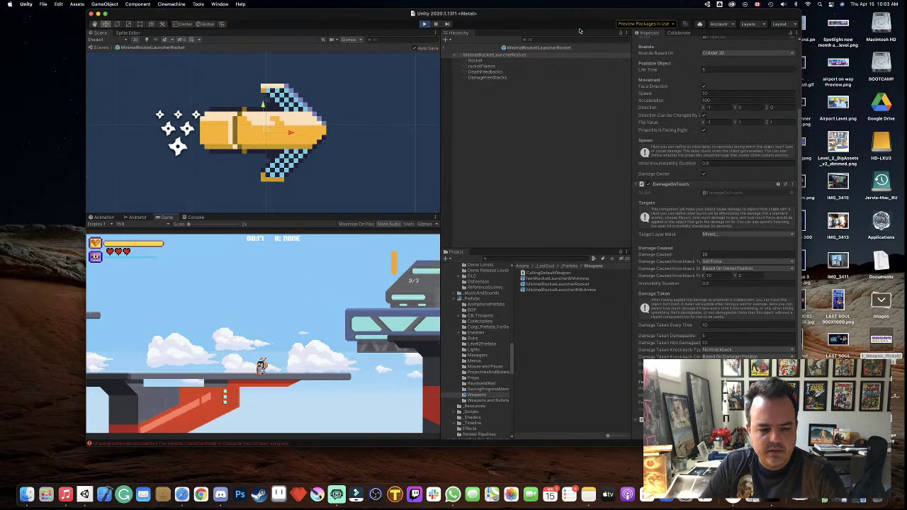
pyautogui.press('e')
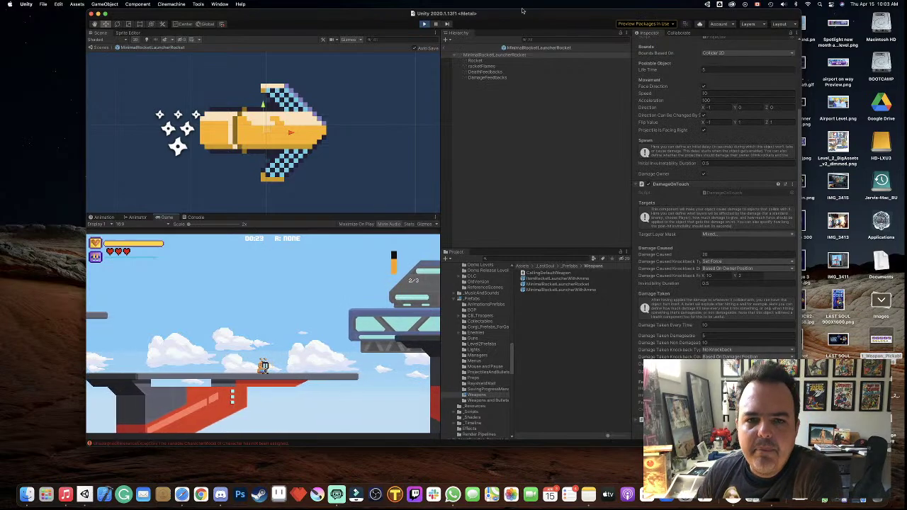
pyautogui.click(424, 24)
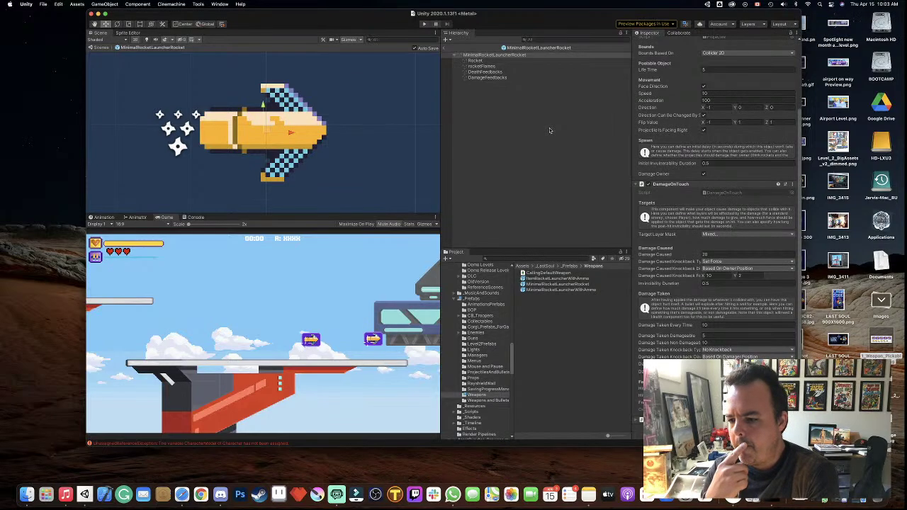
# - Select the rocket prefab root and exit Prefab mode to the Run for your life scene
pyautogui.click(444, 51)
pyautogui.click(444, 48)
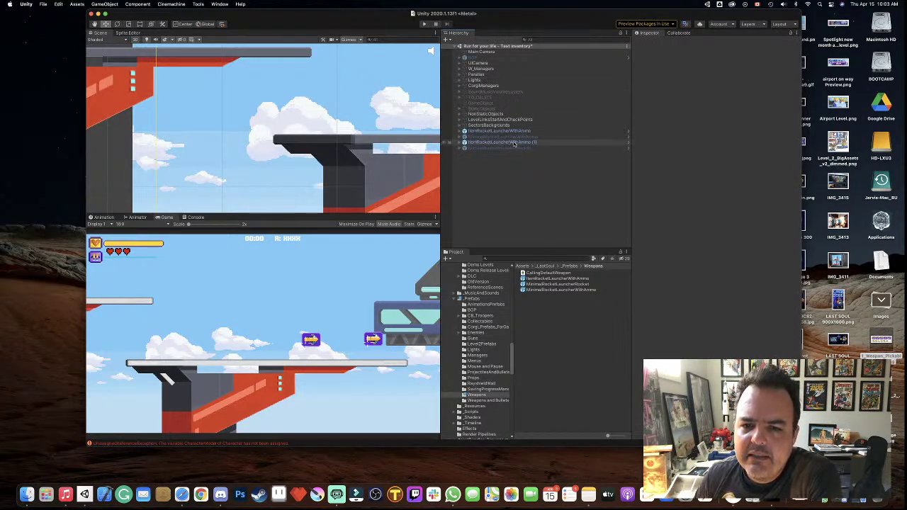
pyautogui.click(563, 290)
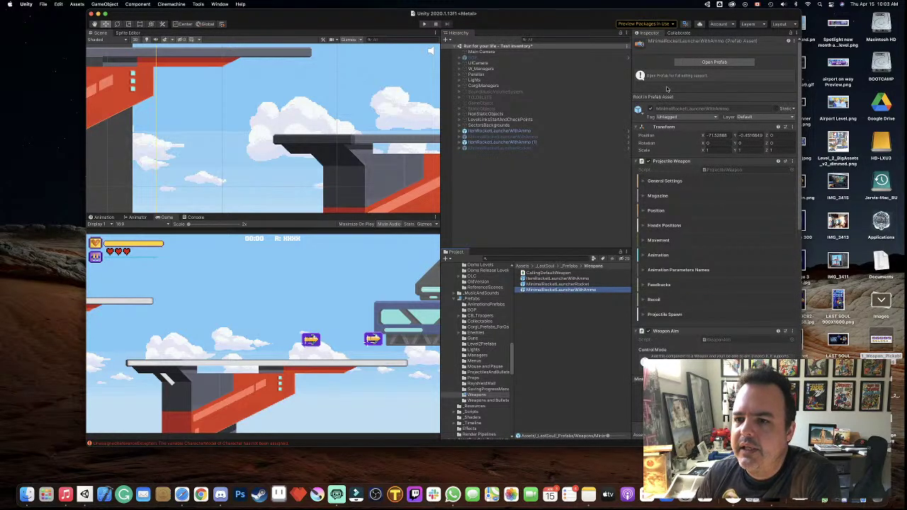
pyautogui.click(714, 61)
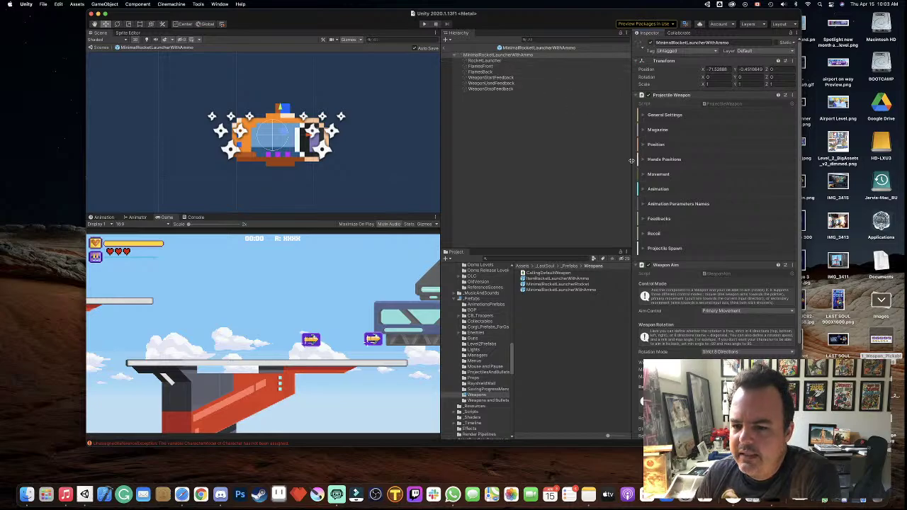
pyautogui.click(489, 61)
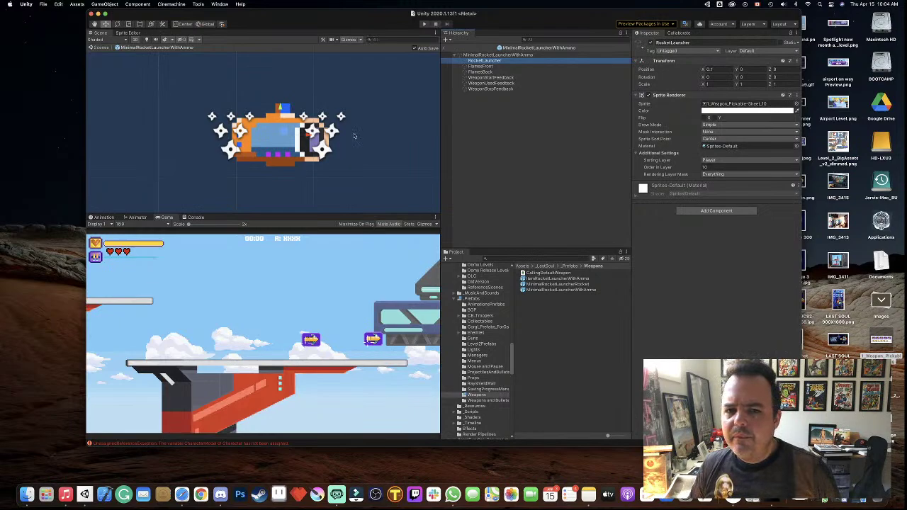
pyautogui.click(482, 55)
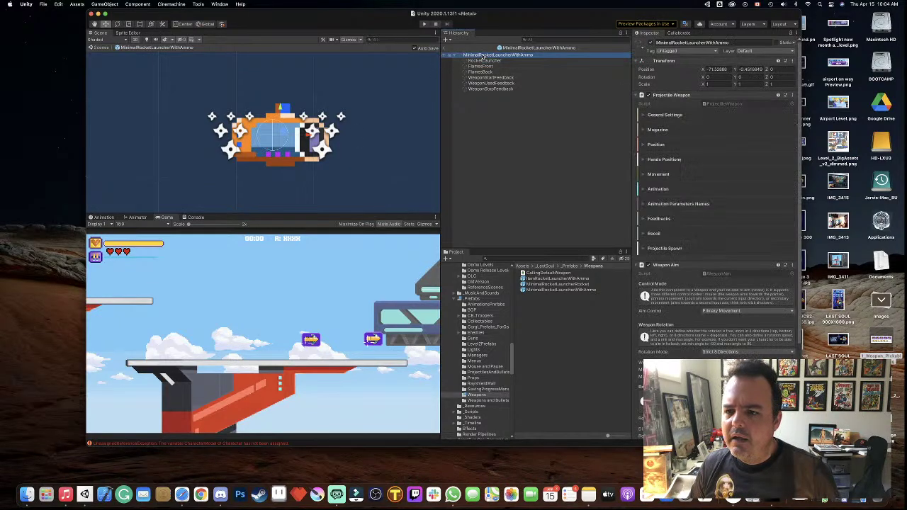
pyautogui.click(484, 61)
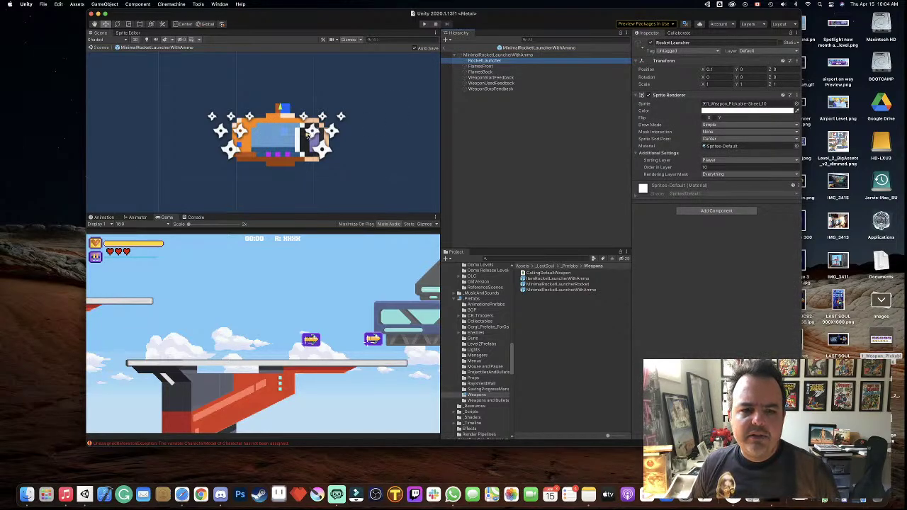
pyautogui.moveTo(306, 134); pyautogui.dragTo(316, 134)
pyautogui.press('super+z')
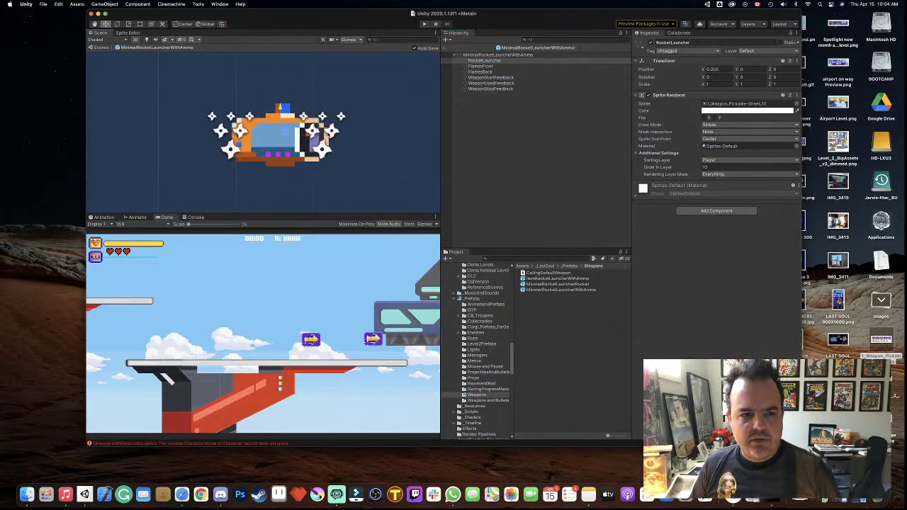
pyautogui.click(528, 55)
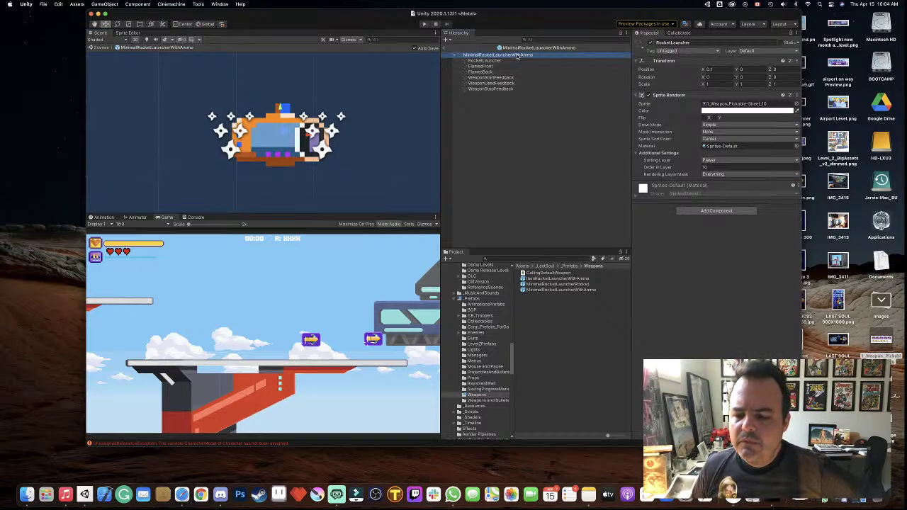
pyautogui.scroll(-5, 702, 263)
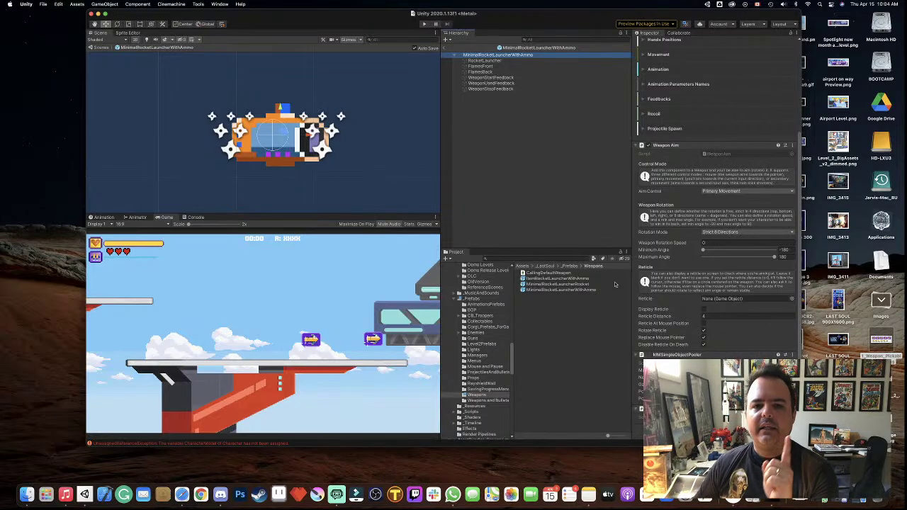
# - Return to the scene, search 'bop' and open the BOP prefab to check JetpackFlamesEmitter
pyautogui.click(445, 51)
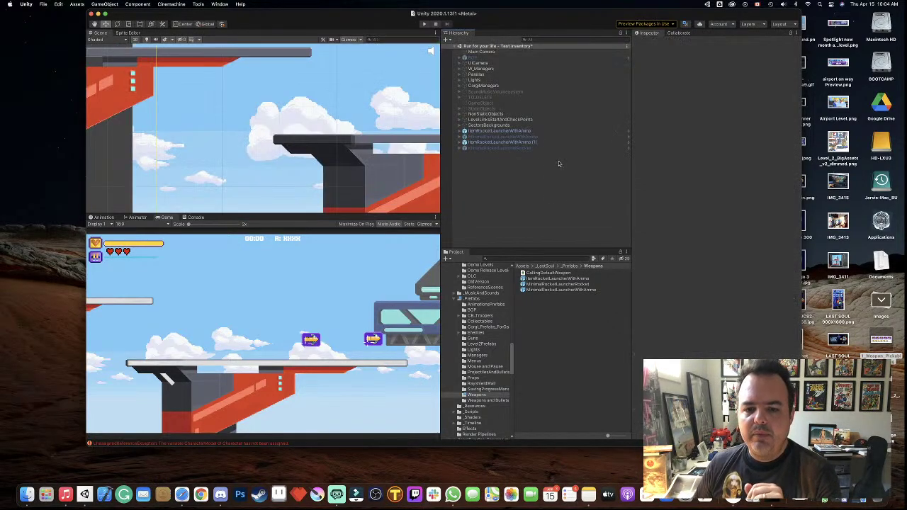
pyautogui.click(531, 259)
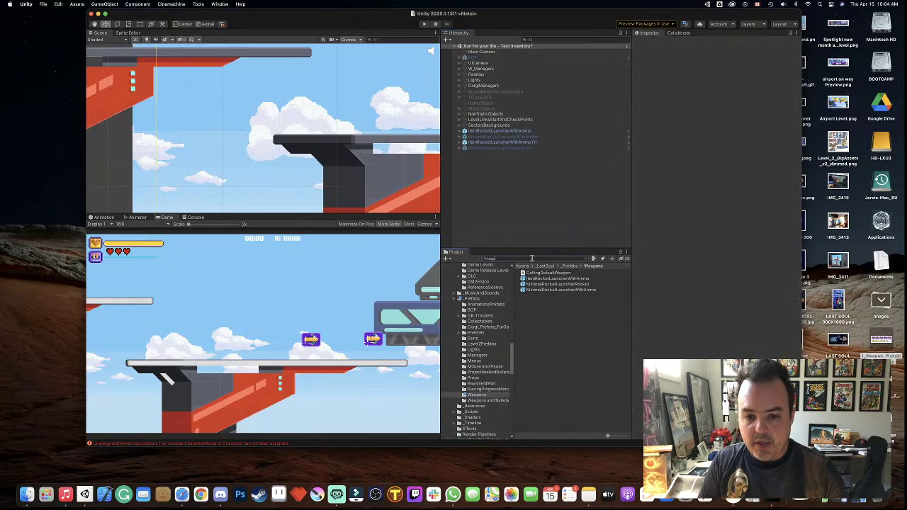
pyautogui.write('bop')
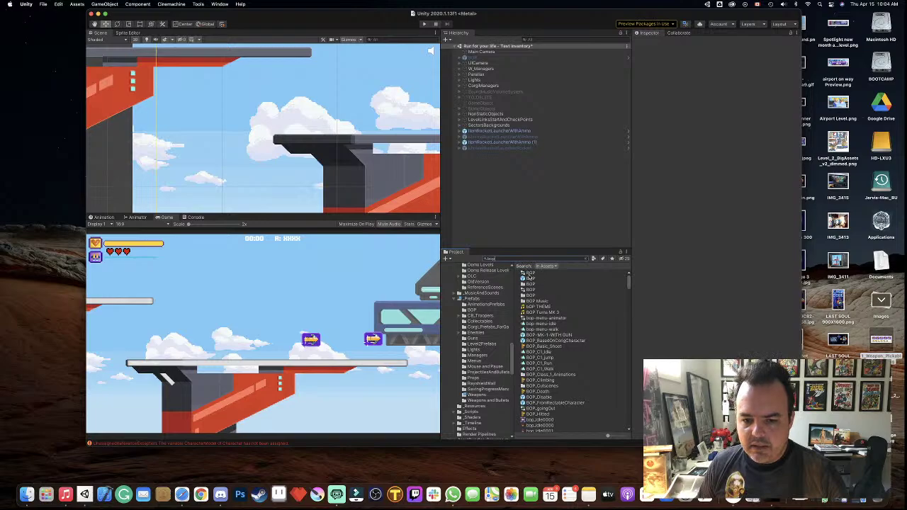
pyautogui.click(529, 279)
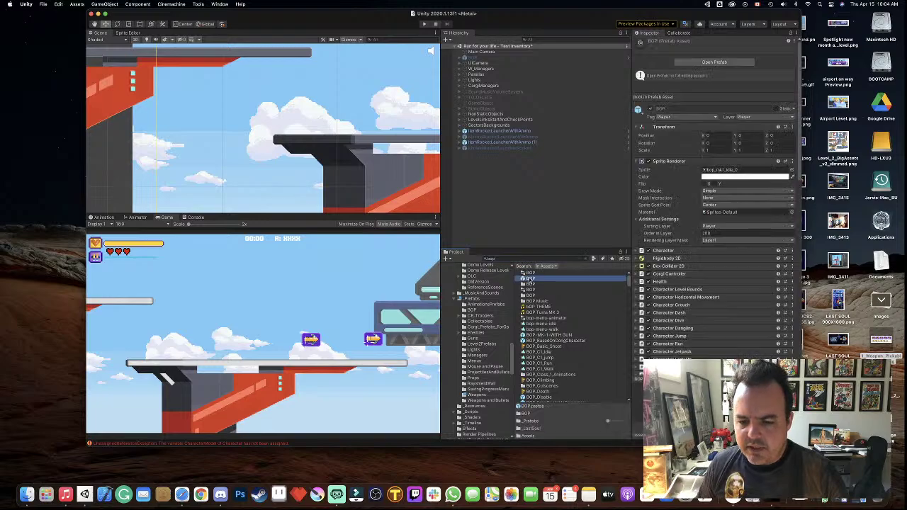
pyautogui.click(730, 64)
pyautogui.click(480, 62)
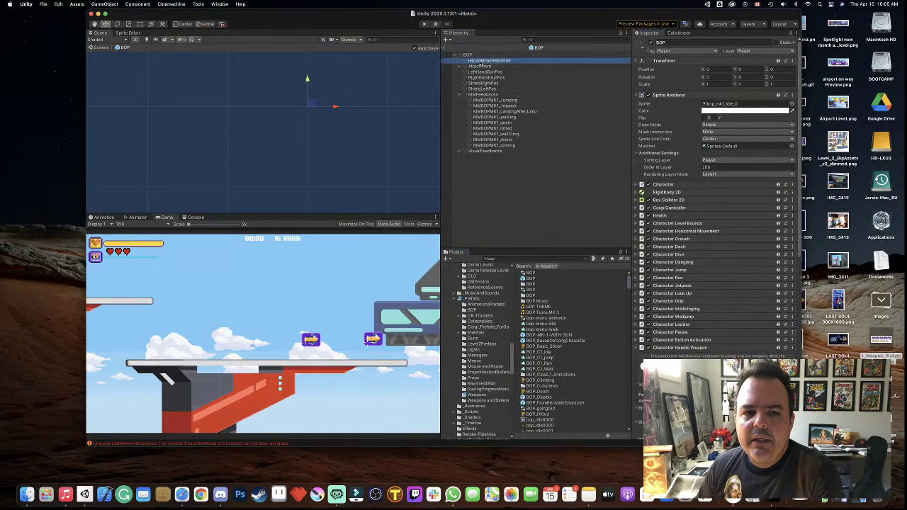
pyautogui.click(445, 47)
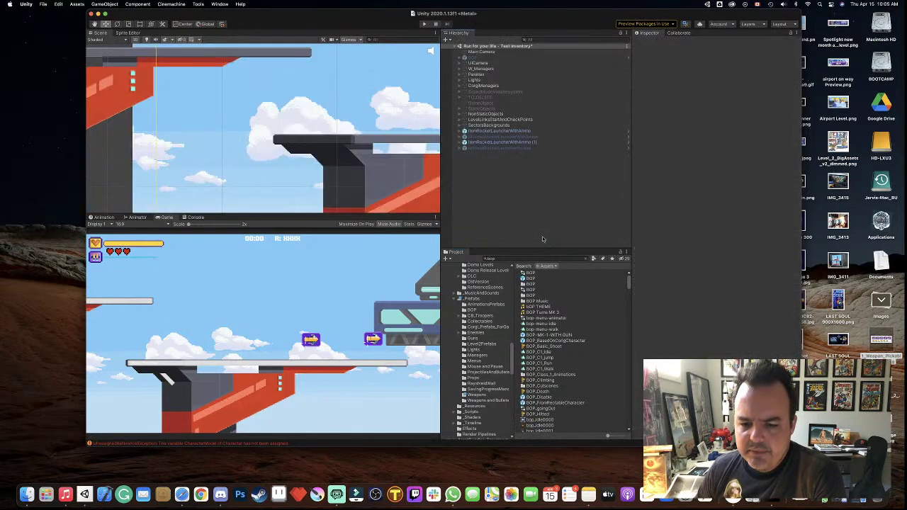
# - Reopen the BOP prefab, inspect JetpackFlamesEmitter and frame the BOP character
pyautogui.click(532, 279)
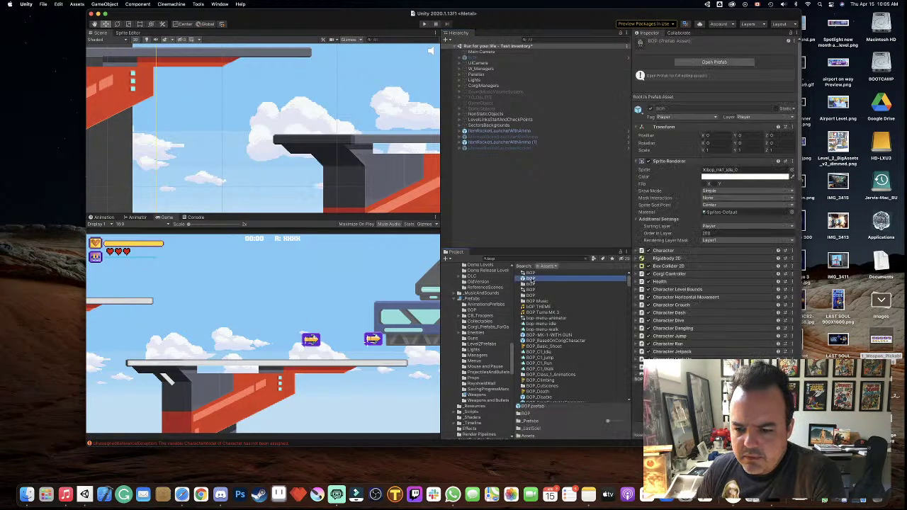
pyautogui.click(723, 63)
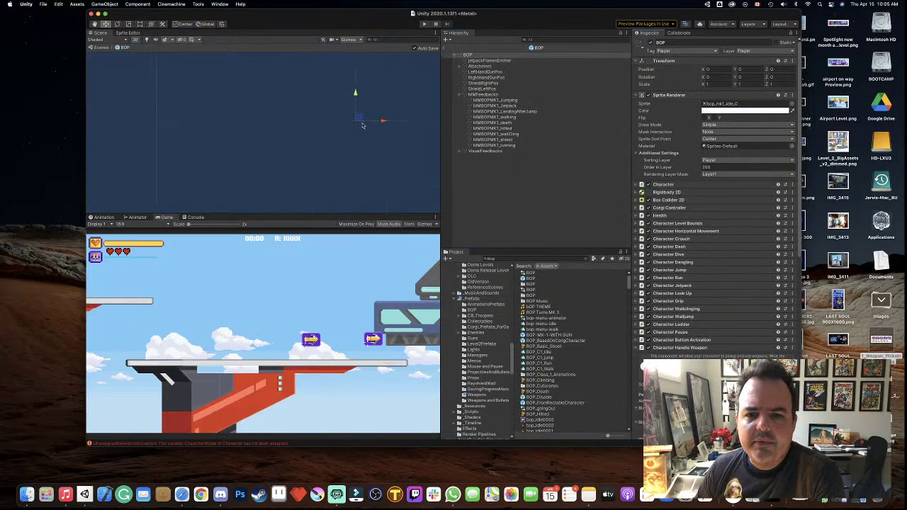
pyautogui.click(487, 61)
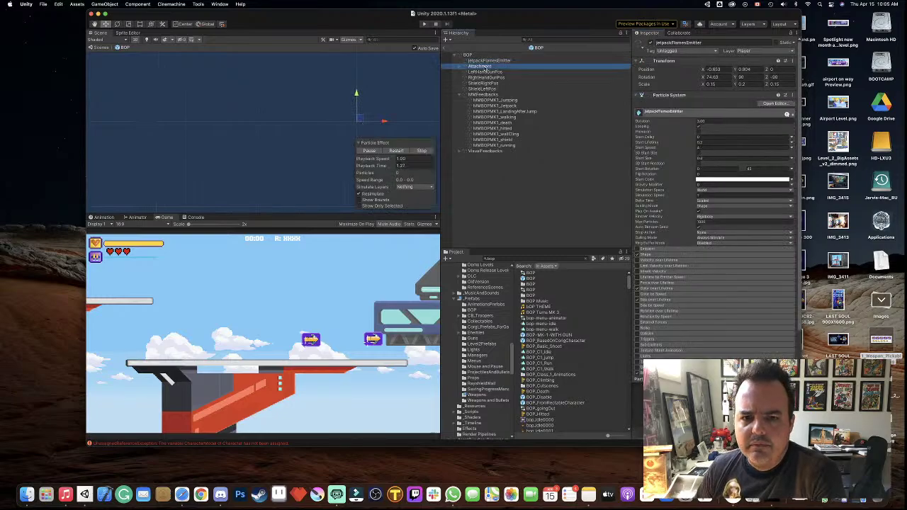
pyautogui.click(474, 56)
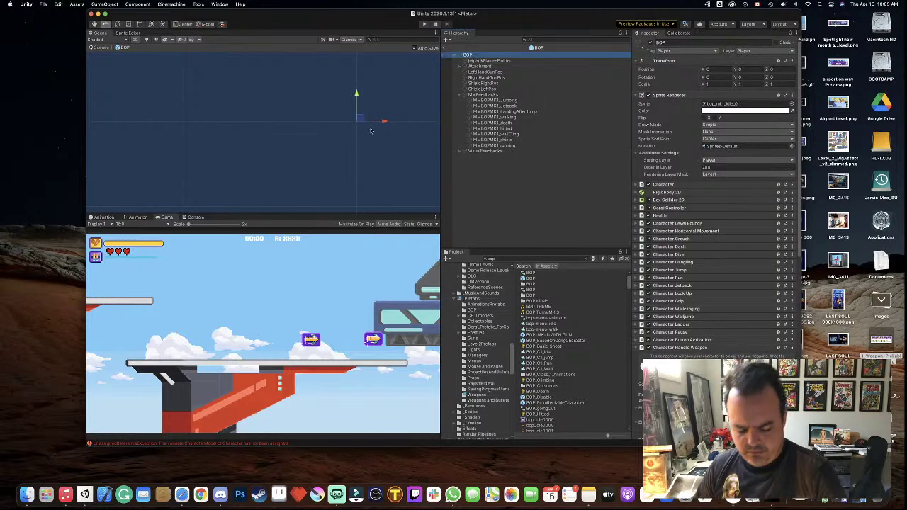
pyautogui.press('f')
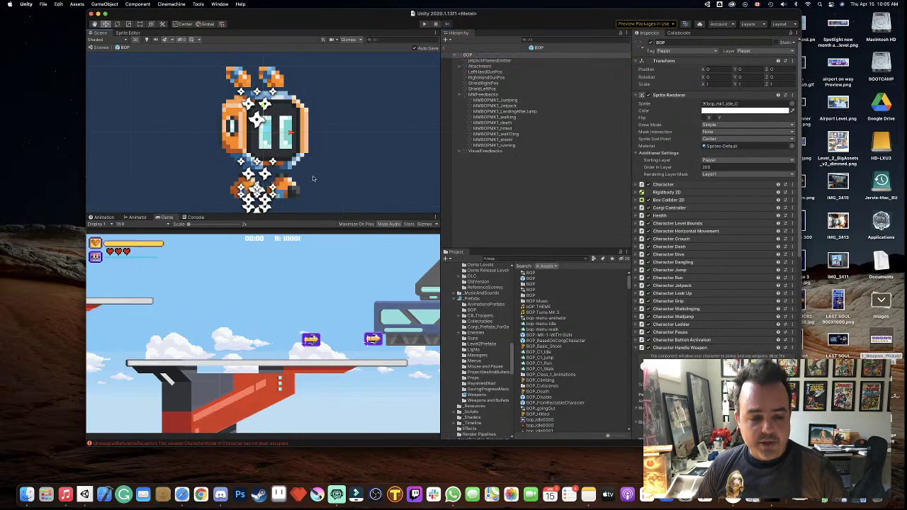
# - Inspect JetpackFlamesEmitter, Attachment and the BOP root, then expand Attachment to show Gun_Phase_1
pyautogui.click(519, 61)
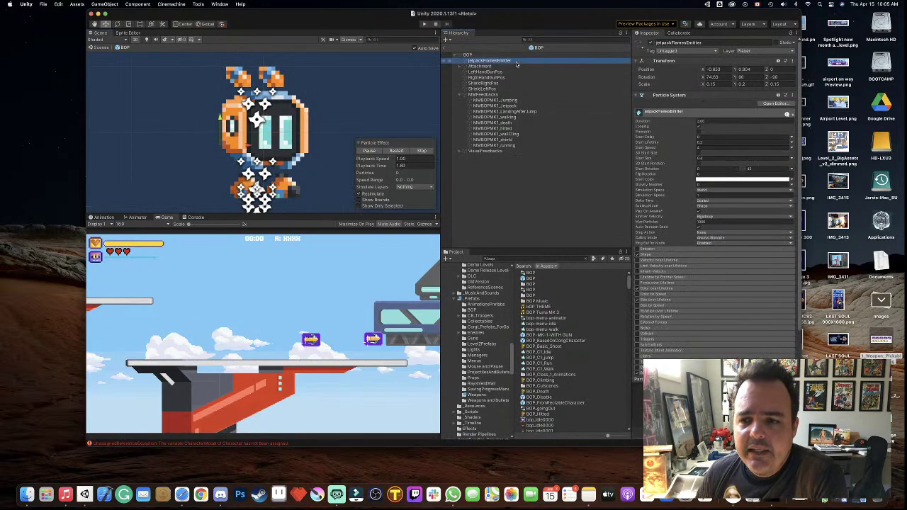
pyautogui.click(515, 66)
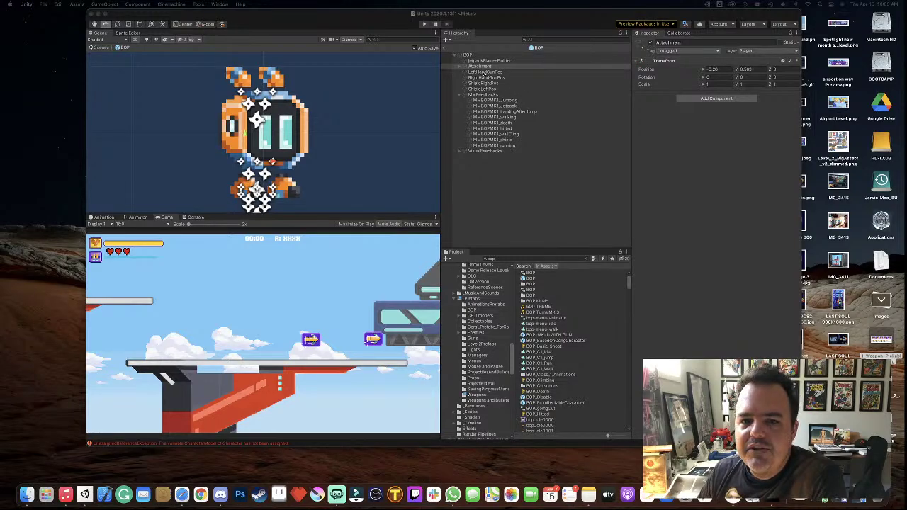
pyautogui.click(467, 55)
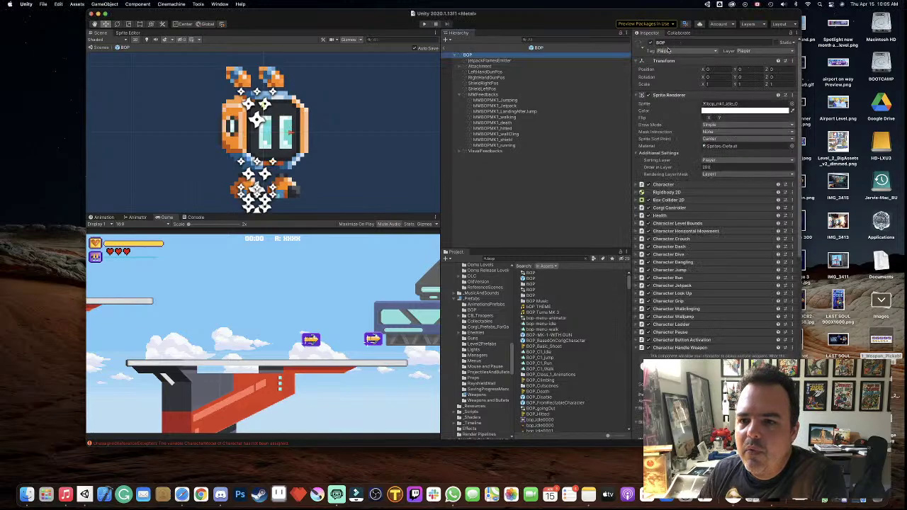
pyautogui.click(650, 44)
pyautogui.click(650, 43)
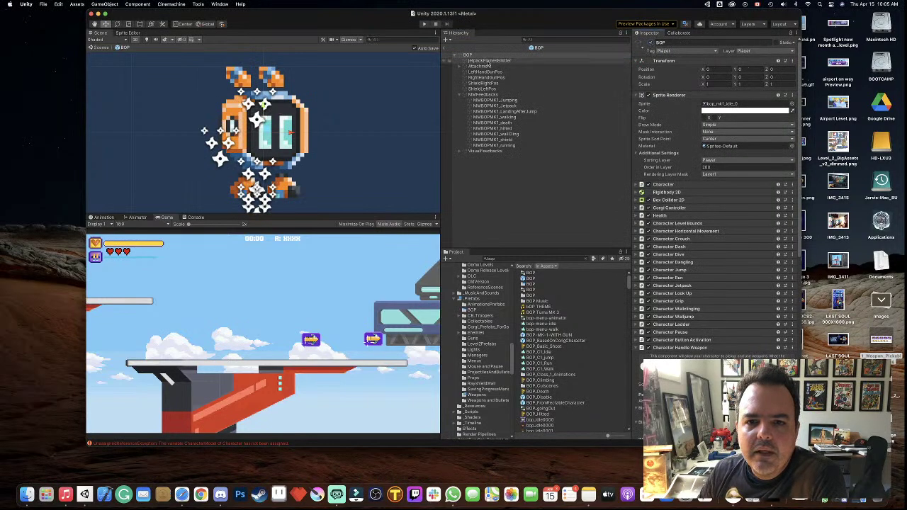
pyautogui.click(487, 61)
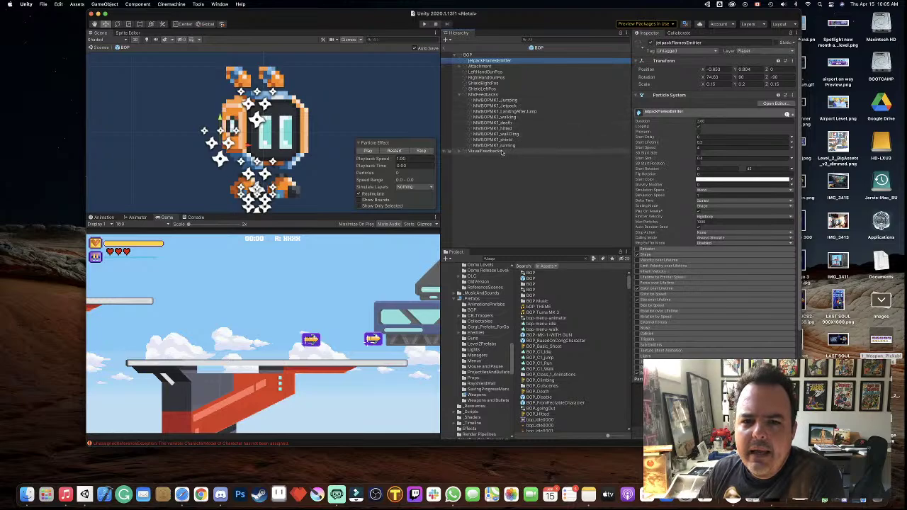
pyautogui.click(482, 66)
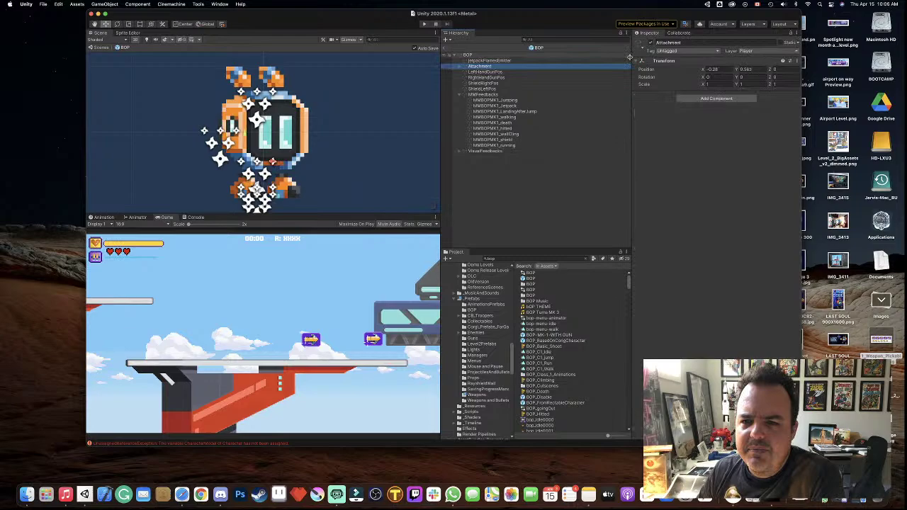
pyautogui.click(460, 66)
# - Check the Gun_Phase_1 sprite under Attachment, then reselect the BOP root to see its components
pyautogui.click(487, 78)
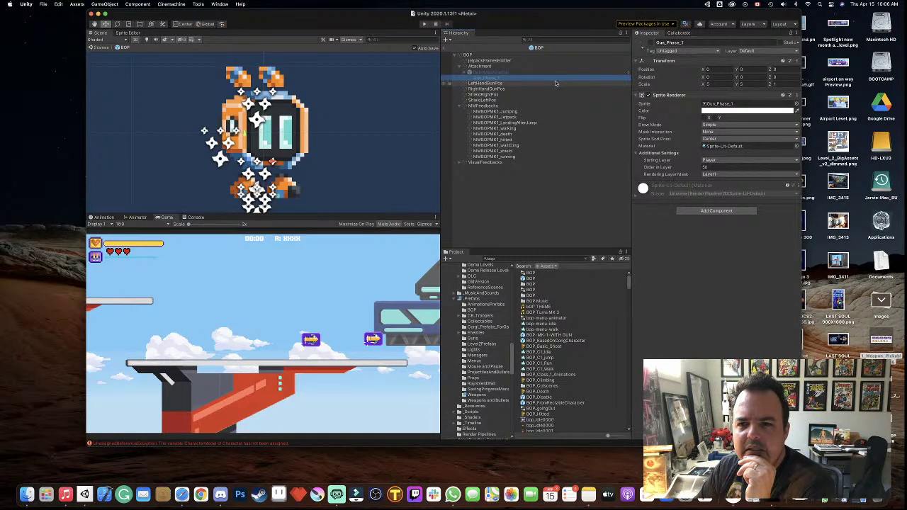
pyautogui.click(468, 56)
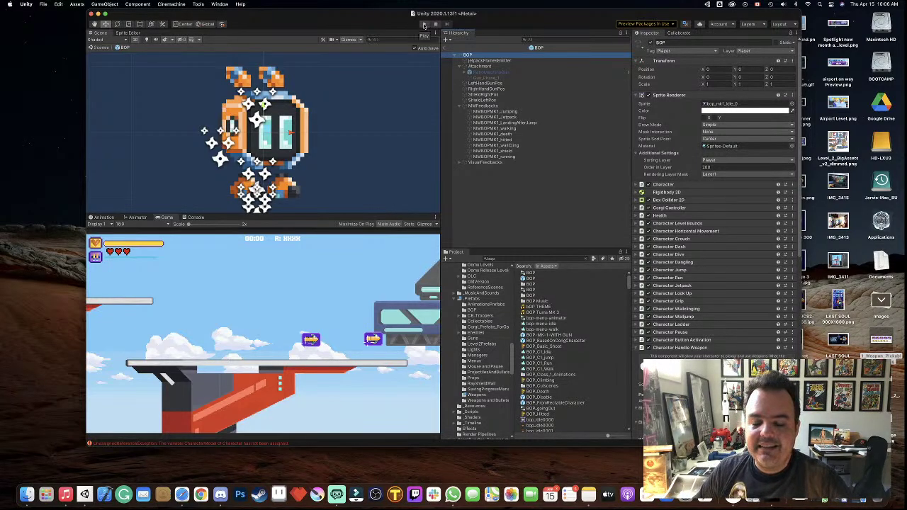
# - Play the level, moving the character right and flying upward with the jetpack
pyautogui.click(424, 25)
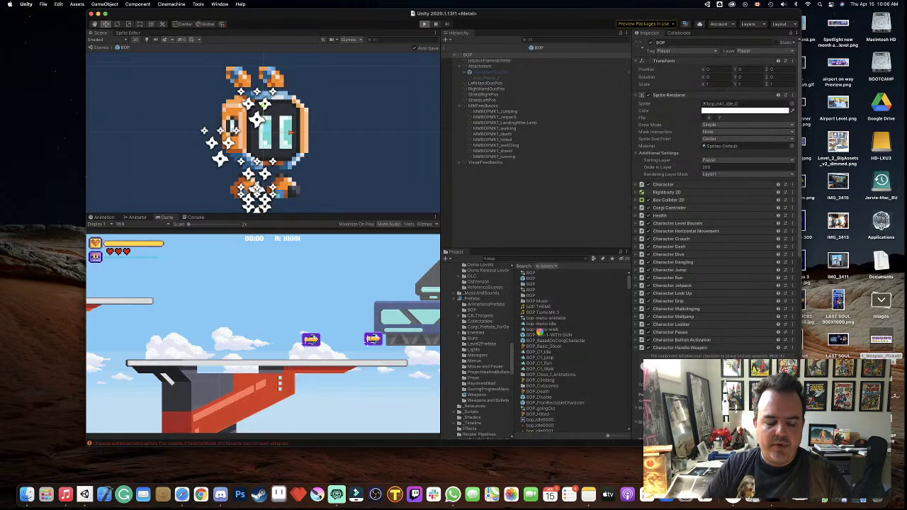
pyautogui.press('Right')
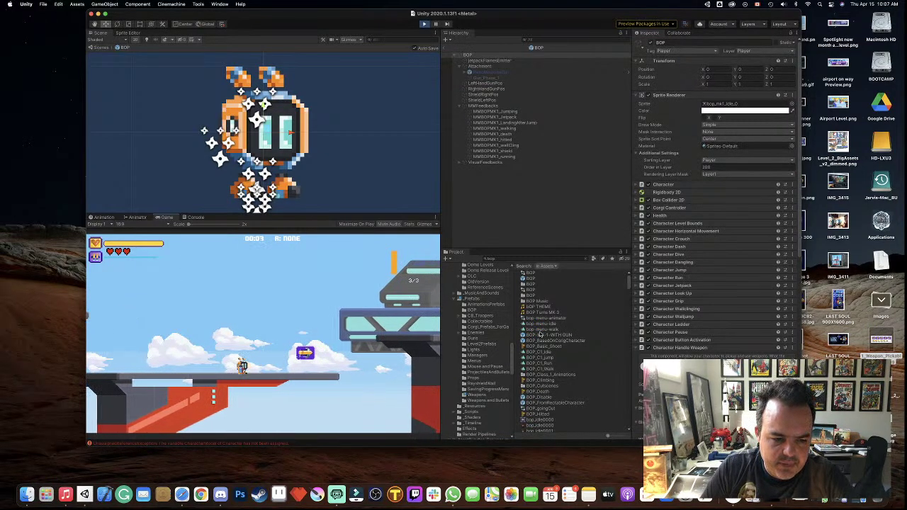
pyautogui.press('space')
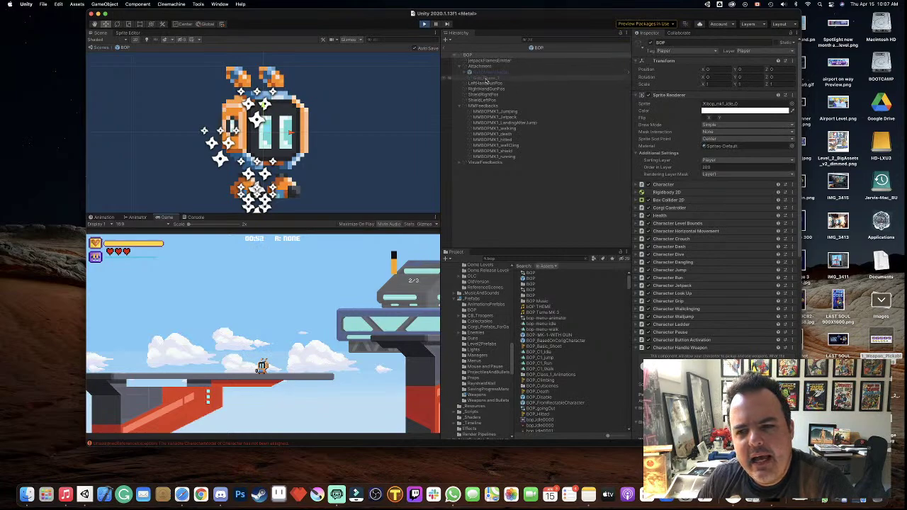
# - Stop the test run and leave the BOP prefab to return to the level scene
pyautogui.click(486, 78)
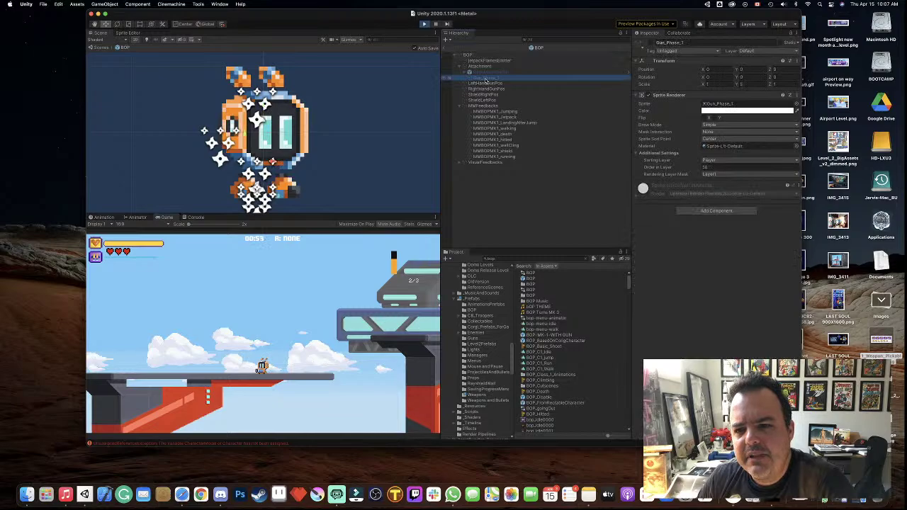
pyautogui.press('super+p')
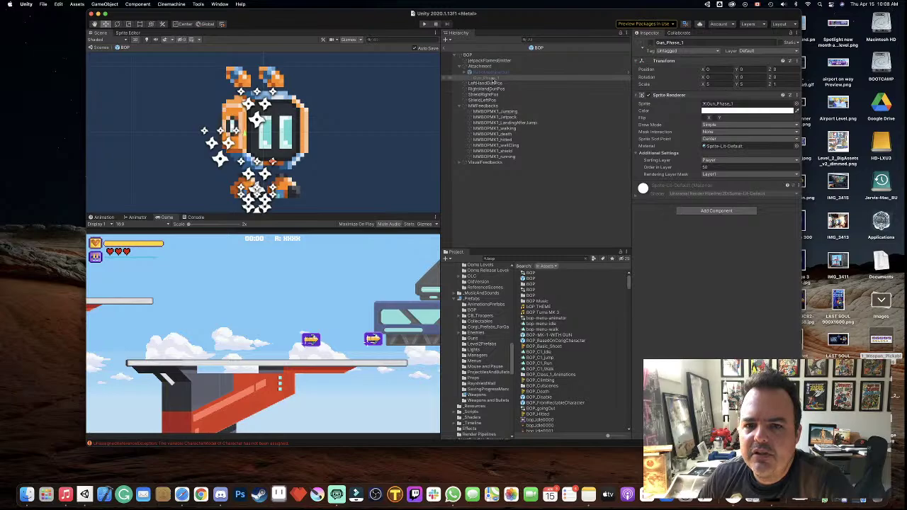
pyautogui.click(448, 48)
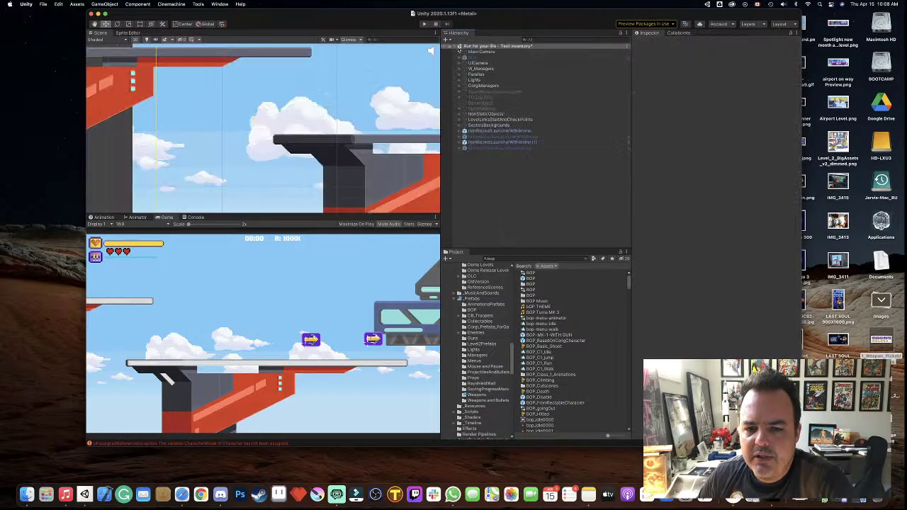
# - Trace the rocket launcher pickup to its weapon and open the MinimalRocketLauncherRocket prefab
pyautogui.click(524, 143)
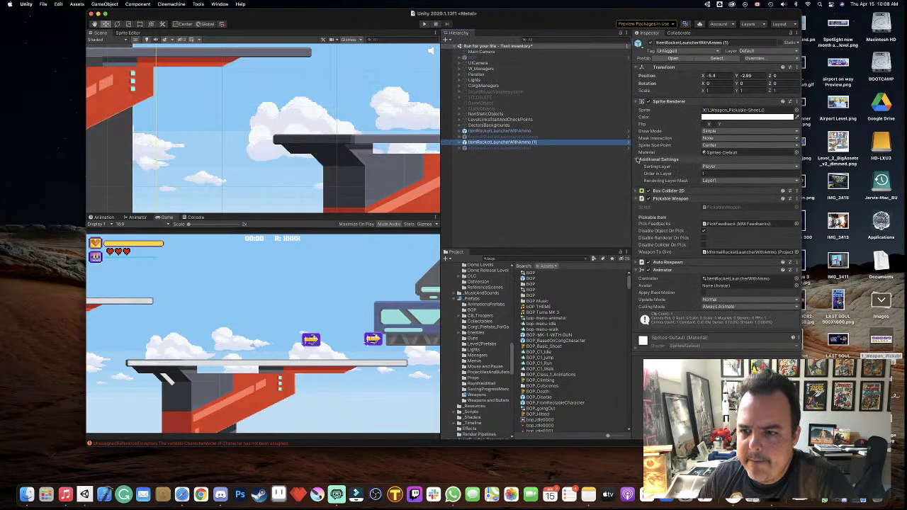
pyautogui.click(727, 231)
pyautogui.click(737, 278)
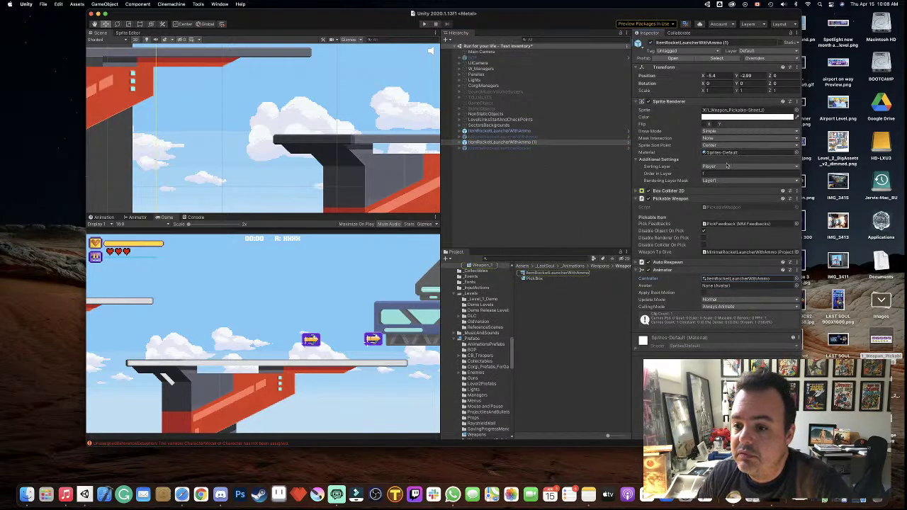
pyautogui.click(744, 252)
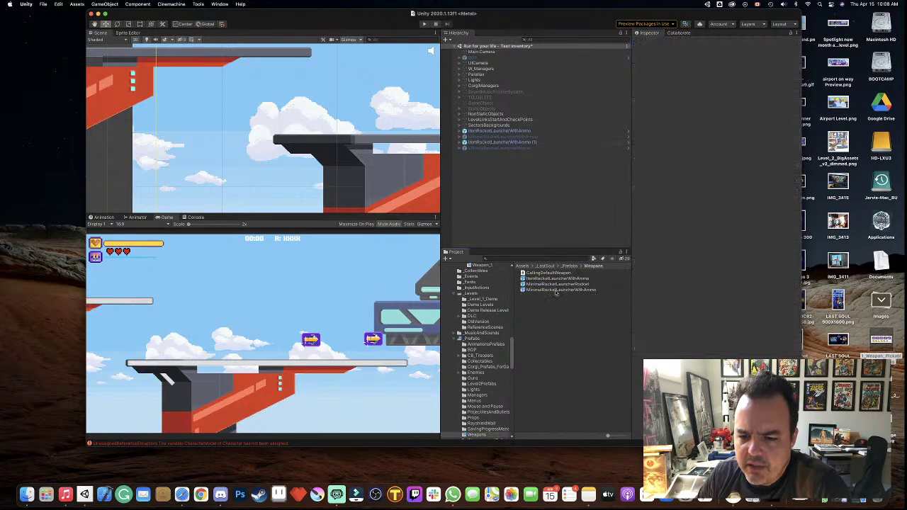
pyautogui.click(559, 284)
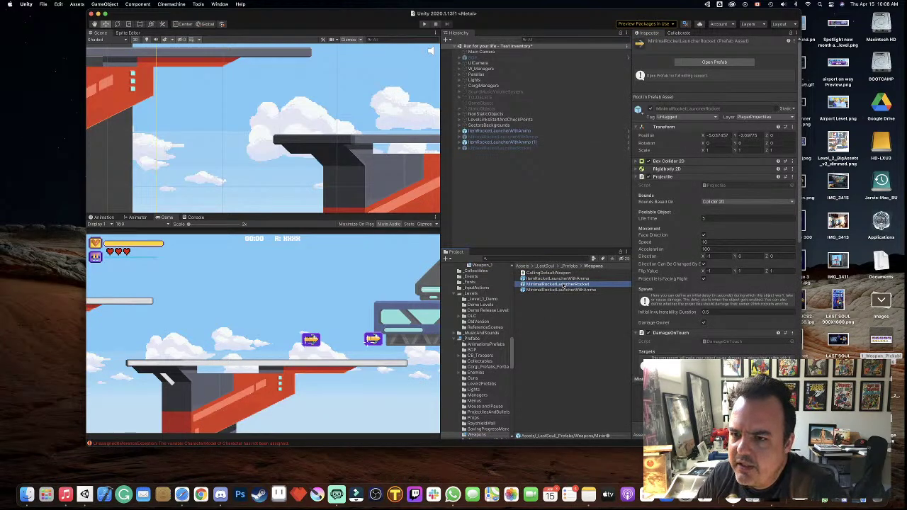
pyautogui.click(714, 62)
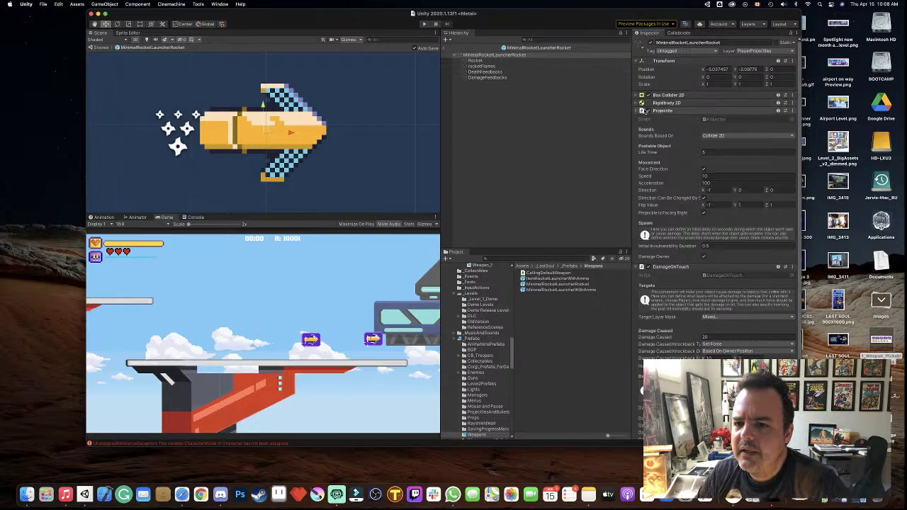
# - Stretch the rocket's Box Collider 2D to about 1.23 by 0.55 over the nose, then check the Rocket child
pyautogui.click(637, 104)
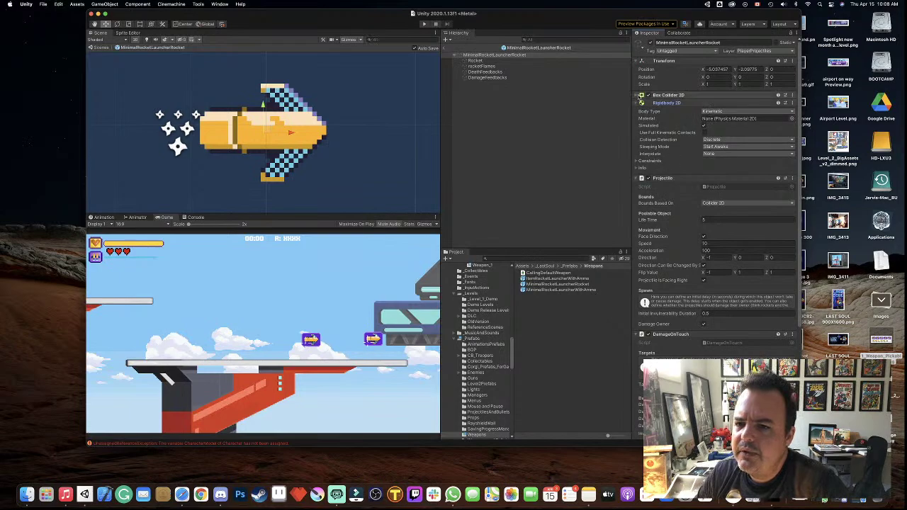
pyautogui.click(638, 95)
pyautogui.click(707, 105)
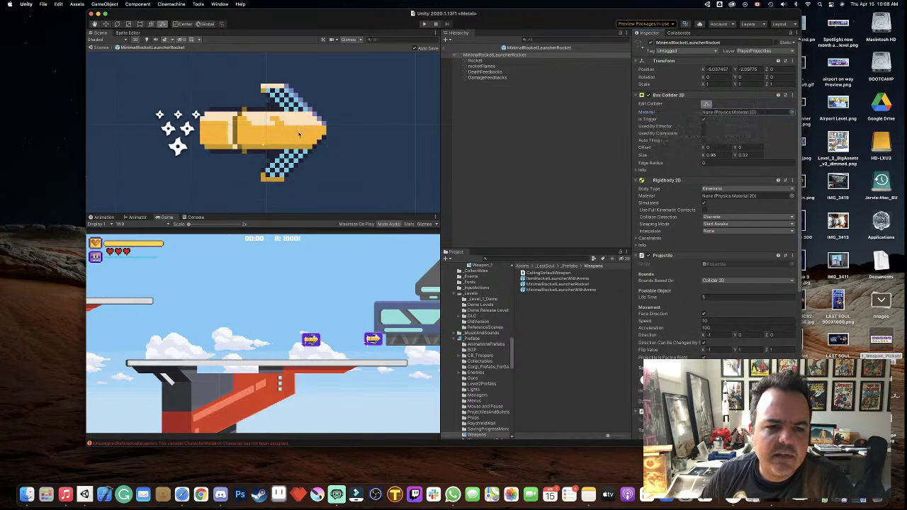
pyautogui.moveTo(299, 135); pyautogui.dragTo(324, 136)
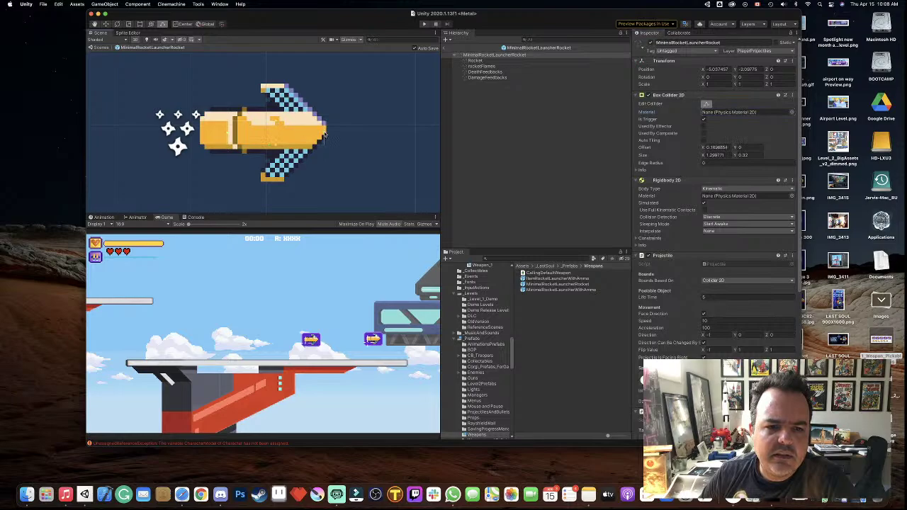
pyautogui.moveTo(324, 134)
pyautogui.mouseDown()
pyautogui.moveTo(277, 111)
pyautogui.moveTo(276, 154)
pyautogui.mouseUp()
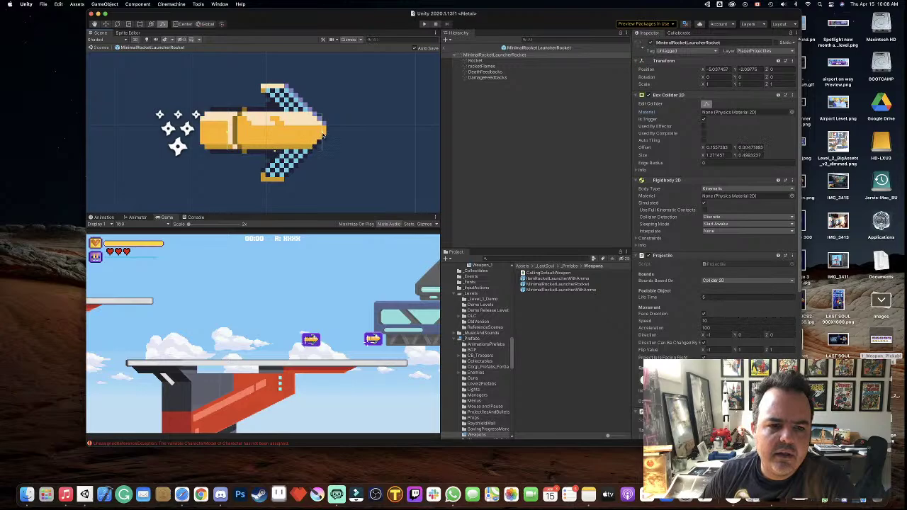
pyautogui.moveTo(322, 134); pyautogui.dragTo(319, 135)
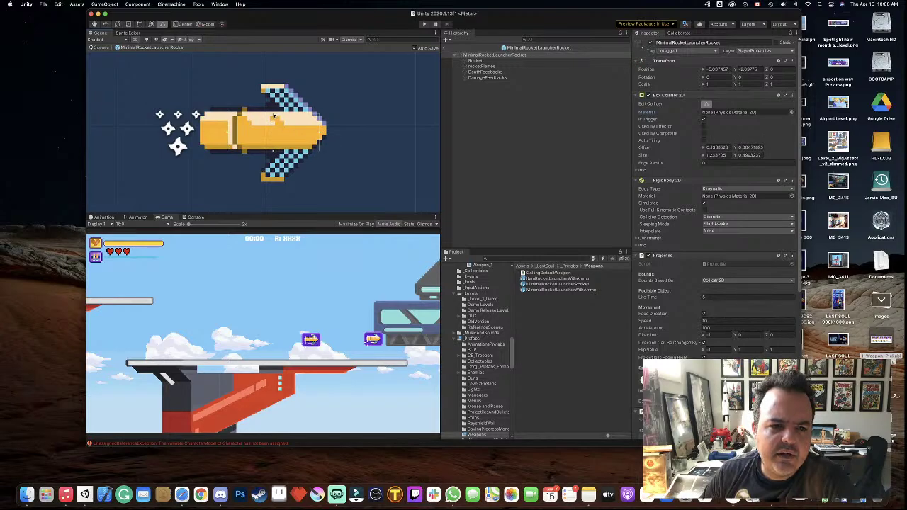
pyautogui.moveTo(273, 116); pyautogui.dragTo(275, 111)
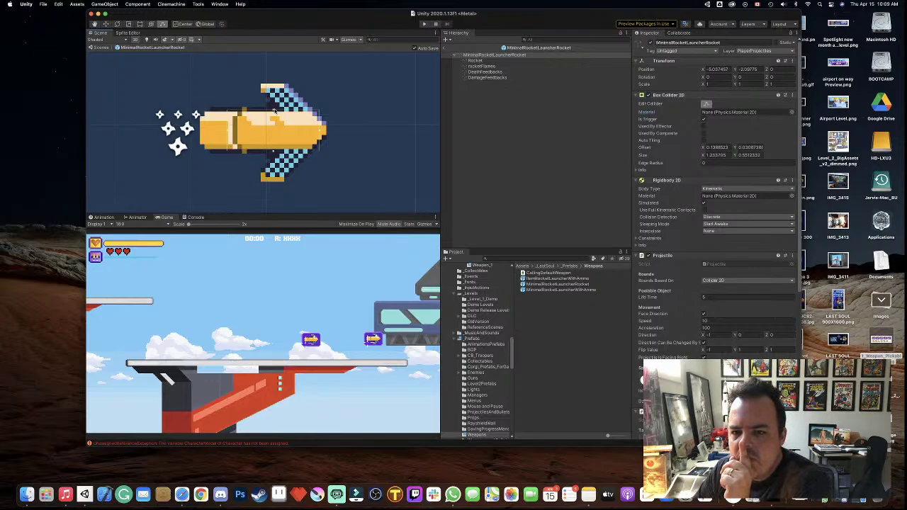
pyautogui.click(492, 57)
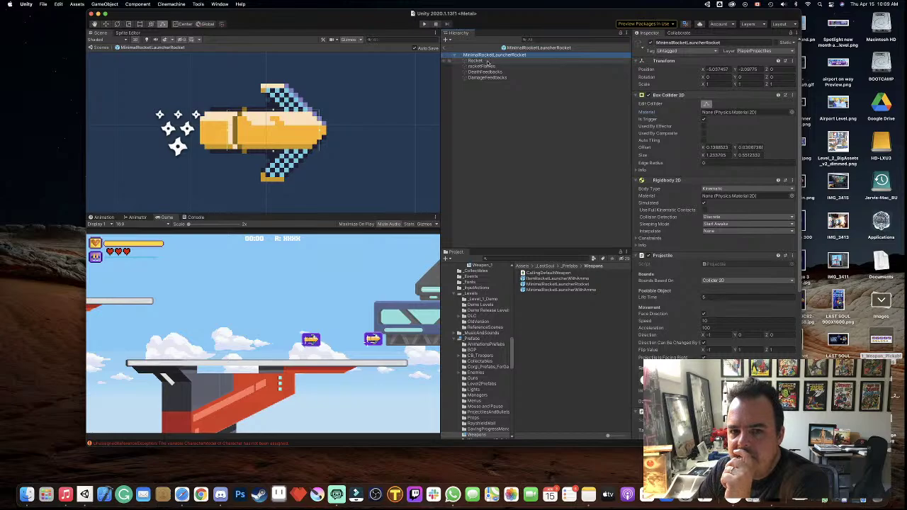
pyautogui.click(488, 62)
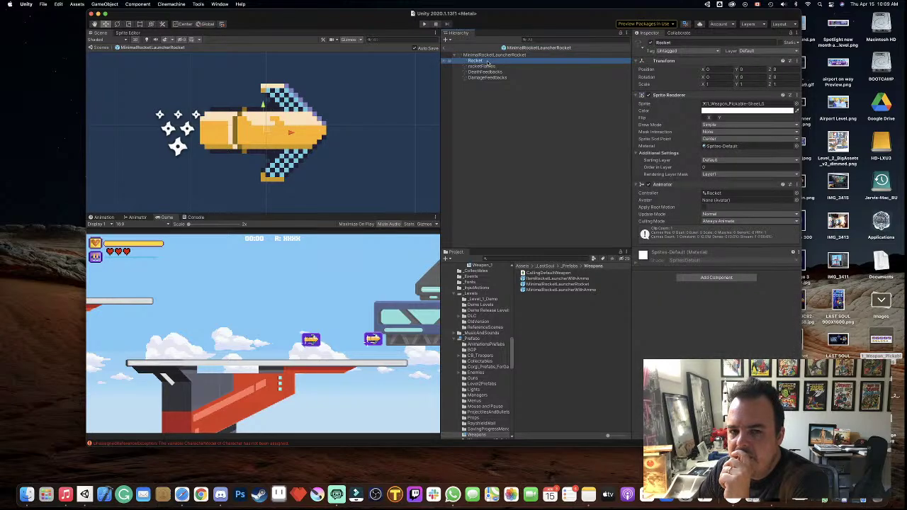
# - Return to the scene and open the MinimalRocketLauncherWithAmmo prefab from the Project panel
pyautogui.click(444, 48)
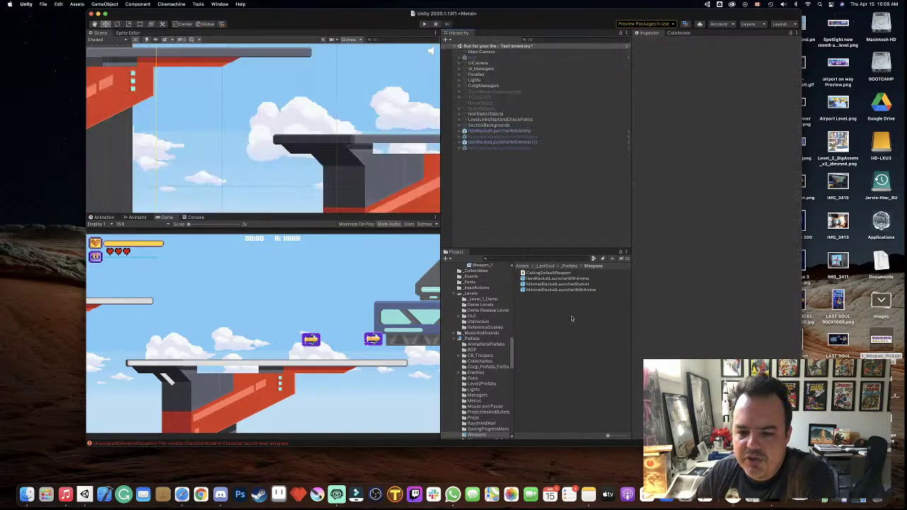
pyautogui.click(579, 280)
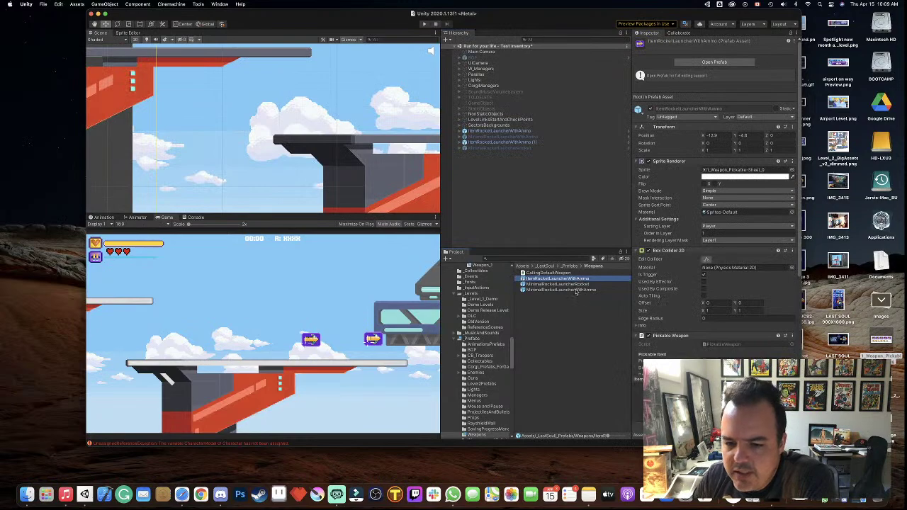
pyautogui.click(576, 290)
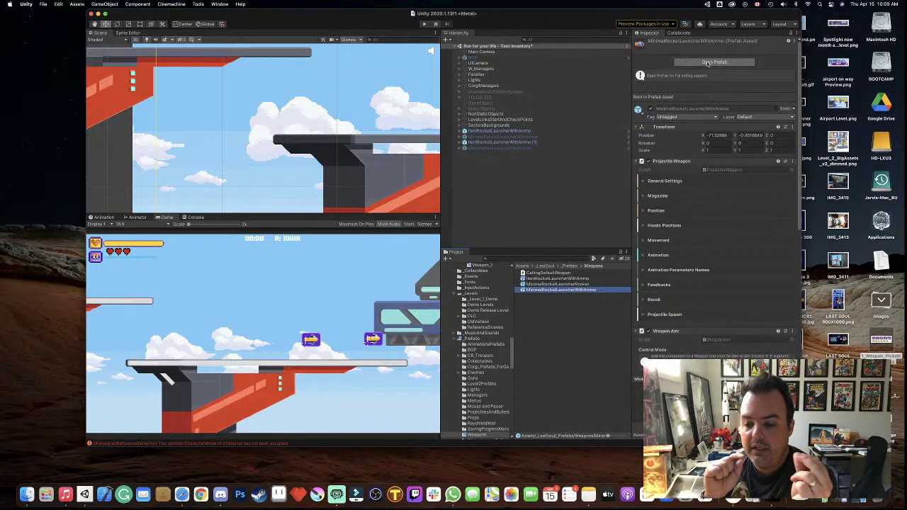
pyautogui.scroll(-1, 707, 63)
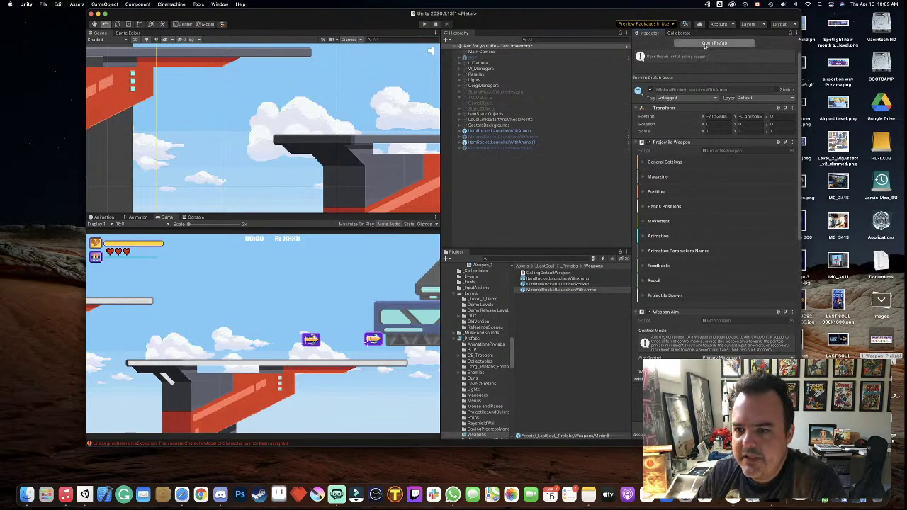
pyautogui.click(715, 43)
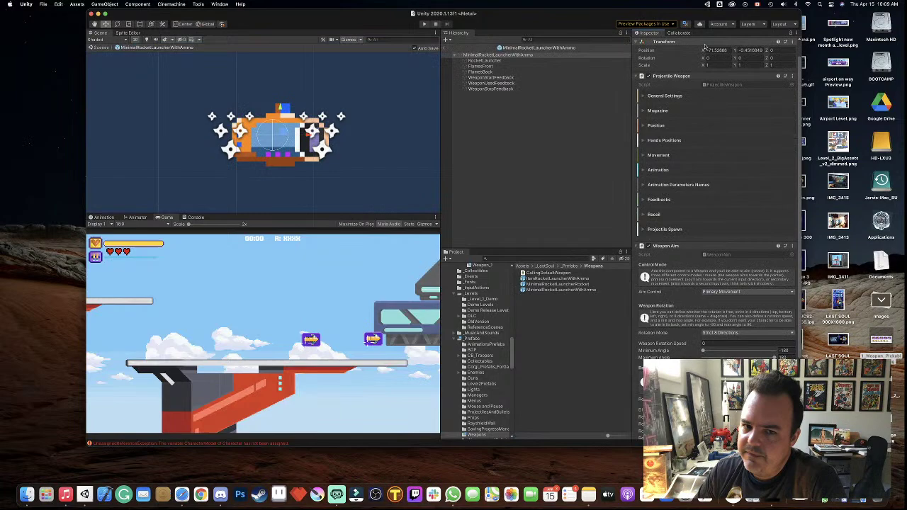
pyautogui.click(503, 61)
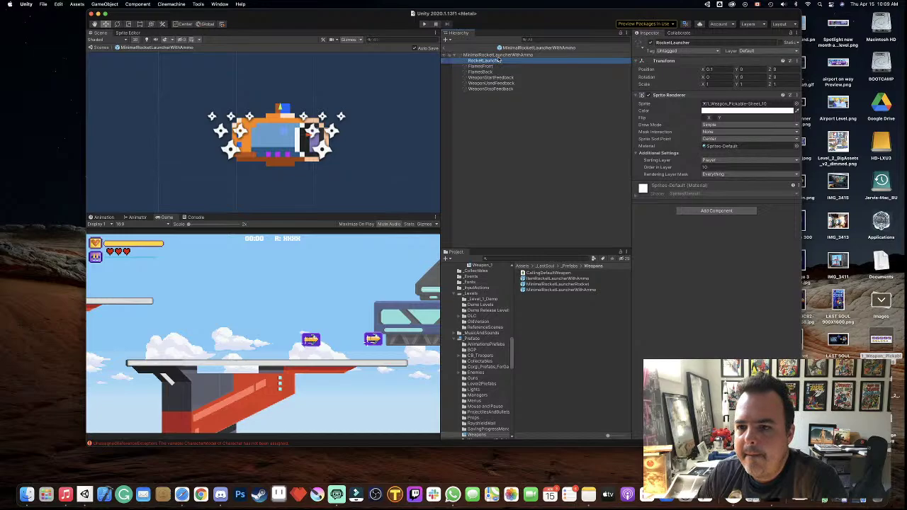
pyautogui.click(499, 55)
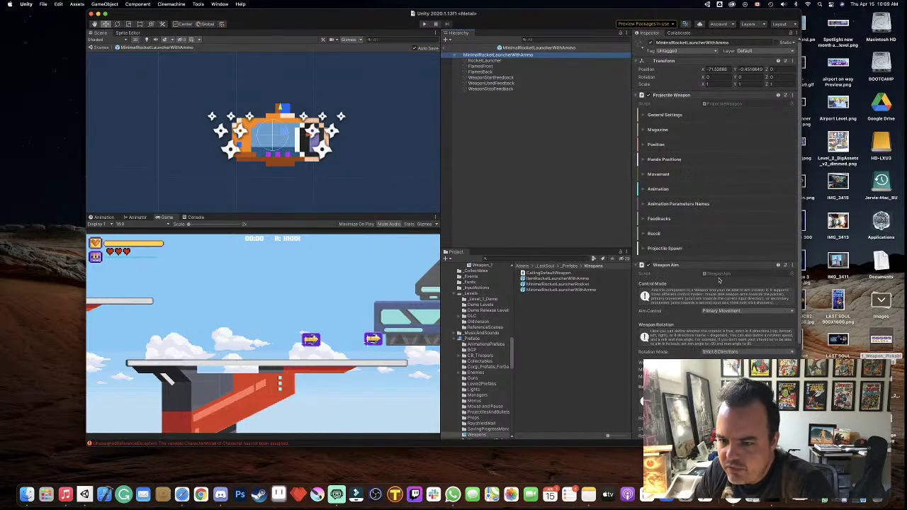
pyautogui.scroll(-2, 719, 280)
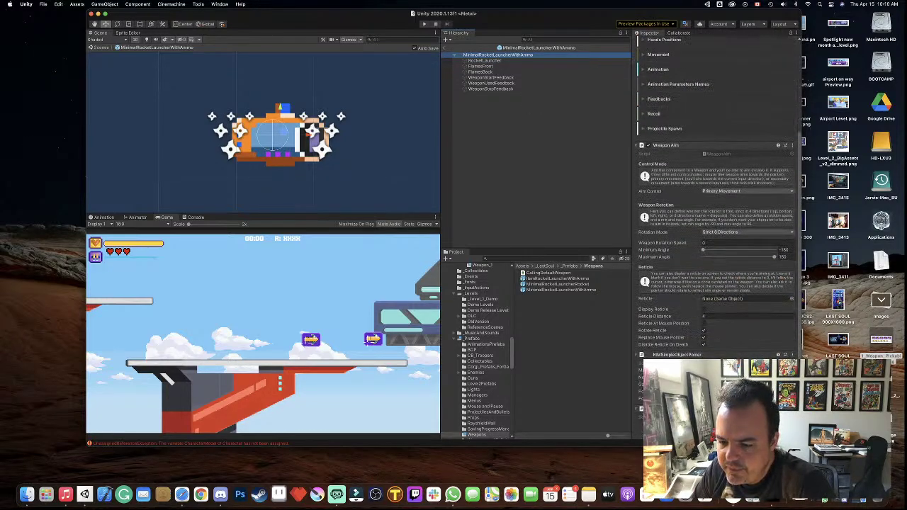
pyautogui.moveTo(499, 56); pyautogui.dragTo(557, 284)
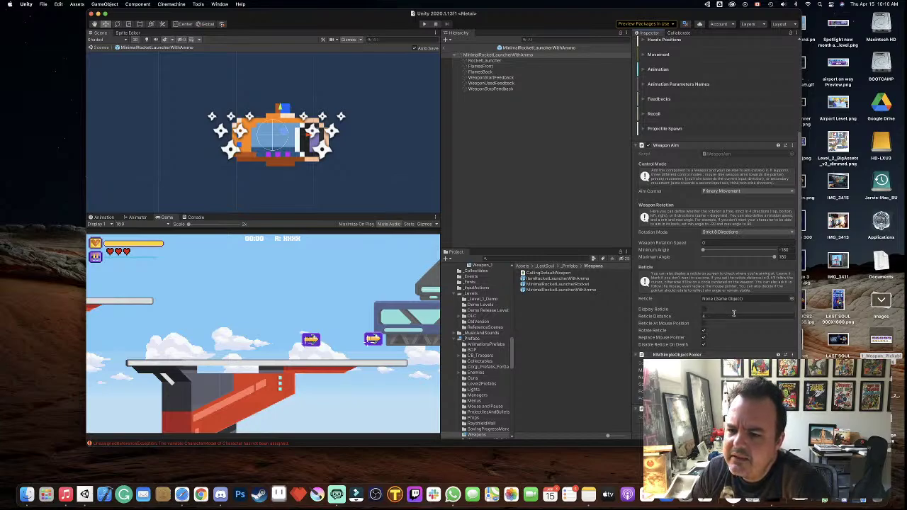
pyautogui.scroll(2, 733, 312)
pyautogui.scroll(2, 733, 313)
pyautogui.scroll(1, 734, 312)
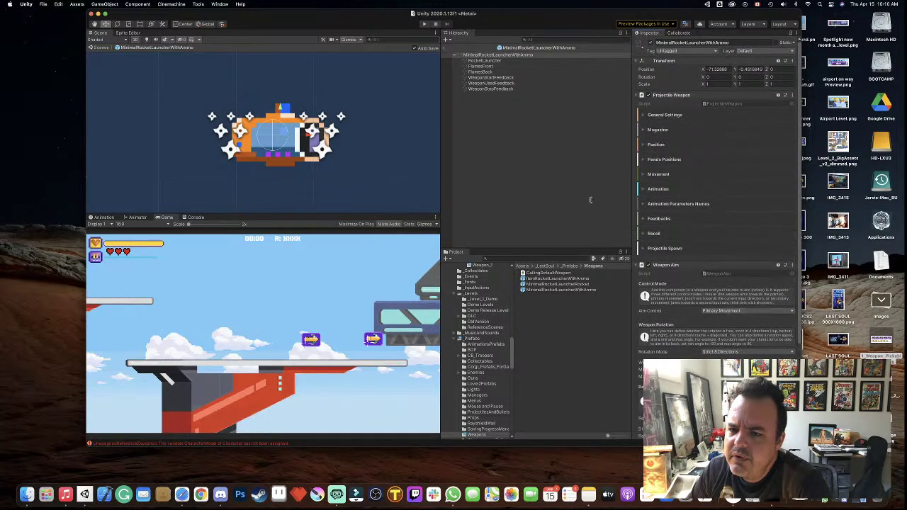
pyautogui.click(643, 174)
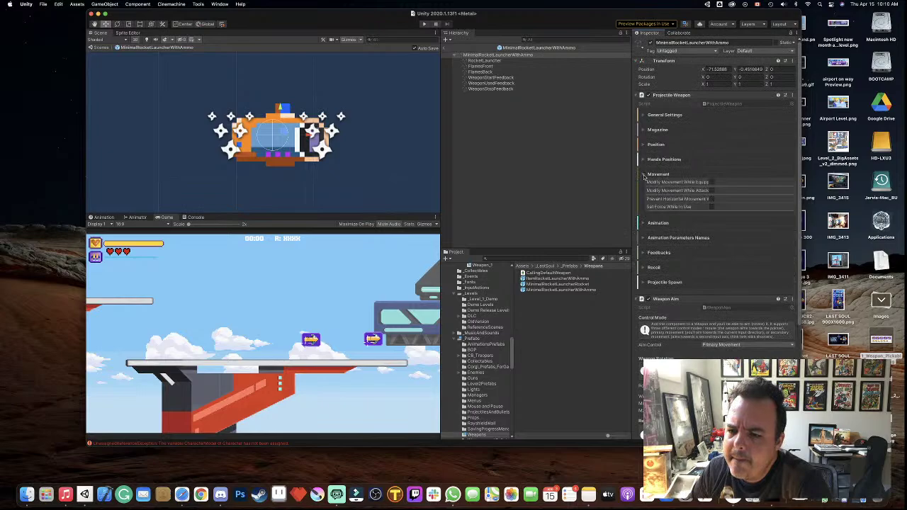
pyautogui.click(644, 175)
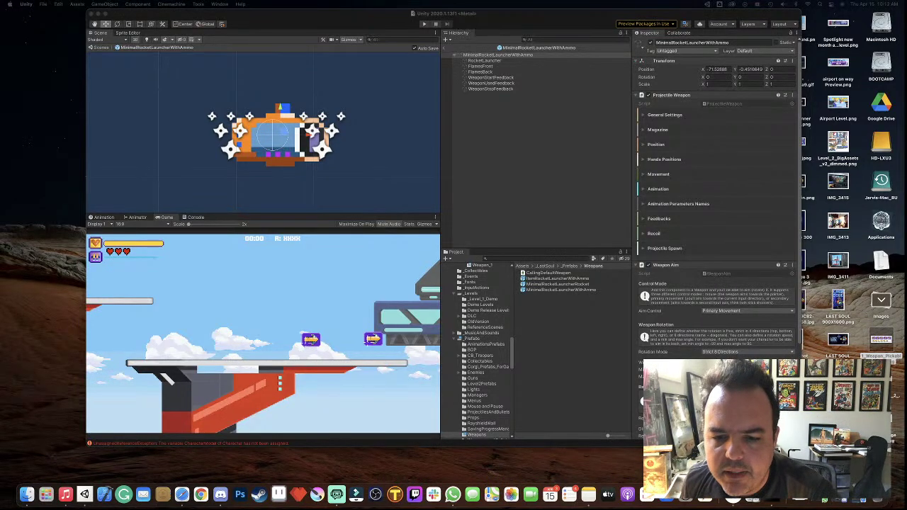
# - Search 'bop', open the BOP prefab, and select its Attachment object at X -0.28, Y 0.583
pyautogui.click(507, 259)
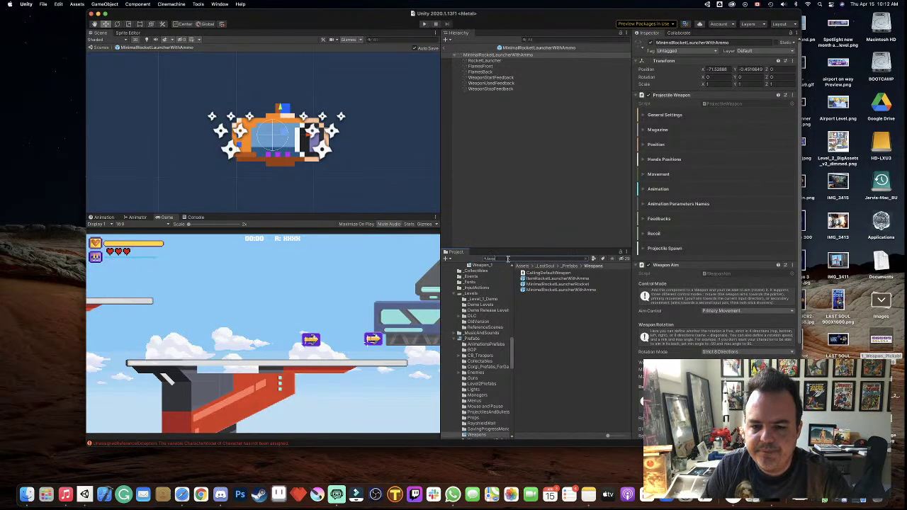
pyautogui.write('bop')
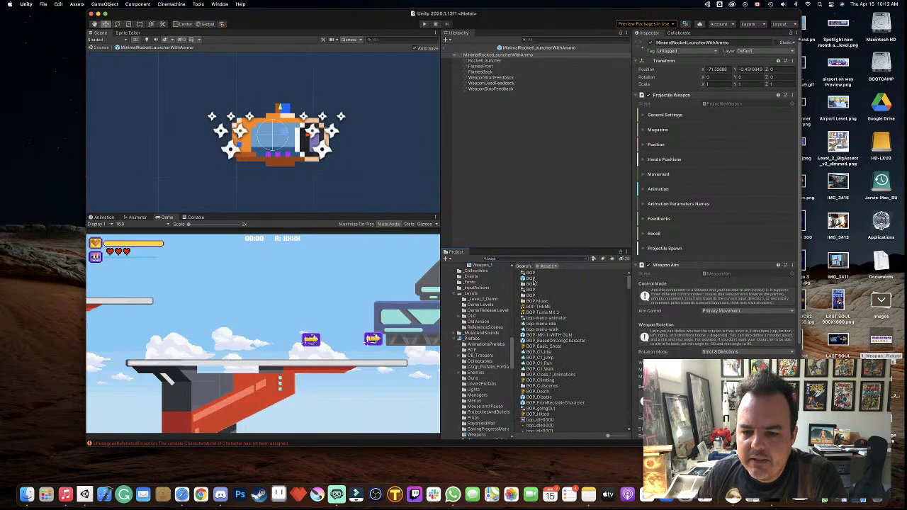
pyautogui.click(528, 277)
pyautogui.click(714, 62)
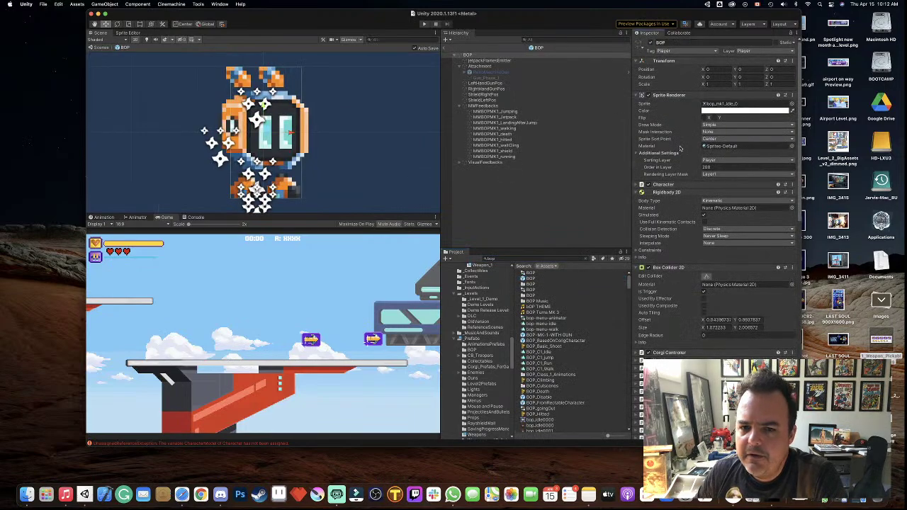
pyautogui.click(484, 66)
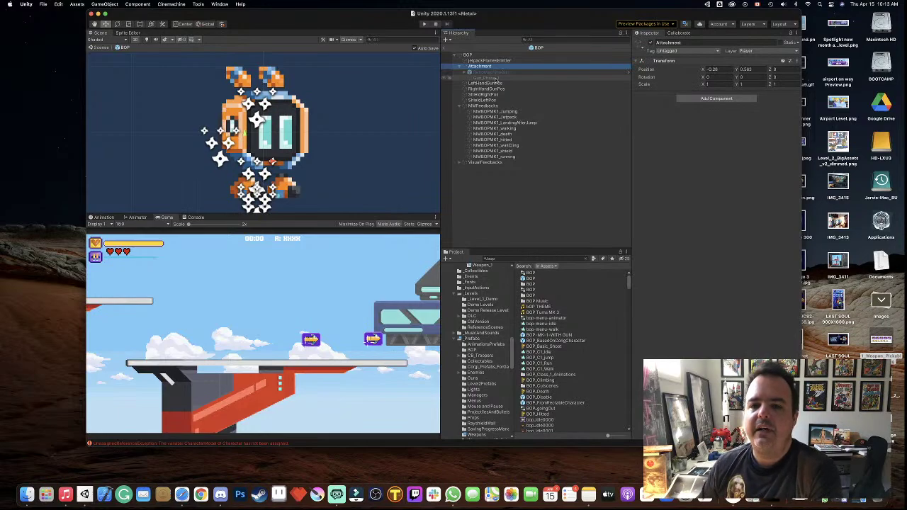
# - Review Gun_Phase_1 and the BOP root, then exit the prefab back to the Run for your life level
pyautogui.click(499, 77)
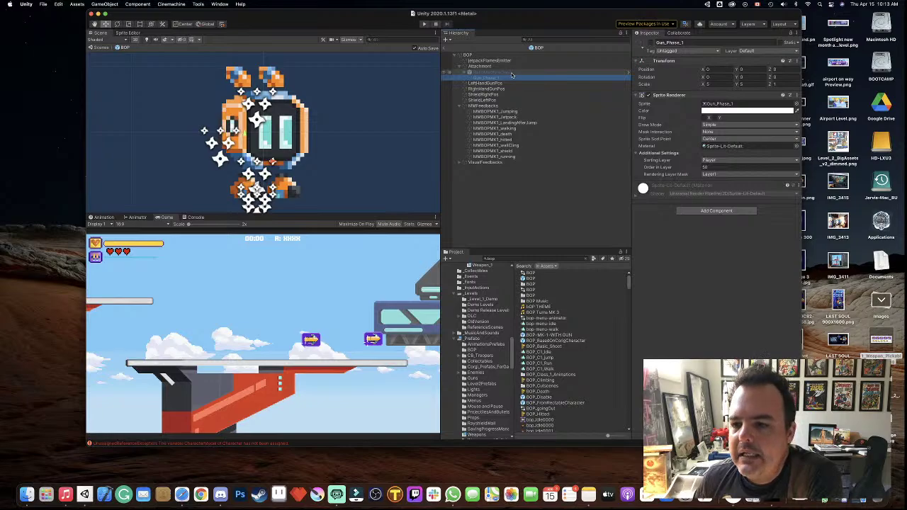
pyautogui.click(467, 55)
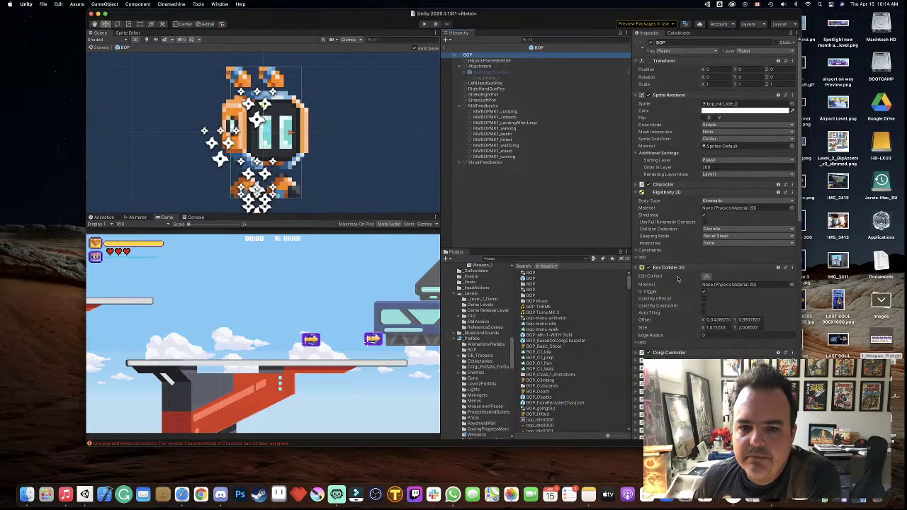
pyautogui.click(444, 53)
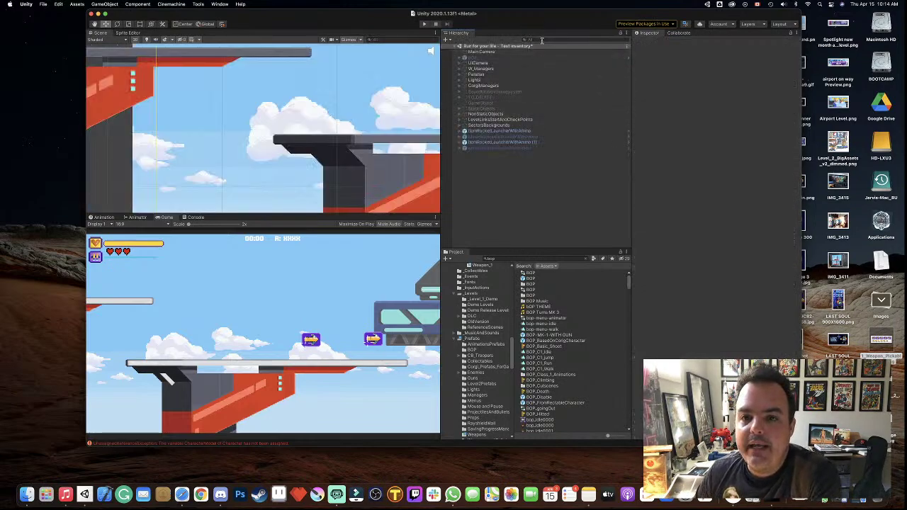
# - Open the MinimalRocketLauncherWithAmmo prefab via the level's rocket launcher pickup
pyautogui.click(528, 143)
pyautogui.click(737, 329)
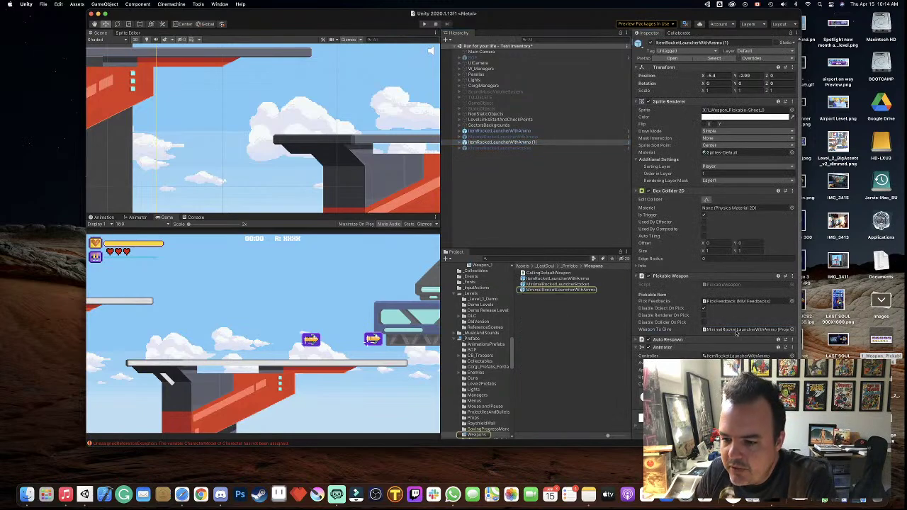
pyautogui.click(567, 291)
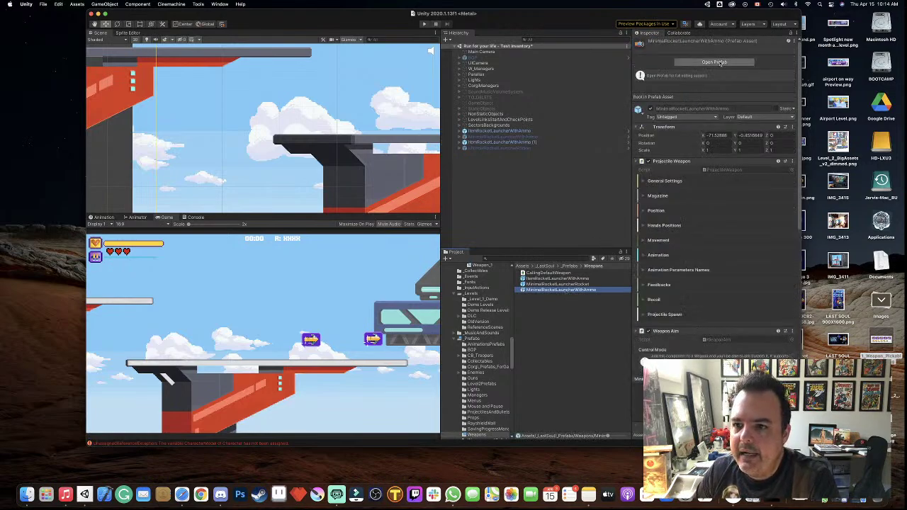
pyautogui.click(717, 62)
# - Open MinimalRocketLauncherRocket and narrow its box collider to about 0.66 wide, shifted toward the nose
pyautogui.click(583, 284)
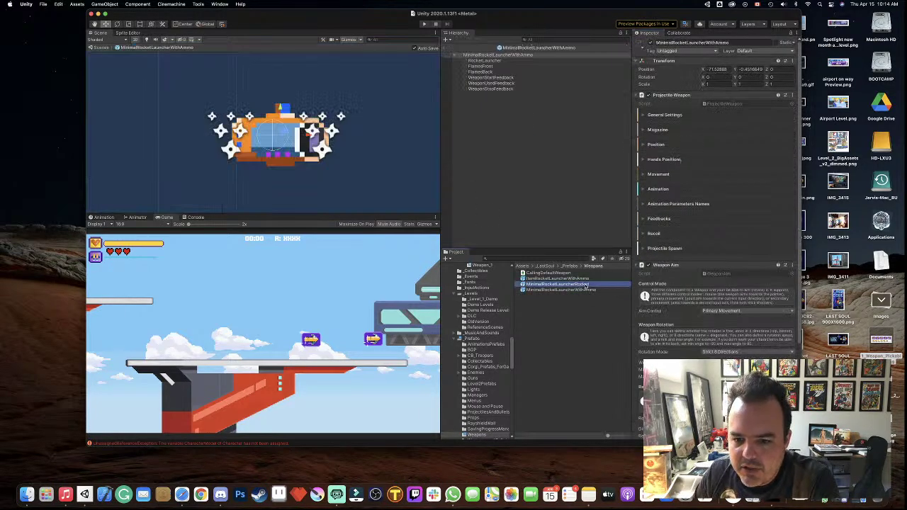
pyautogui.click(714, 62)
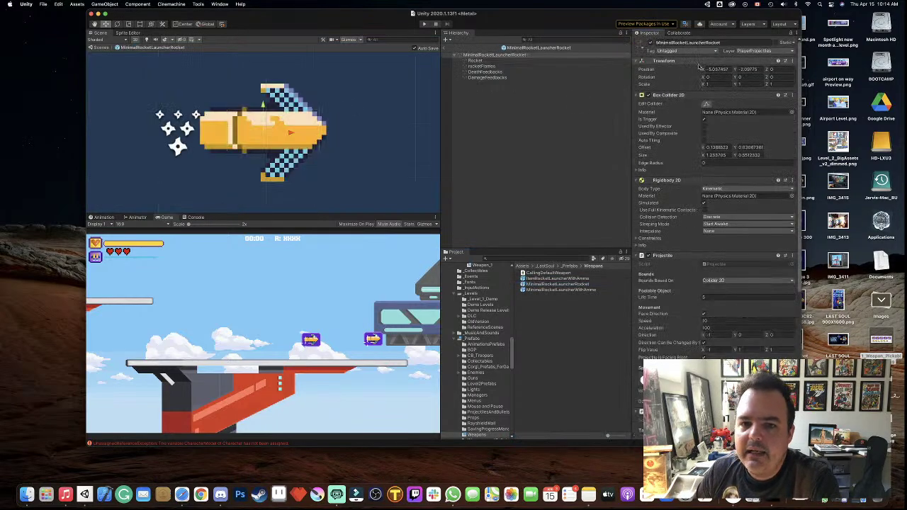
pyautogui.click(708, 104)
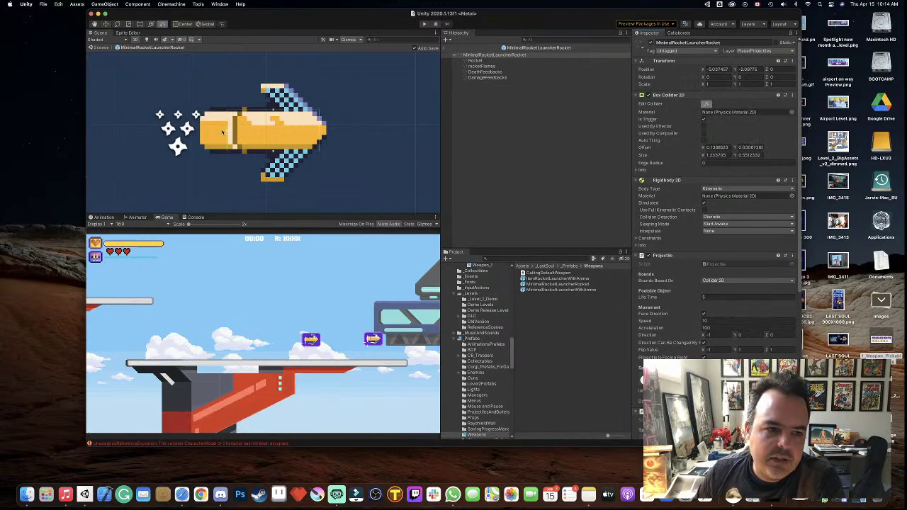
pyautogui.moveTo(228, 131); pyautogui.dragTo(285, 133)
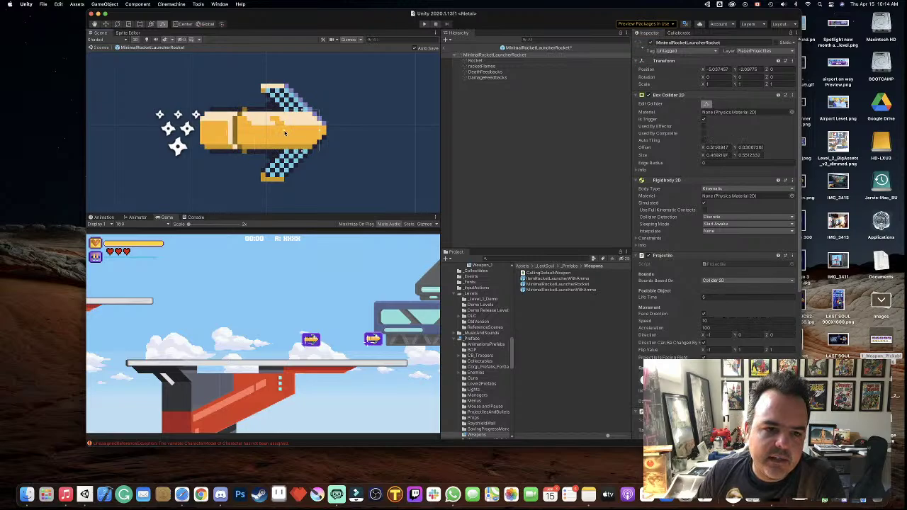
# - Exit the rocket prefab back to the level scene
pyautogui.click(444, 48)
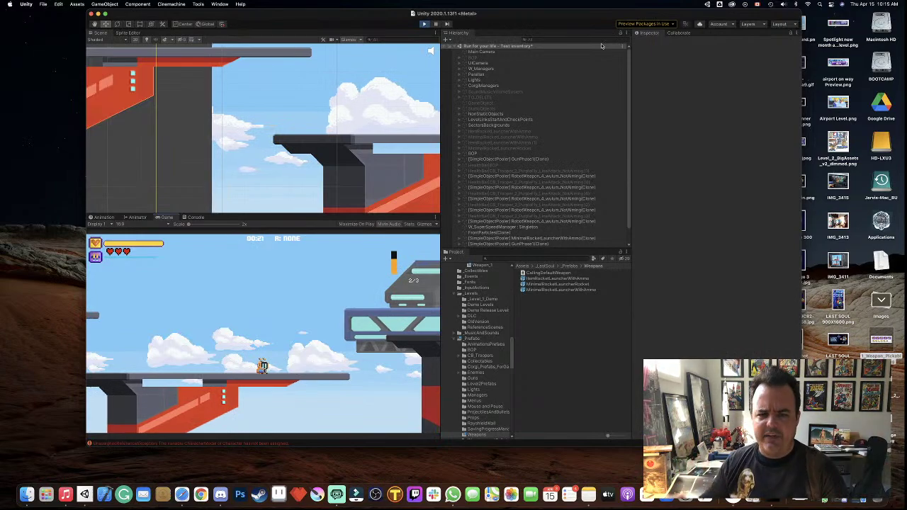
# - Stop Play mode and shift the editor window left on the desktop
pyautogui.click(425, 24)
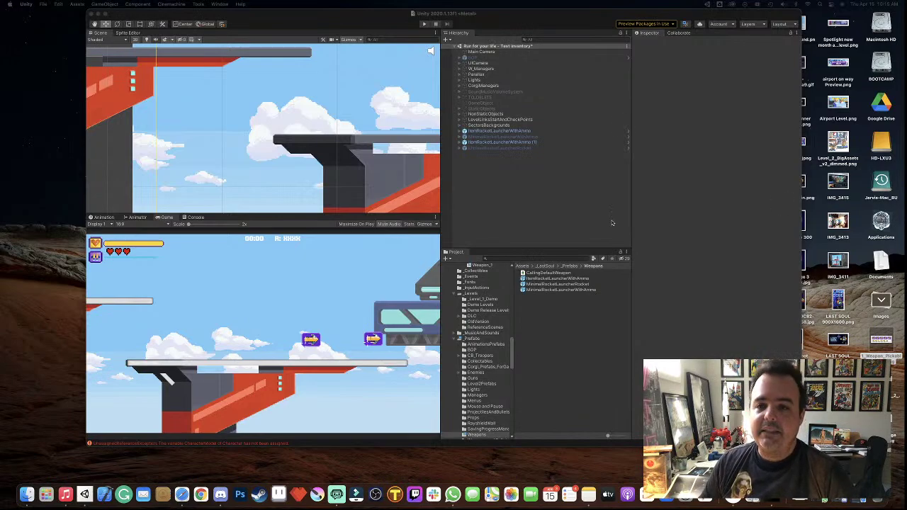
pyautogui.moveTo(538, 18); pyautogui.dragTo(482, 18)
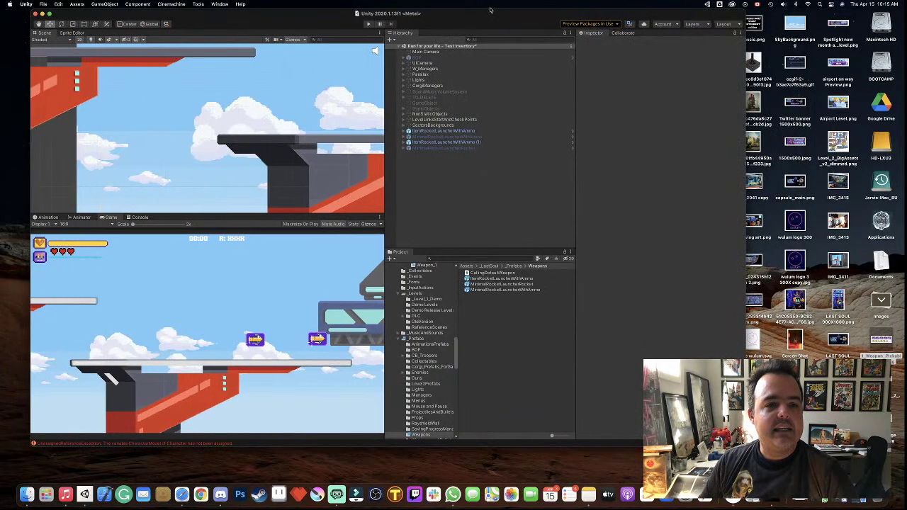
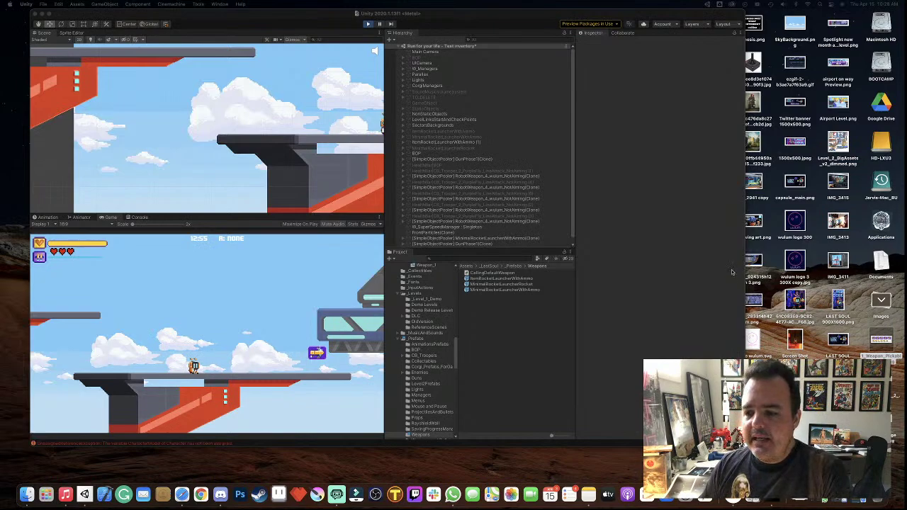
# - Stop the game and publish 17 changes to Collaborate as 'Rocket Launcher Working', excluding InputManager.asset
pyautogui.click(367, 23)
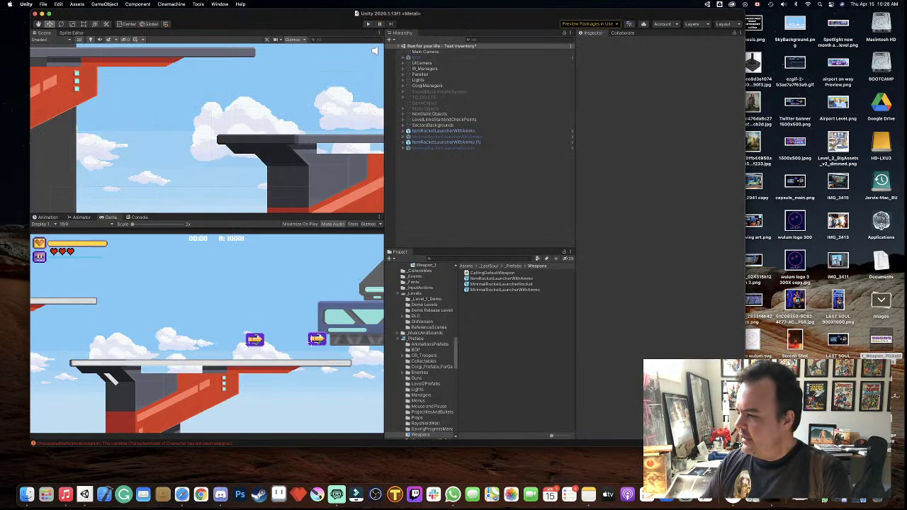
pyautogui.hotkey('ctrl', 'alt', 'Return')
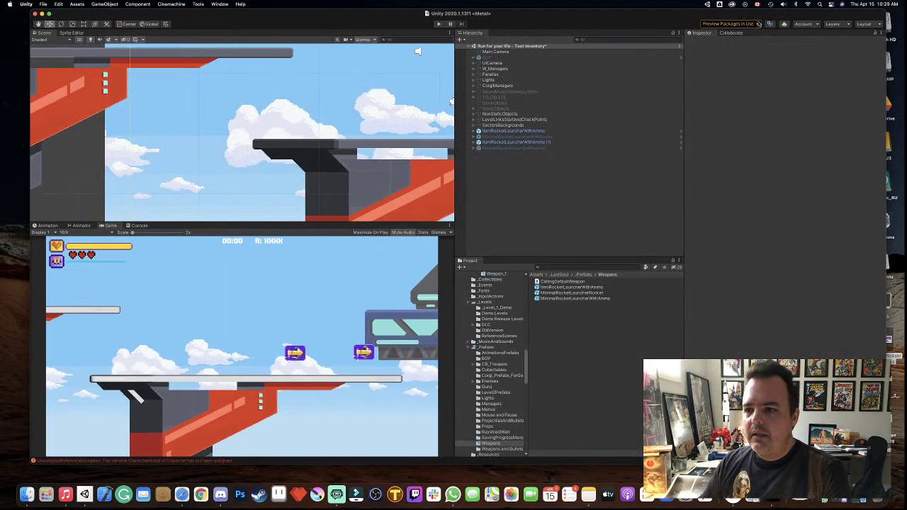
pyautogui.click(769, 25)
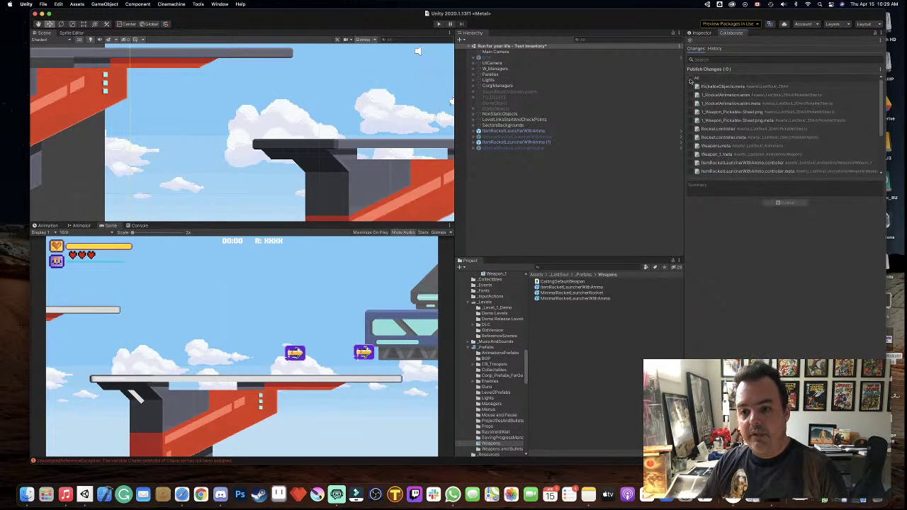
pyautogui.scroll(-3, 717, 142)
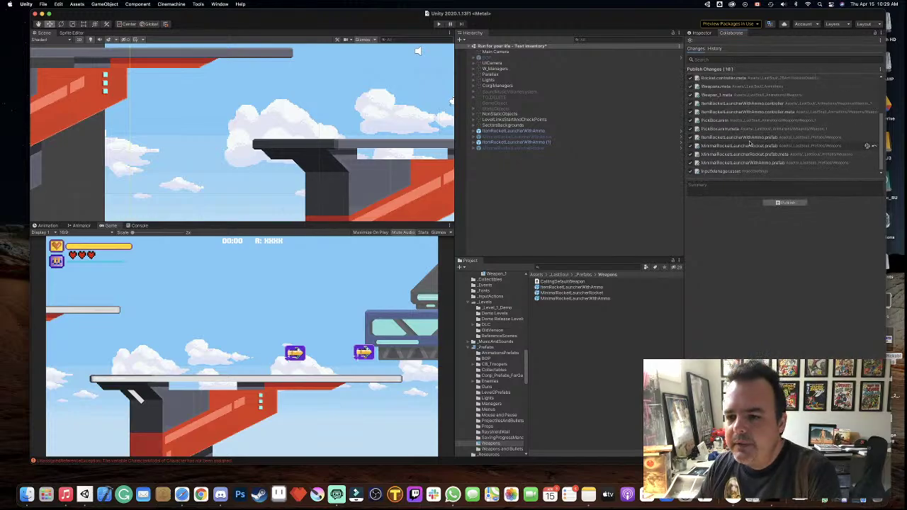
pyautogui.click(688, 172)
pyautogui.click(719, 188)
pyautogui.write('Rocket Launcher Working')
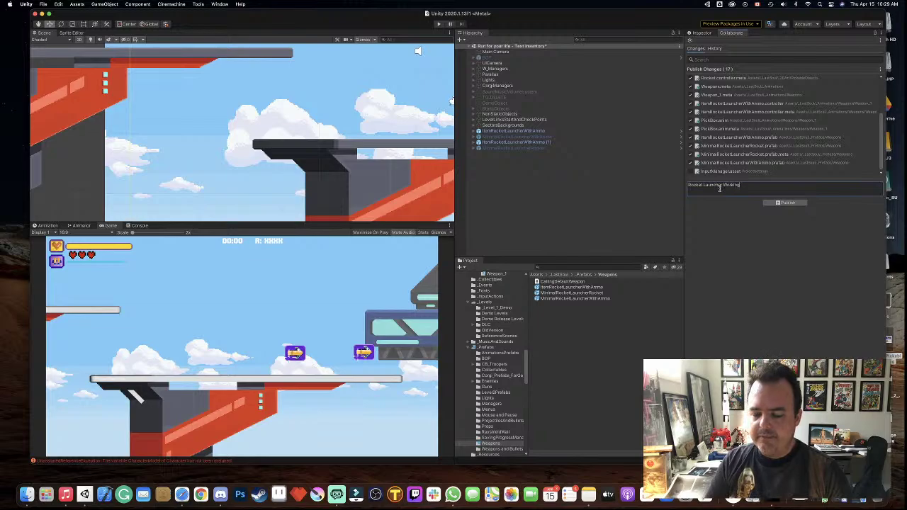
pyautogui.click(773, 203)
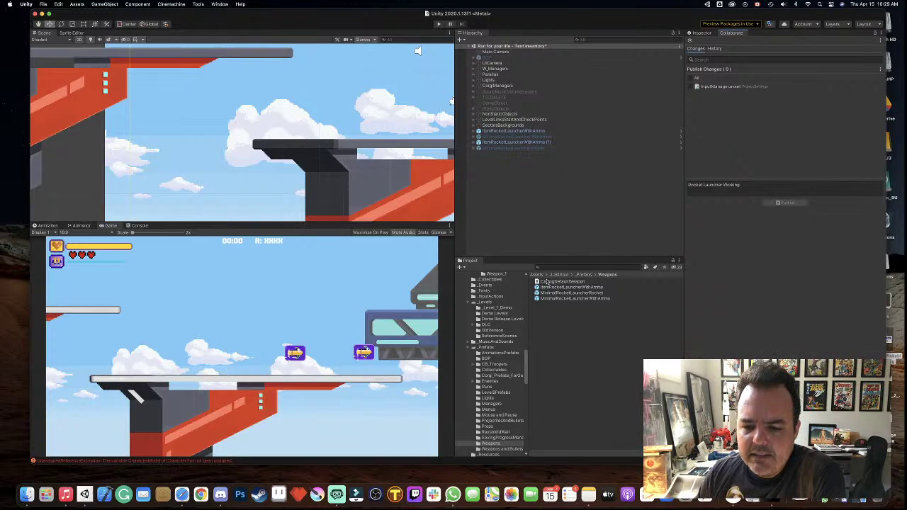
# - Select BOP and collapse its Transform, Sprite Renderer, Rigidbody 2D and Box Collider 2D components
pyautogui.click(491, 58)
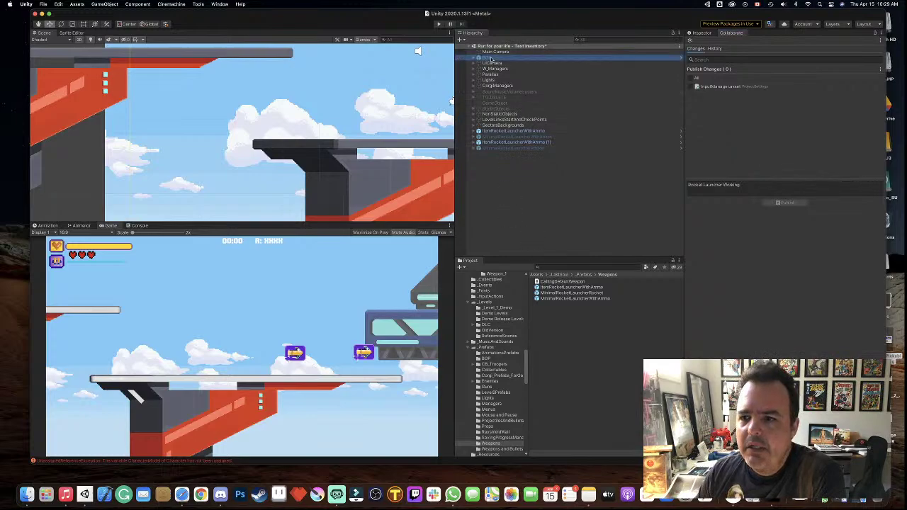
pyautogui.click(703, 33)
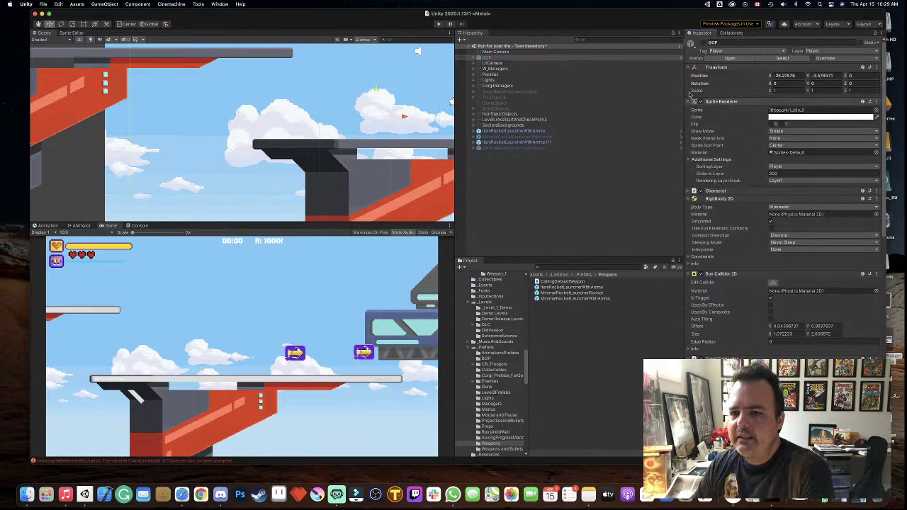
pyautogui.click(689, 67)
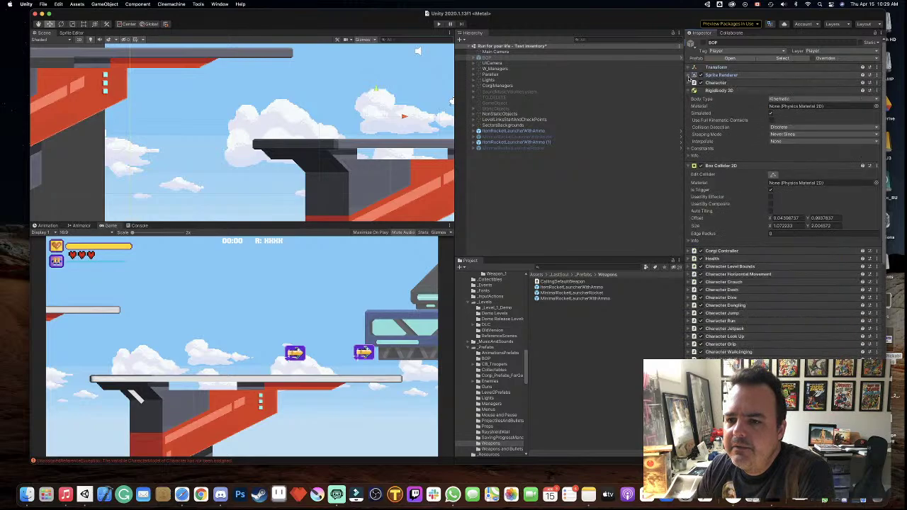
pyautogui.click(689, 75)
pyautogui.click(689, 90)
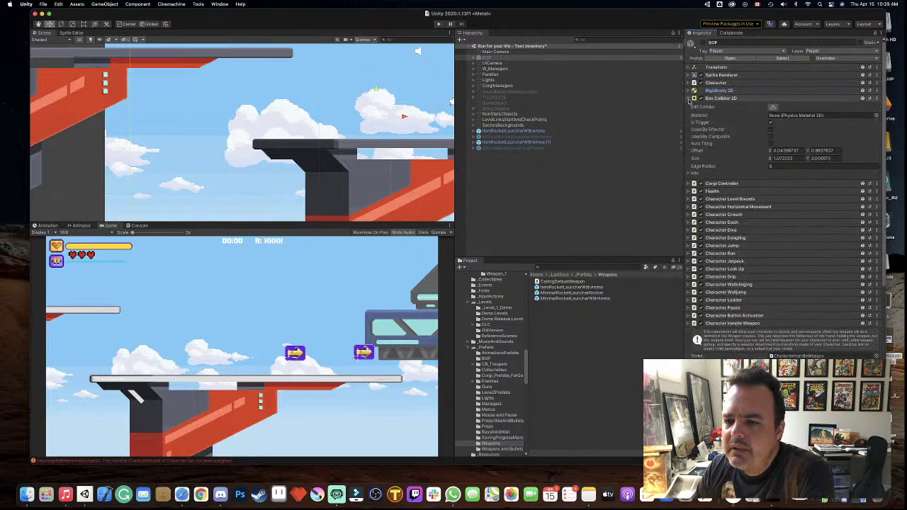
pyautogui.click(689, 98)
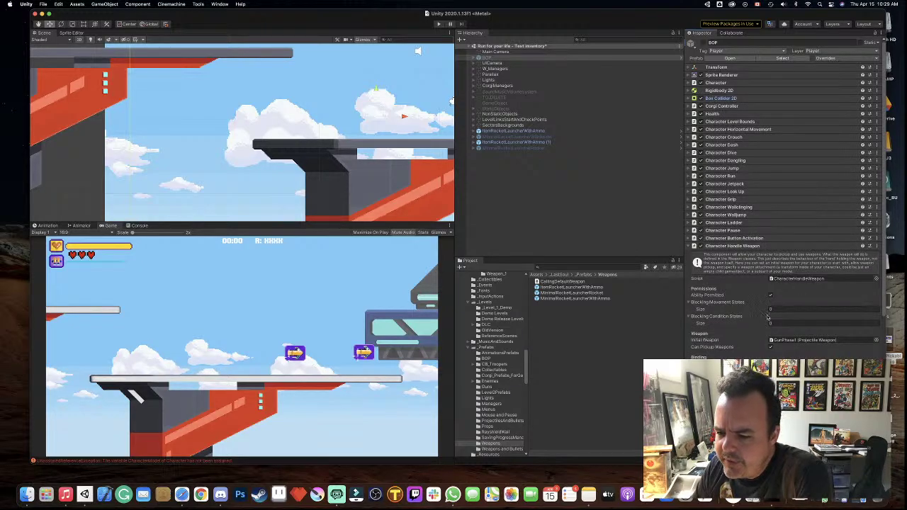
# - Find the Character Handle Weapon component showing GunPhaser1 as the initial weapon
pyautogui.scroll(-3, 759, 317)
pyautogui.scroll(-4, 759, 317)
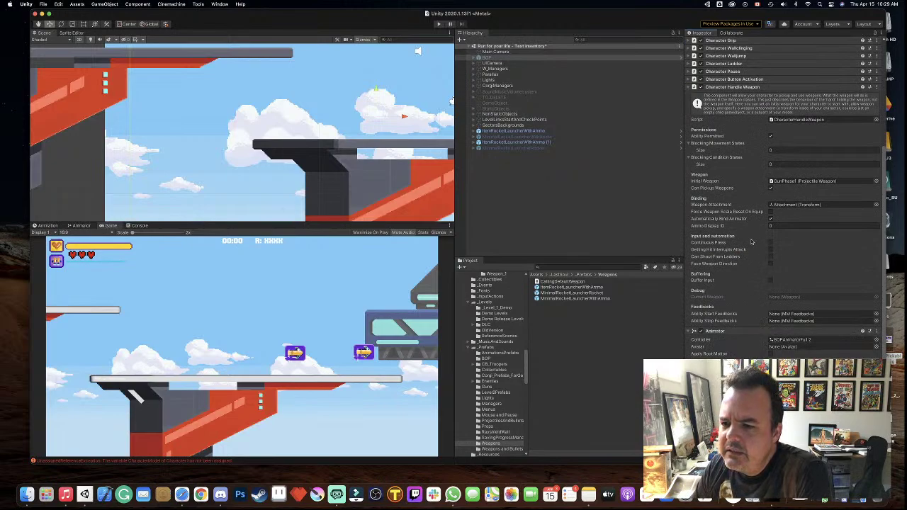
pyautogui.scroll(2, 752, 241)
pyautogui.scroll(4, 752, 241)
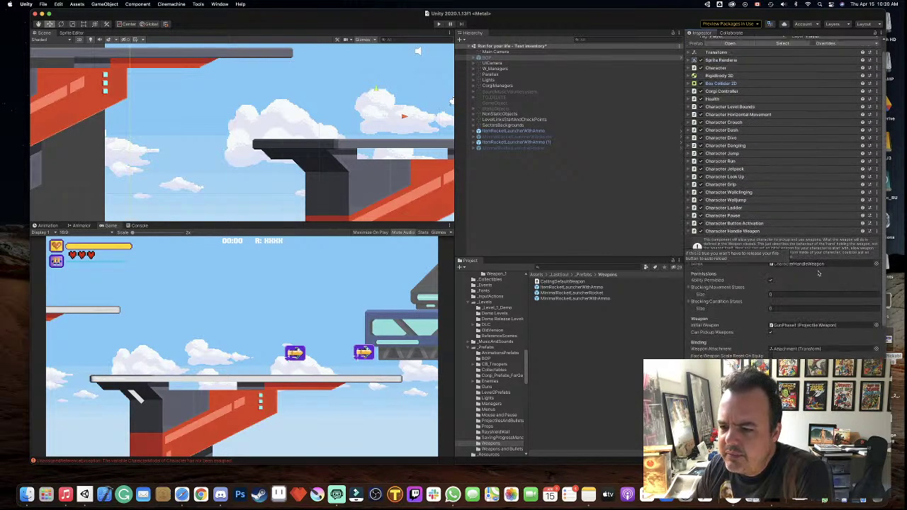
pyautogui.click(795, 325)
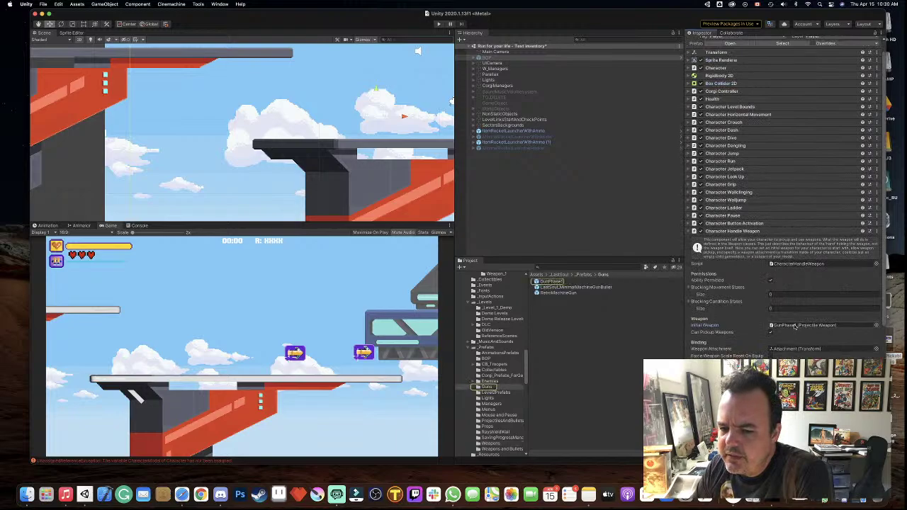
pyautogui.click(547, 281)
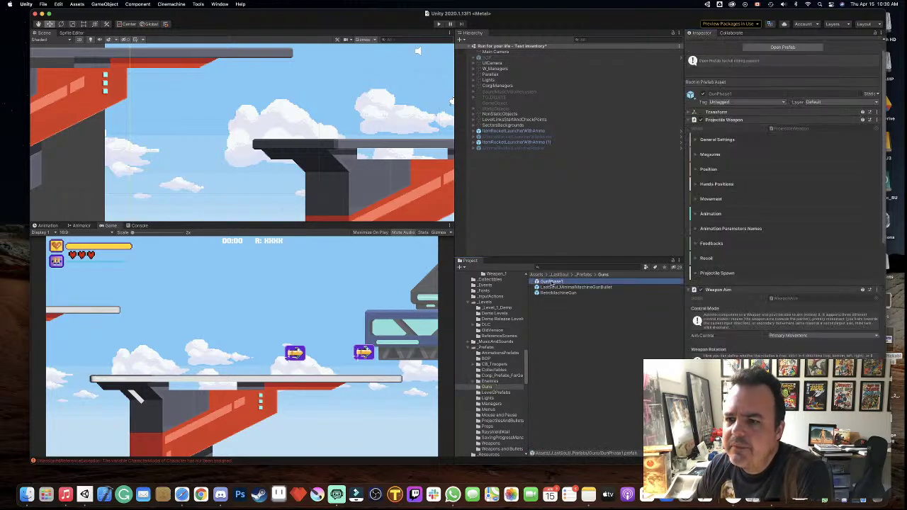
pyautogui.click(796, 48)
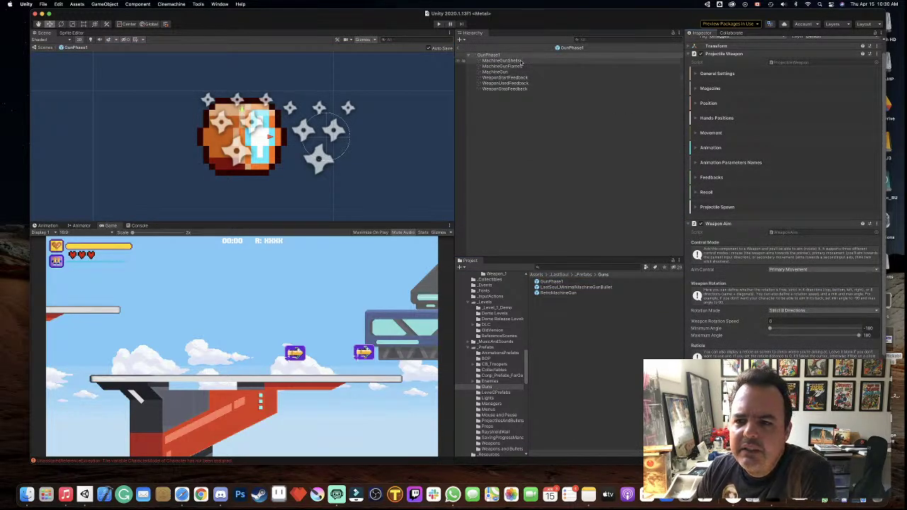
pyautogui.scroll(-3, 769, 329)
pyautogui.scroll(-2, 759, 327)
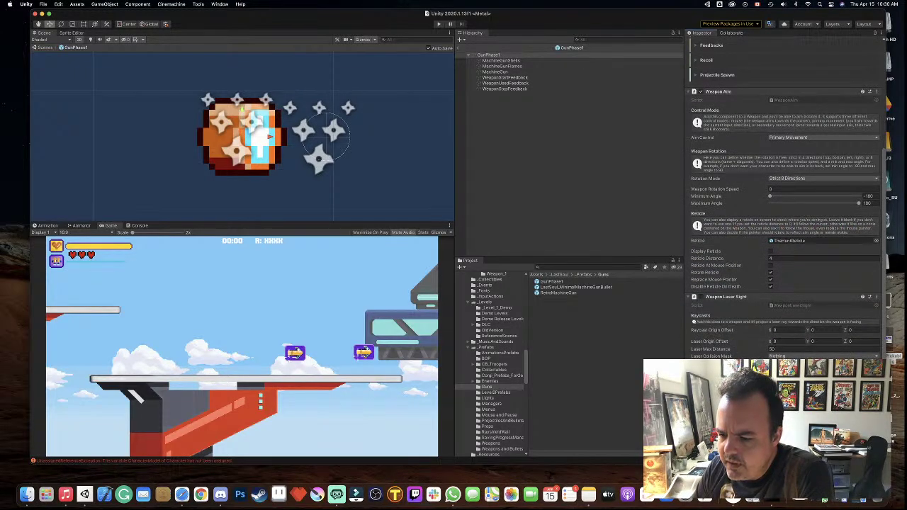
pyautogui.click(574, 287)
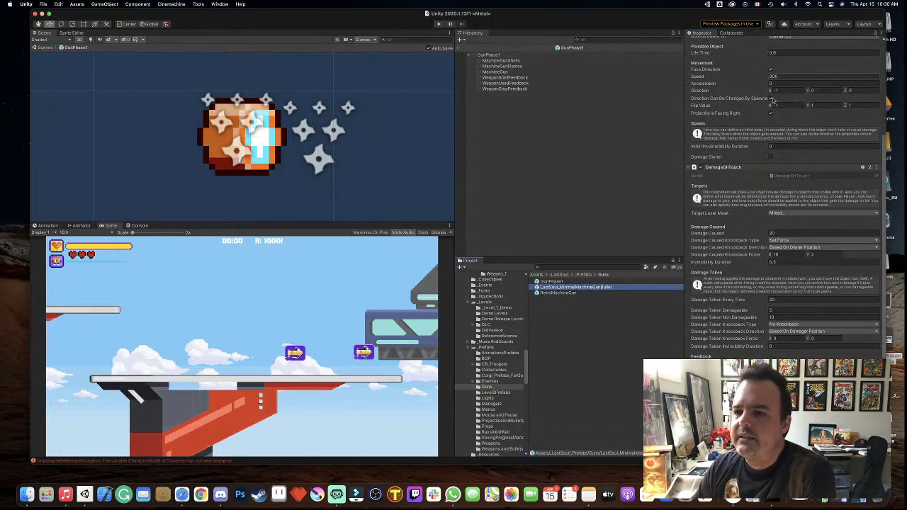
pyautogui.scroll(3, 776, 92)
pyautogui.click(789, 63)
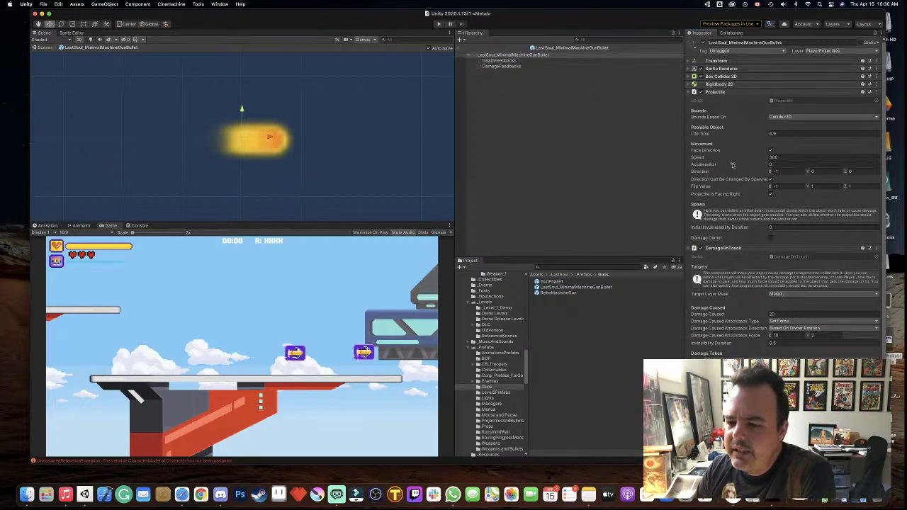
pyautogui.click(500, 61)
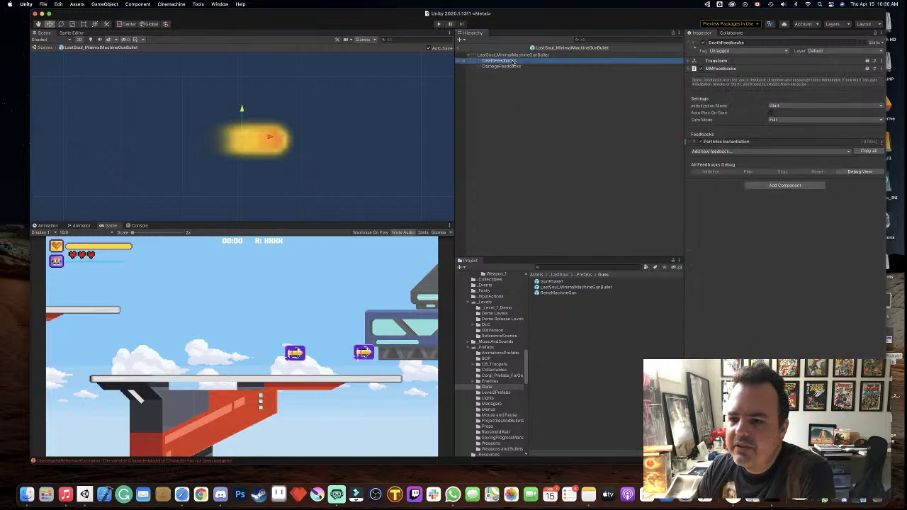
pyautogui.click(694, 143)
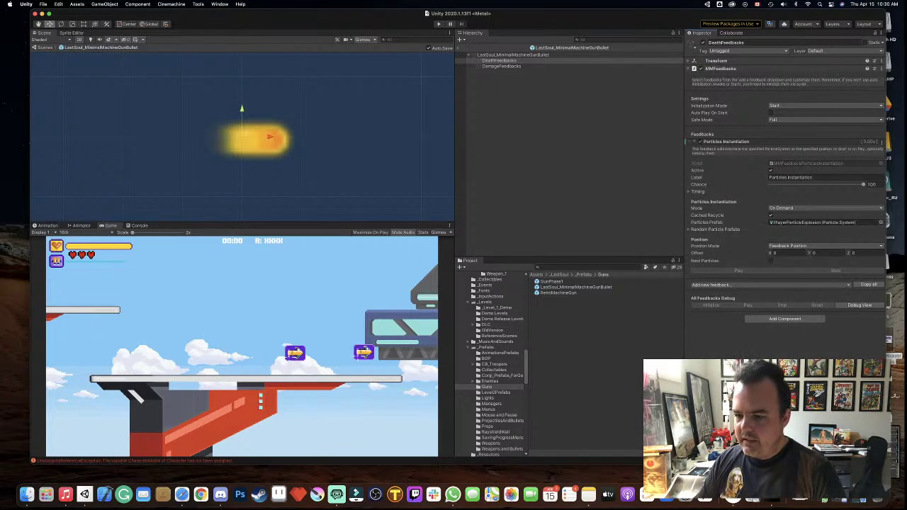
pyautogui.click(858, 454)
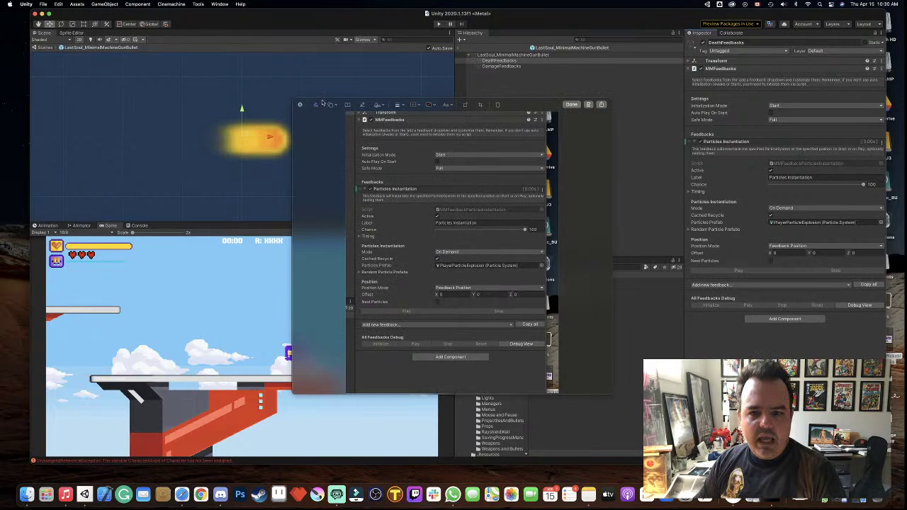
pyautogui.press('Escape')
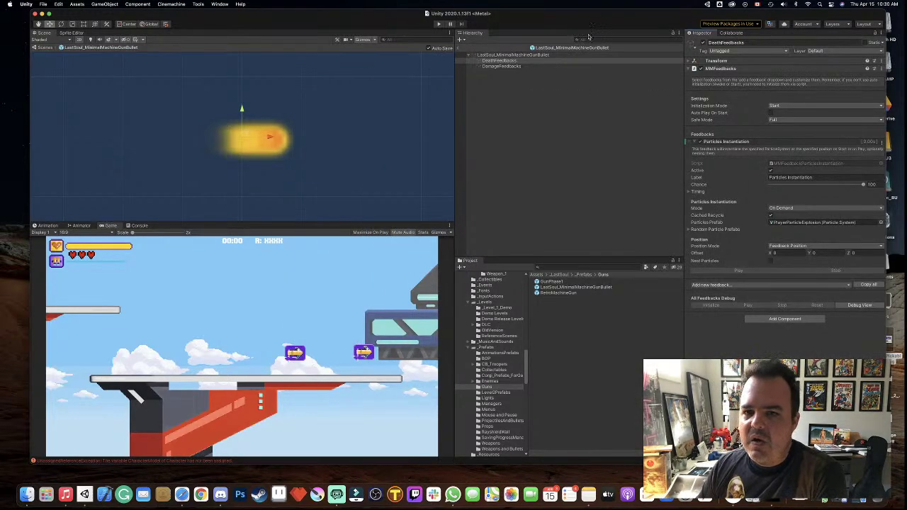
pyautogui.click(461, 47)
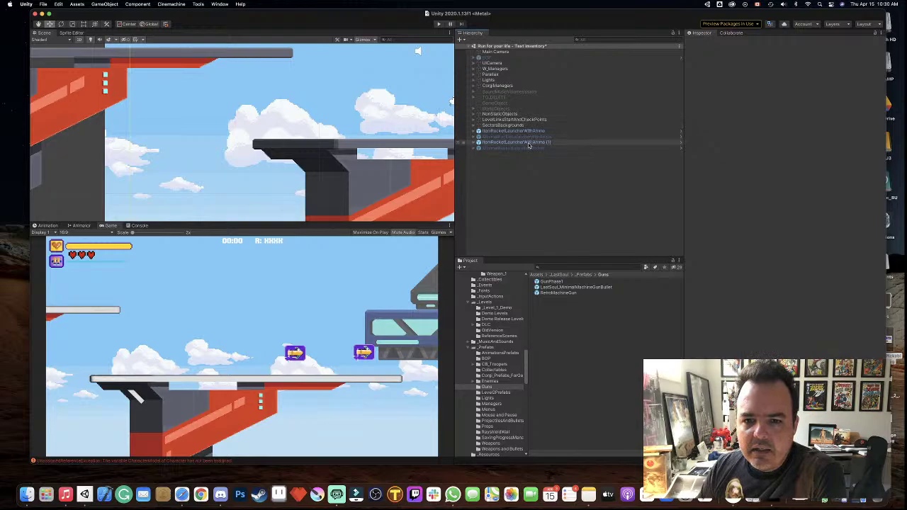
# - Inspect the GunPhaser1 and RetroMachineGun prefabs among the Guns assets
pyautogui.click(552, 282)
pyautogui.click(551, 293)
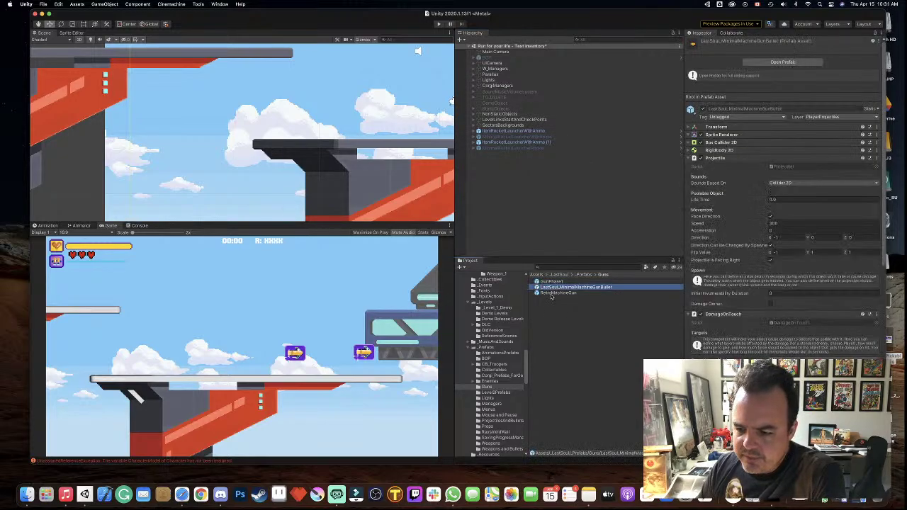
pyautogui.scroll(-2, 496, 363)
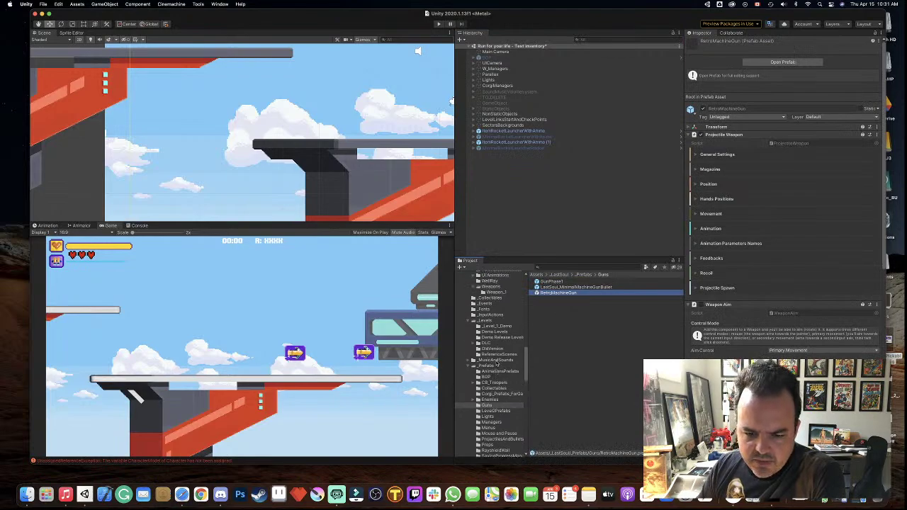
pyautogui.scroll(-3, 501, 362)
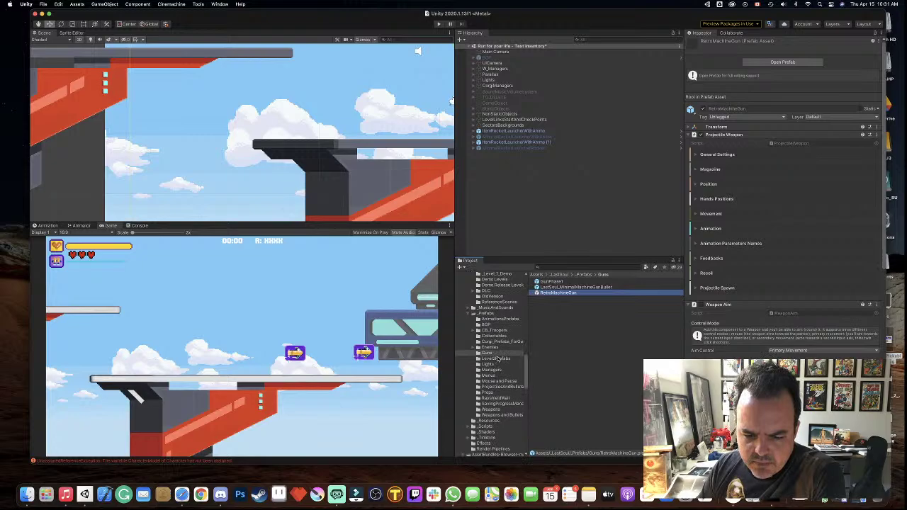
# - In Prefabs > Weapons, select MinimalRocketLauncherRocket and open it in Prefab mode
pyautogui.click(491, 410)
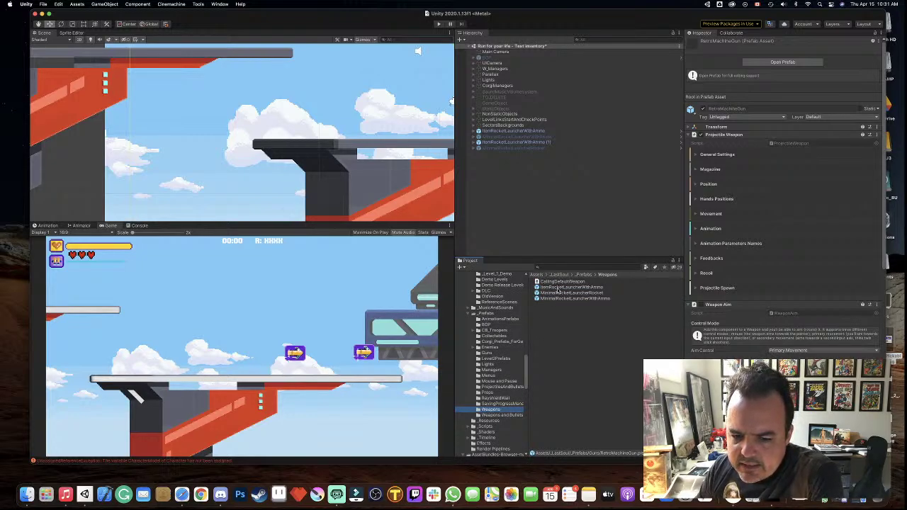
pyautogui.click(558, 288)
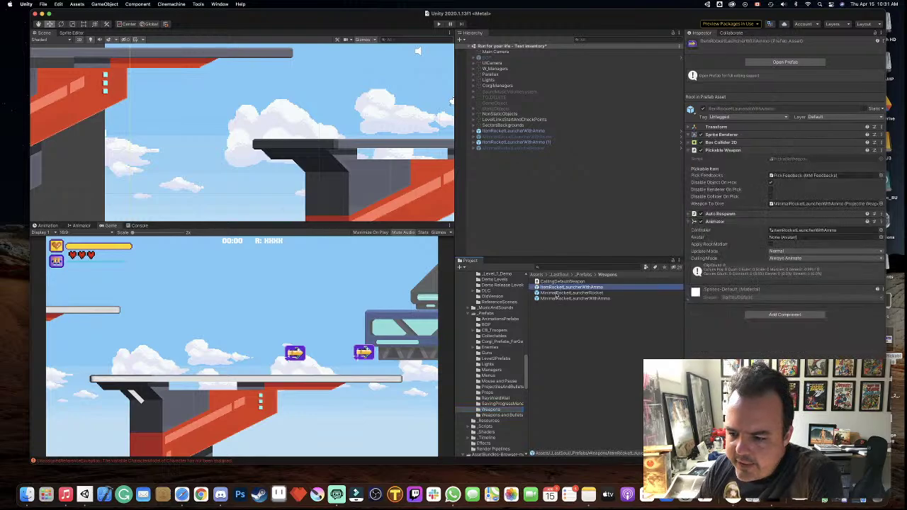
pyautogui.click(557, 292)
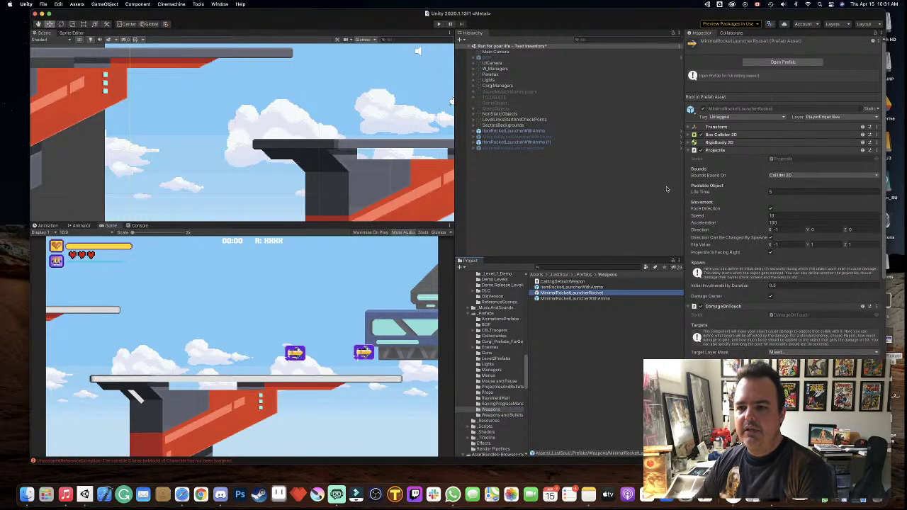
pyautogui.click(782, 62)
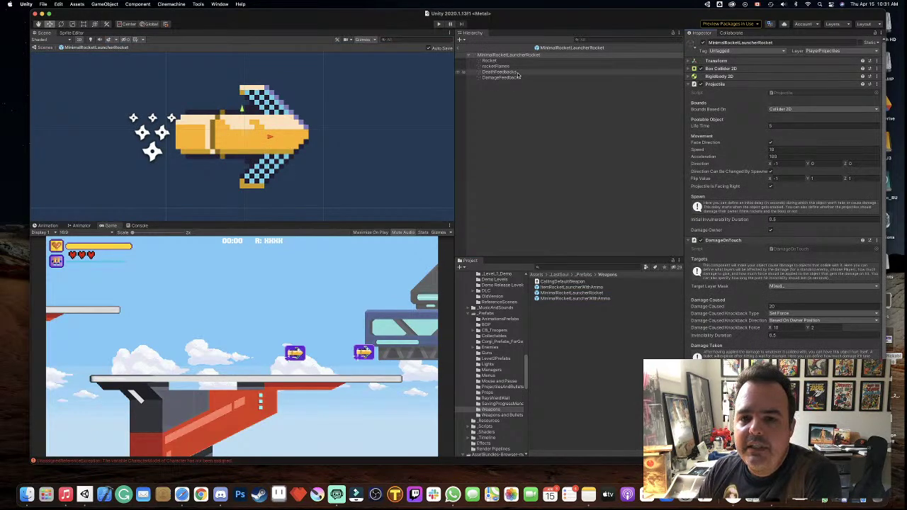
# - Inspect the rocket's DeathFeedbacks, its Rocket sprite child and the root's components
pyautogui.click(518, 73)
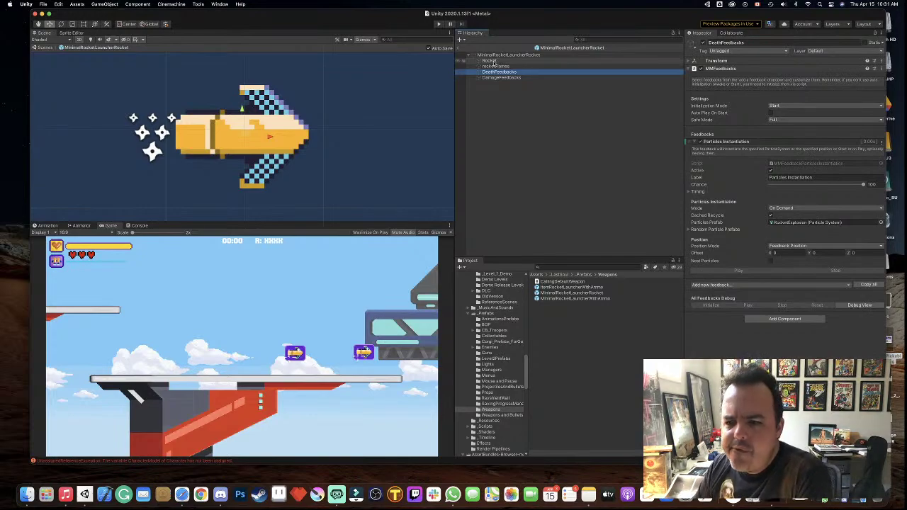
pyautogui.click(495, 60)
pyautogui.click(500, 56)
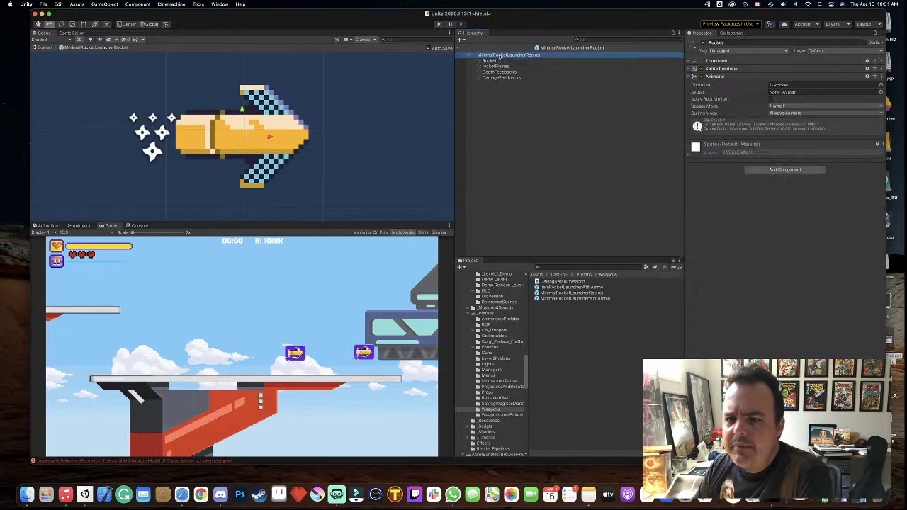
pyautogui.scroll(-2, 750, 288)
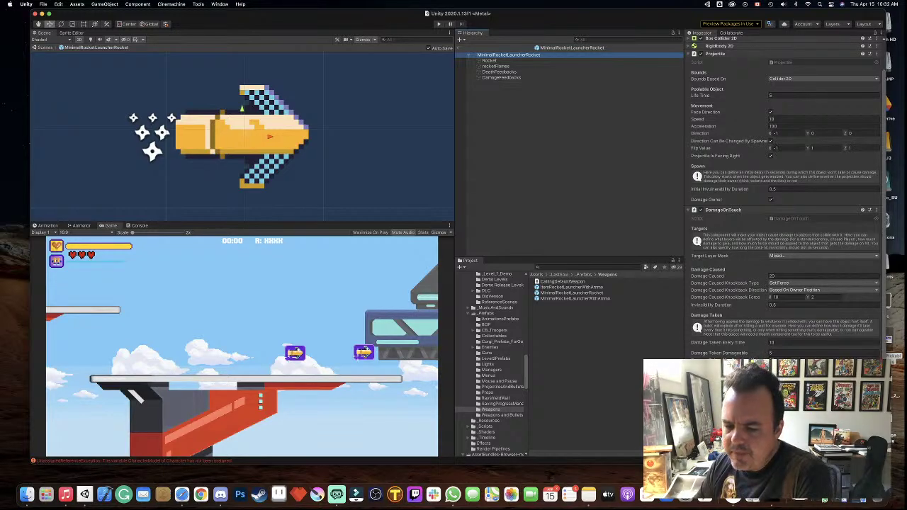
# - Compare DamageFeedbacks sound and DeathFeedbacks particles, preview rocketFlames, and recheck the root's Projectile and DamageOnTouch settings
pyautogui.click(500, 78)
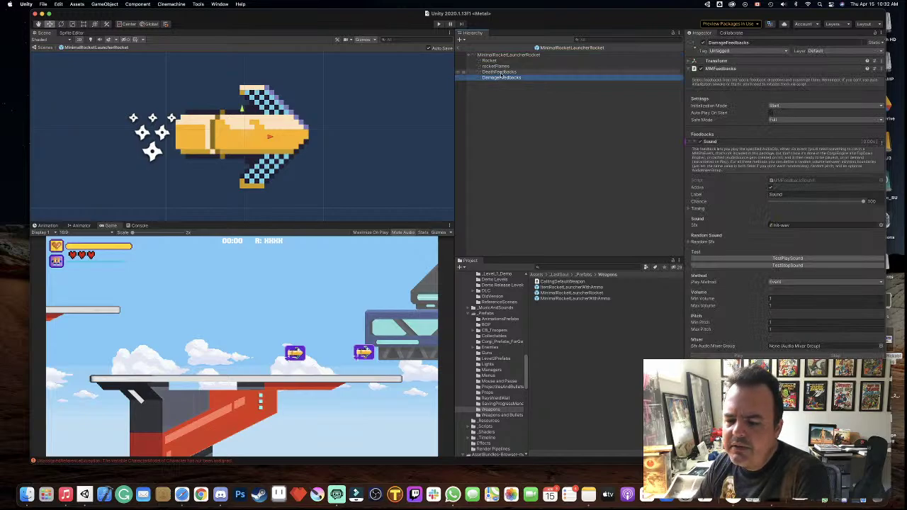
pyautogui.click(500, 73)
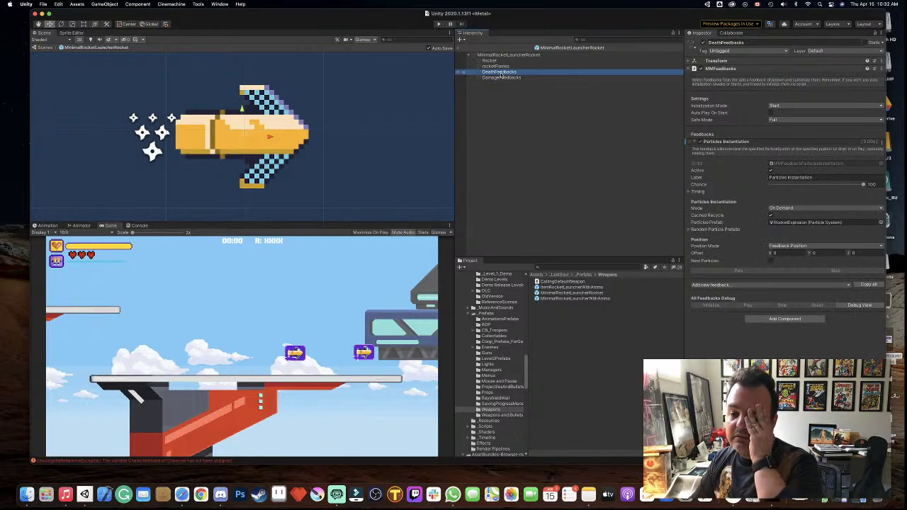
pyautogui.click(496, 78)
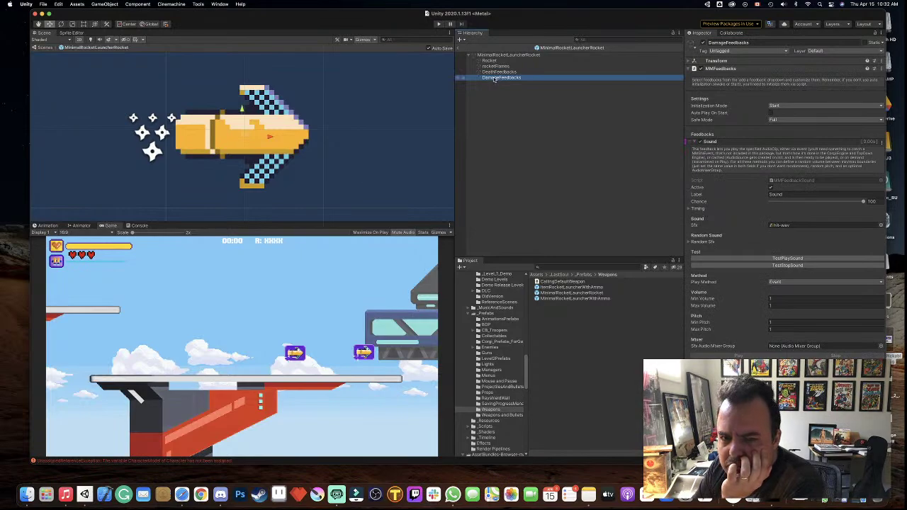
pyautogui.click(496, 66)
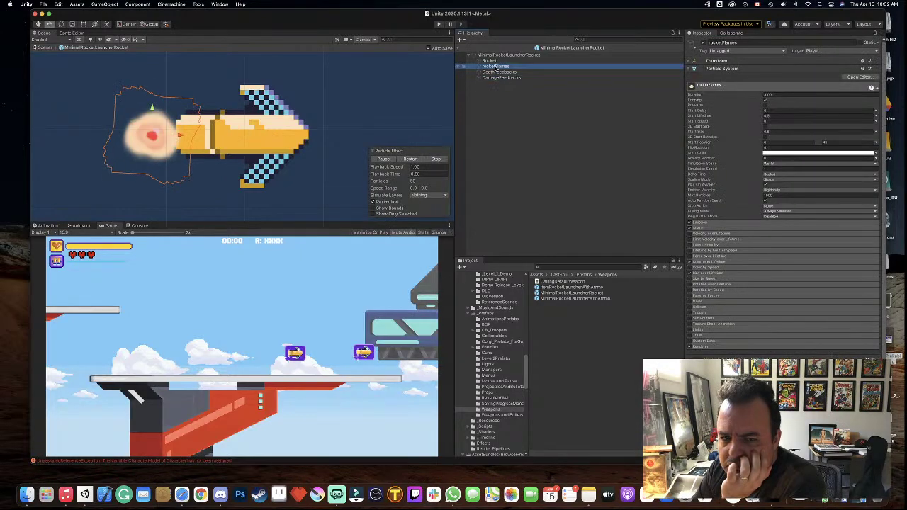
pyautogui.click(491, 60)
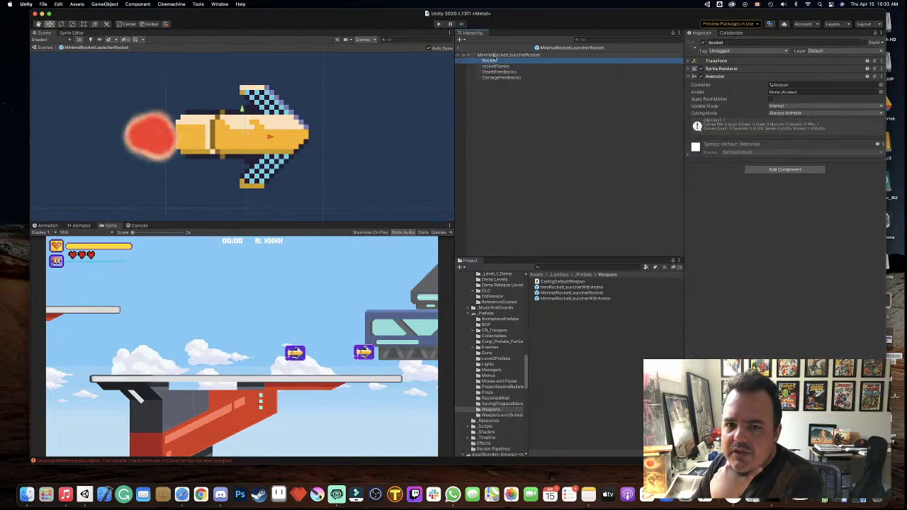
pyautogui.click(503, 54)
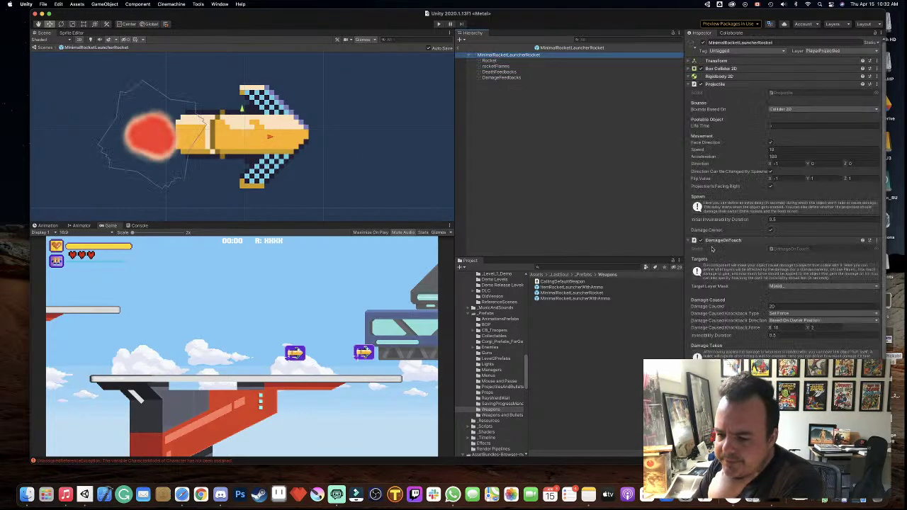
pyautogui.scroll(-2, 734, 341)
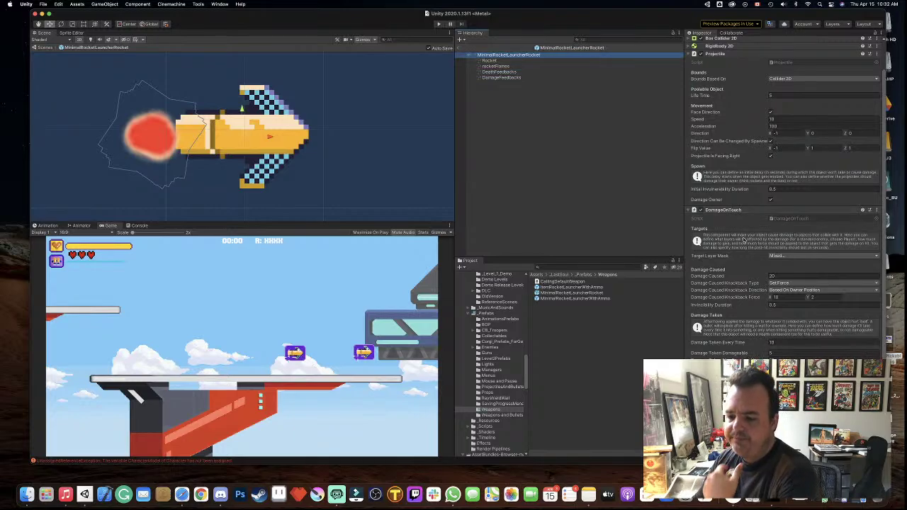
# - Return to the level, enter Play mode, and walk right firing a rocket while jumping
pyautogui.click(460, 48)
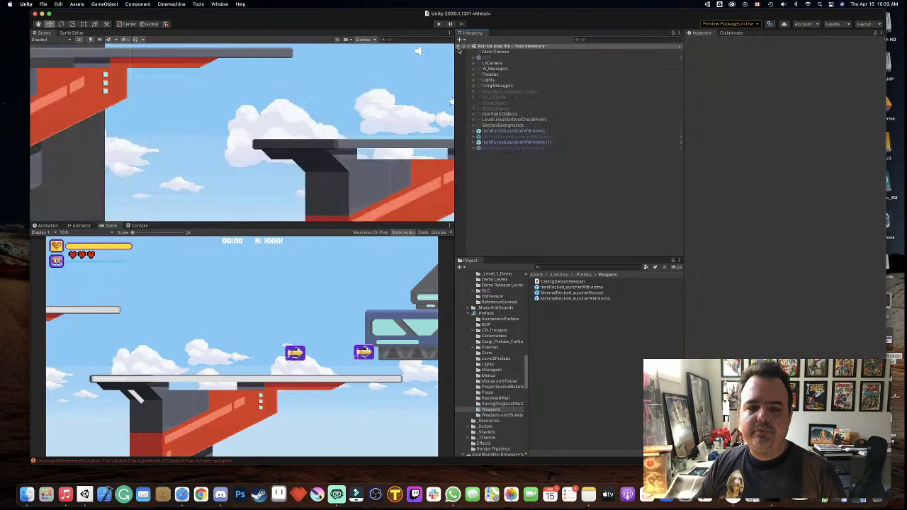
pyautogui.click(439, 25)
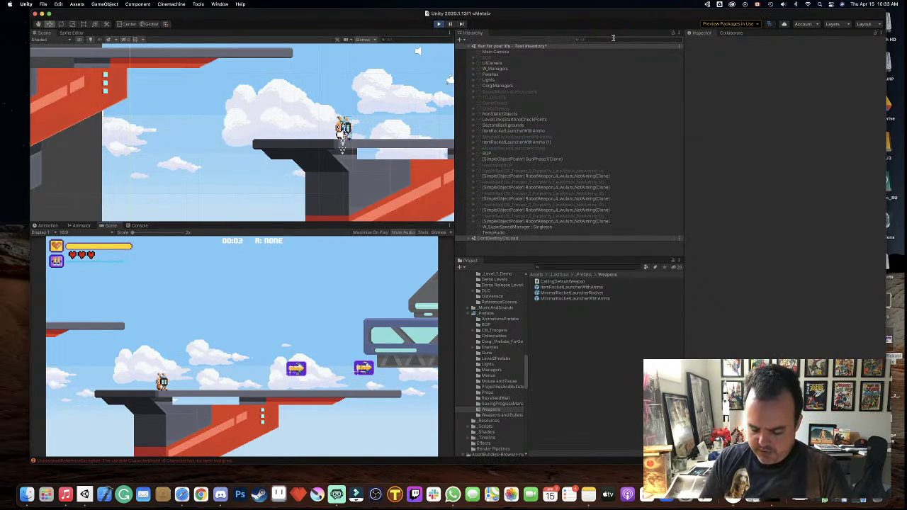
pyautogui.press('Right')
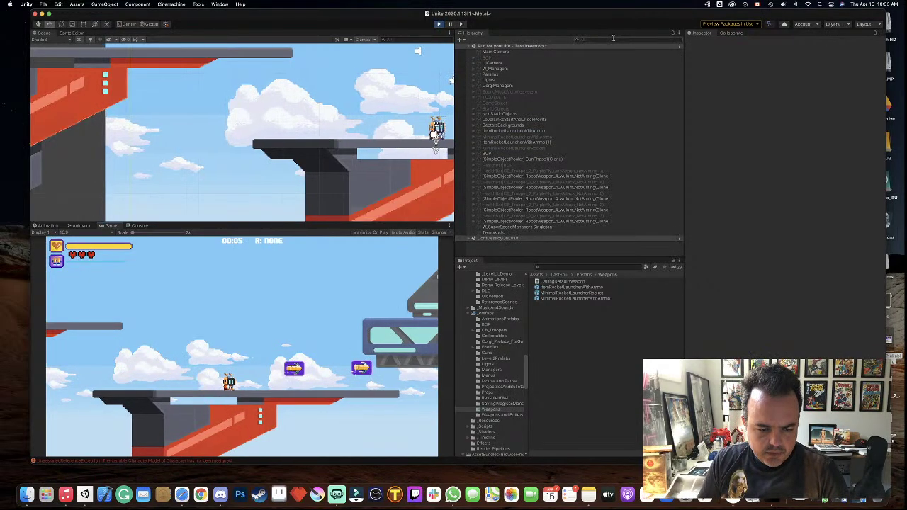
pyautogui.press('Right')
pyautogui.press('space')
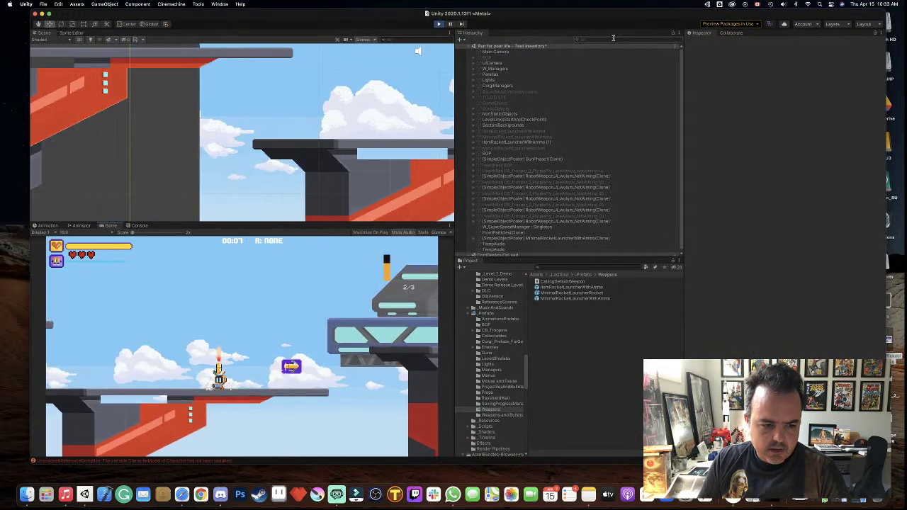
# - Walk the character back and forth across the platform, firing more rockets
pyautogui.press('Right')
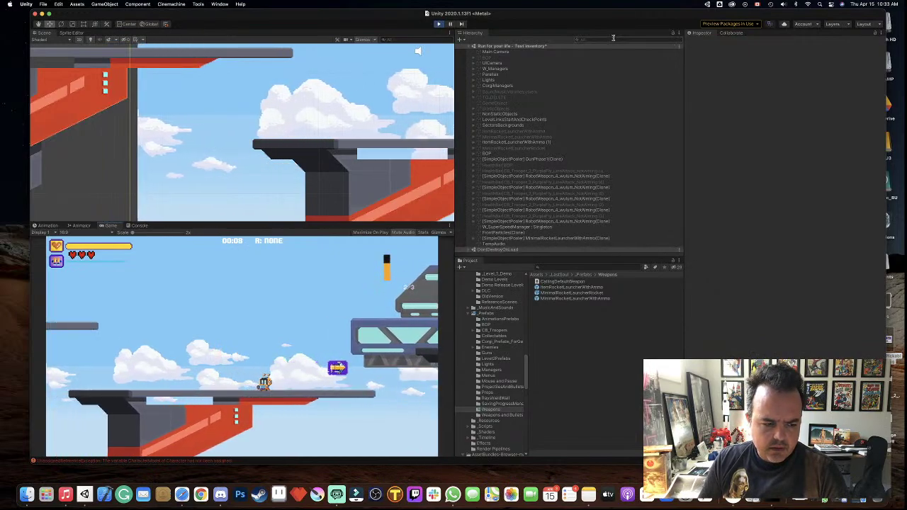
pyautogui.press('Left')
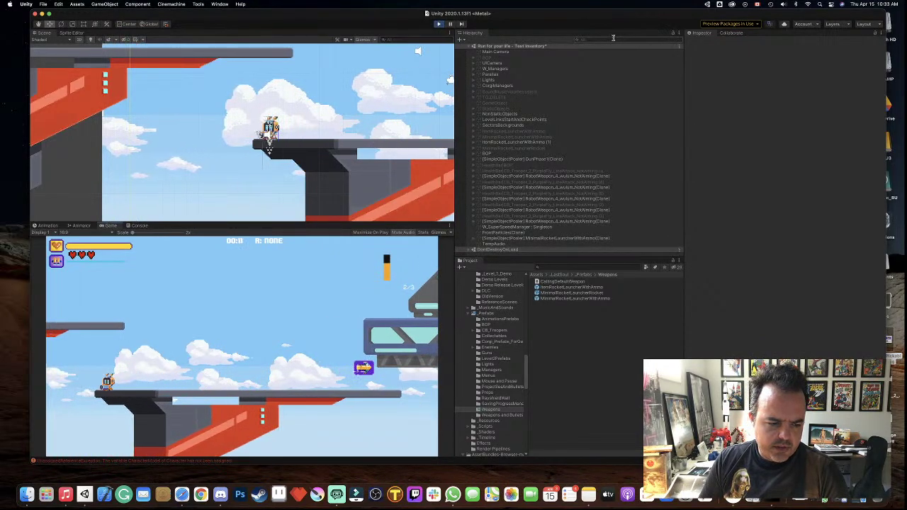
pyautogui.press('space')
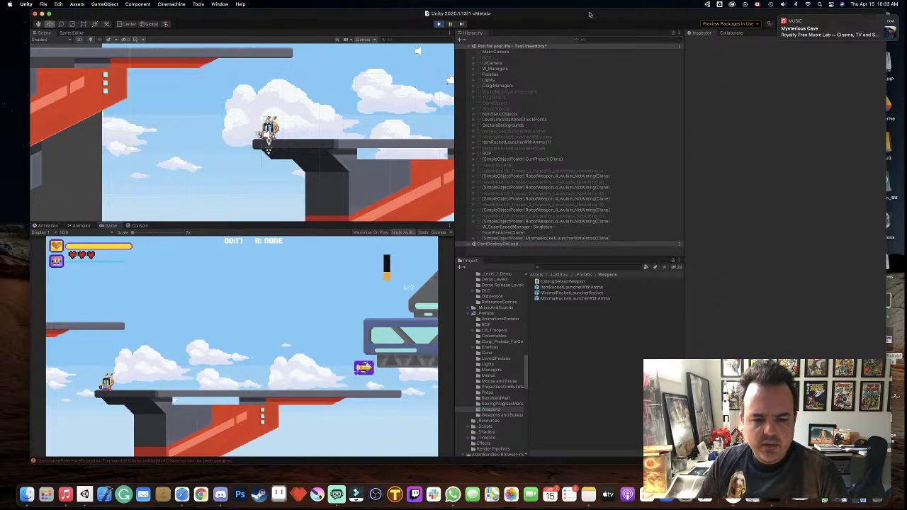
pyautogui.press('Right')
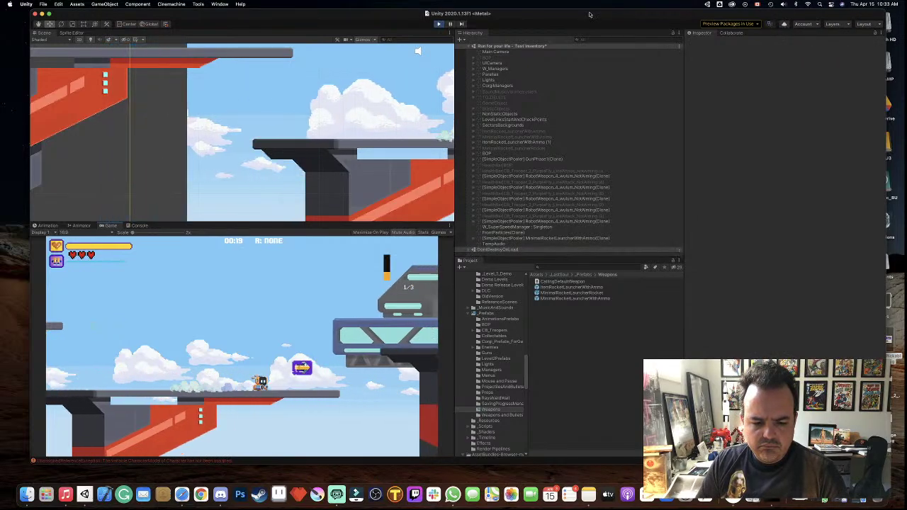
pyautogui.press('e')
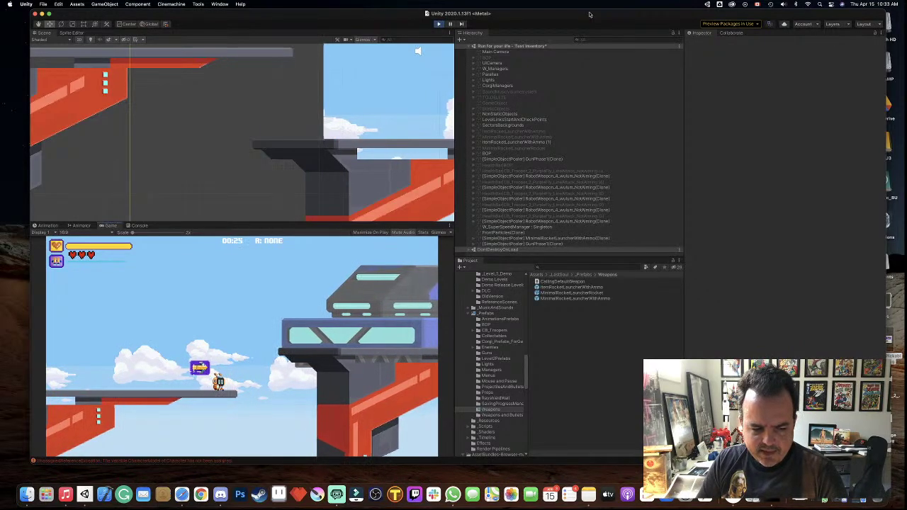
pyautogui.press('a')
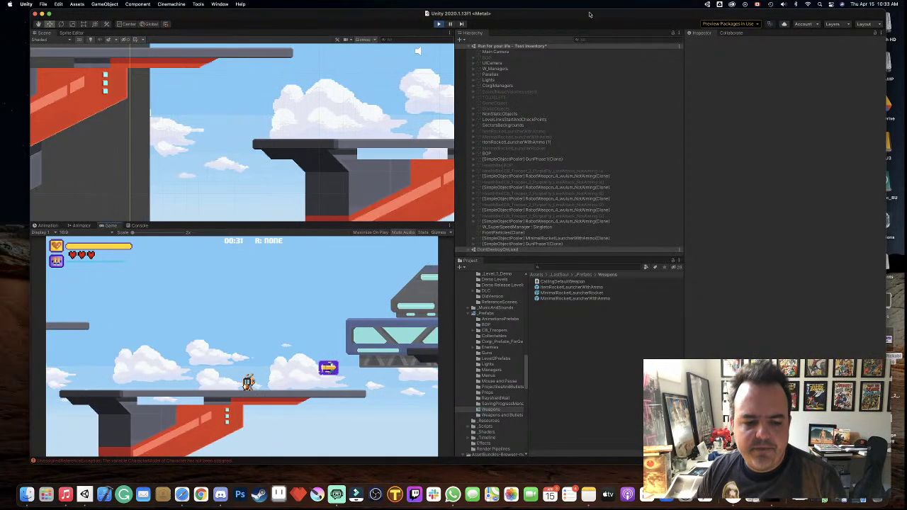
# - Stop the game, open the MinimalRocketLauncherRocket prefab, and select its DeathFeedbacks
pyautogui.click(439, 25)
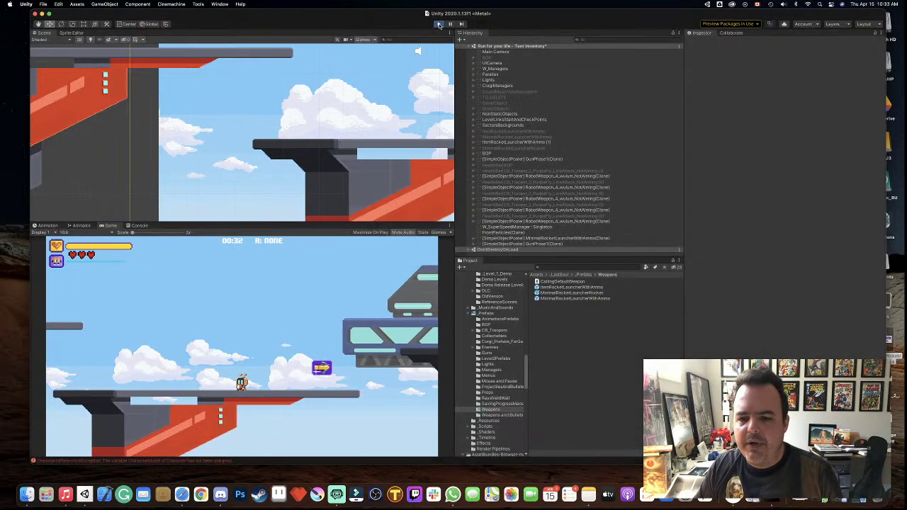
pyautogui.click(599, 294)
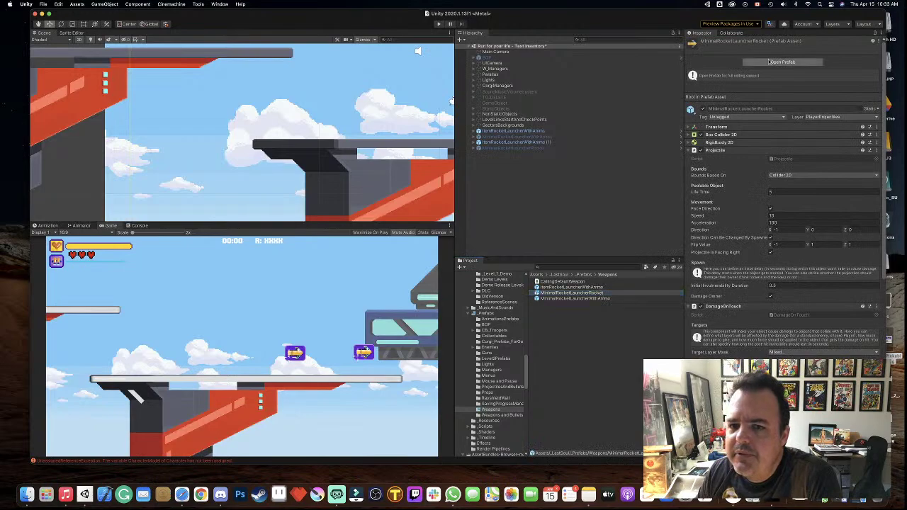
pyautogui.click(780, 62)
pyautogui.scroll(-2, 785, 213)
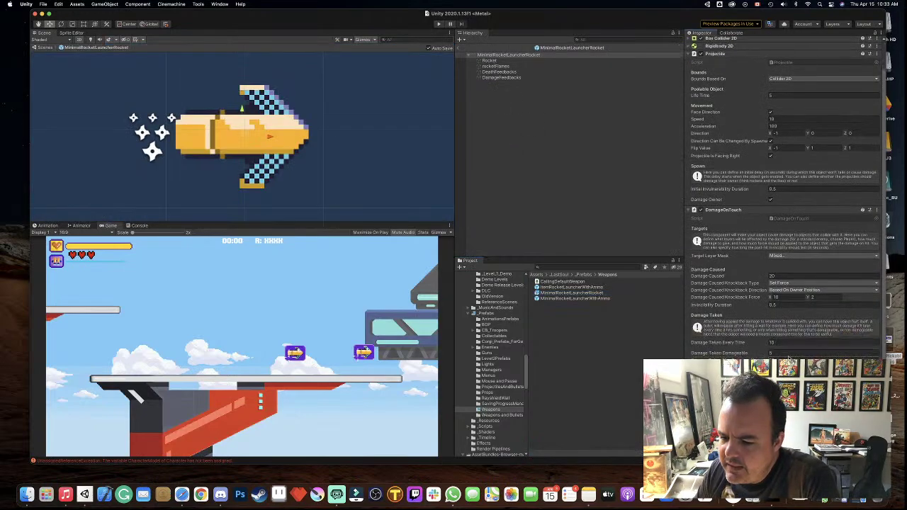
pyautogui.click(498, 73)
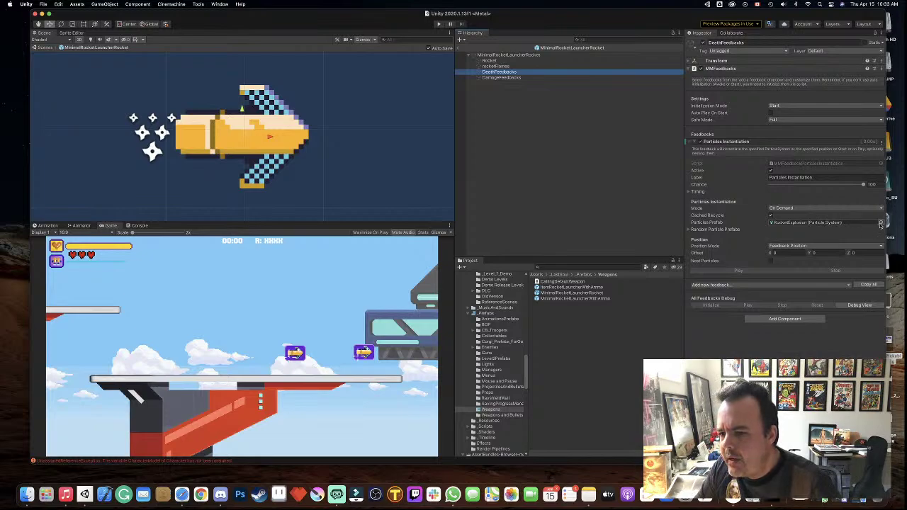
# - Browse particle systems for the RocketExplosion Particles Prefab field, showing them as a compact list
pyautogui.click(882, 224)
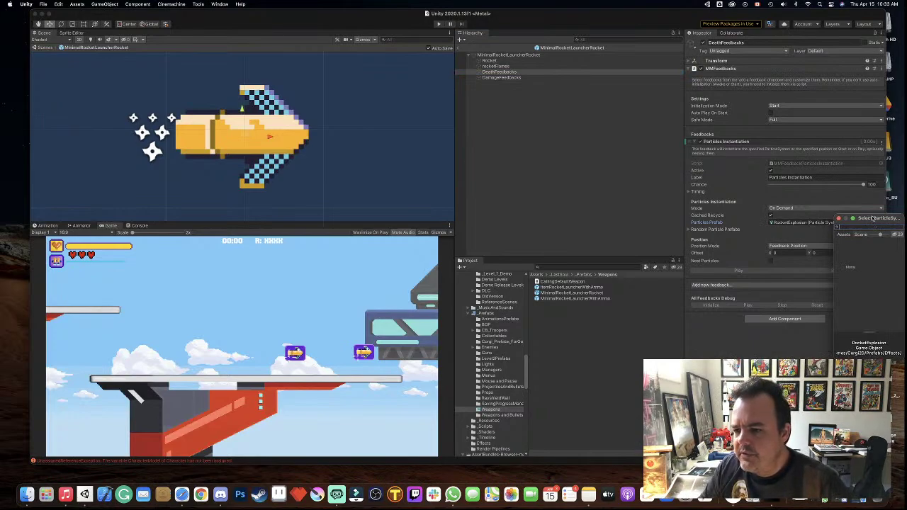
pyautogui.moveTo(873, 219); pyautogui.dragTo(643, 198)
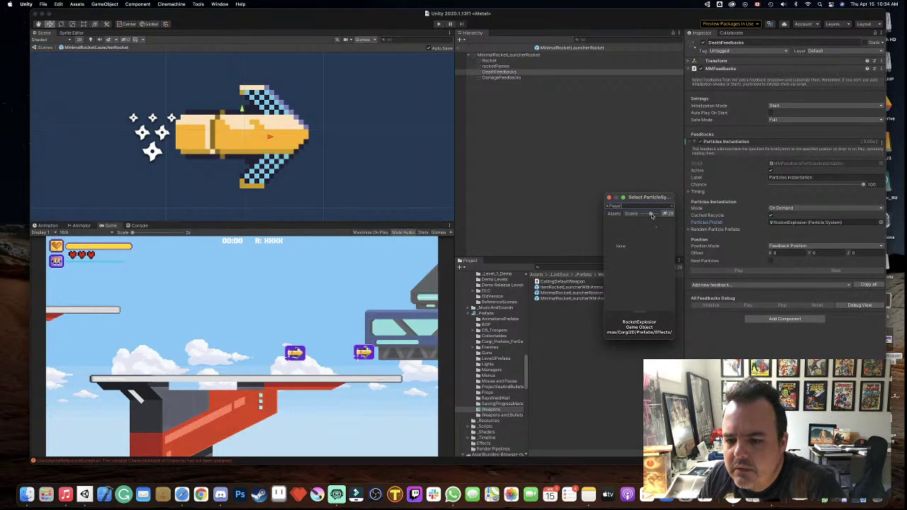
pyautogui.moveTo(651, 213); pyautogui.dragTo(635, 216)
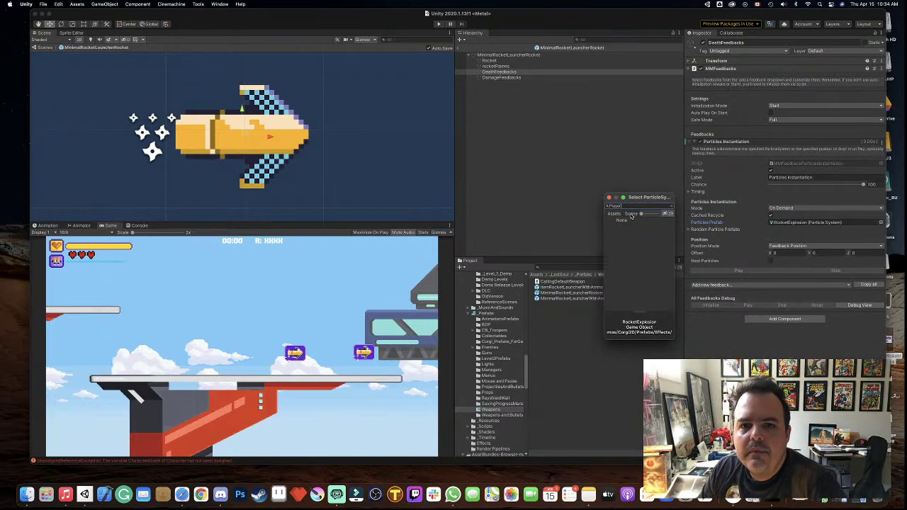
# - Replace RocketExplosion with PlayerParticleExplosion, found by searching 'playerparticle', as the death particle prefab
pyautogui.click(610, 198)
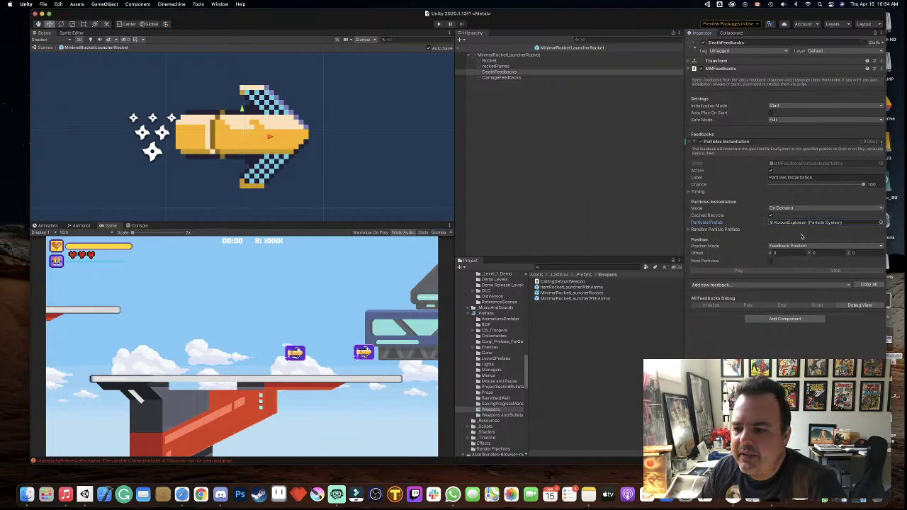
pyautogui.click(797, 223)
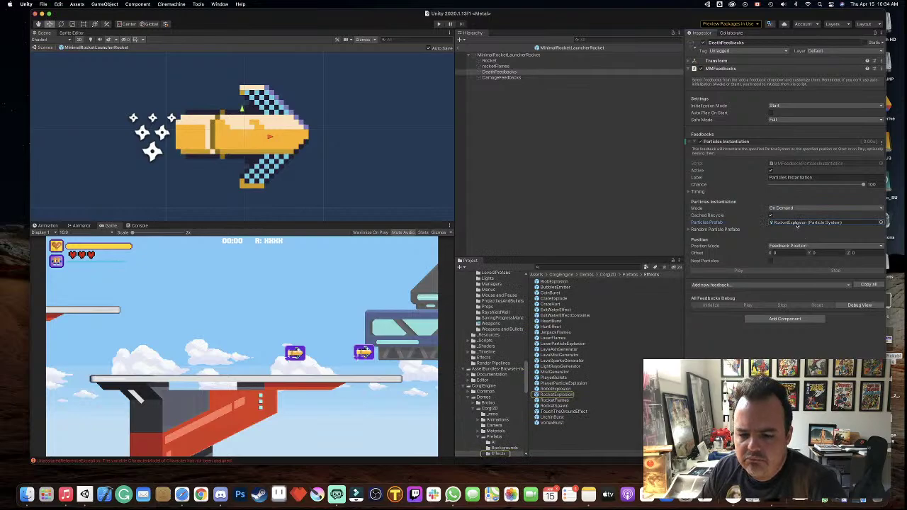
pyautogui.click(796, 223)
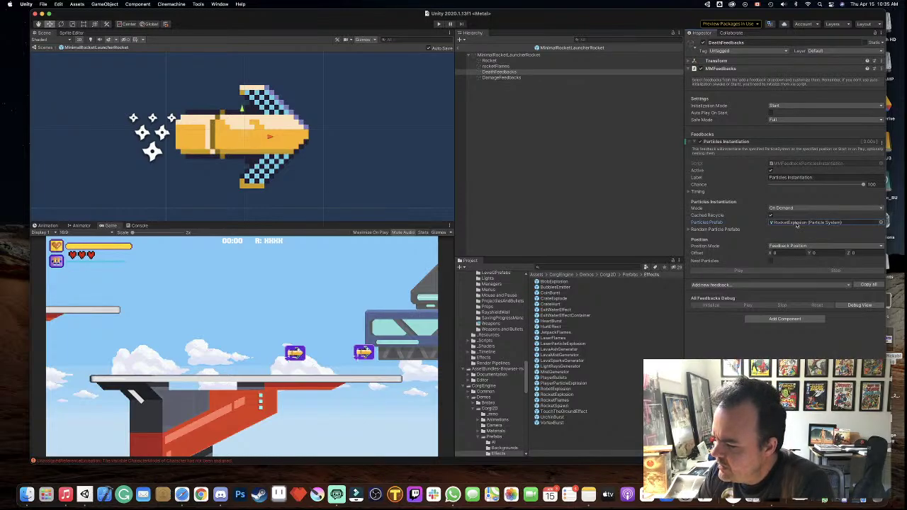
pyautogui.click(605, 267)
pyautogui.write('player')
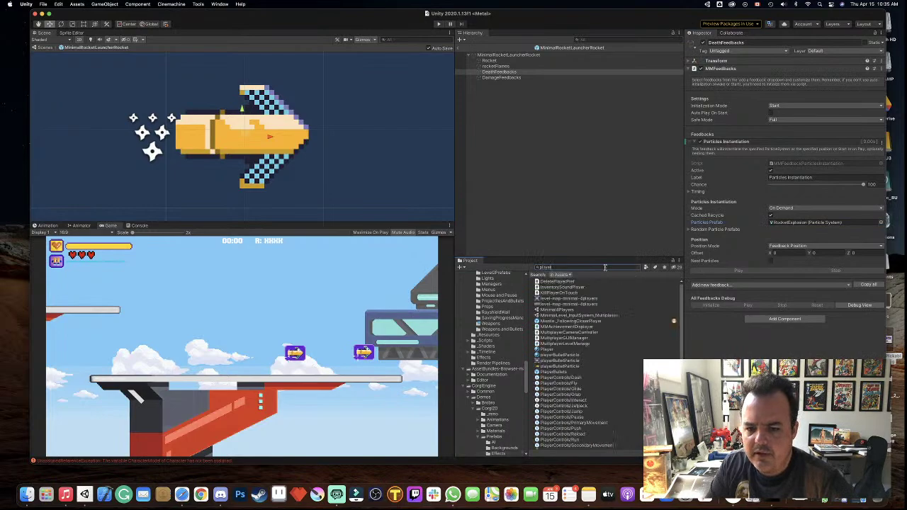
pyautogui.write('particle')
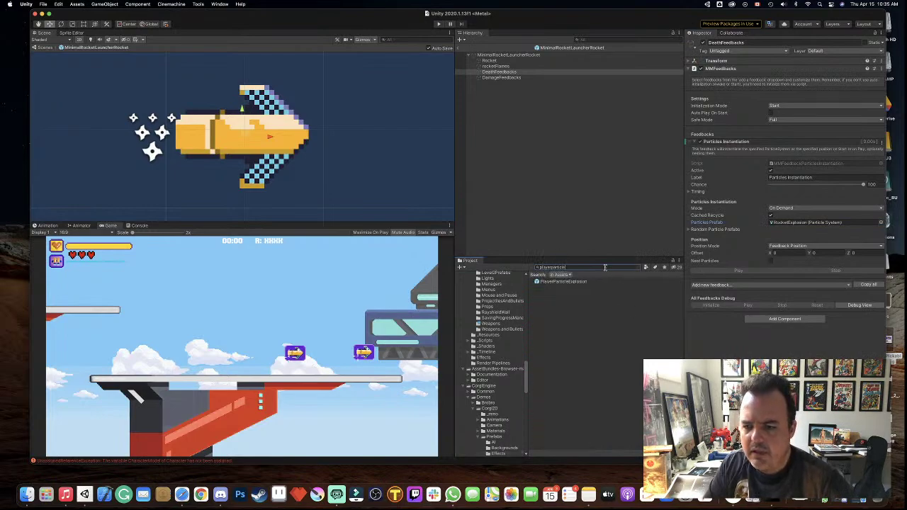
pyautogui.moveTo(561, 282)
pyautogui.mouseDown()
pyautogui.moveTo(691, 268)
pyautogui.moveTo(790, 225)
pyautogui.mouseUp()
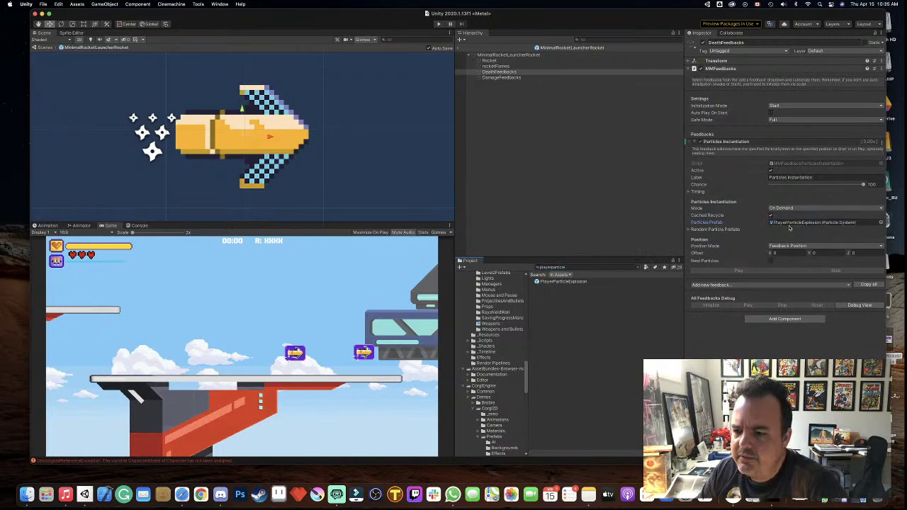
# - Exit Prefab mode, start Play mode, and walk the character to pick up the rocket launcher
pyautogui.click(457, 48)
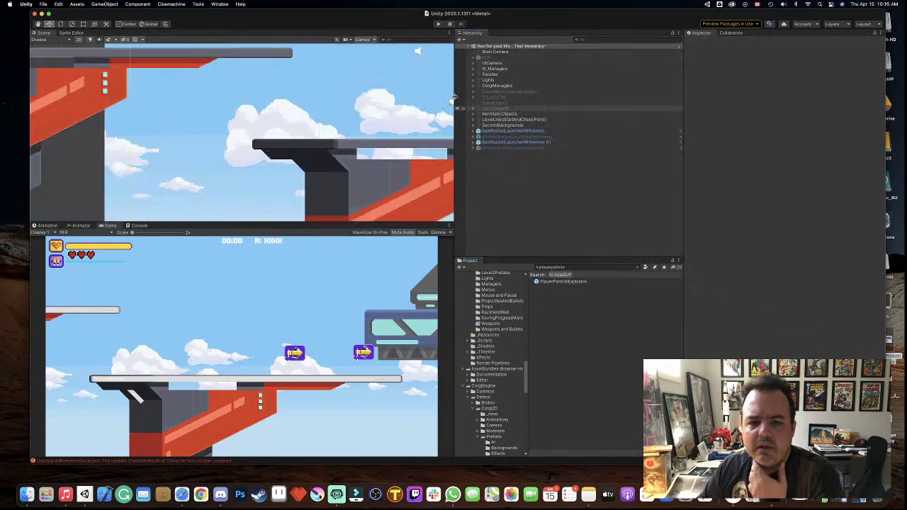
pyautogui.click(438, 24)
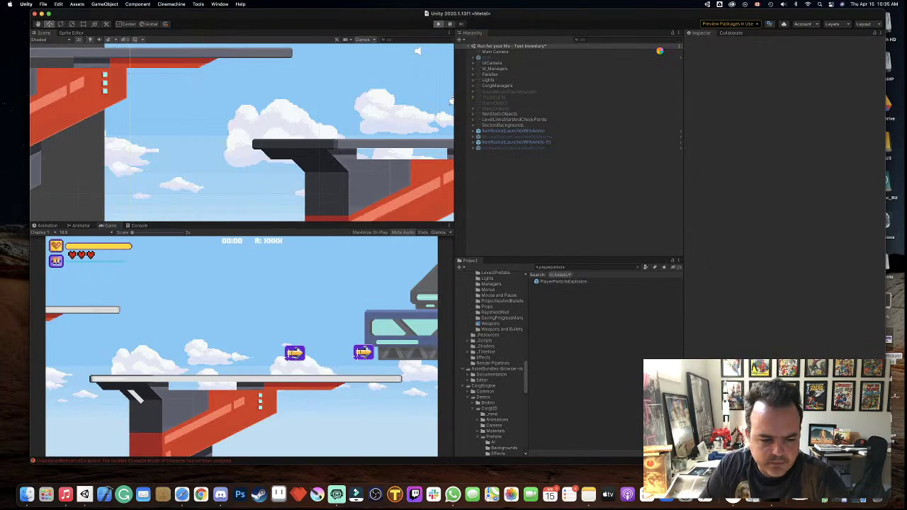
pyautogui.press('Right')
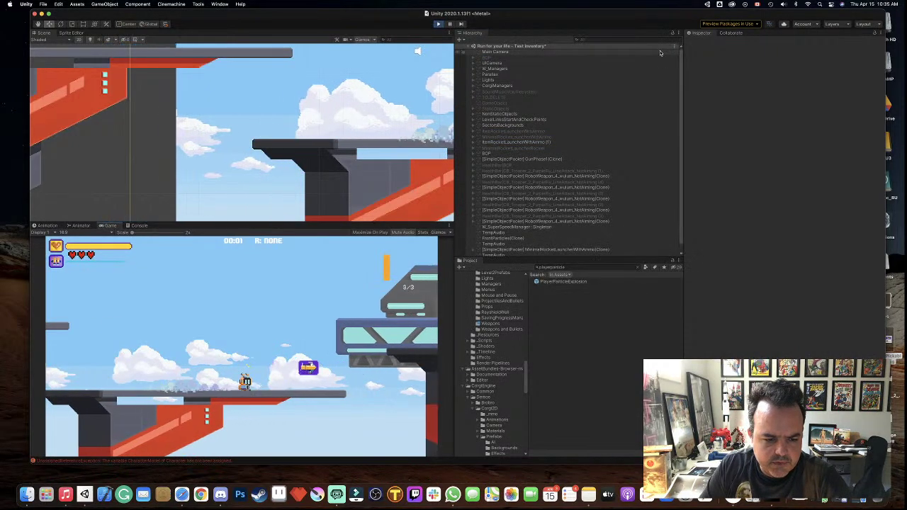
pyautogui.press('Left')
pyautogui.press('Left')
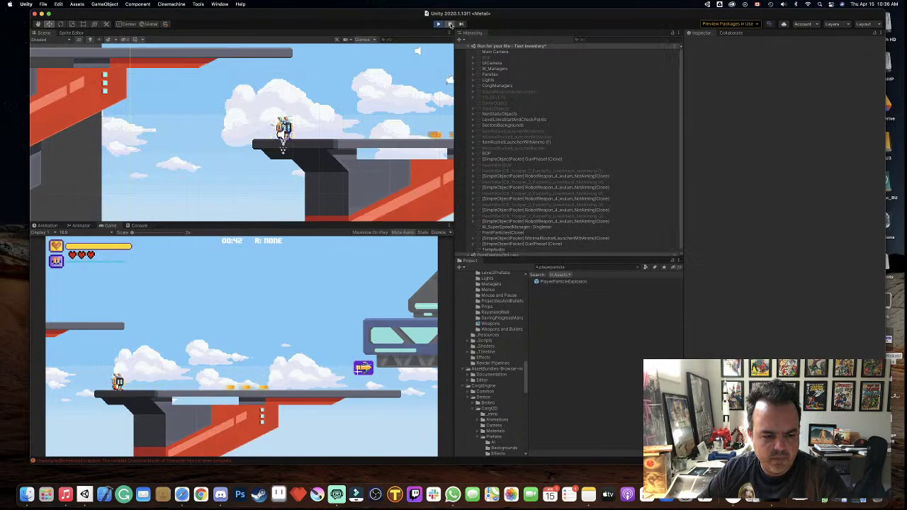
# - Select the fired LastSoul_MinimalMachineGunBullet-2 and review its DamageOnTouch settings, including 20 damage caused
pyautogui.scroll(2, 414, 148)
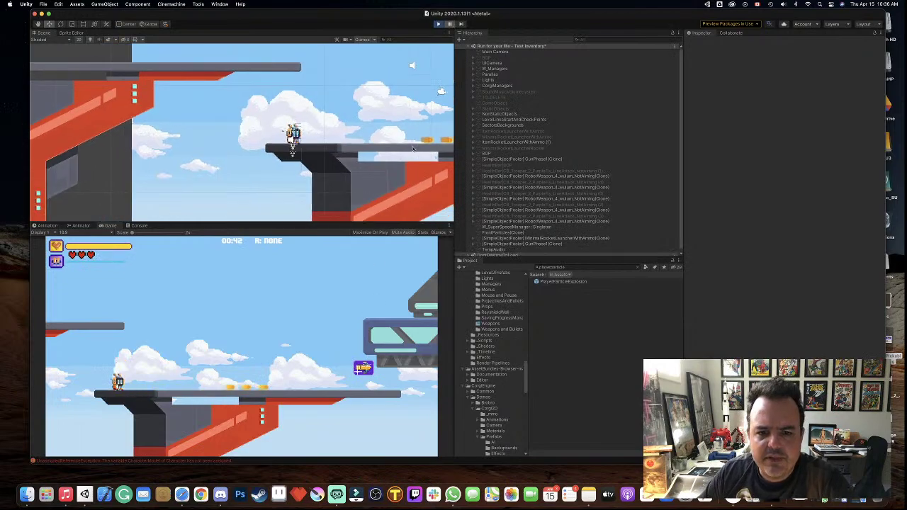
pyautogui.click(427, 142)
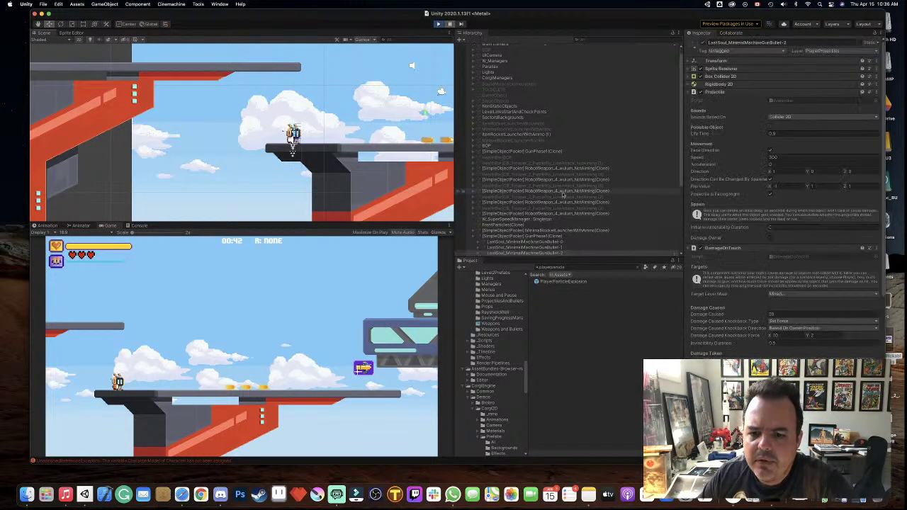
pyautogui.click(626, 254)
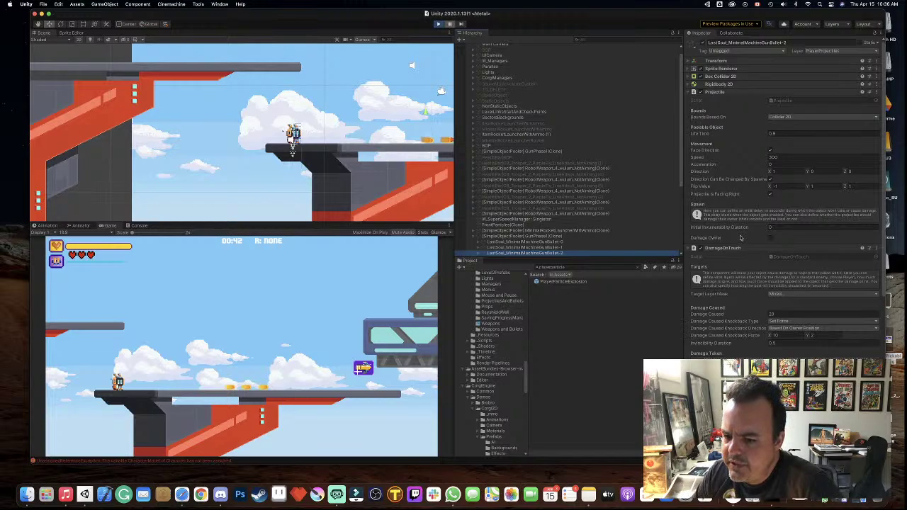
pyautogui.scroll(-2, 762, 264)
pyautogui.scroll(-2, 763, 263)
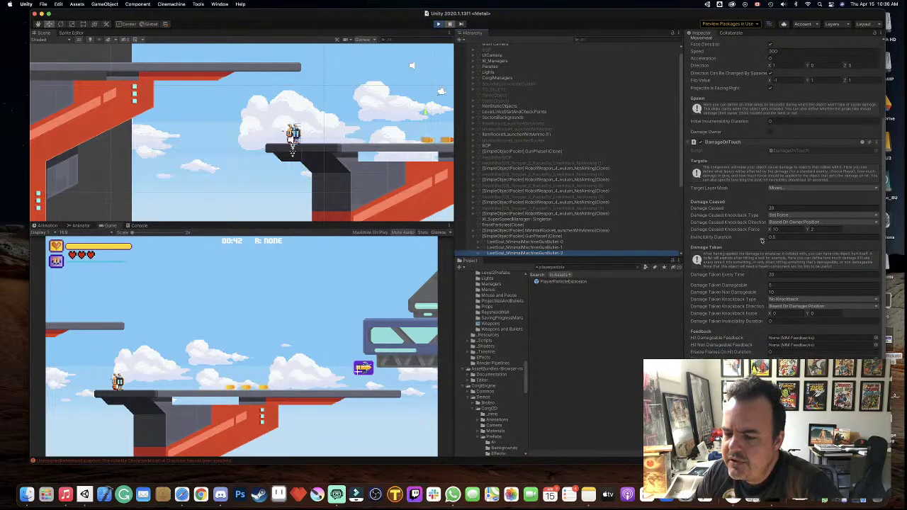
pyautogui.scroll(-1, 756, 248)
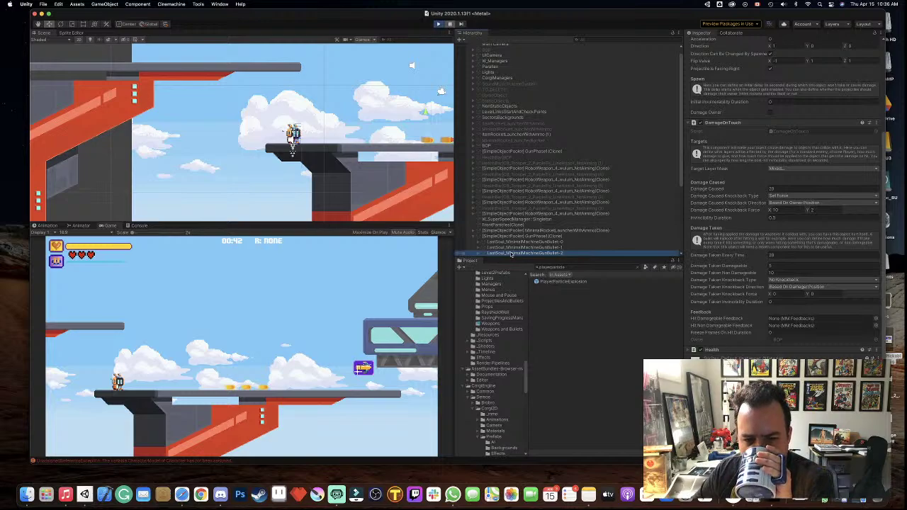
# - Expand the bullet and check that its DeathFeedbacks spawns PlayerParticleExplosion, comparing with DamageFeedbacks
pyautogui.click(482, 253)
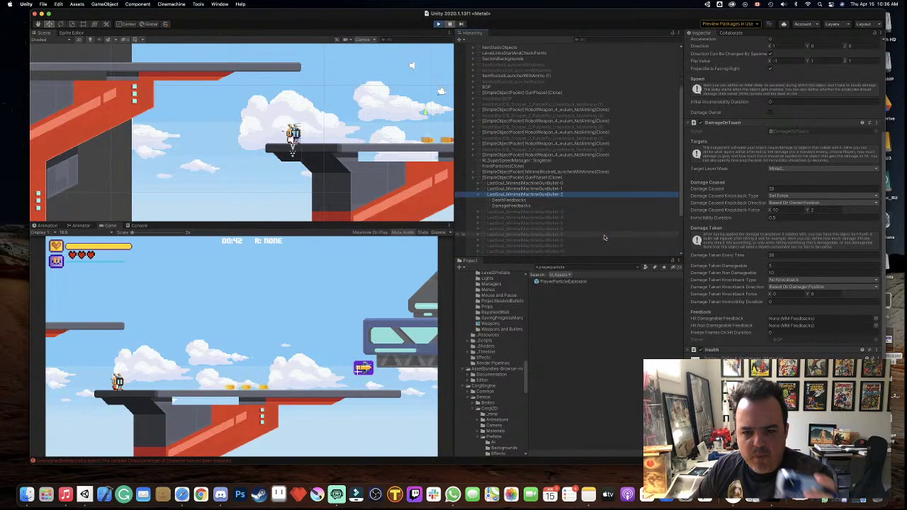
pyautogui.click(525, 201)
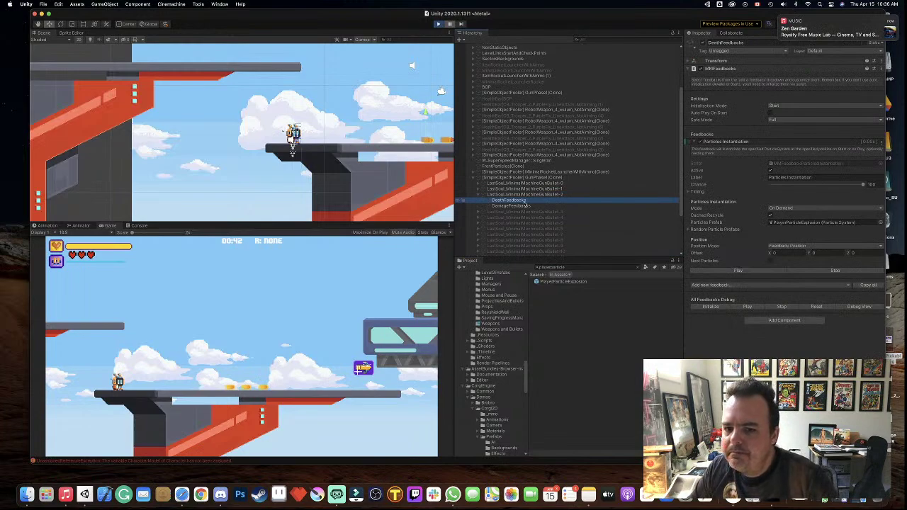
pyautogui.click(525, 206)
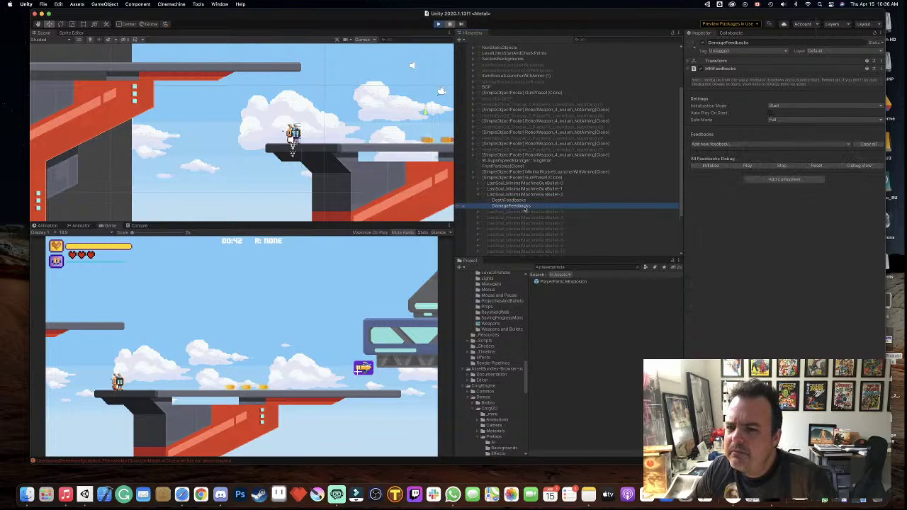
pyautogui.click(525, 201)
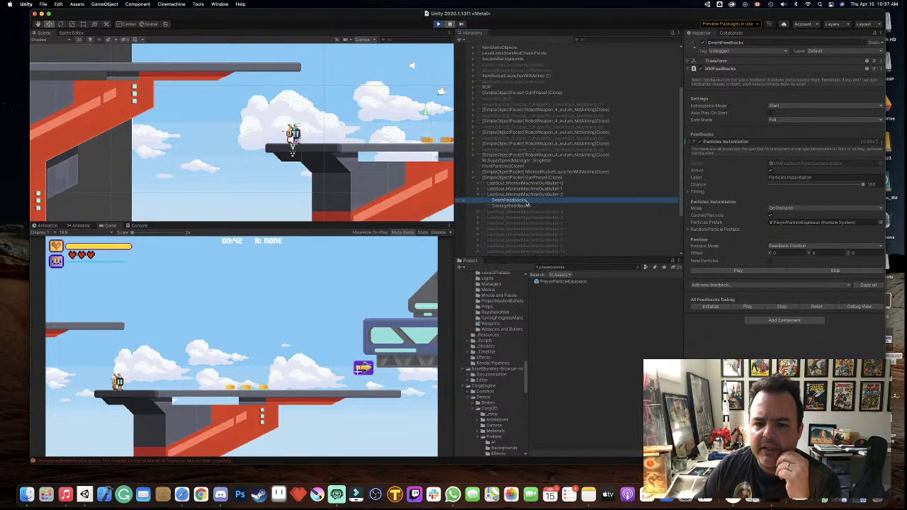
pyautogui.scroll(-1, 522, 207)
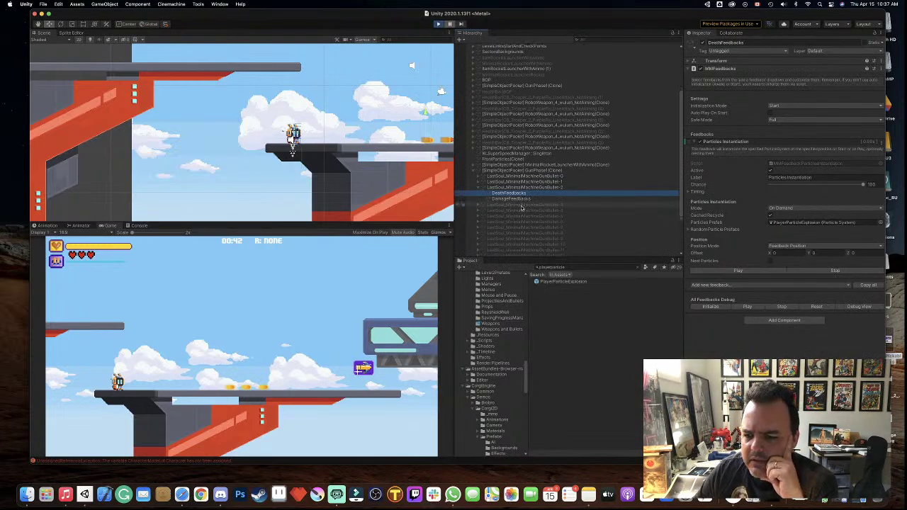
pyautogui.click(522, 205)
pyautogui.click(517, 199)
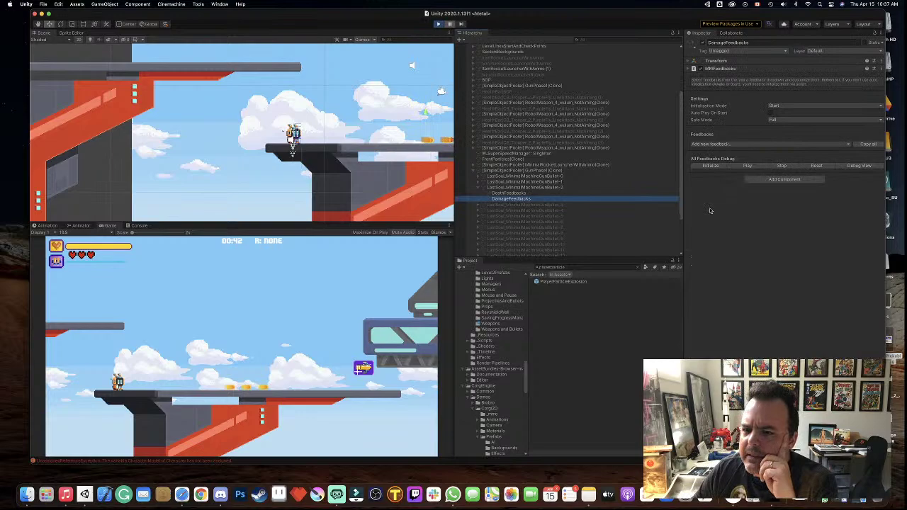
pyautogui.click(516, 194)
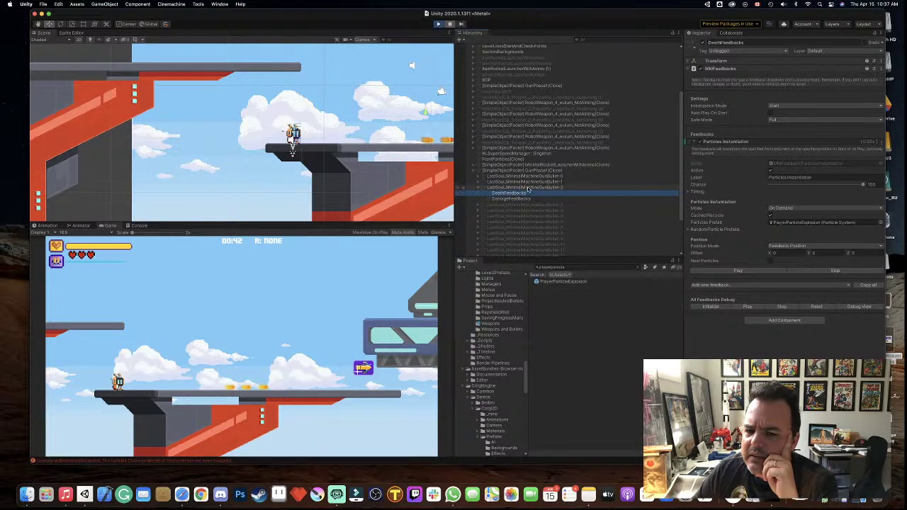
# - Review the bullet's own components down to Health, with 20 initial health and DeathFeedbacks assigned
pyautogui.click(528, 188)
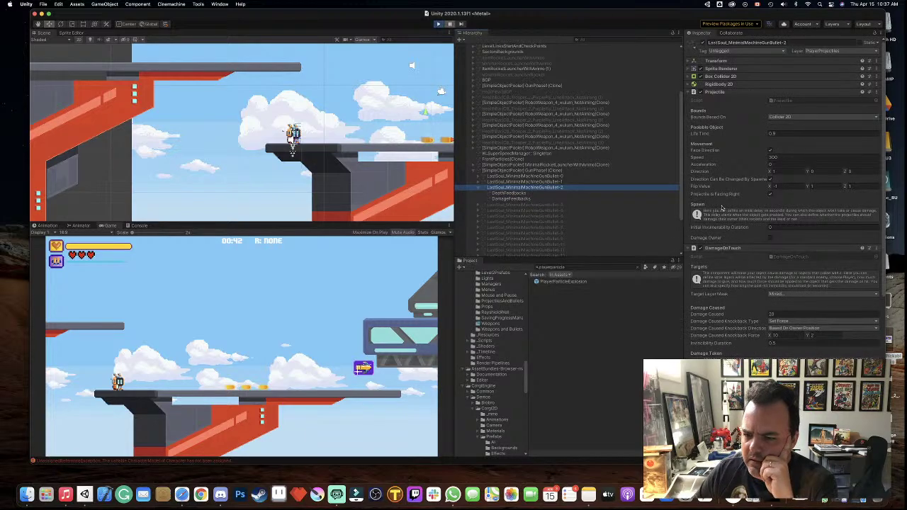
pyautogui.scroll(-3, 732, 206)
pyautogui.scroll(-3, 733, 206)
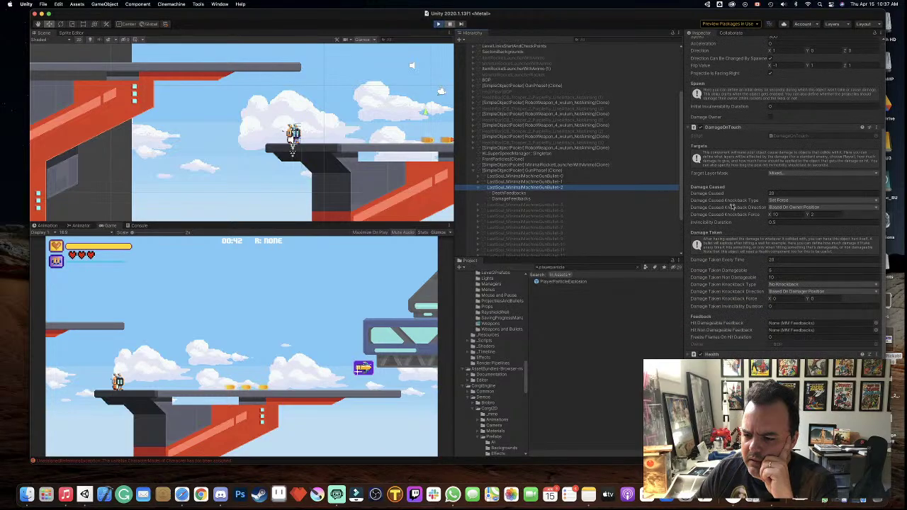
pyautogui.scroll(2, 732, 206)
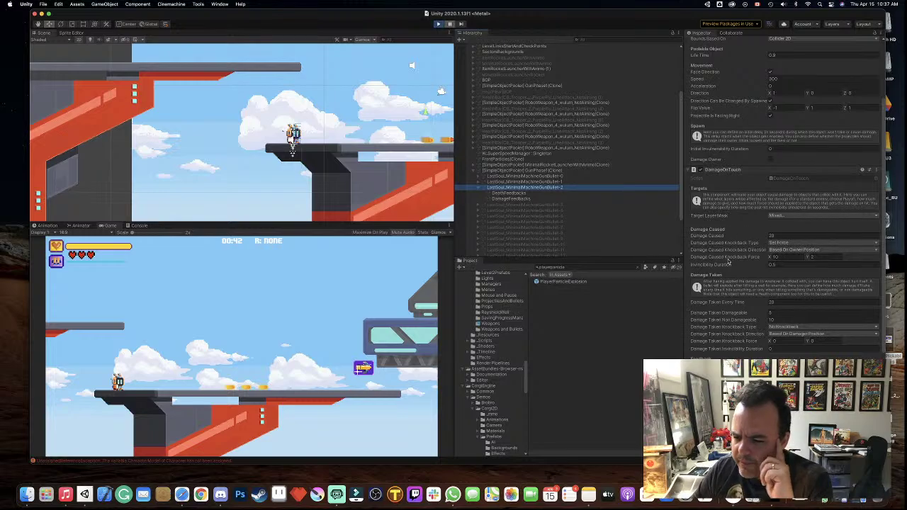
pyautogui.moveTo(726, 264)
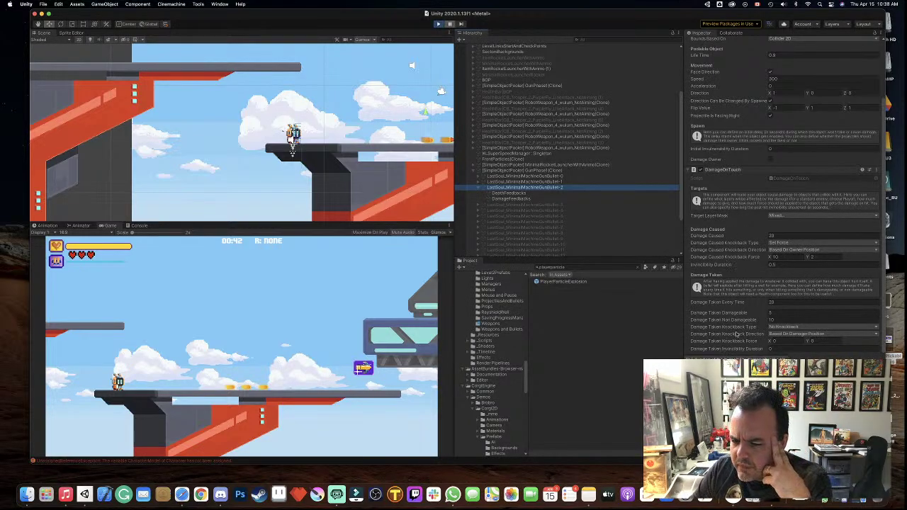
pyautogui.scroll(3, 742, 270)
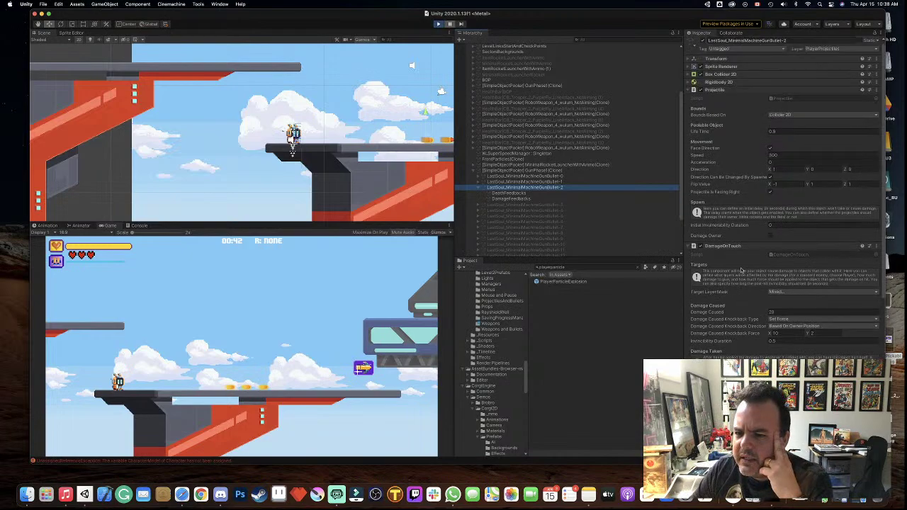
pyautogui.scroll(-5, 742, 270)
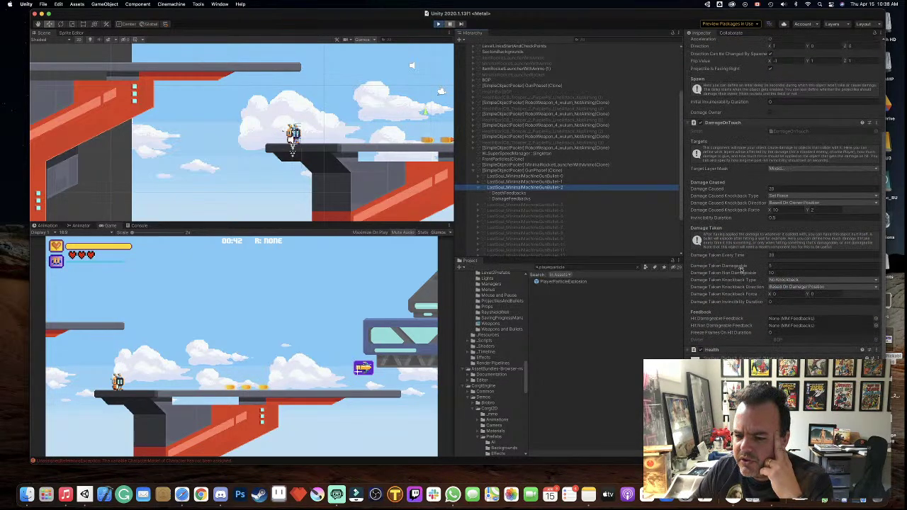
pyautogui.scroll(-10, 716, 326)
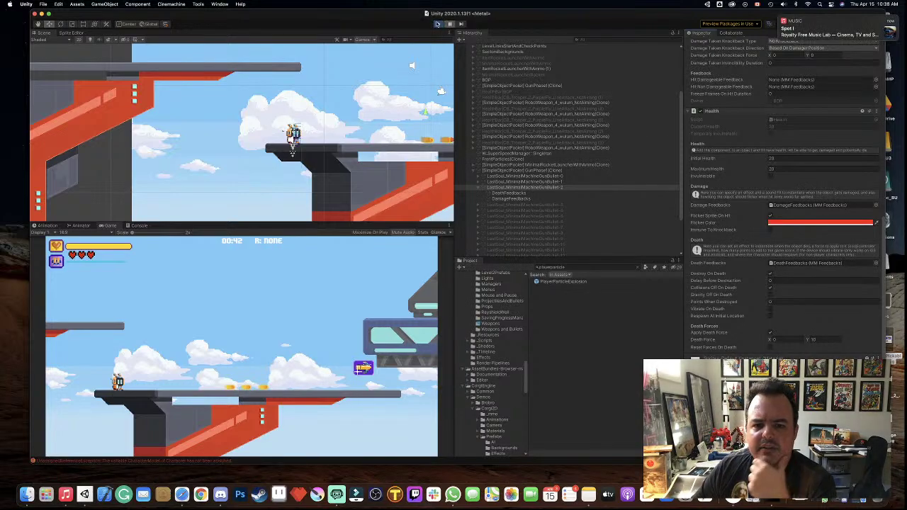
# - Stop Play mode and open the MinimalRocketLauncherRocket prefab via ItemRocketLauncherWithAmmo (1)'s Weapon To Give
pyautogui.click(438, 25)
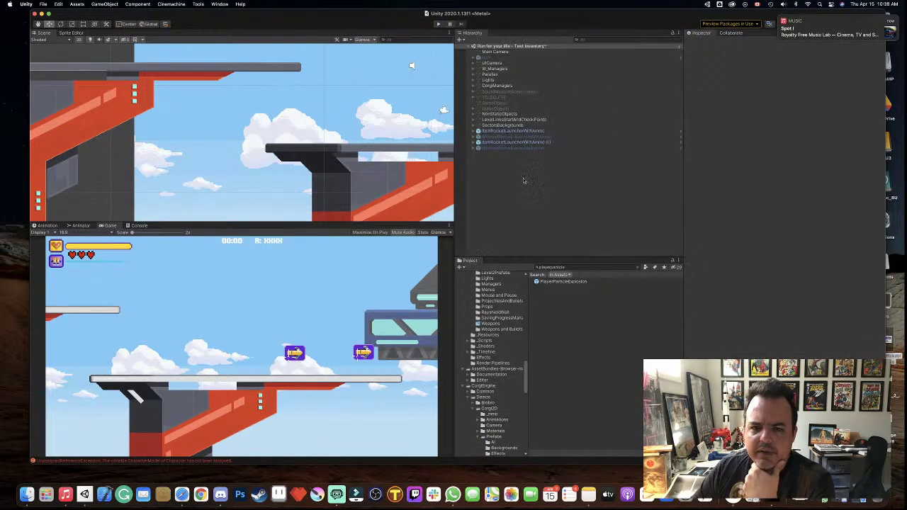
pyautogui.click(512, 142)
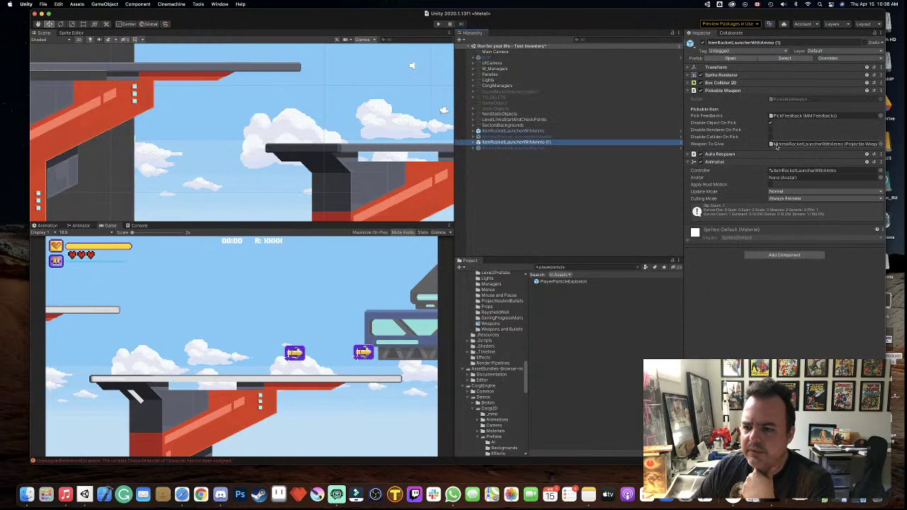
pyautogui.click(775, 171)
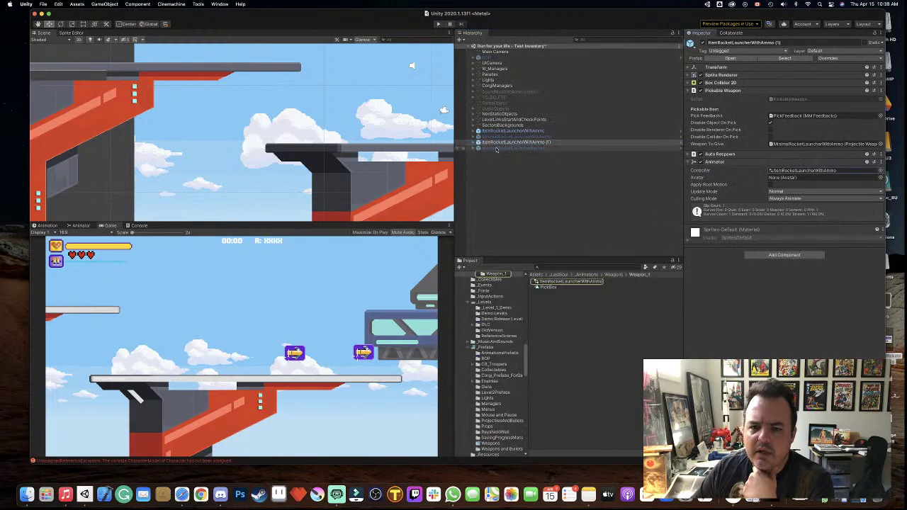
pyautogui.click(788, 144)
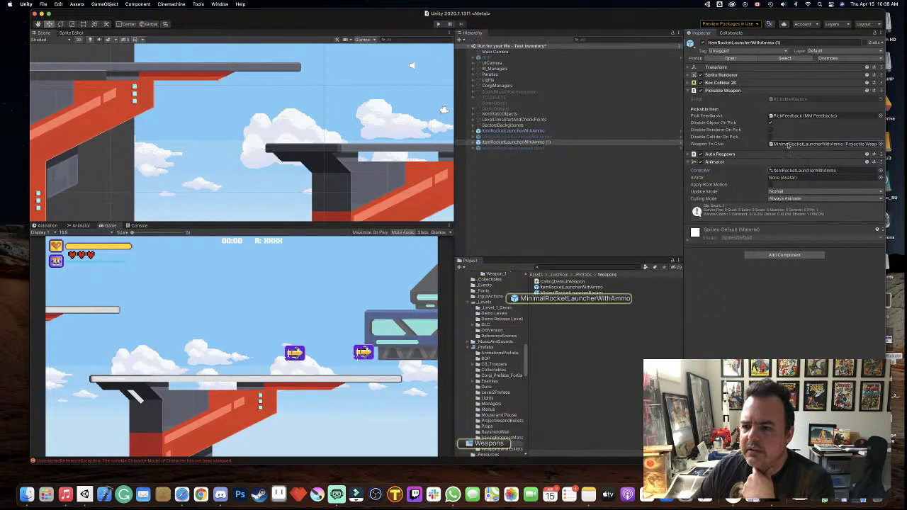
pyautogui.click(574, 293)
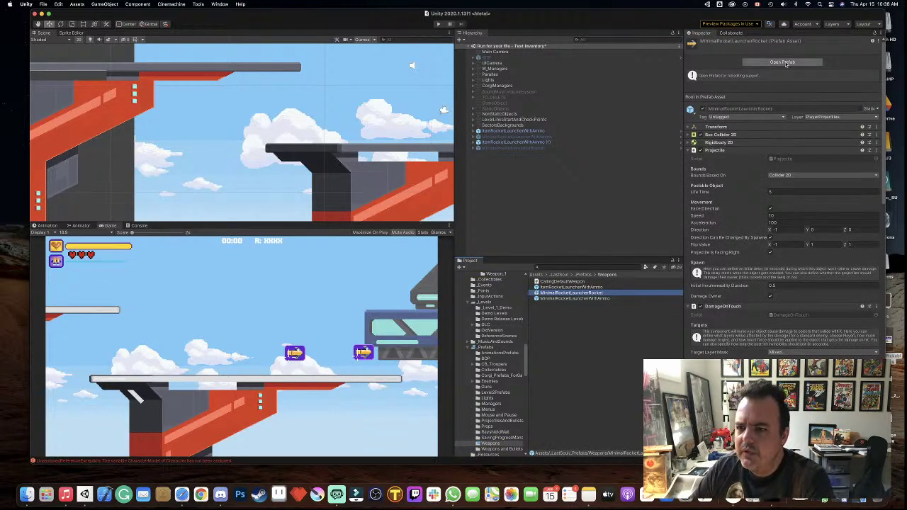
pyautogui.click(782, 62)
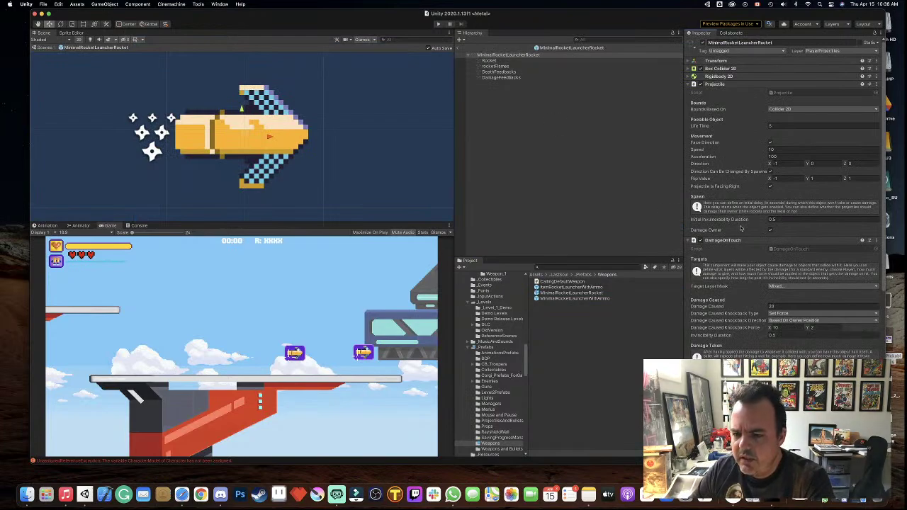
# - Assign DeathFeedbacks as Health's Damage Feedbacks and set DamageOnTouch's Hit Damageable Feedback to None
pyautogui.scroll(-5, 741, 228)
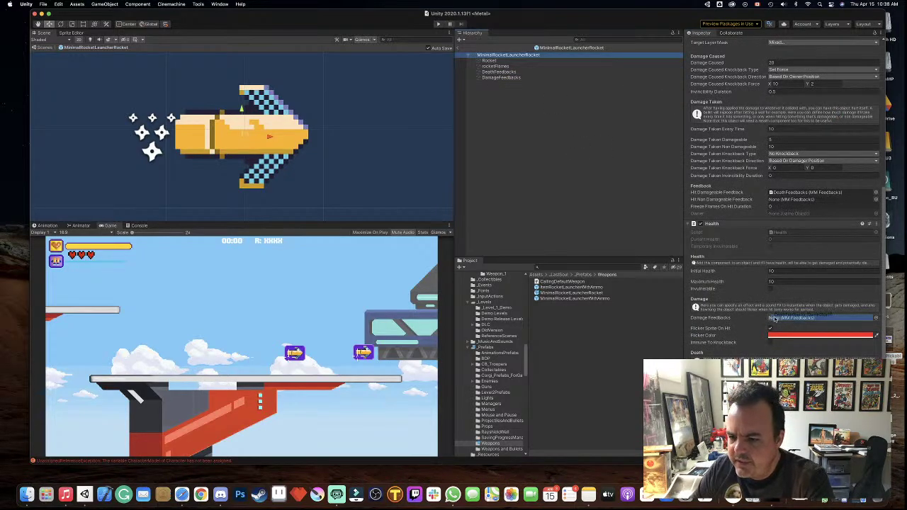
pyautogui.moveTo(494, 72); pyautogui.dragTo(763, 319)
pyautogui.scroll(-1, 733, 291)
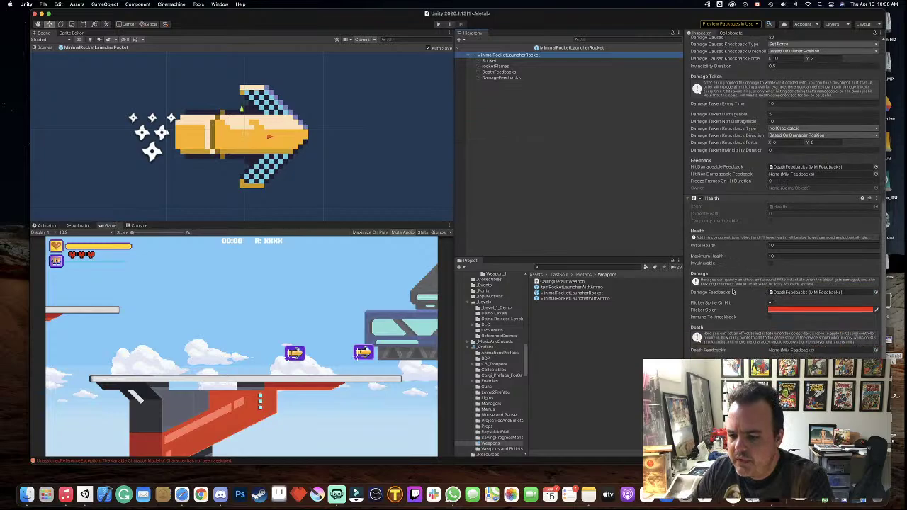
pyautogui.scroll(10, 734, 284)
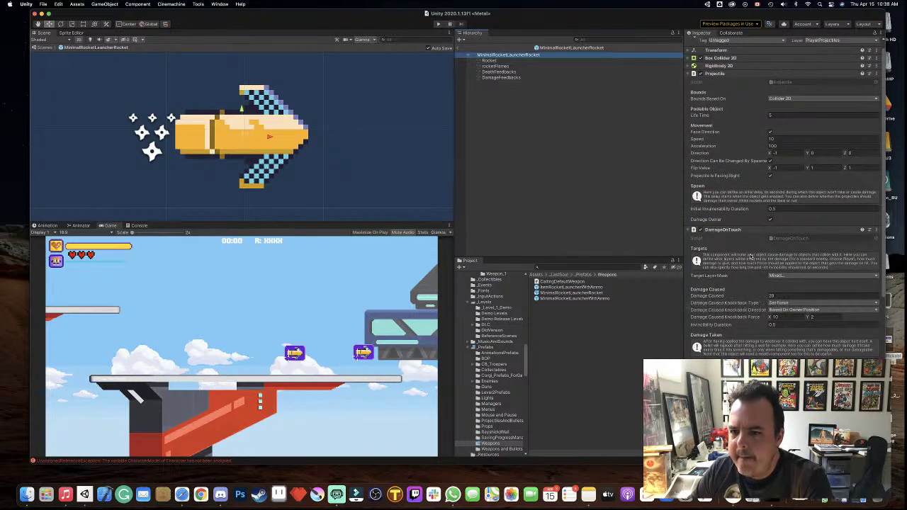
pyautogui.scroll(1, 754, 248)
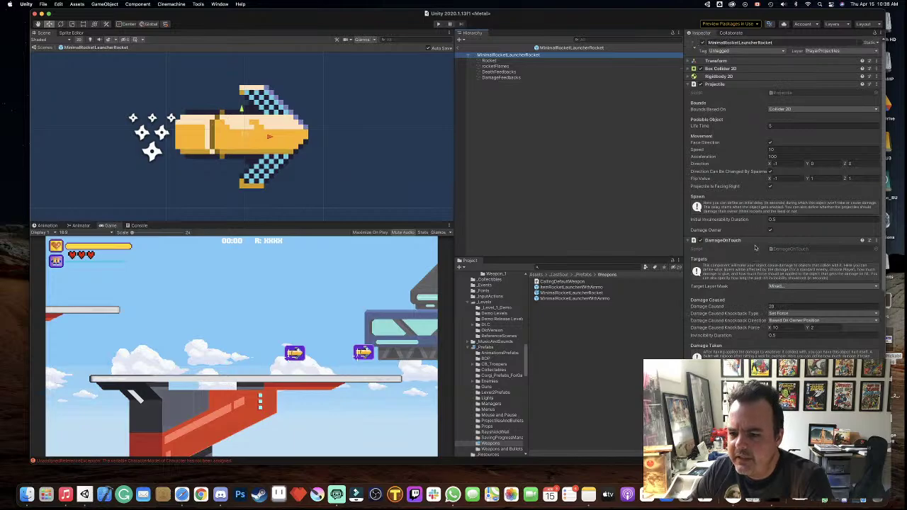
pyautogui.scroll(-5, 754, 246)
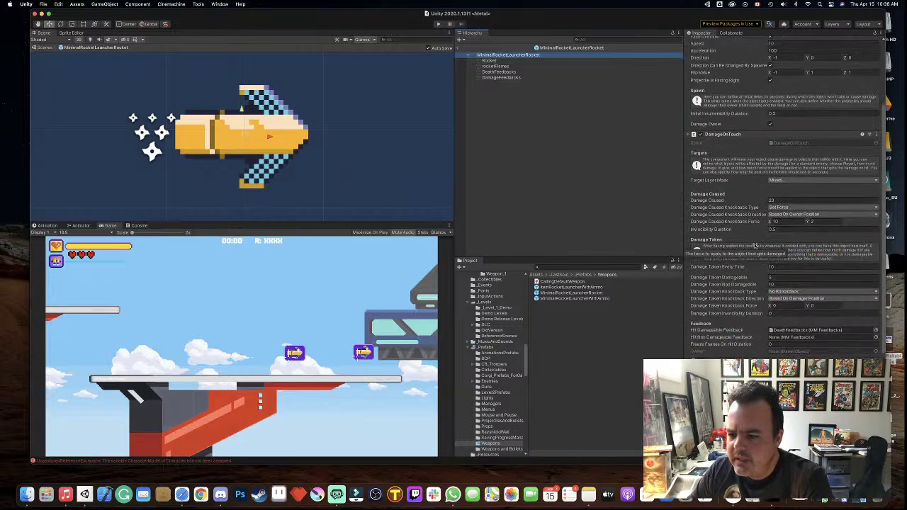
pyautogui.click(876, 331)
pyautogui.click(859, 348)
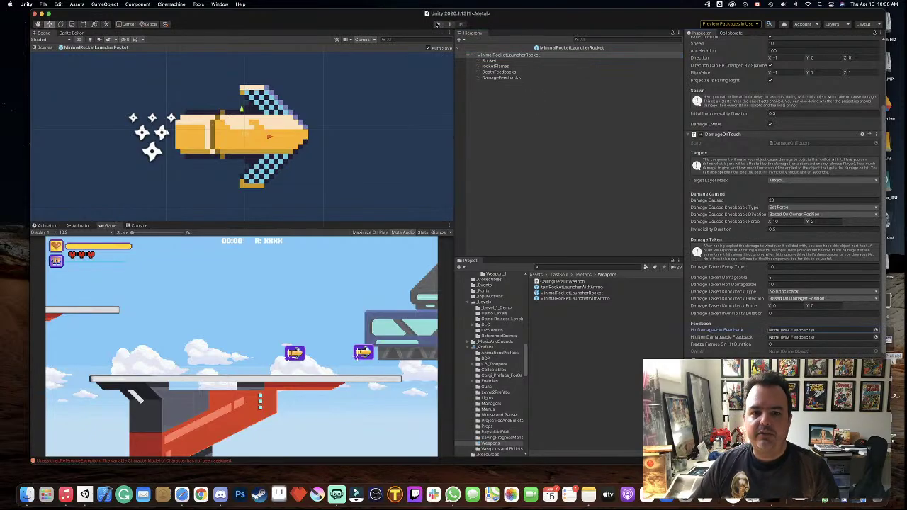
pyautogui.press('super+p')
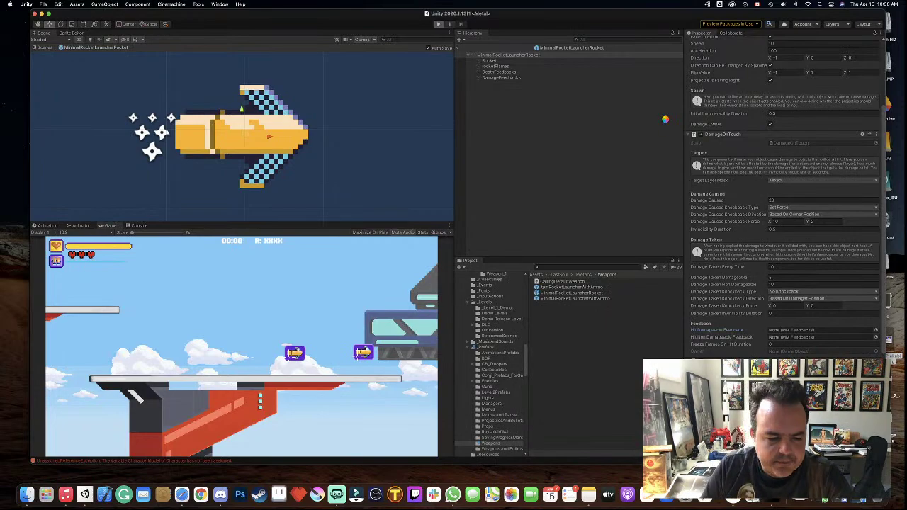
pyautogui.press('Right')
pyautogui.press('Left')
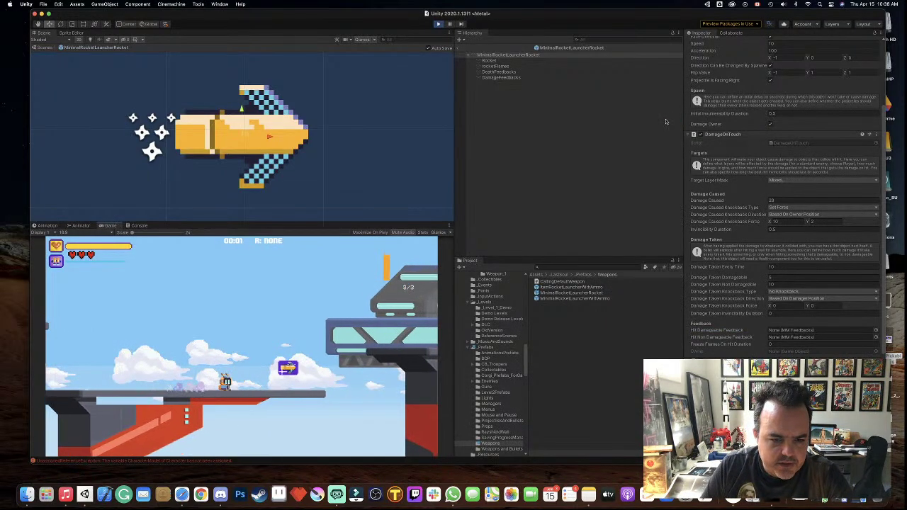
pyautogui.press('Left')
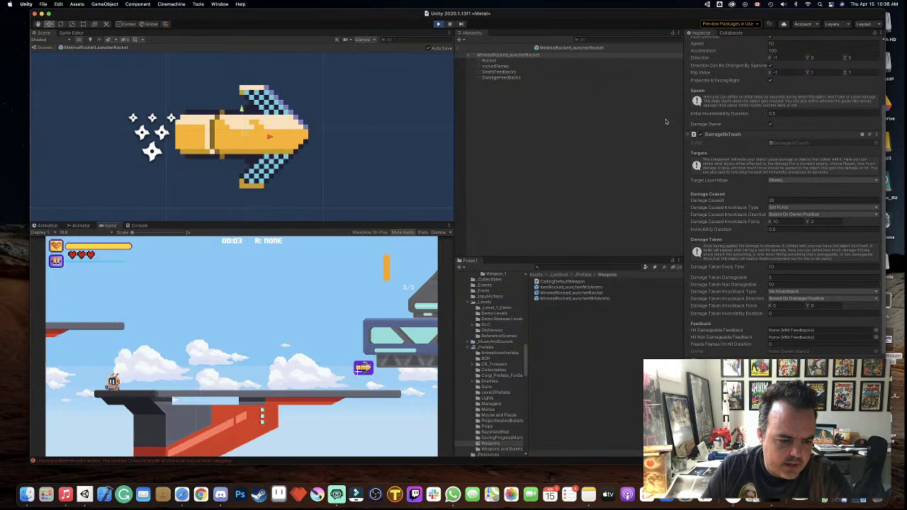
pyautogui.press('e')
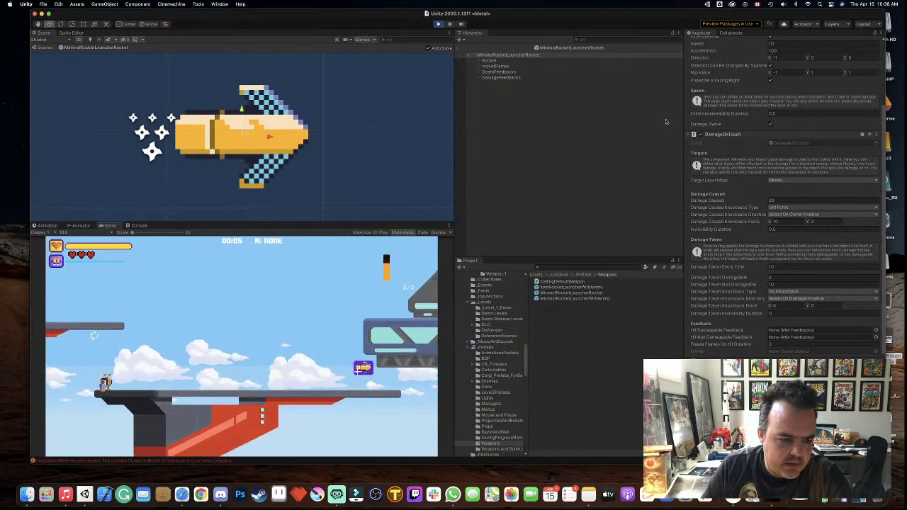
pyautogui.press('e')
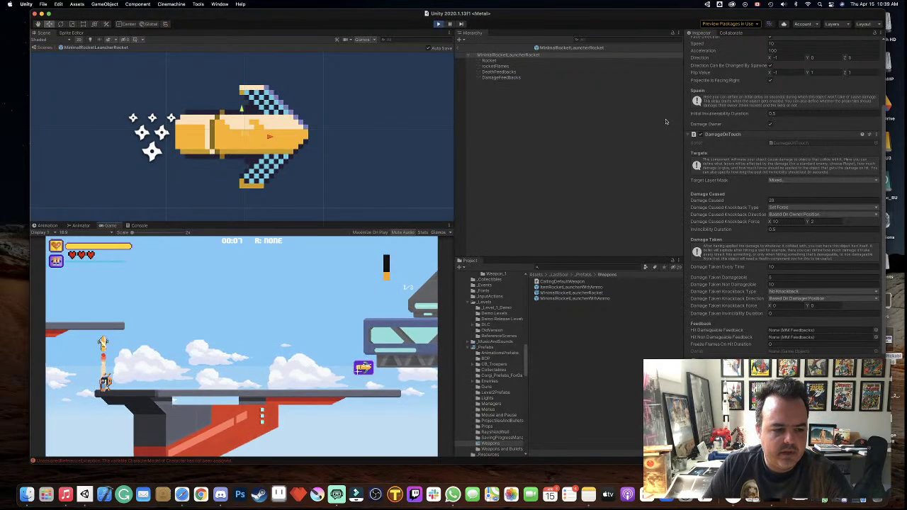
pyautogui.press('e')
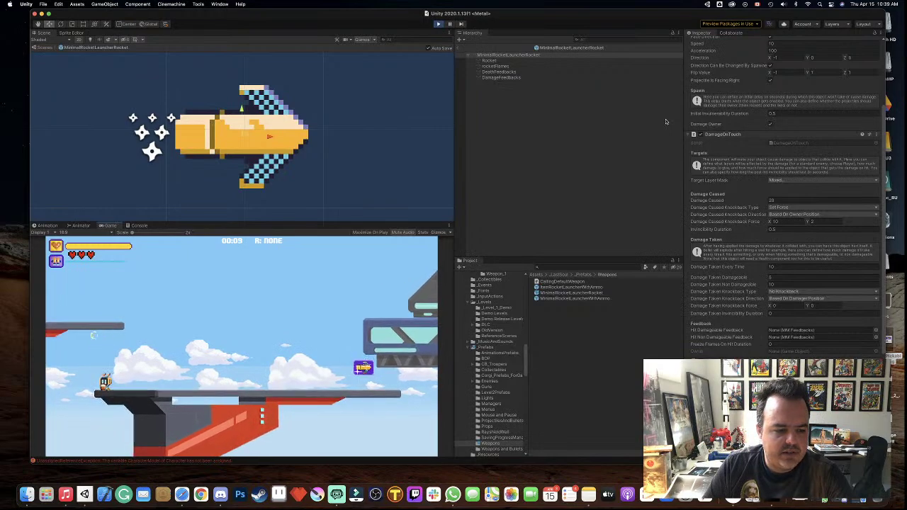
pyautogui.press('e')
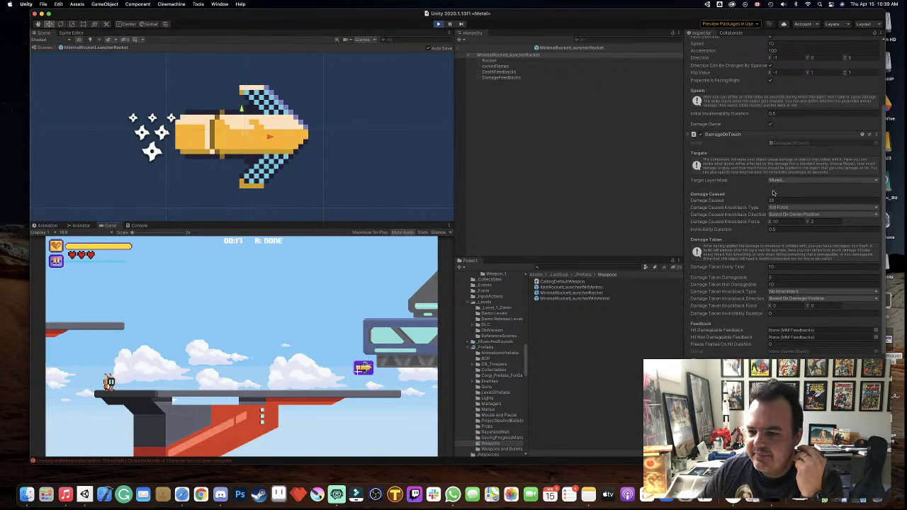
pyautogui.click(438, 24)
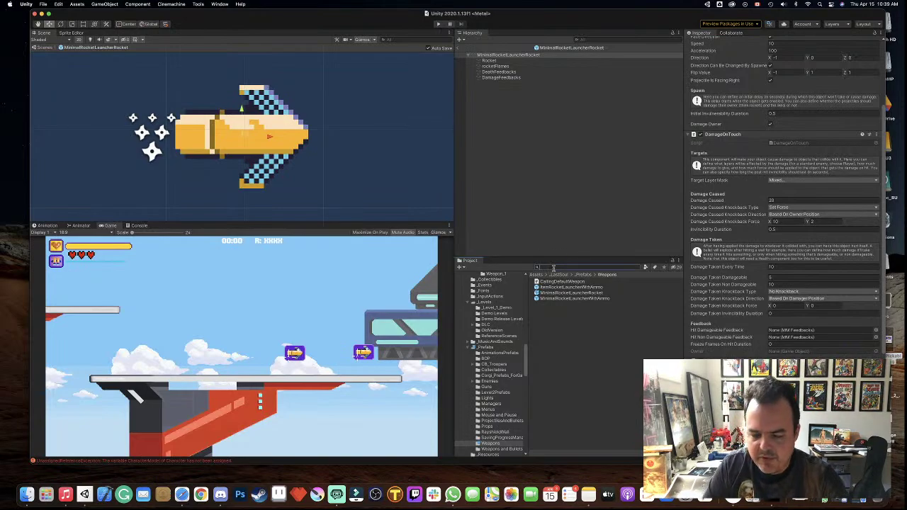
# - Search the Project for 'playerparticle' and inspect the PlayerParticleExplosion effect
pyautogui.write('playerparticle')
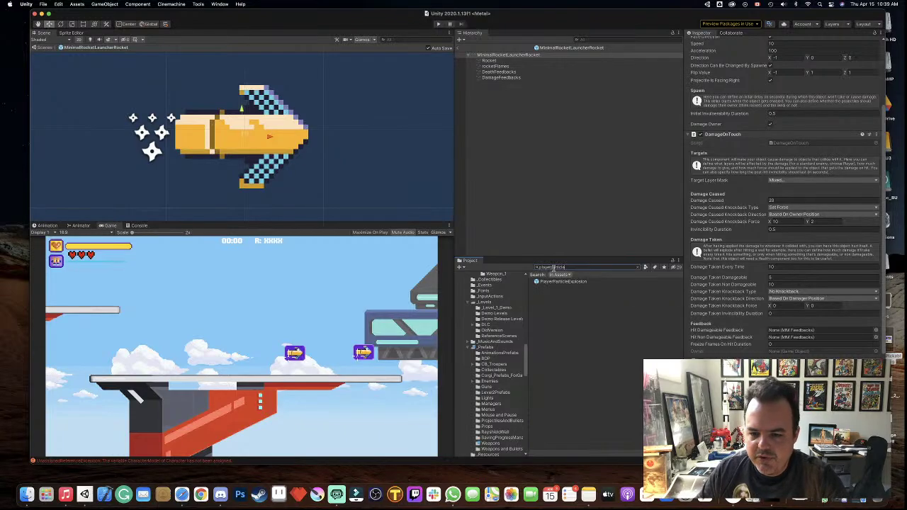
pyautogui.click(560, 281)
pyautogui.click(638, 267)
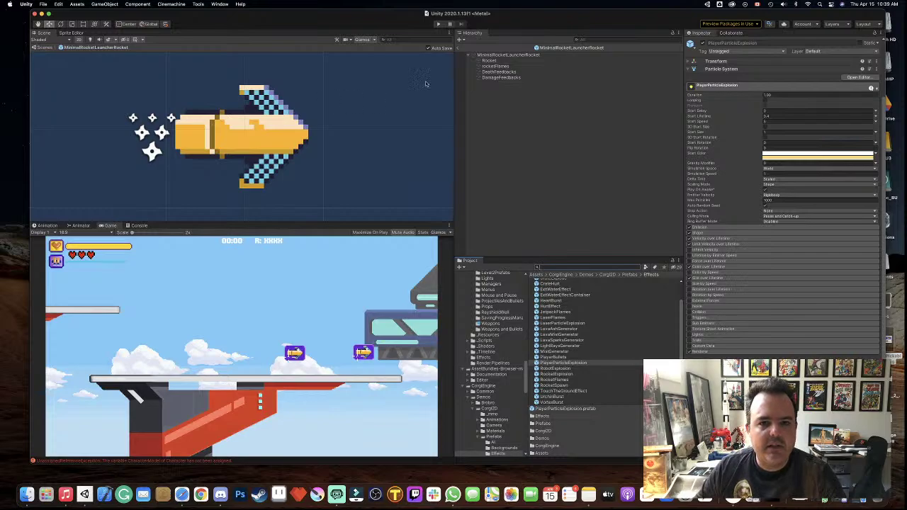
# - Exit prefab mode back to the level and view BlobExplosion's particle settings
pyautogui.click(459, 48)
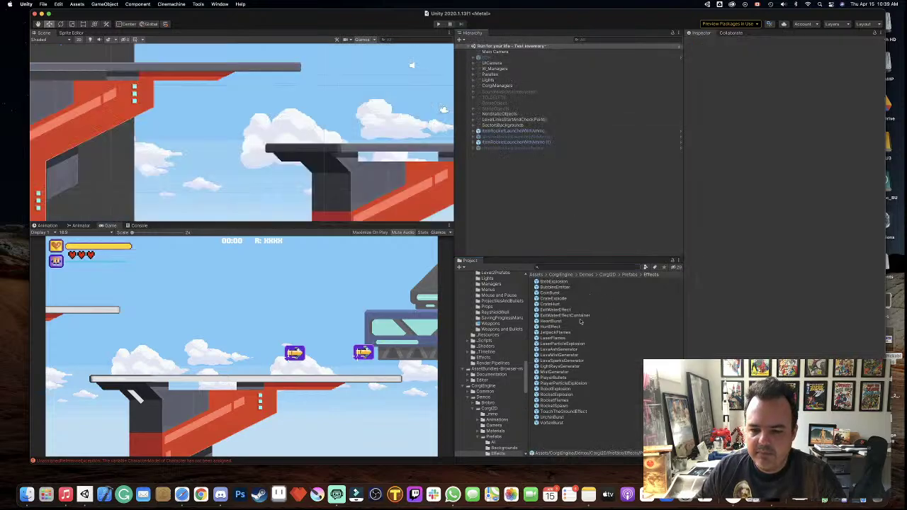
pyautogui.click(556, 283)
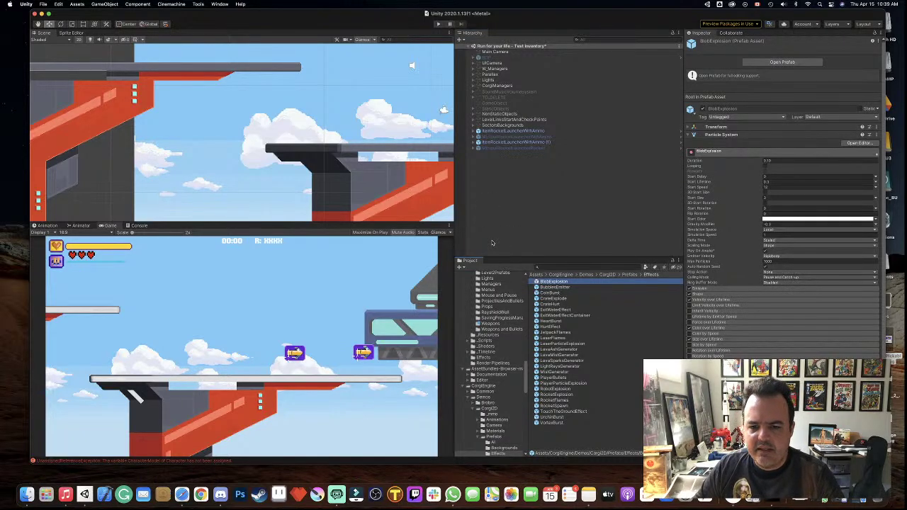
pyautogui.scroll(-3, 275, 187)
pyautogui.scroll(-2, 275, 187)
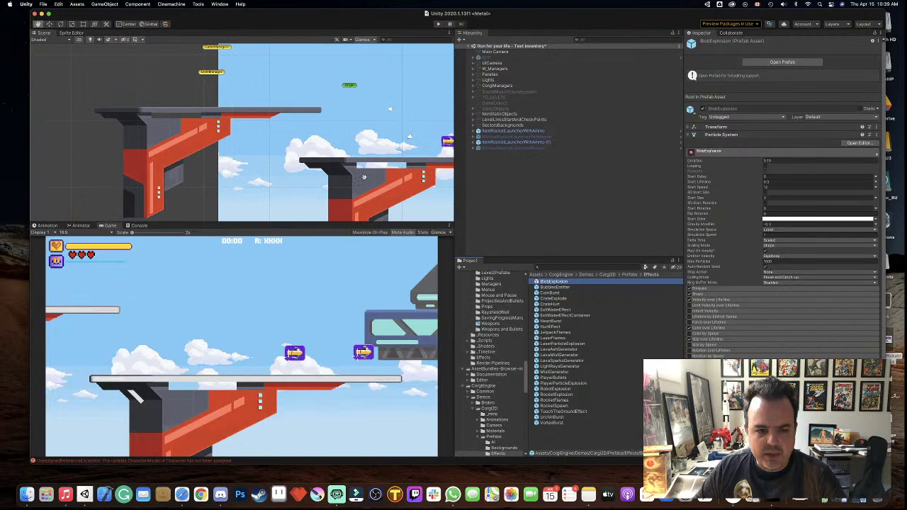
pyautogui.scroll(1, 324, 165)
pyautogui.scroll(1, 323, 165)
pyautogui.scroll(1, 323, 167)
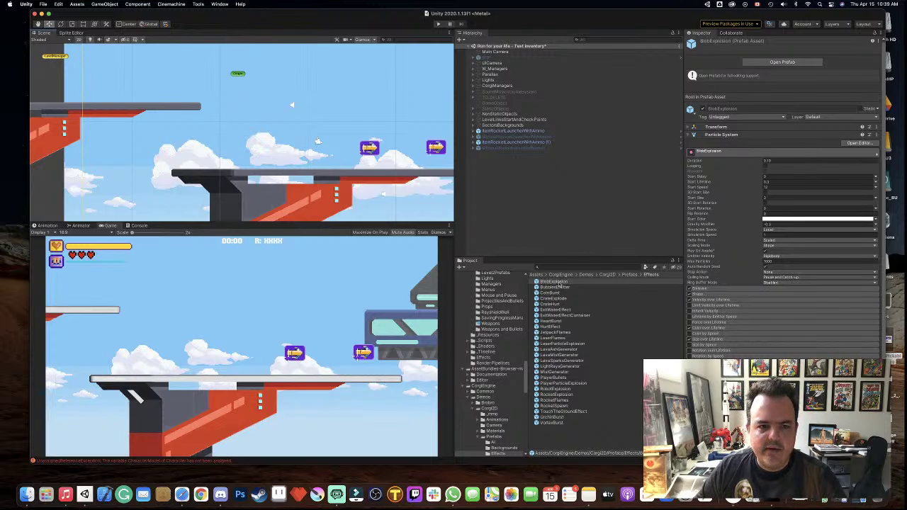
# - Place a BlobExplosion instance in the level and replay its burst repeatedly to preview it
pyautogui.moveTo(560, 286); pyautogui.dragTo(314, 152)
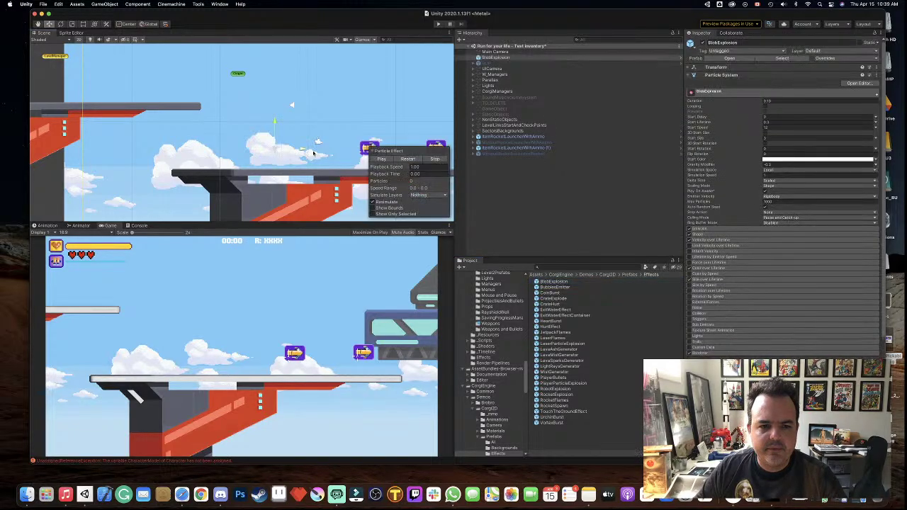
pyautogui.click(416, 162)
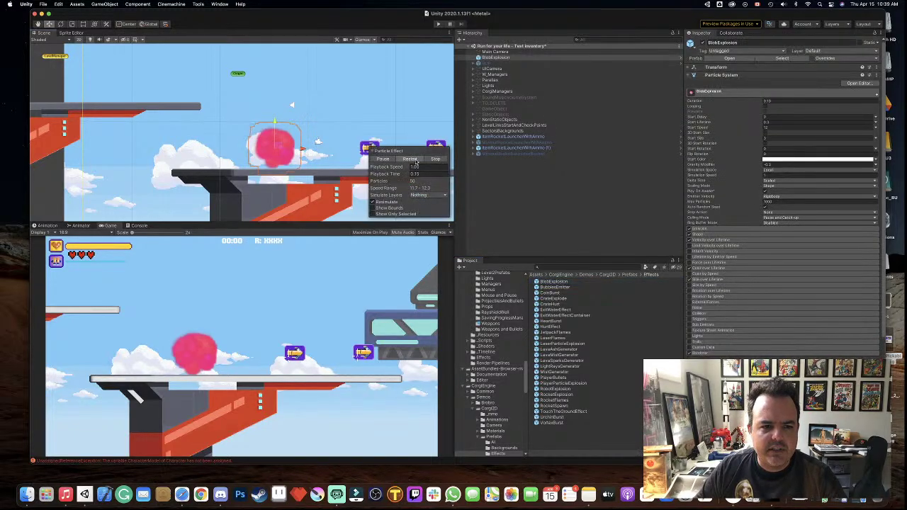
pyautogui.click(416, 162)
pyautogui.click(416, 163)
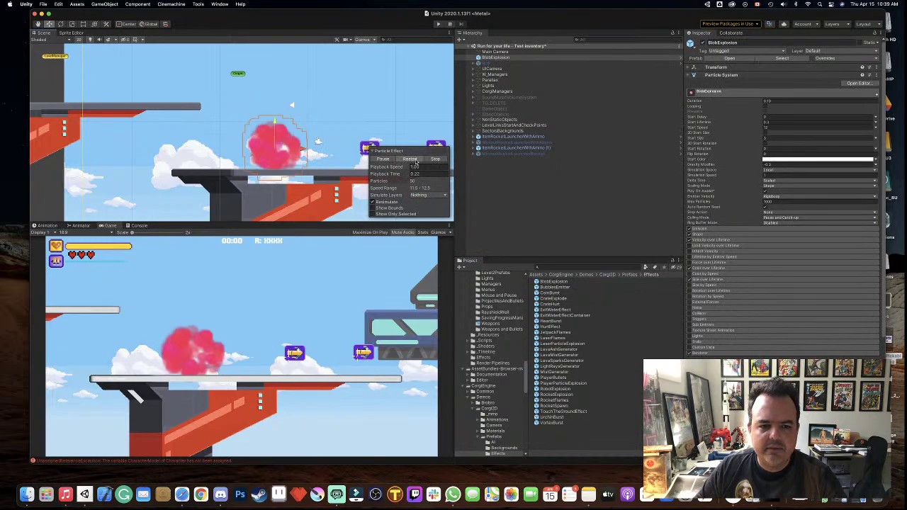
pyautogui.click(416, 163)
pyautogui.click(416, 162)
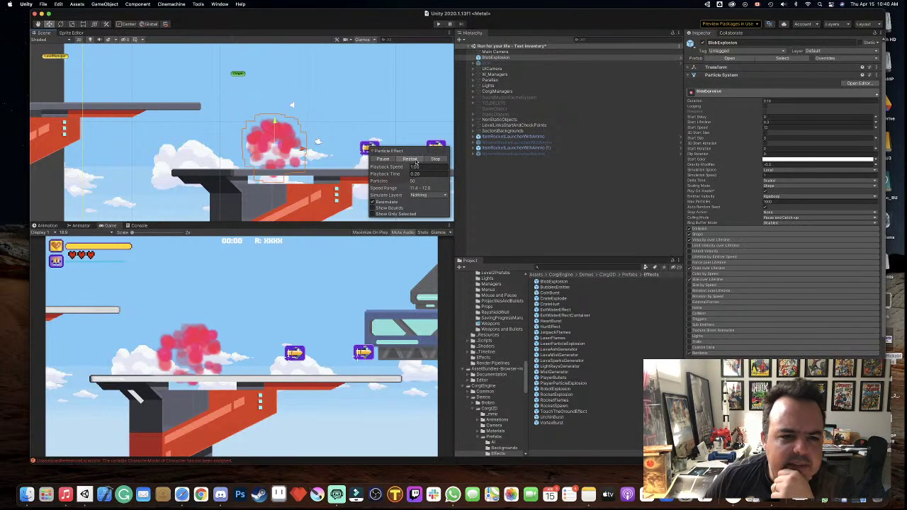
pyautogui.click(416, 162)
pyautogui.click(416, 162)
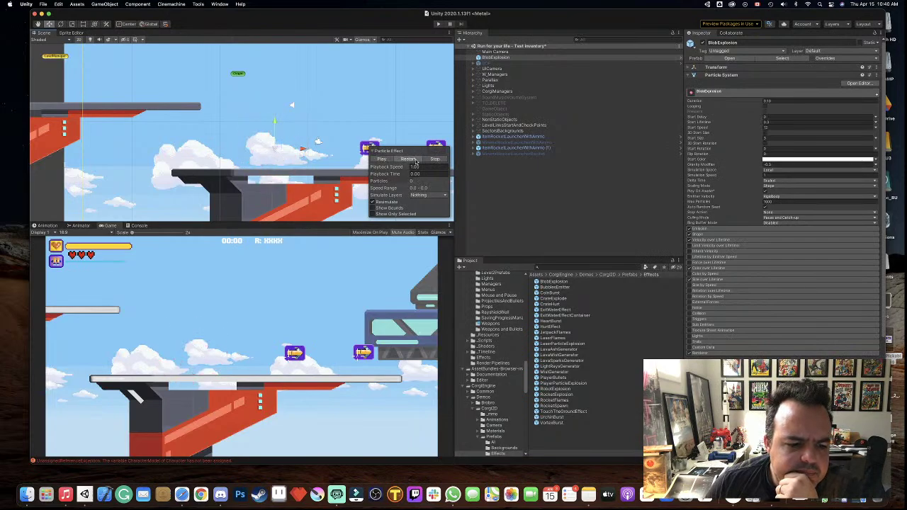
pyautogui.click(416, 162)
pyautogui.click(416, 162)
pyautogui.click(416, 162)
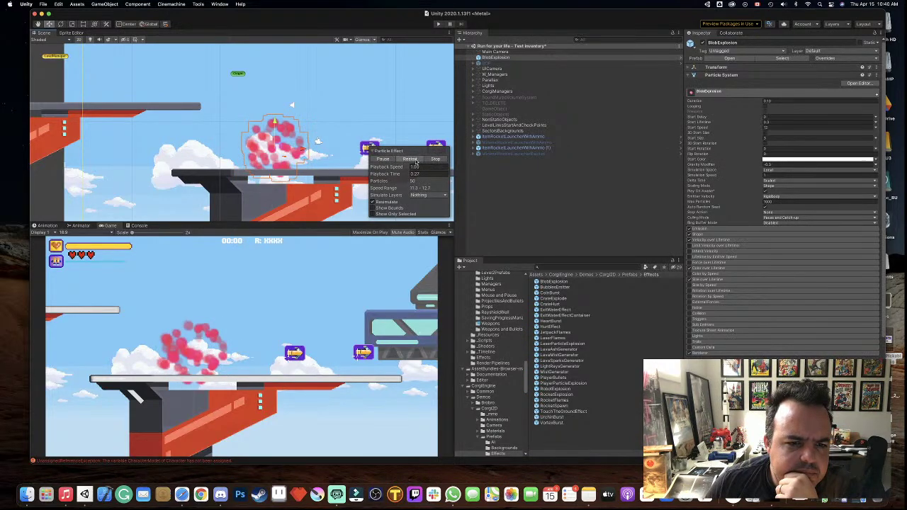
pyautogui.click(416, 163)
pyautogui.click(416, 162)
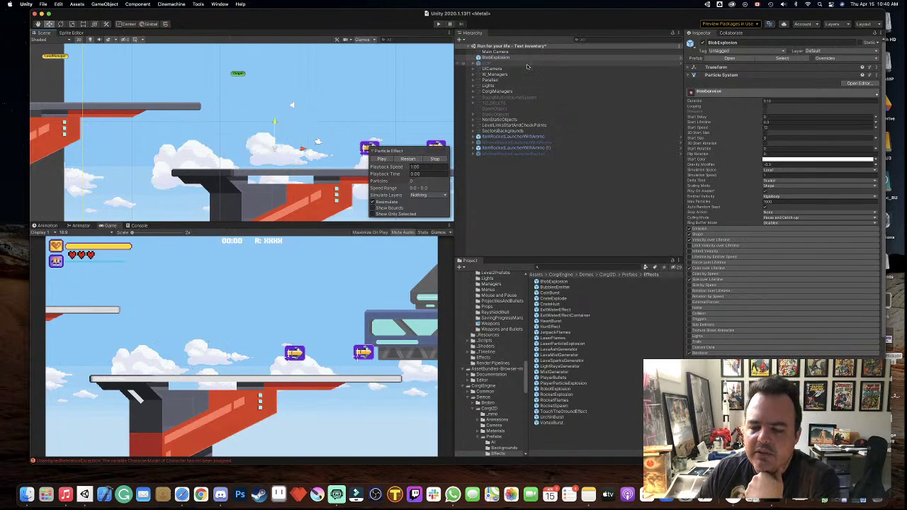
pyautogui.click(541, 215)
# - Add a BubblesEmitter to the level, slide it left, and frame it in a perspective view
pyautogui.moveTo(552, 289)
pyautogui.mouseDown()
pyautogui.moveTo(286, 163)
pyautogui.moveTo(285, 152)
pyautogui.mouseUp()
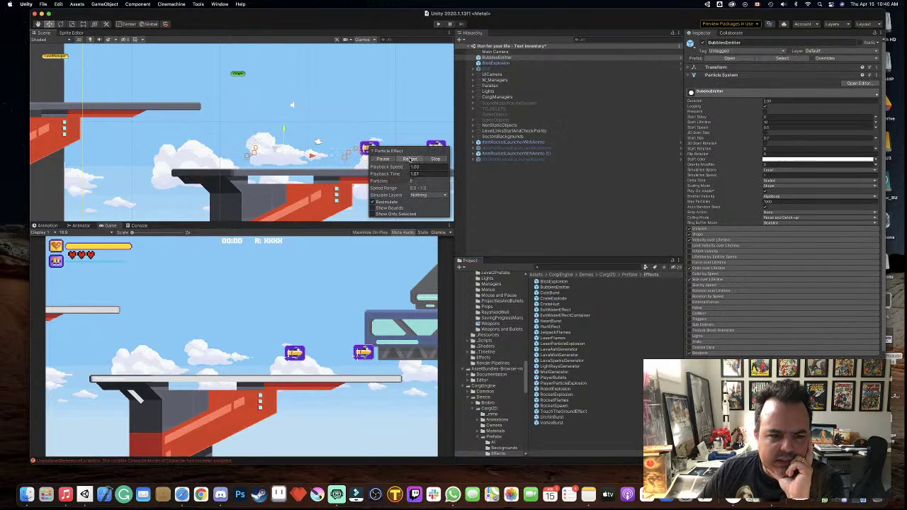
pyautogui.scroll(4, 268, 160)
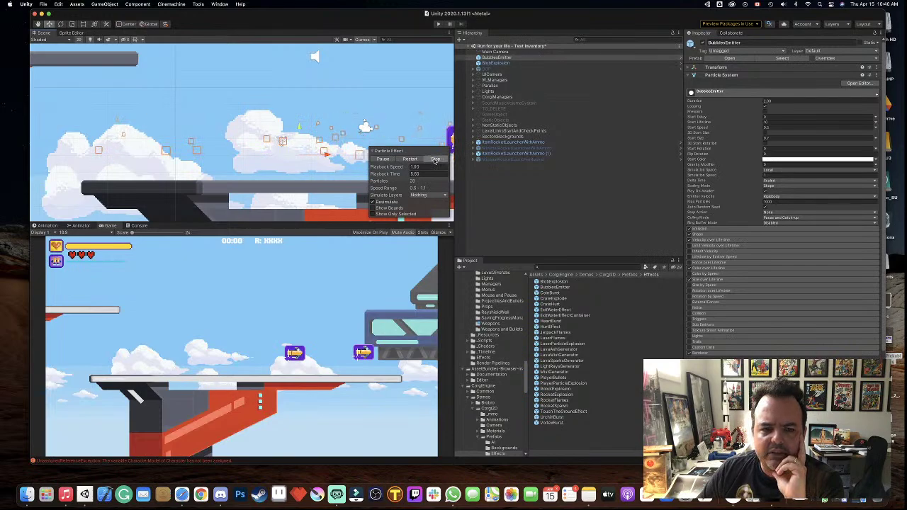
pyautogui.scroll(-5, 350, 120)
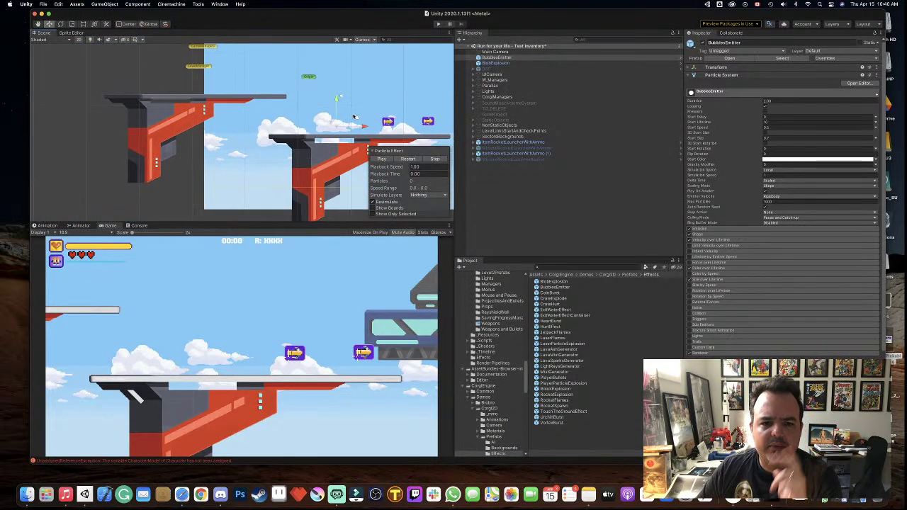
pyautogui.moveTo(340, 124); pyautogui.dragTo(92, 130)
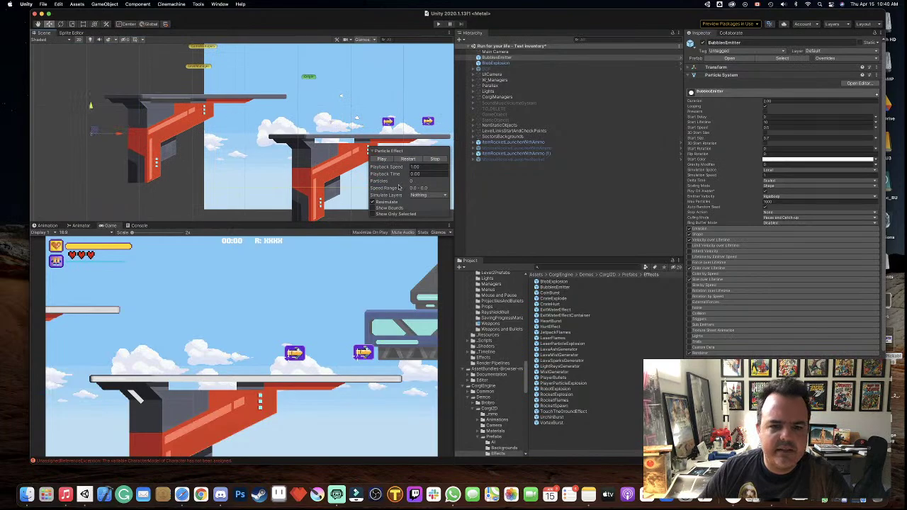
pyautogui.press('f')
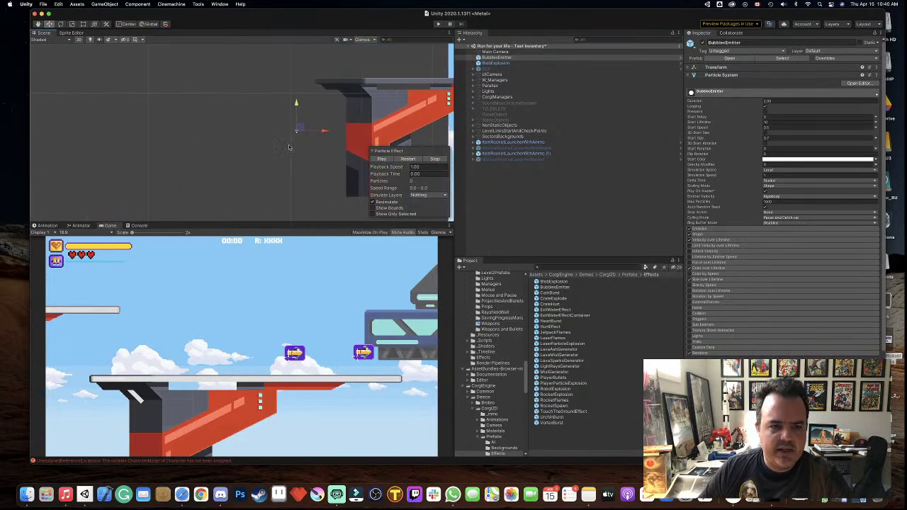
pyautogui.keyDown('alt'); pyautogui.moveTo(290, 146); pyautogui.dragTo(231, 174); pyautogui.keyUp('alt')
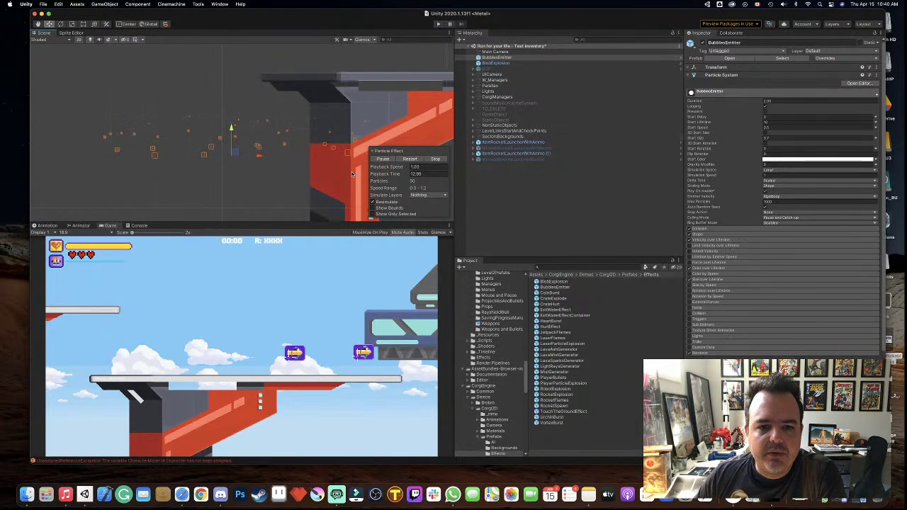
# - Stop the bubbles preview and delete the BubblesEmitter from the scene
pyautogui.click(436, 159)
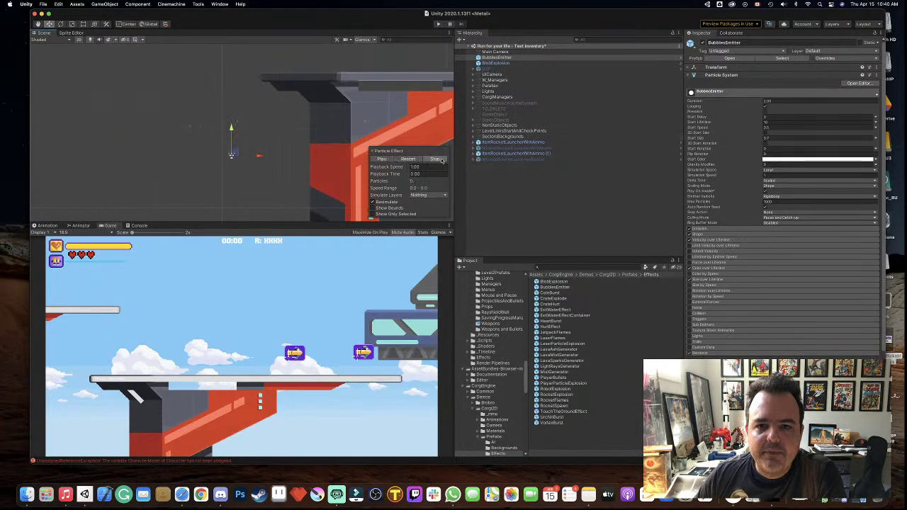
pyautogui.click(521, 58)
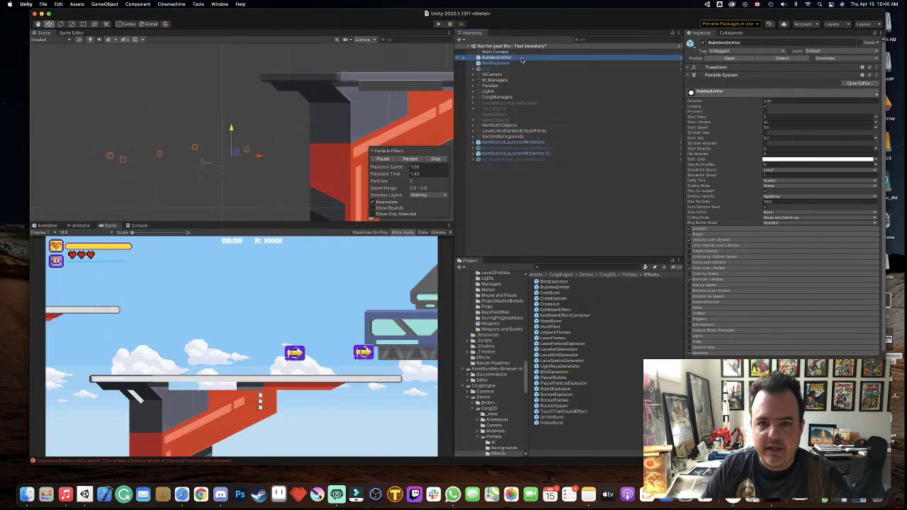
pyautogui.press('Delete')
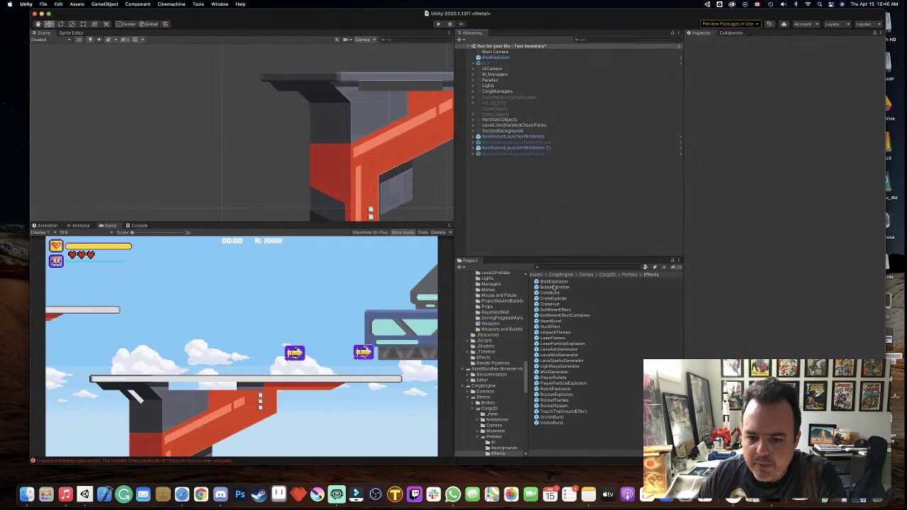
# - Place a CoinBurst effect in the scene and replay its preview several times
pyautogui.moveTo(550, 294); pyautogui.dragTo(205, 121)
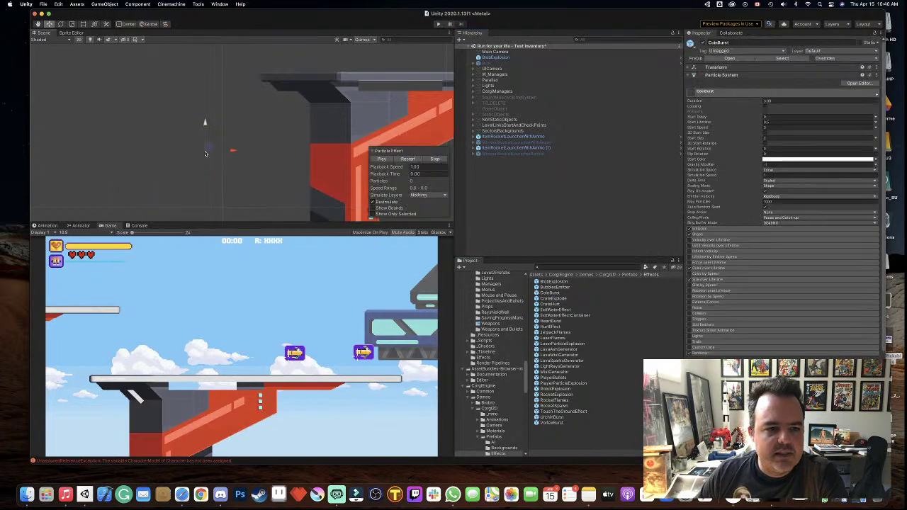
pyautogui.click(411, 159)
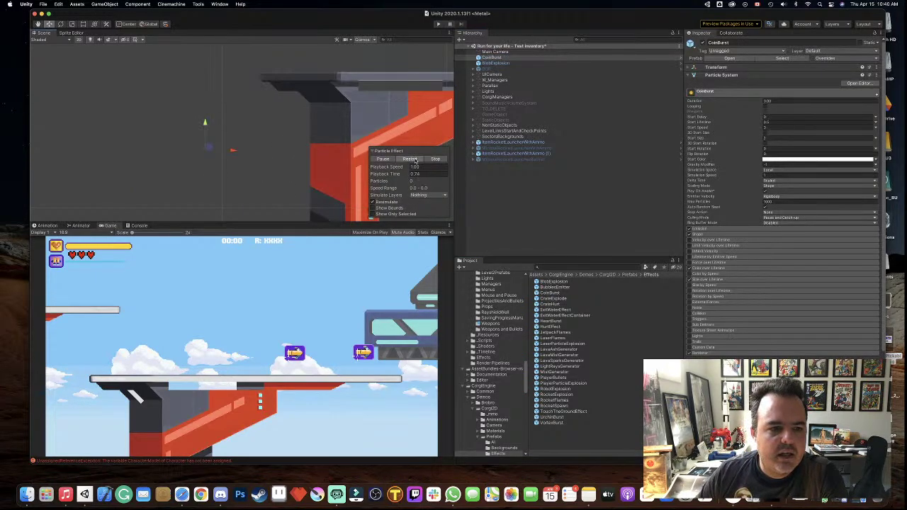
pyautogui.click(411, 159)
pyautogui.click(412, 159)
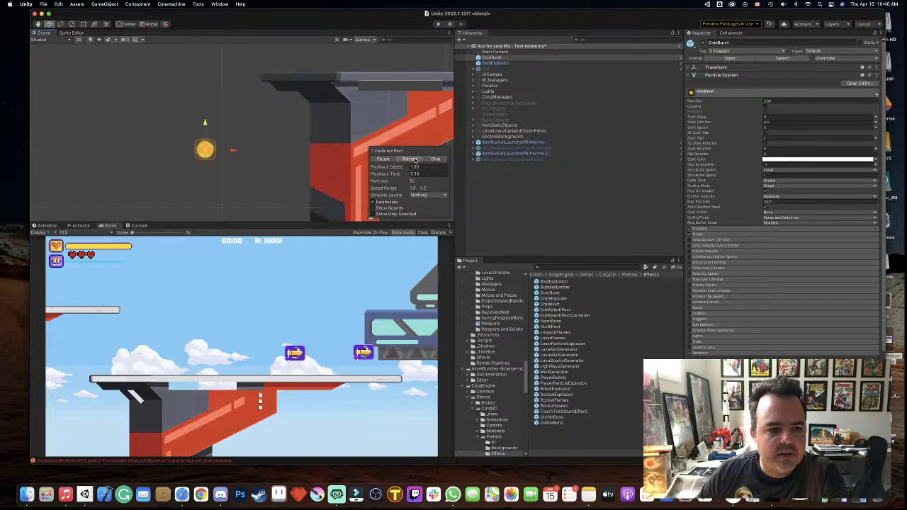
pyautogui.click(411, 159)
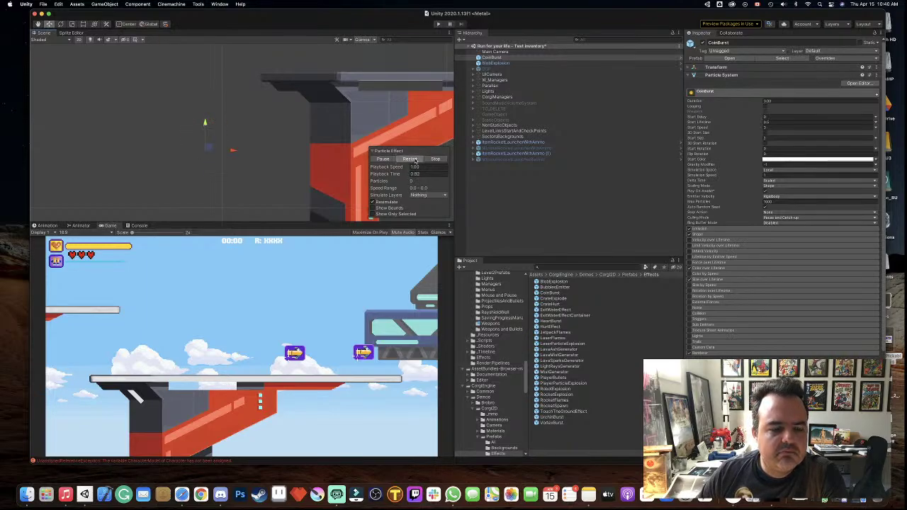
pyautogui.click(411, 159)
pyautogui.click(412, 159)
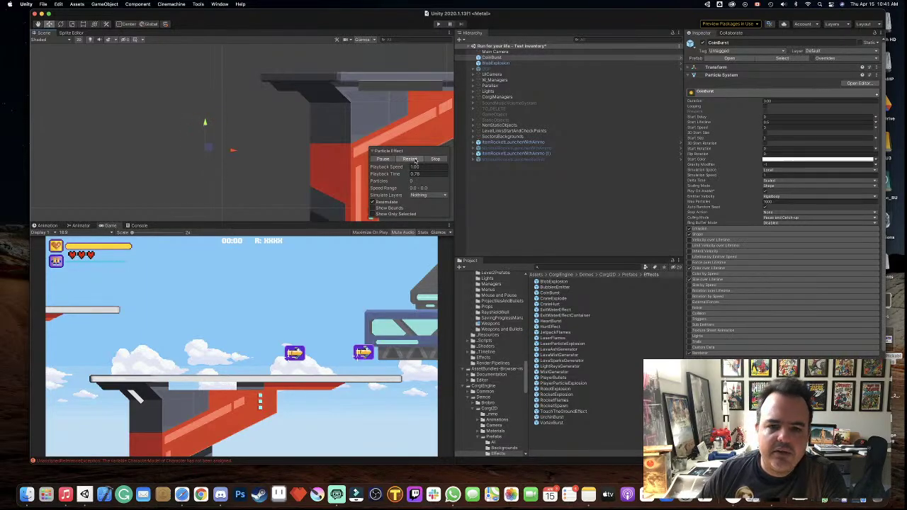
# - Add CrateExplode to the scene, replay its explosion twice, then select CoinBurst for removal
pyautogui.click(552, 300)
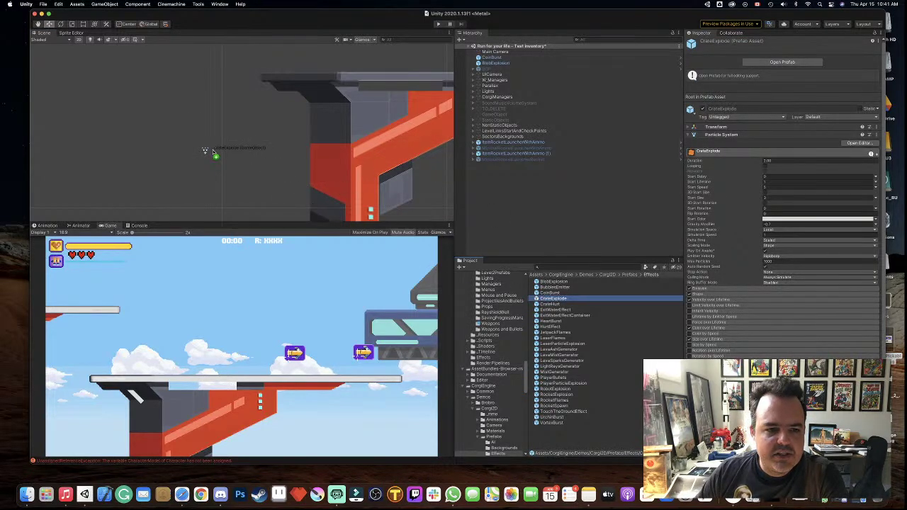
pyautogui.moveTo(205, 150); pyautogui.dragTo(212, 149)
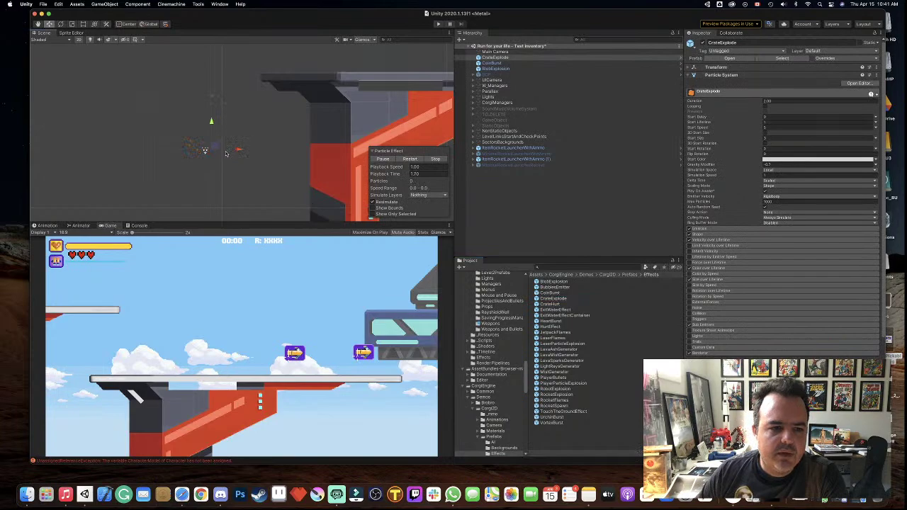
pyautogui.click(278, 189)
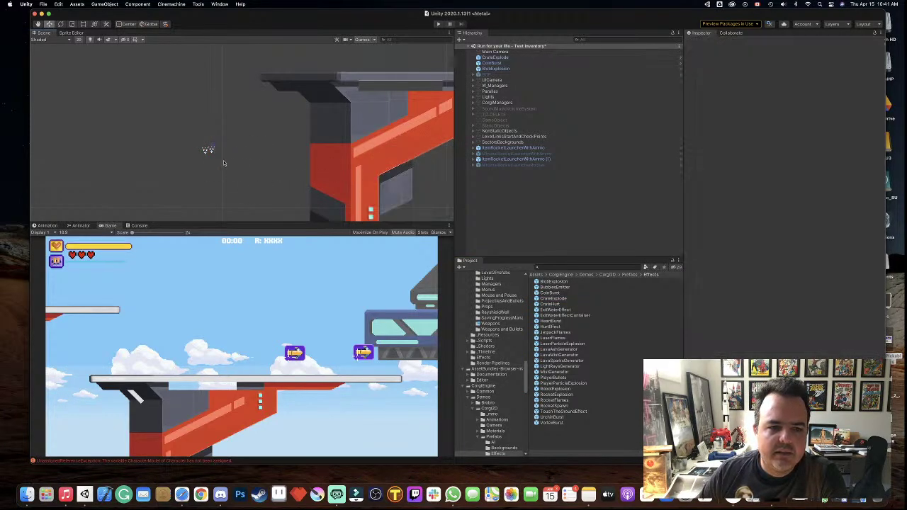
pyautogui.click(496, 57)
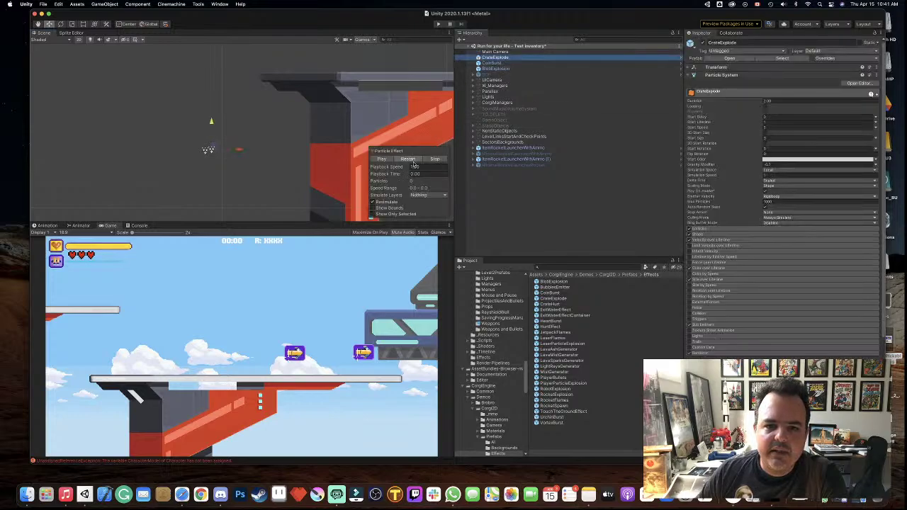
pyautogui.click(409, 160)
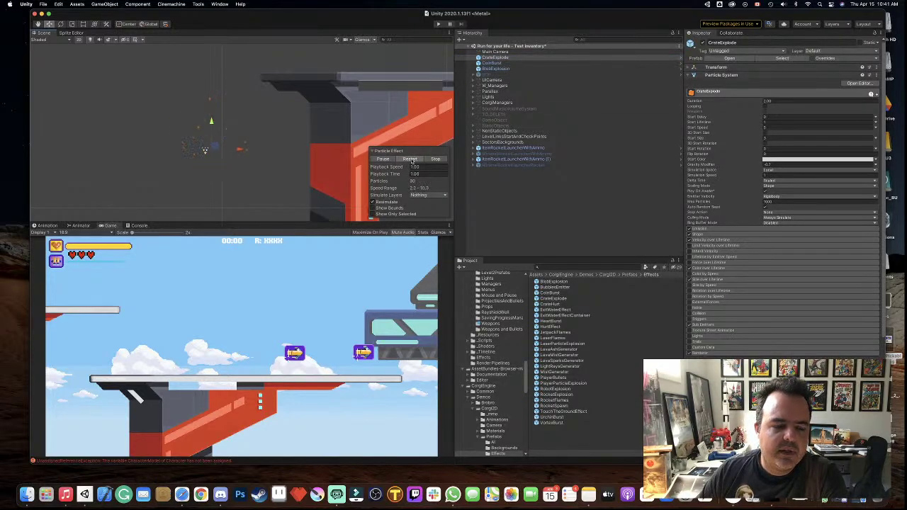
pyautogui.click(411, 159)
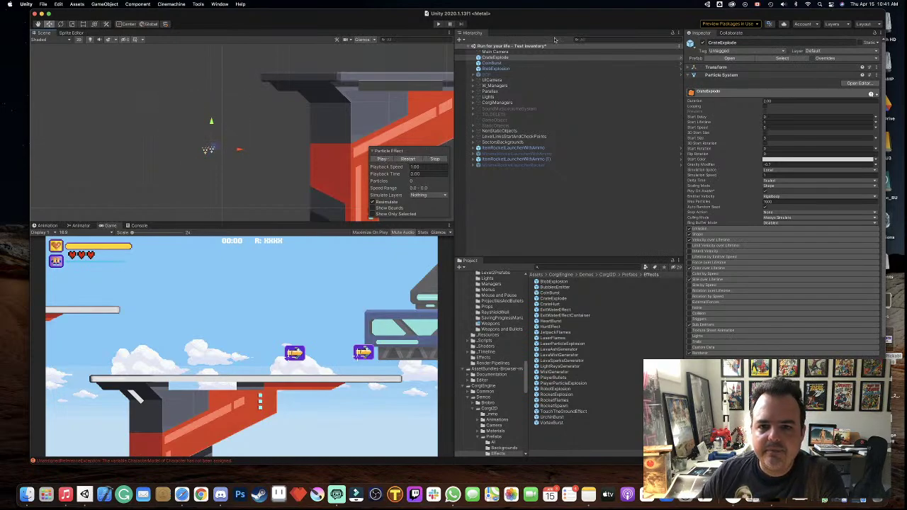
pyautogui.click(513, 63)
# - Delete CoinBurst and replay the BlobExplosion burst in the level
pyautogui.press('super+BackSpace')
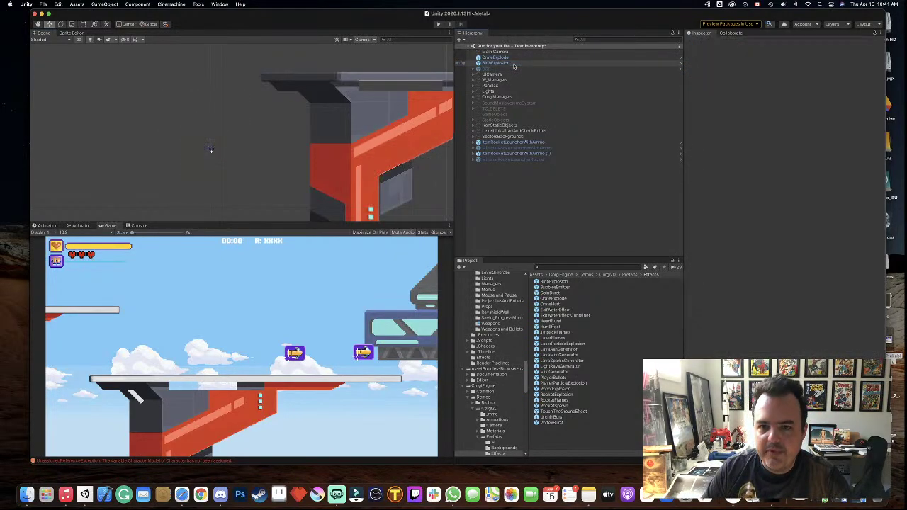
pyautogui.click(459, 63)
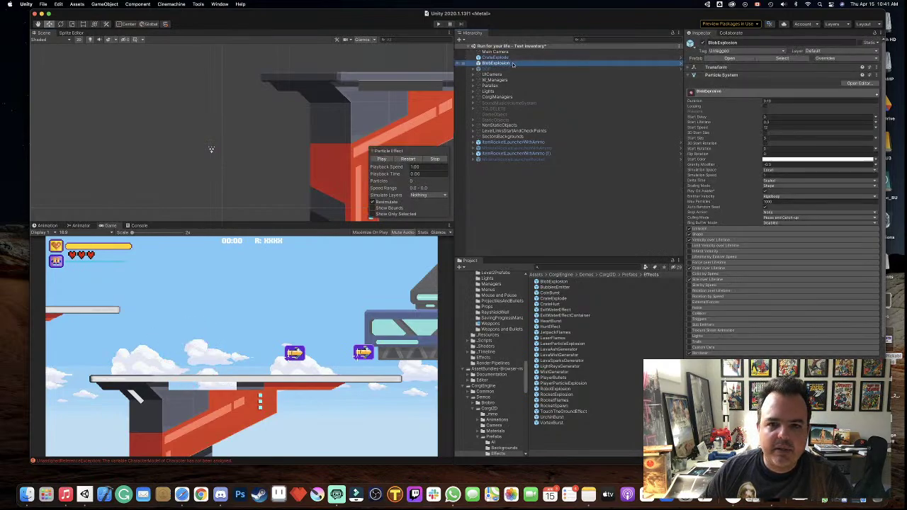
pyautogui.click(410, 160)
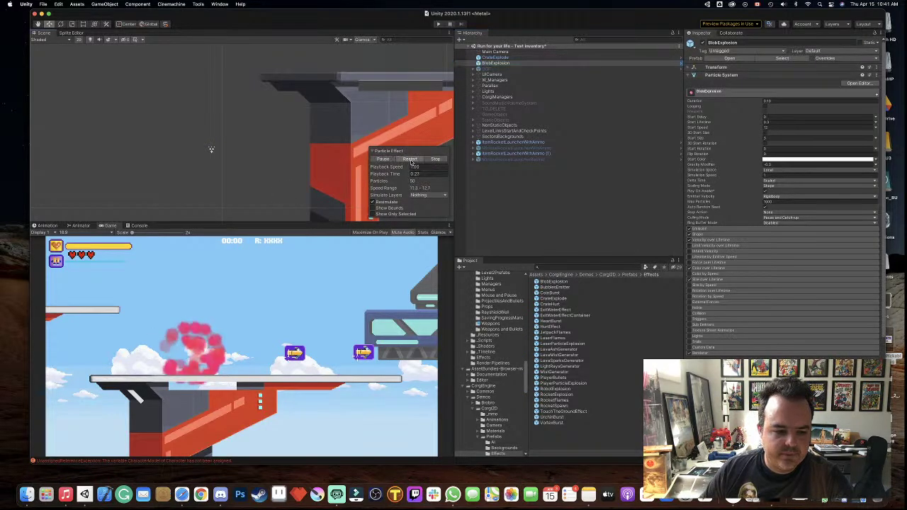
pyautogui.scroll(-3, 241, 166)
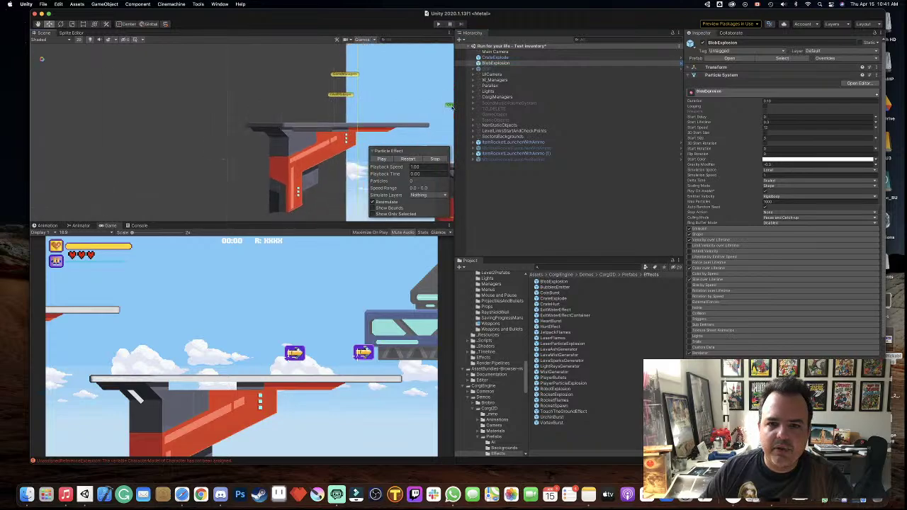
# - Frame the level platforms and replay CrateExplode's burst several times, then view CrateHurt's settings
pyautogui.click(222, 159)
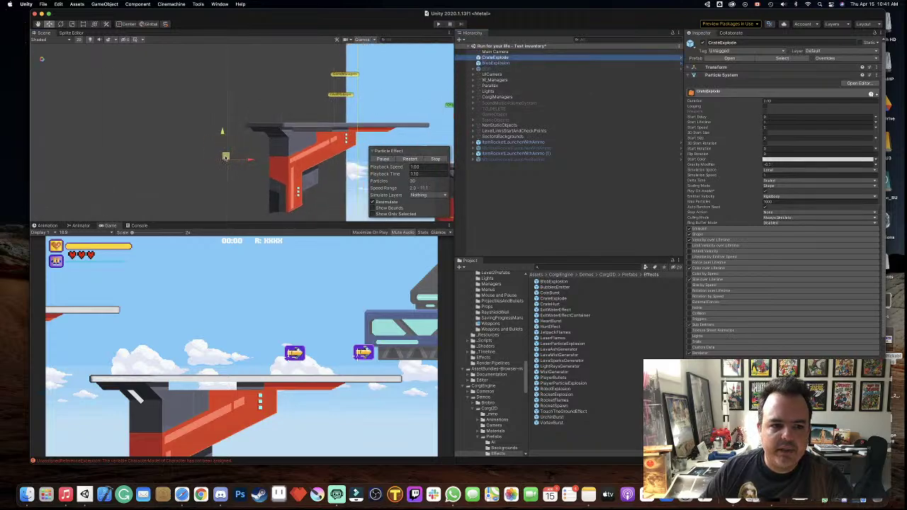
pyautogui.scroll(-3, 444, 140)
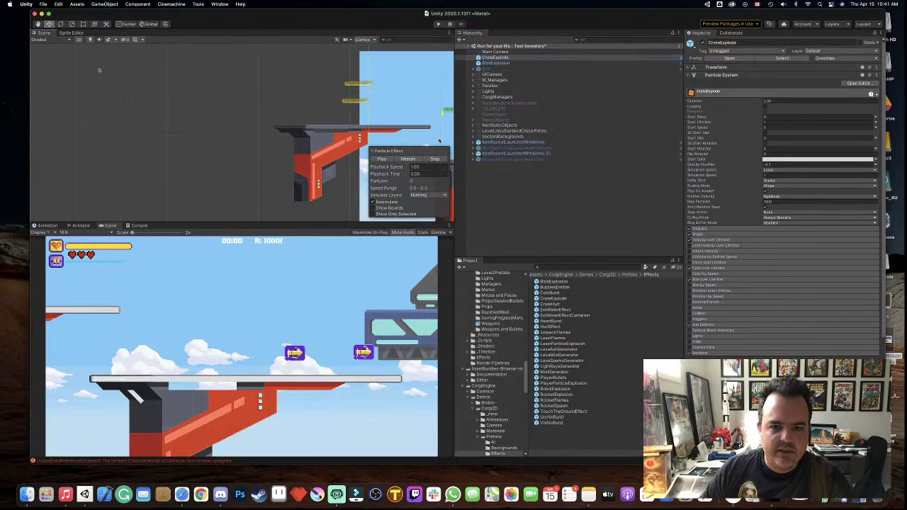
pyautogui.scroll(-2, 435, 142)
pyautogui.moveTo(431, 139); pyautogui.dragTo(148, 118, button='middle')
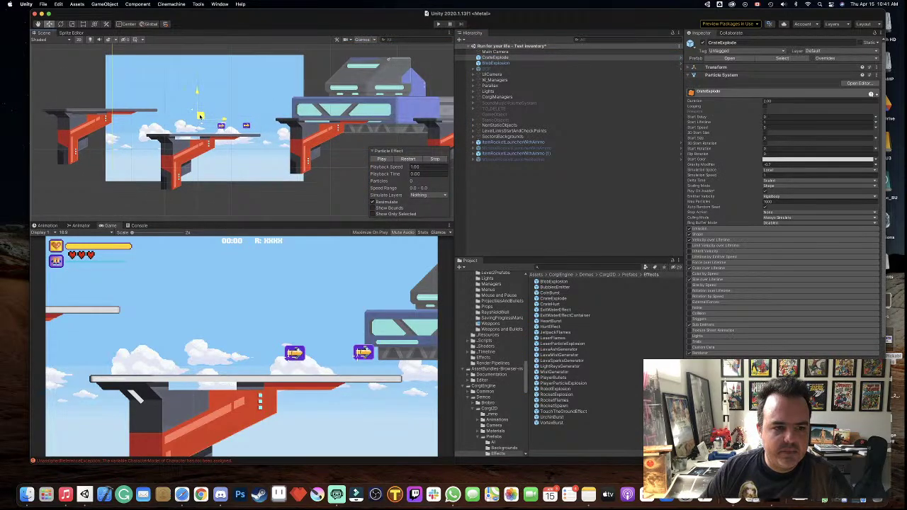
pyautogui.scroll(3, 204, 130)
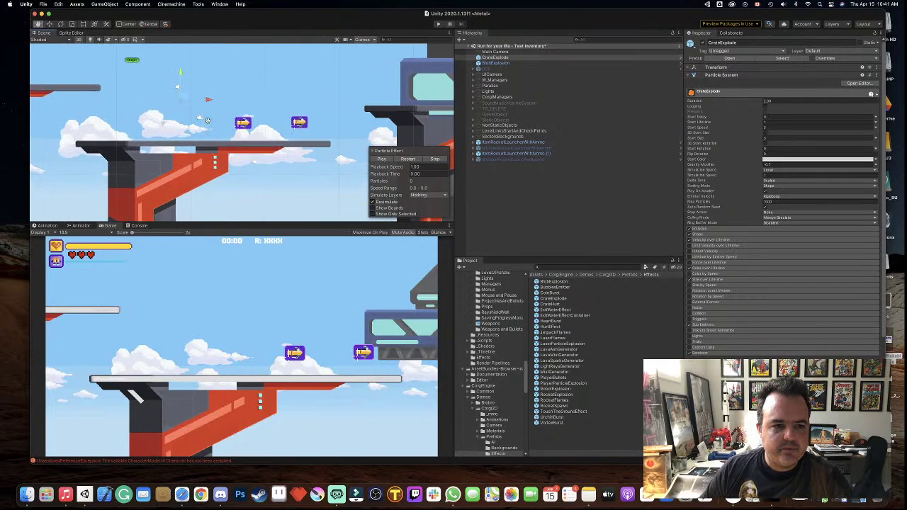
pyautogui.scroll(2, 238, 158)
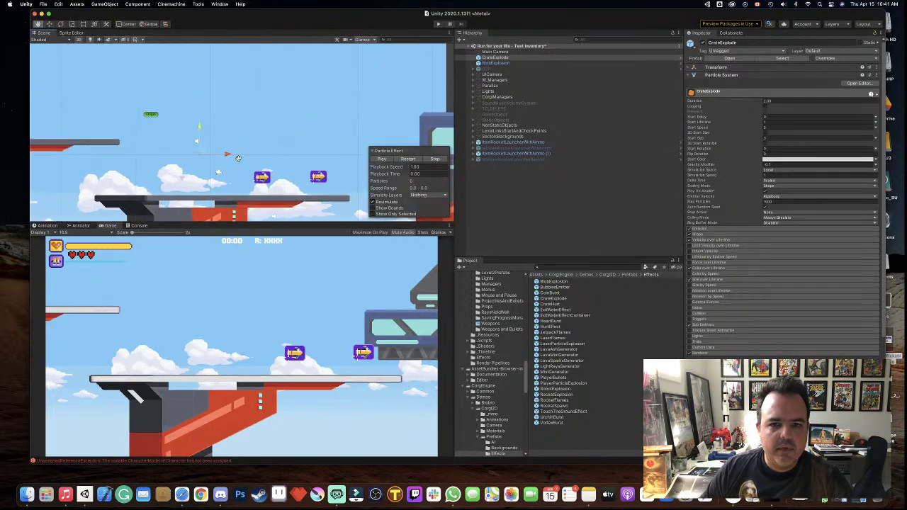
pyautogui.click(414, 160)
pyautogui.click(414, 160)
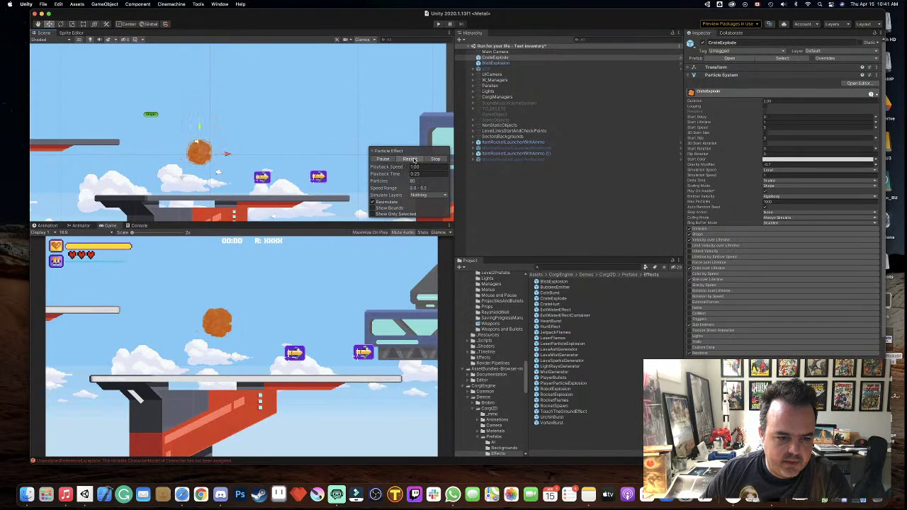
pyautogui.click(415, 160)
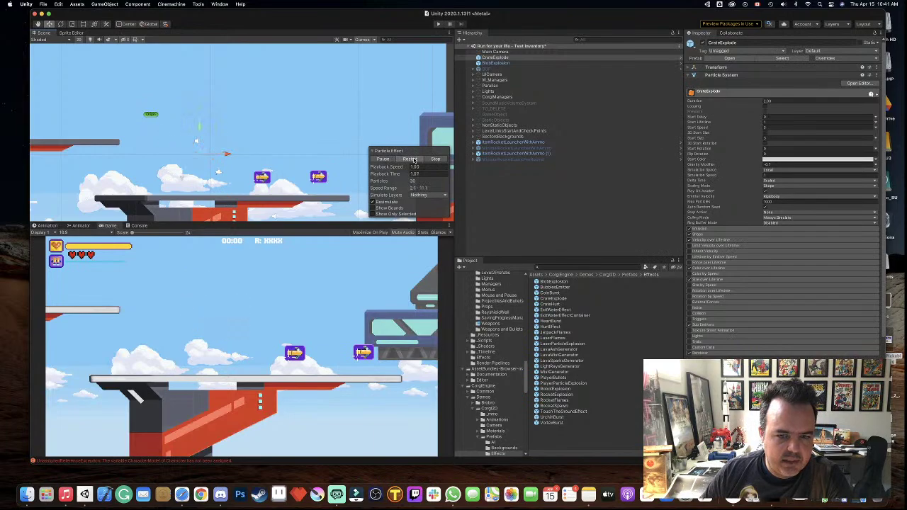
pyautogui.click(414, 160)
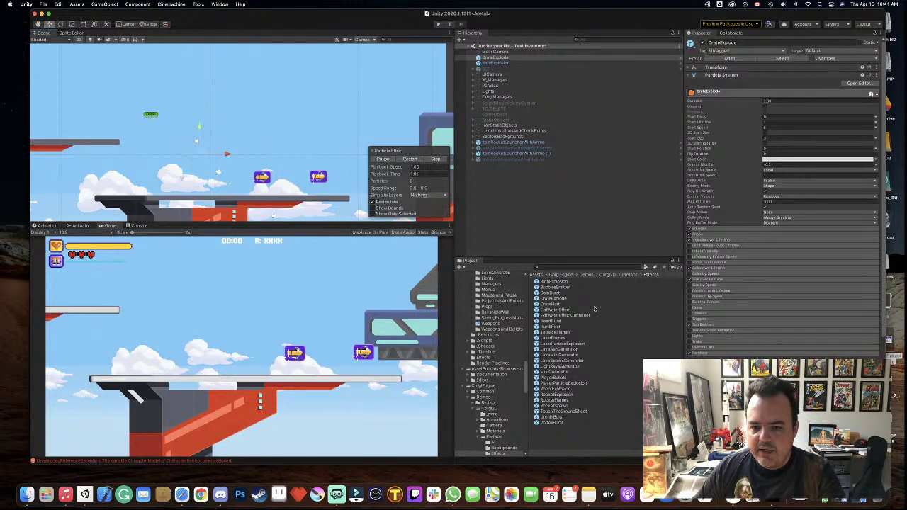
pyautogui.click(552, 306)
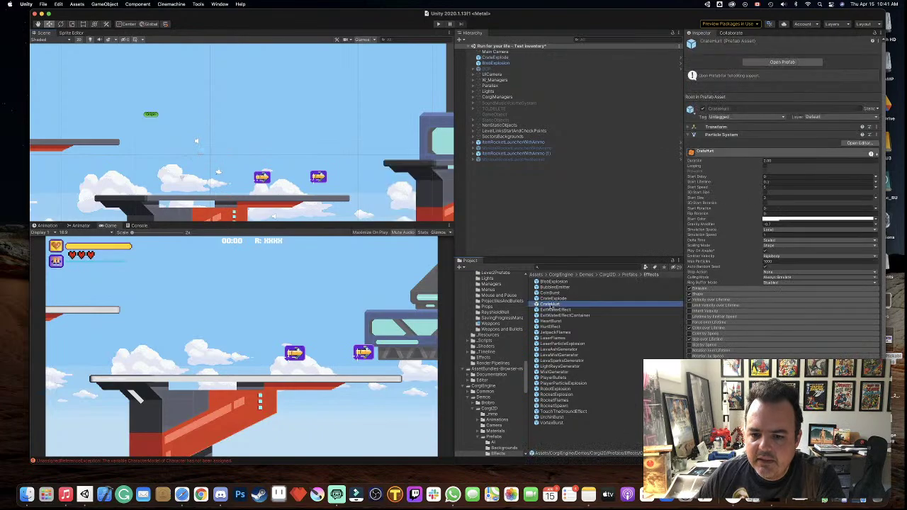
# - Place CrateHurt in the level, replay its burst twice, then delete it
pyautogui.moveTo(552, 306); pyautogui.dragTo(231, 147)
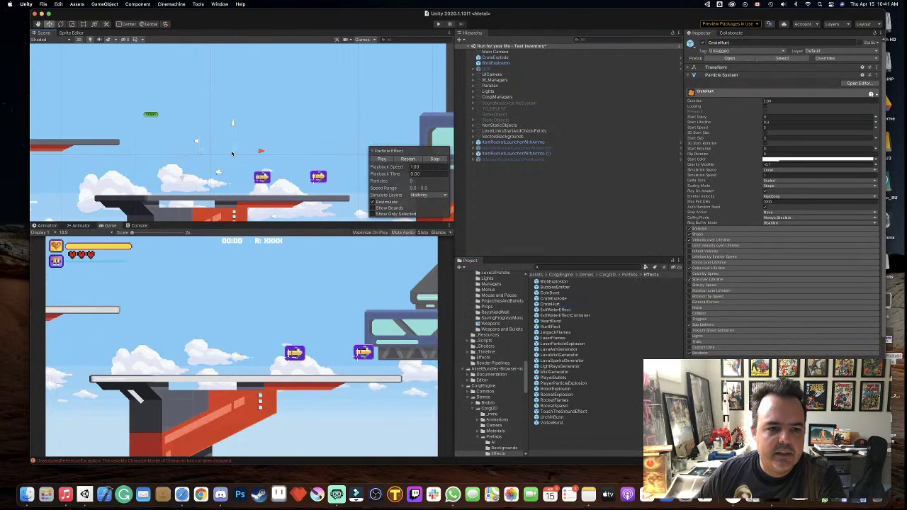
pyautogui.click(413, 160)
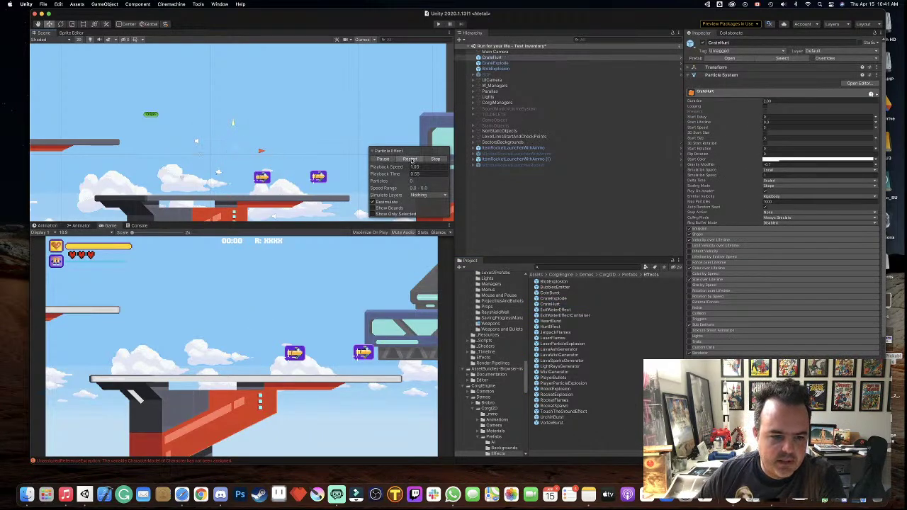
pyautogui.click(412, 160)
pyautogui.click(506, 57)
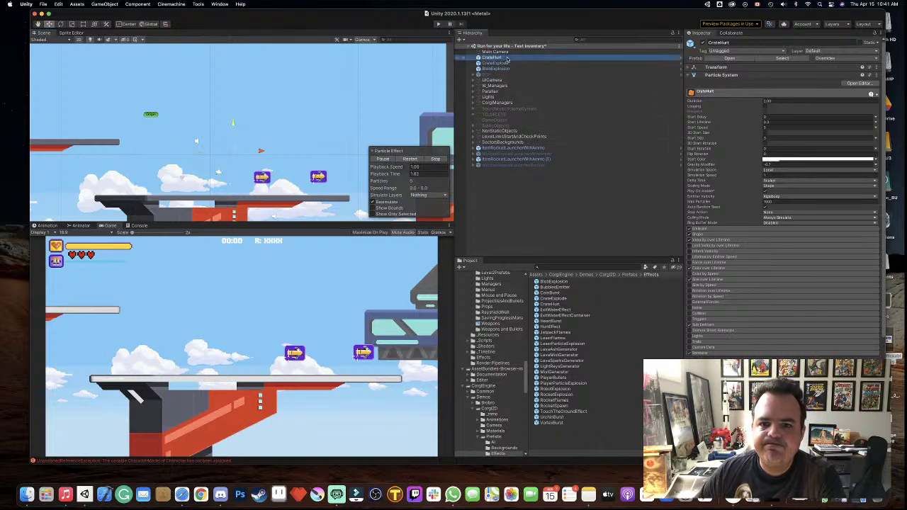
pyautogui.press('Delete')
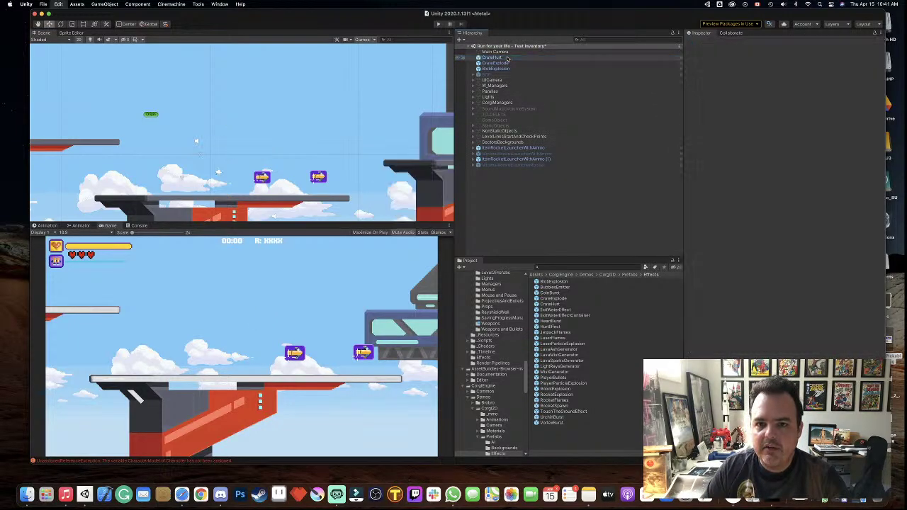
# - Preview an ExitWaterEffect copy in the level, then delete it
pyautogui.click(556, 309)
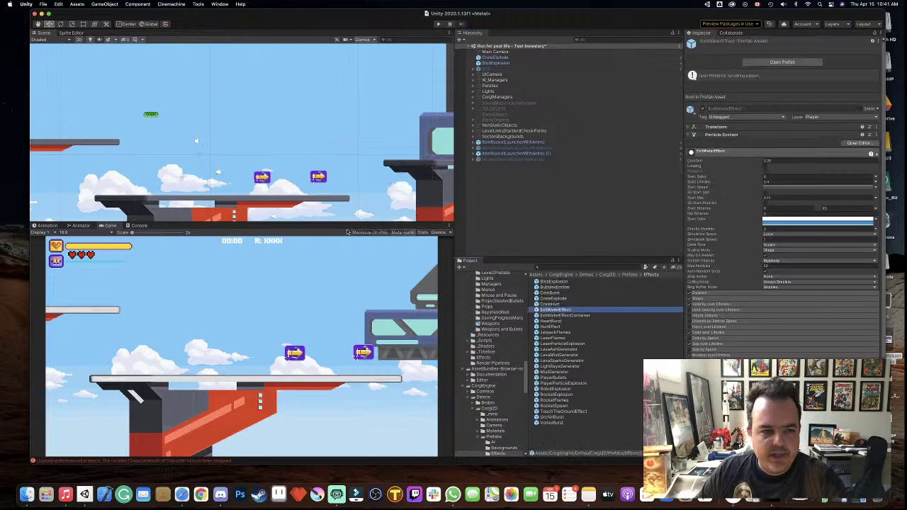
pyautogui.moveTo(556, 312); pyautogui.dragTo(234, 161)
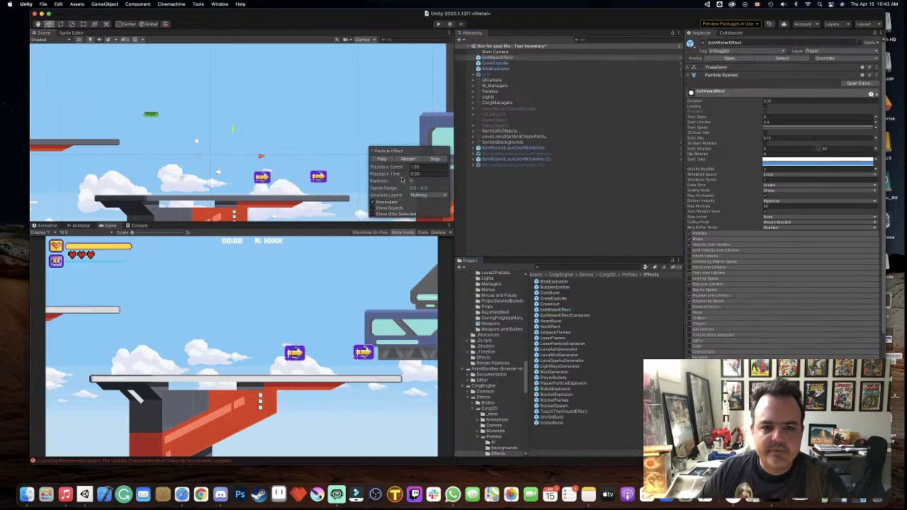
pyautogui.click(409, 160)
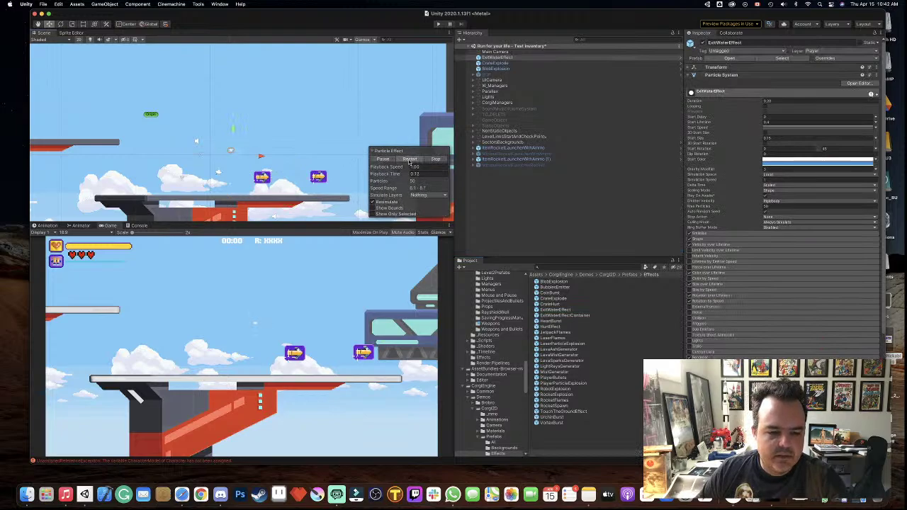
pyautogui.click(409, 160)
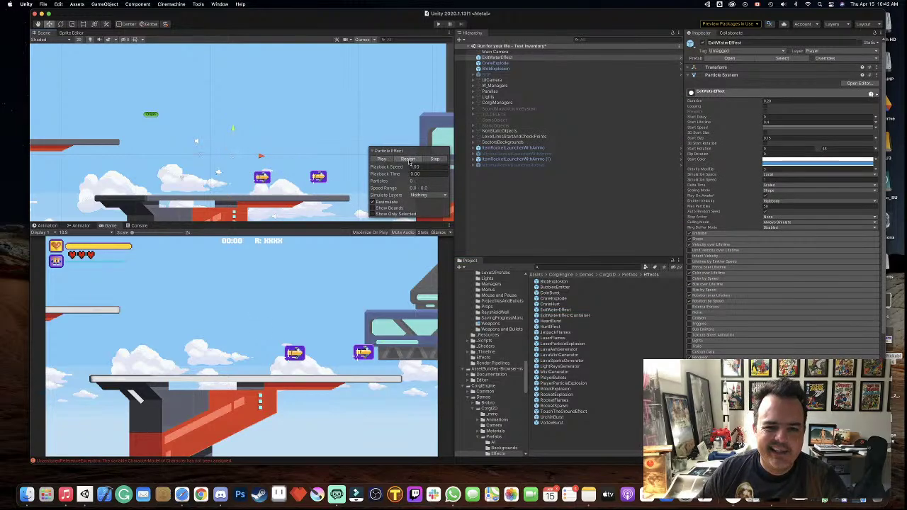
pyautogui.click(524, 58)
pyautogui.press('Delete')
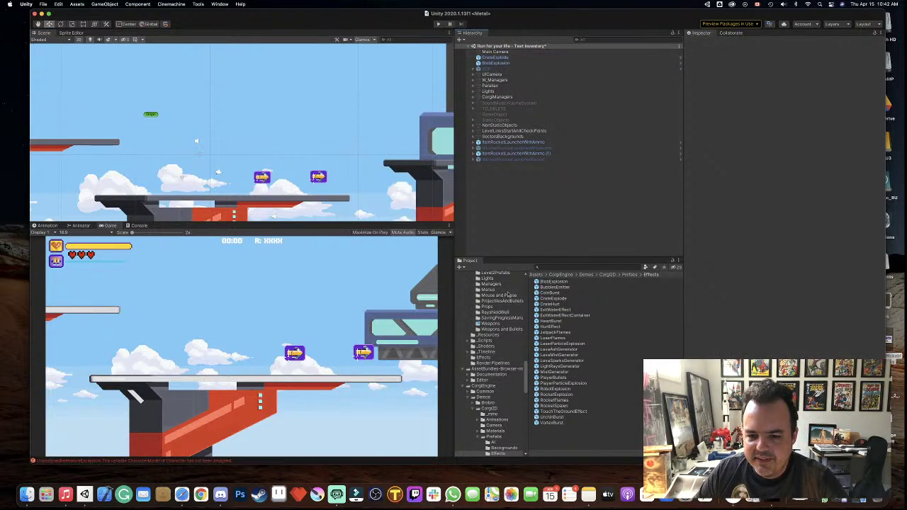
# - Place a HeartBurst copy, replay its burst three times, then delete it
pyautogui.click(551, 321)
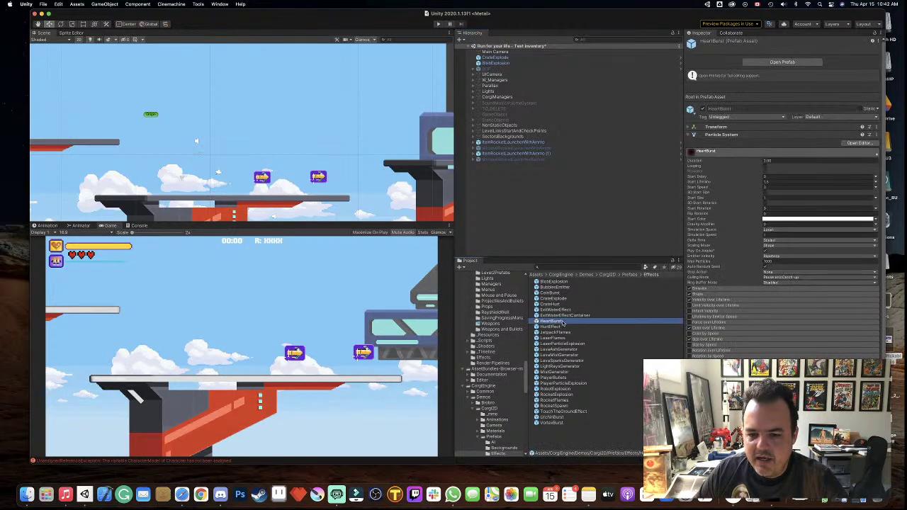
pyautogui.moveTo(547, 321); pyautogui.dragTo(259, 137)
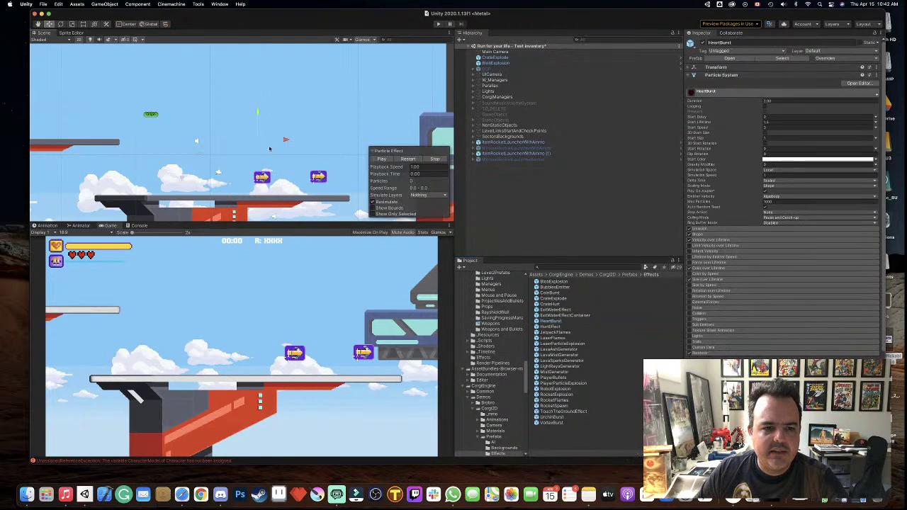
pyautogui.click(410, 159)
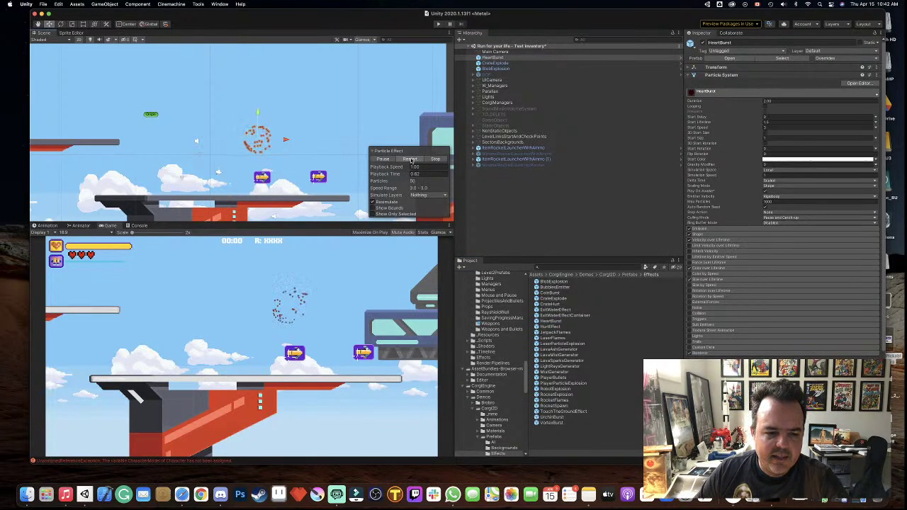
pyautogui.click(410, 159)
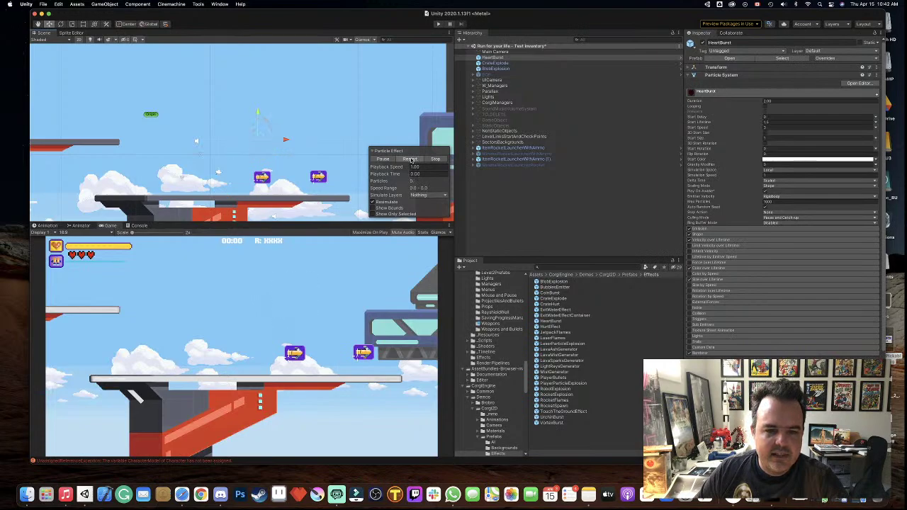
pyautogui.click(412, 159)
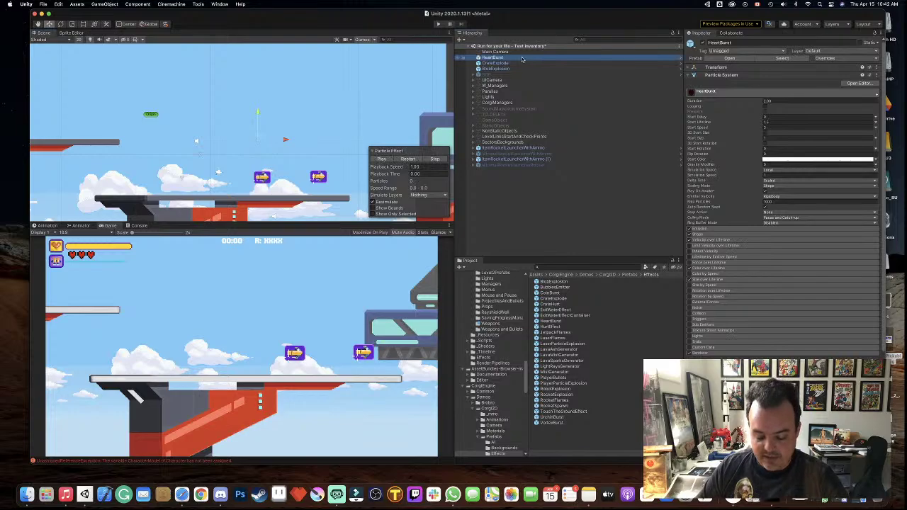
pyautogui.press('Delete')
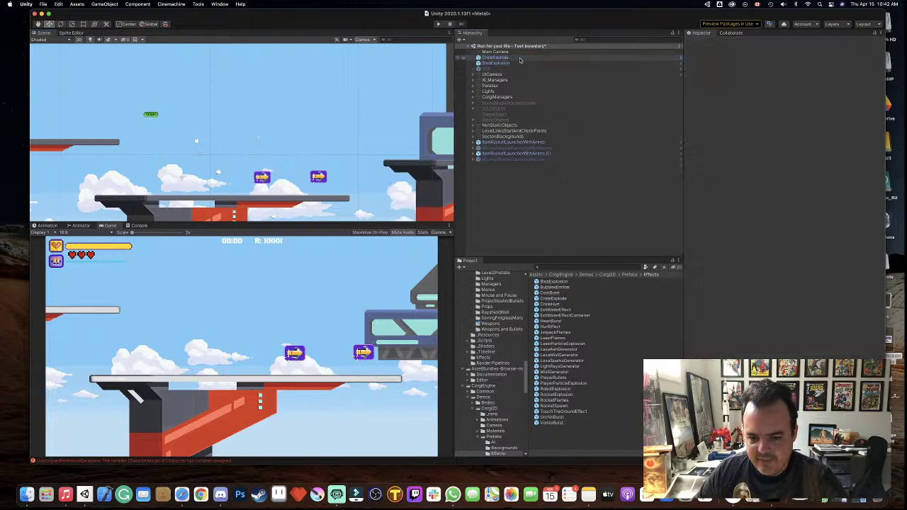
# - Place a HurtEffect copy, replay its burst twice, then delete it
pyautogui.moveTo(549, 329); pyautogui.dragTo(239, 163)
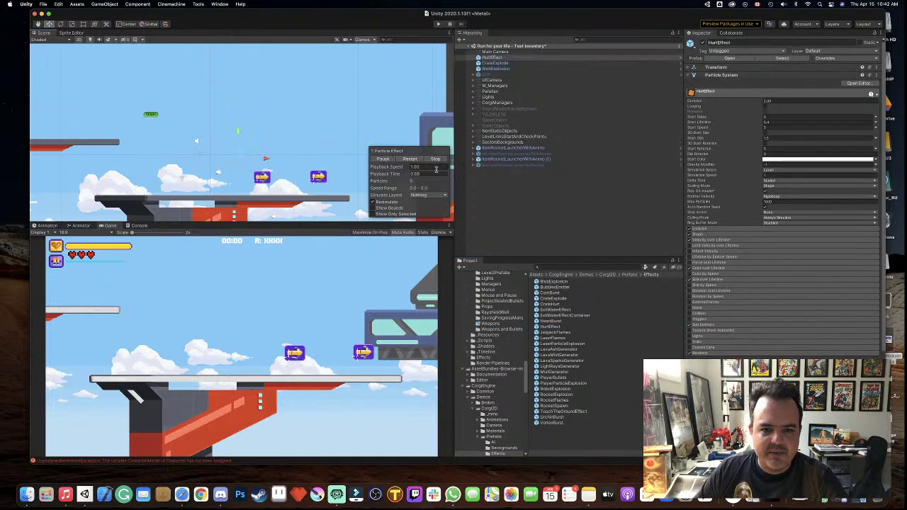
pyautogui.click(411, 159)
pyautogui.click(414, 161)
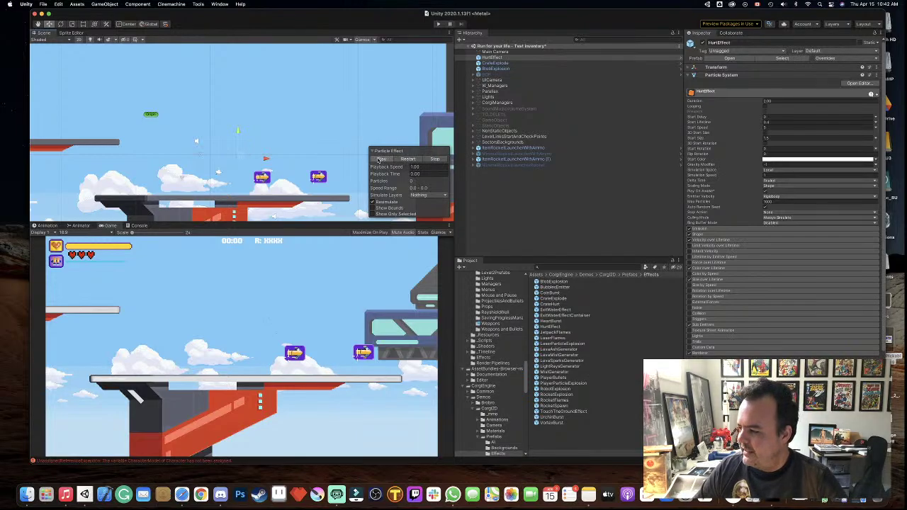
pyautogui.click(521, 59)
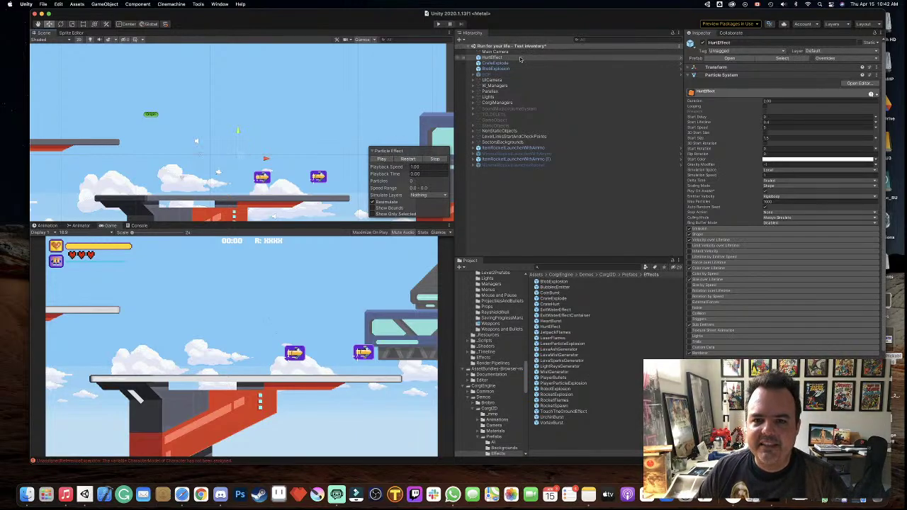
pyautogui.press('super+BackSpace')
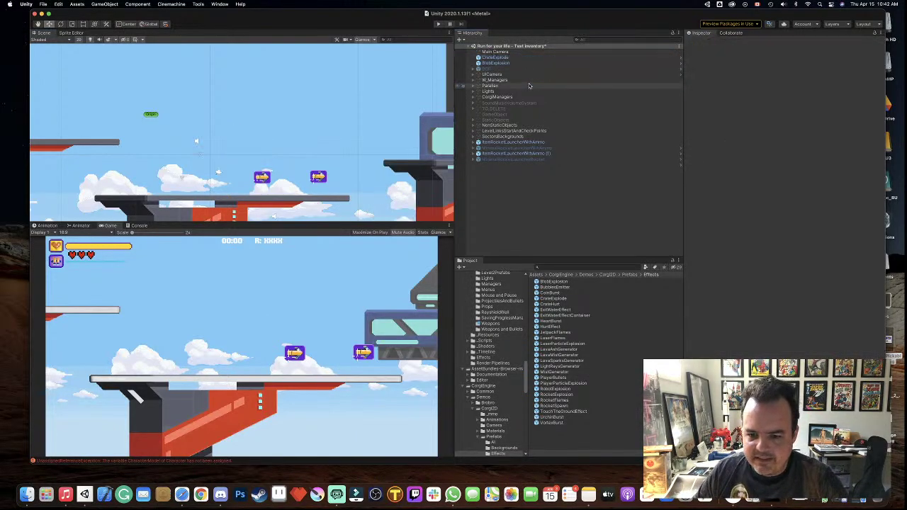
pyautogui.click(563, 338)
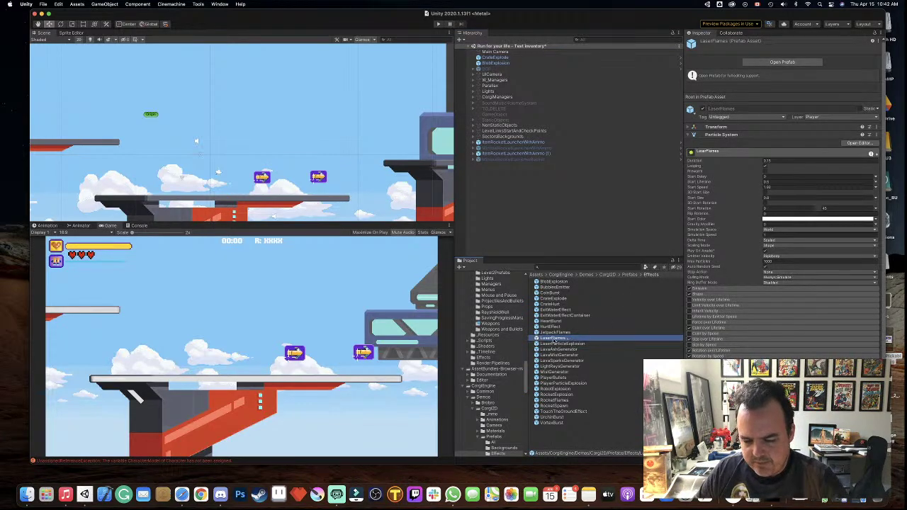
pyautogui.moveTo(555, 341); pyautogui.dragTo(270, 151)
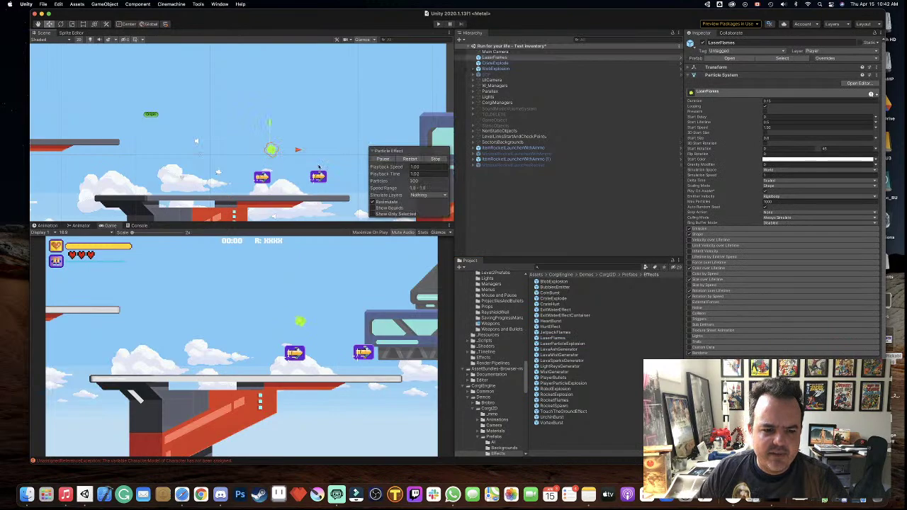
pyautogui.click(441, 158)
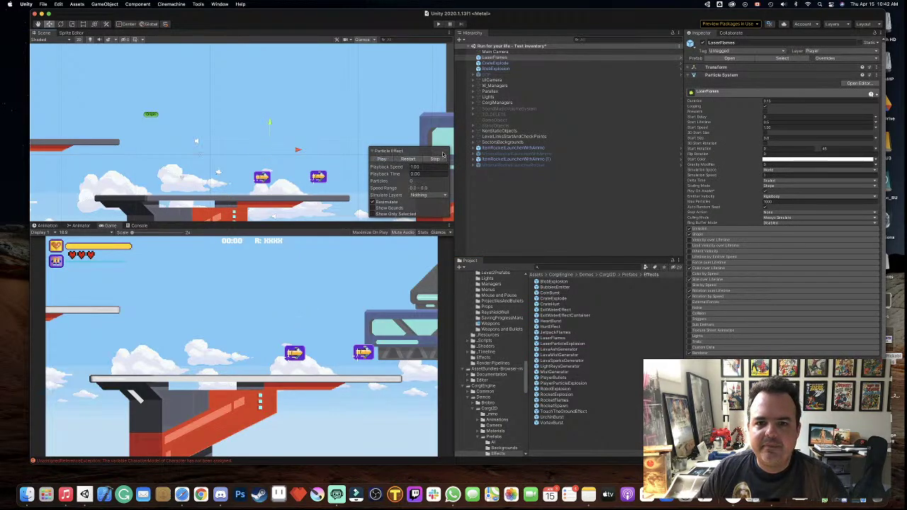
pyautogui.click(515, 58)
pyautogui.press('Delete')
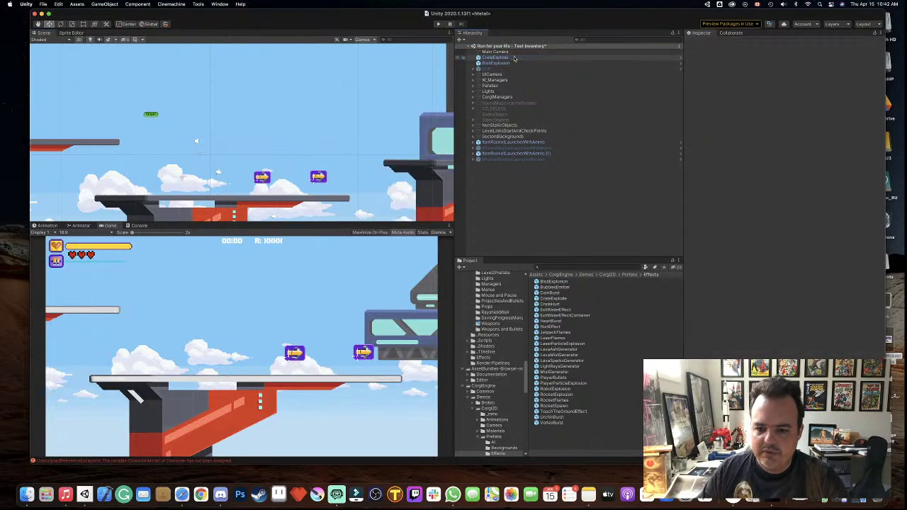
pyautogui.click(563, 344)
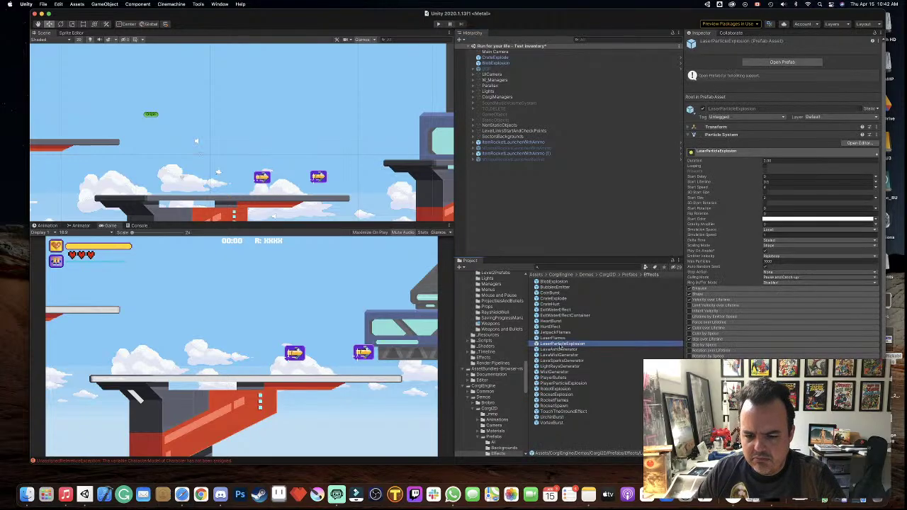
pyautogui.moveTo(438, 288); pyautogui.dragTo(267, 161)
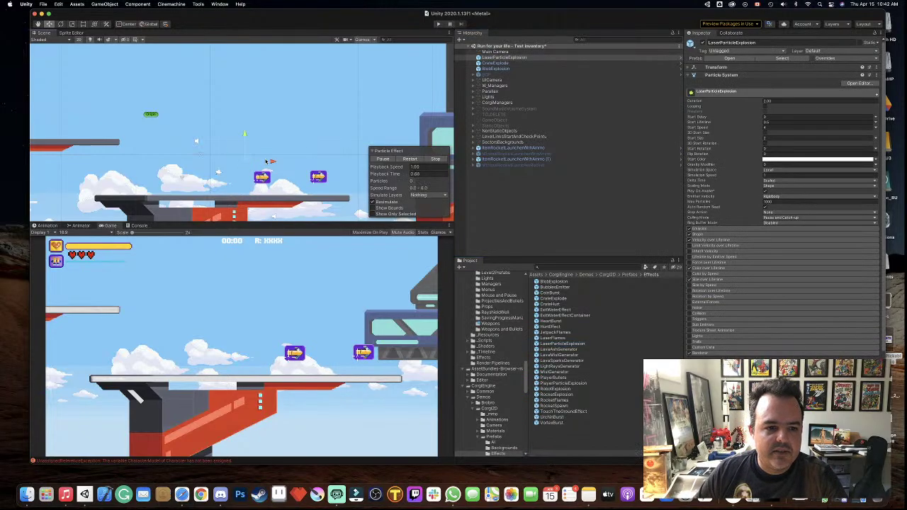
pyautogui.click(411, 159)
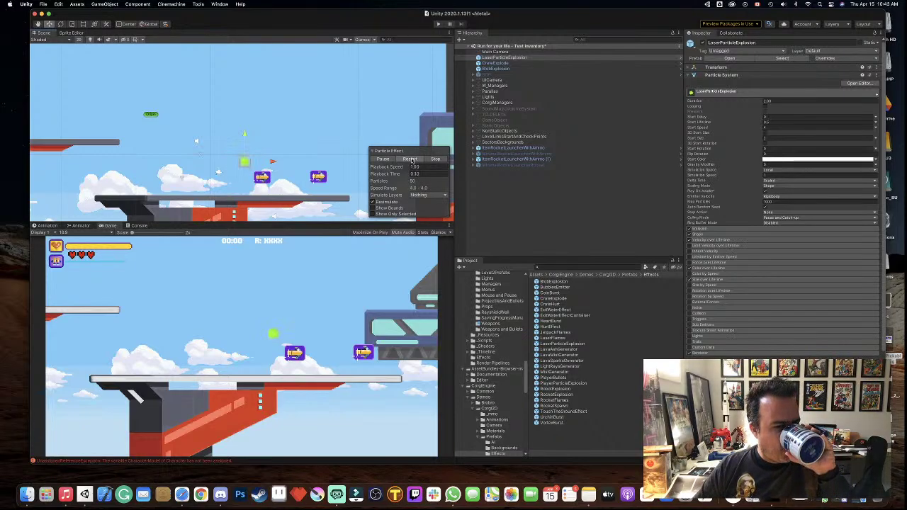
pyautogui.click(411, 159)
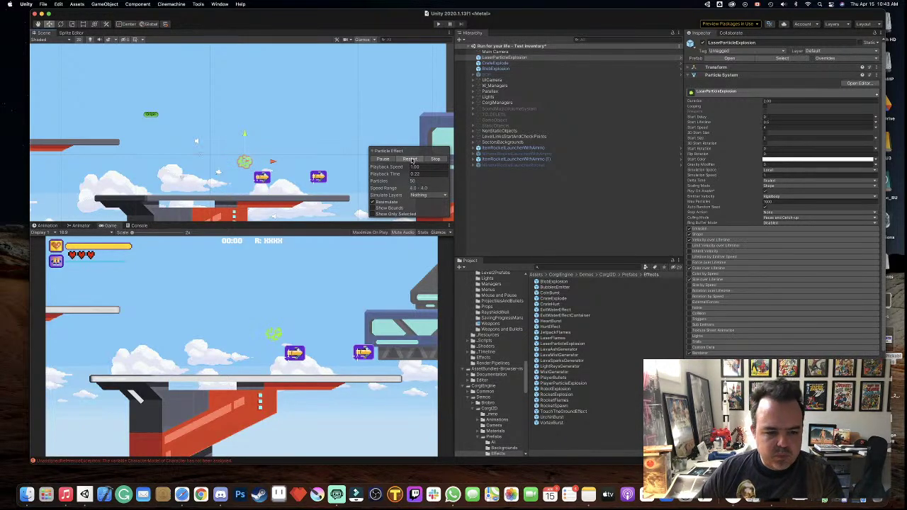
pyautogui.click(411, 159)
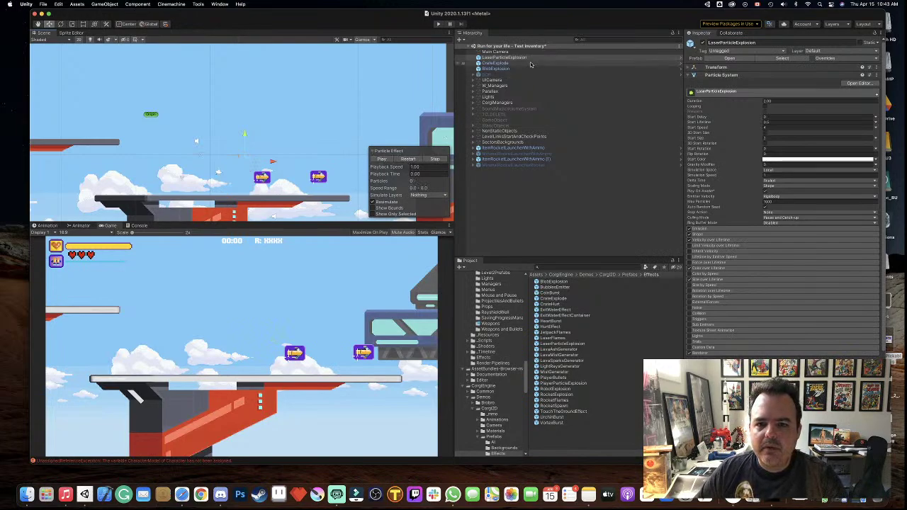
pyautogui.press('super+BackSpace')
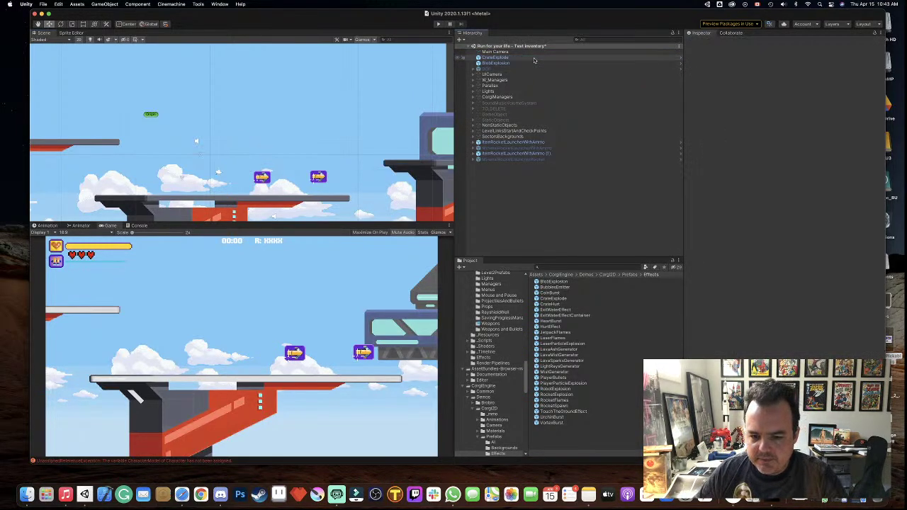
pyautogui.click(561, 350)
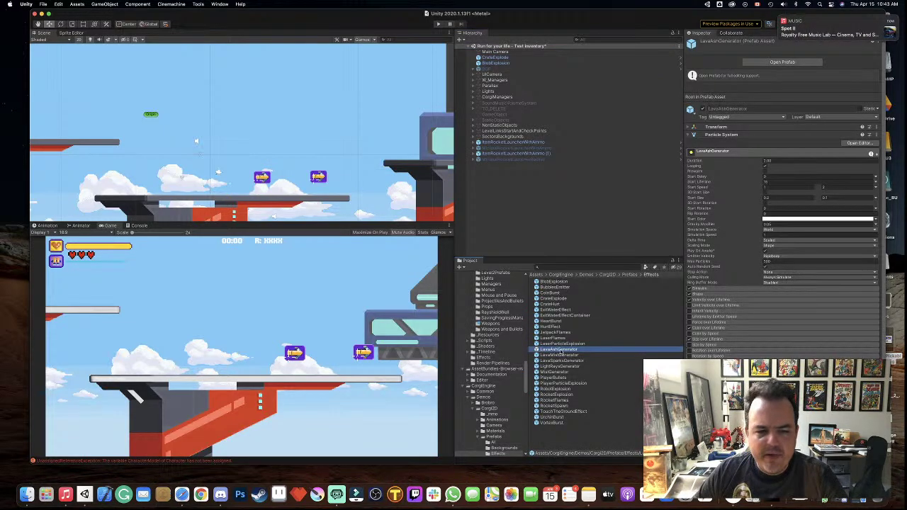
pyautogui.moveTo(562, 349); pyautogui.dragTo(239, 160)
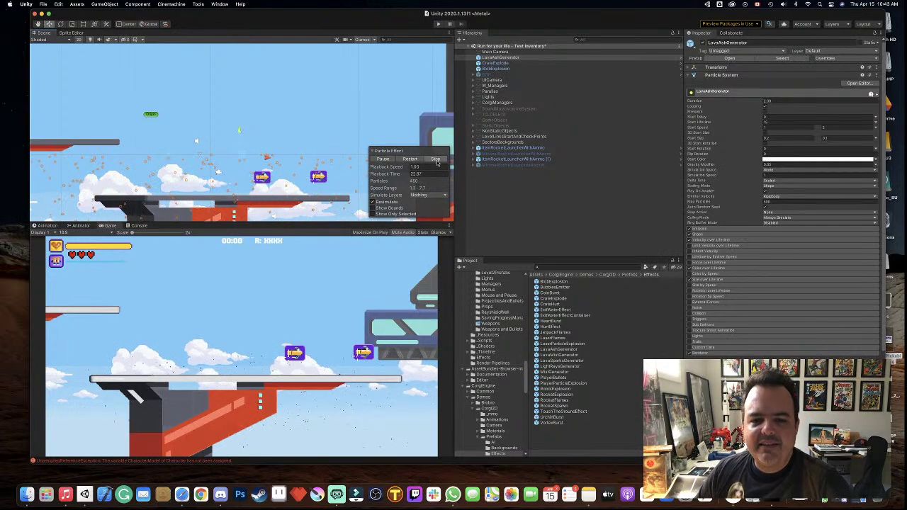
pyautogui.click(436, 160)
pyautogui.click(529, 58)
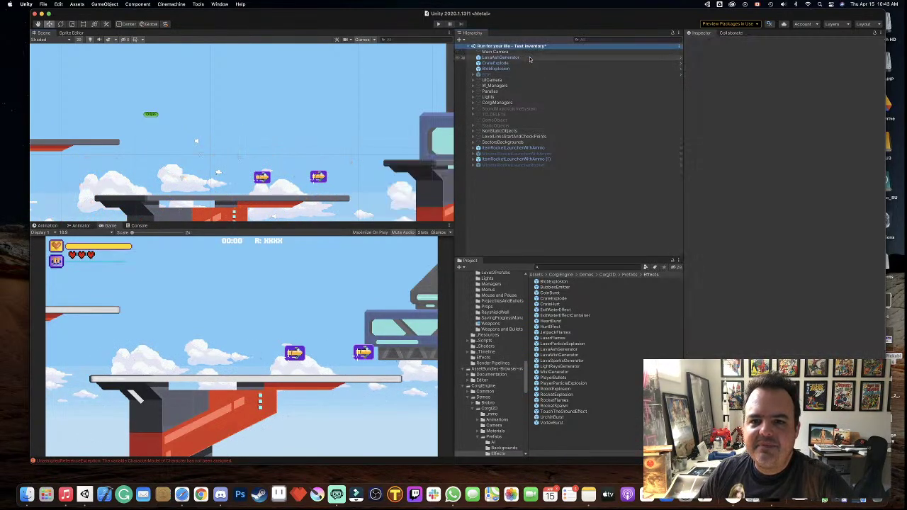
pyautogui.press('super+BackSpace')
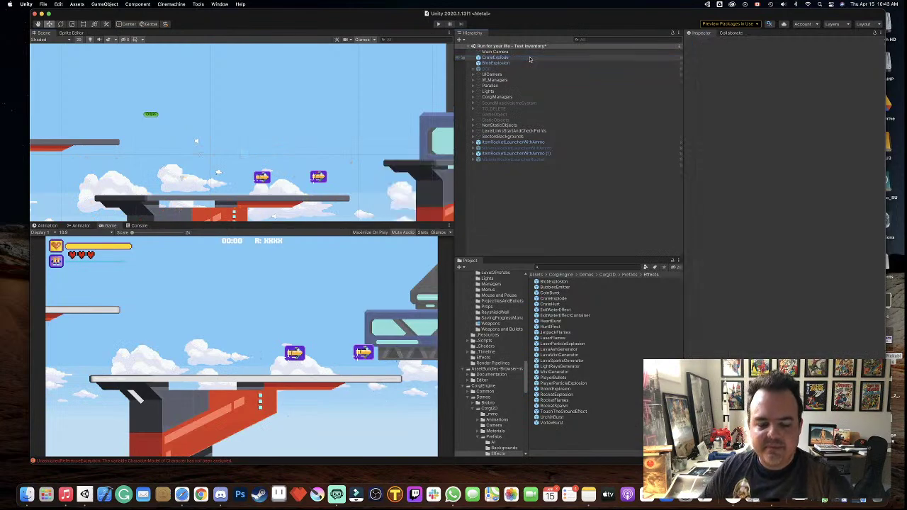
# - Place LavaSparksGenerator in the scene to preview it, then delete it again
pyautogui.click(564, 357)
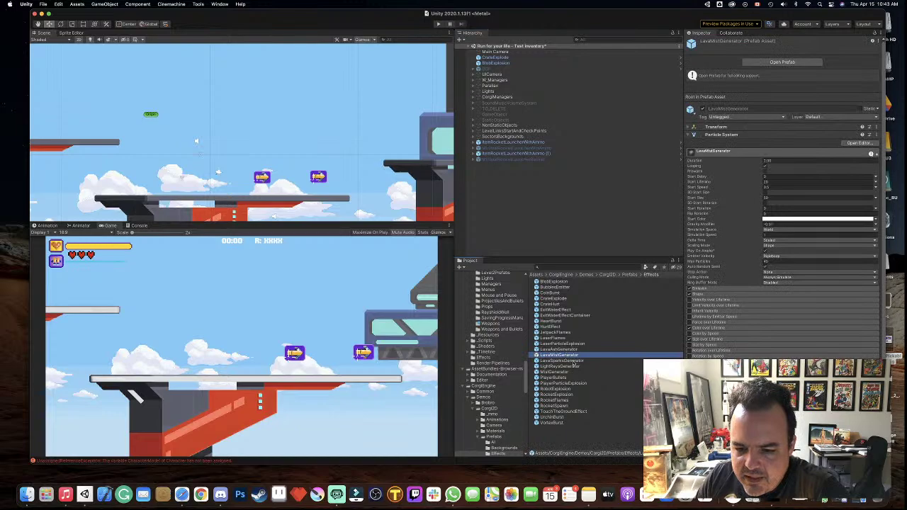
pyautogui.moveTo(568, 362); pyautogui.dragTo(244, 153)
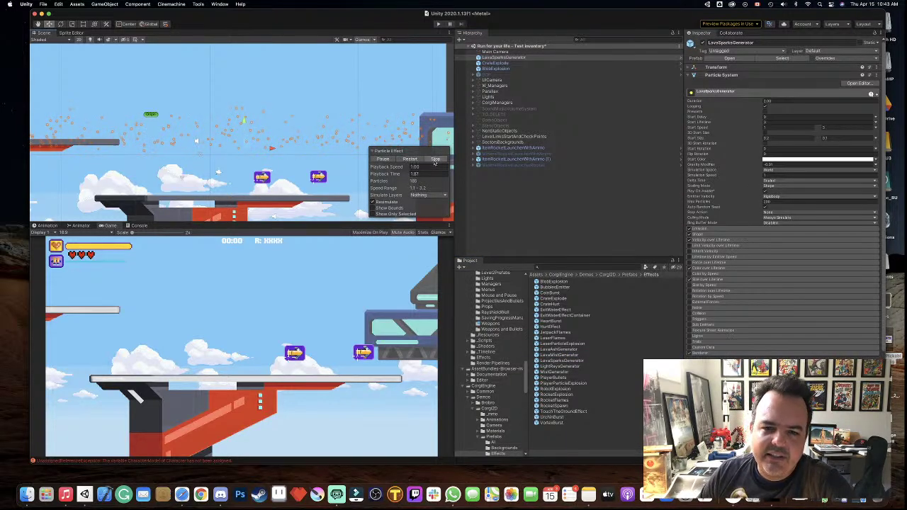
pyautogui.click(525, 58)
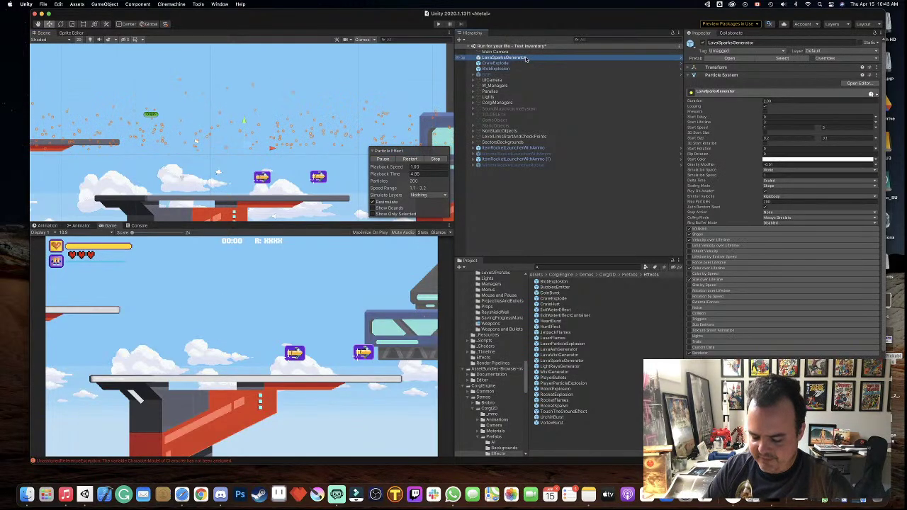
pyautogui.press('super+BackSpace')
# - Preview and delete LightRaysGenerator, then inspect the MistGenerator and PlayerBullets settings
pyautogui.click(559, 367)
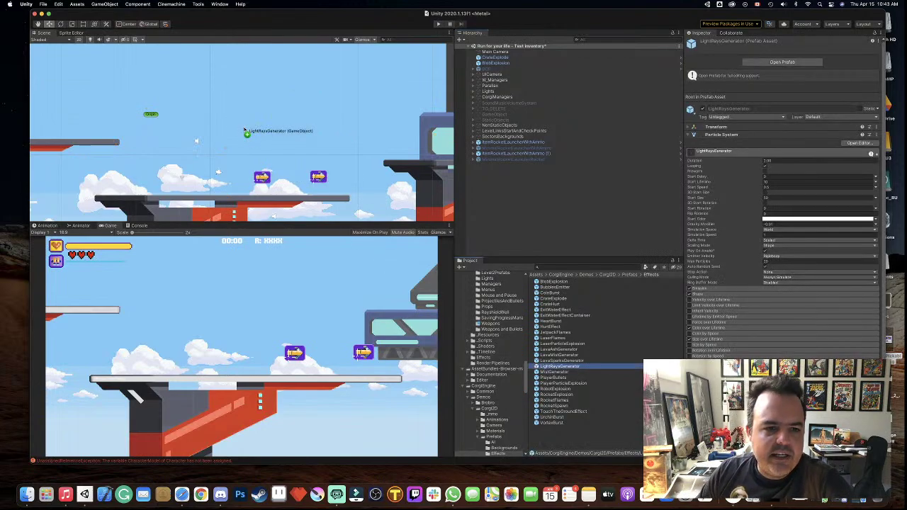
pyautogui.moveTo(562, 370); pyautogui.dragTo(243, 131)
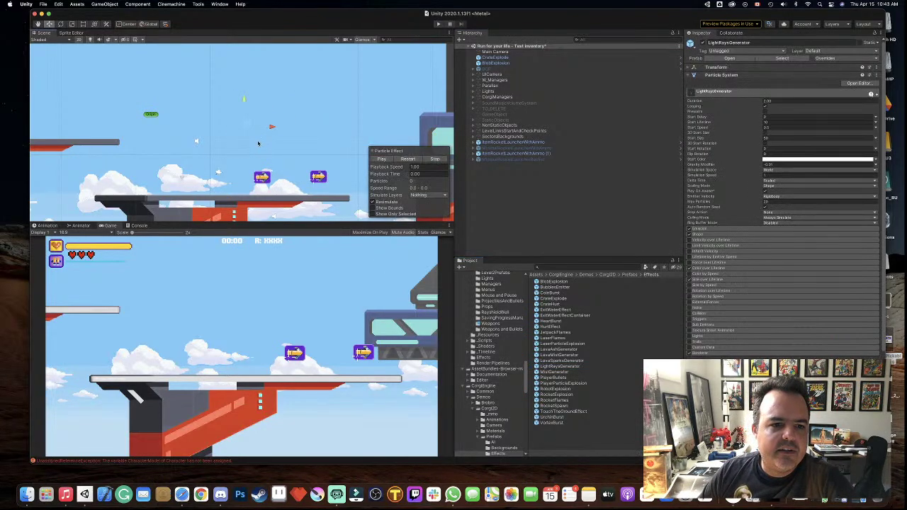
pyautogui.click(412, 162)
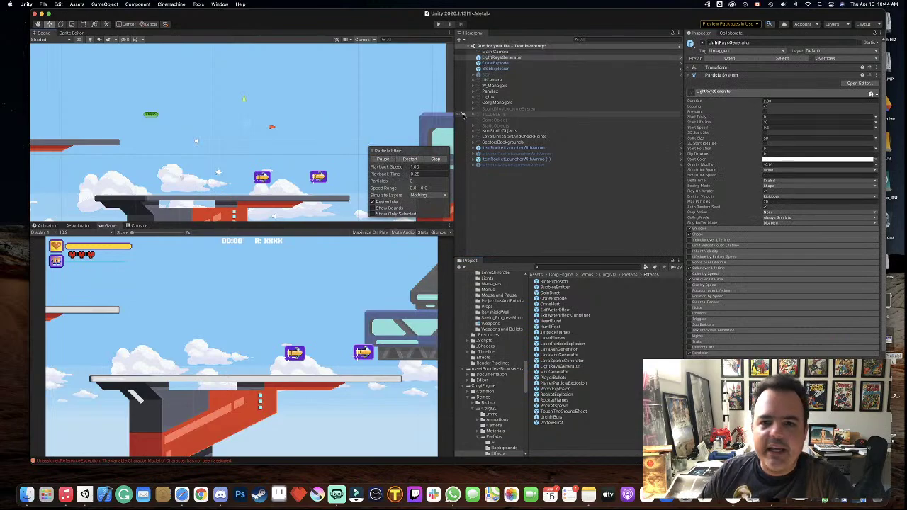
pyautogui.press('Delete')
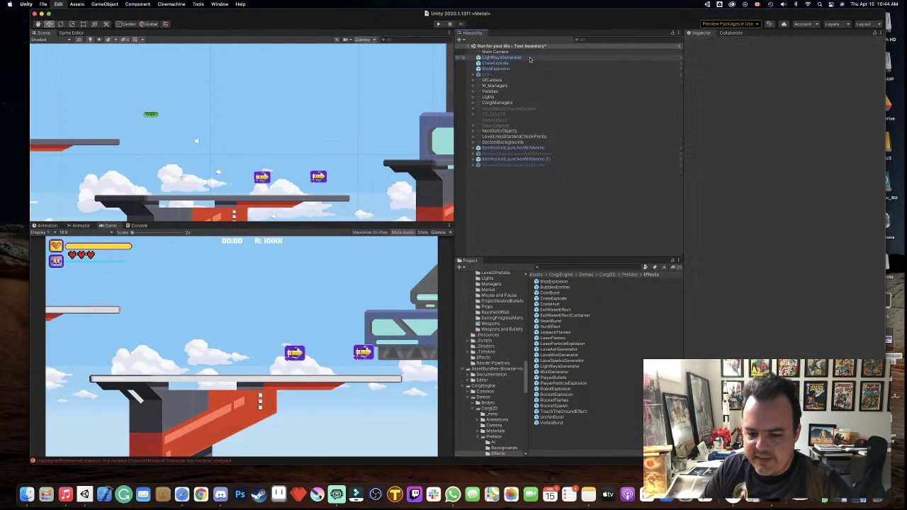
pyautogui.click(566, 374)
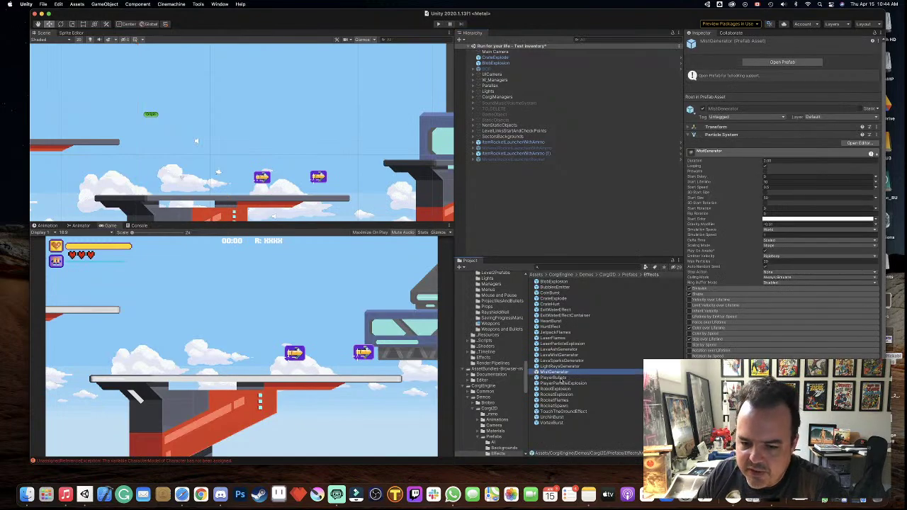
pyautogui.click(560, 378)
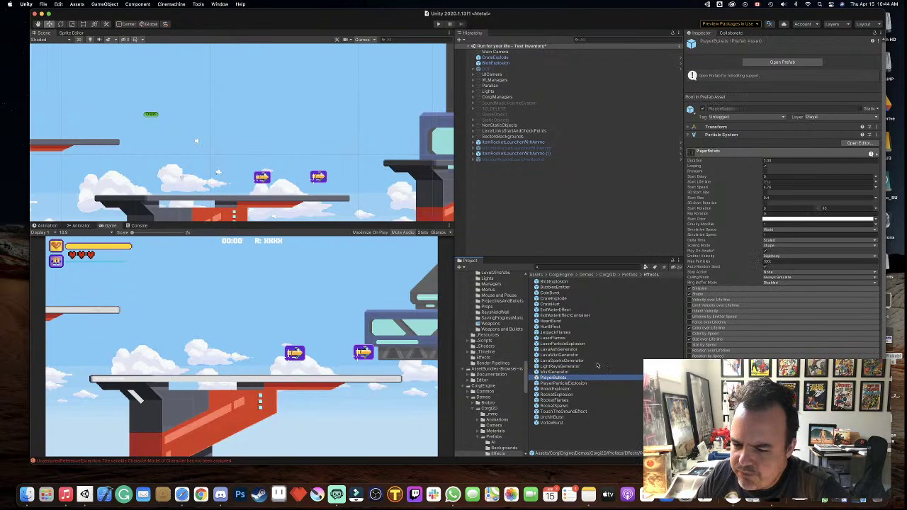
# - Preview PlayerParticleExplosion in the scene twice, then delete it
pyautogui.moveTo(563, 383); pyautogui.dragTo(263, 124)
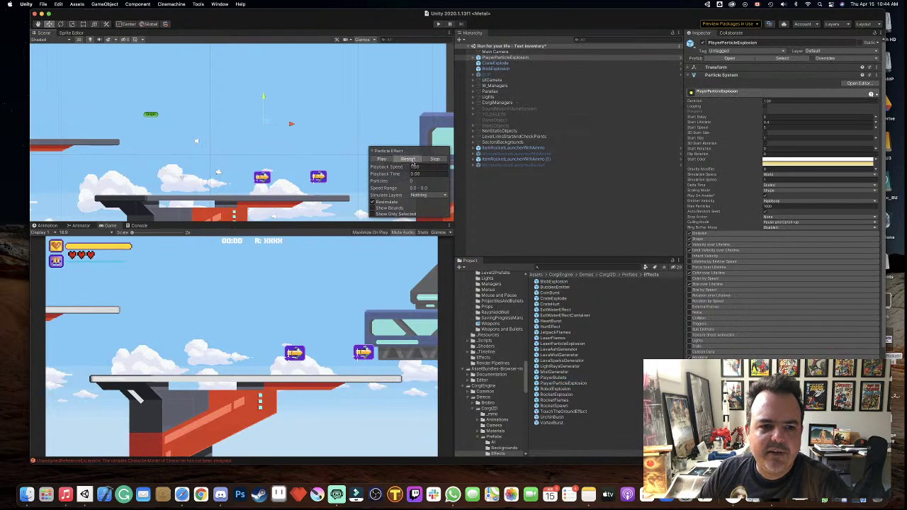
pyautogui.click(410, 159)
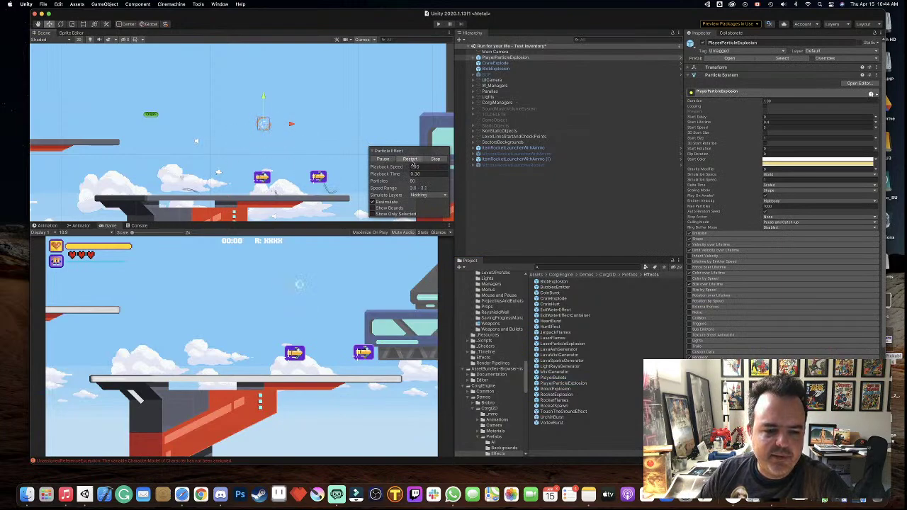
pyautogui.click(411, 159)
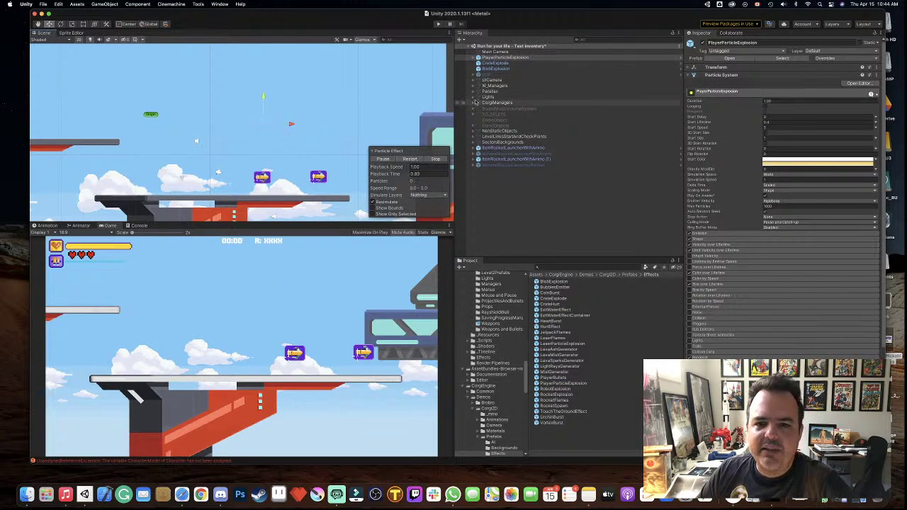
pyautogui.click(527, 58)
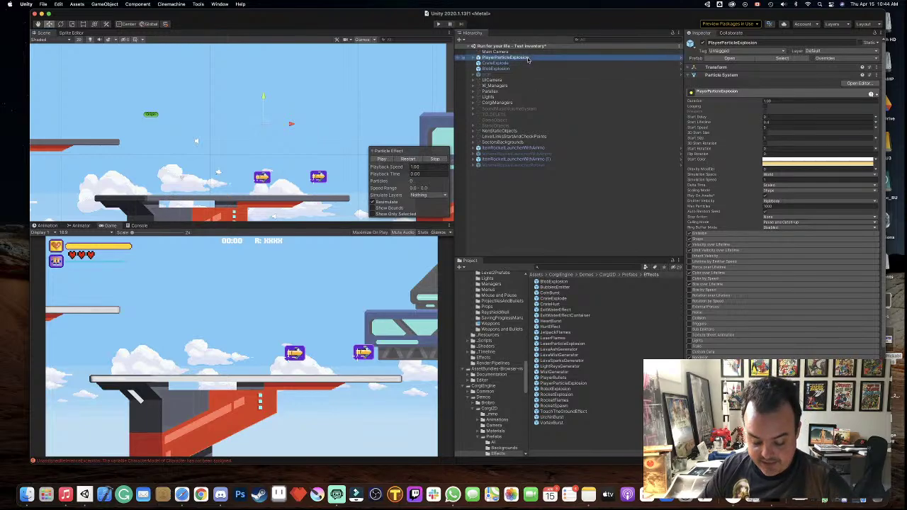
pyautogui.press('super+BackSpace')
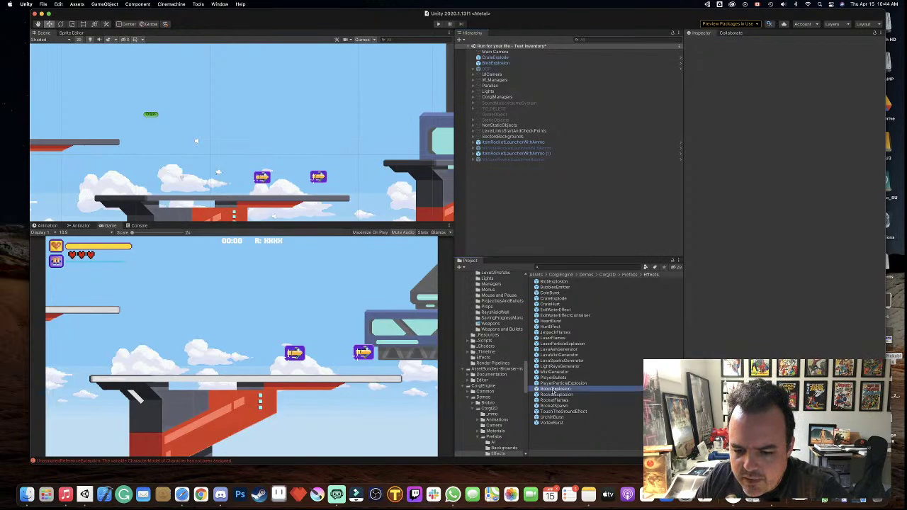
# - Place RobotExplosion in the level and replay its burst four times
pyautogui.moveTo(549, 389); pyautogui.dragTo(211, 149)
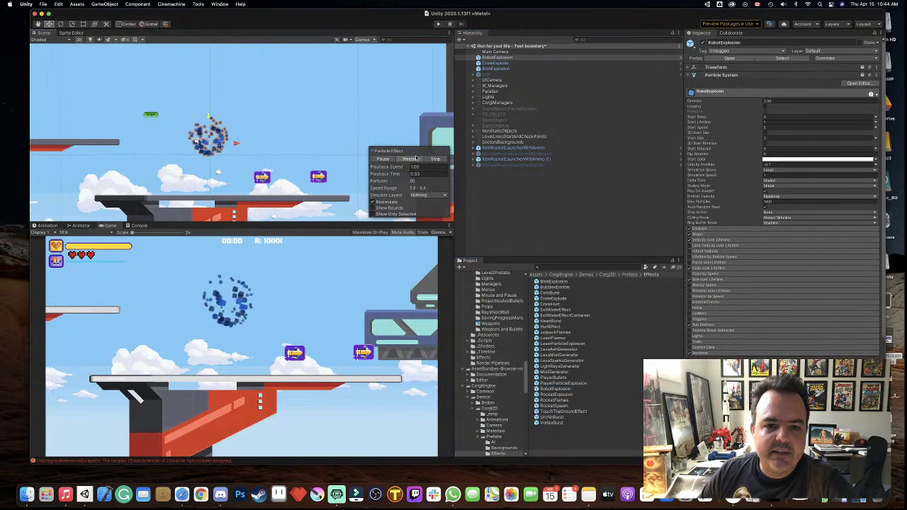
pyautogui.click(414, 159)
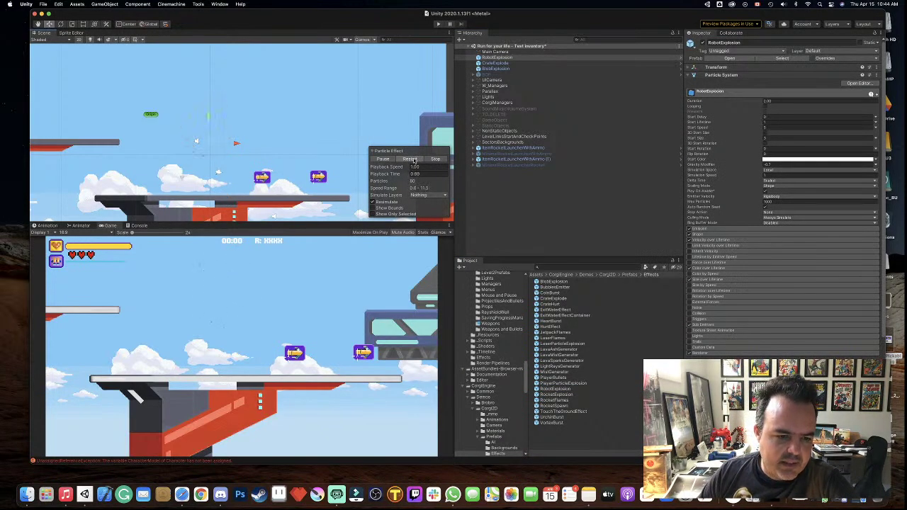
pyautogui.click(414, 159)
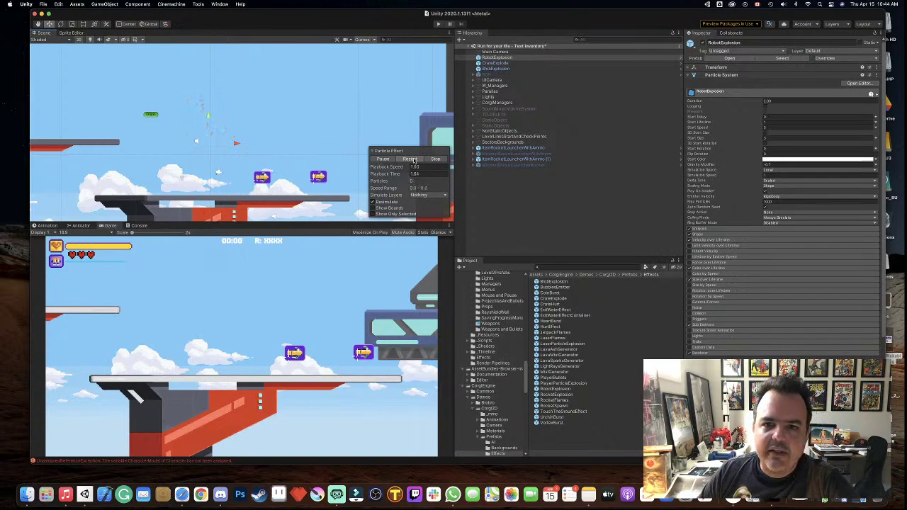
pyautogui.click(414, 159)
pyautogui.click(414, 159)
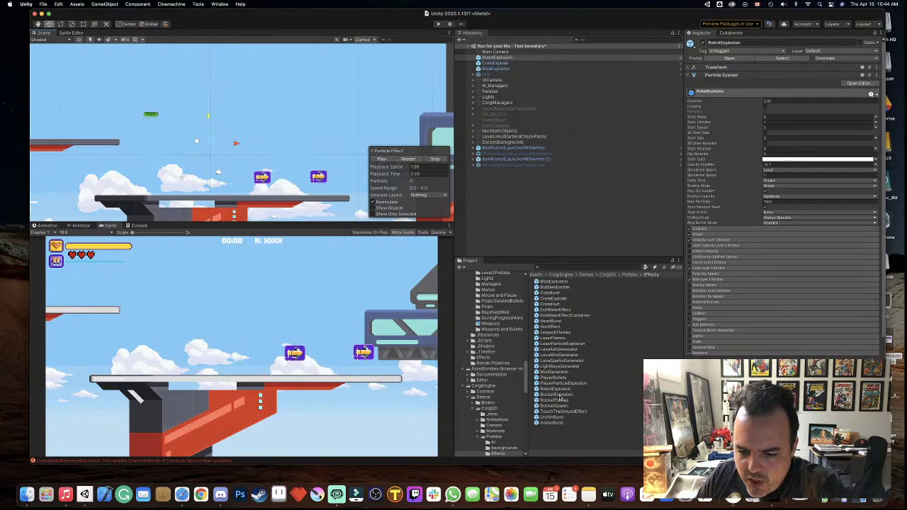
# - Add and replay RocketExplosion, then briefly place and delete RocketFlames
pyautogui.moveTo(556, 394); pyautogui.dragTo(287, 142)
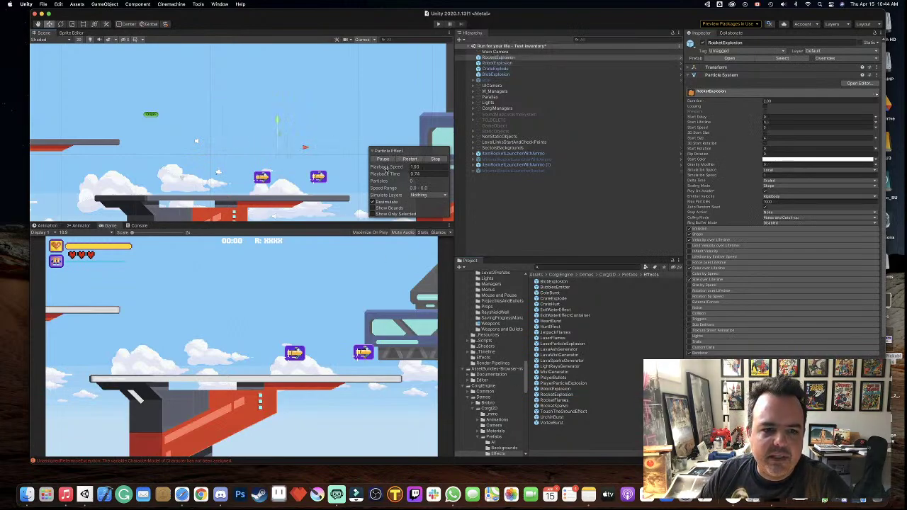
pyautogui.click(411, 159)
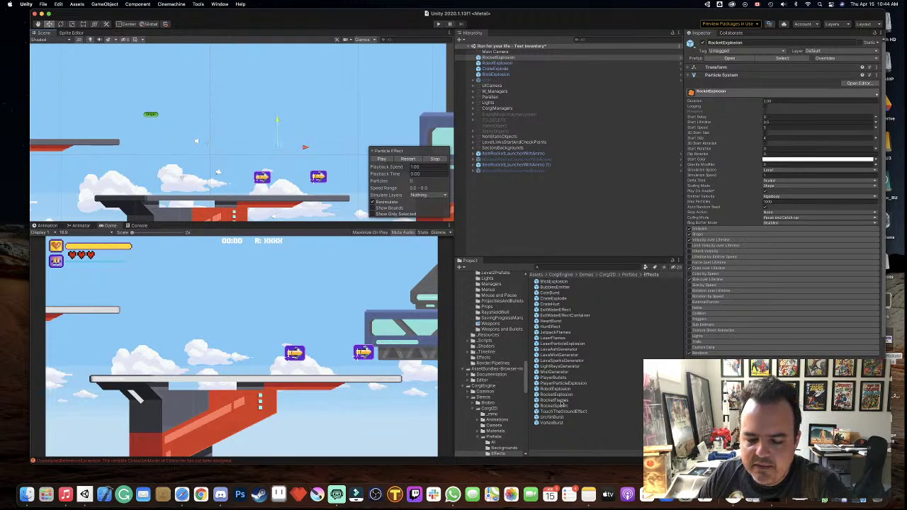
pyautogui.moveTo(562, 402); pyautogui.dragTo(283, 156)
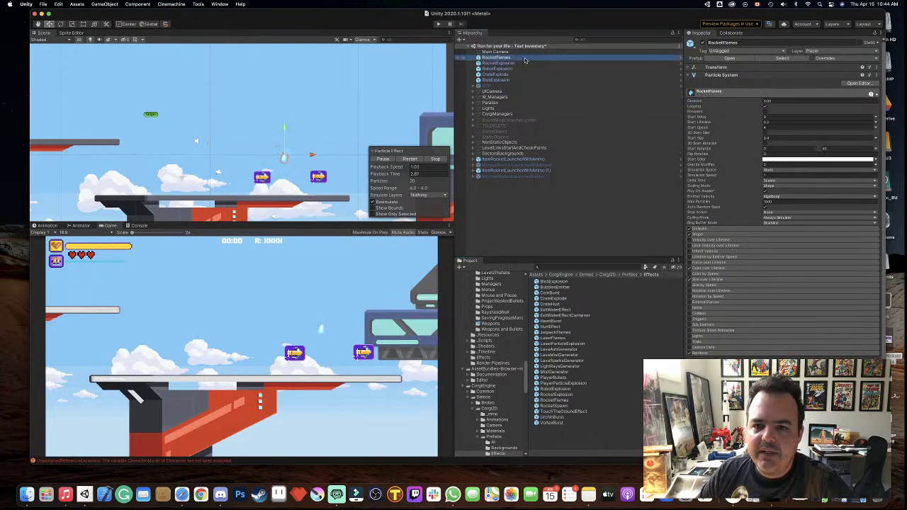
pyautogui.press('super+BackSpace')
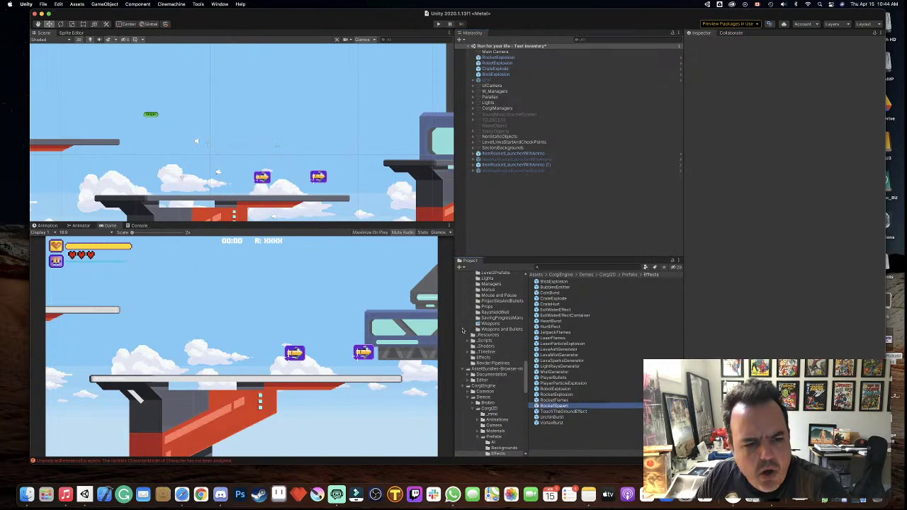
# - Preview the orange RocketSpawn burst twice, then delete it from the scene
pyautogui.moveTo(560, 407); pyautogui.dragTo(282, 154)
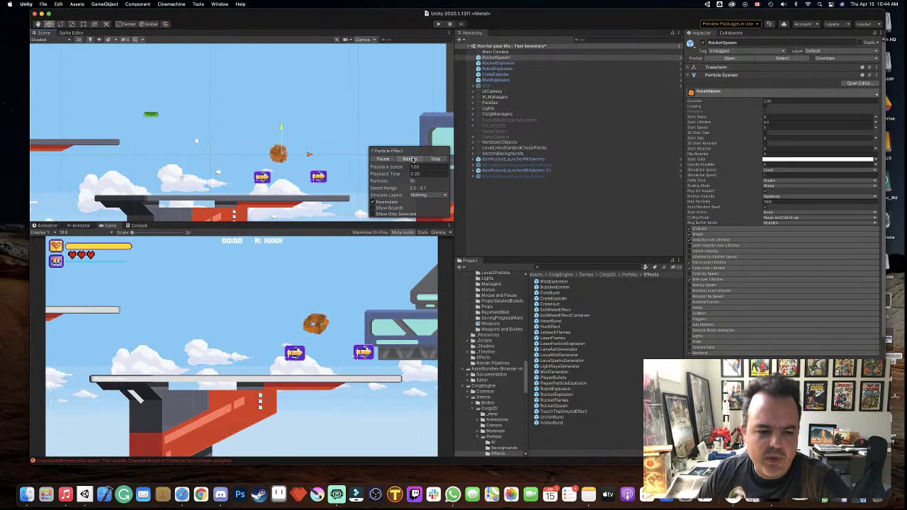
pyautogui.click(412, 160)
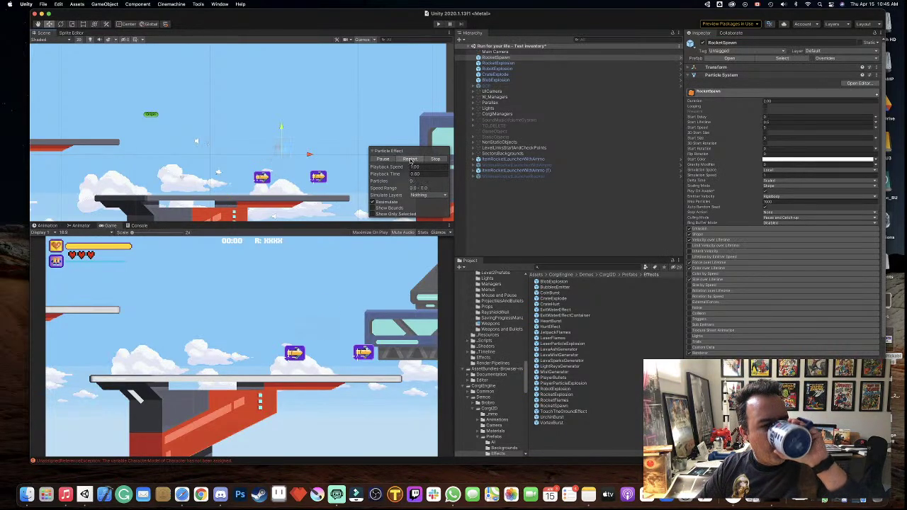
pyautogui.click(411, 161)
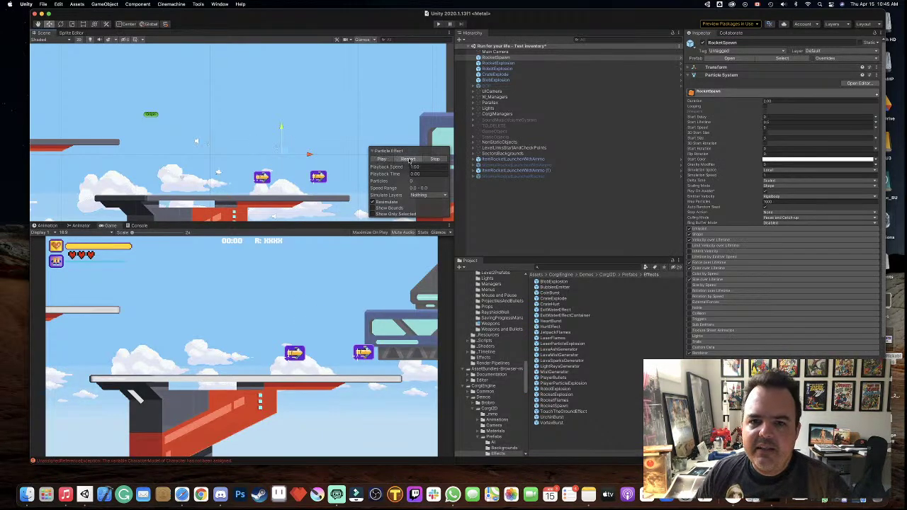
pyautogui.click(528, 59)
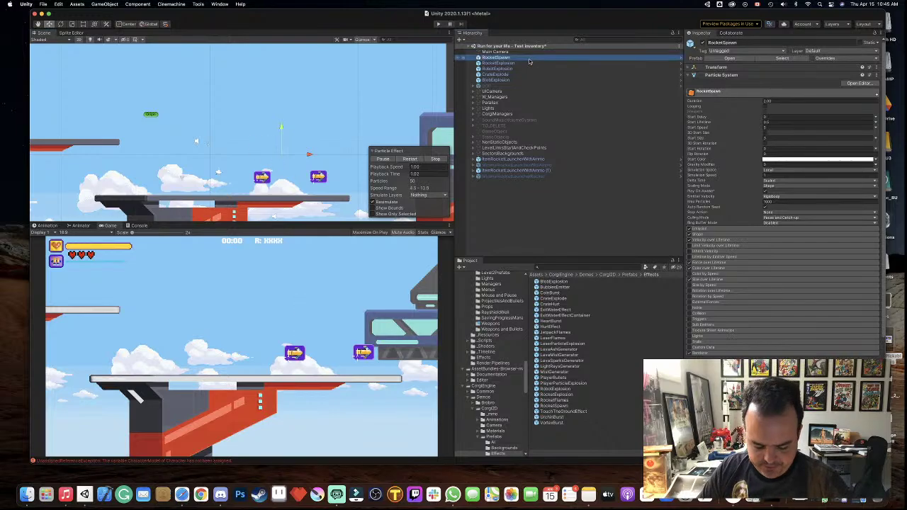
pyautogui.press('super+BackSpace')
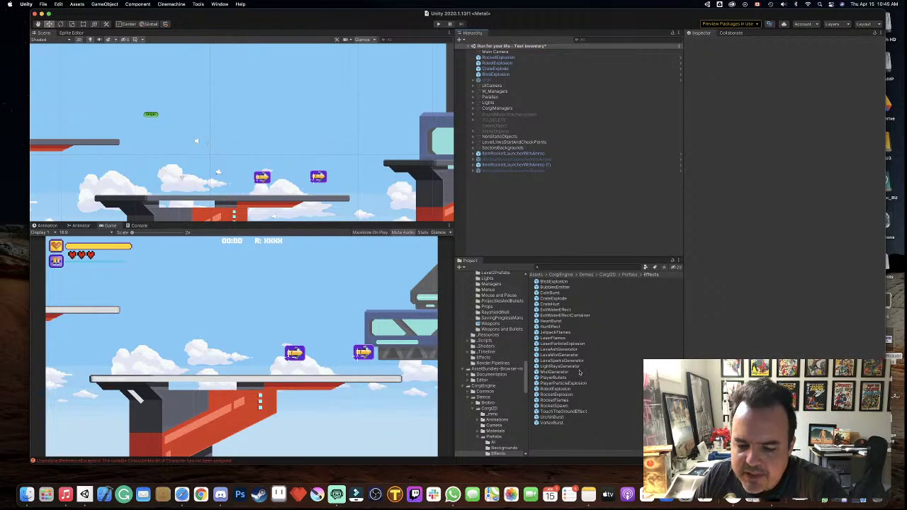
# - Inspect UrchinBurst, place it in the scene, and delete it again
pyautogui.click(557, 418)
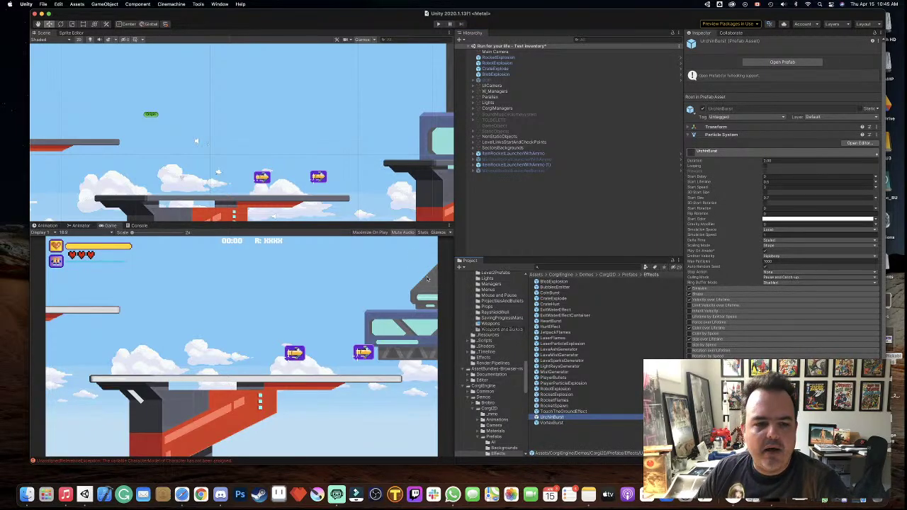
pyautogui.moveTo(557, 418); pyautogui.dragTo(293, 148)
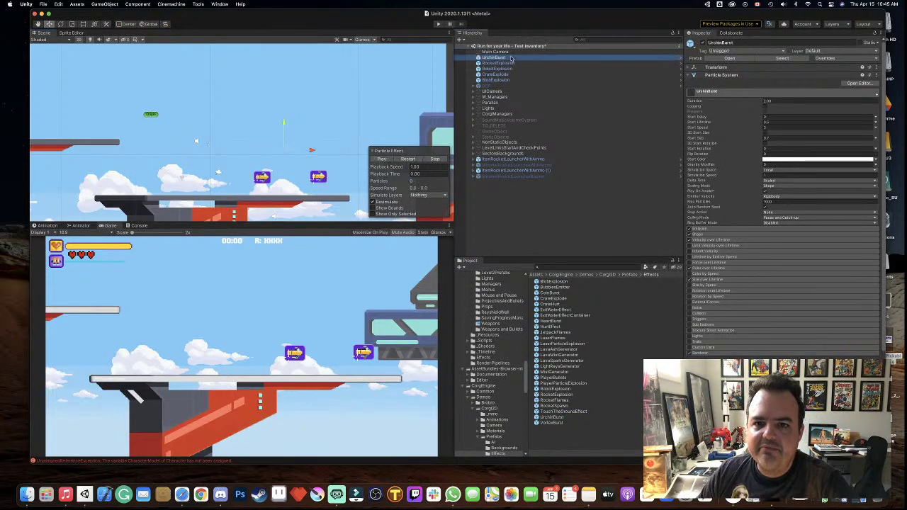
pyautogui.press('super+BackSpace')
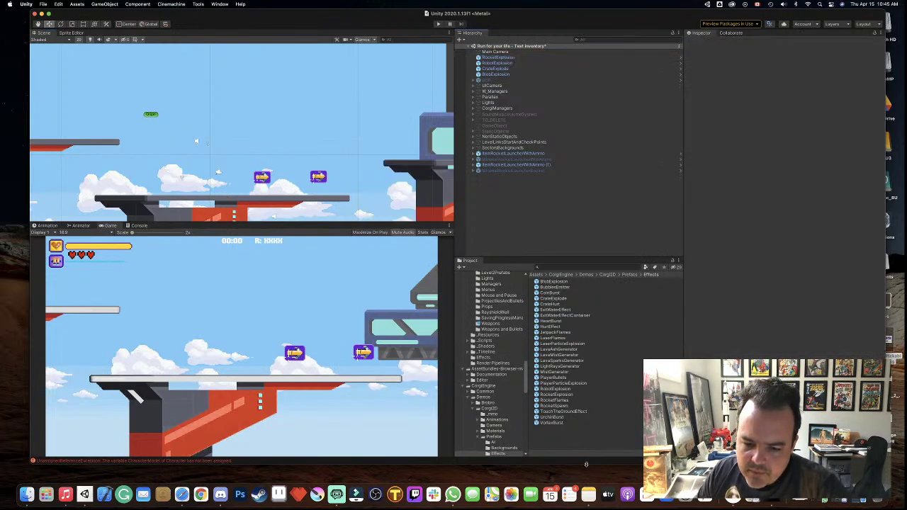
# - Place VortexBurst in the level and replay its burst
pyautogui.click(553, 423)
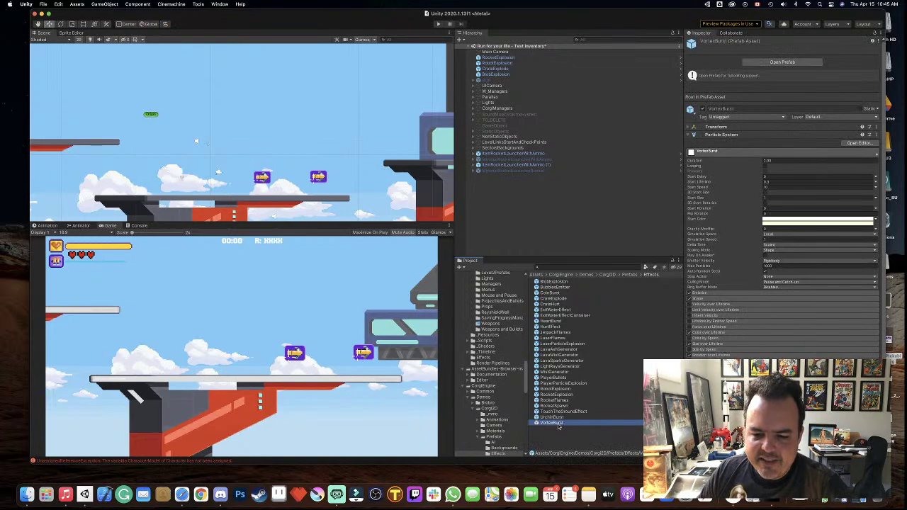
pyautogui.moveTo(336, 209); pyautogui.dragTo(280, 145)
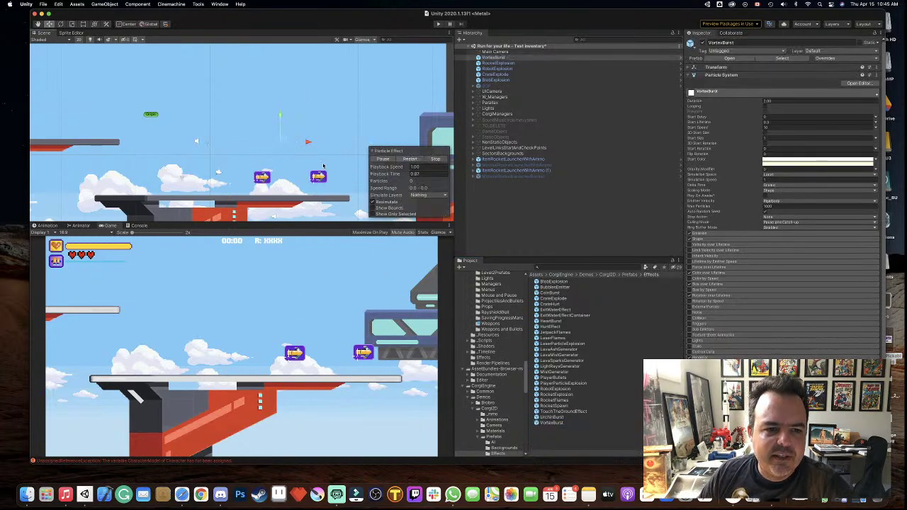
pyautogui.click(410, 159)
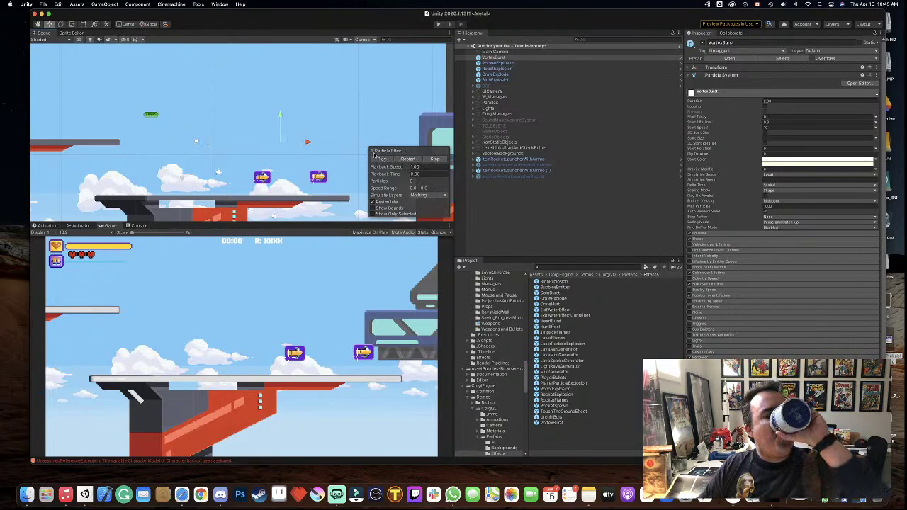
# - Delete VortexBurst, then replay the RocketExplosion, RobotExplosion and CrateExplode effects to compare them
pyautogui.click(525, 57)
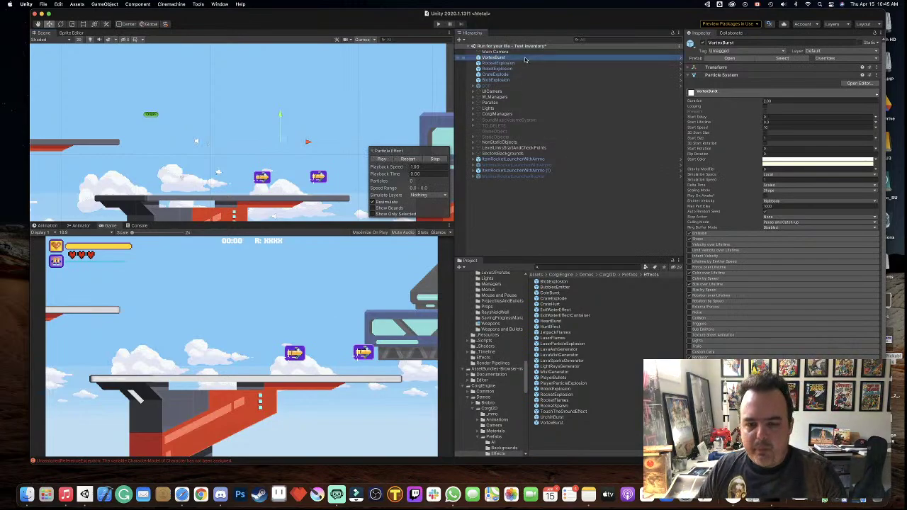
pyautogui.press('super+BackSpace')
pyautogui.click(525, 58)
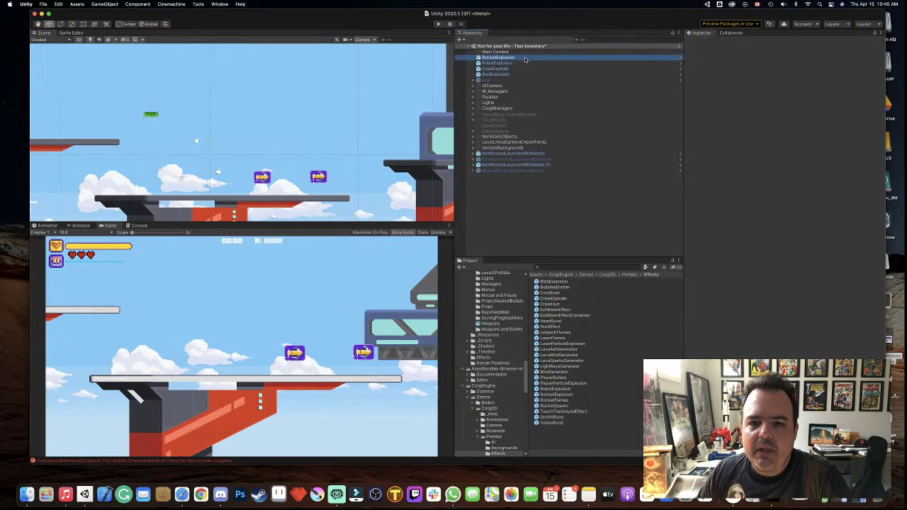
pyautogui.click(408, 160)
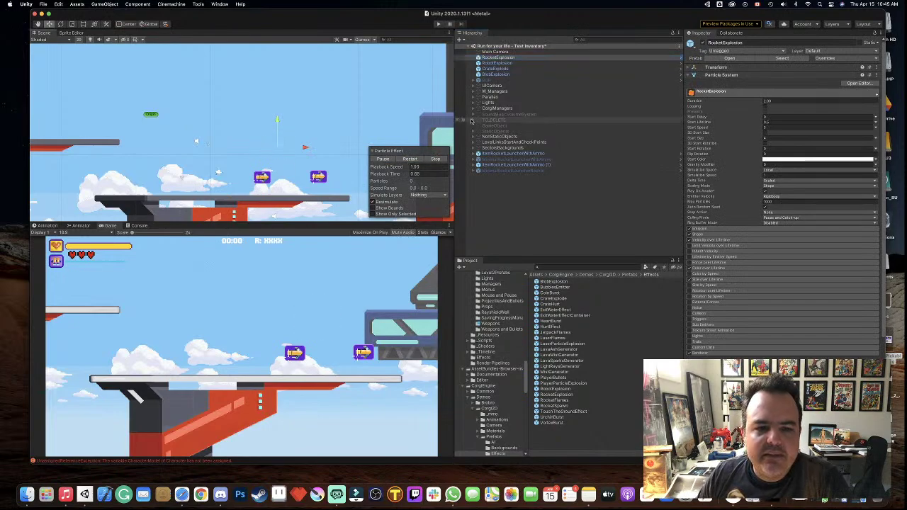
pyautogui.click(499, 63)
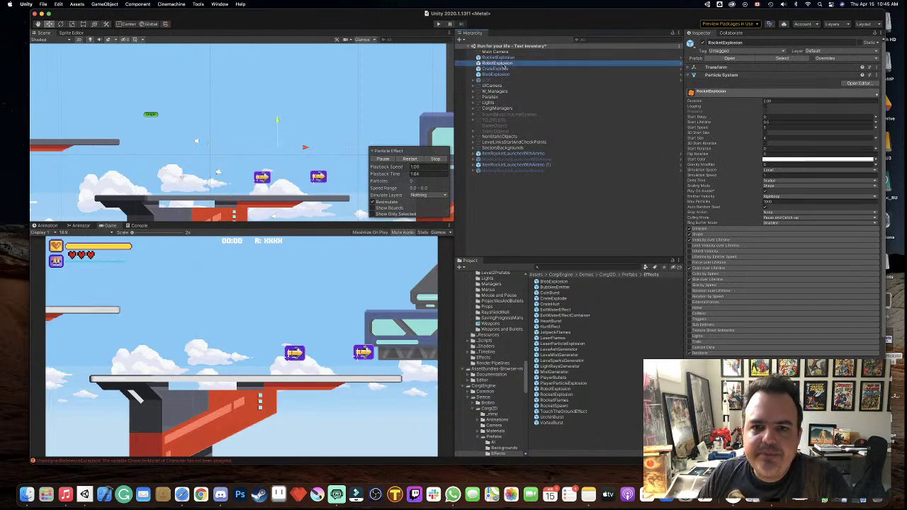
pyautogui.click(414, 160)
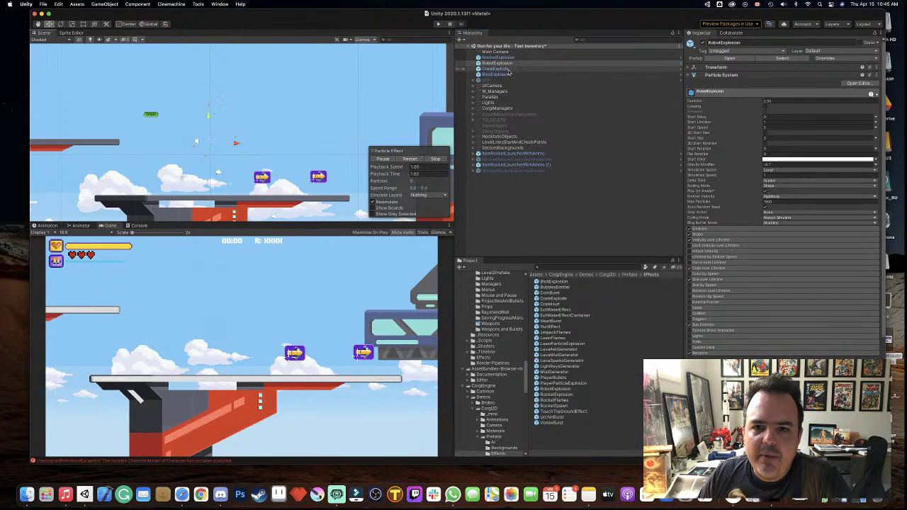
pyautogui.click(495, 69)
pyautogui.click(413, 161)
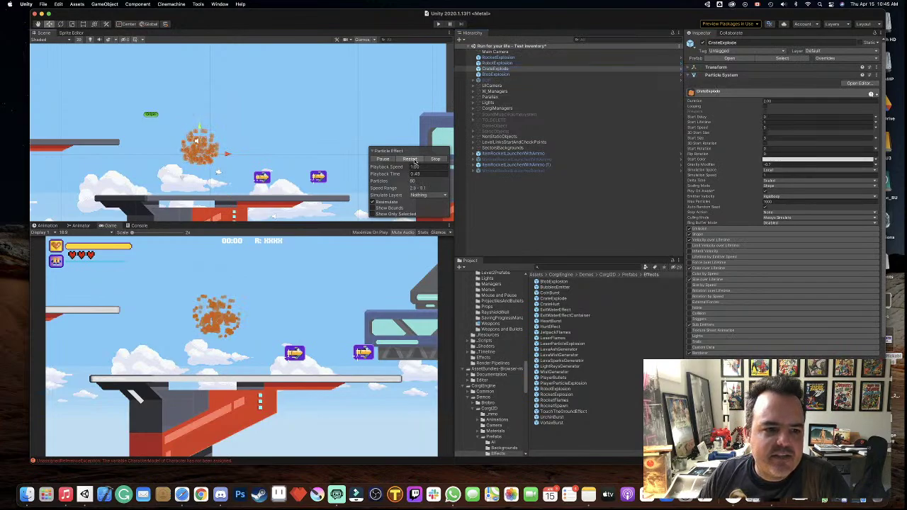
# - Replay the pink BlobExplosion burst several times, then open its prefab for editing
pyautogui.click(495, 74)
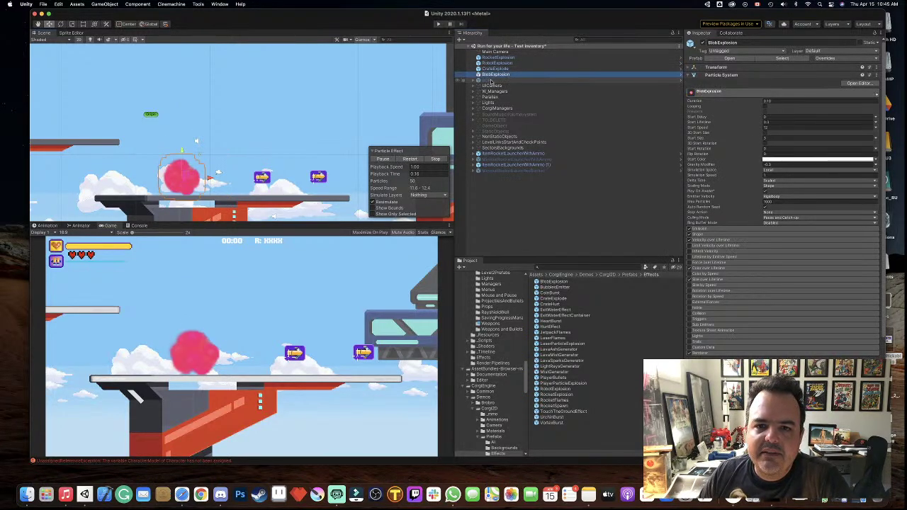
pyautogui.click(409, 159)
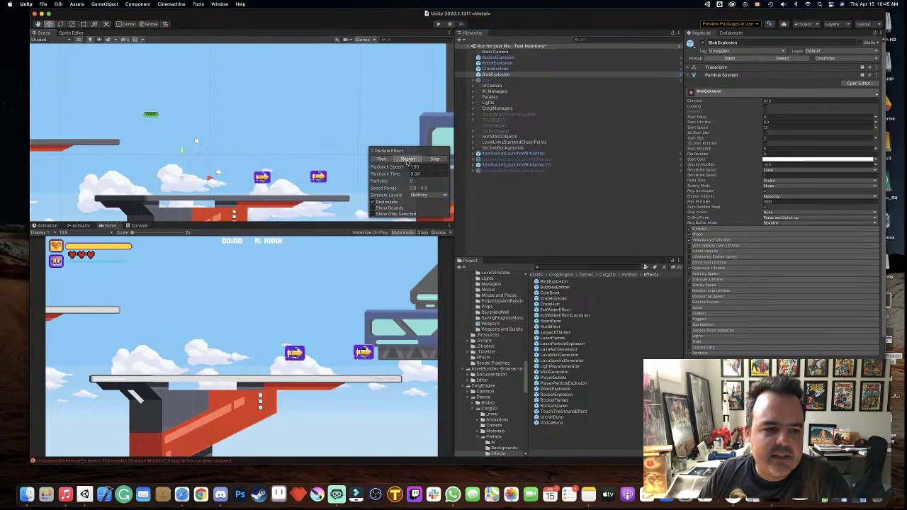
pyautogui.click(408, 160)
pyautogui.click(408, 160)
pyautogui.click(408, 160)
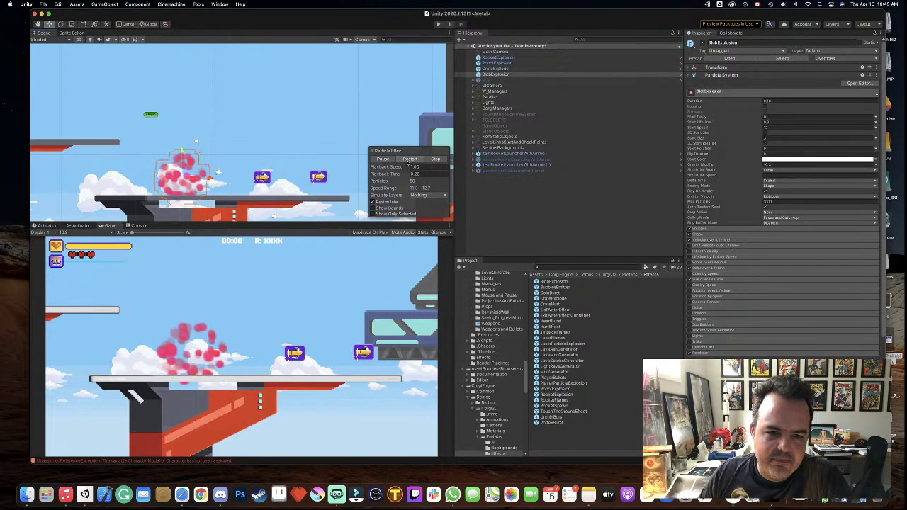
pyautogui.click(408, 160)
pyautogui.click(408, 160)
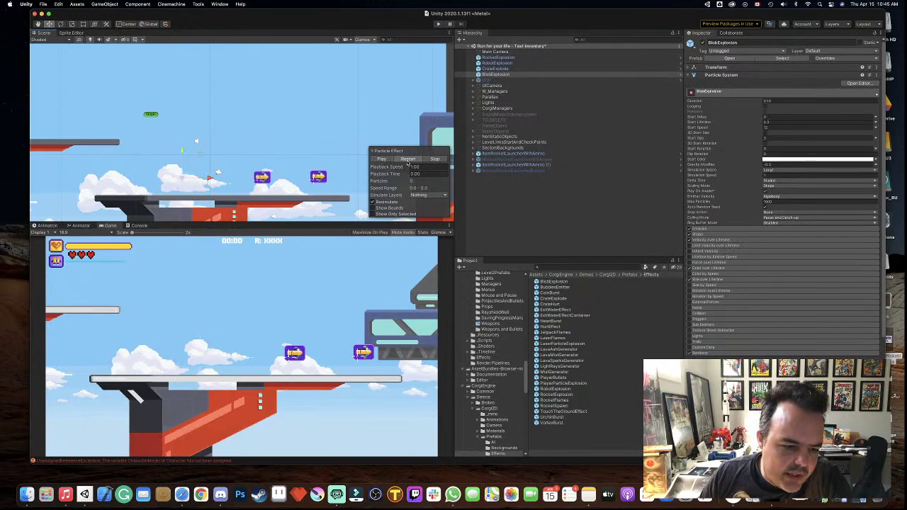
pyautogui.click(408, 161)
pyautogui.click(409, 161)
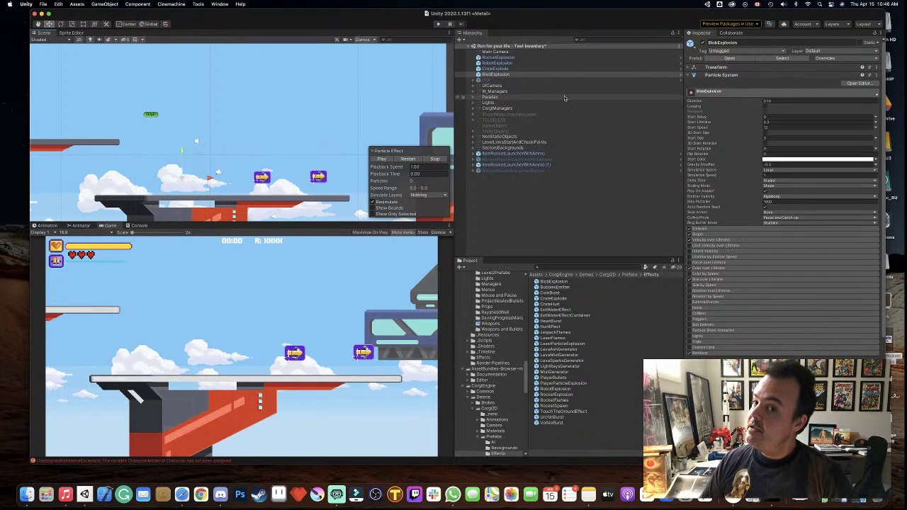
pyautogui.click(680, 75)
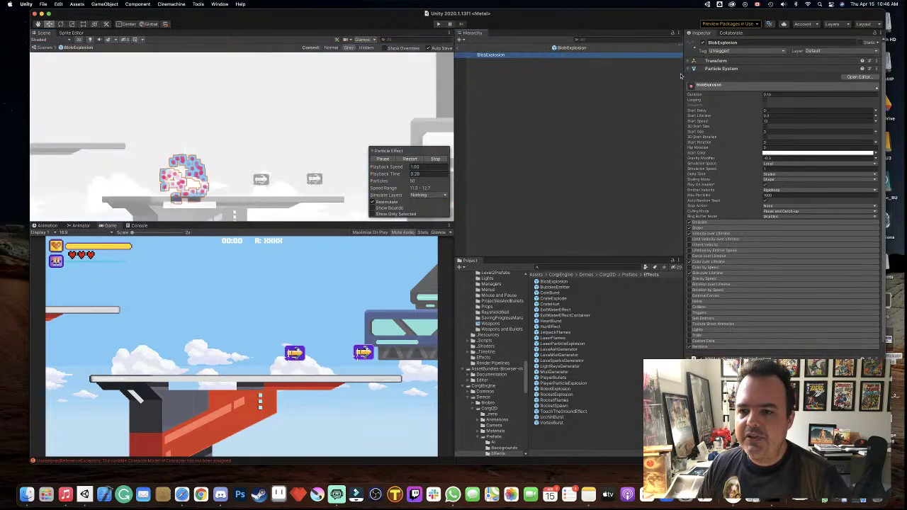
# - Return to the level and unpack the BlobExplosion instance completely from its prefab
pyautogui.click(458, 51)
pyautogui.rightClick(499, 77)
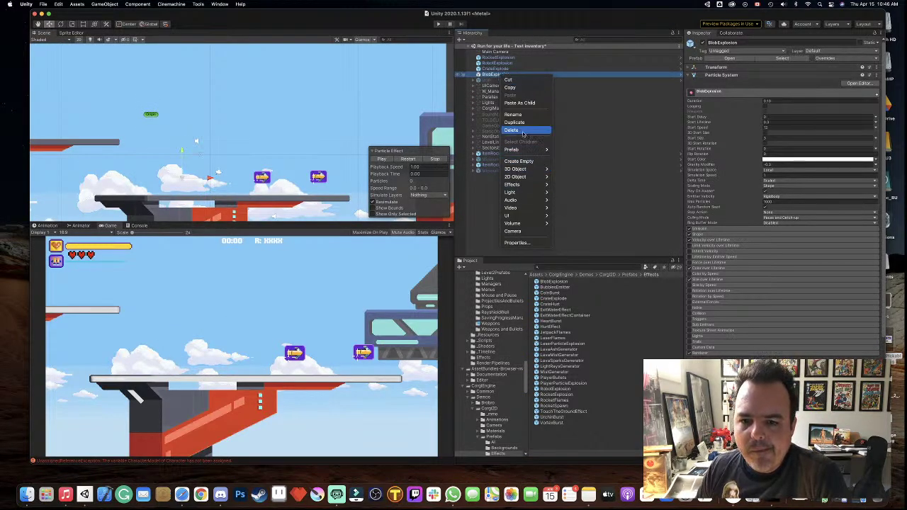
pyautogui.moveTo(525, 150)
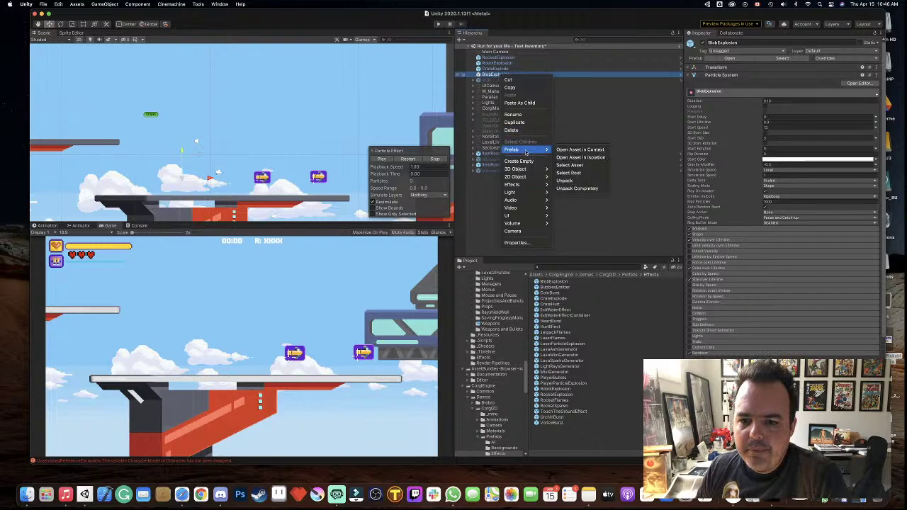
pyautogui.click(578, 189)
# - Inspect the BlobExplosion particle system and expand its Renderer settings
pyautogui.click(500, 68)
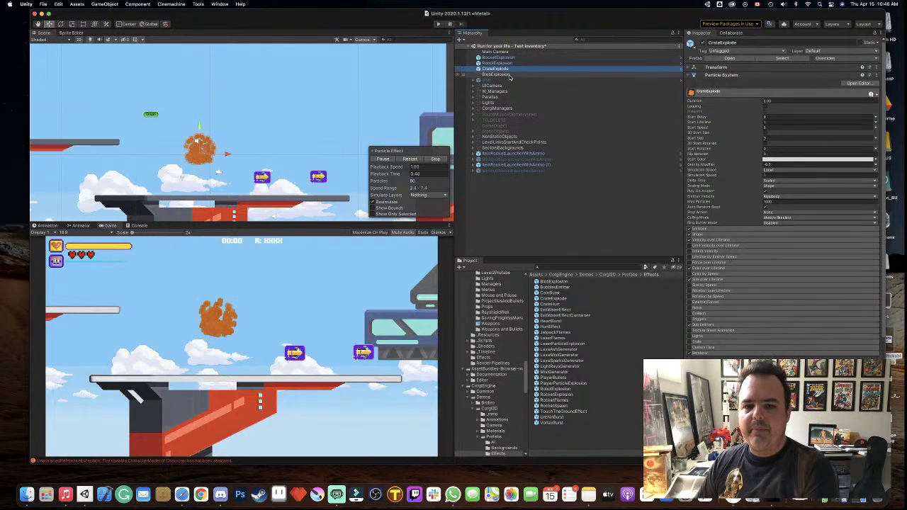
pyautogui.click(507, 75)
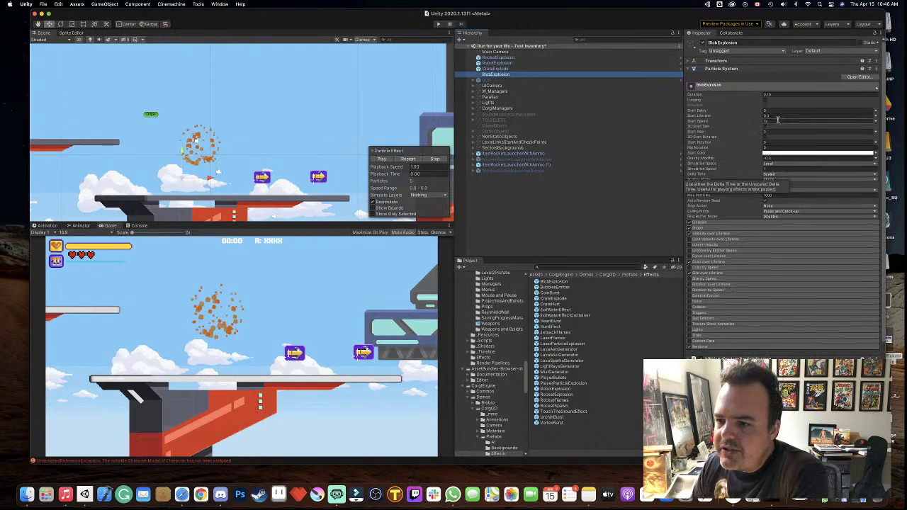
pyautogui.click(495, 68)
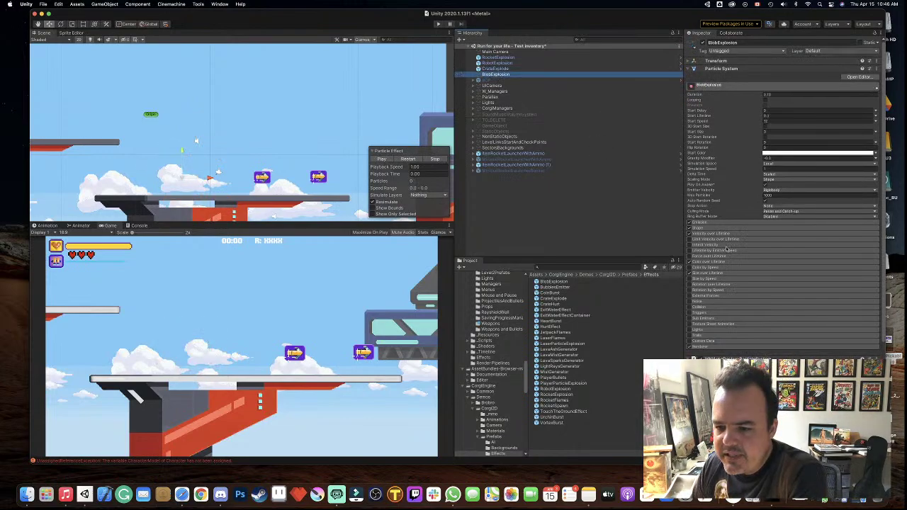
pyautogui.click(784, 347)
pyautogui.scroll(-3, 784, 333)
pyautogui.scroll(-2, 784, 326)
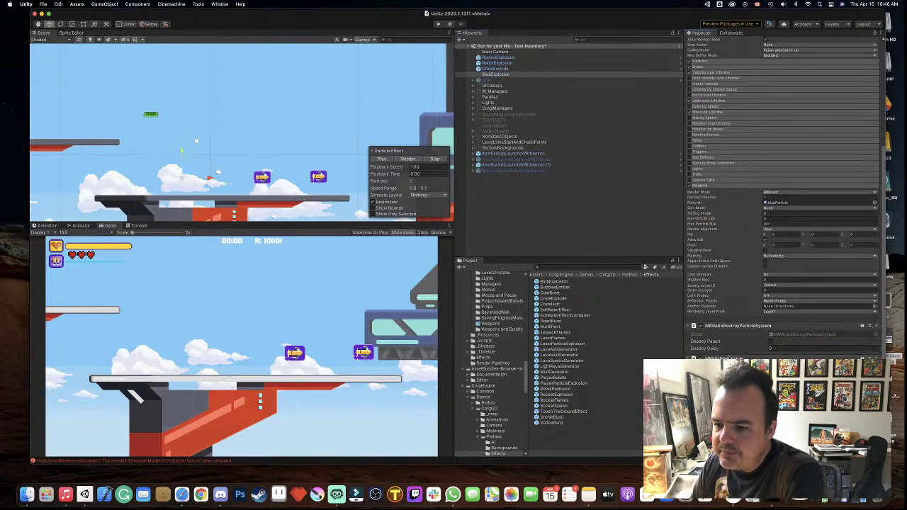
pyautogui.scroll(1, 728, 312)
pyautogui.scroll(2, 728, 313)
pyautogui.scroll(2, 727, 312)
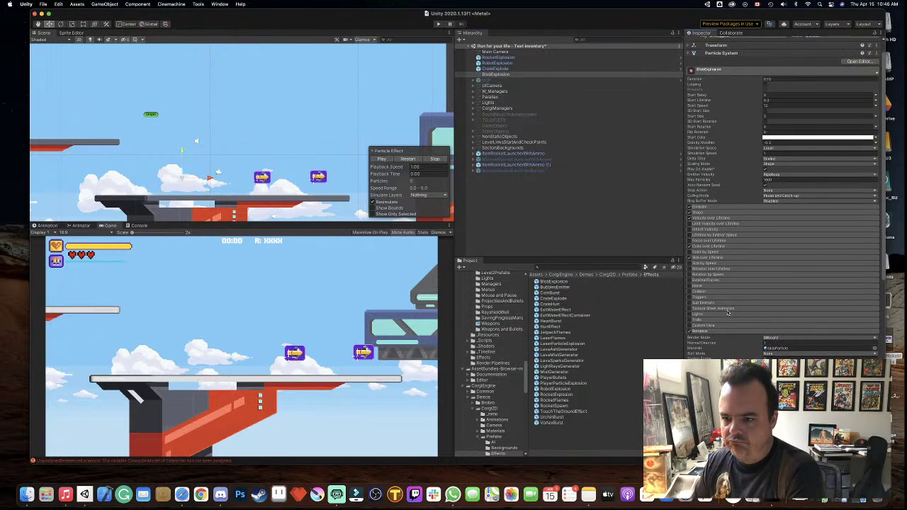
pyautogui.scroll(1, 727, 313)
# - Review the Emission, Shape, Velocity over Lifetime and pink Color over Lifetime modules
pyautogui.click(714, 223)
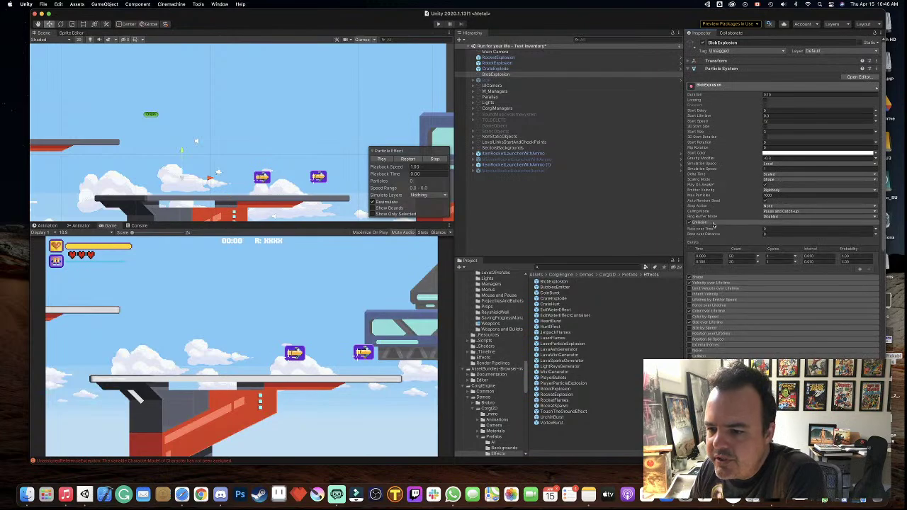
pyautogui.scroll(-2, 726, 235)
pyautogui.click(698, 228)
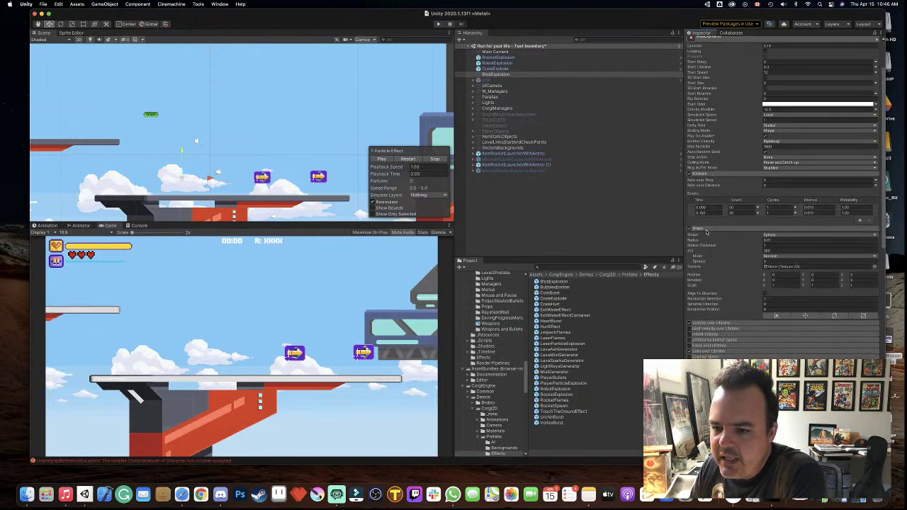
pyautogui.scroll(-4, 722, 250)
pyautogui.scroll(-2, 722, 251)
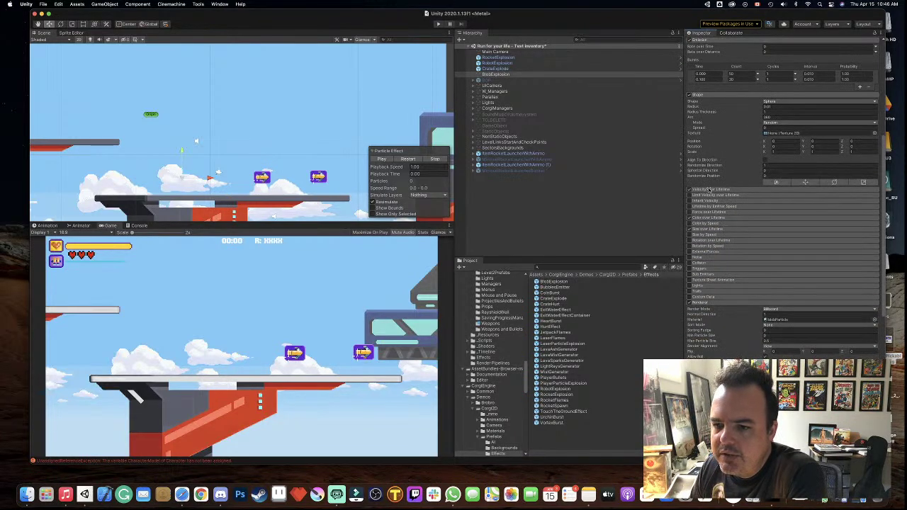
pyautogui.click(709, 190)
pyautogui.scroll(-2, 734, 211)
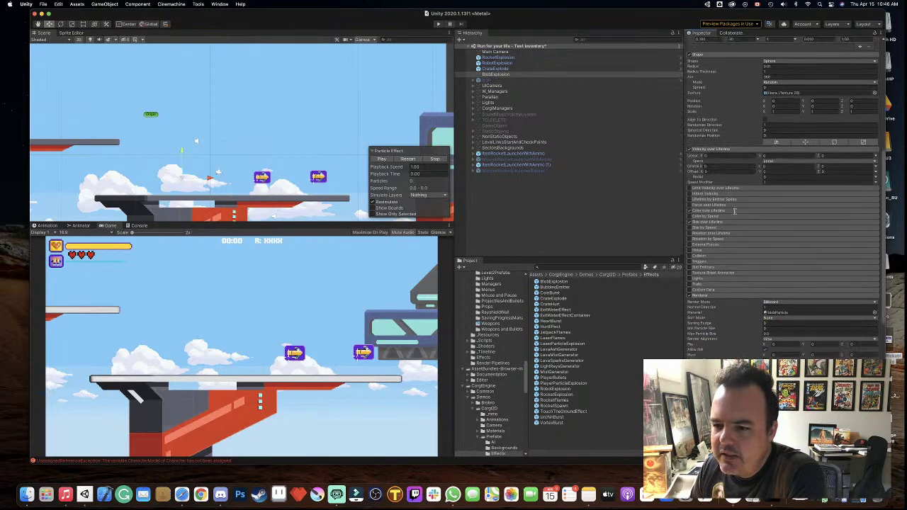
pyautogui.click(717, 213)
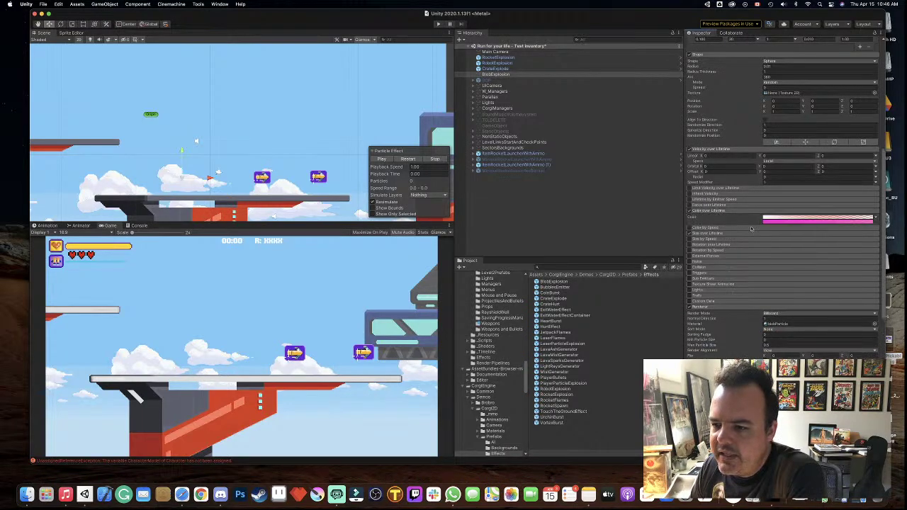
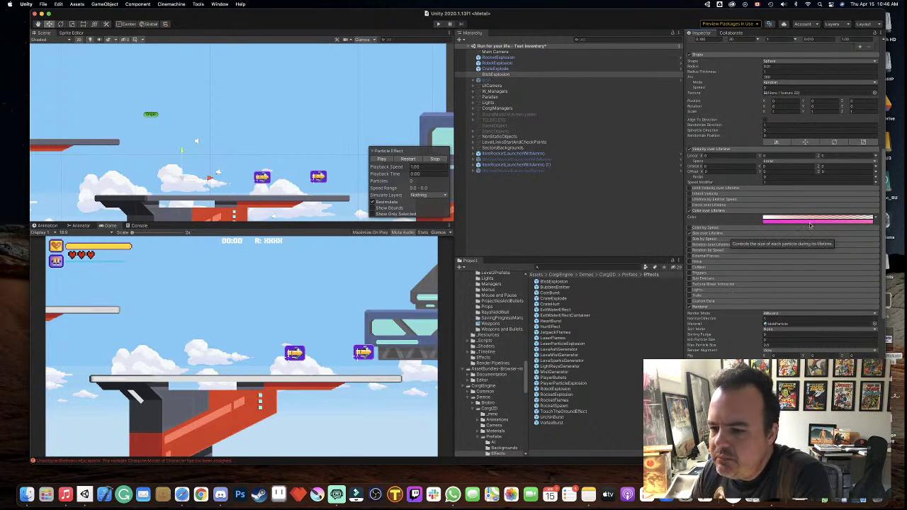
# - Open the first Color over Lifetime gradient in the Gradient Editor, keeping smooth (Blend) mode
pyautogui.click(818, 224)
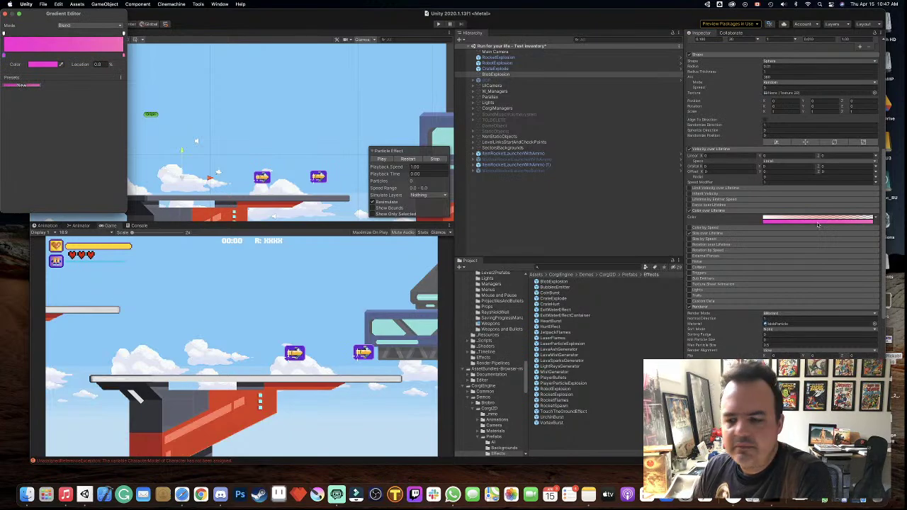
pyautogui.click(877, 220)
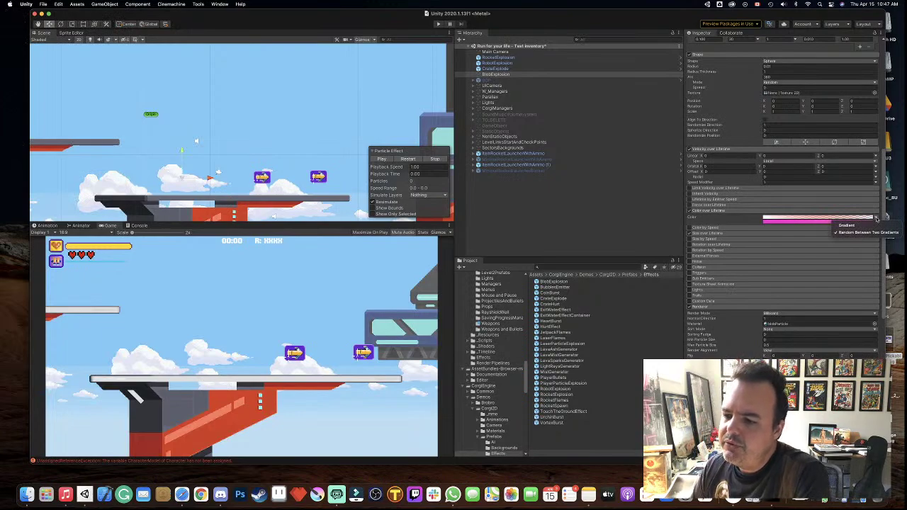
pyautogui.click(814, 218)
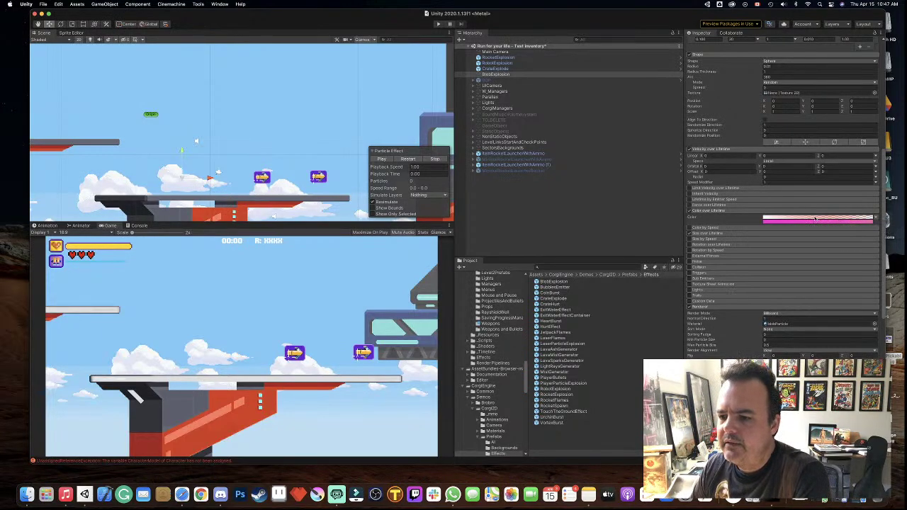
pyautogui.click(815, 219)
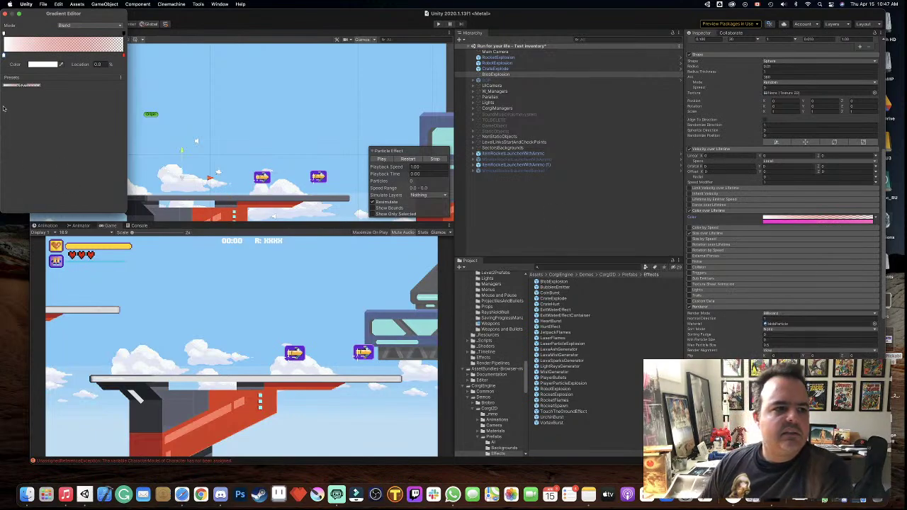
pyautogui.moveTo(40, 14); pyautogui.dragTo(566, 91)
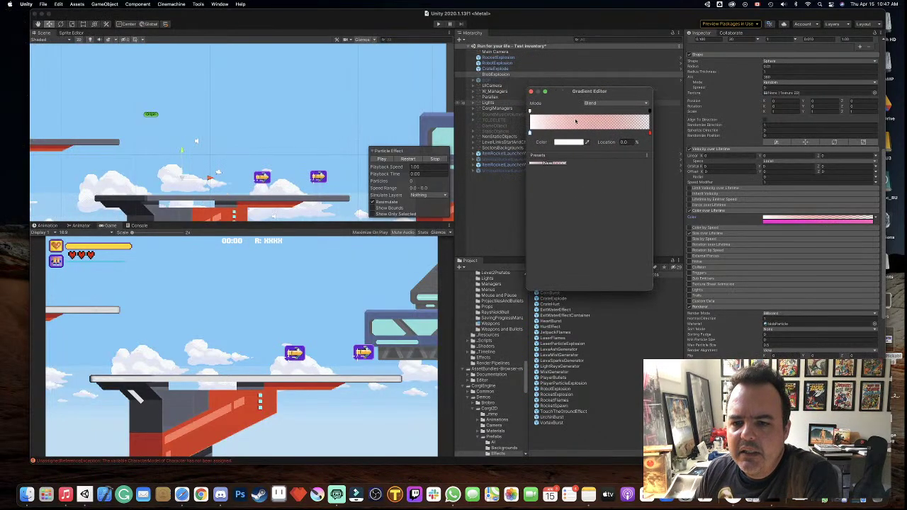
pyautogui.click(604, 103)
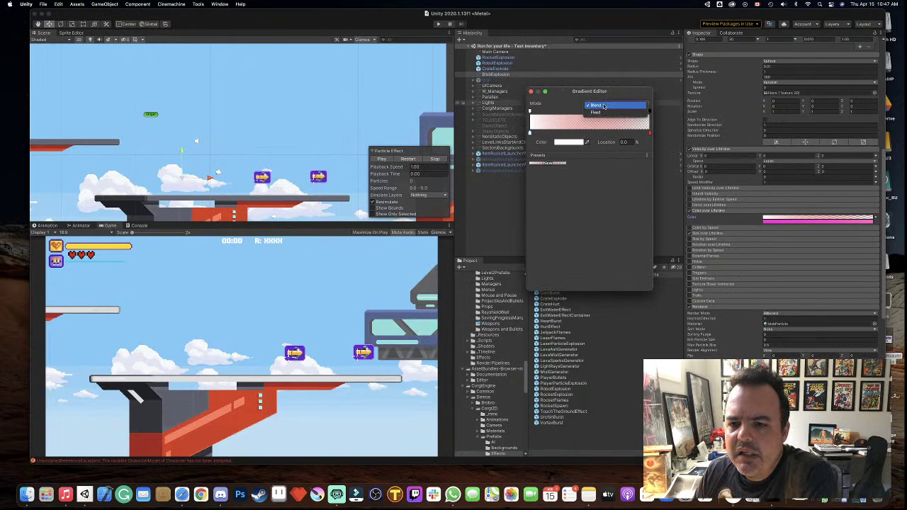
pyautogui.click(602, 112)
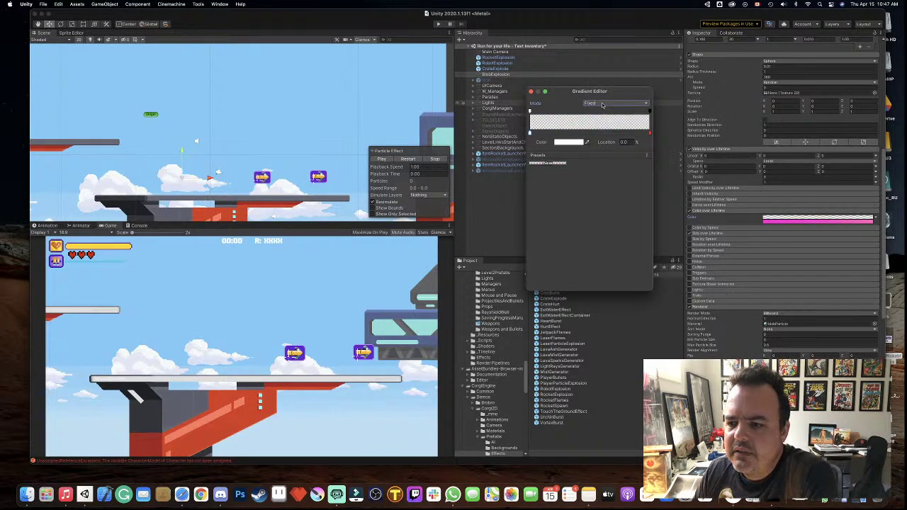
pyautogui.click(603, 103)
pyautogui.click(604, 103)
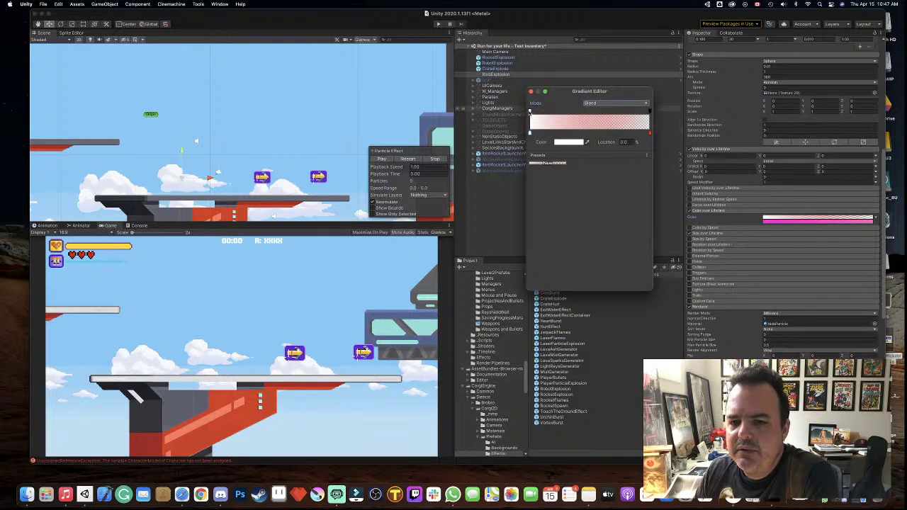
# - Drag the alpha key to fully opaque and make the start colour purple 7F00FF
pyautogui.moveTo(530, 111); pyautogui.dragTo(613, 111)
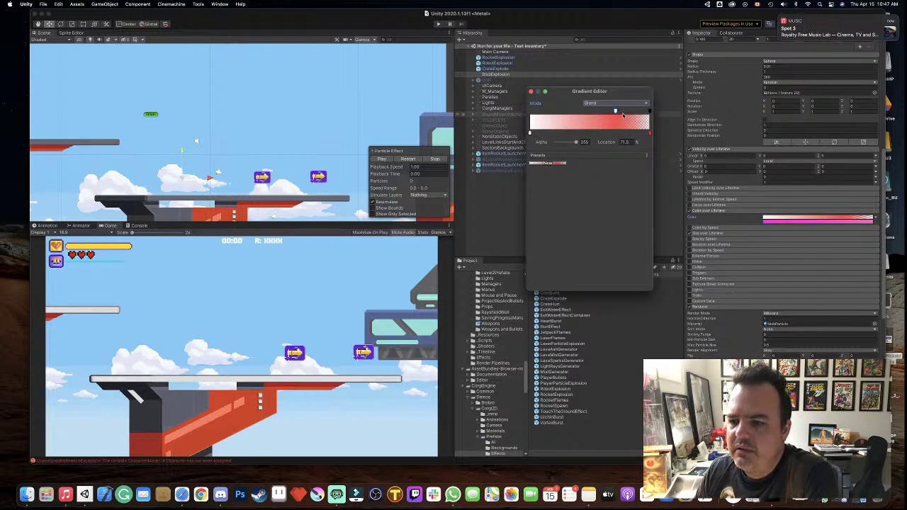
pyautogui.moveTo(615, 111); pyautogui.dragTo(650, 111)
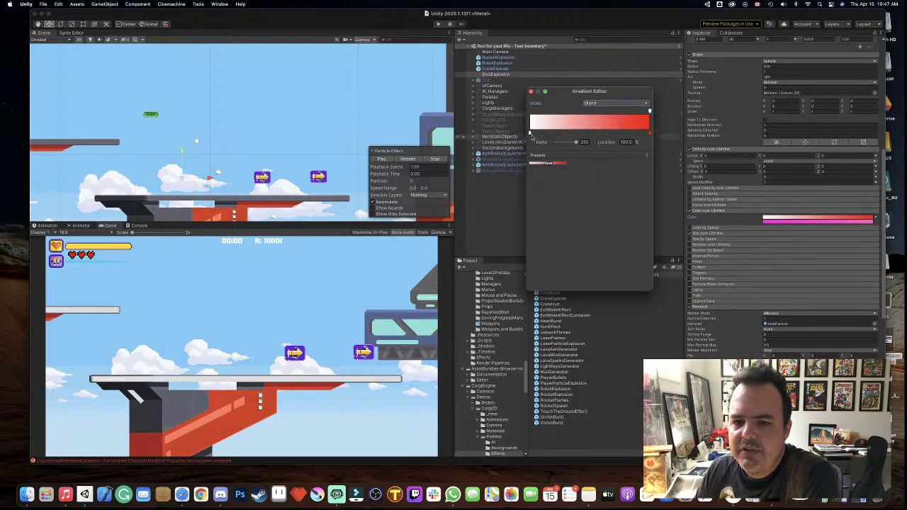
pyautogui.click(529, 133)
pyautogui.click(564, 142)
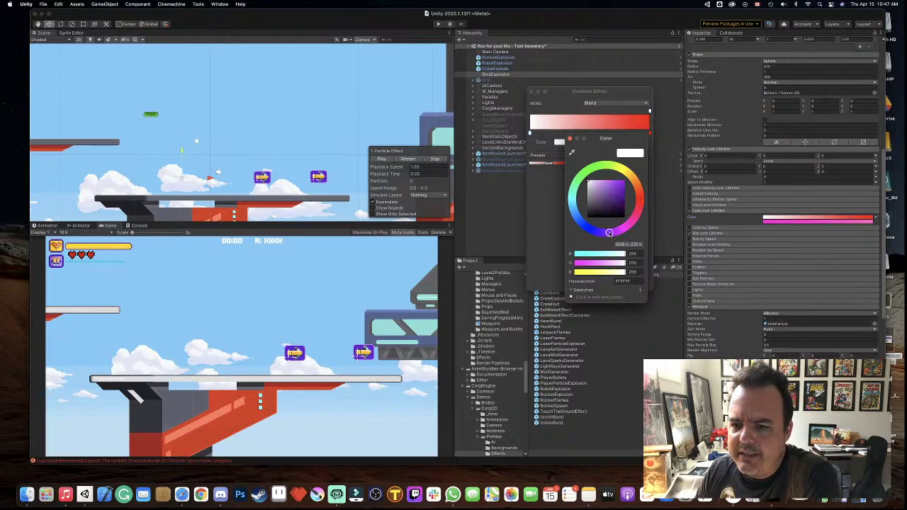
pyautogui.moveTo(603, 185); pyautogui.dragTo(630, 182)
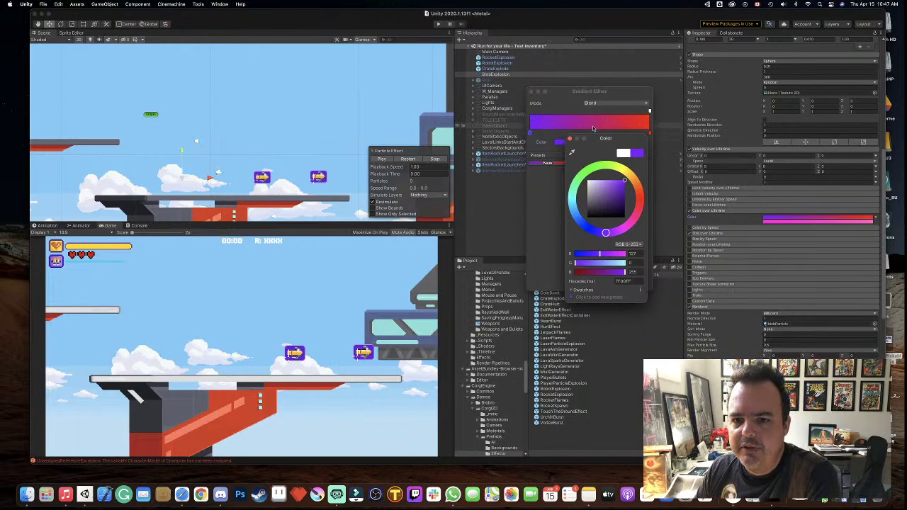
pyautogui.click(531, 91)
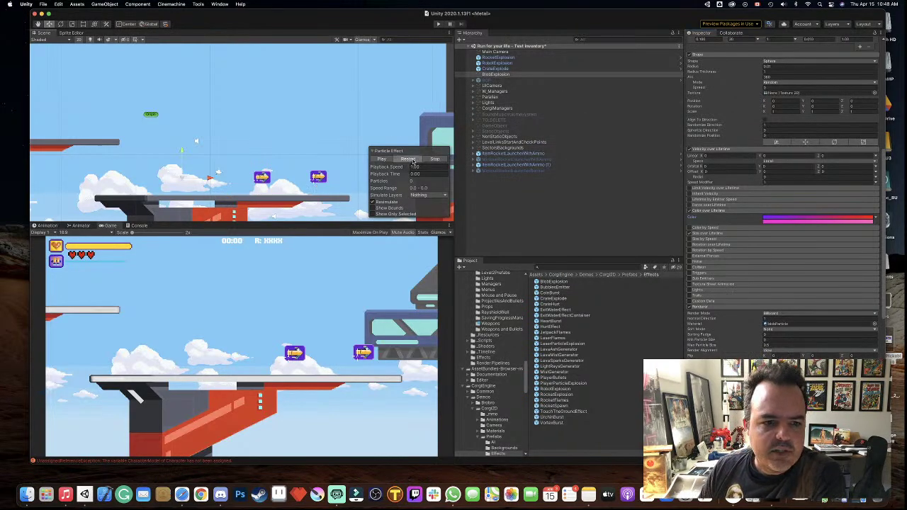
# - Replay the explosion, then recolour the second gradient from blue to yellow
pyautogui.click(413, 161)
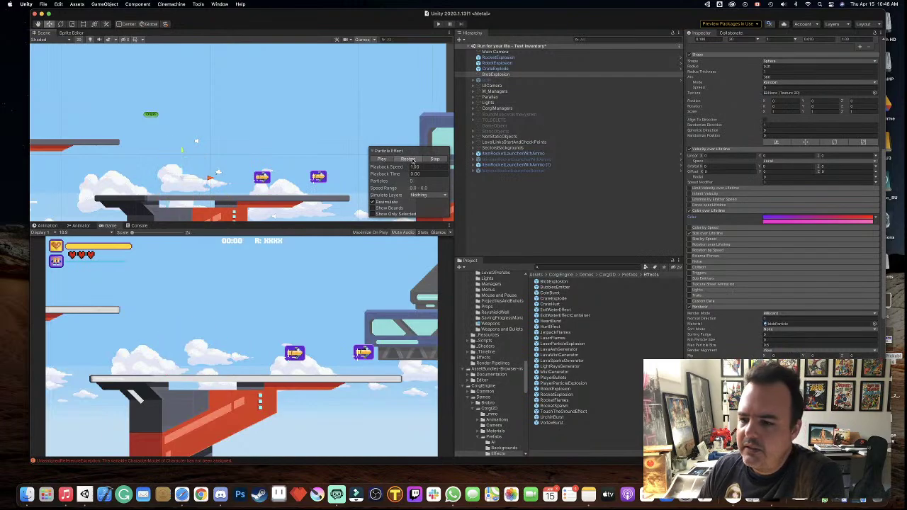
pyautogui.click(414, 161)
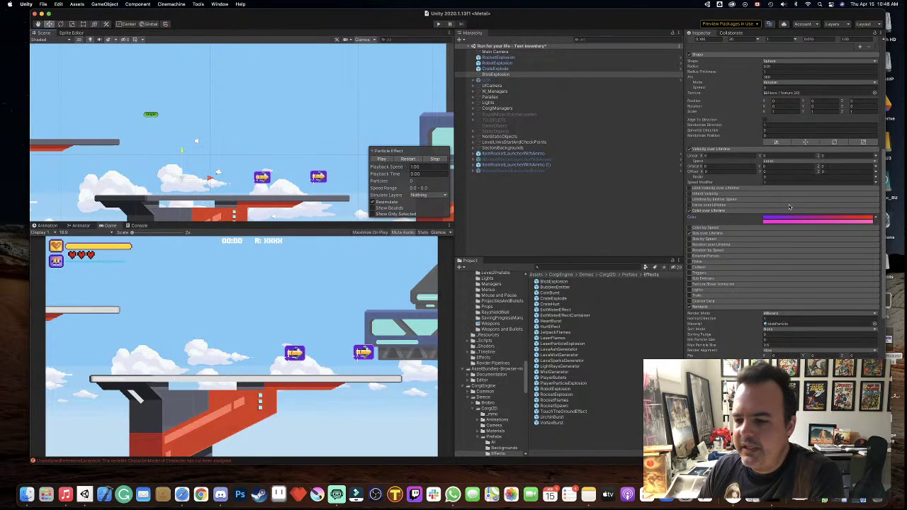
pyautogui.click(819, 222)
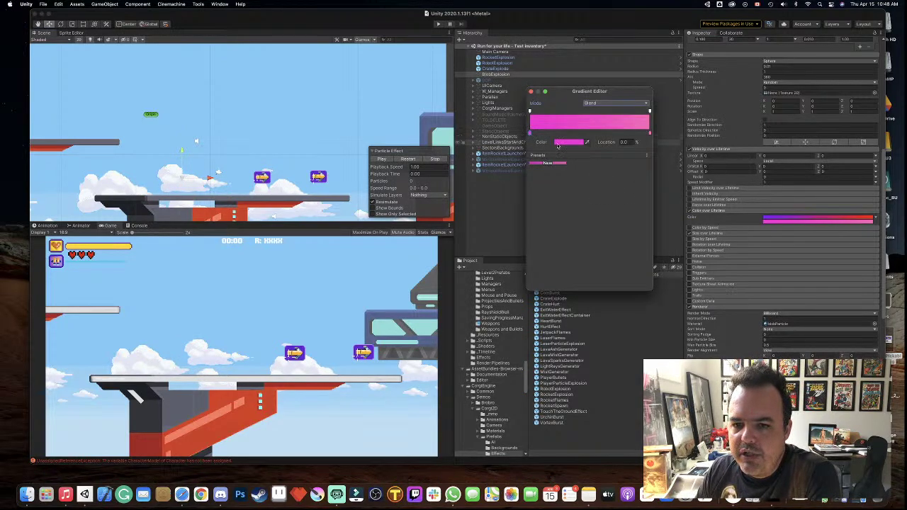
pyautogui.click(560, 143)
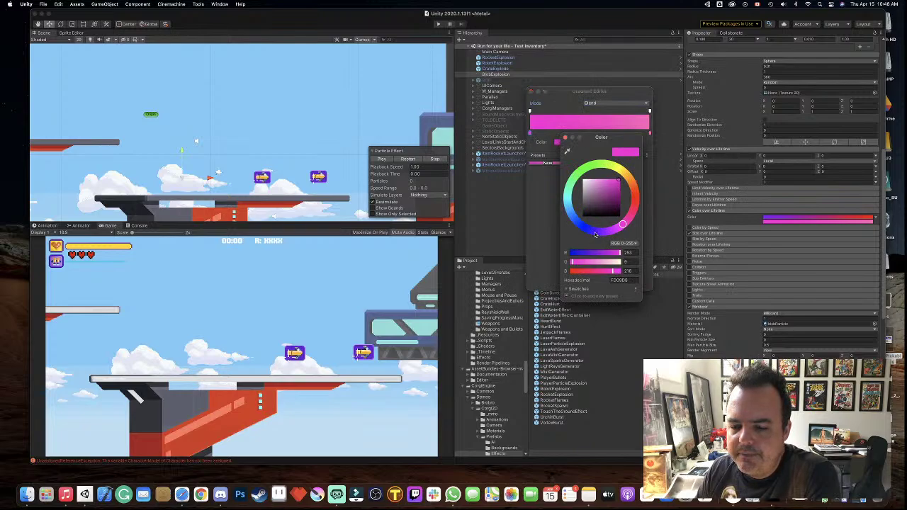
pyautogui.moveTo(594, 234); pyautogui.dragTo(591, 230)
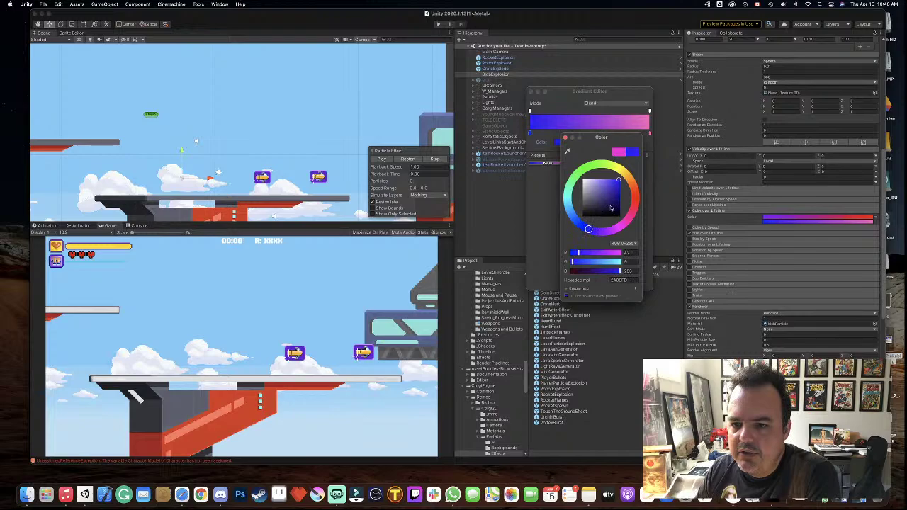
pyautogui.click(649, 133)
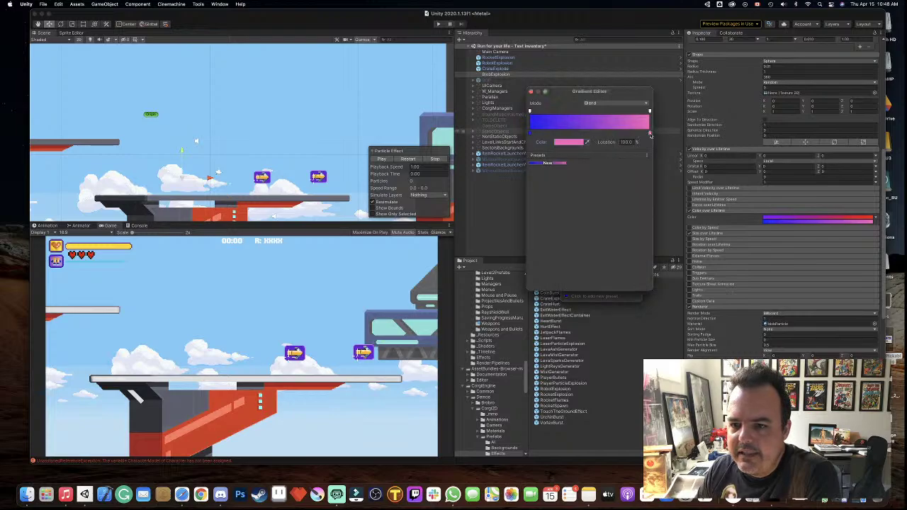
pyautogui.click(563, 142)
pyautogui.click(630, 170)
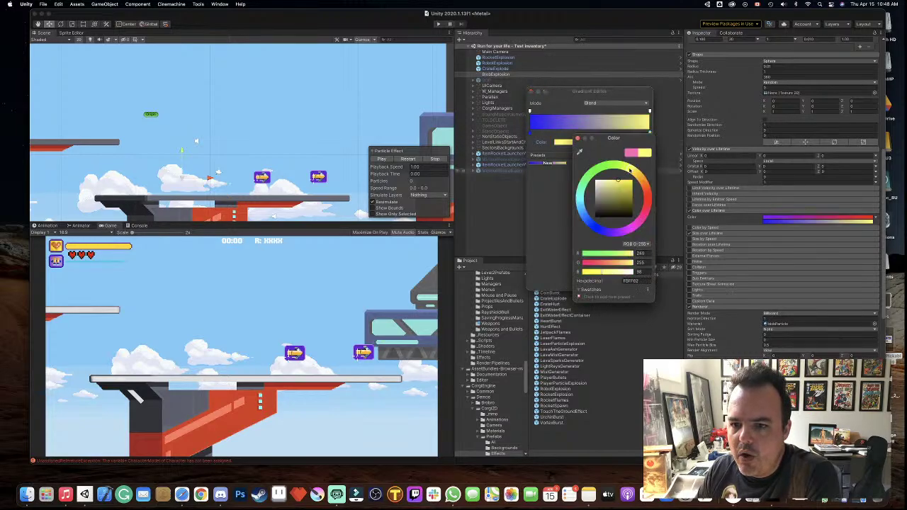
pyautogui.click(531, 91)
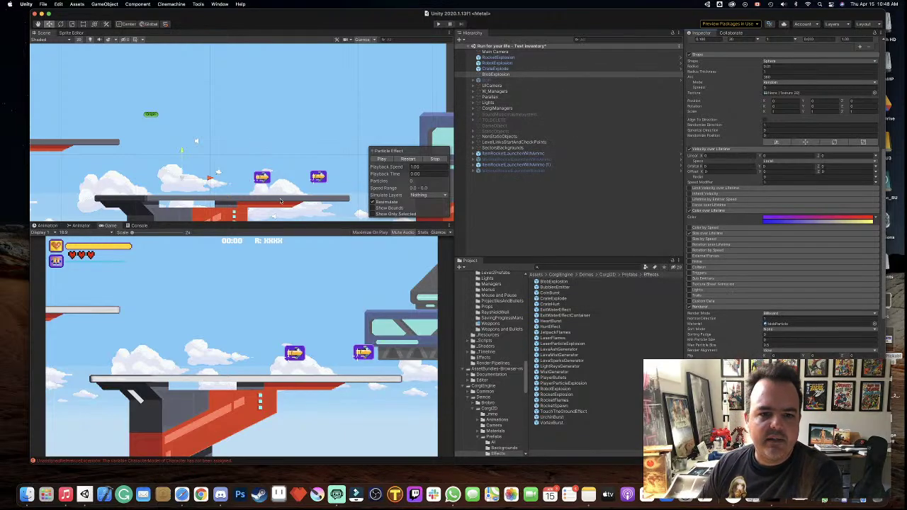
# - Replay the explosion preview repeatedly to check the new colours
pyautogui.click(408, 159)
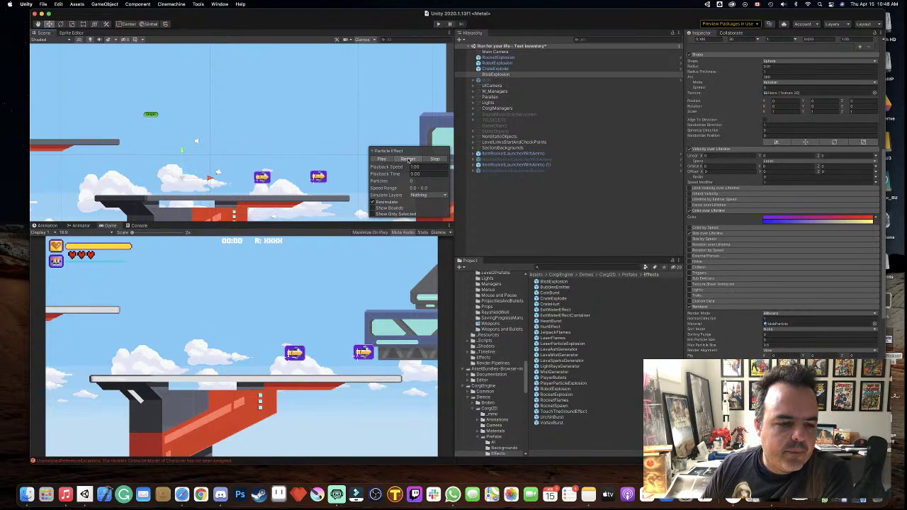
pyautogui.click(408, 159)
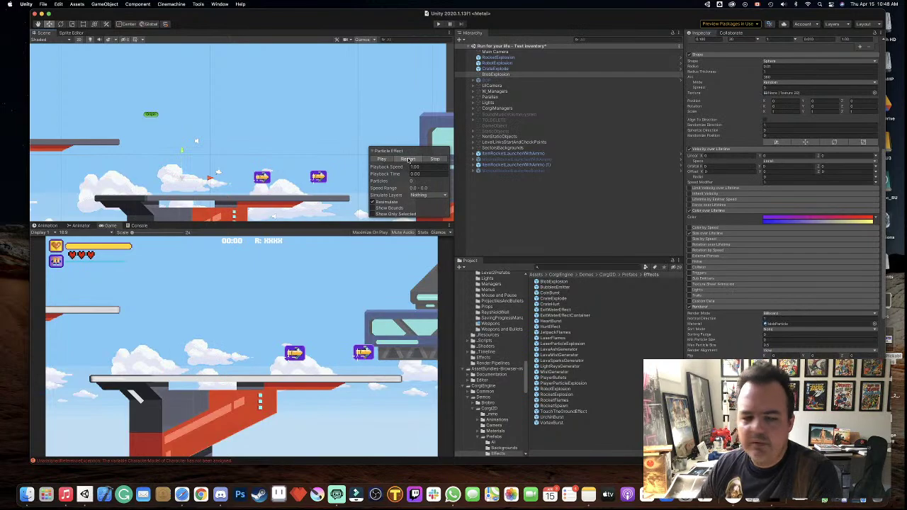
pyautogui.click(408, 158)
pyautogui.click(407, 159)
pyautogui.click(407, 158)
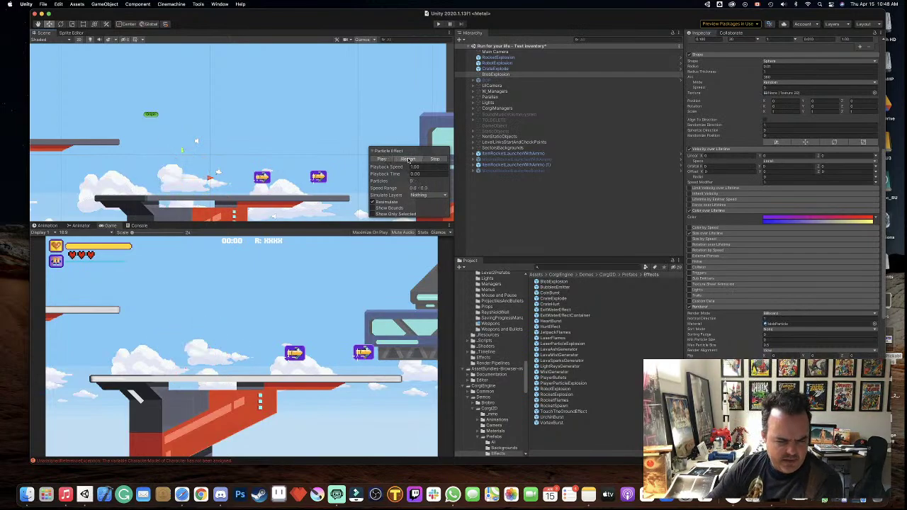
pyautogui.click(408, 159)
pyautogui.click(407, 159)
pyautogui.click(408, 159)
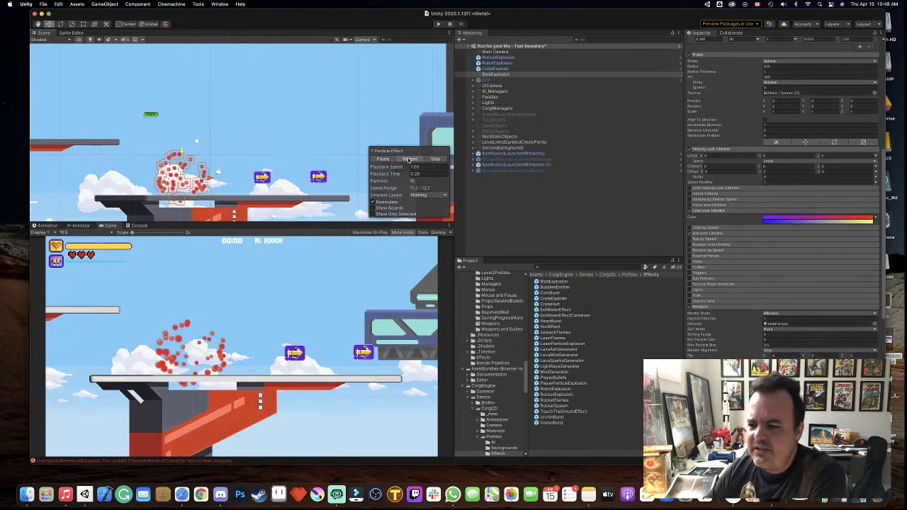
# - Change the purple-to-red gradient's red end key to cyan
pyautogui.click(844, 220)
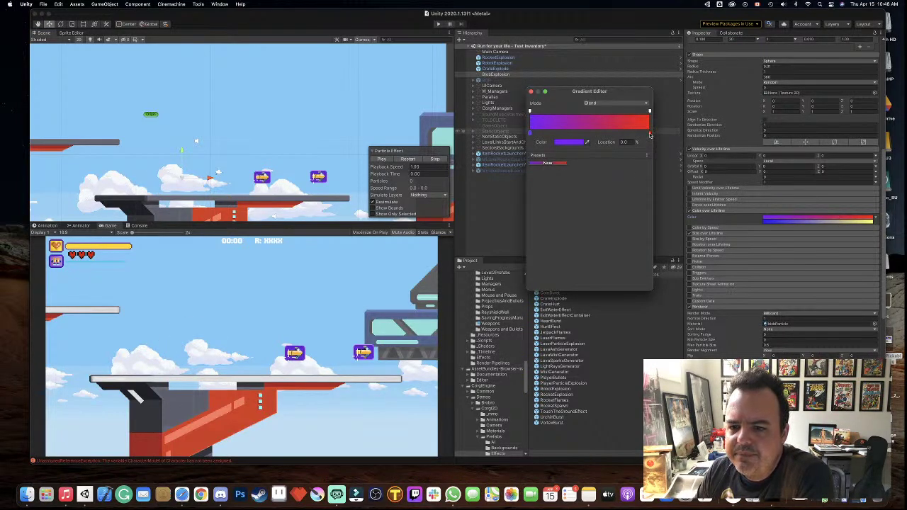
pyautogui.click(569, 142)
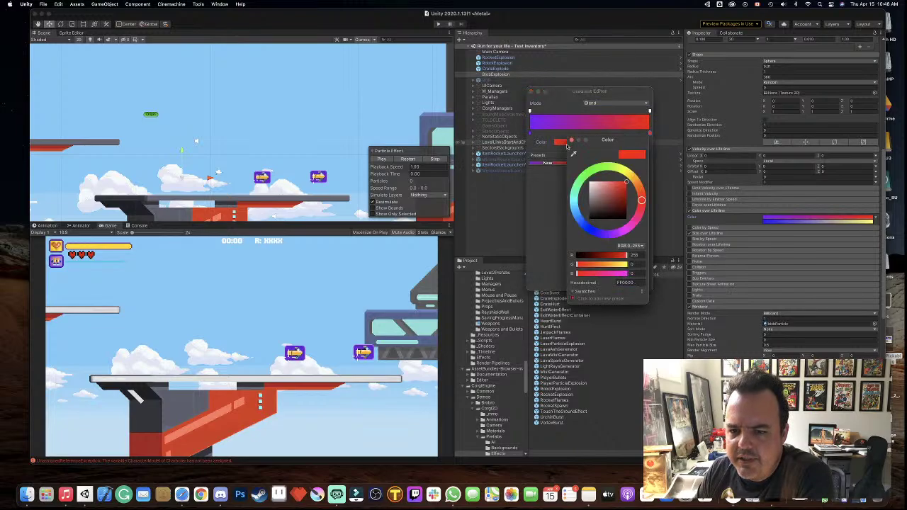
pyautogui.click(577, 201)
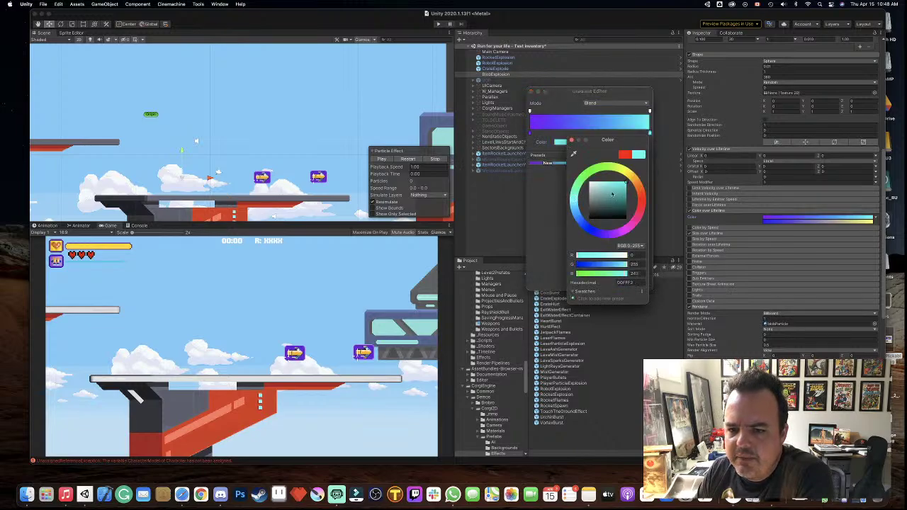
pyautogui.click(534, 91)
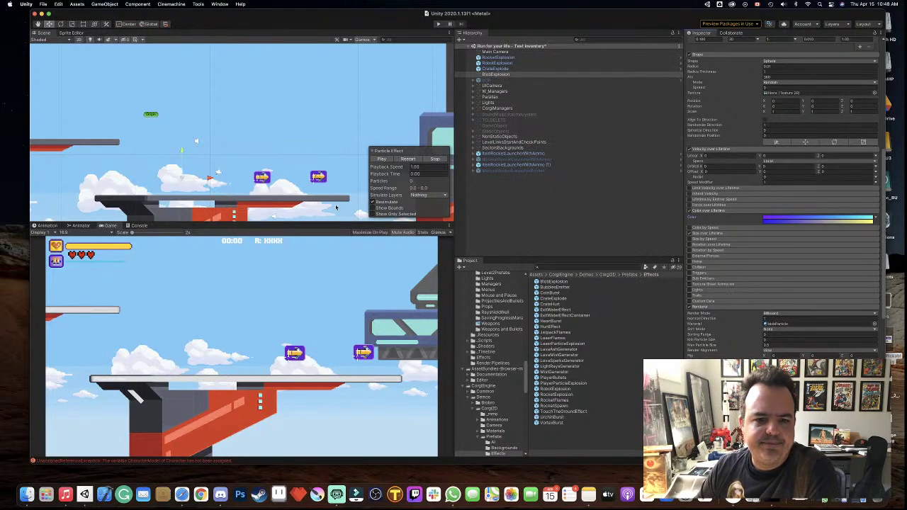
pyautogui.click(408, 160)
pyautogui.click(408, 160)
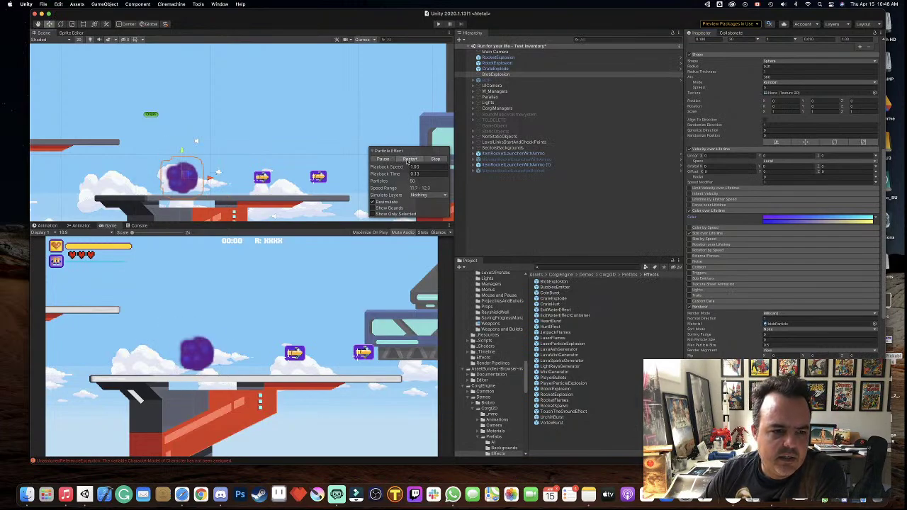
pyautogui.click(408, 160)
pyautogui.click(409, 160)
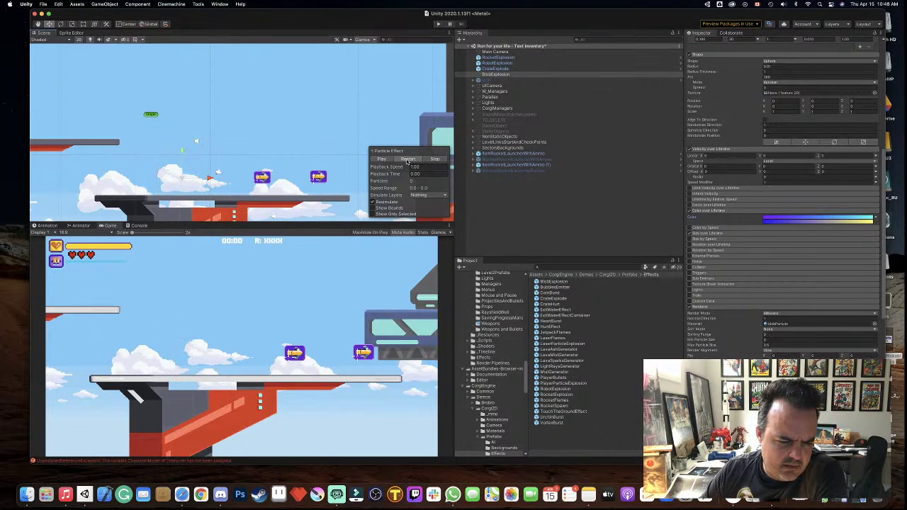
pyautogui.click(409, 160)
pyautogui.click(408, 160)
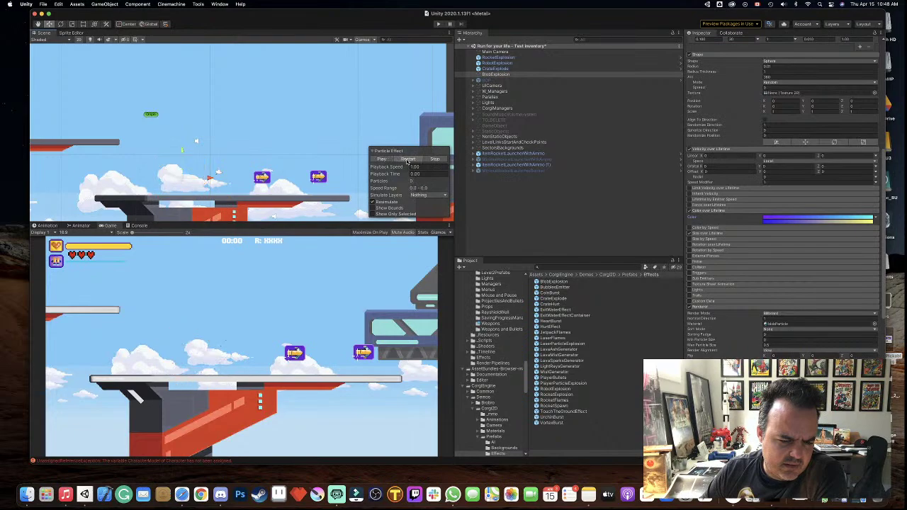
pyautogui.click(409, 160)
pyautogui.click(409, 161)
pyautogui.click(408, 160)
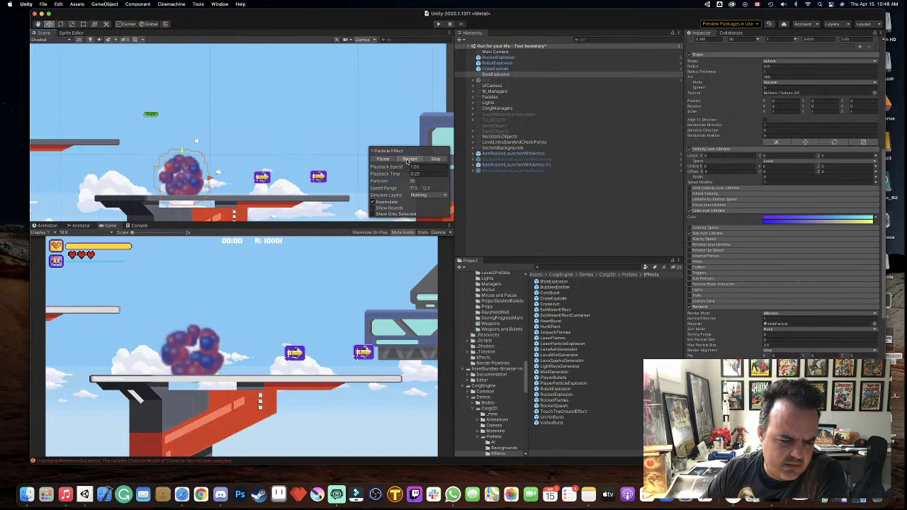
pyautogui.click(408, 160)
pyautogui.click(408, 160)
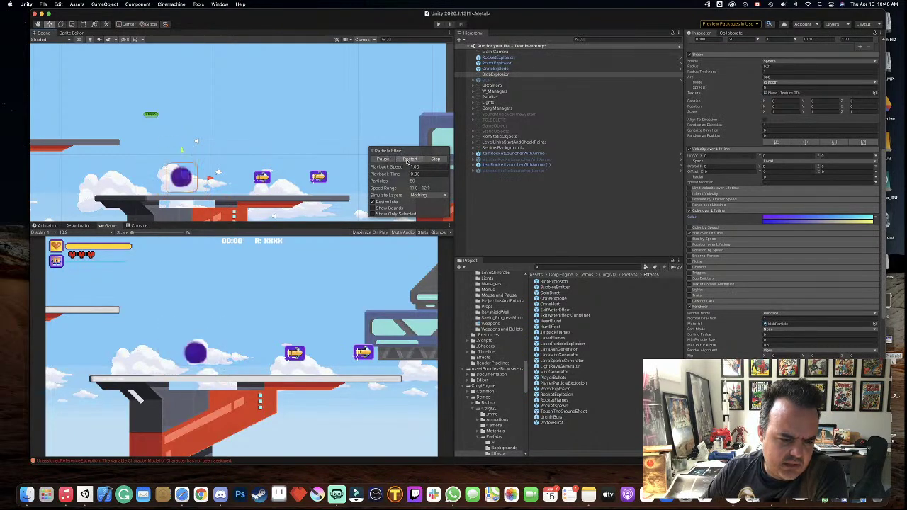
pyautogui.click(408, 160)
pyautogui.click(409, 160)
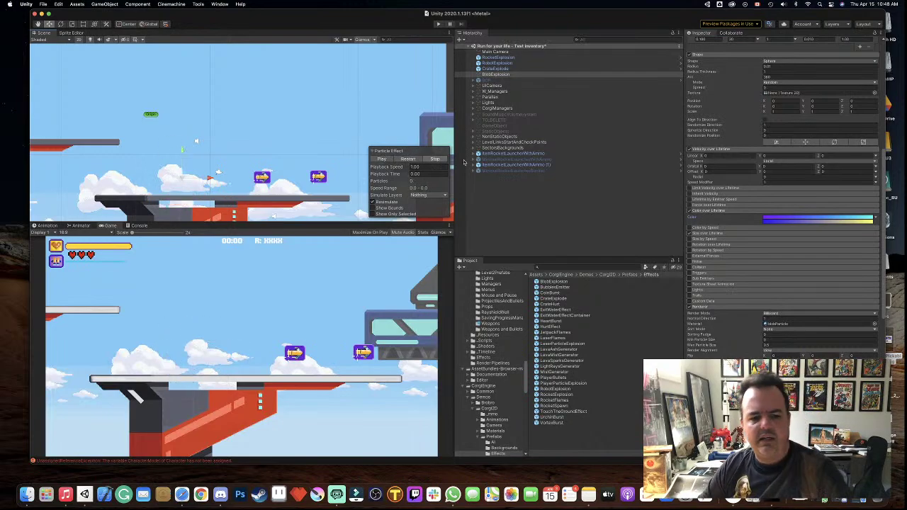
pyautogui.click(408, 160)
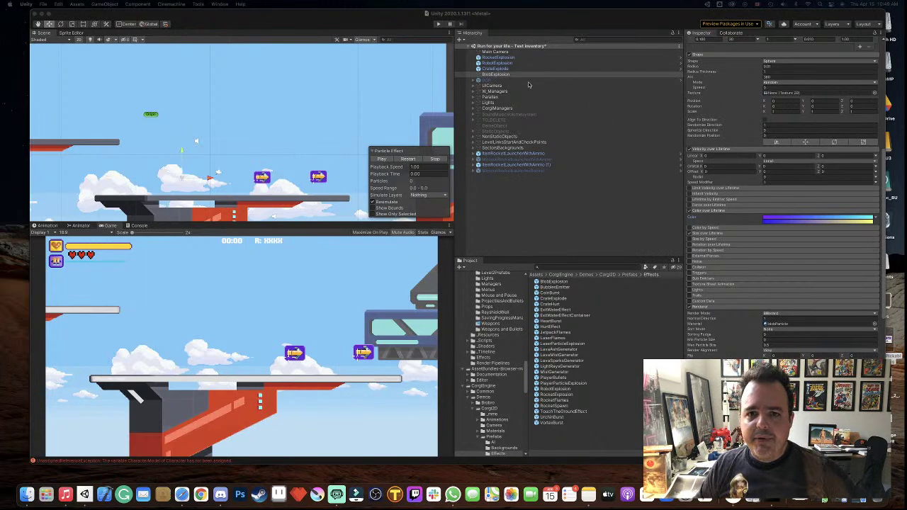
# - Create a folder named Particles inside _Prefabs using the Project panel's Create > Folder option
pyautogui.scroll(2, 496, 341)
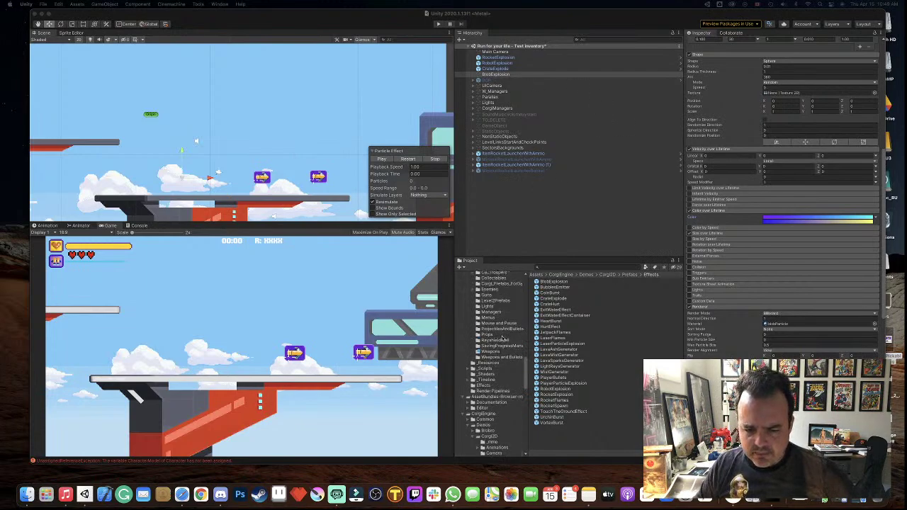
pyautogui.scroll(3, 502, 338)
pyautogui.scroll(2, 503, 338)
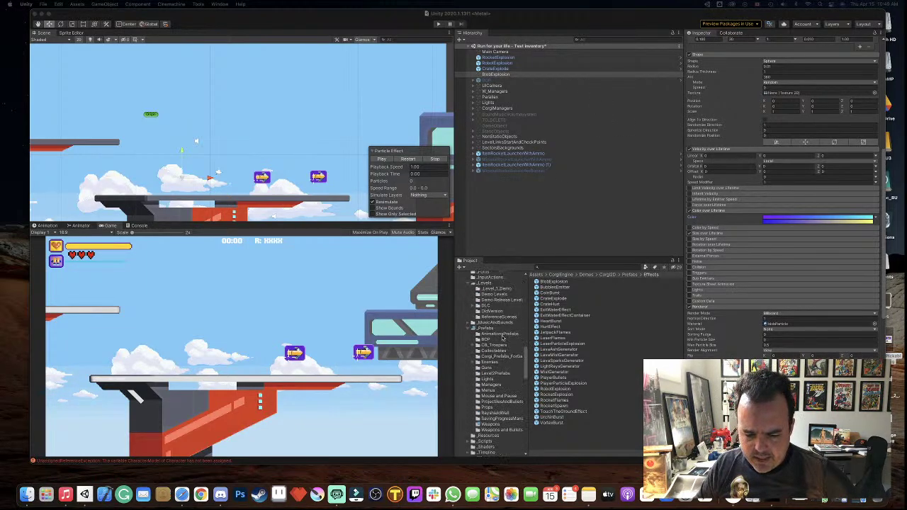
pyautogui.click(486, 328)
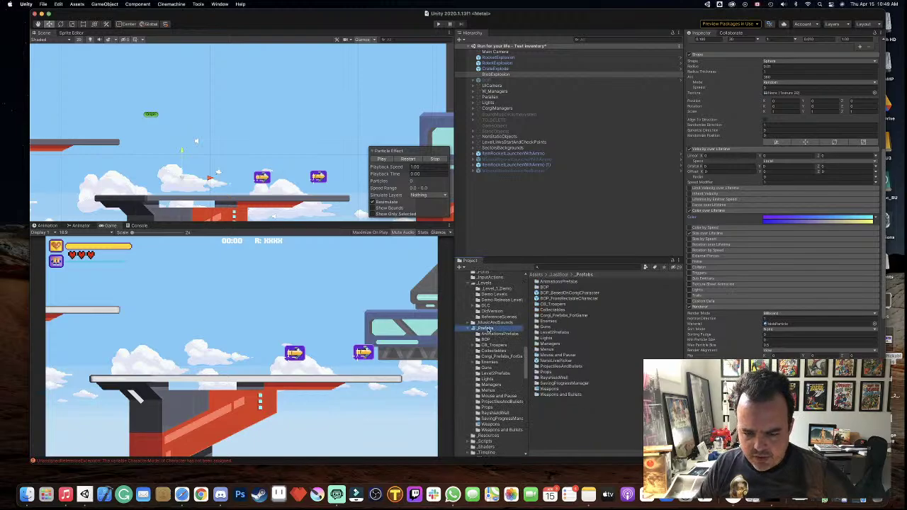
pyautogui.rightClick(549, 420)
pyautogui.click(536, 421)
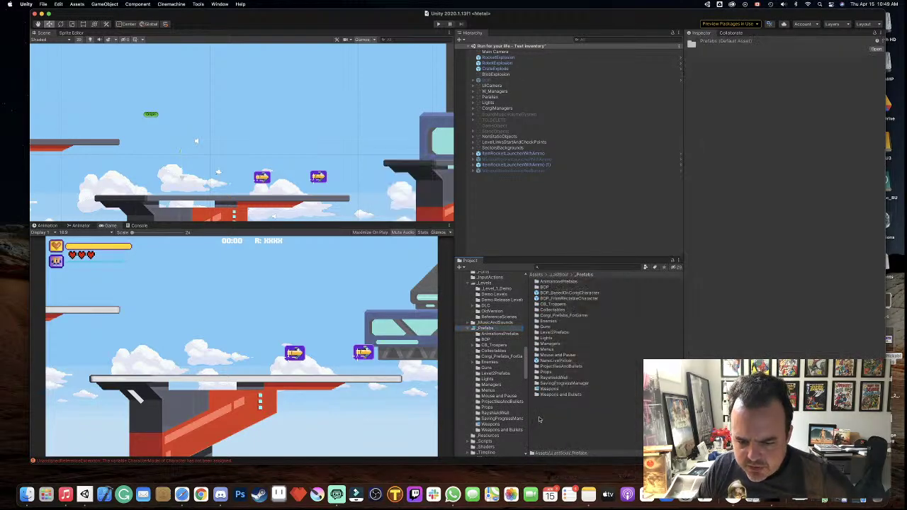
pyautogui.rightClick(539, 418)
pyautogui.moveTo(588, 273)
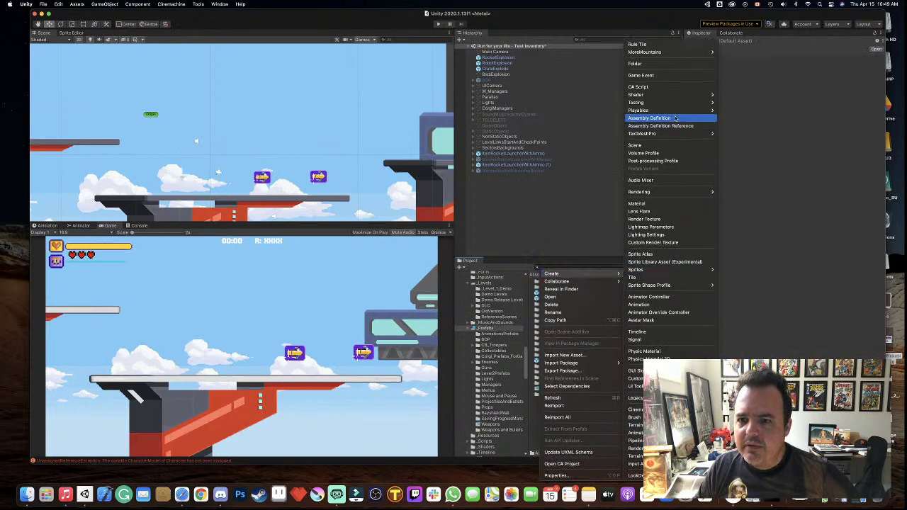
pyautogui.click(637, 65)
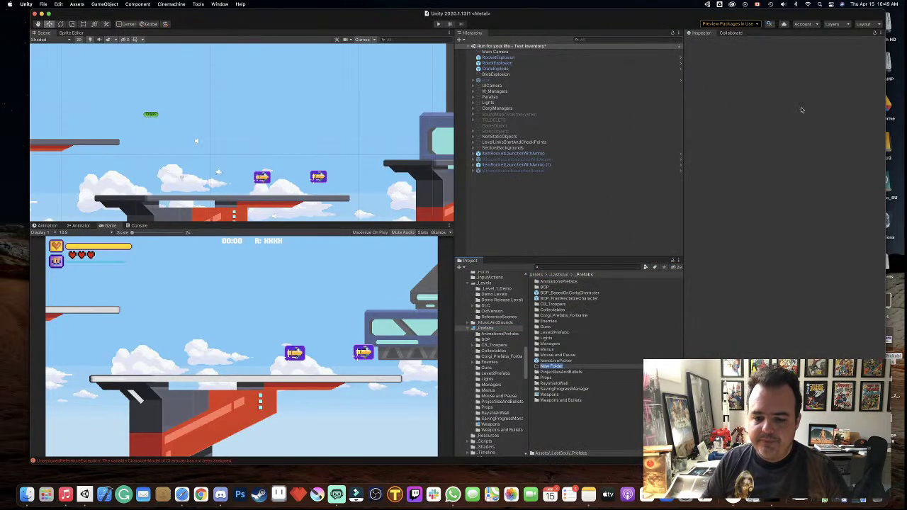
pyautogui.write('Pi')
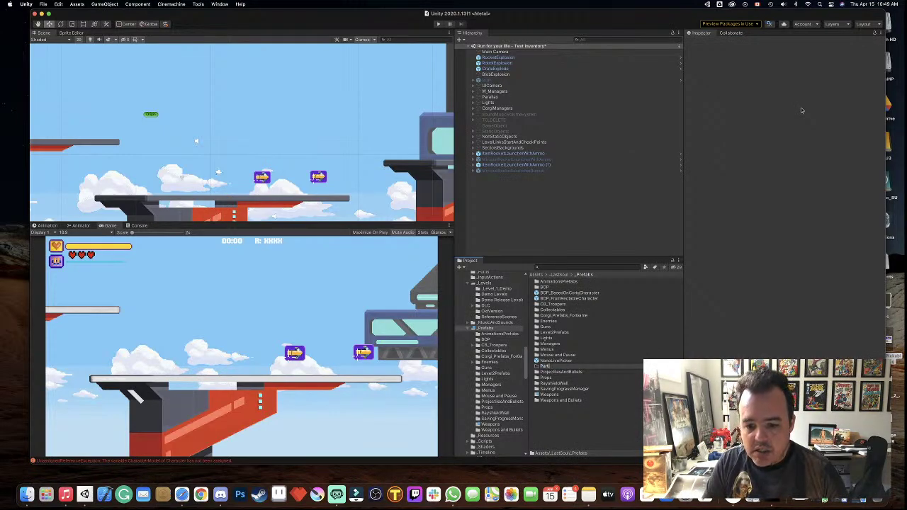
pyautogui.write('es')
pyautogui.press('Return')
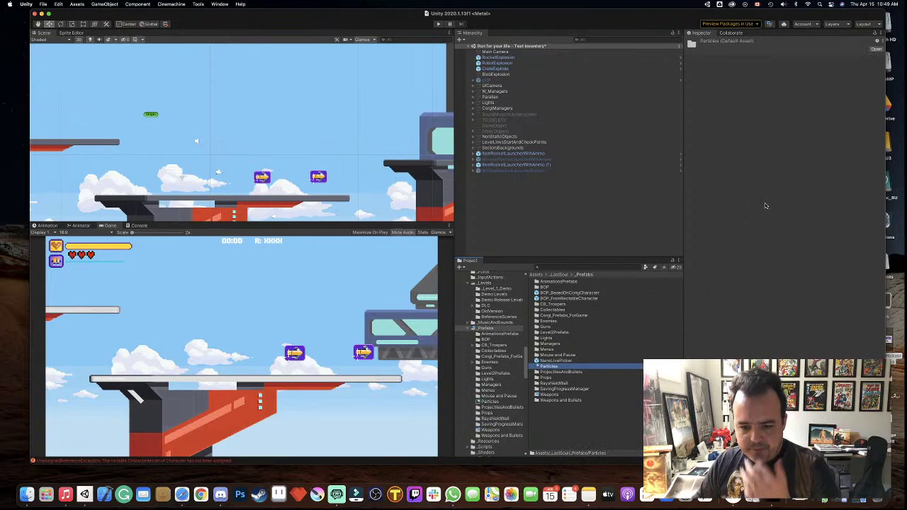
# - Drag BlobExplosion into Particles as a prefab, then delete RocketExplosion through BlobExplosion from the Hierarchy
pyautogui.doubleClick(555, 367)
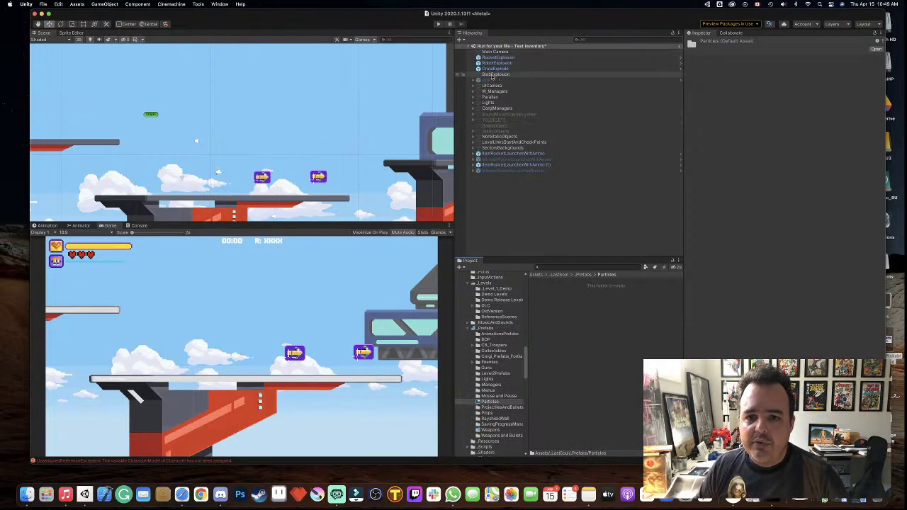
pyautogui.moveTo(591, 327); pyautogui.dragTo(589, 328)
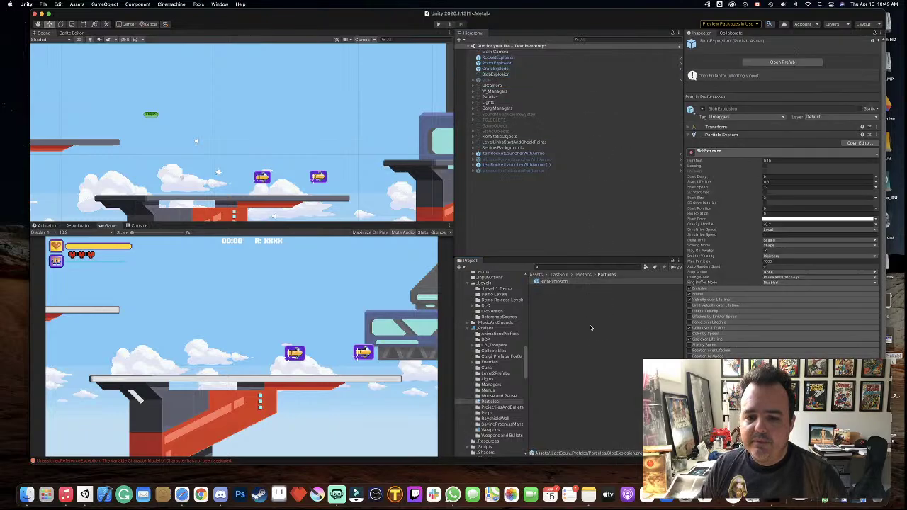
pyautogui.click(514, 74)
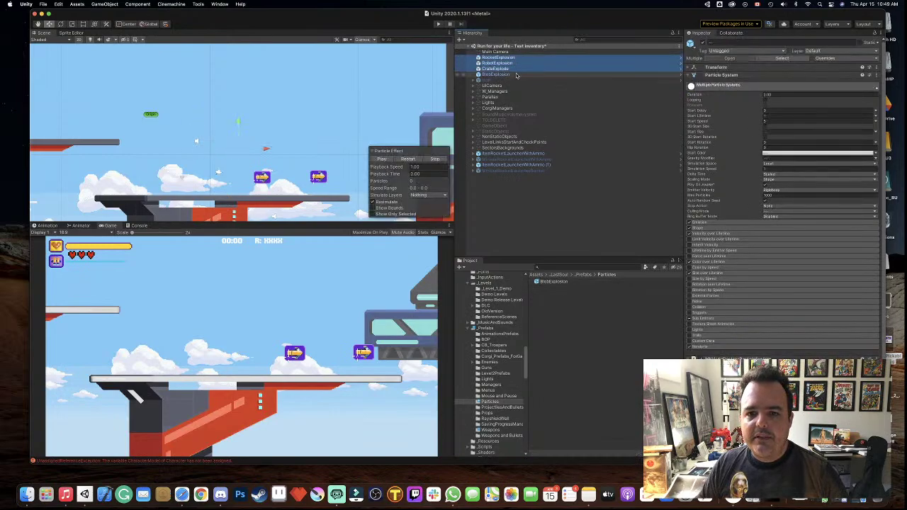
pyautogui.keyDown('shift'); pyautogui.click(519, 56); pyautogui.keyUp('shift')
pyautogui.press('super+BackSpace')
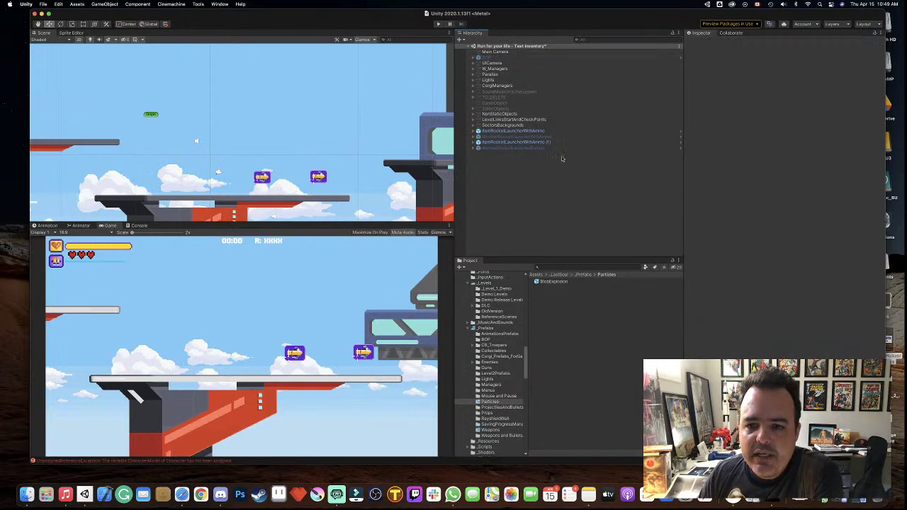
# - Open the MinimalRocketLauncherRocket prefab given by the rocket launcher pickup
pyautogui.click(531, 142)
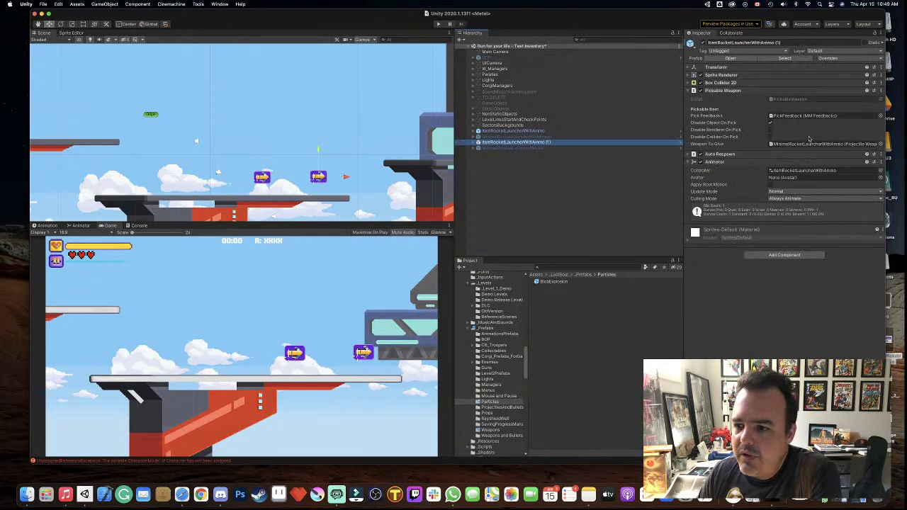
pyautogui.click(801, 145)
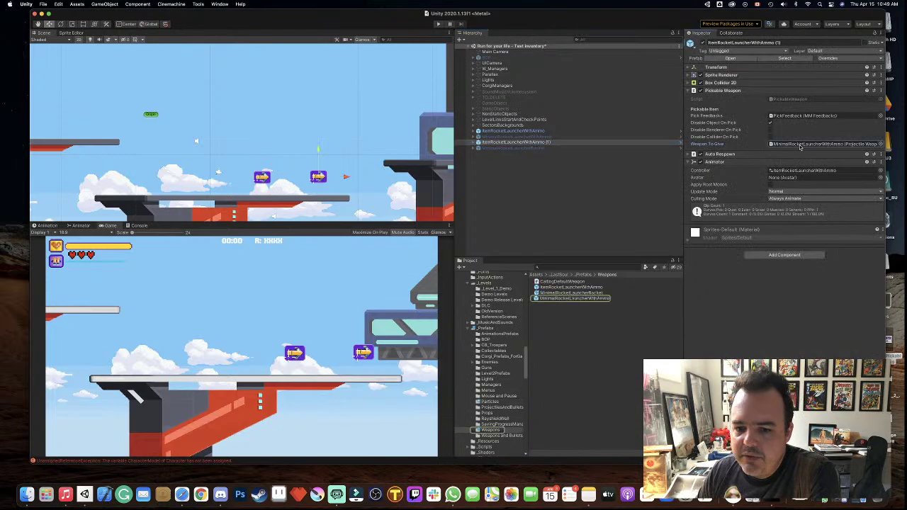
pyautogui.click(578, 294)
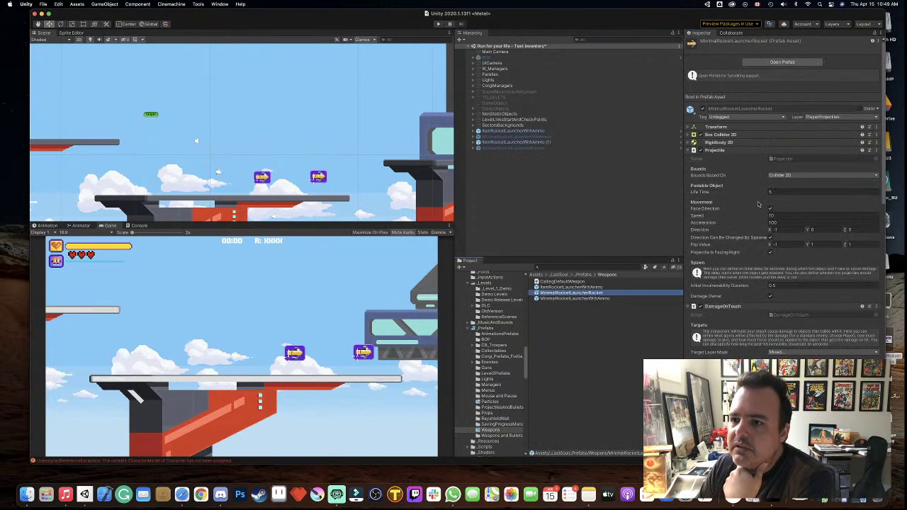
pyautogui.click(782, 62)
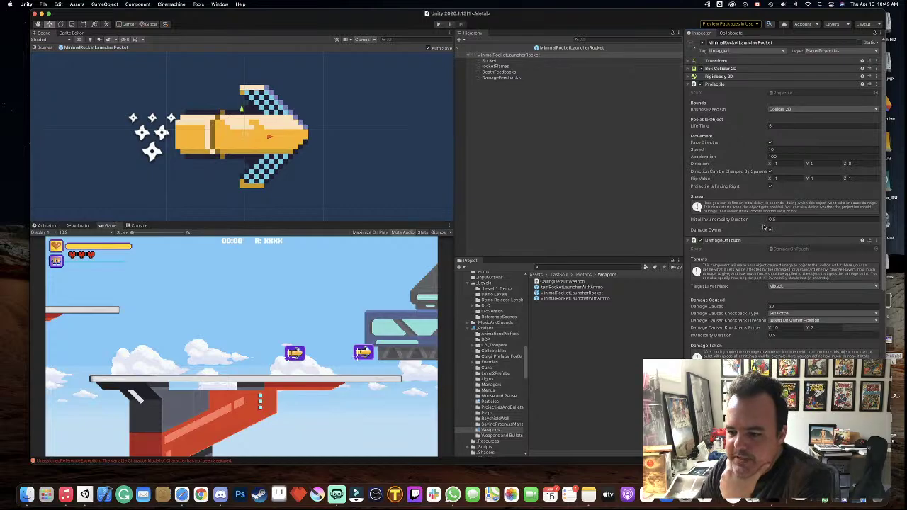
# - Set DeathFeedbacks' Particles Prefab to BlobExplosion and return to the level
pyautogui.scroll(-5, 709, 164)
pyautogui.click(500, 72)
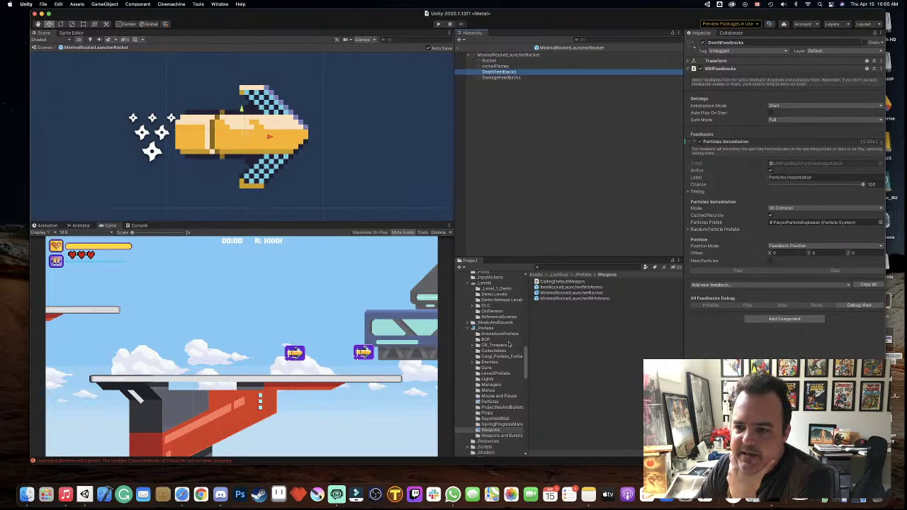
pyautogui.click(490, 402)
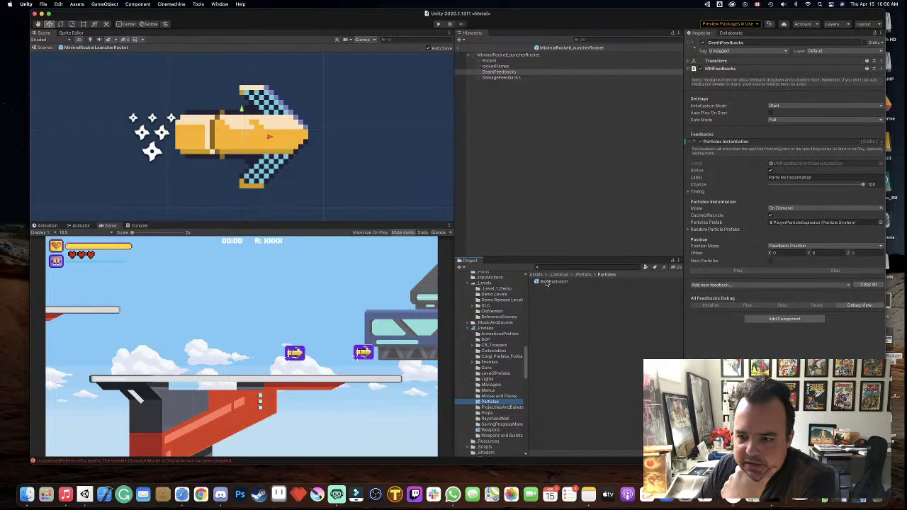
pyautogui.moveTo(547, 282); pyautogui.dragTo(800, 223)
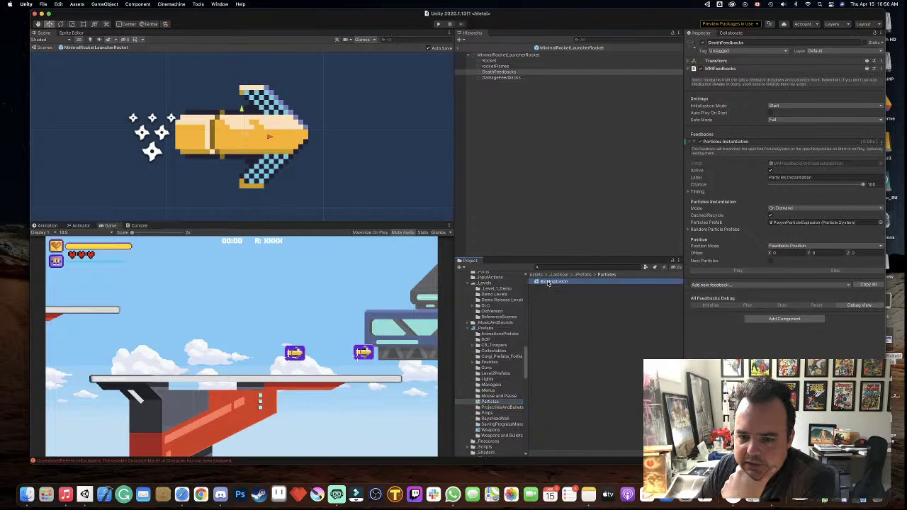
pyautogui.click(458, 48)
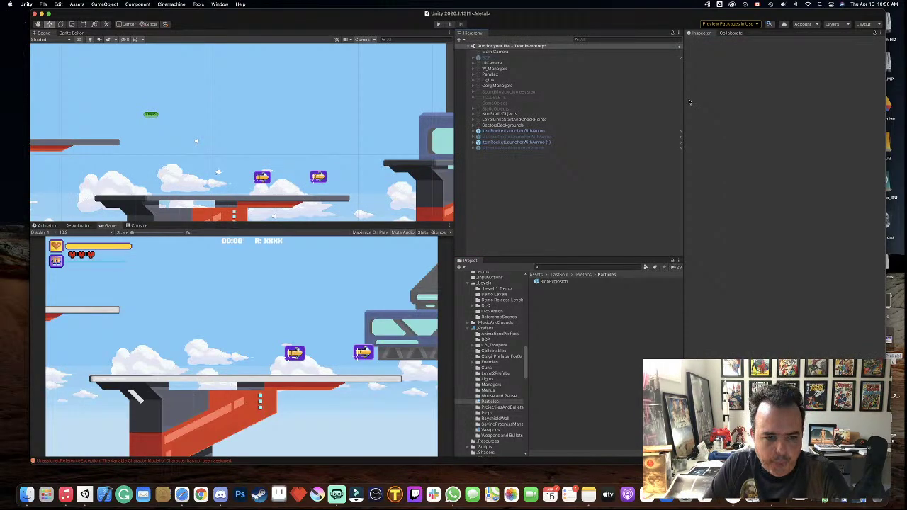
pyautogui.click(439, 25)
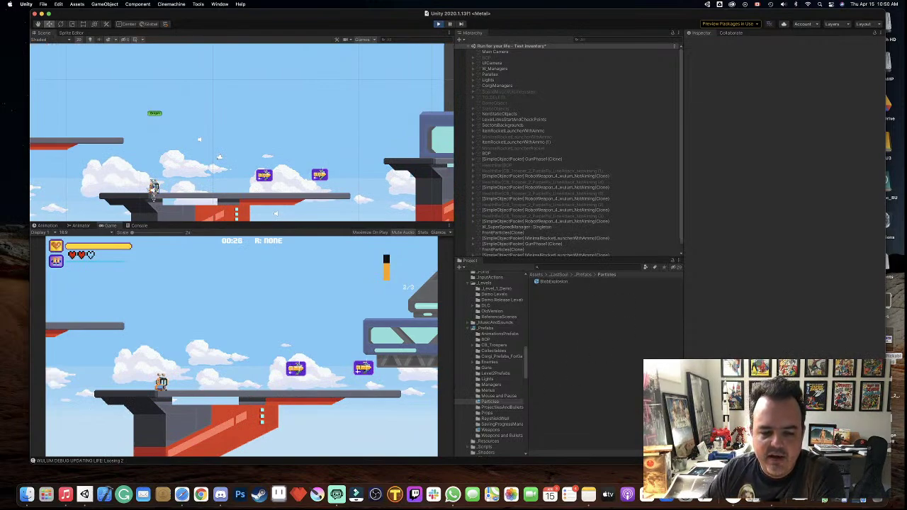
pyautogui.click(438, 24)
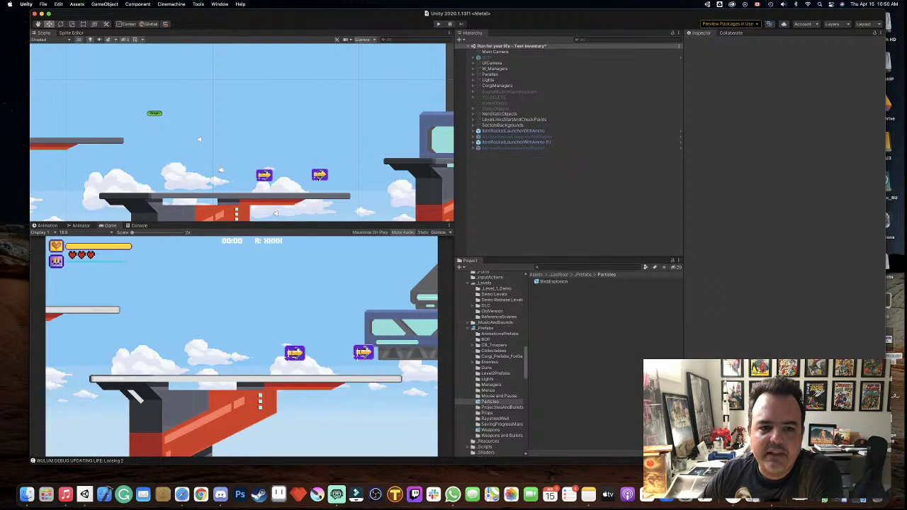
# - Move the ItemRocketLauncherWithAmmo pickup onto the platform ledge
pyautogui.click(319, 176)
pyautogui.scroll(-5, 330, 173)
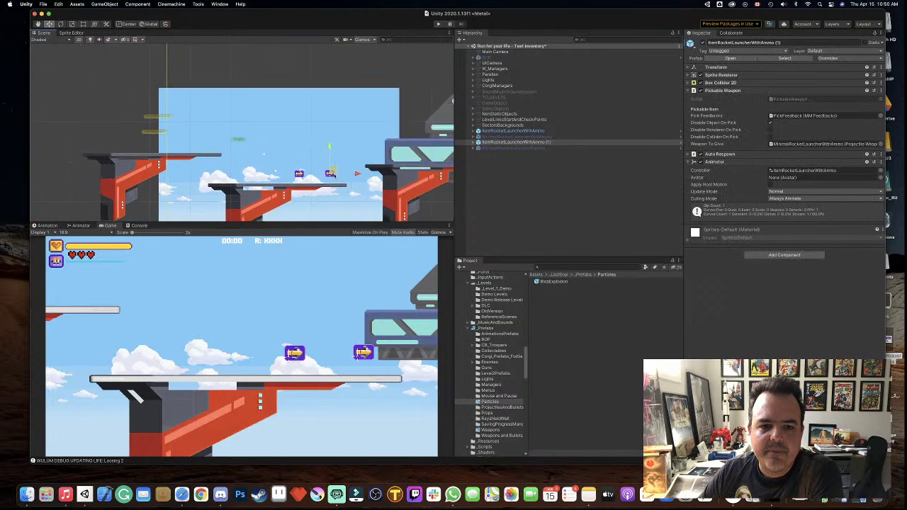
pyautogui.moveTo(330, 173); pyautogui.dragTo(398, 151)
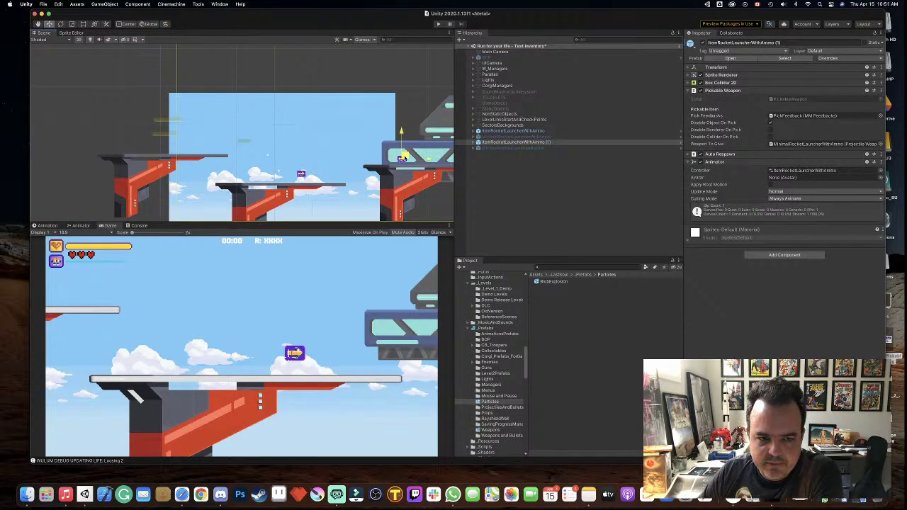
pyautogui.moveTo(406, 154); pyautogui.dragTo(326, 173)
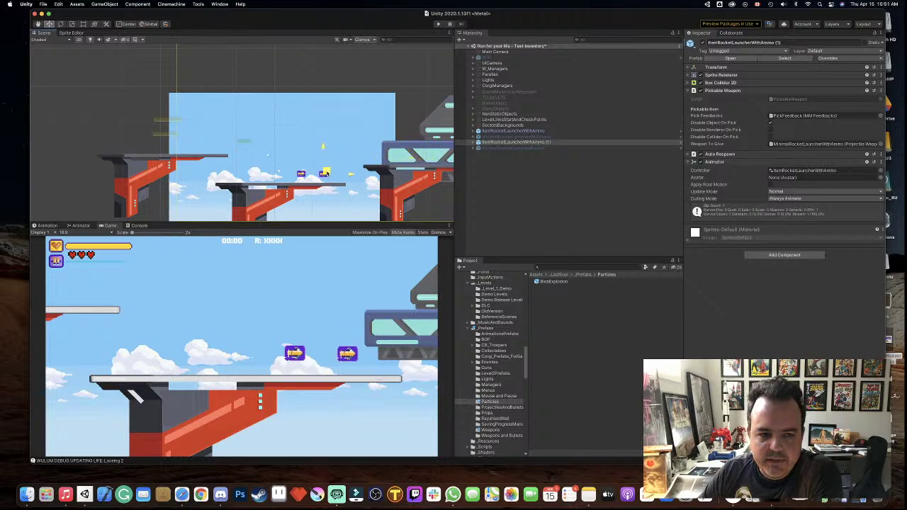
pyautogui.press('super+z')
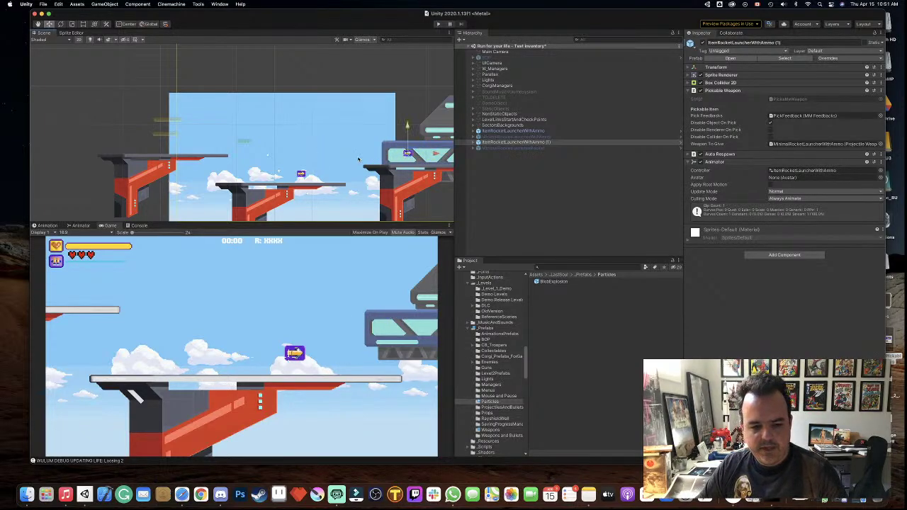
pyautogui.press('super+shift+z')
# - Duplicate the pickup twice with Cmd+D, placing the copies on the blue structure
pyautogui.press('super+d')
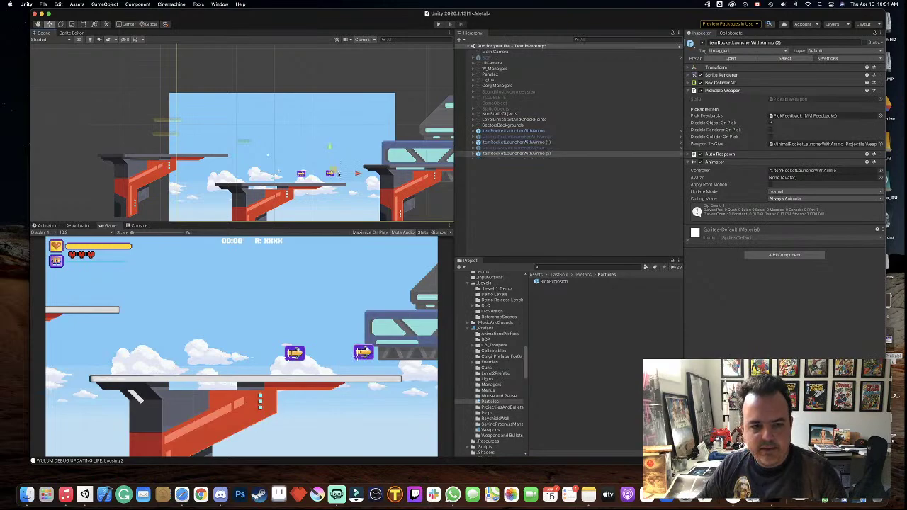
pyautogui.moveTo(331, 172); pyautogui.dragTo(401, 157)
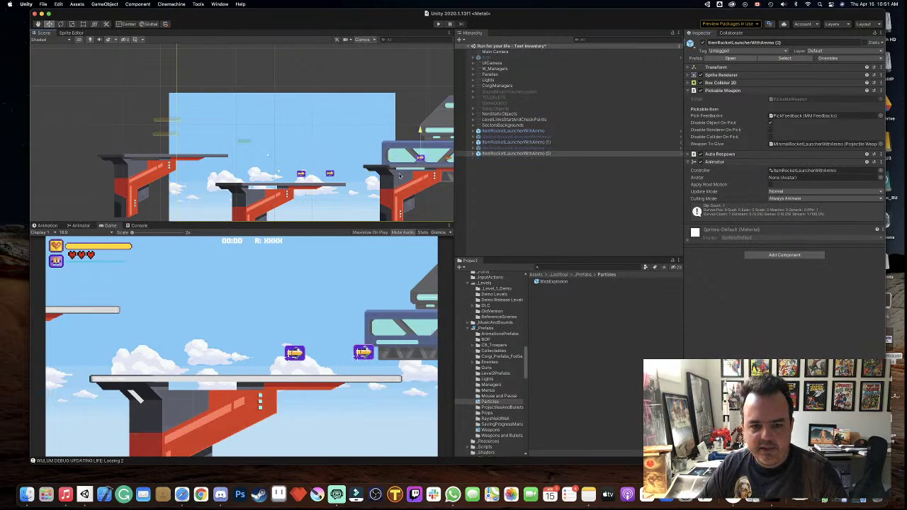
pyautogui.moveTo(399, 176); pyautogui.dragTo(212, 165, button='middle')
pyautogui.scroll(-1, 212, 164)
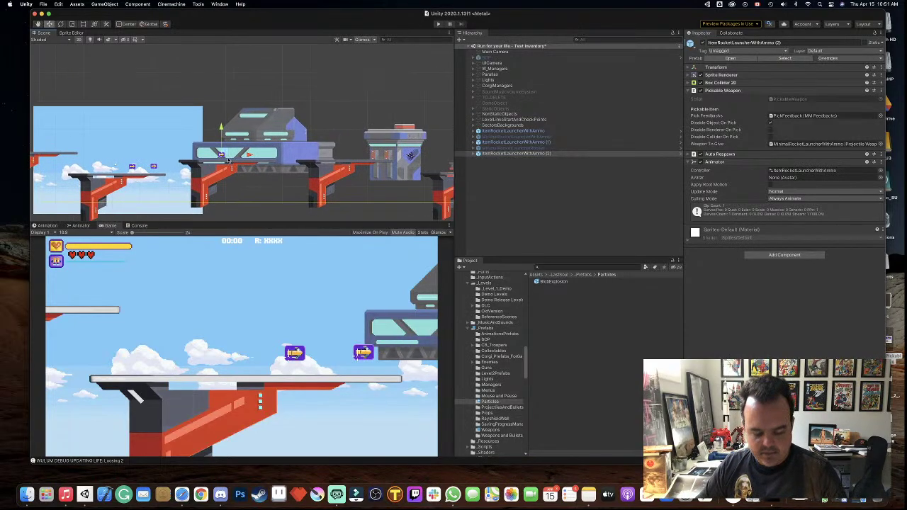
pyautogui.press('super+d')
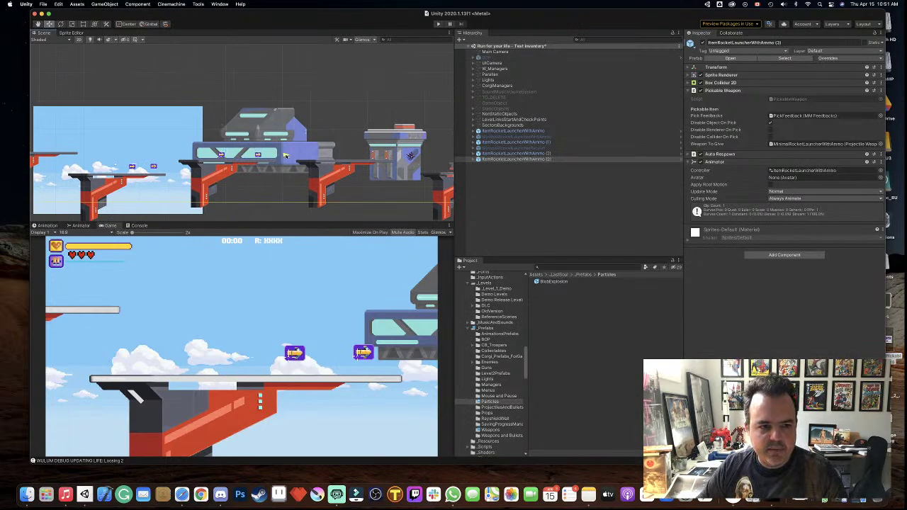
pyautogui.scroll(3, 257, 168)
pyautogui.scroll(3, 257, 174)
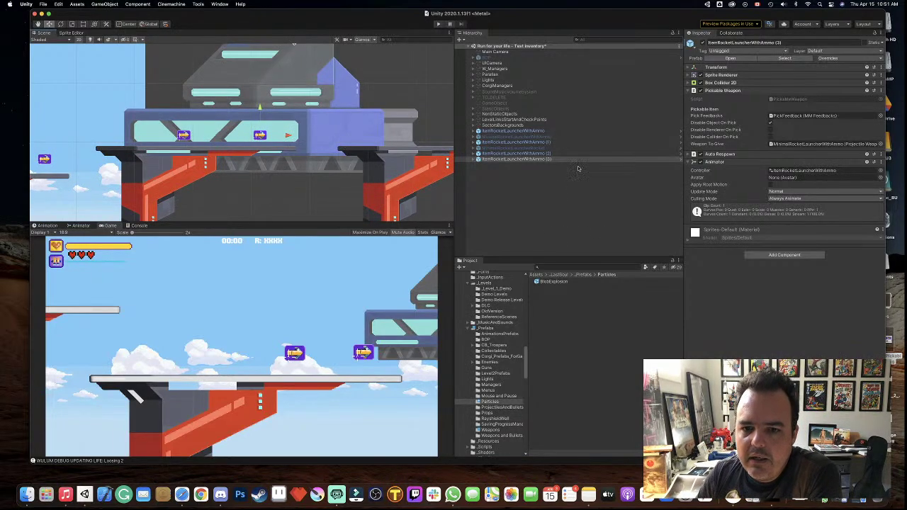
# - Open the MinimalRocketLauncherRocket prefab and select its Rocket sprite
pyautogui.click(822, 144)
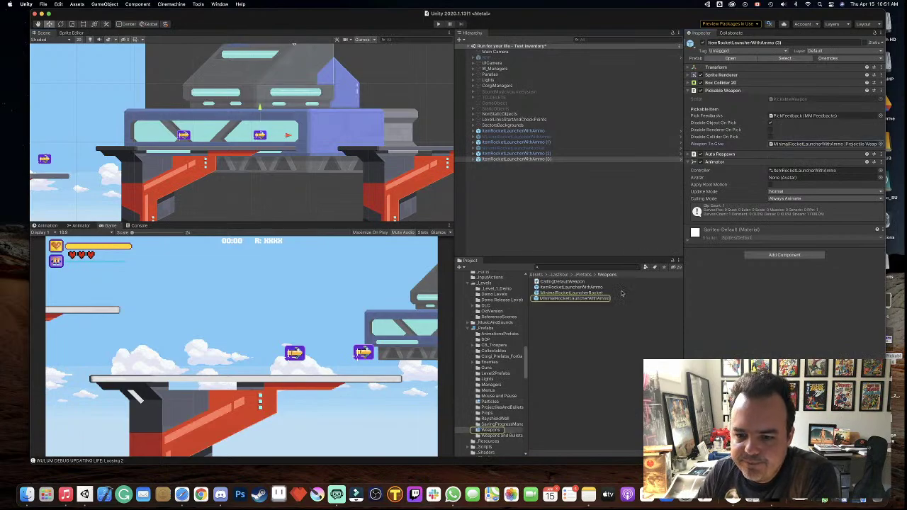
pyautogui.click(623, 293)
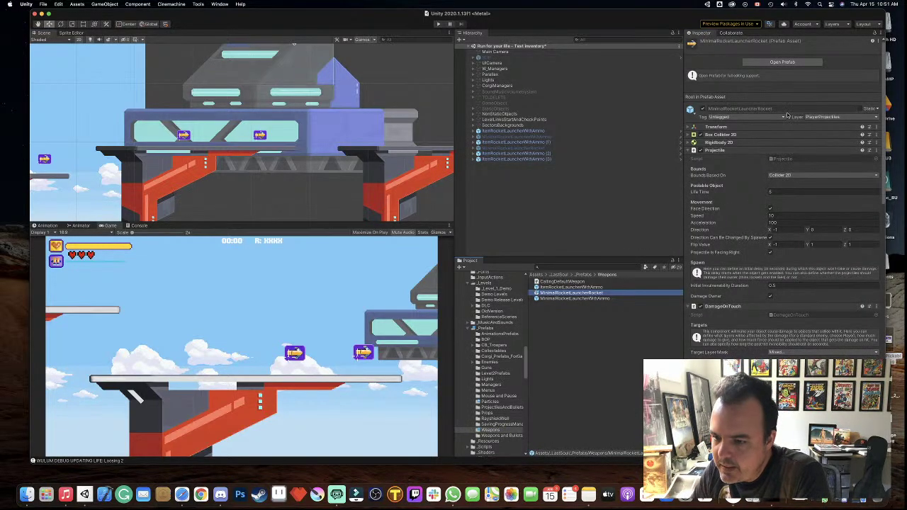
pyautogui.click(782, 62)
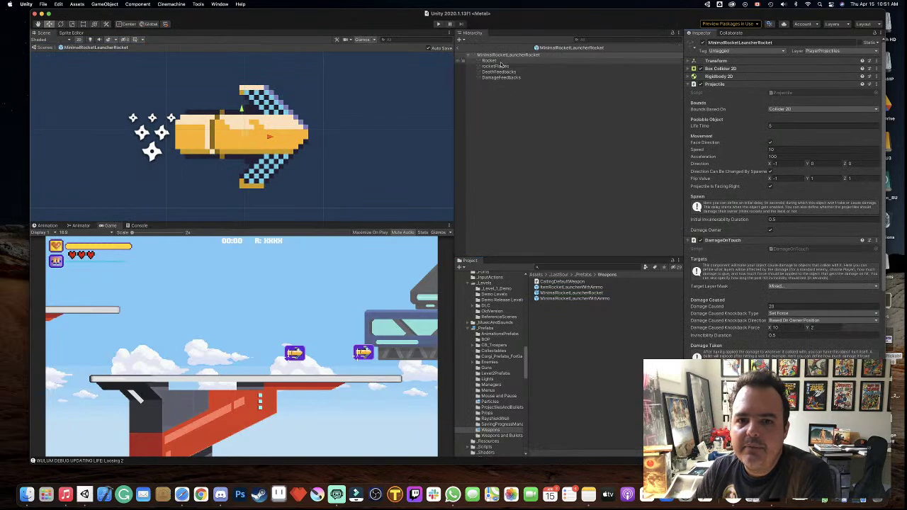
pyautogui.click(489, 61)
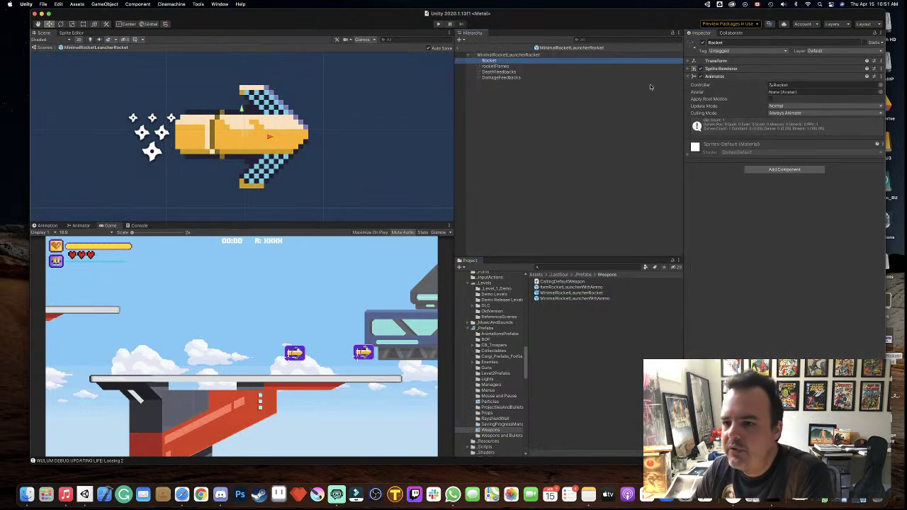
# - Set the Sprite Renderer to sorting layer Player, Order in Layer 10, then enter Play mode
pyautogui.click(693, 68)
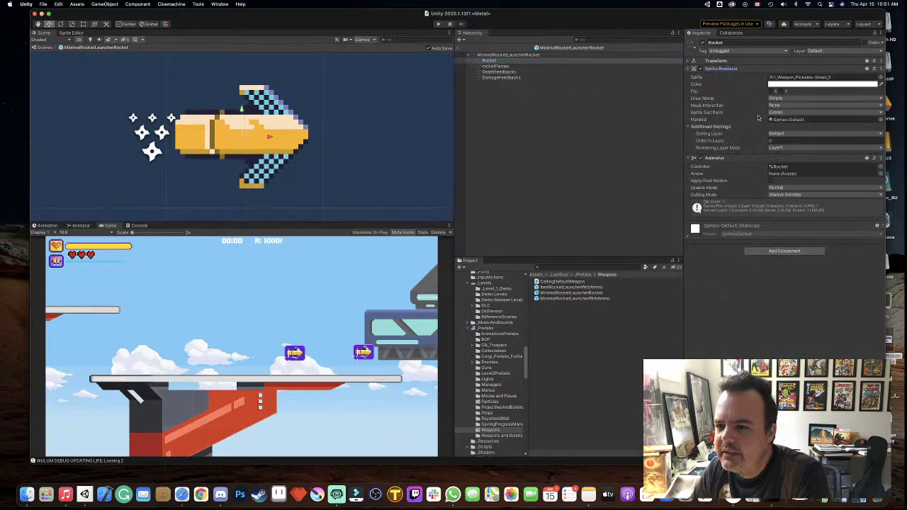
pyautogui.click(785, 133)
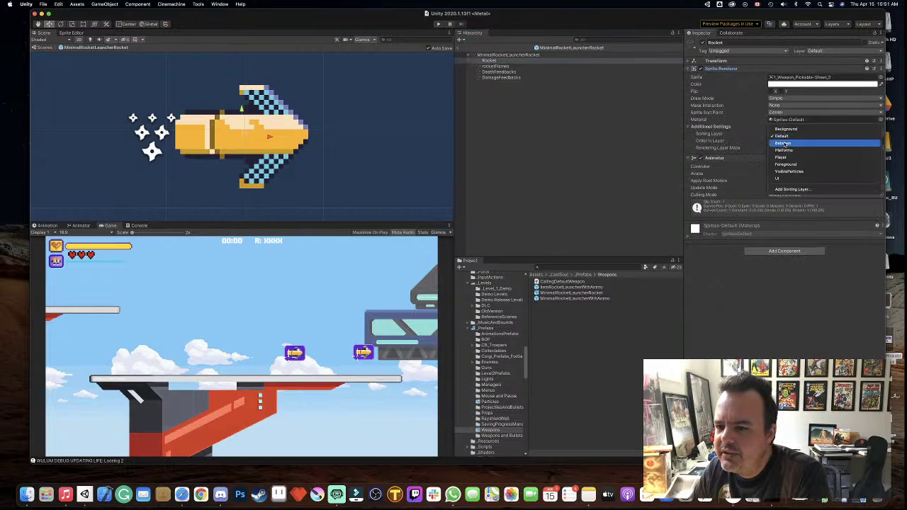
pyautogui.click(786, 158)
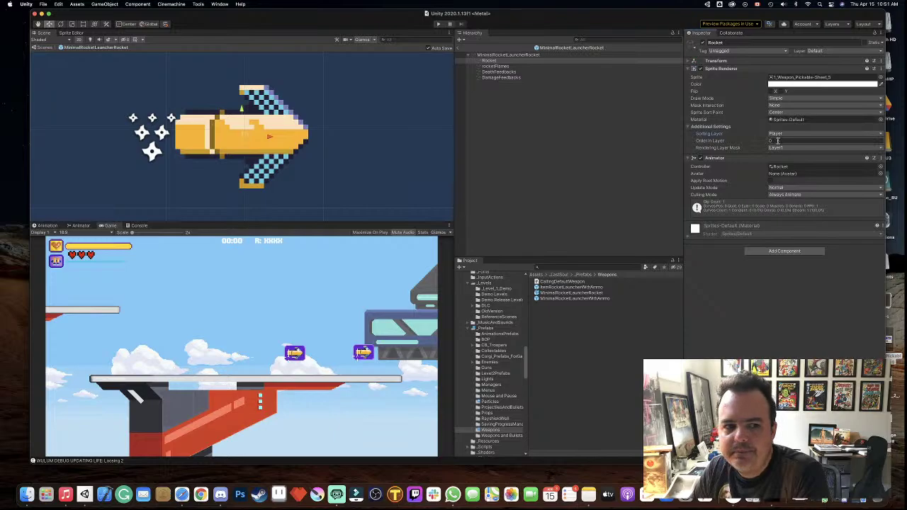
pyautogui.click(777, 141)
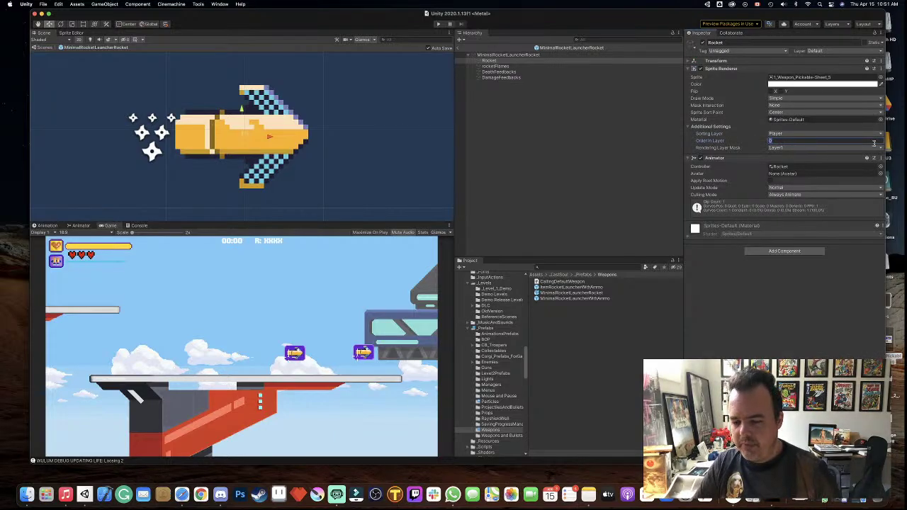
pyautogui.write('10')
pyautogui.press('Return')
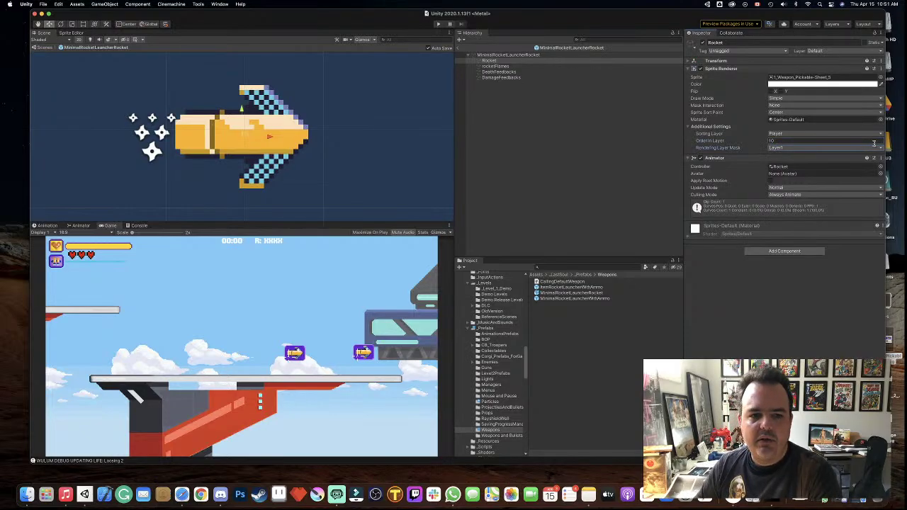
pyautogui.click(438, 24)
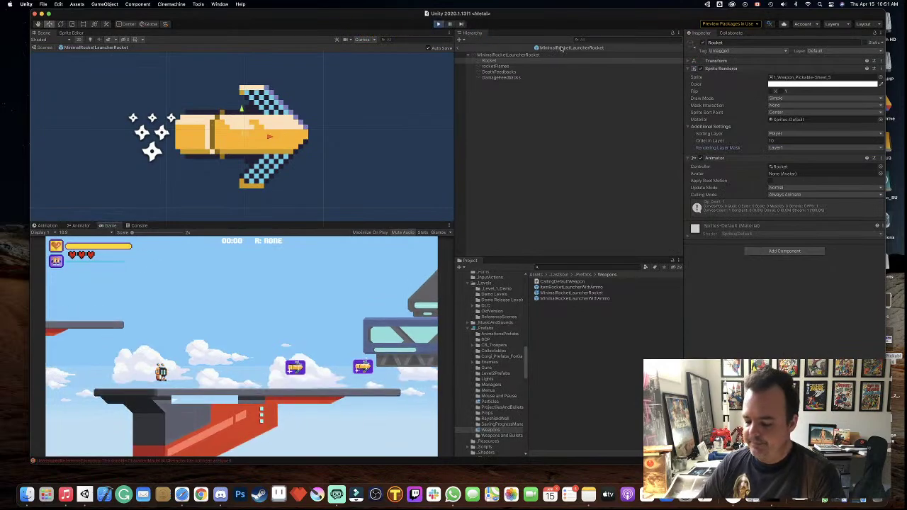
# - Run and jump the character right across the platforms toward the purple enemy, then stop Play mode
pyautogui.press('Right')
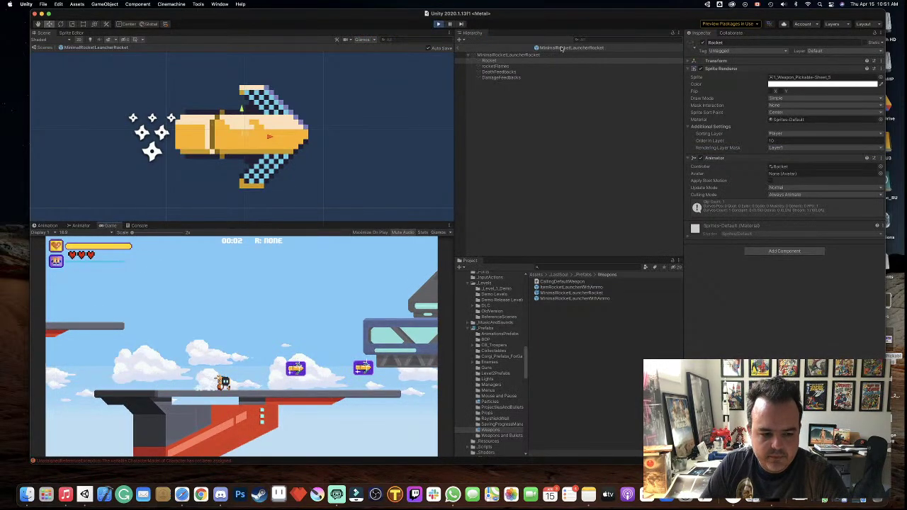
pyautogui.press('space')
pyautogui.press('Right')
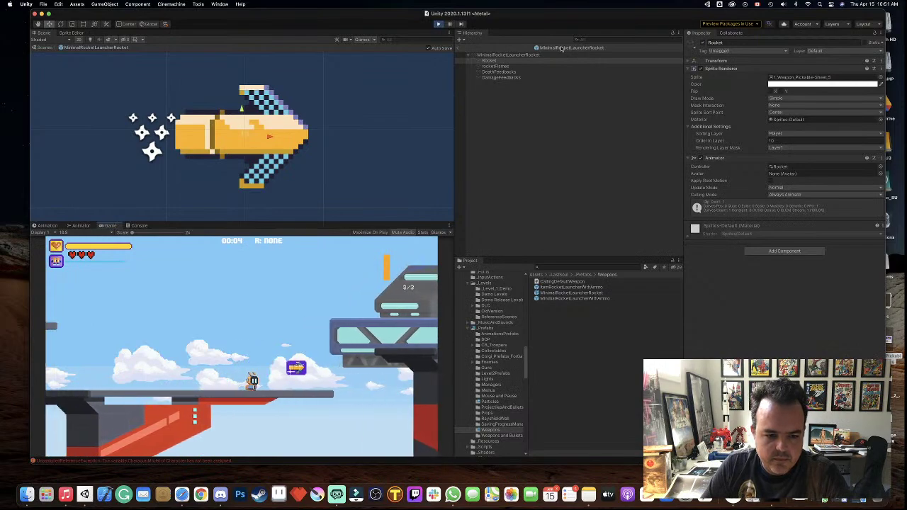
pyautogui.press('space')
pyautogui.press('Right')
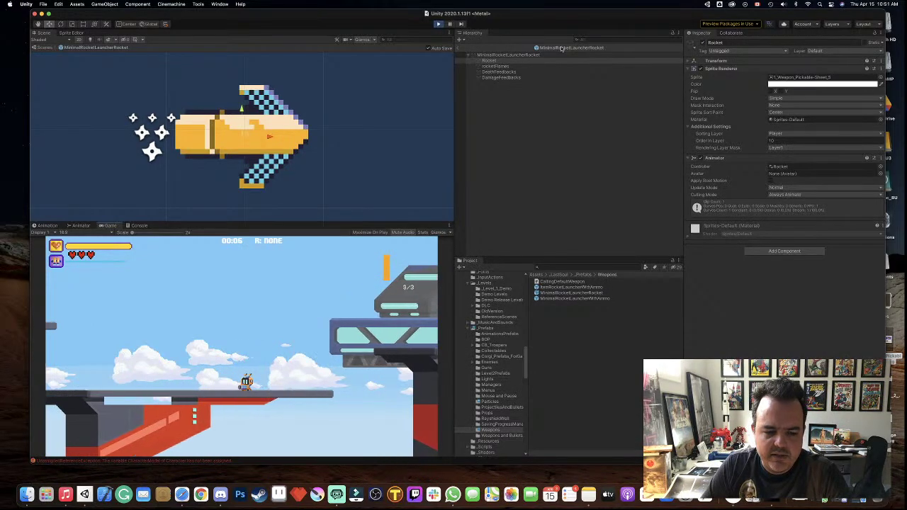
pyautogui.press('space')
pyautogui.press('Right')
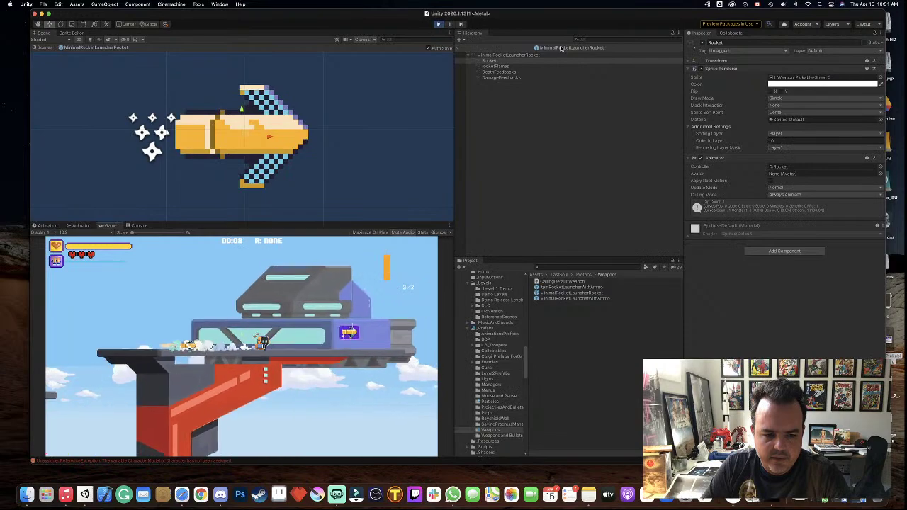
pyautogui.press('Right')
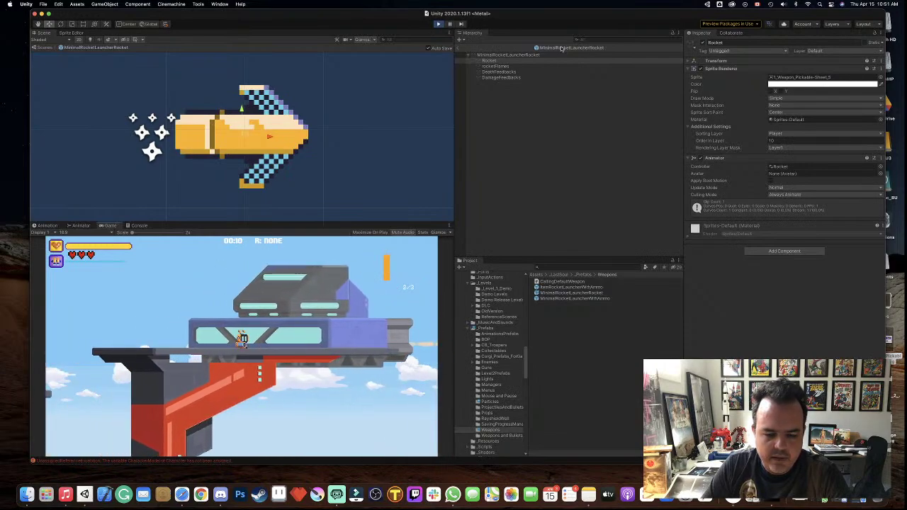
pyautogui.press('space')
pyautogui.press('Right')
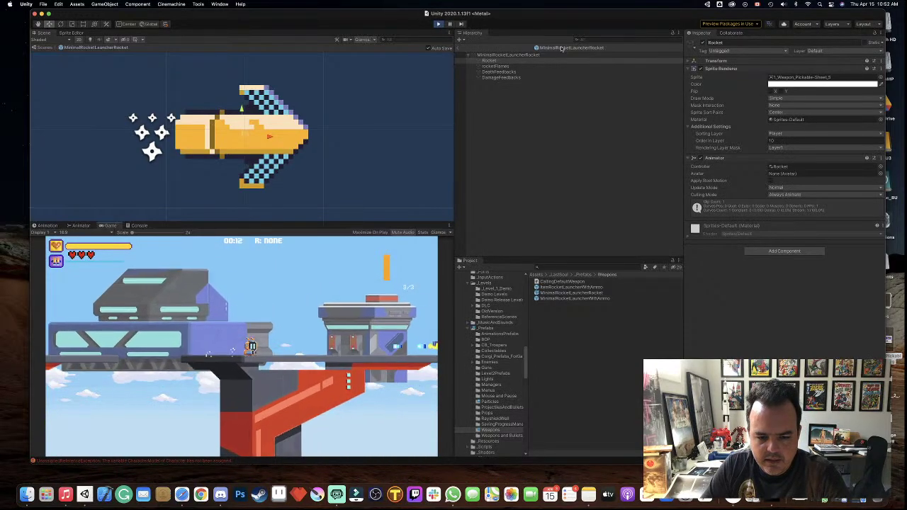
pyautogui.press('Right')
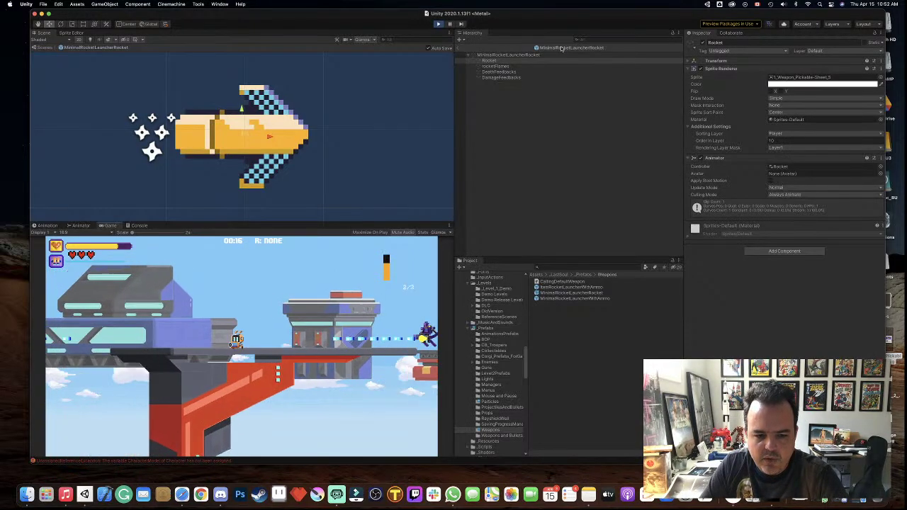
pyautogui.press('space')
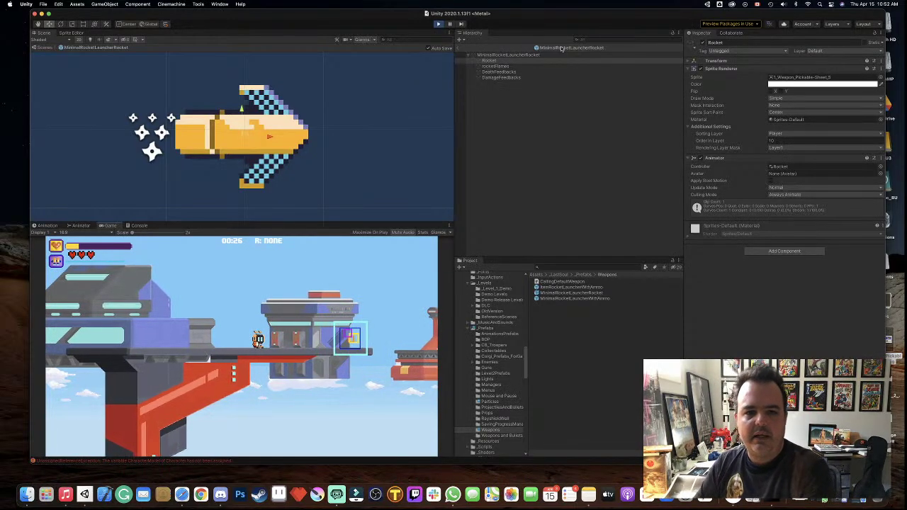
pyautogui.click(439, 25)
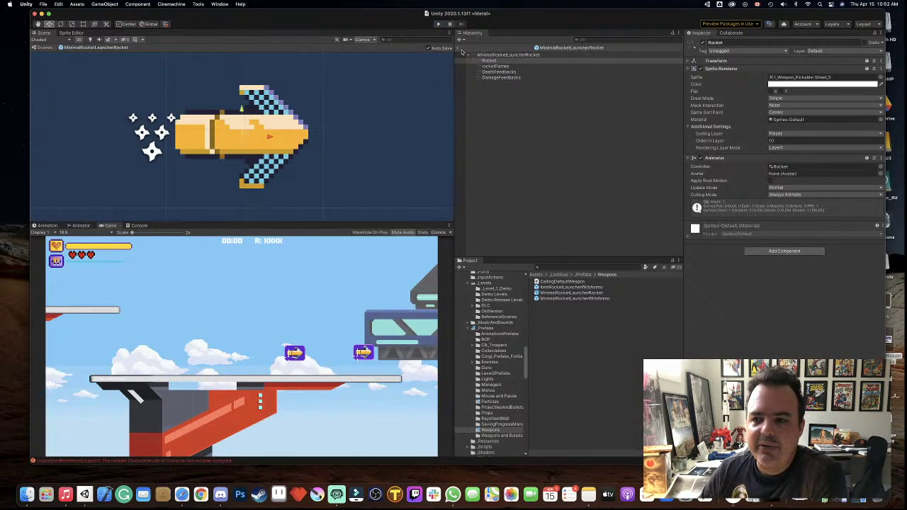
# - Select the rocket prefab root and review its DamageOnTouch Target LayerMask list without changing it
pyautogui.click(523, 55)
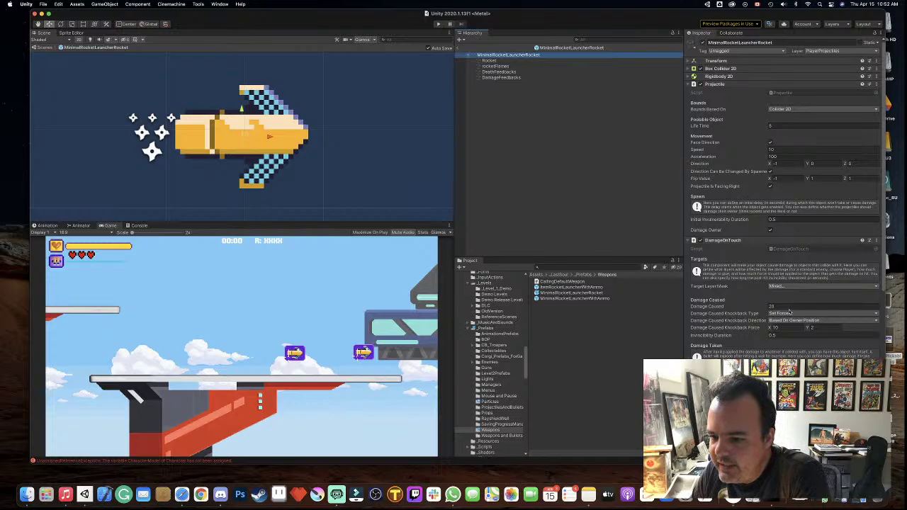
pyautogui.click(778, 287)
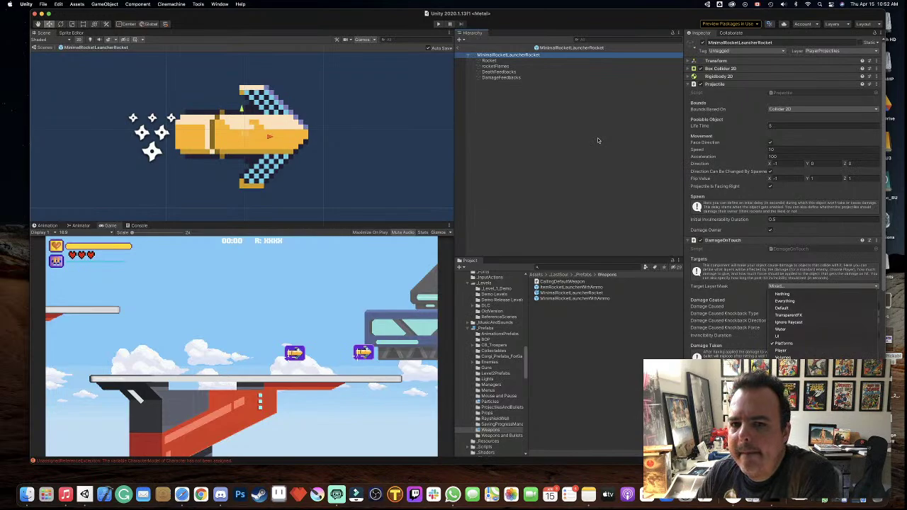
pyautogui.click(537, 20)
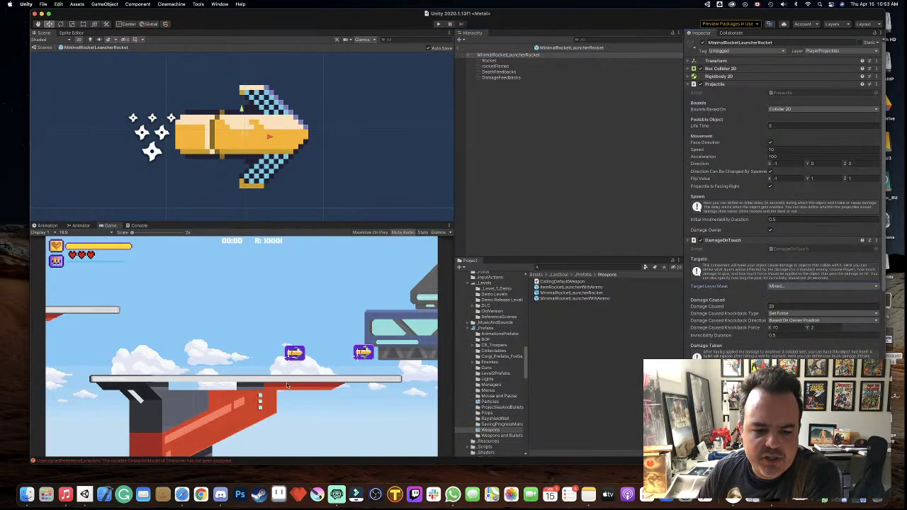
# - Exit Prefab mode, select the purple flying trooper in the Scene, and open its prefab
pyautogui.click(459, 47)
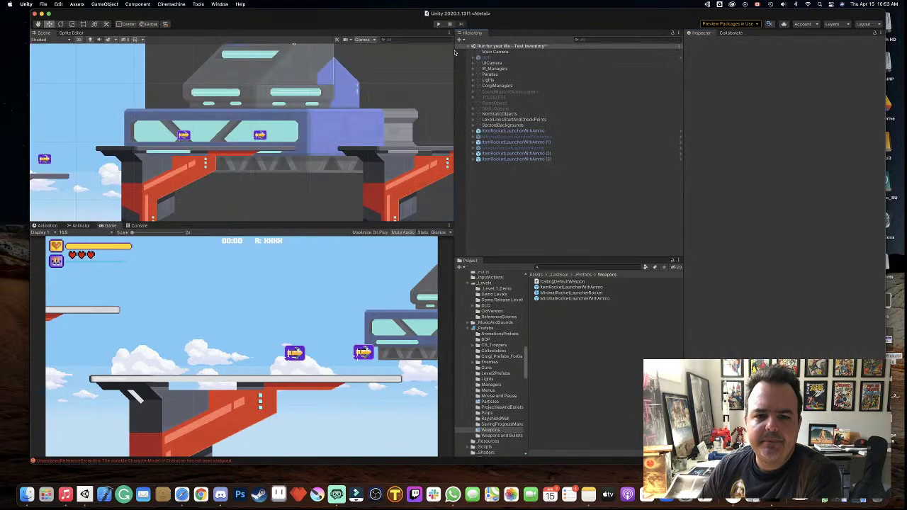
pyautogui.scroll(-3, 350, 114)
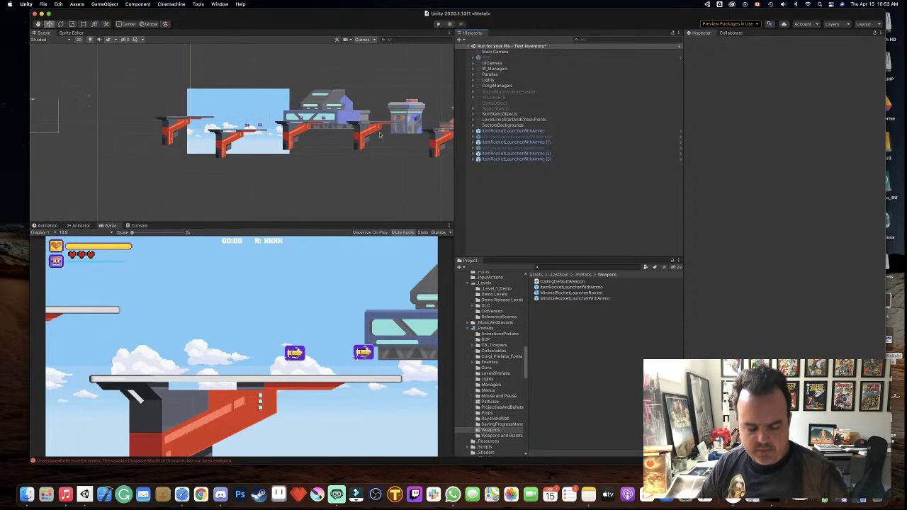
pyautogui.scroll(5, 350, 117)
pyautogui.scroll(3, 352, 125)
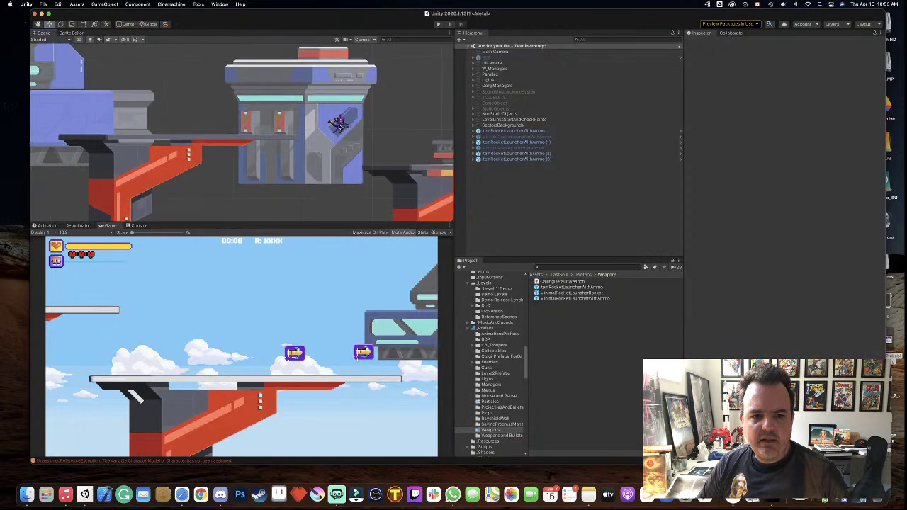
pyautogui.click(339, 125)
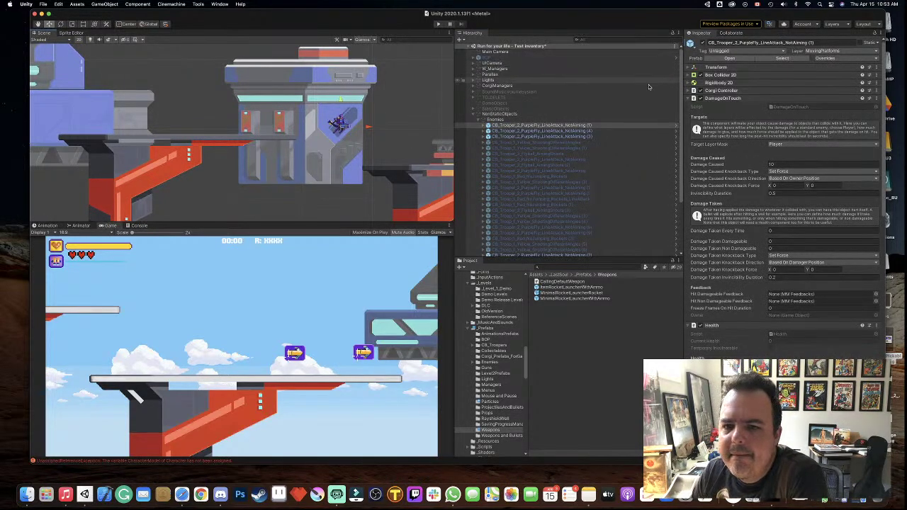
pyautogui.click(677, 126)
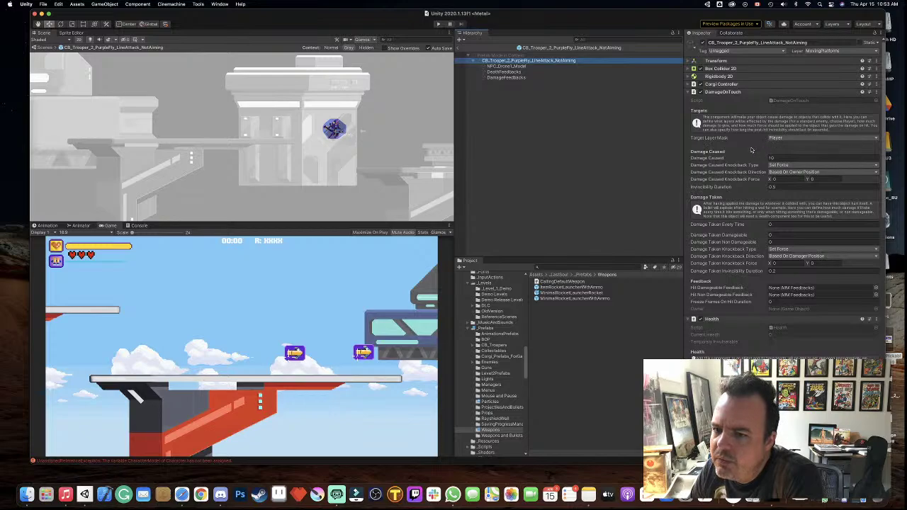
# - Collapse the trooper prefab's DamageOnTouch, Health and Character Handle Weapon component foldouts
pyautogui.scroll(-1, 752, 150)
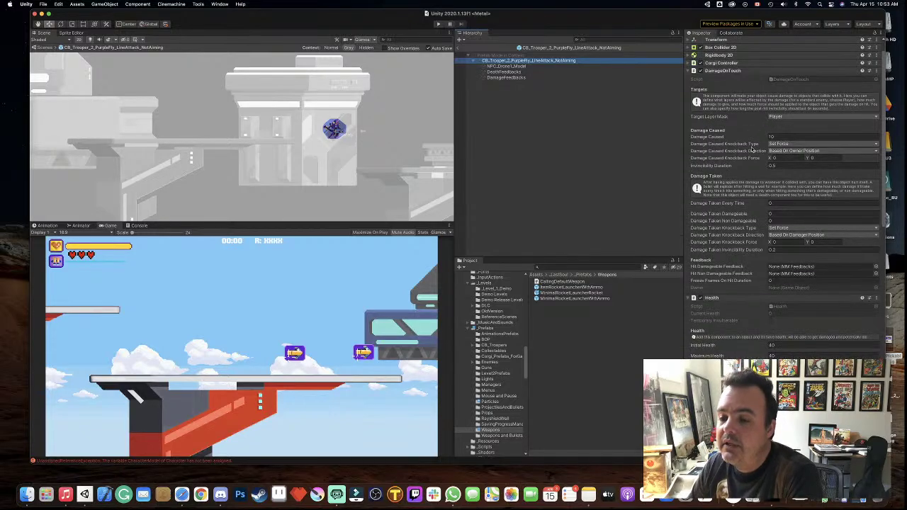
pyautogui.scroll(1, 753, 152)
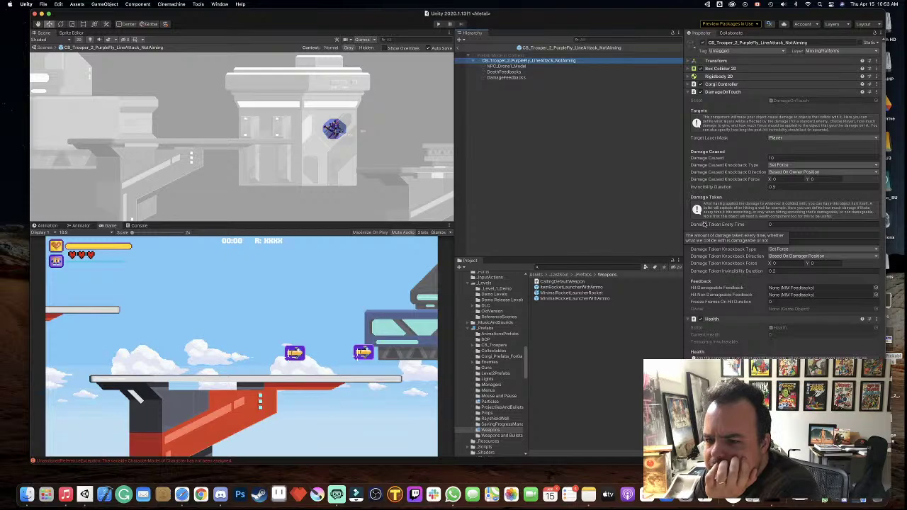
pyautogui.click(688, 93)
pyautogui.click(689, 93)
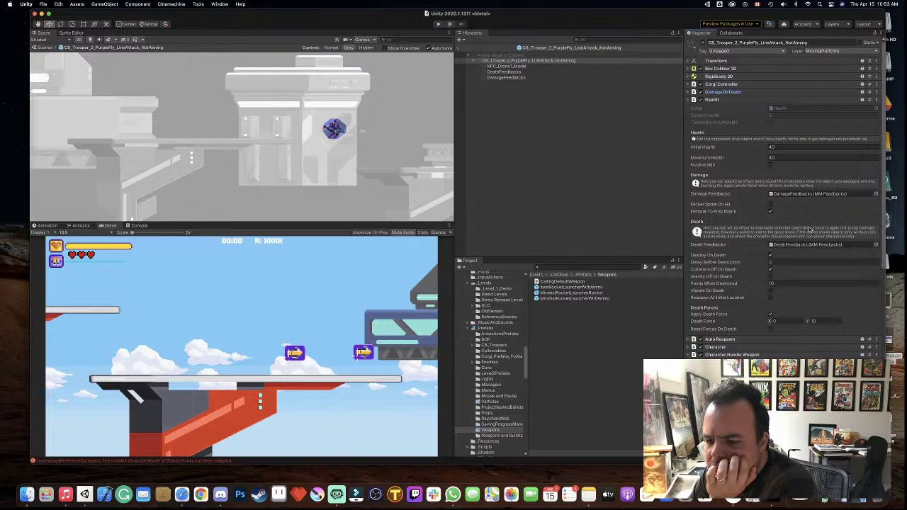
pyautogui.click(689, 100)
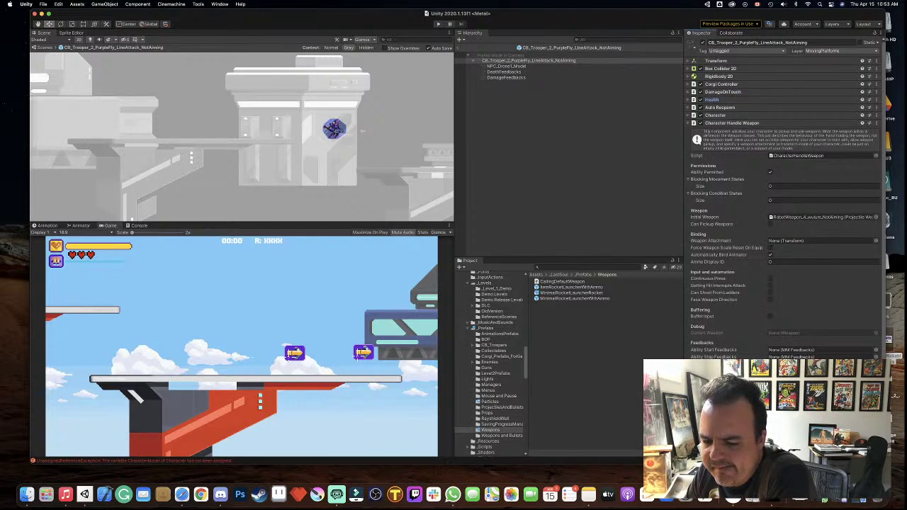
pyautogui.scroll(-6, 709, 349)
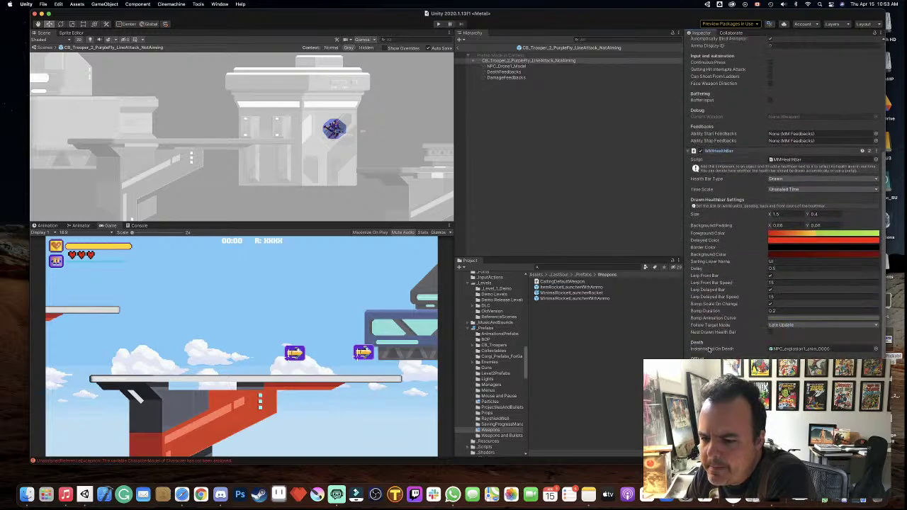
pyautogui.scroll(6, 709, 349)
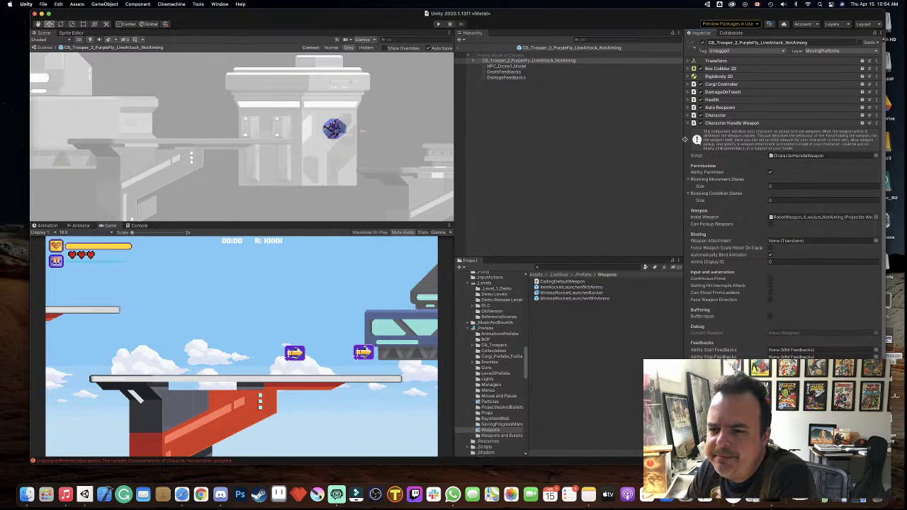
pyautogui.click(686, 123)
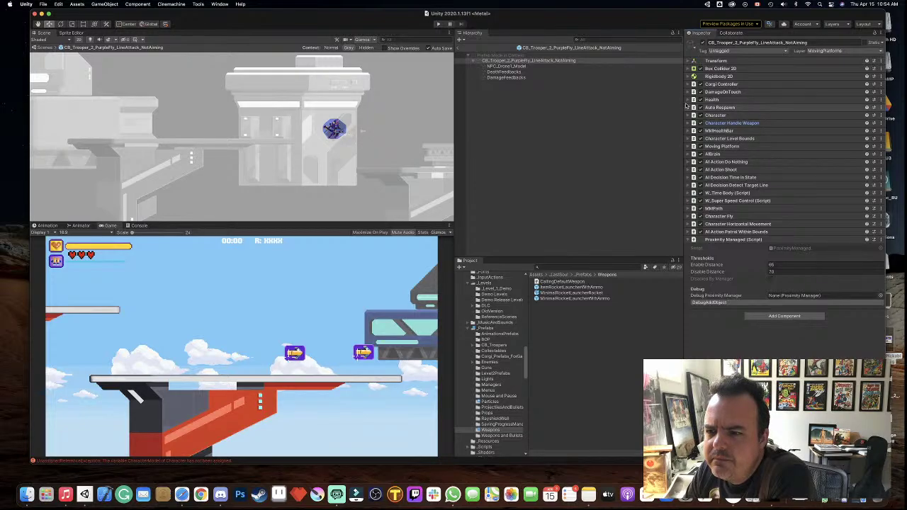
pyautogui.click(821, 52)
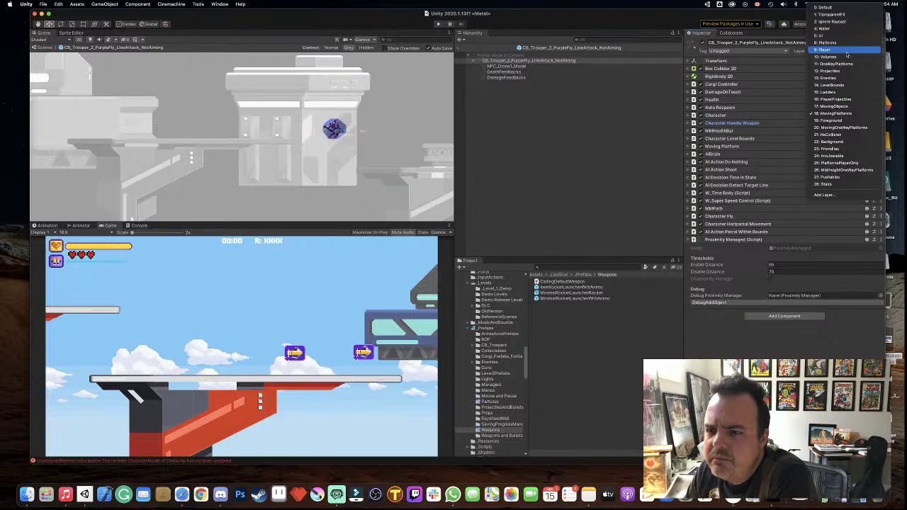
pyautogui.click(732, 53)
pyautogui.click(735, 53)
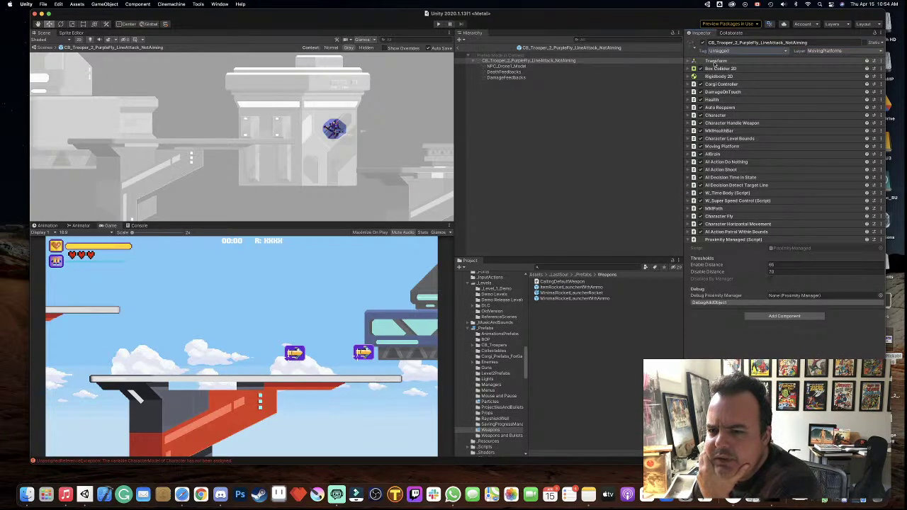
# - Expand and collapse the Rigidbody 2D, Box Collider 2D and DamageOnTouch settings to review them
pyautogui.click(688, 77)
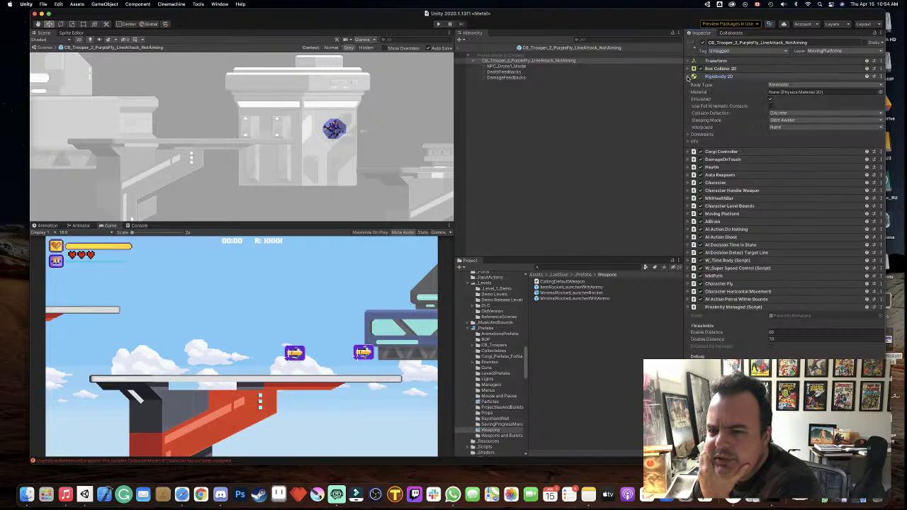
pyautogui.click(688, 77)
pyautogui.click(689, 68)
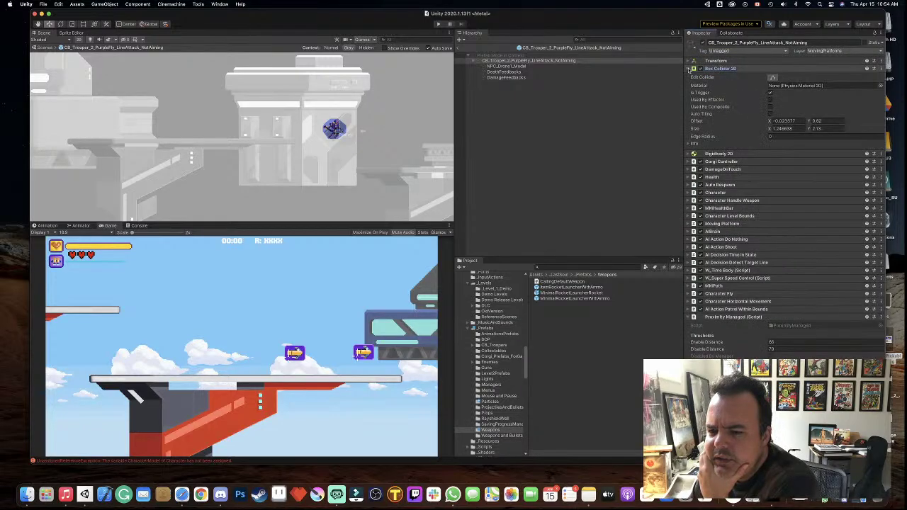
pyautogui.click(689, 69)
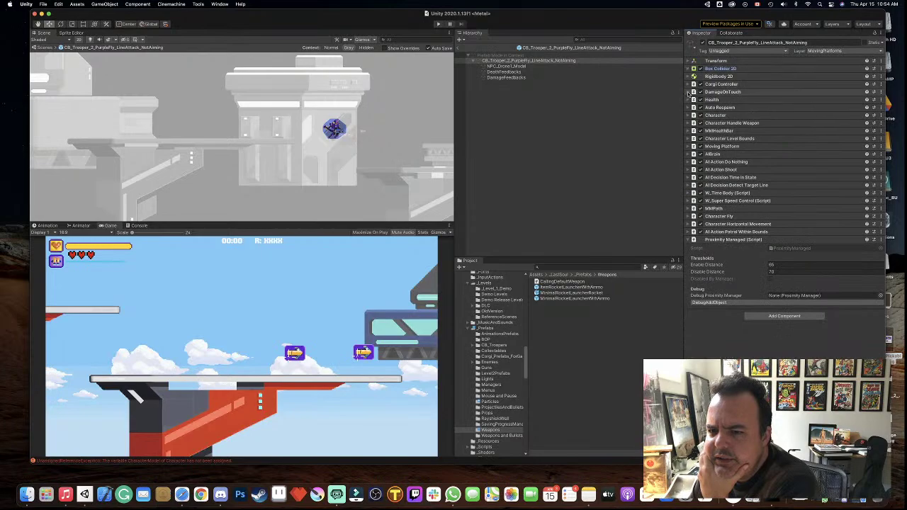
pyautogui.click(688, 93)
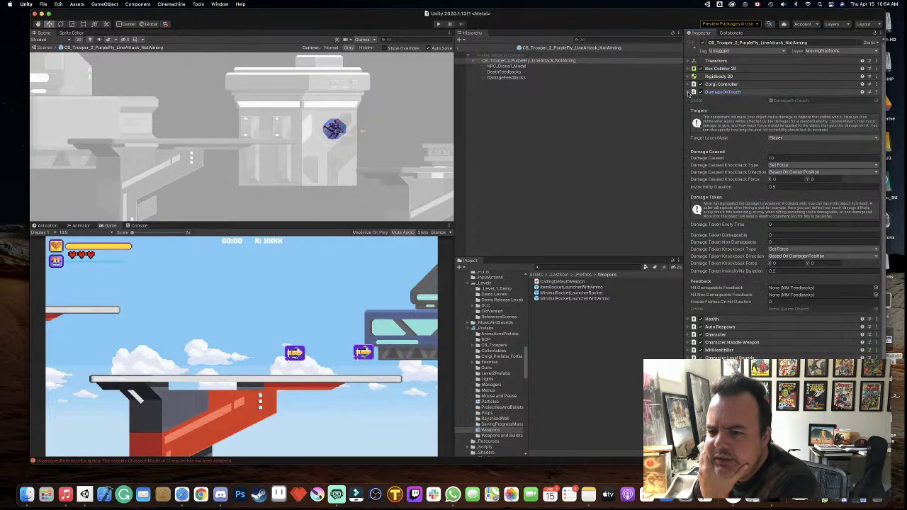
pyautogui.click(688, 92)
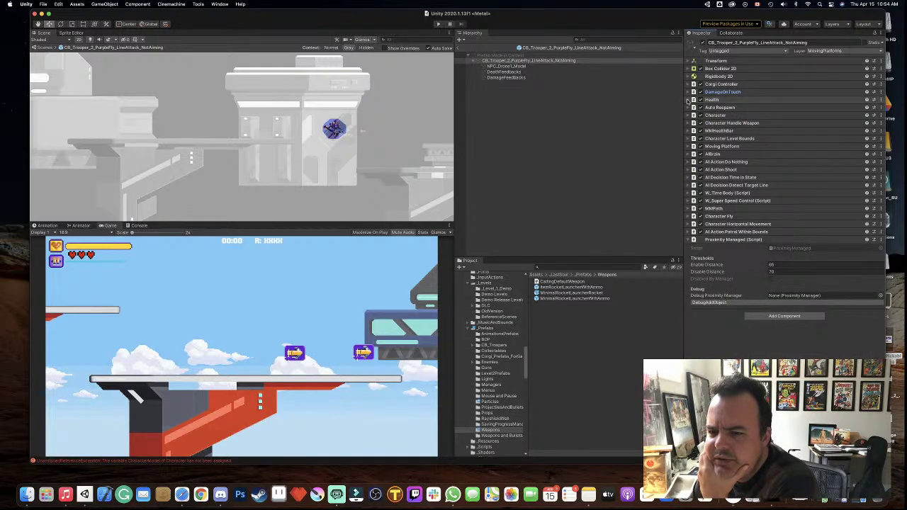
# - Review the Health and Character settings, then leave the trooper prefab for the level scene
pyautogui.click(688, 100)
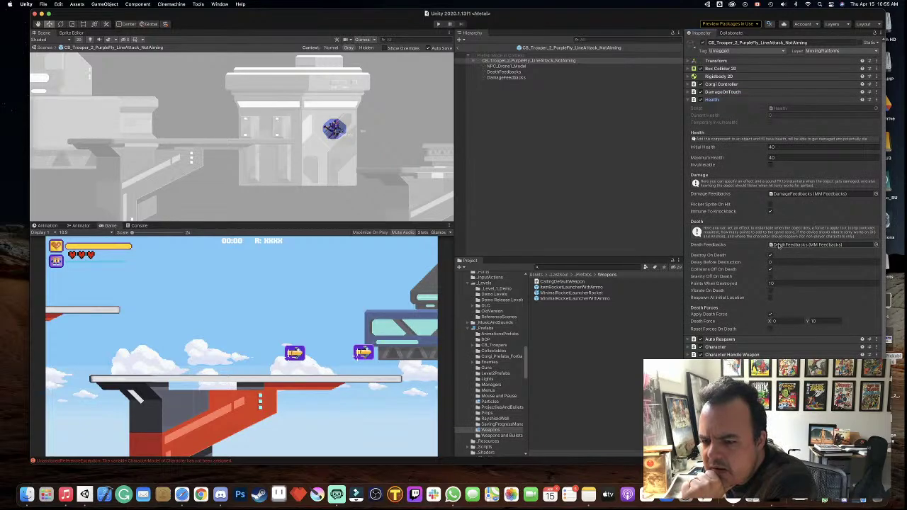
pyautogui.scroll(-5, 778, 245)
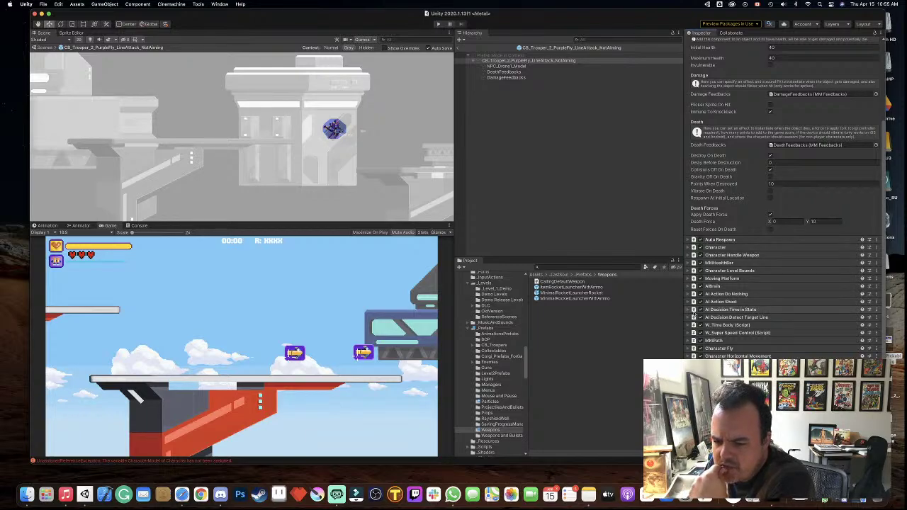
pyautogui.scroll(2, 698, 280)
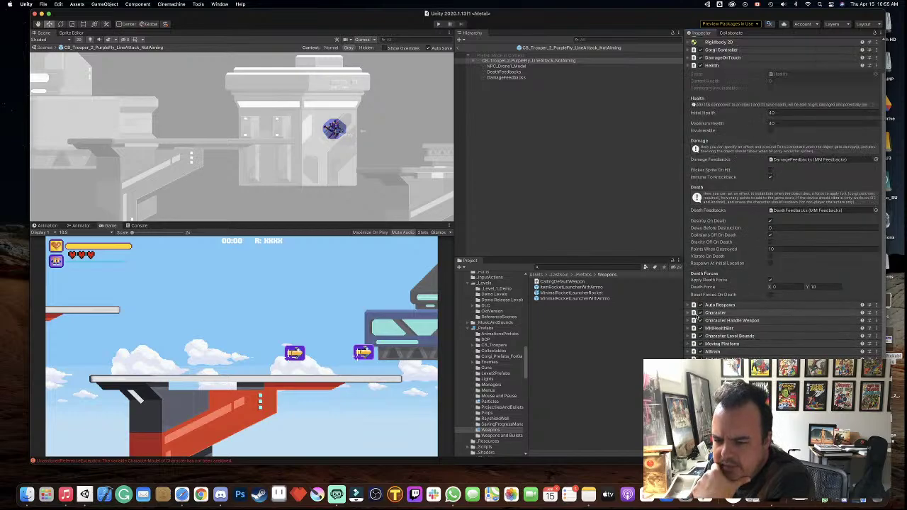
pyautogui.click(693, 313)
pyautogui.scroll(-3, 746, 314)
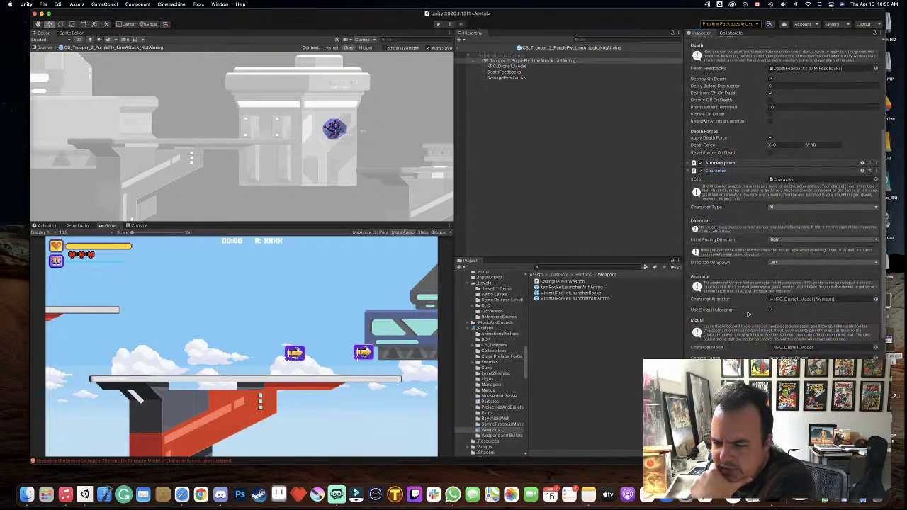
pyautogui.scroll(-3, 748, 313)
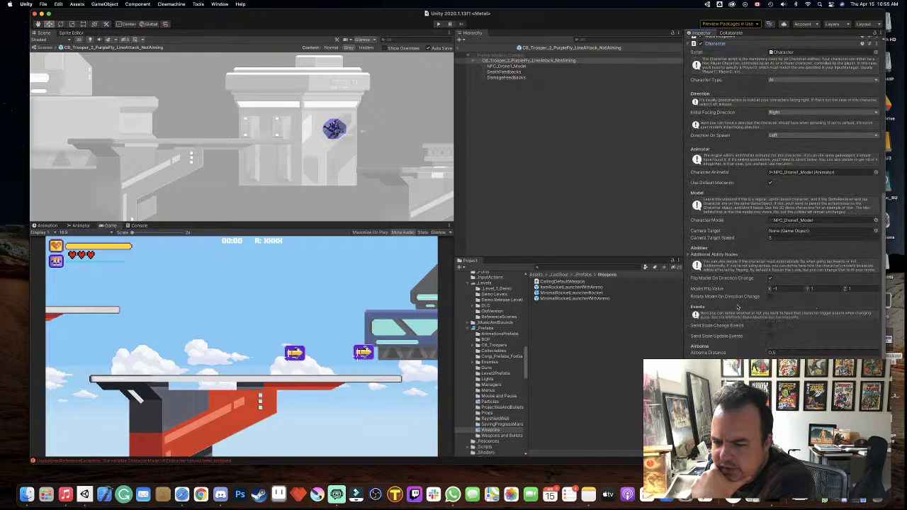
pyautogui.scroll(3, 738, 301)
pyautogui.scroll(3, 737, 301)
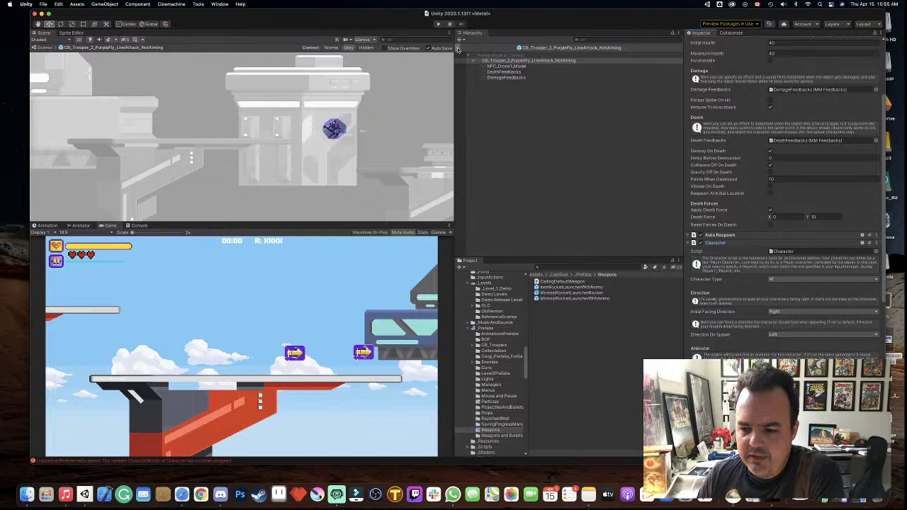
pyautogui.click(458, 48)
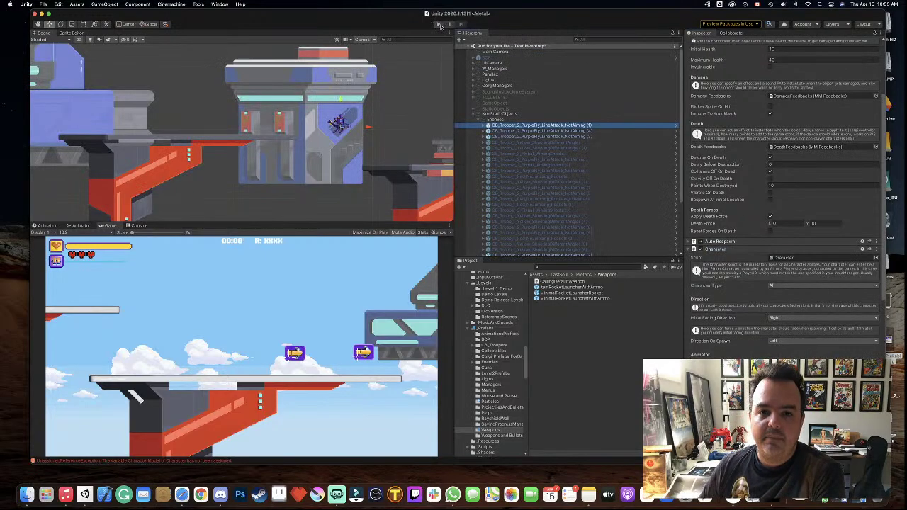
# - Start play mode, zoom in on the platform and select a fired rocket projectile
pyautogui.click(440, 24)
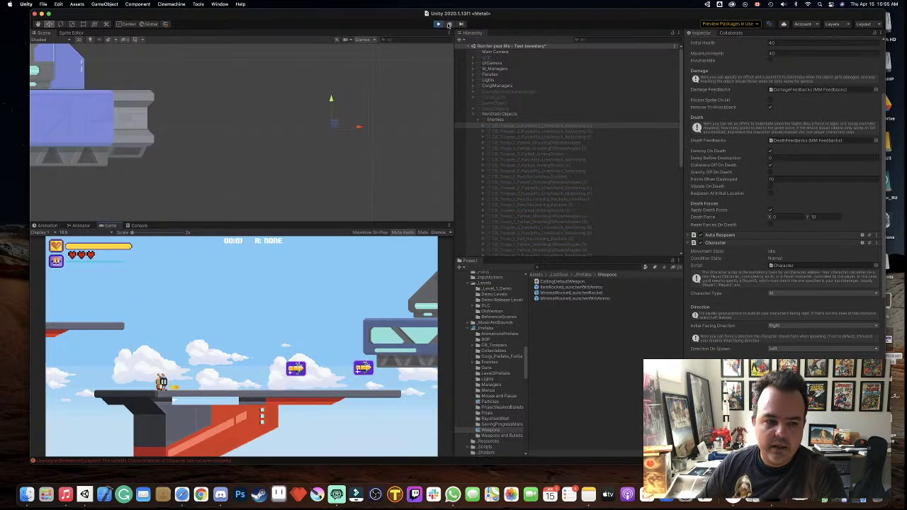
pyautogui.scroll(-5, 237, 164)
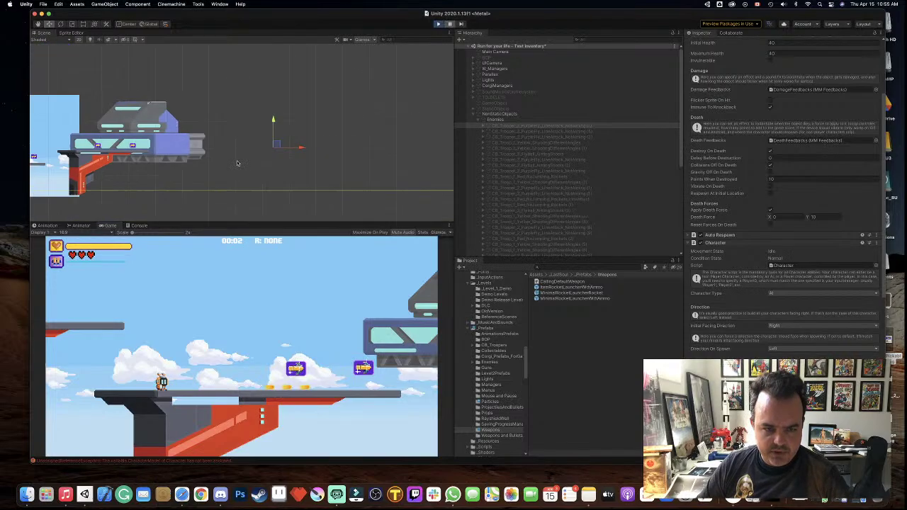
pyautogui.scroll(-3, 241, 156)
pyautogui.hscroll(-5, 248, 138)
pyautogui.hscroll(-3, 250, 135)
pyautogui.scroll(5, 250, 135)
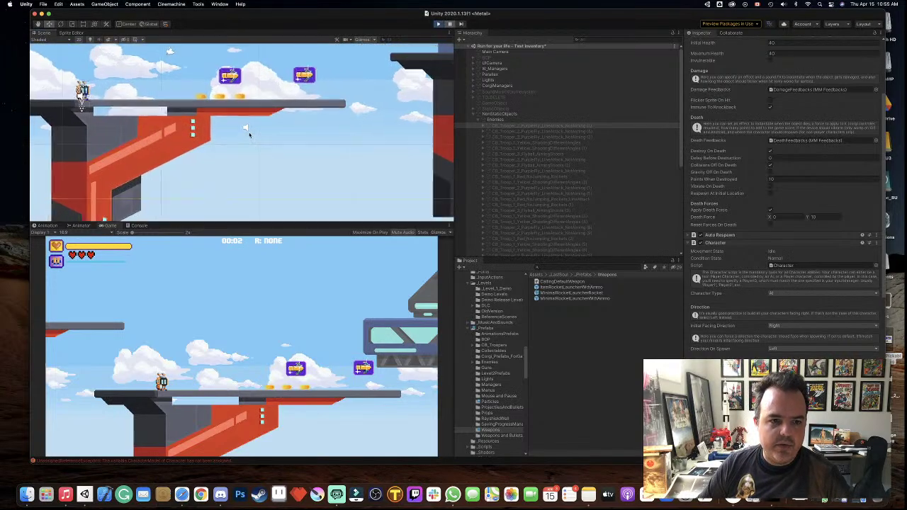
pyautogui.scroll(3, 311, 193)
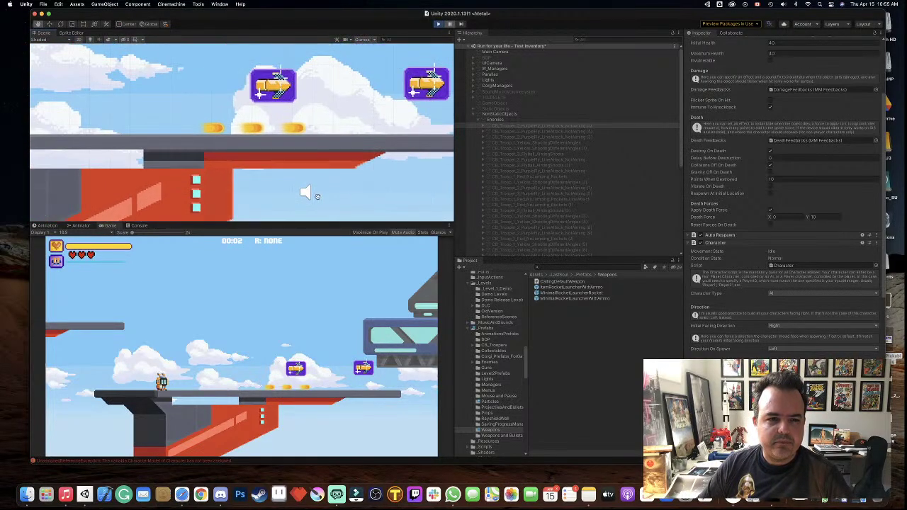
pyautogui.click(296, 128)
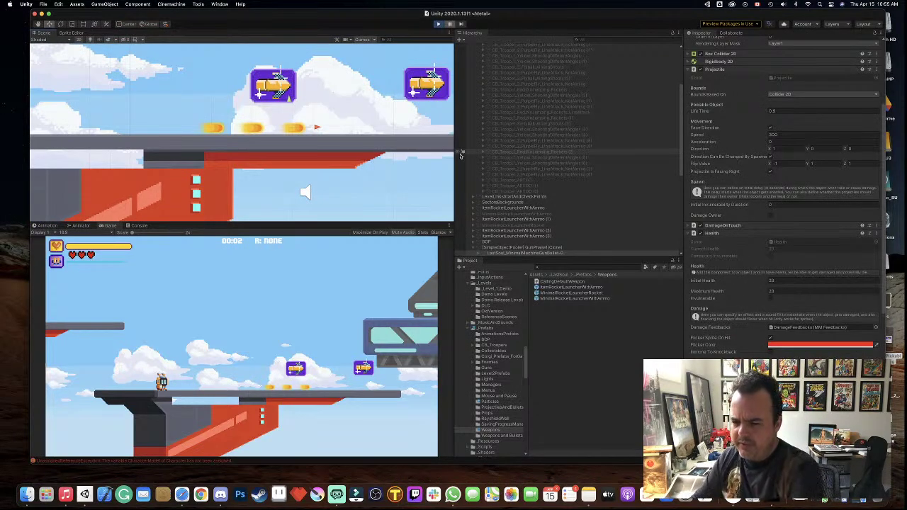
# - Select the LastSoul_MinimalMachineGunBullet-0 clone and show its DamageOnTouch Target Layer Mask options
pyautogui.scroll(5, 588, 114)
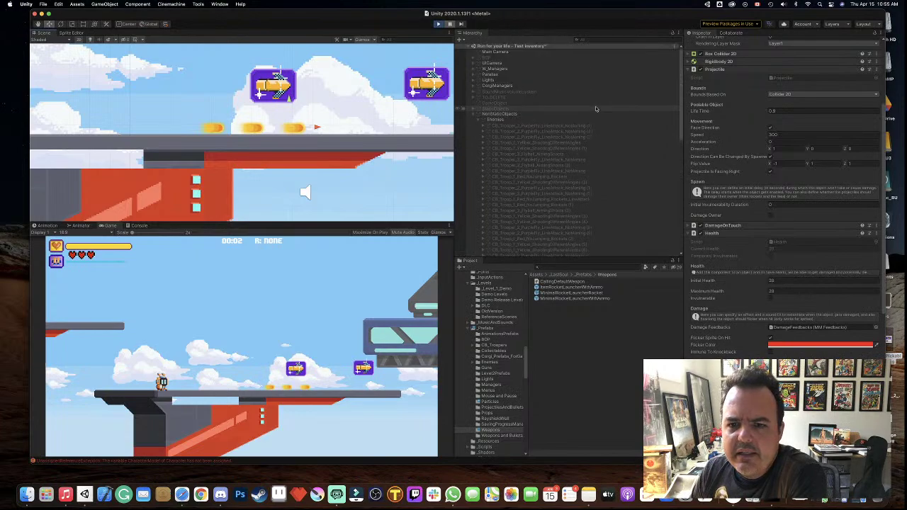
pyautogui.scroll(-10, 598, 100)
pyautogui.scroll(3, 603, 107)
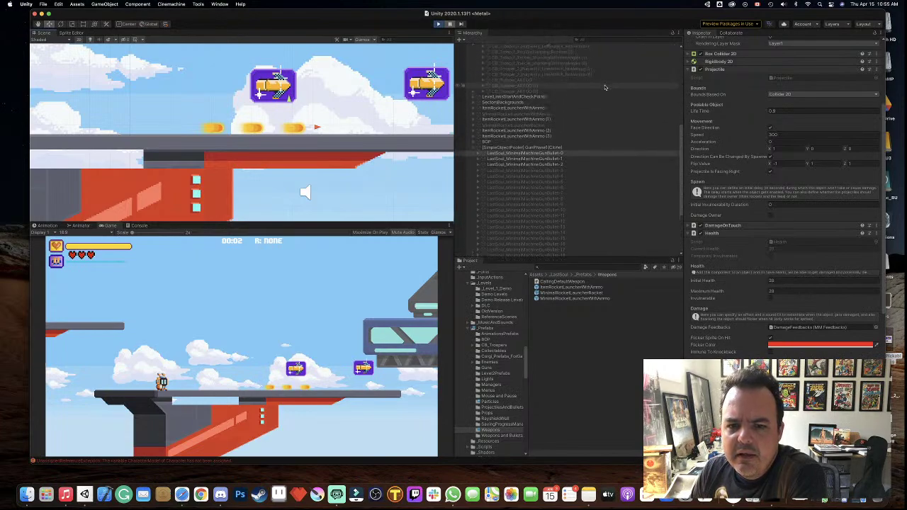
pyautogui.scroll(2, 599, 155)
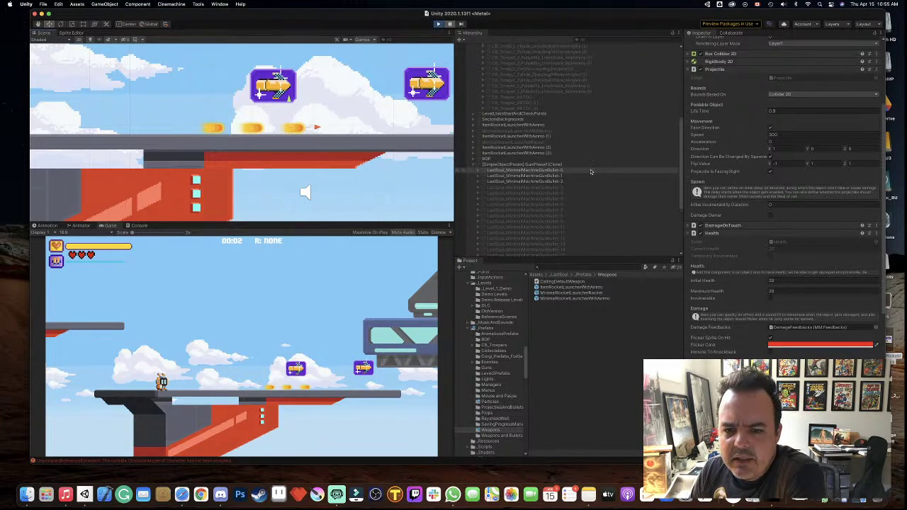
pyautogui.click(590, 172)
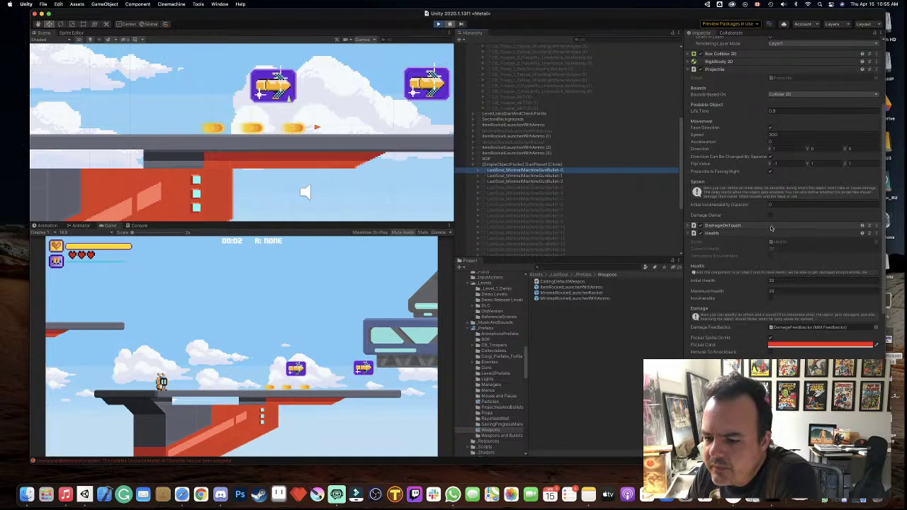
pyautogui.scroll(-1, 772, 228)
pyautogui.scroll(-3, 771, 226)
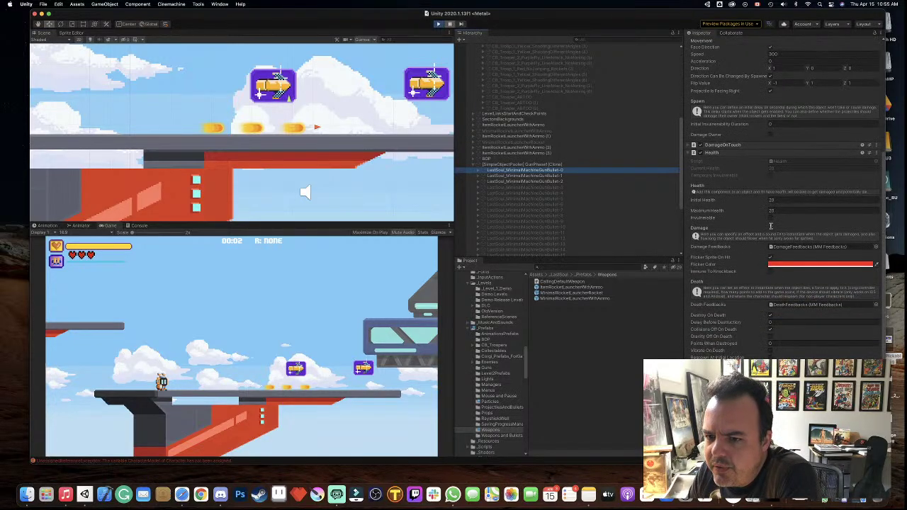
pyautogui.click(693, 145)
pyautogui.scroll(-2, 803, 201)
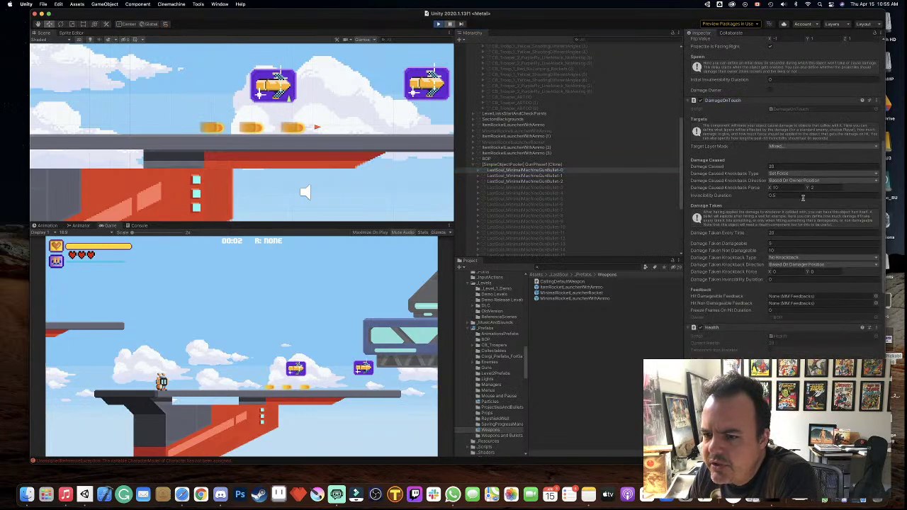
pyautogui.click(790, 148)
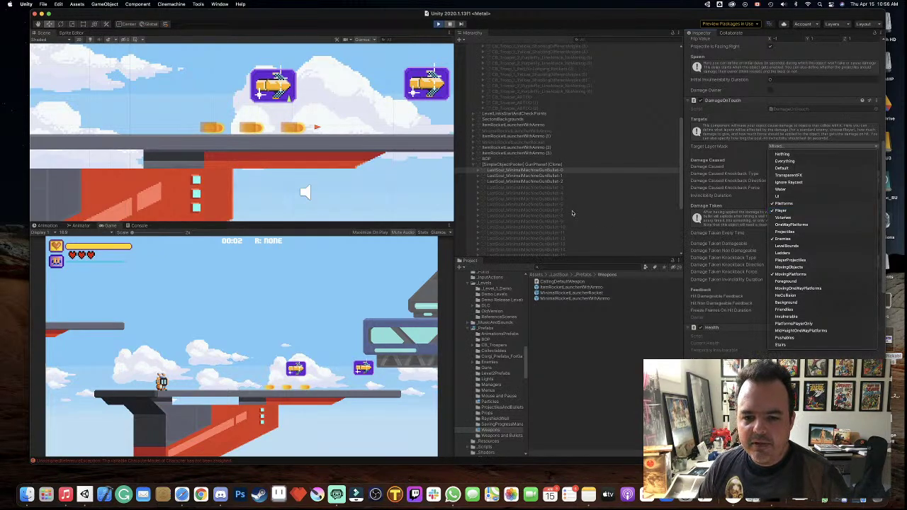
# - Exit play mode and select the LastSoul_MinimalMachineGunBullet prefab found by searching 'lastsoul_m'
pyautogui.click(552, 270)
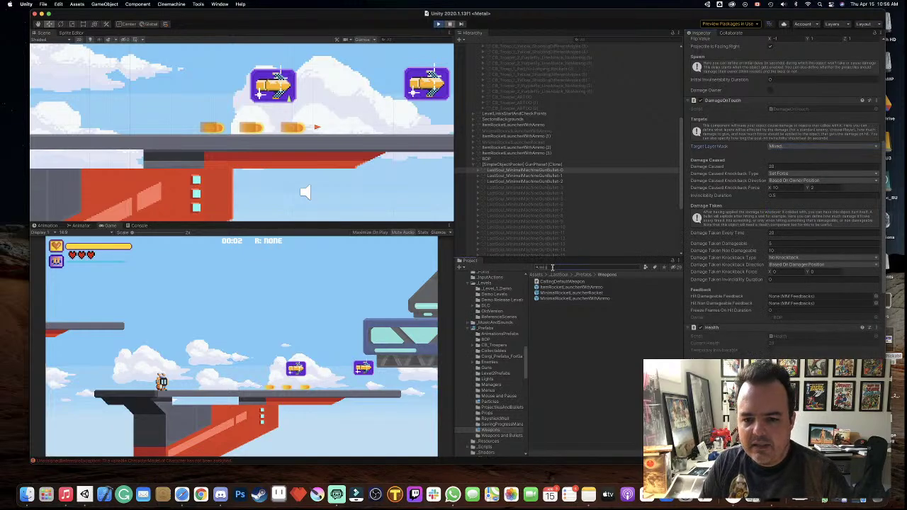
pyautogui.write('las')
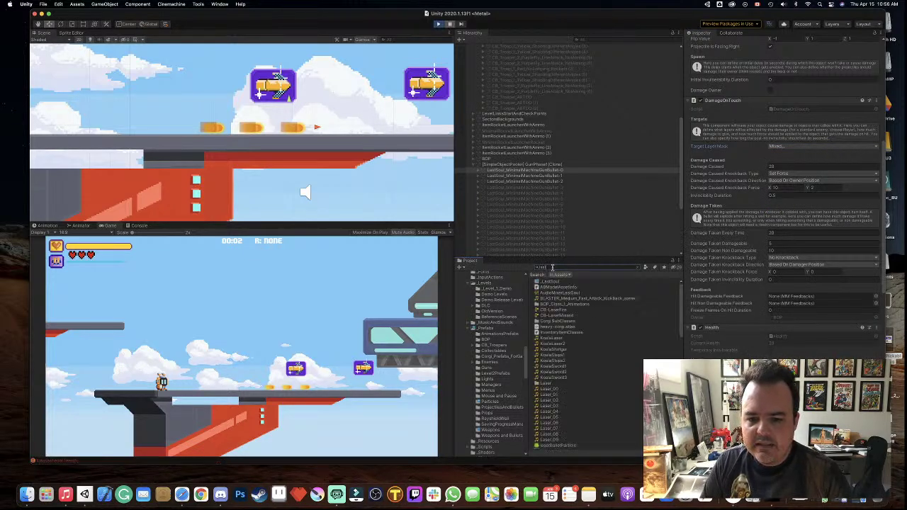
pyautogui.write('tsoul_')
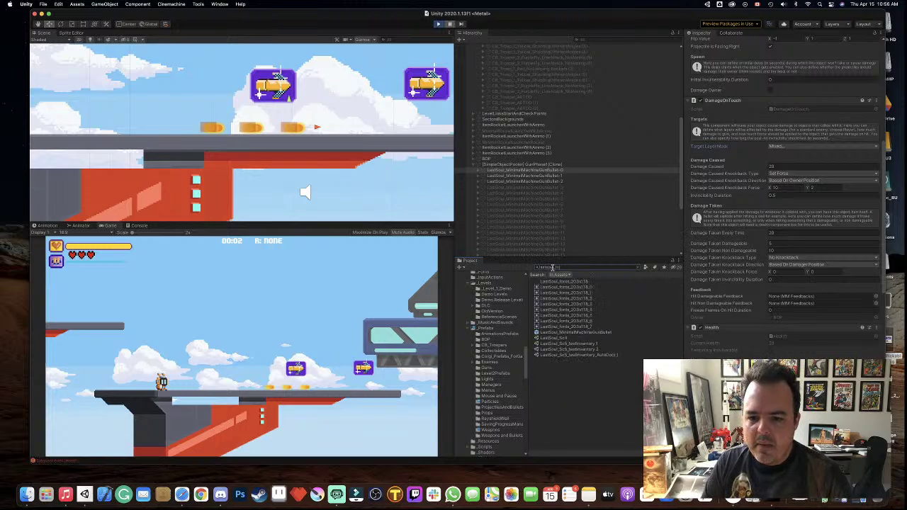
pyautogui.write('m')
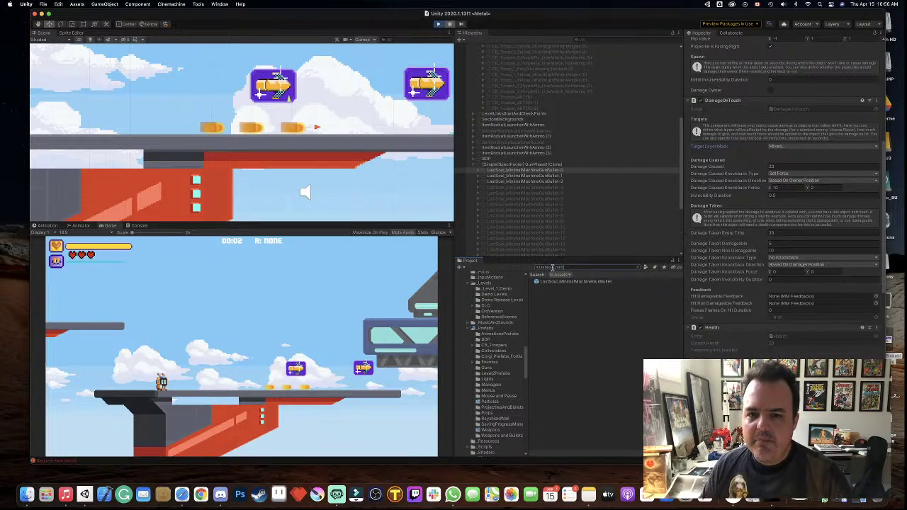
pyautogui.press('super+p')
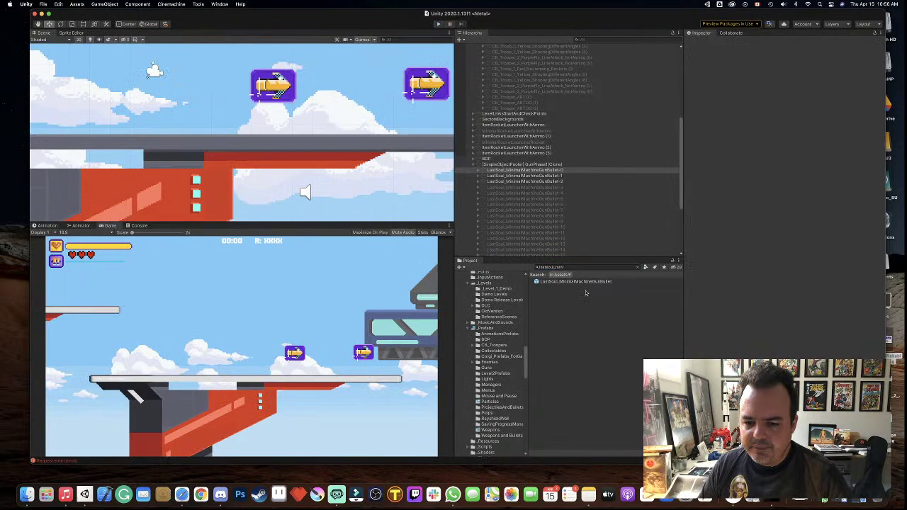
pyautogui.click(588, 282)
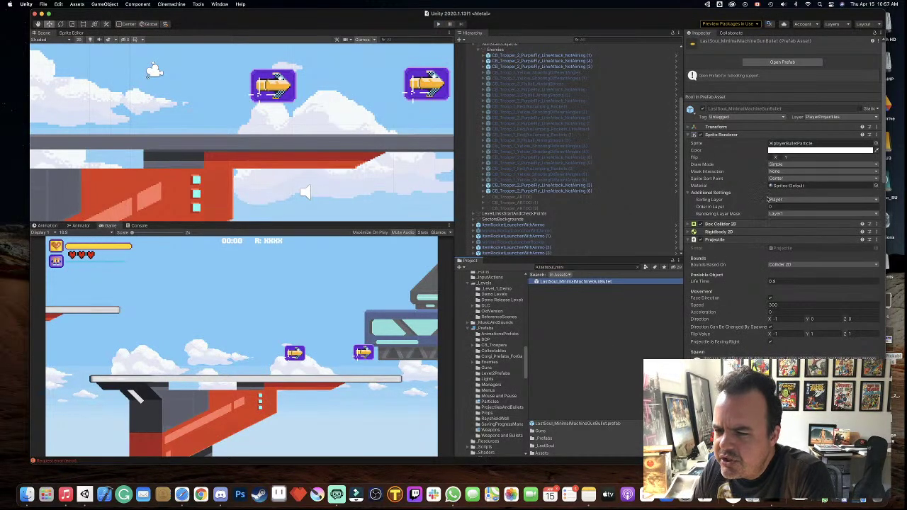
# - Untick Player in the bullet's DamageOnTouch Target Layer Mask and start the game again
pyautogui.scroll(-3, 756, 263)
pyautogui.scroll(-2, 756, 262)
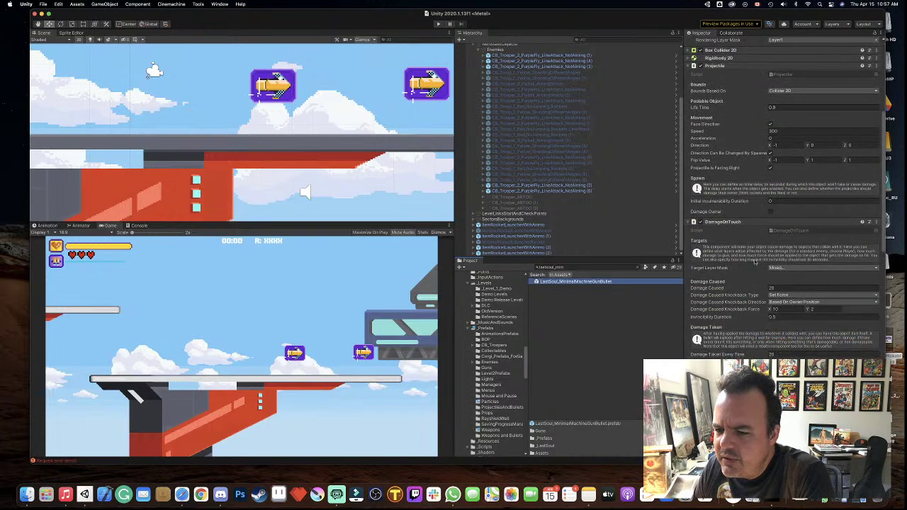
pyautogui.click(785, 268)
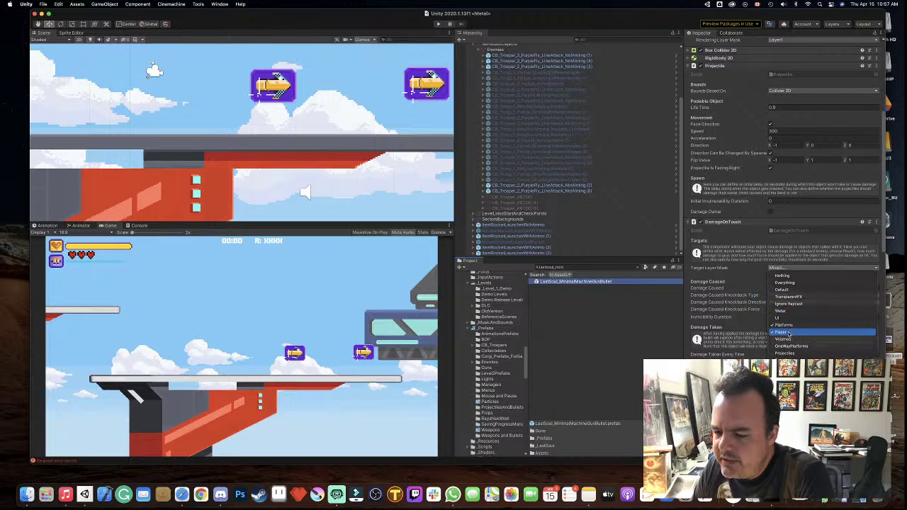
pyautogui.click(788, 332)
pyautogui.click(785, 268)
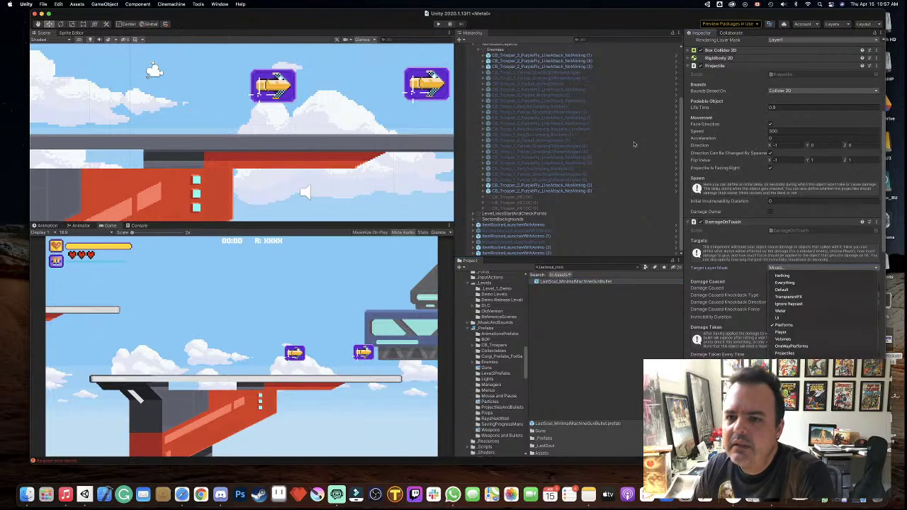
pyautogui.click(645, 21)
pyautogui.press('super+p')
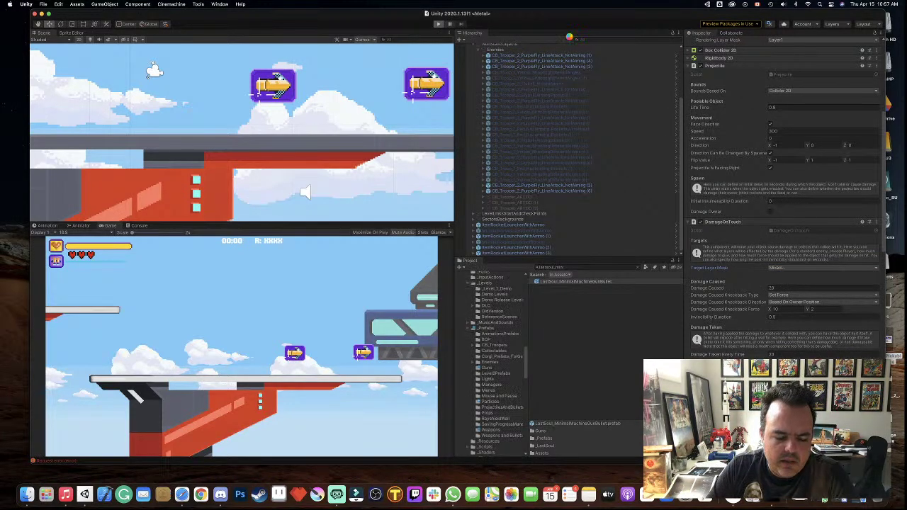
# - Run and jump the character right across the platform, fighting the enemies
pyautogui.press('Right')
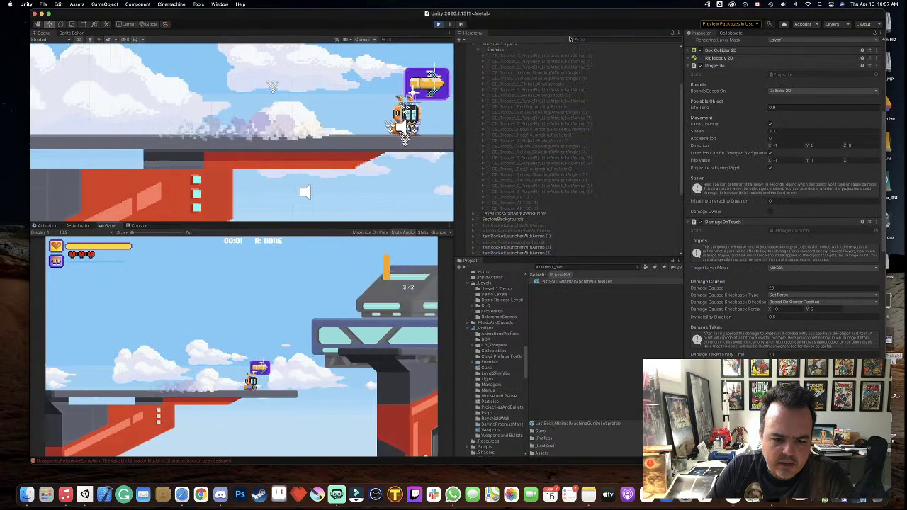
pyautogui.press('space')
pyautogui.press('Right')
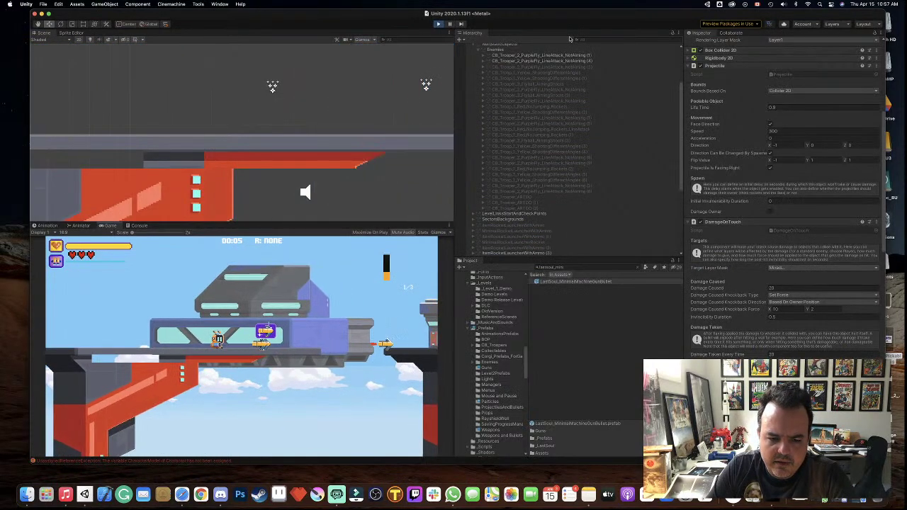
pyautogui.press('Right')
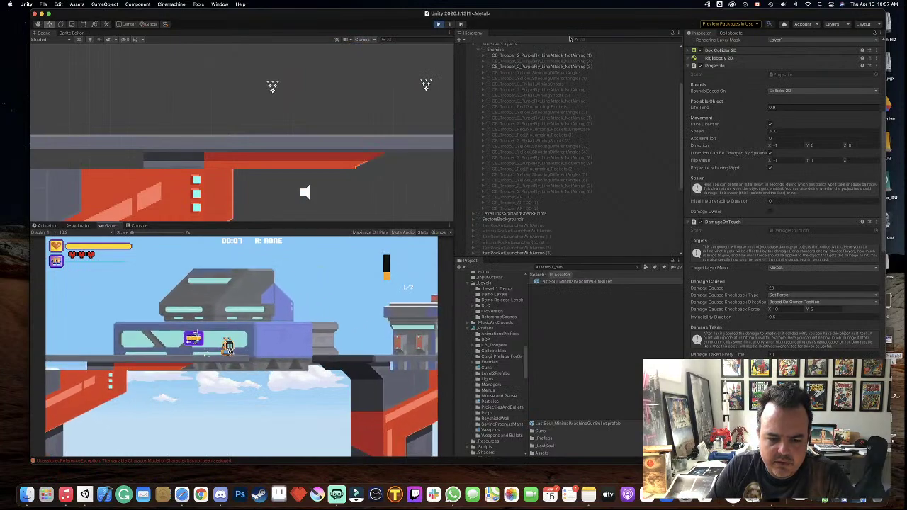
pyautogui.press('Right')
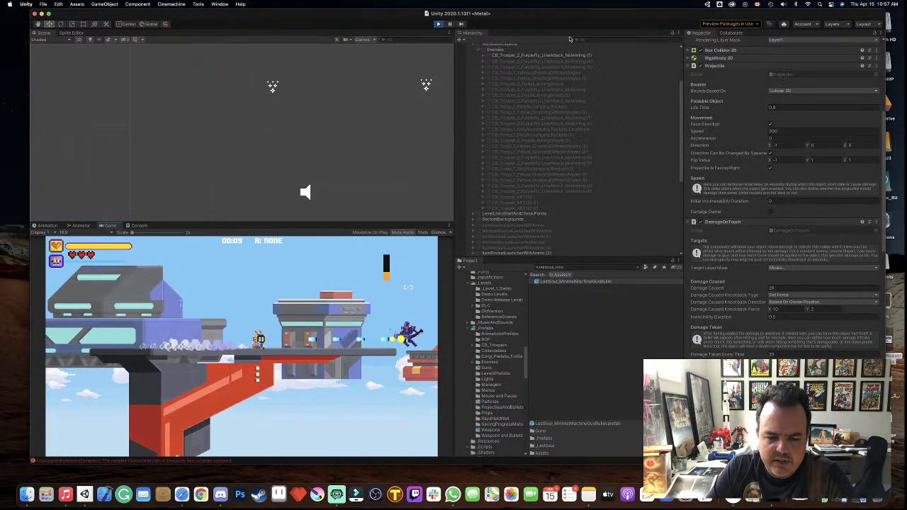
pyautogui.press('Right')
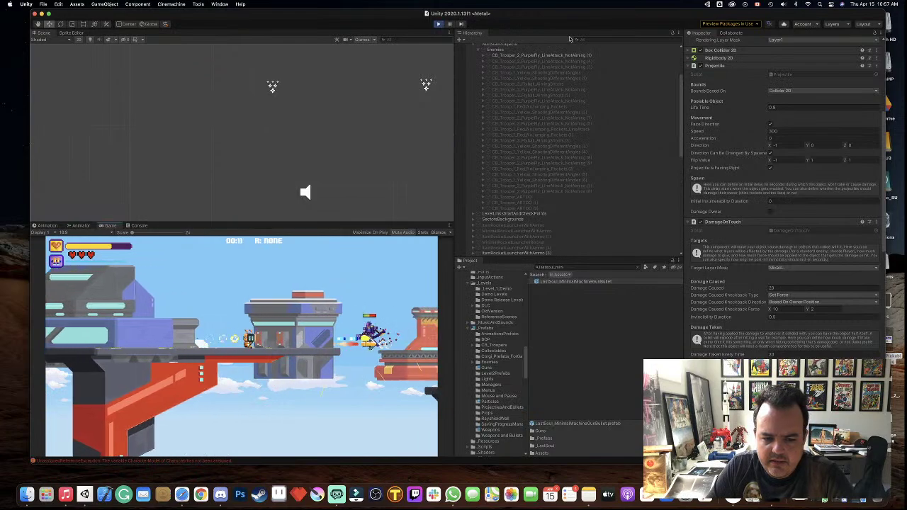
pyautogui.press('Right')
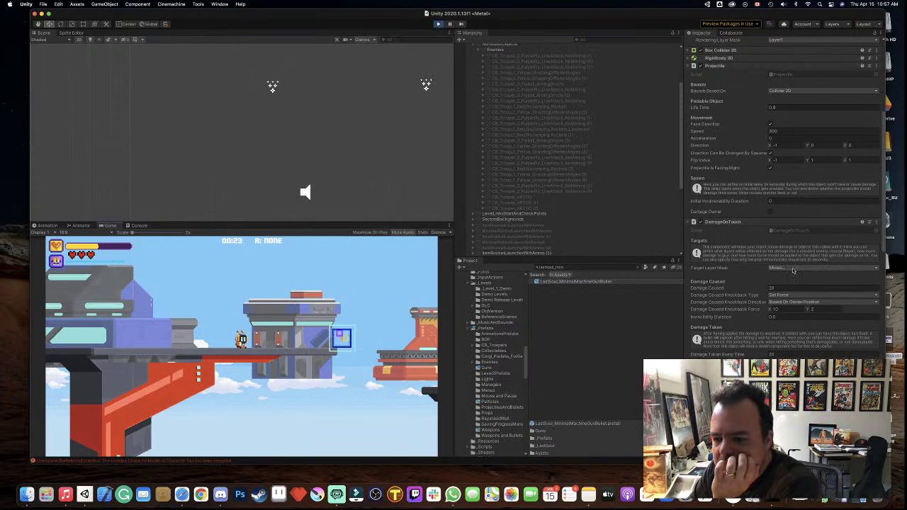
# - Check the bullet's Target Layer Mask during play, then stop the game
pyautogui.click(792, 269)
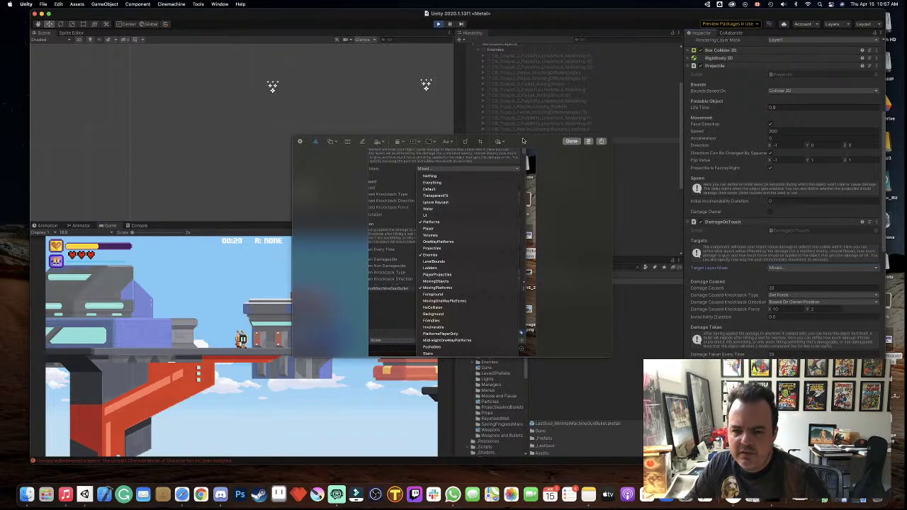
pyautogui.click(572, 141)
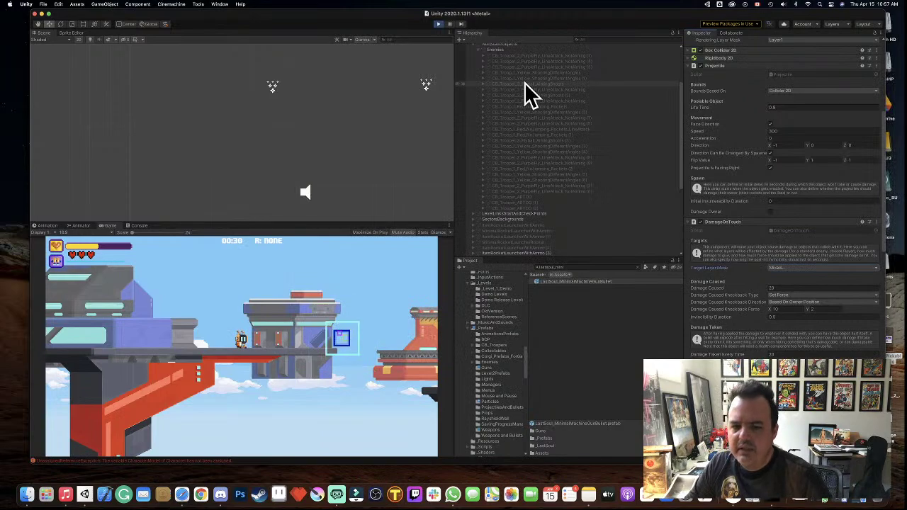
pyautogui.press('super+p')
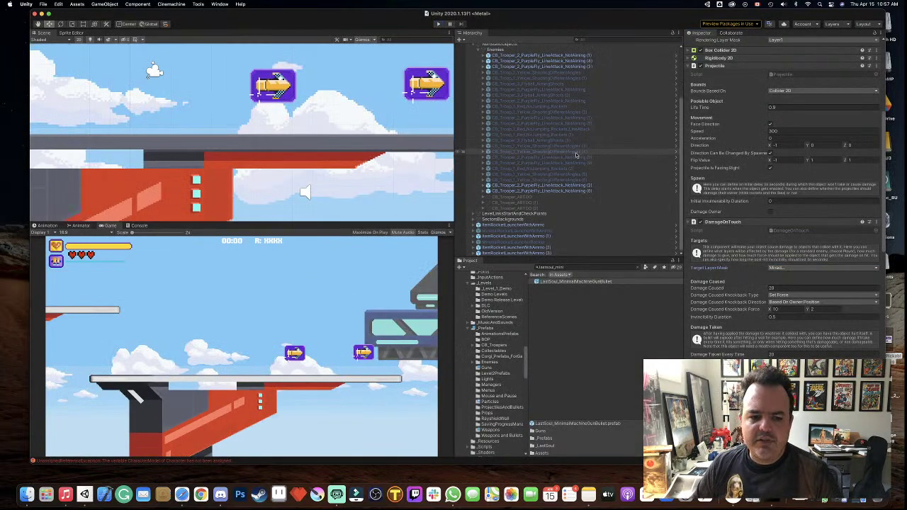
# - Locate the rocket pickup's MinimalRocketLauncherRocket projectile prefab in the Project and open it
pyautogui.scroll(3, 582, 180)
pyautogui.scroll(2, 582, 179)
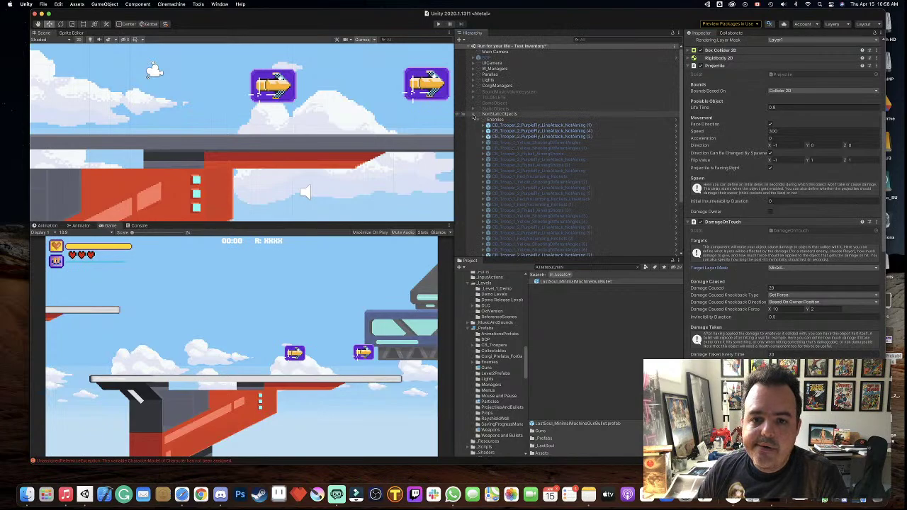
pyautogui.click(482, 119)
pyautogui.click(272, 98)
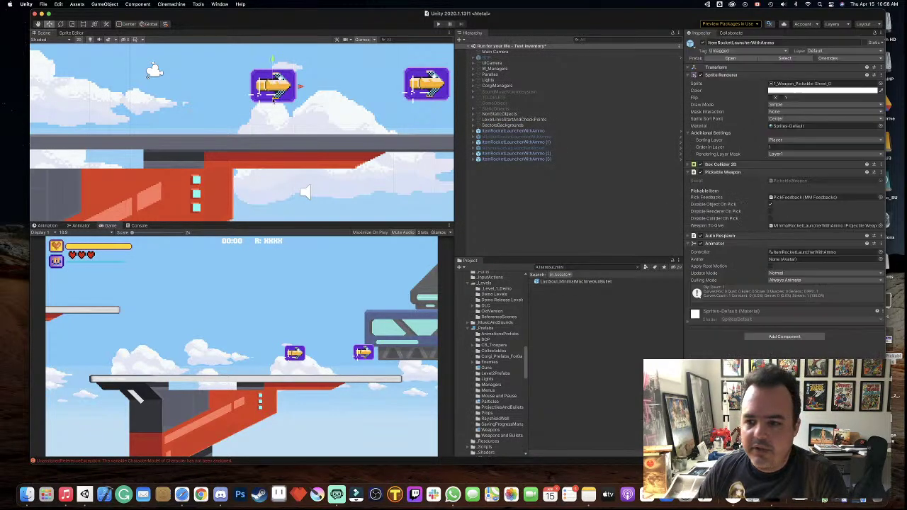
pyautogui.click(822, 225)
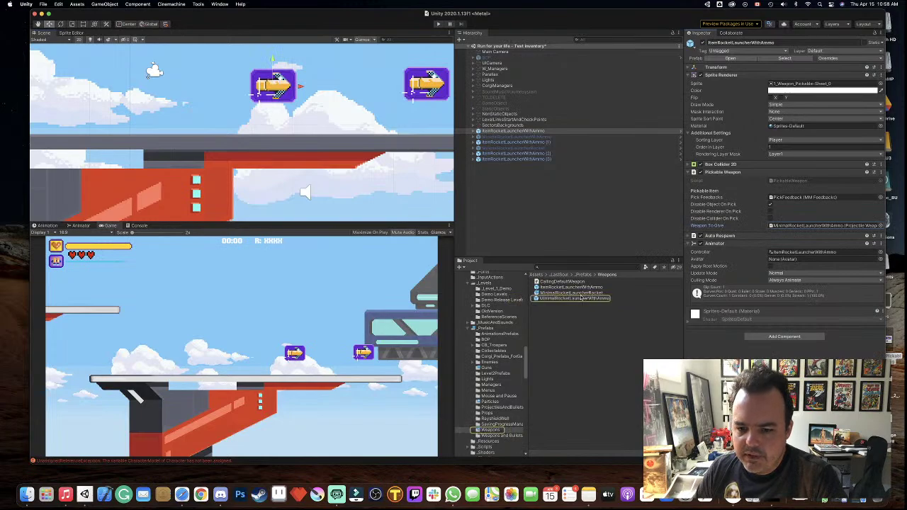
pyautogui.click(582, 293)
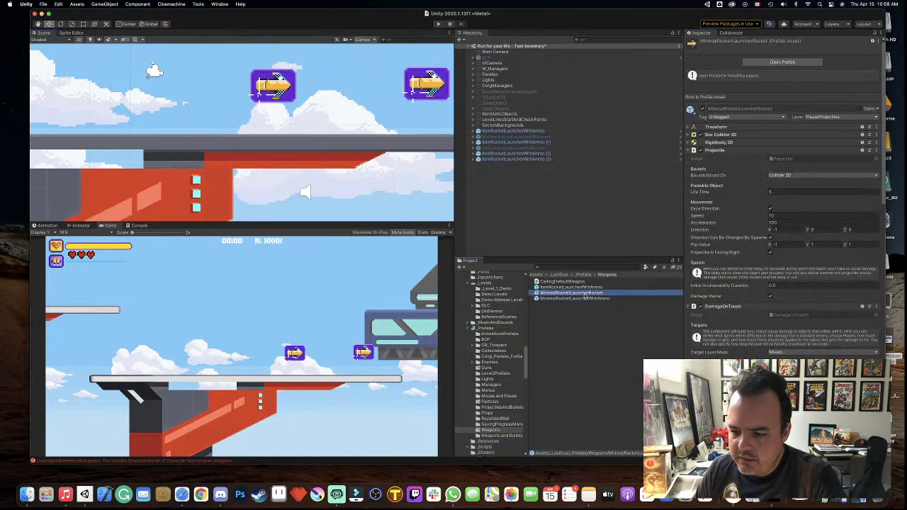
pyautogui.click(787, 61)
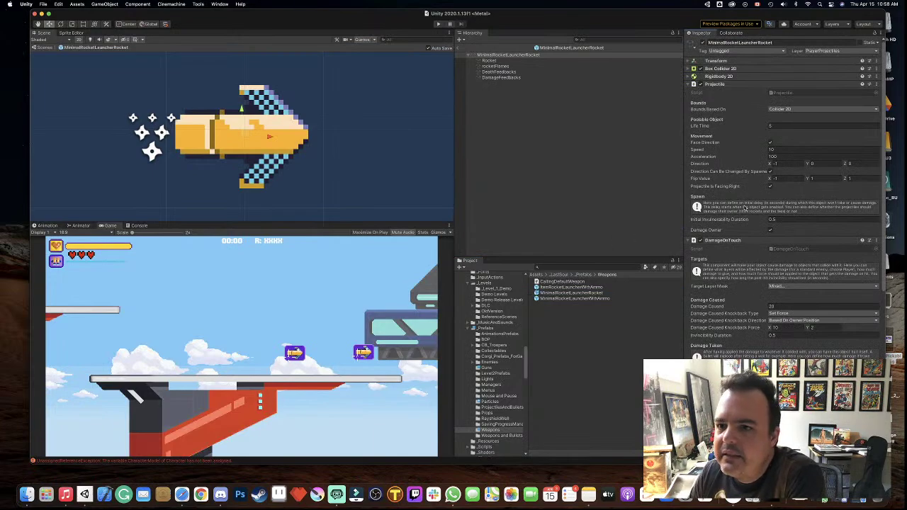
pyautogui.click(490, 61)
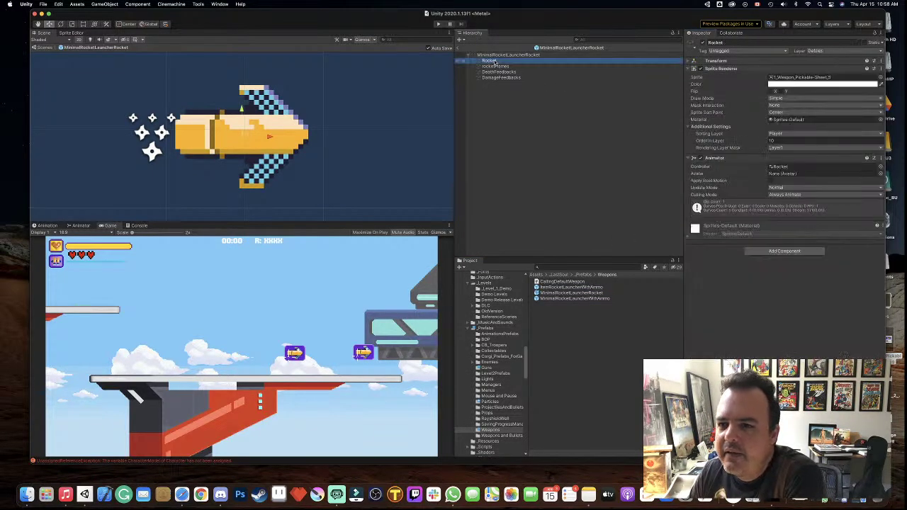
pyautogui.press('Down')
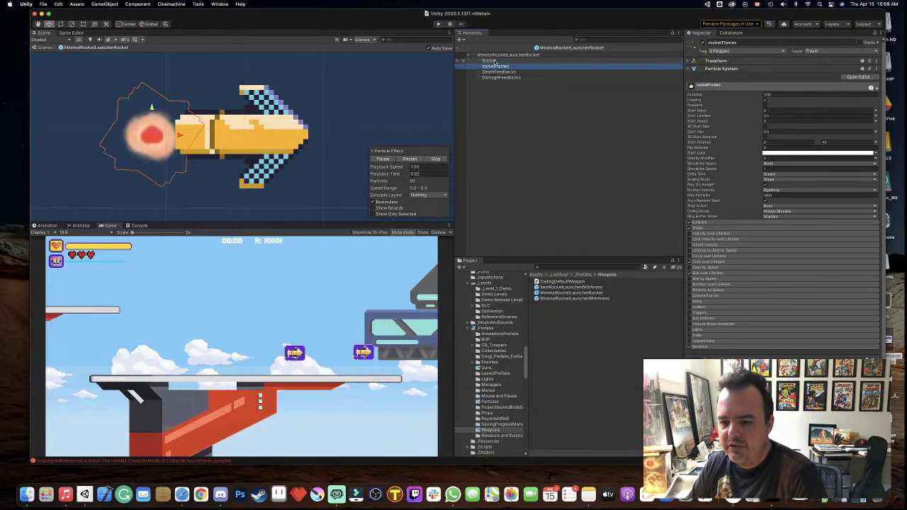
pyautogui.press('Down')
pyautogui.press('Up')
pyautogui.press('Up')
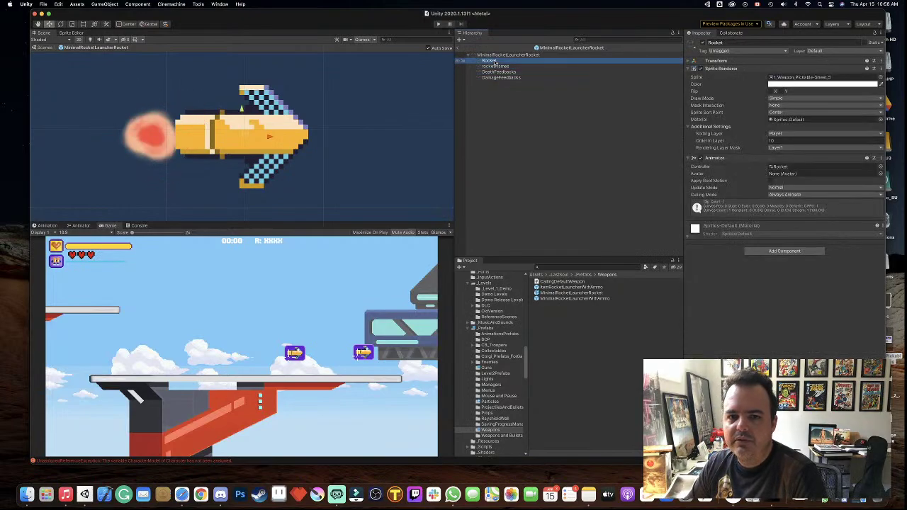
pyautogui.press('Up')
pyautogui.scroll(-2, 753, 273)
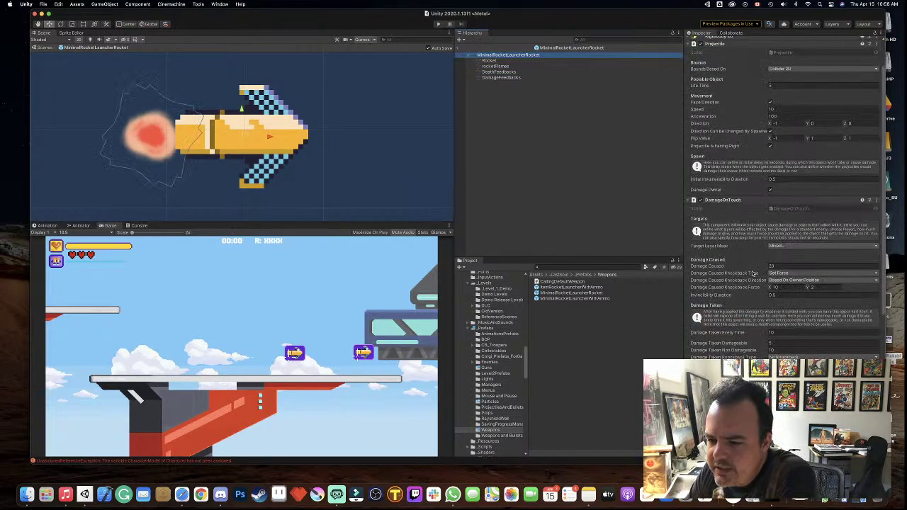
pyautogui.click(782, 246)
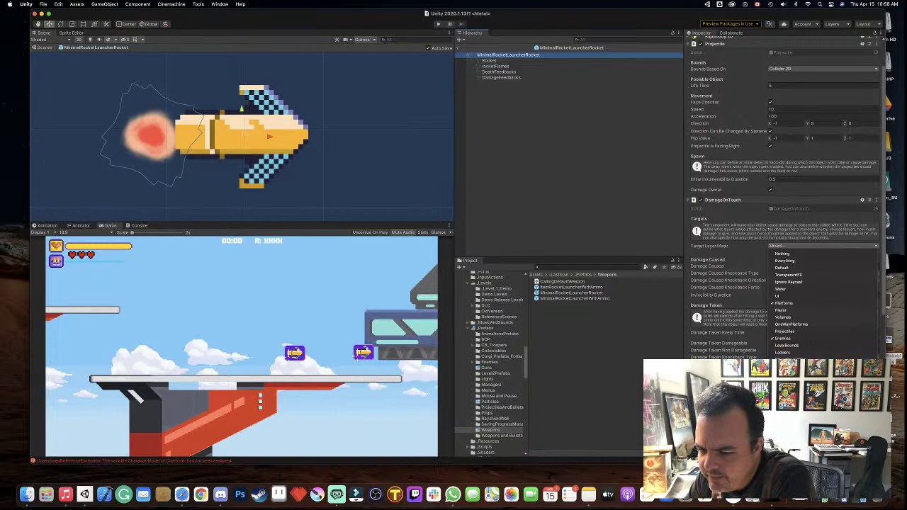
pyautogui.click(550, 33)
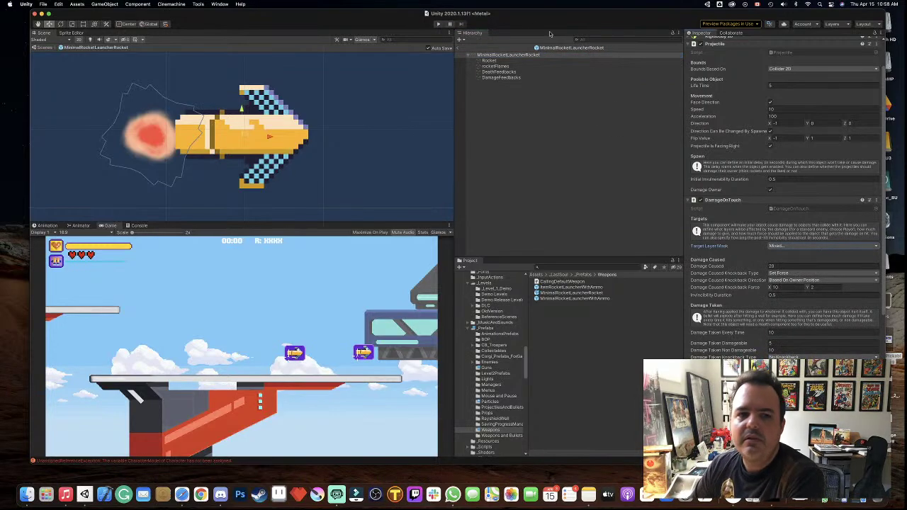
pyautogui.press('super+p')
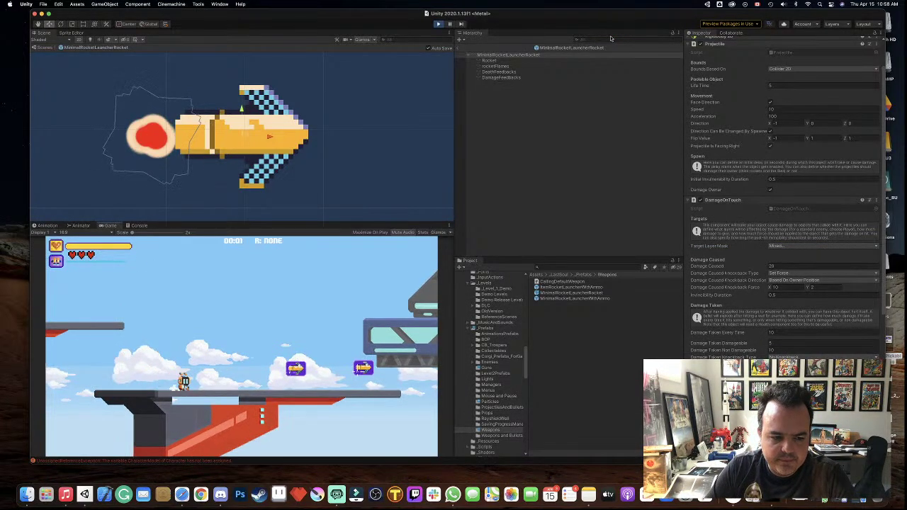
pyautogui.press('Right')
pyautogui.press('space')
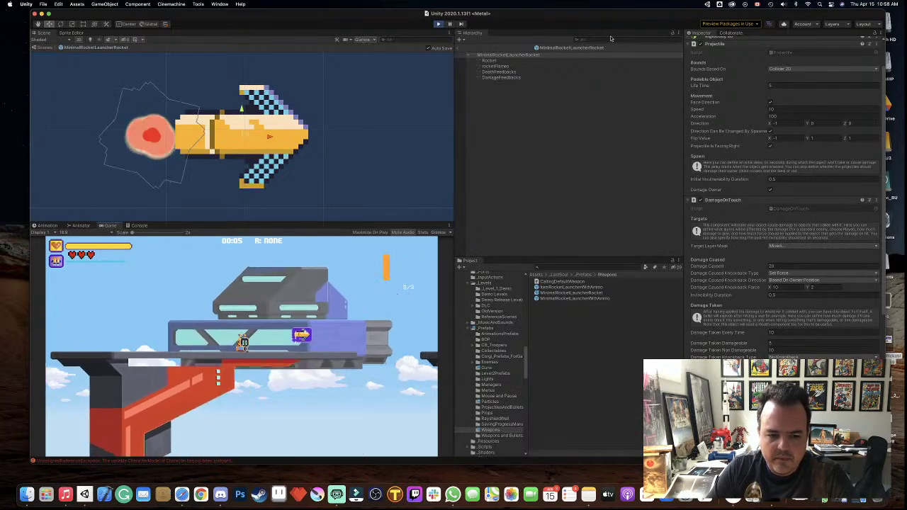
pyautogui.press('space')
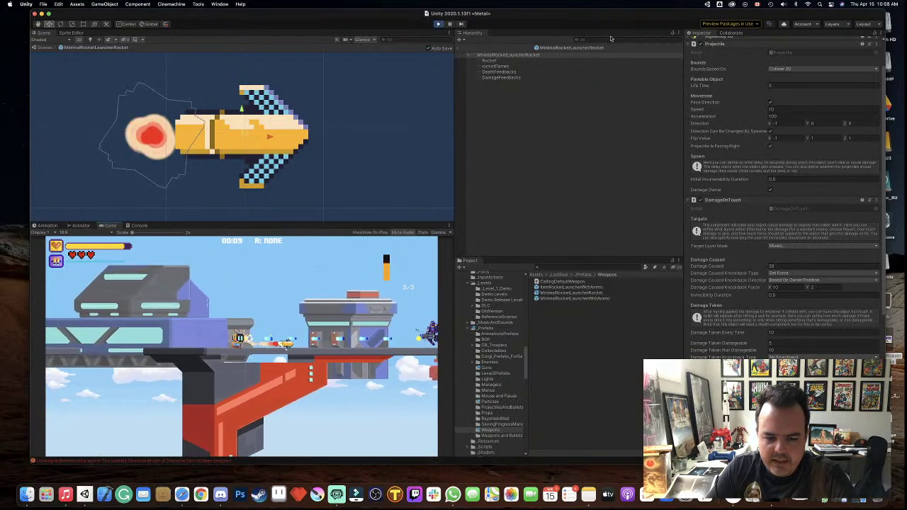
pyautogui.press('e')
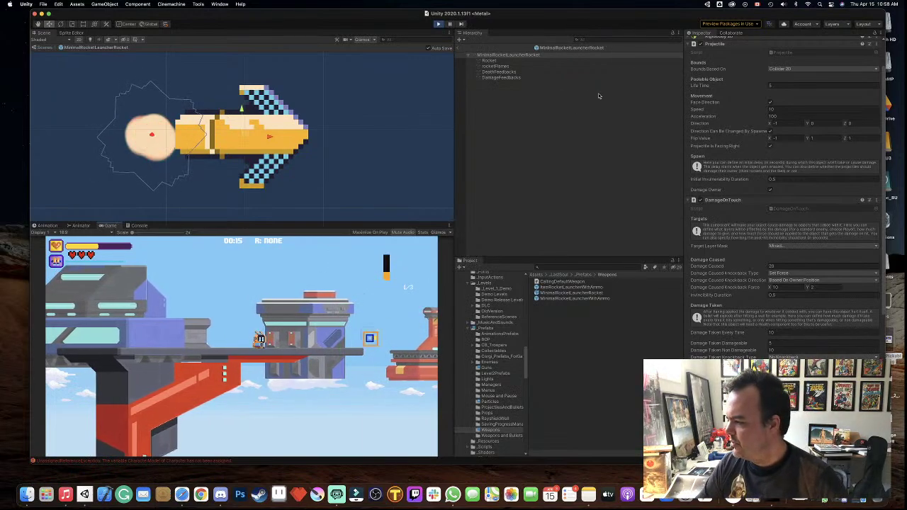
pyautogui.press('super+p')
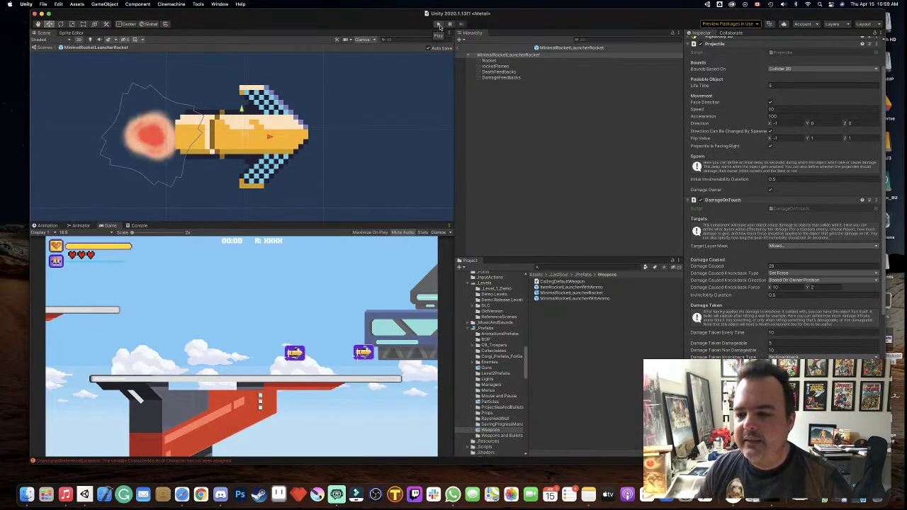
pyautogui.click(439, 24)
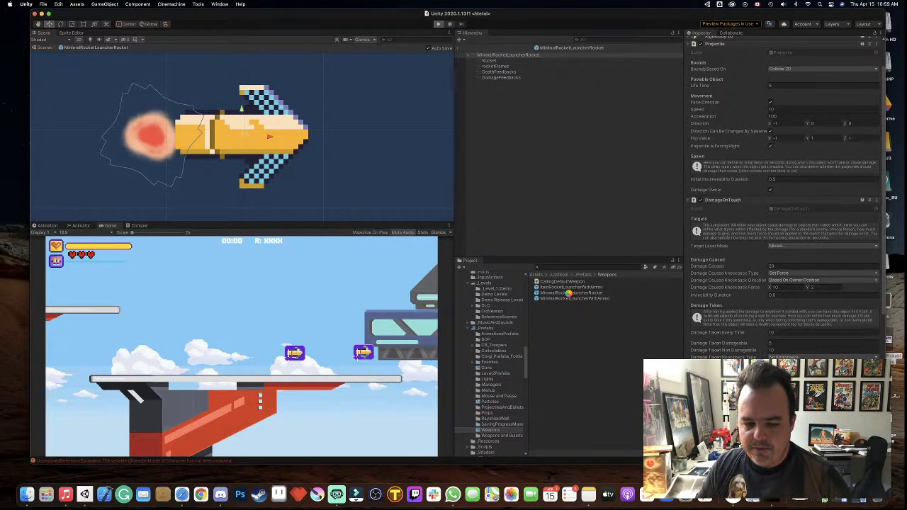
pyautogui.click(608, 293)
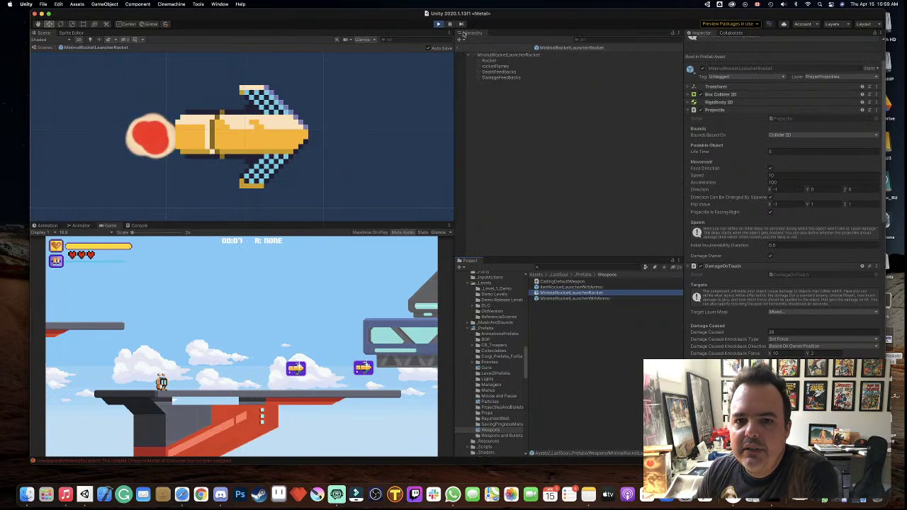
pyautogui.click(438, 24)
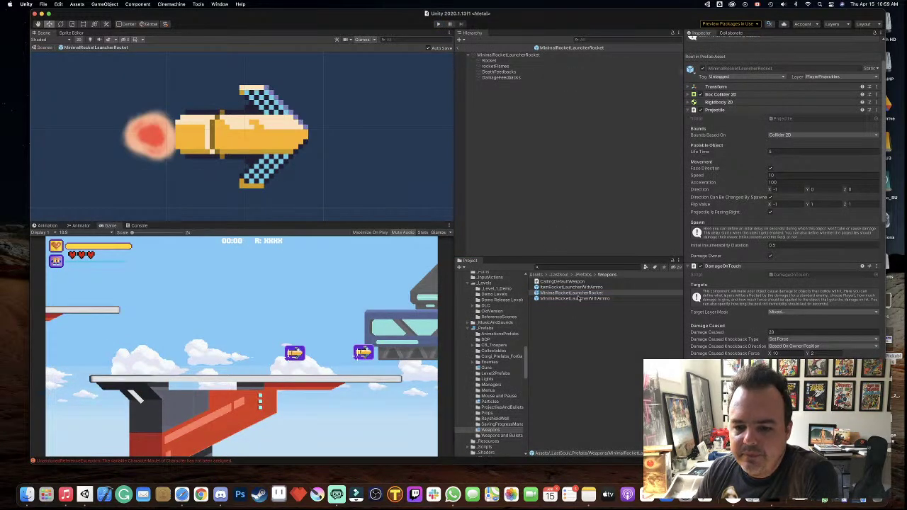
pyautogui.scroll(2, 768, 168)
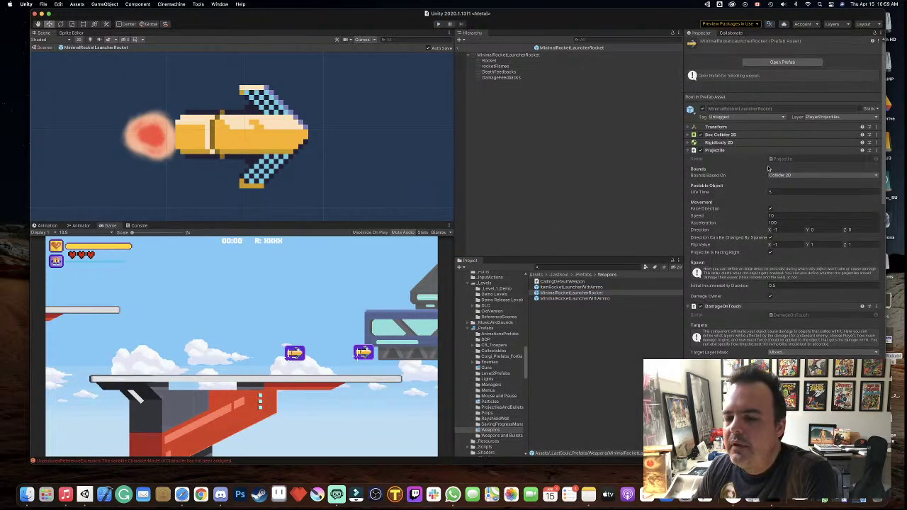
# - Set the rocket prefab's DamageOnTouch Damage Caused to 50
pyautogui.click(783, 62)
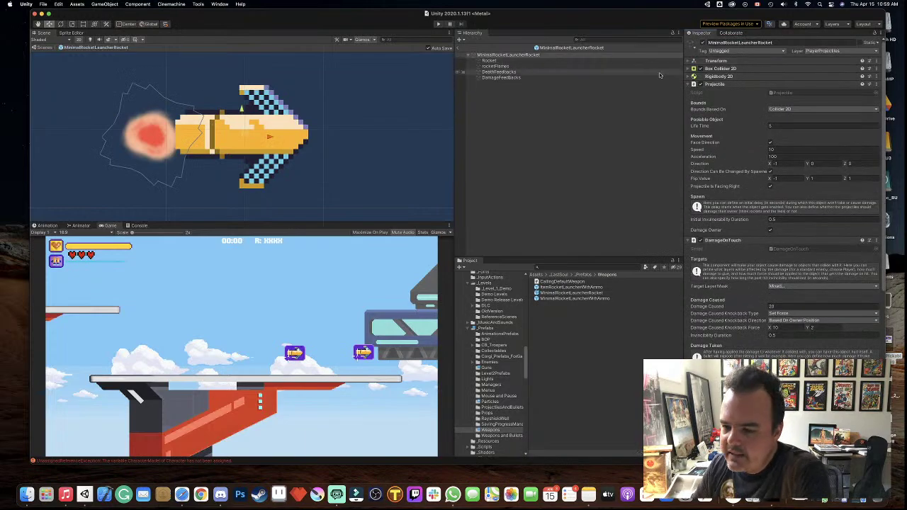
pyautogui.scroll(-2, 750, 220)
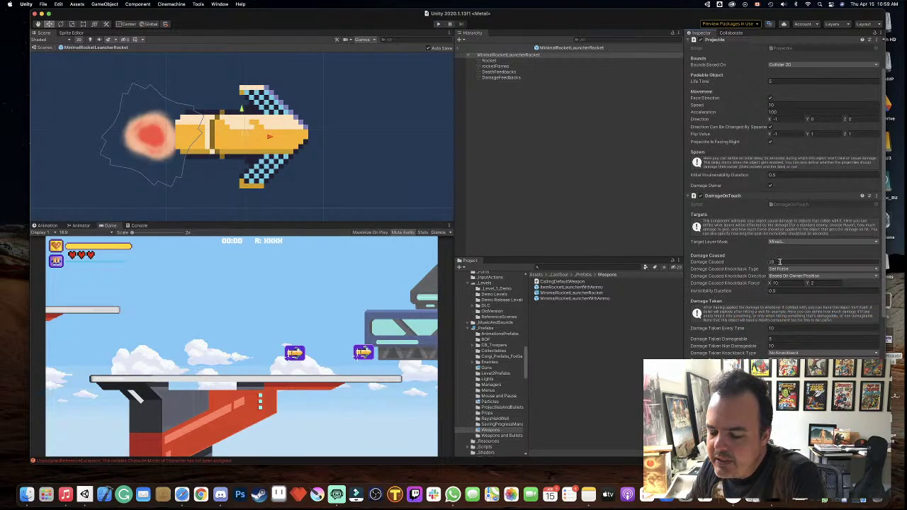
pyautogui.click(797, 260)
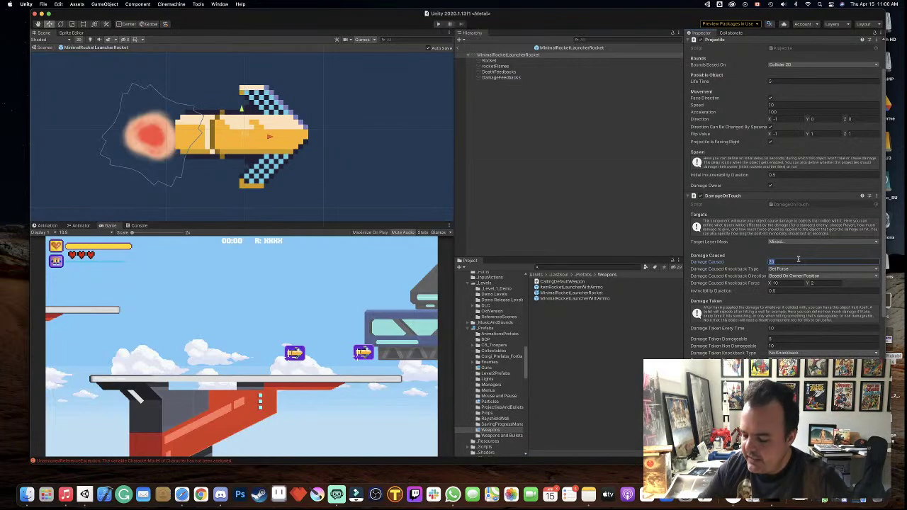
pyautogui.write('50')
pyautogui.press('Tab')
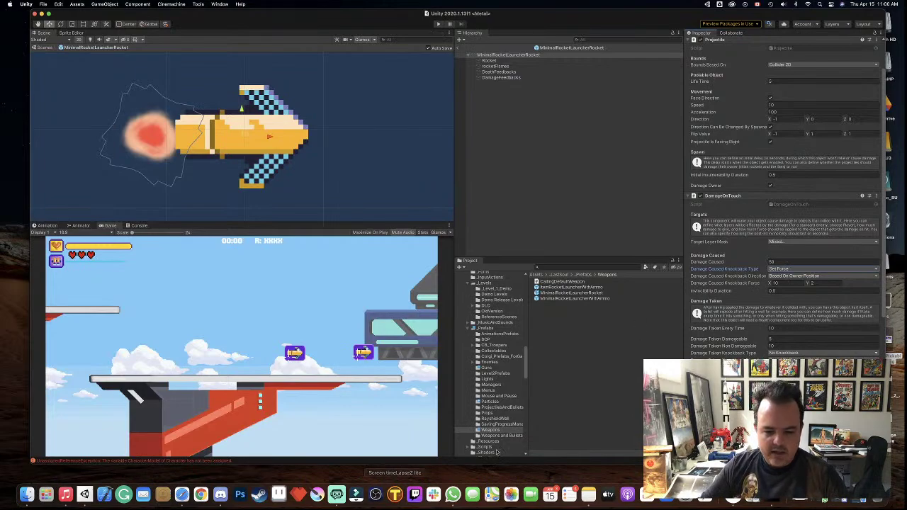
pyautogui.click(588, 494)
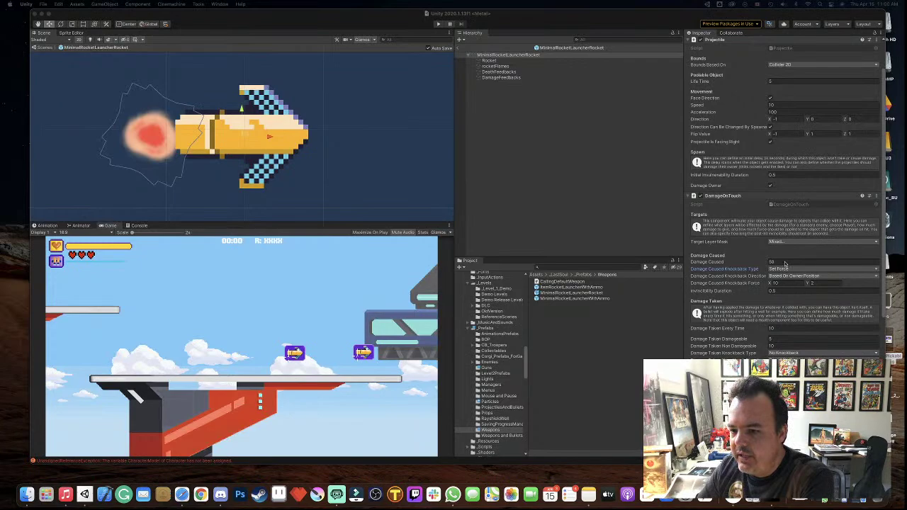
# - Change Damage Caused to 100 and return to the level scene
pyautogui.click(781, 261)
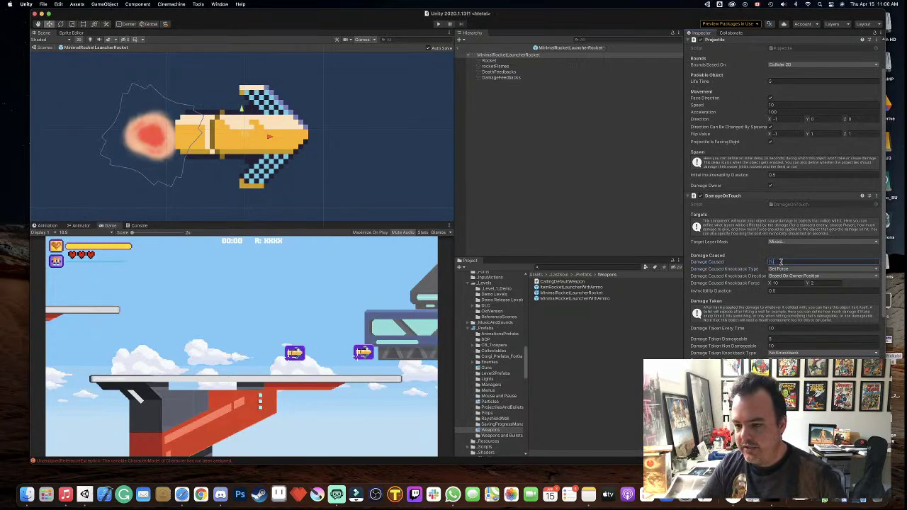
pyautogui.write('10')
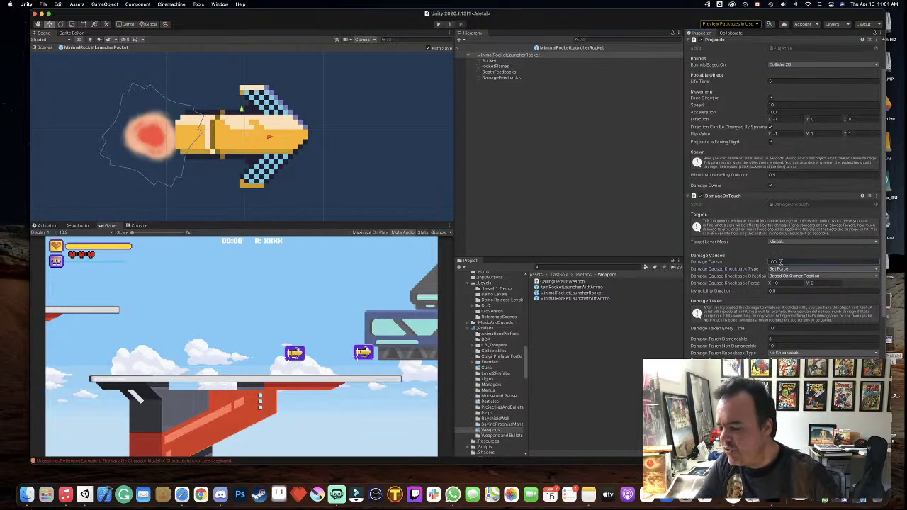
pyautogui.press('Tab')
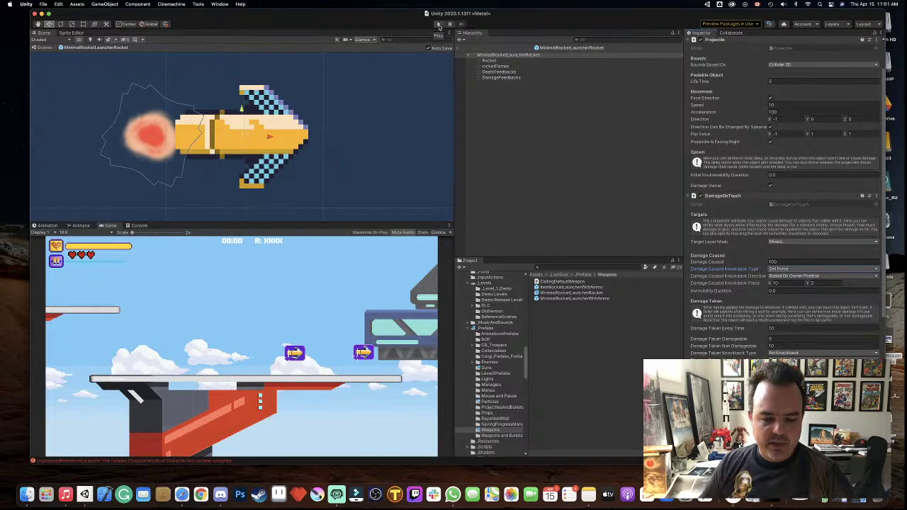
pyautogui.click(468, 55)
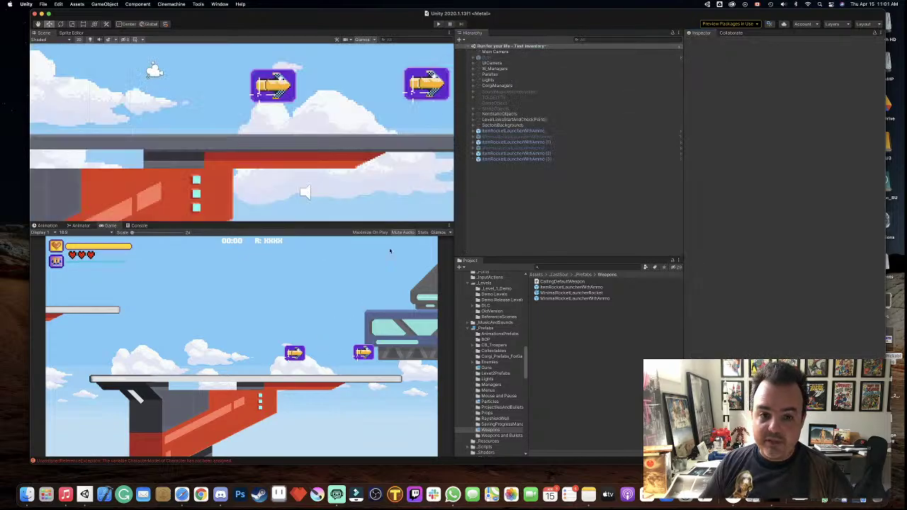
pyautogui.scroll(-3, 420, 162)
pyautogui.scroll(-3, 420, 162)
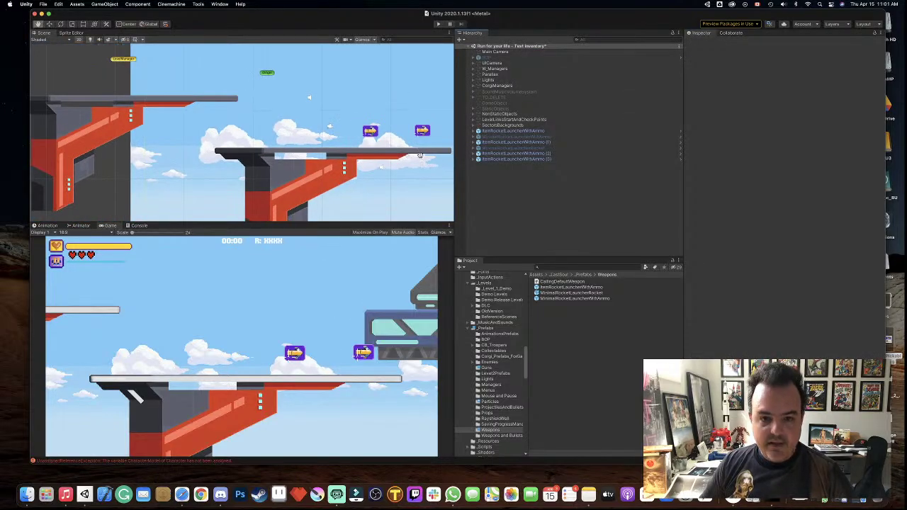
# - Delete the extra pickup copies ItemRocketLauncherWithAmmo (2) and (3)
pyautogui.moveTo(420, 157); pyautogui.dragTo(317, 159, button='middle')
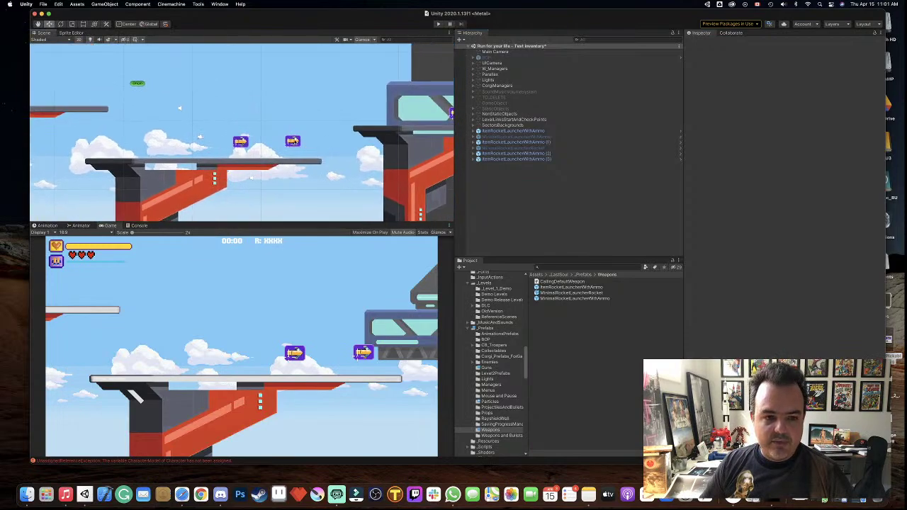
pyautogui.click(292, 142)
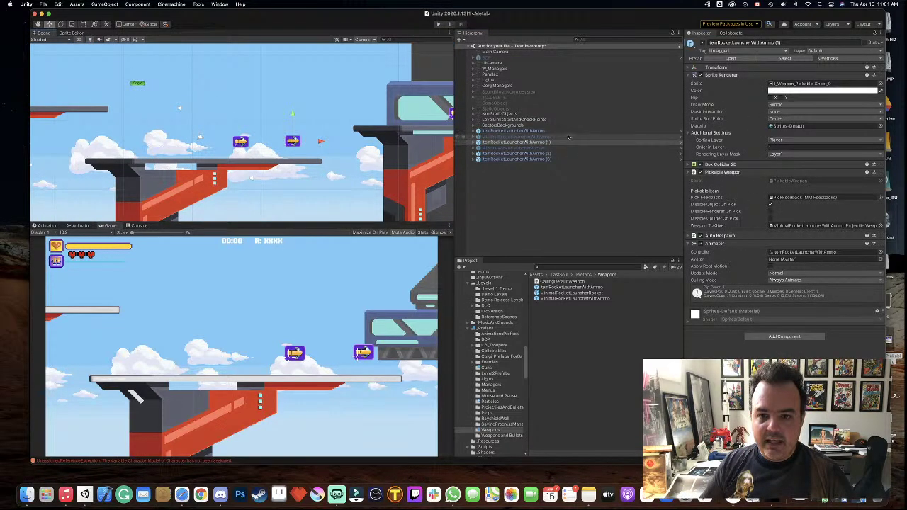
pyautogui.click(555, 154)
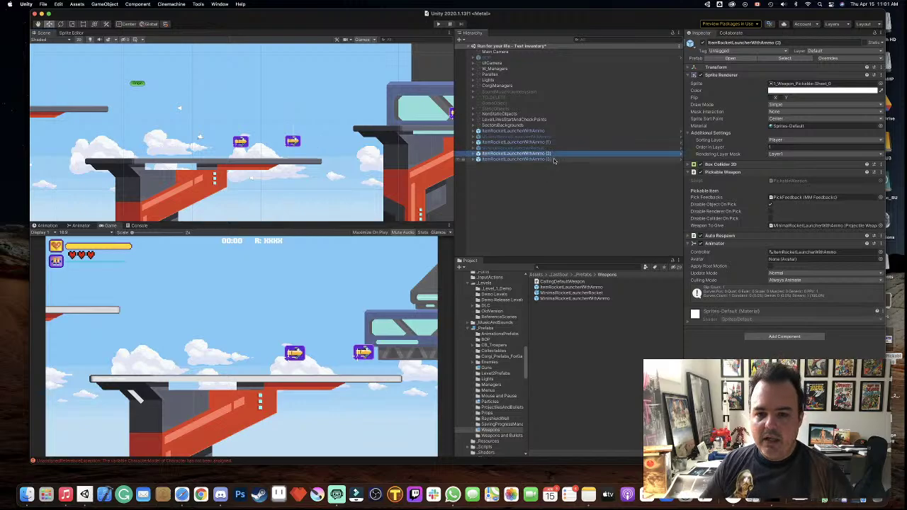
pyautogui.keyDown('shift'); pyautogui.click(558, 159); pyautogui.keyUp('shift')
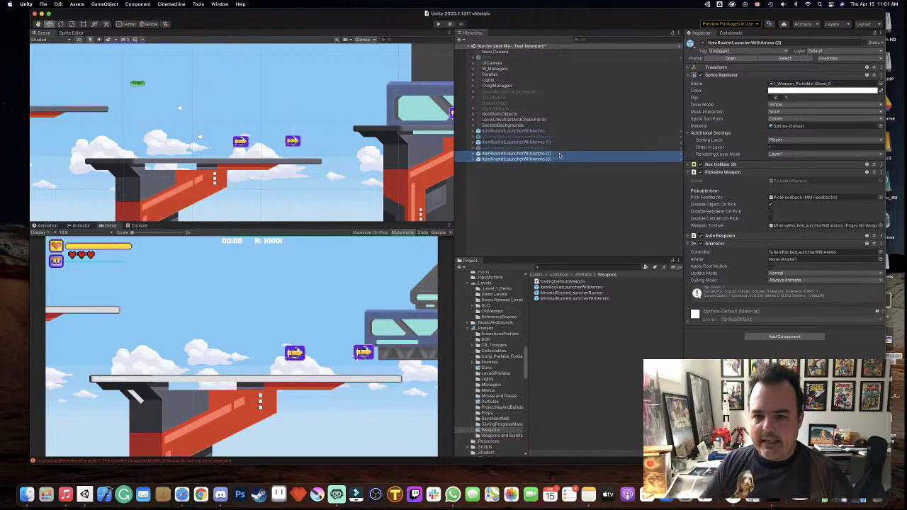
pyautogui.press('super+BackSpace')
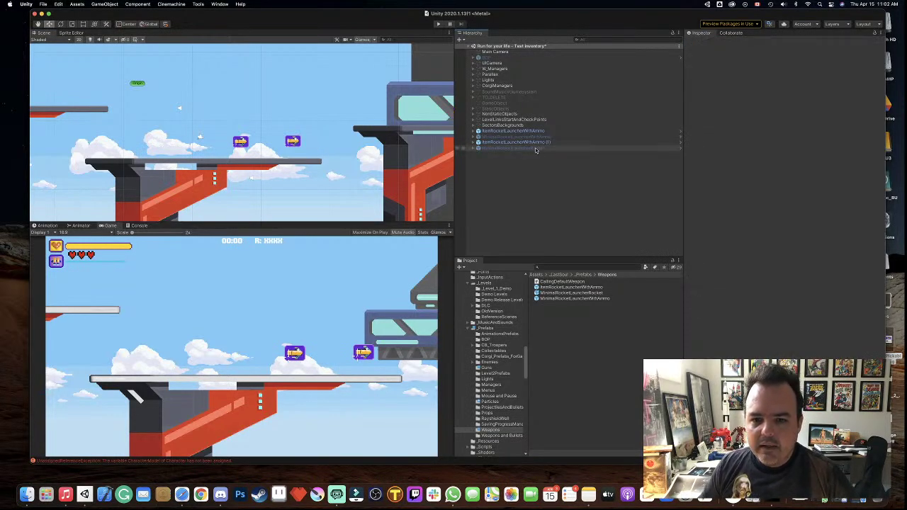
# - Delete the inactive MinimalRocketLauncherRocket object and the ItemRocketLauncherWithAmmo (1) copy
pyautogui.click(539, 149)
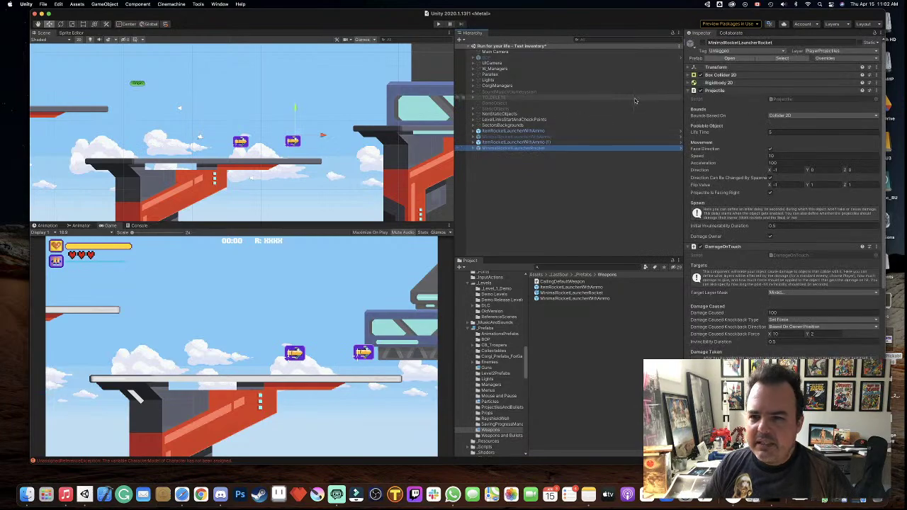
pyautogui.click(703, 44)
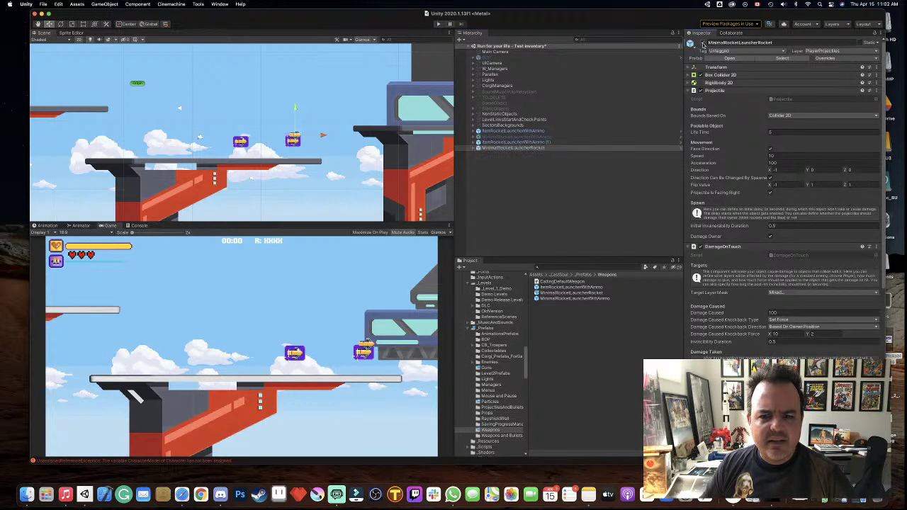
pyautogui.click(703, 44)
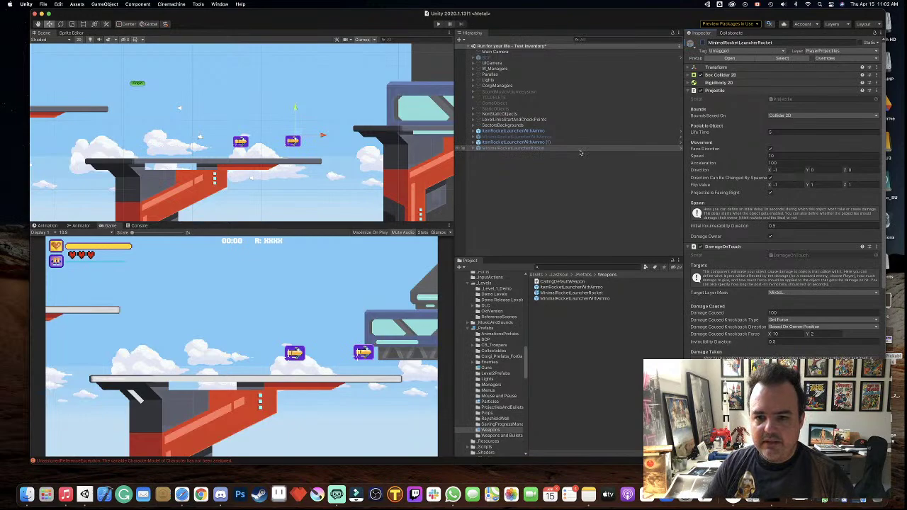
pyautogui.press('super+BackSpace')
pyautogui.click(559, 142)
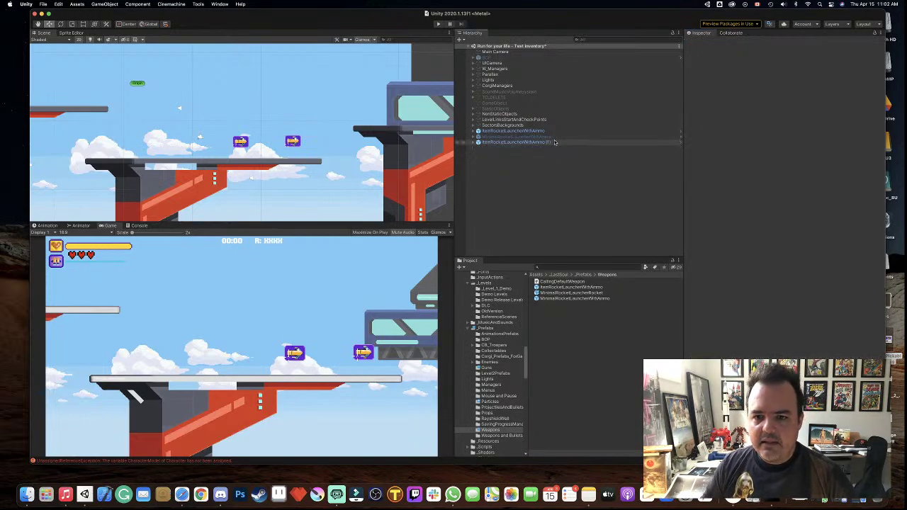
pyautogui.press('super+z')
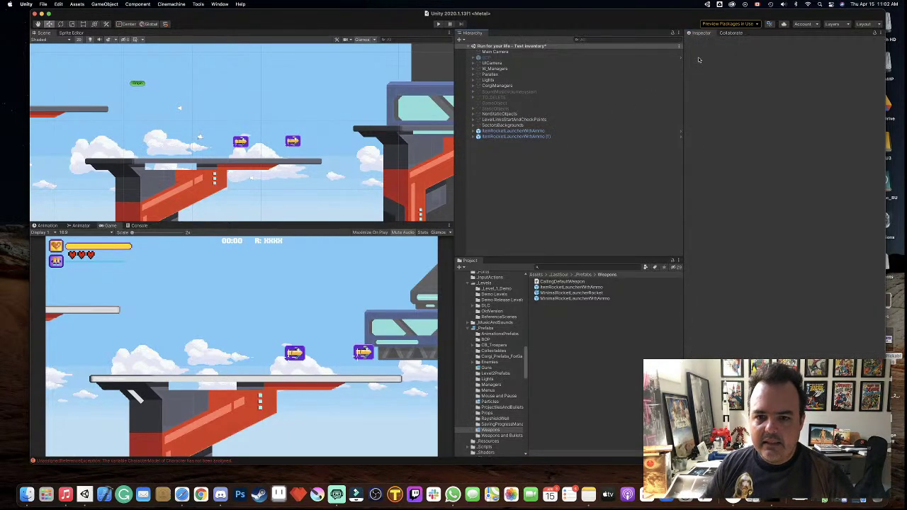
pyautogui.press('super+shift+z')
pyautogui.press('super+shift+z')
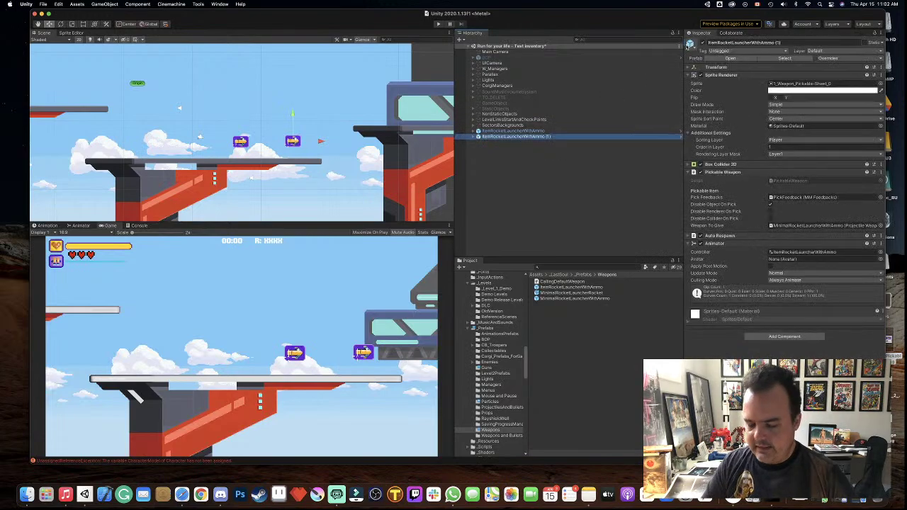
pyautogui.press('super+BackSpace')
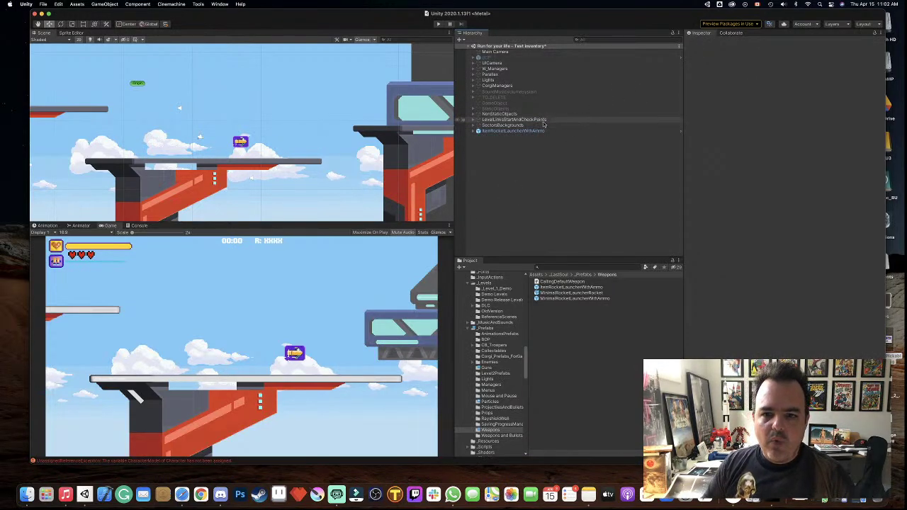
# - Drag the remaining ItemRocketLauncherWithAmmo pickup along Y to sit just above the platform, then deselect it
pyautogui.click(242, 134)
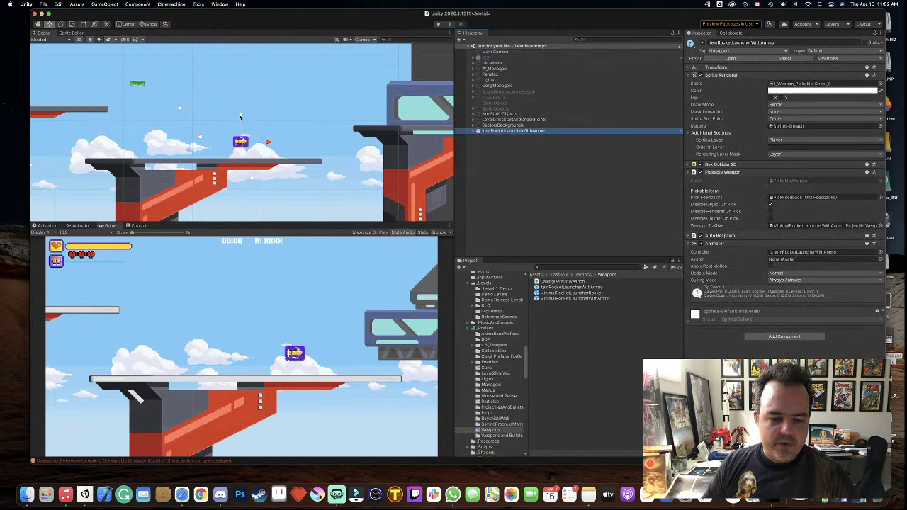
pyautogui.moveTo(244, 132); pyautogui.dragTo(246, 81)
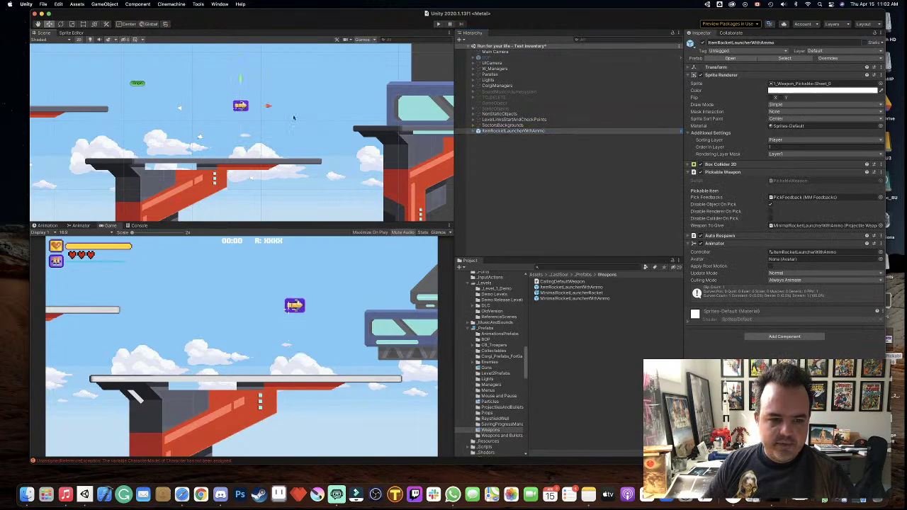
pyautogui.moveTo(238, 79); pyautogui.dragTo(239, 53)
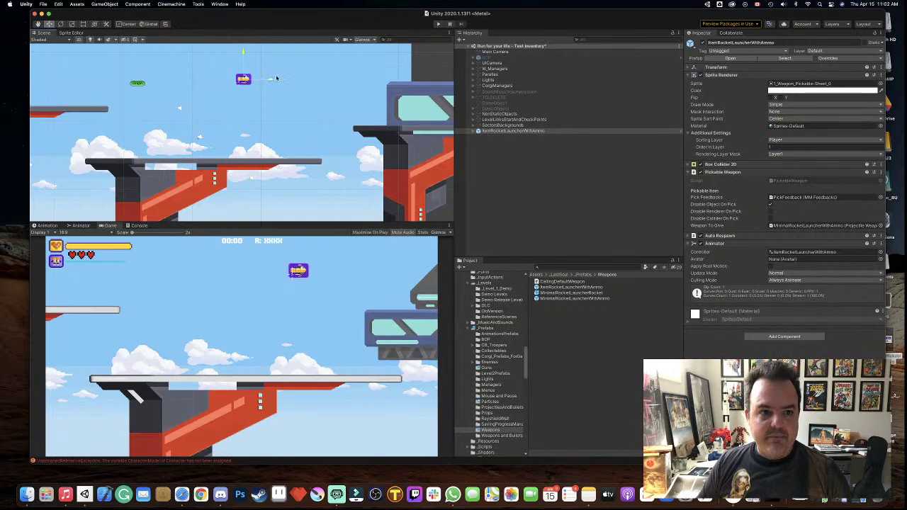
pyautogui.moveTo(243, 54); pyautogui.dragTo(243, 112)
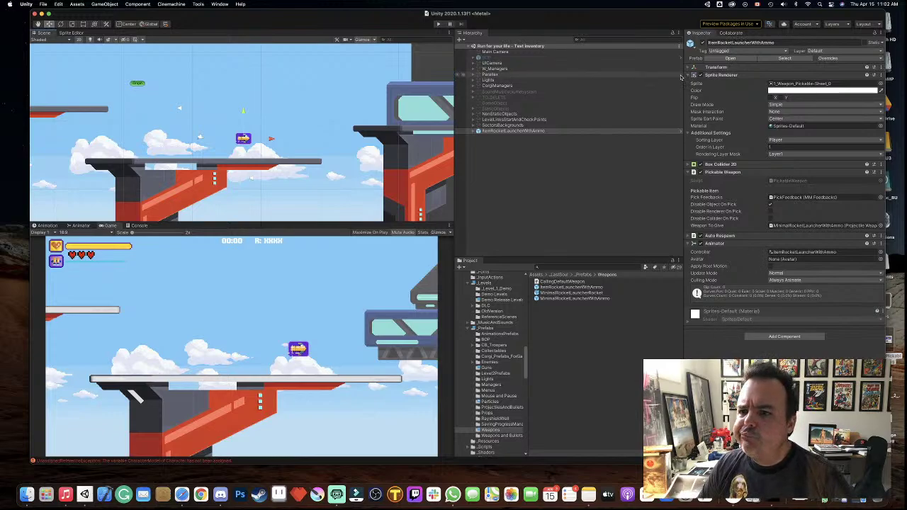
pyautogui.click(599, 200)
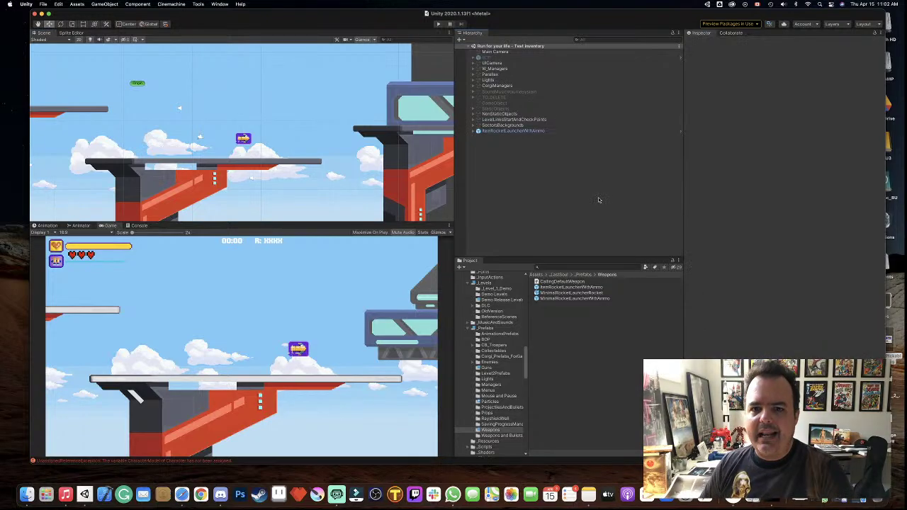
# - Publish to Collaborate with the note 'Rocket Launcher Working complete', excluding InputManager.asset
pyautogui.click(770, 25)
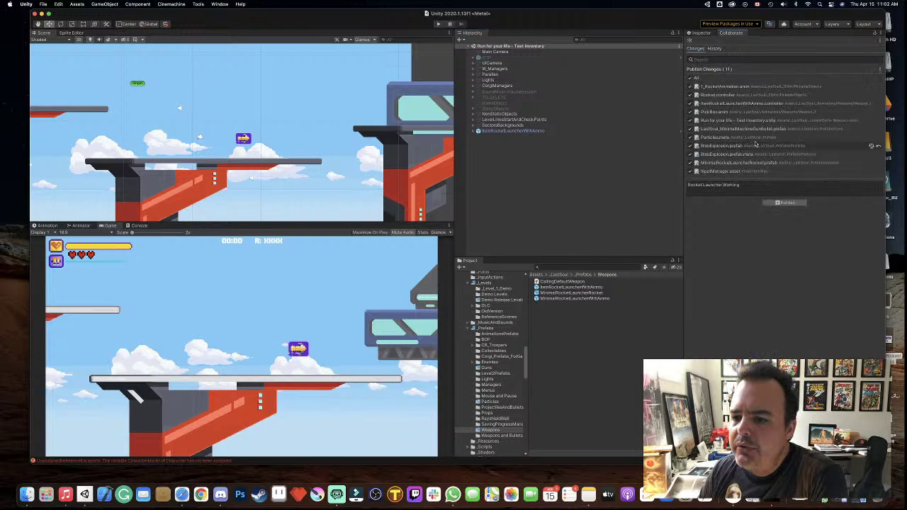
pyautogui.click(689, 171)
pyautogui.click(753, 185)
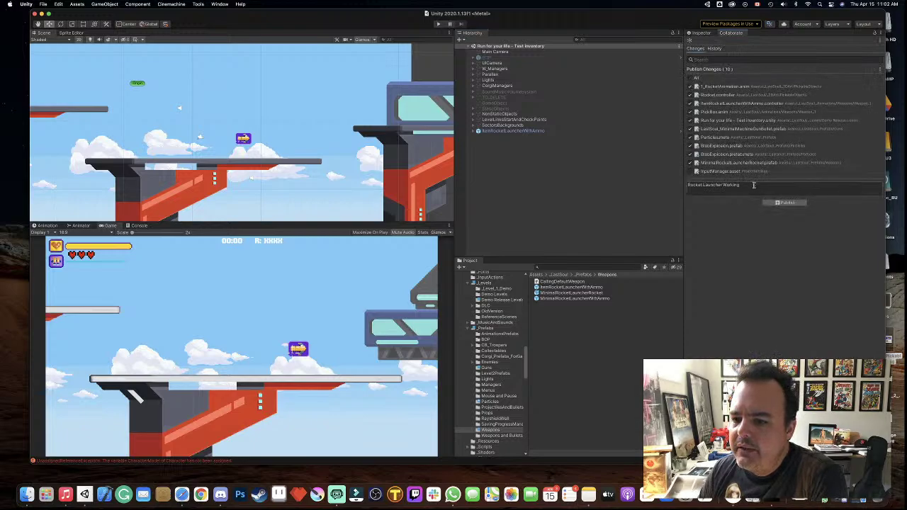
pyautogui.click(752, 185)
pyautogui.write('complete')
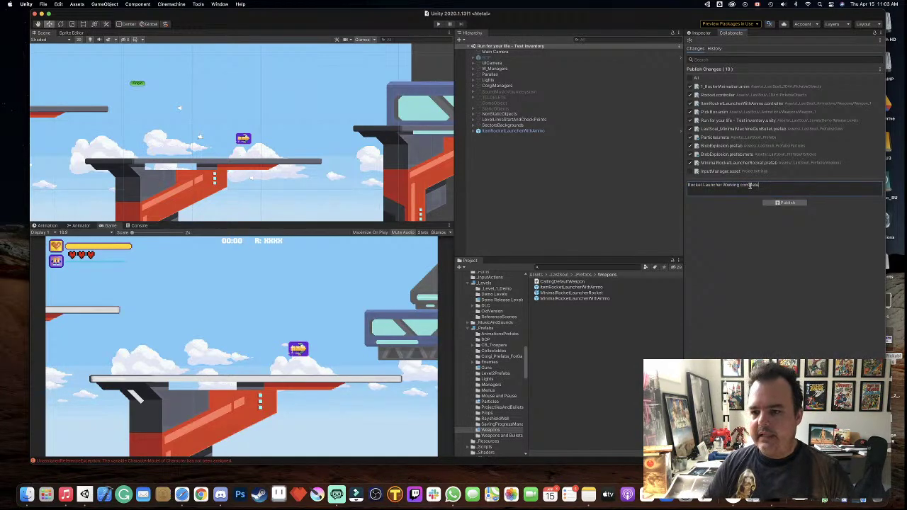
pyautogui.click(784, 204)
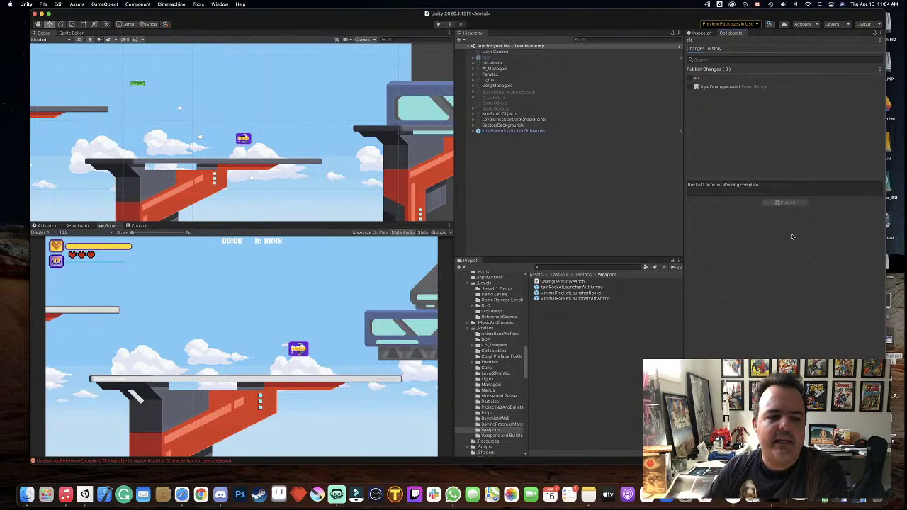
pyautogui.click(26, 195)
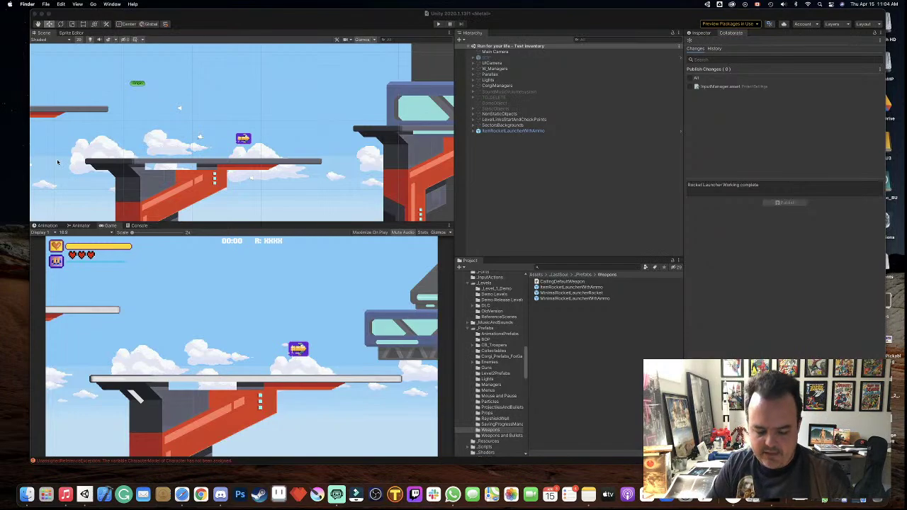
# - Open a new Finder window on Recents, launch Music, then refocus the Recents window
pyautogui.press('super+n')
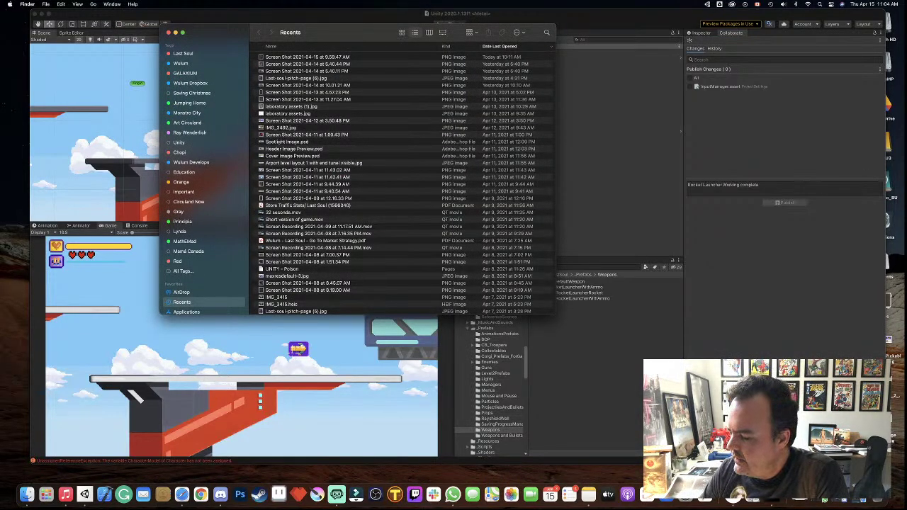
pyautogui.click(65, 496)
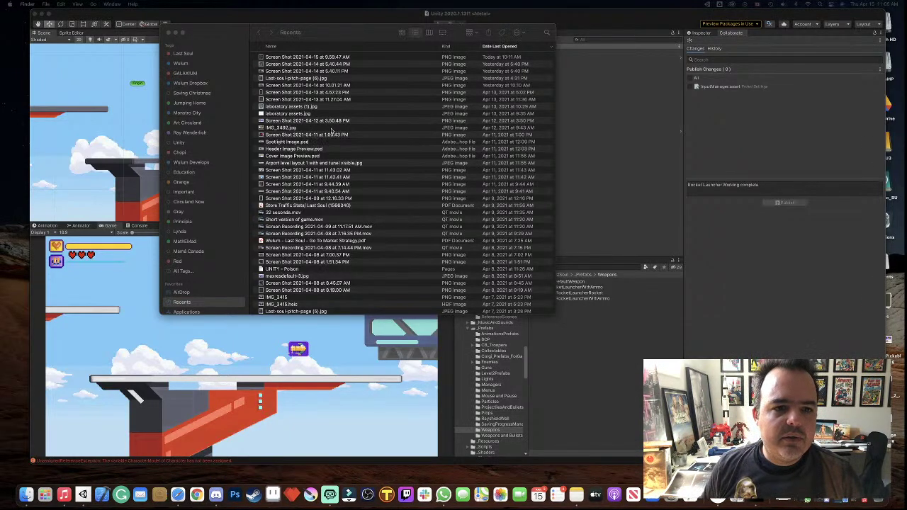
pyautogui.click(184, 55)
# - Go to the Level 2 PixelArt folder under the Last Soul tag and preview the mike_bop files
pyautogui.click(183, 54)
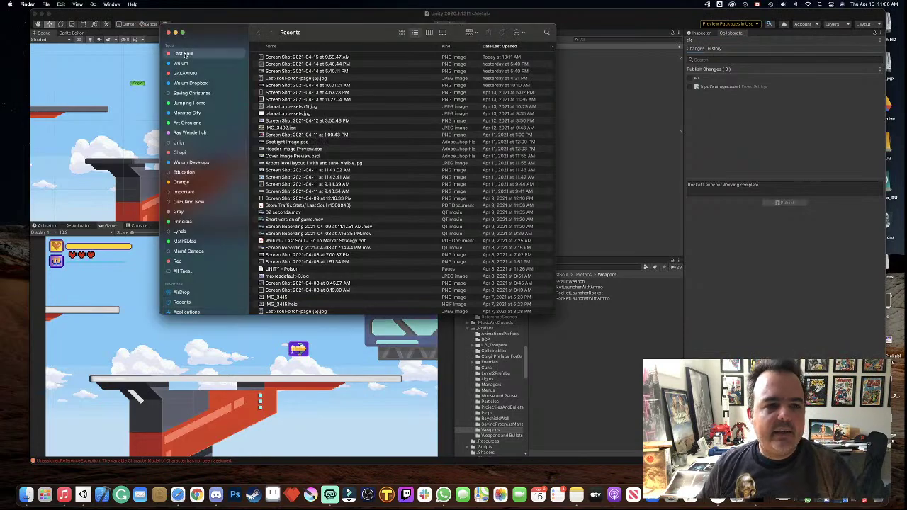
pyautogui.click(283, 78)
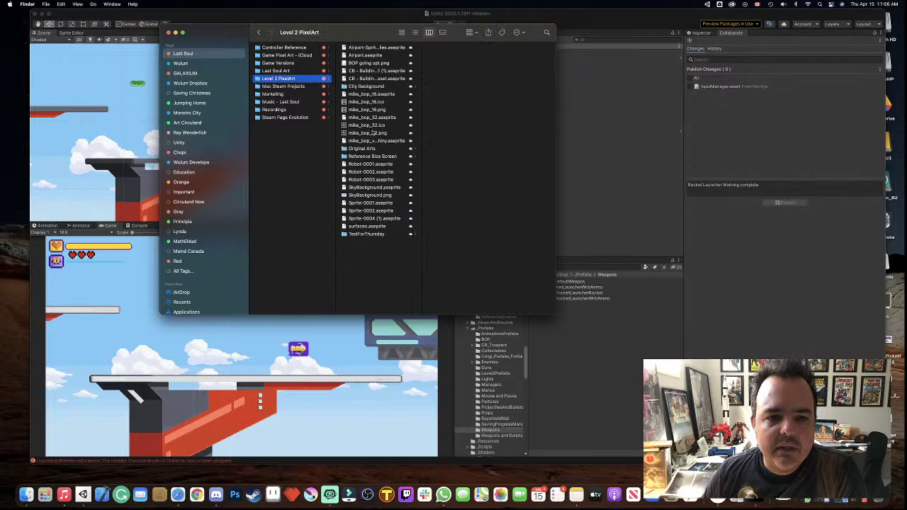
pyautogui.click(366, 102)
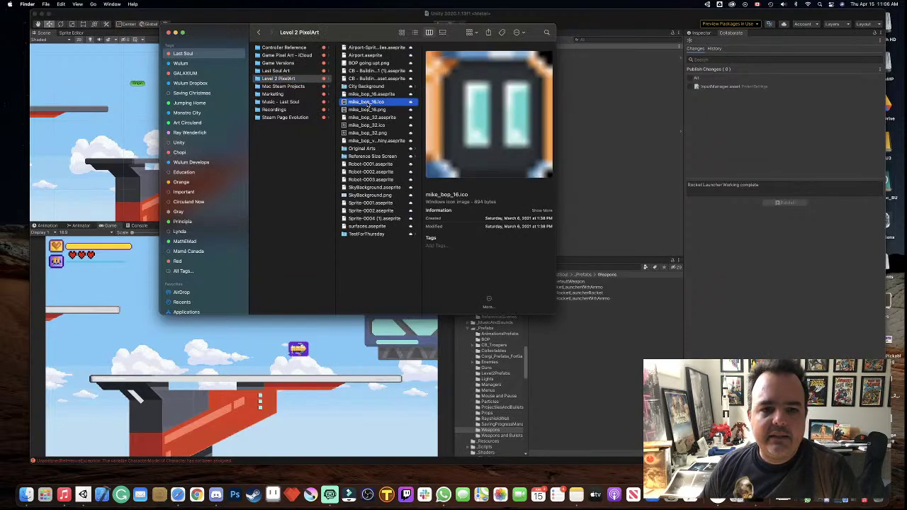
pyautogui.press('space')
pyautogui.press('space')
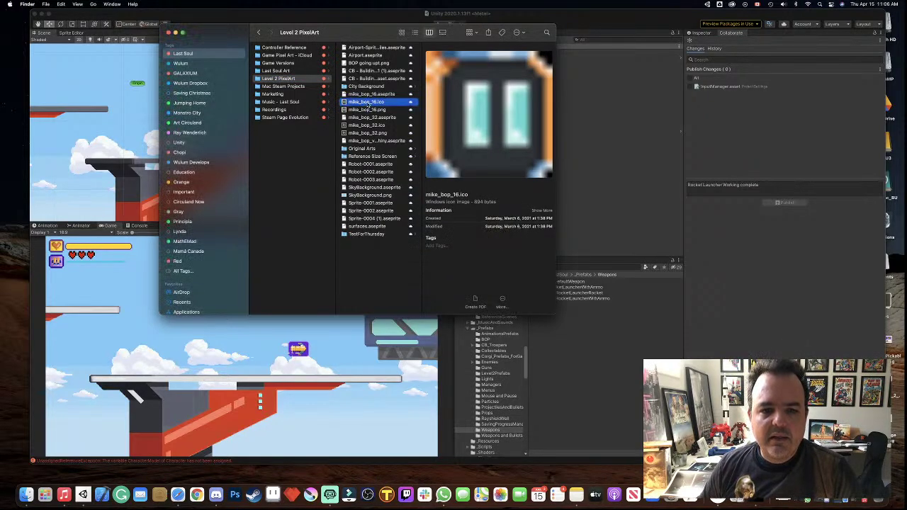
pyautogui.click(364, 111)
pyautogui.press('space')
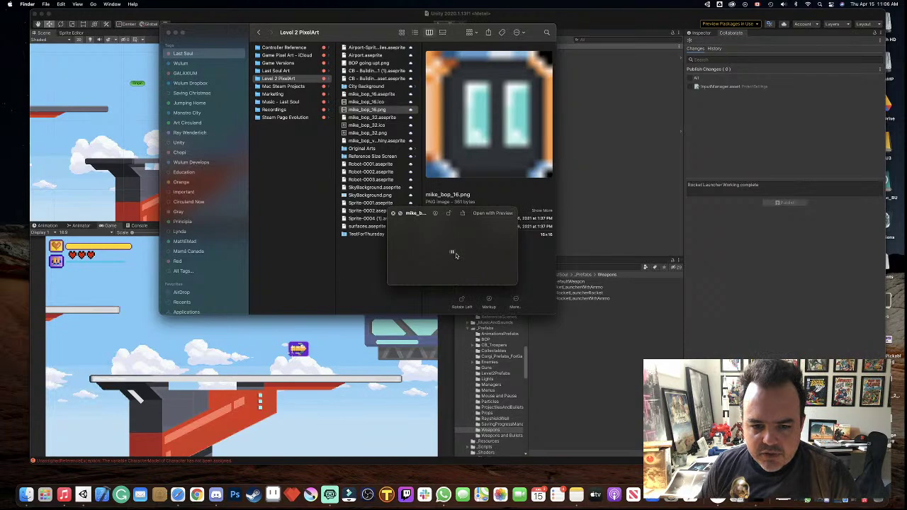
pyautogui.press('space')
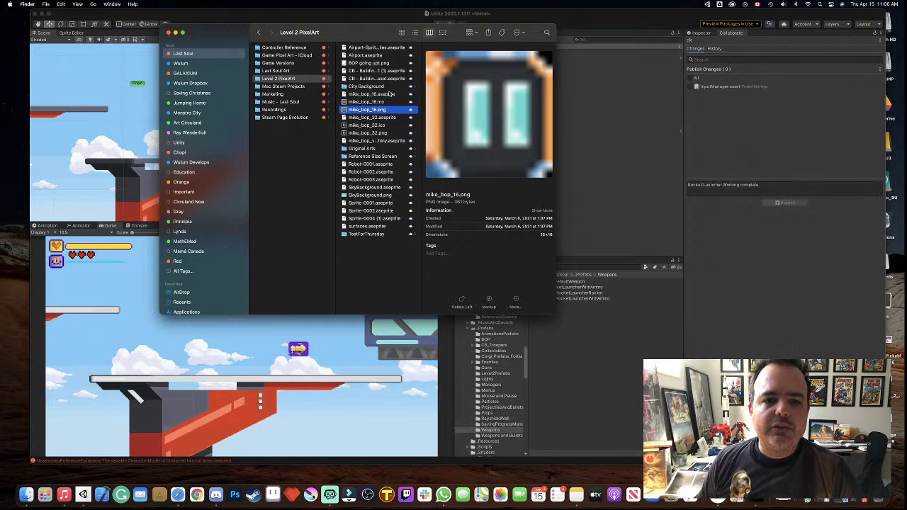
# - Widen the file list column and open Robot-0001.aseprite in Aseprite
pyautogui.moveTo(420, 81); pyautogui.dragTo(443, 81)
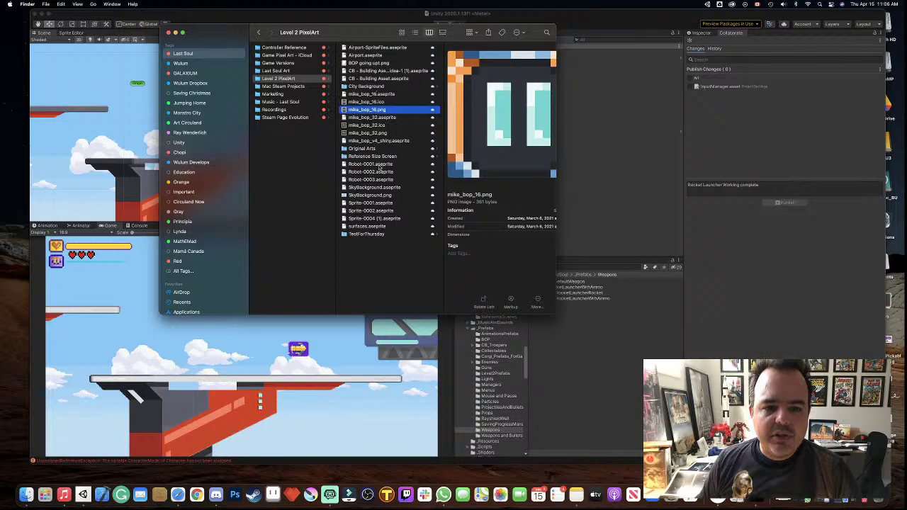
pyautogui.click(370, 164)
pyautogui.doubleClick(370, 165)
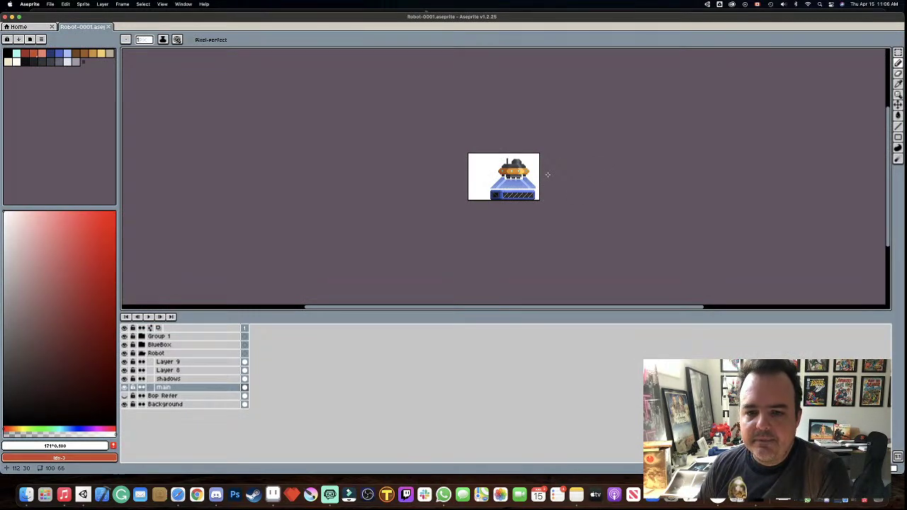
# - Back in Aseprite, open Robot-0002.aseprite in a new tab
pyautogui.press('super+Tab')
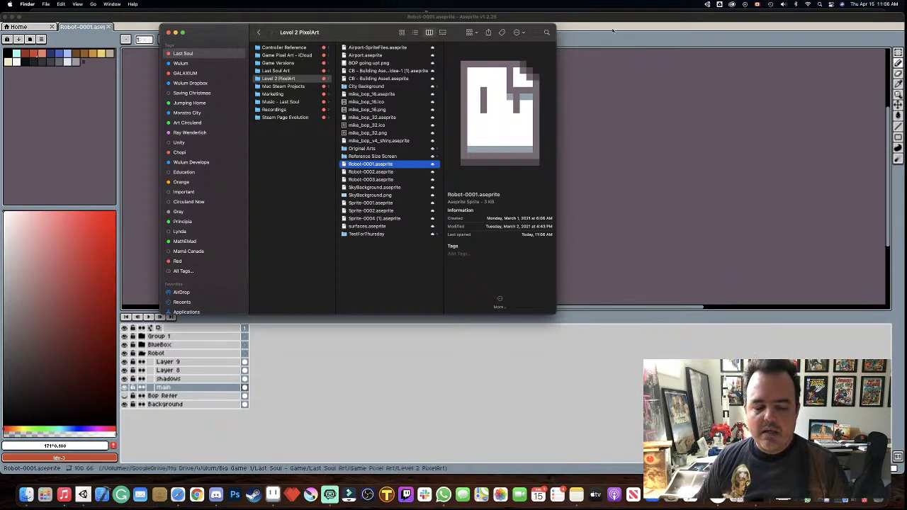
pyautogui.click(572, 343)
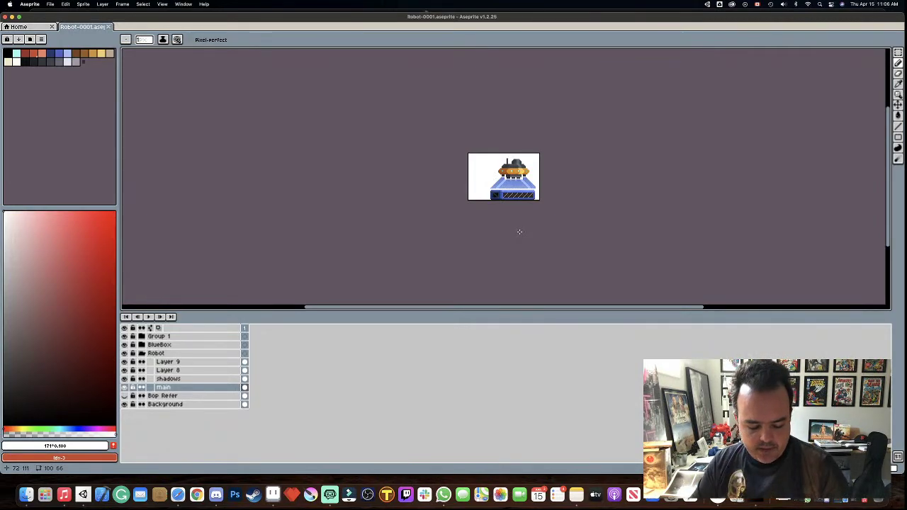
pyautogui.press('super+o')
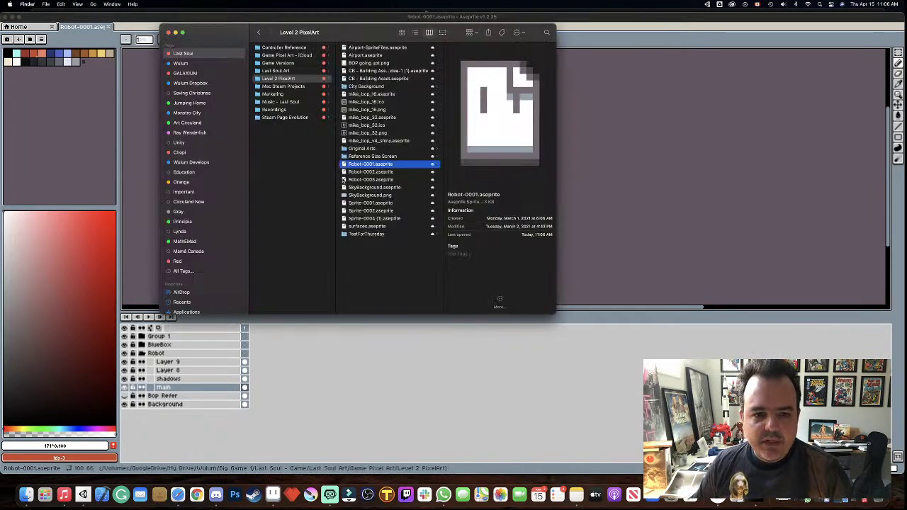
pyautogui.doubleClick(378, 171)
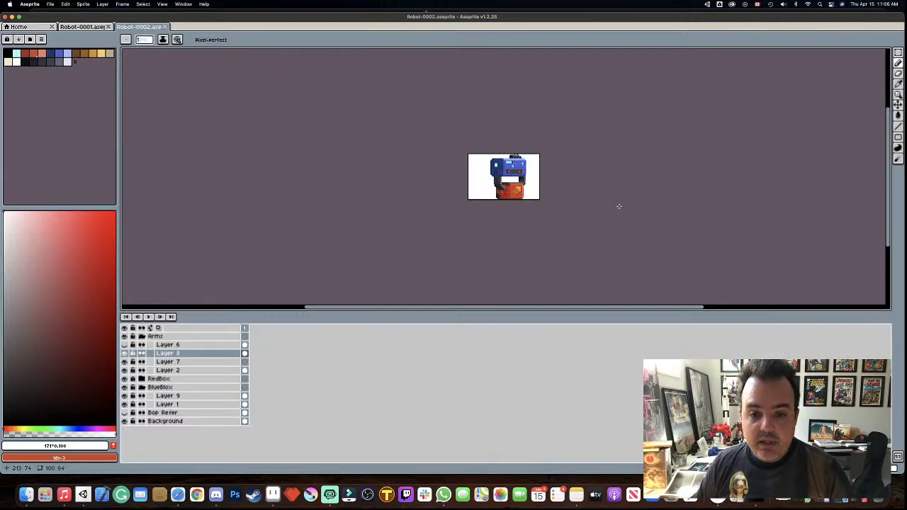
# - Open Robot-0003.aseprite in another tab, then bring Unity to the front
pyautogui.press('super+Tab')
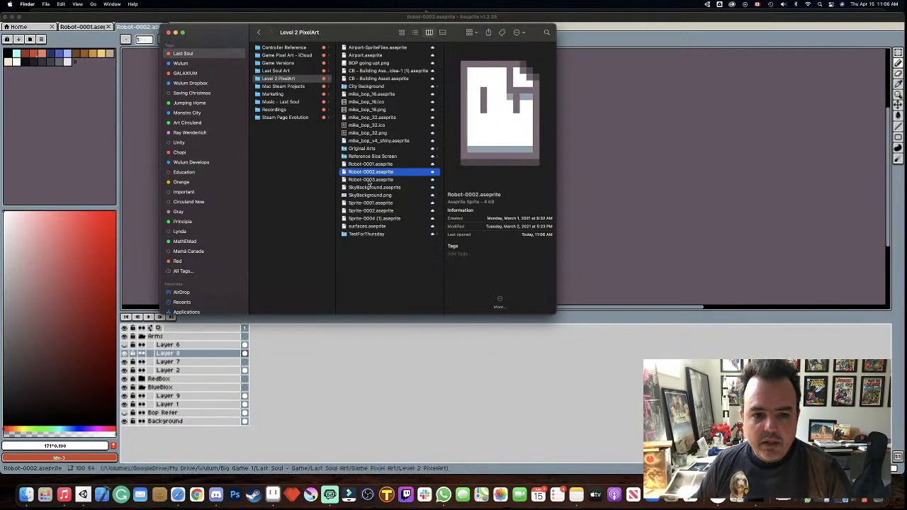
pyautogui.doubleClick(370, 180)
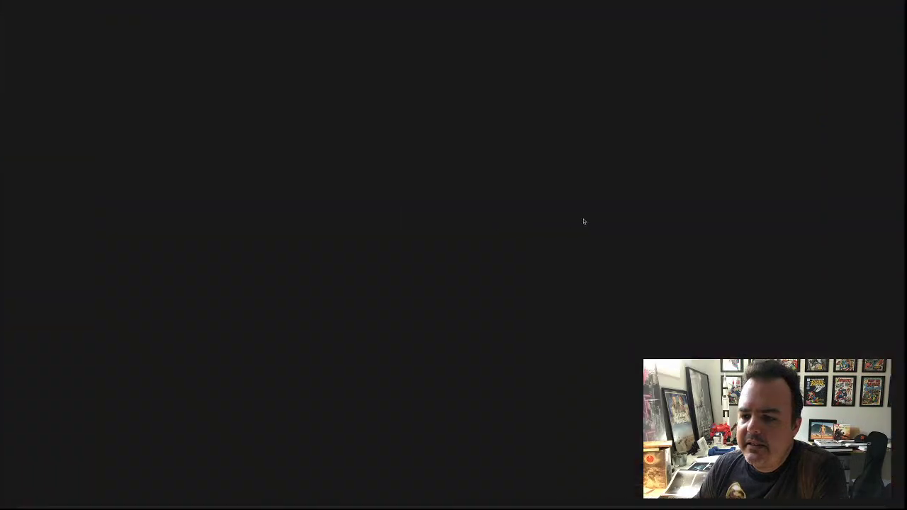
pyautogui.press('super+Tab')
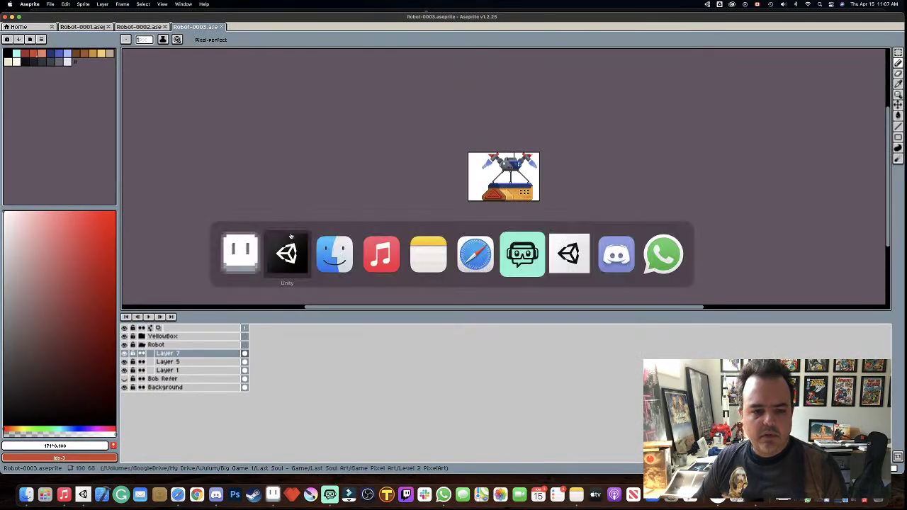
pyautogui.click(289, 263)
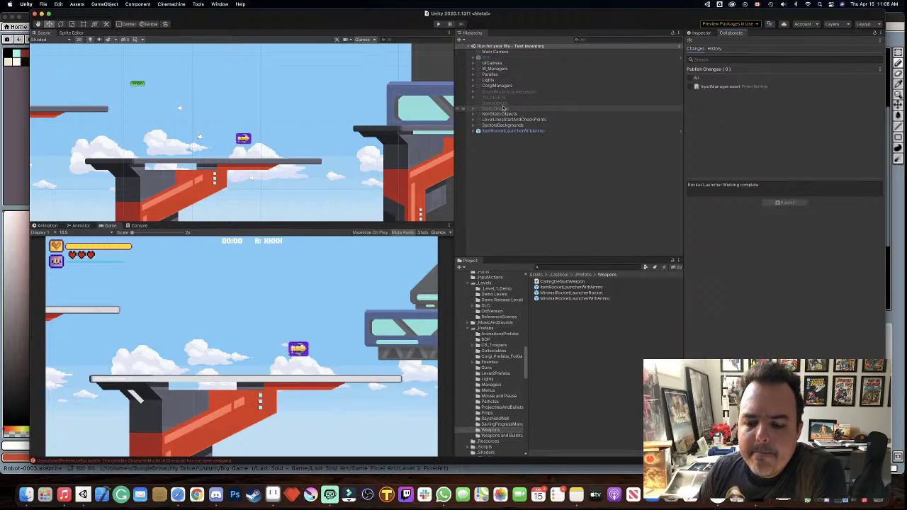
# - Select the MinimalRocketLauncherRocket prefab in Weapons and show its components in the Inspector
pyautogui.click(569, 294)
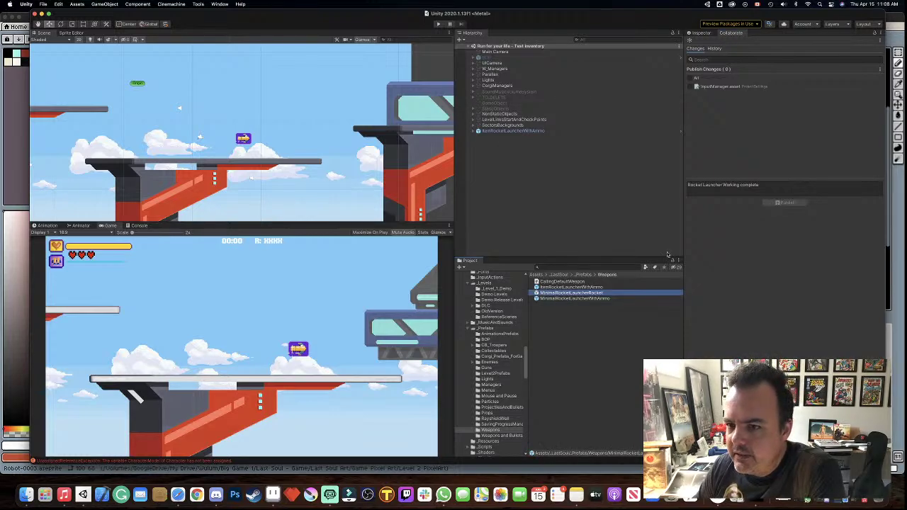
pyautogui.click(701, 33)
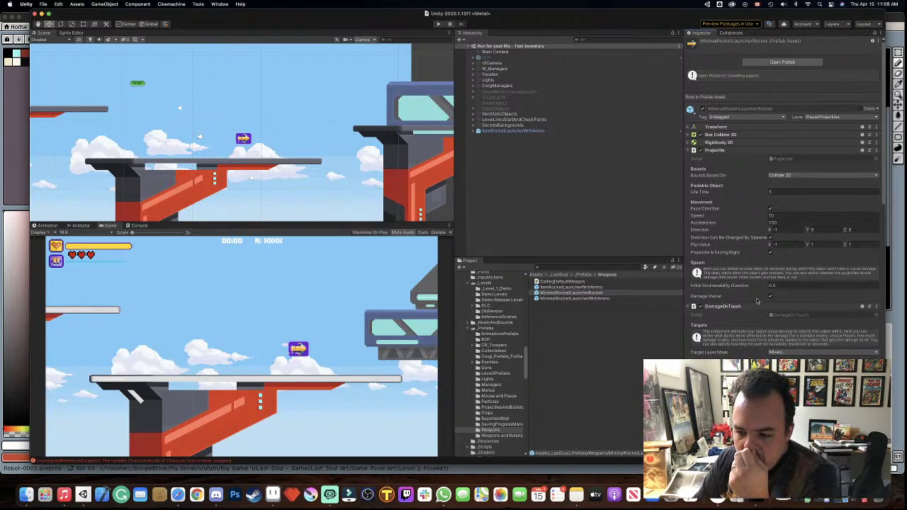
# - Enter prefab mode for MinimalRocketLauncherRocket using Open Prefab
pyautogui.click(782, 62)
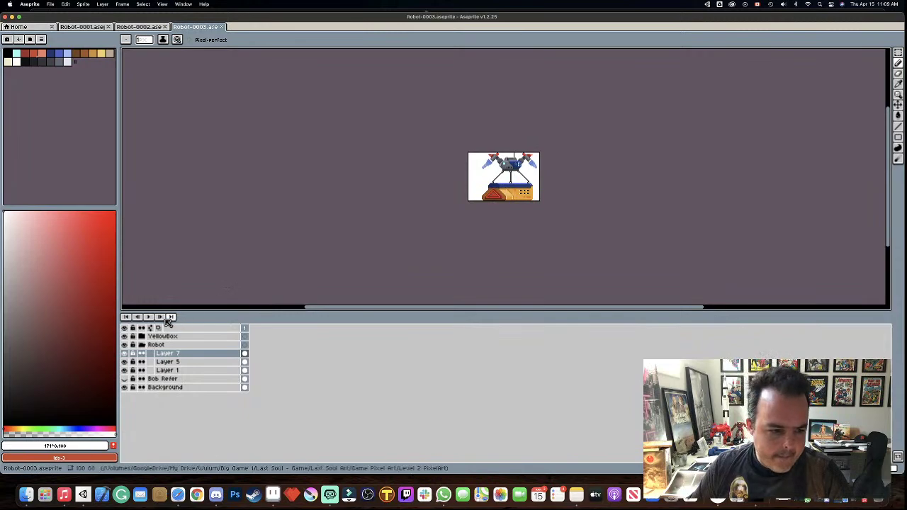
# - Hide YellowBox and show the Robot group, briefly toggling Layer 5 and Robot to compare
pyautogui.click(125, 337)
pyautogui.click(124, 344)
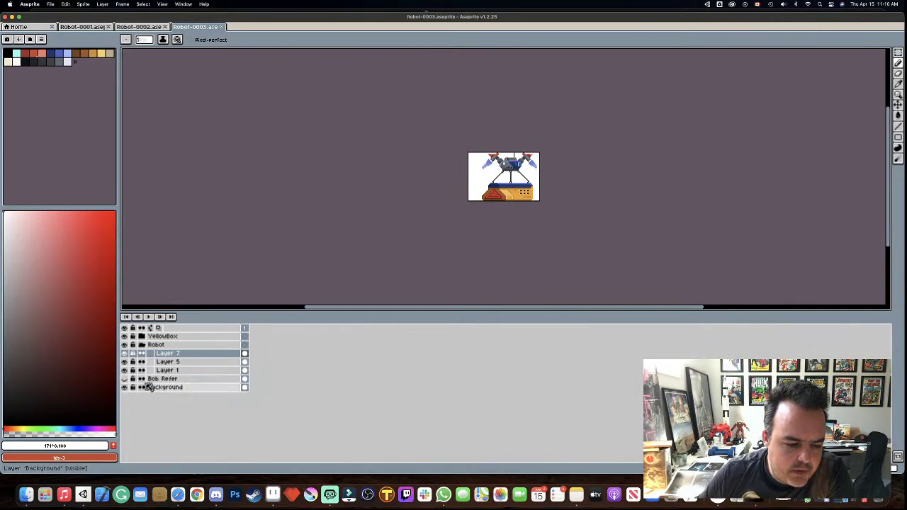
pyautogui.click(125, 362)
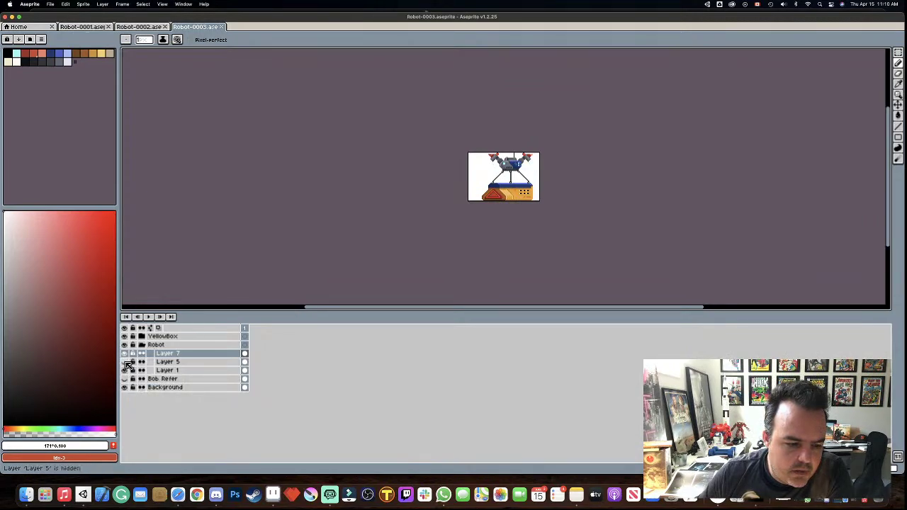
pyautogui.click(125, 362)
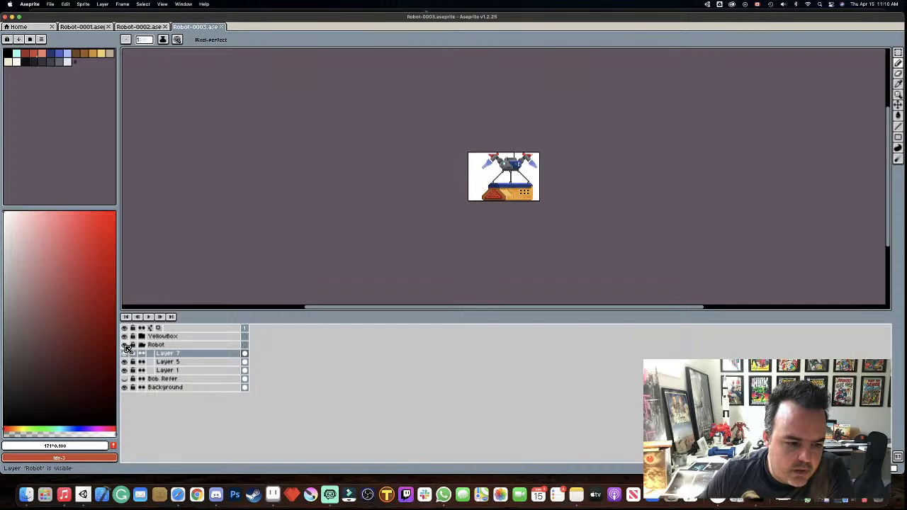
pyautogui.click(126, 345)
pyautogui.click(126, 345)
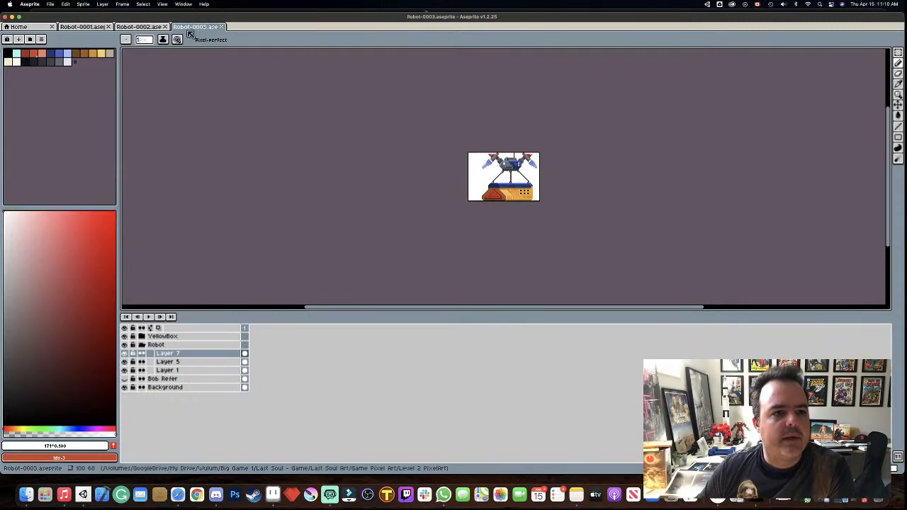
pyautogui.click(53, 5)
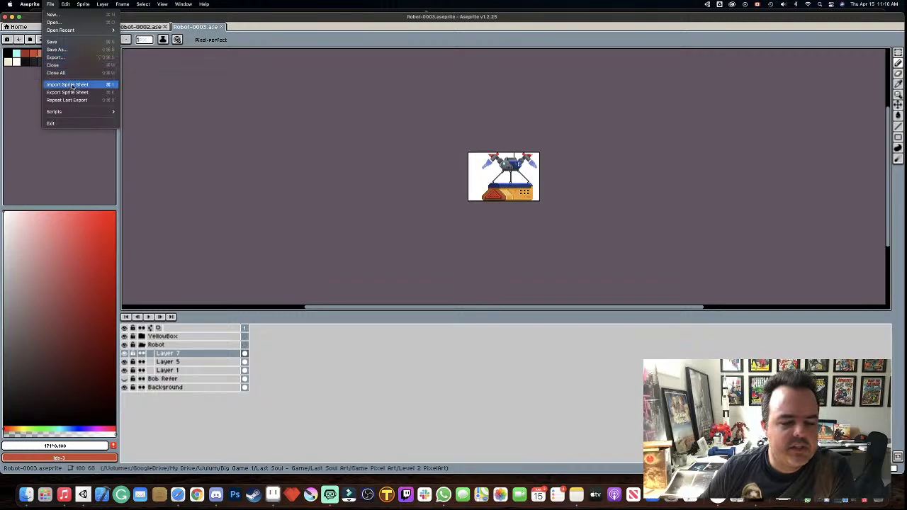
# - Run a trial sprite-sheet import, then close Robot-0003 choosing Don't Save
pyautogui.click(72, 86)
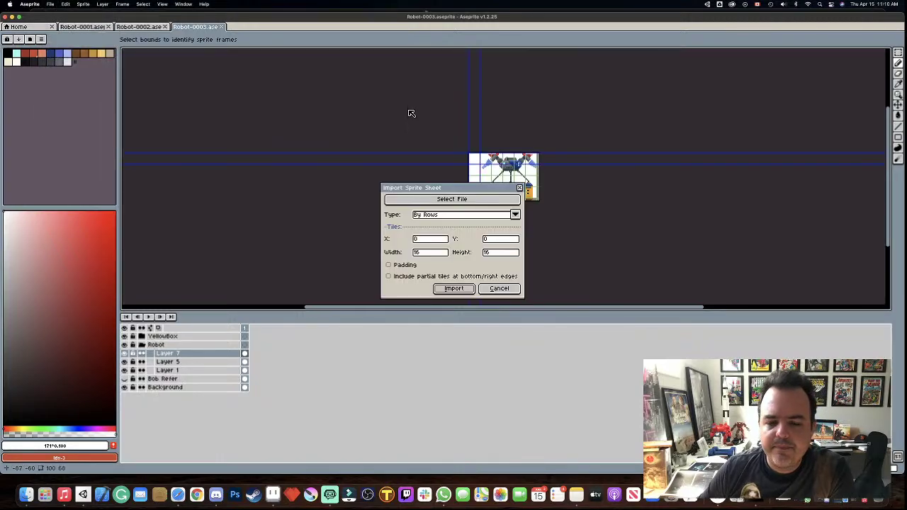
pyautogui.click(454, 289)
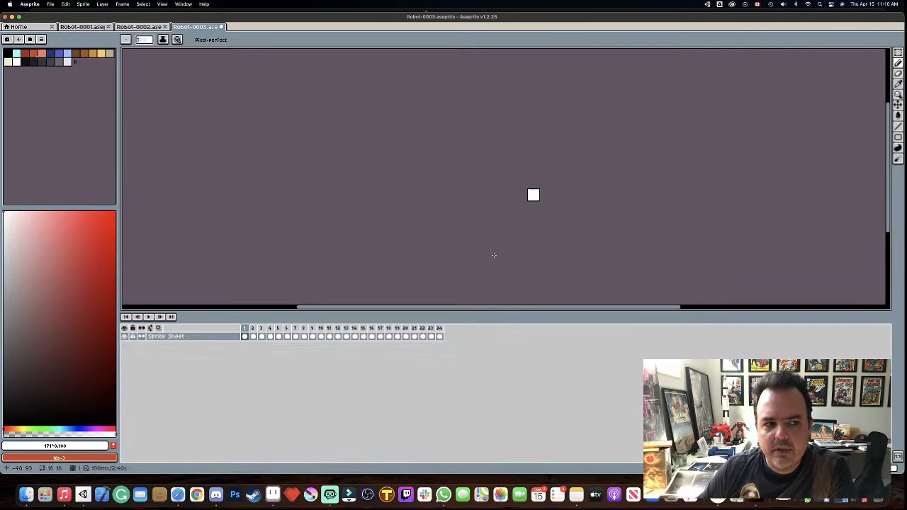
pyautogui.click(221, 28)
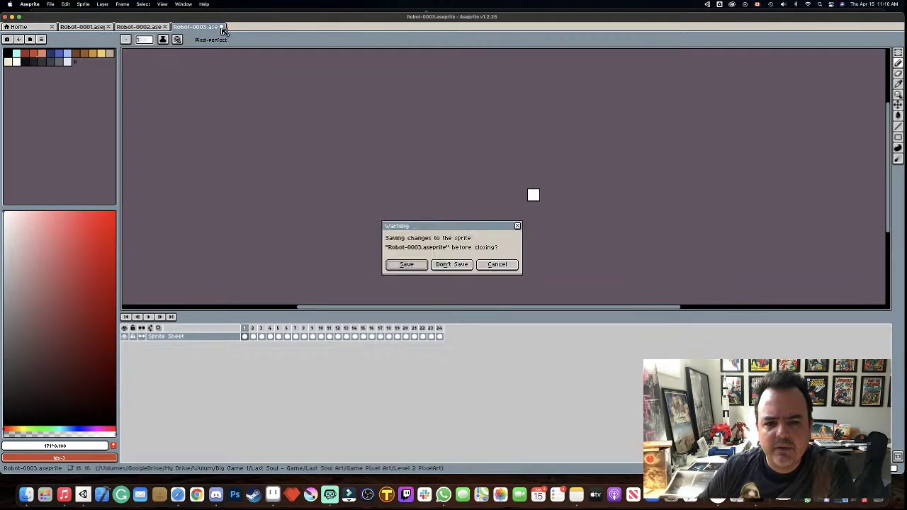
pyautogui.click(452, 265)
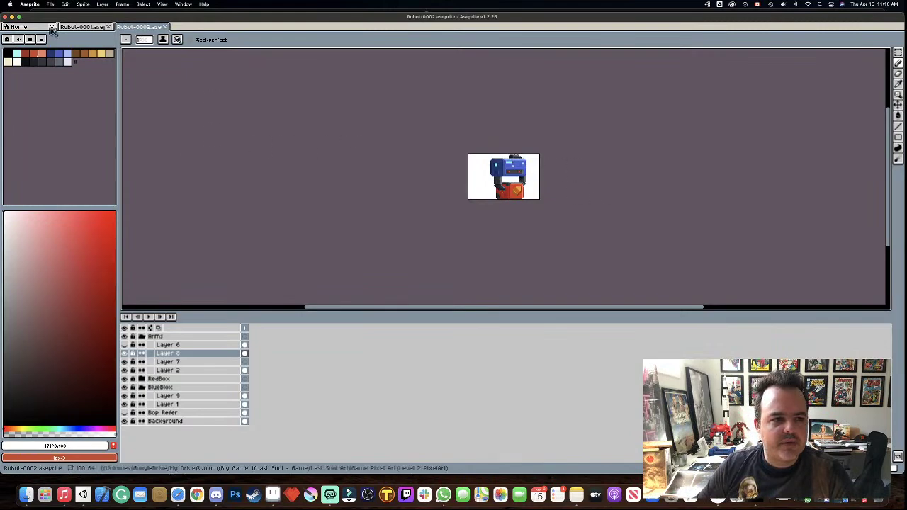
# - Export Robot-0002 as a sprite sheet with Open Sprite Sheet on, then zoom into Robot-0002-Sheet
pyautogui.click(50, 4)
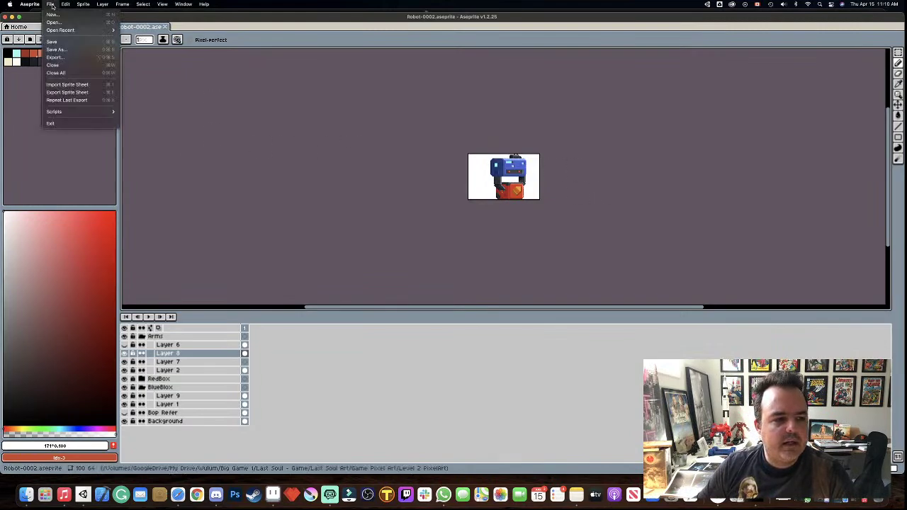
pyautogui.click(66, 92)
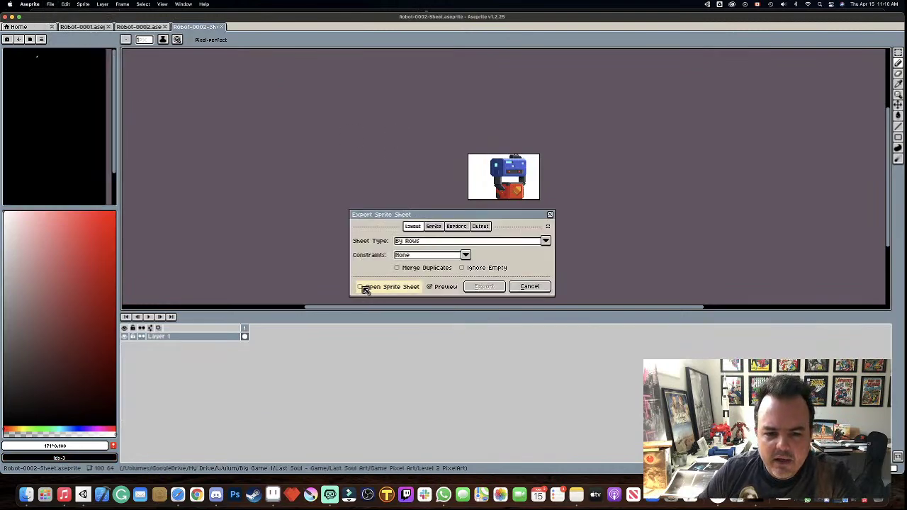
pyautogui.click(484, 286)
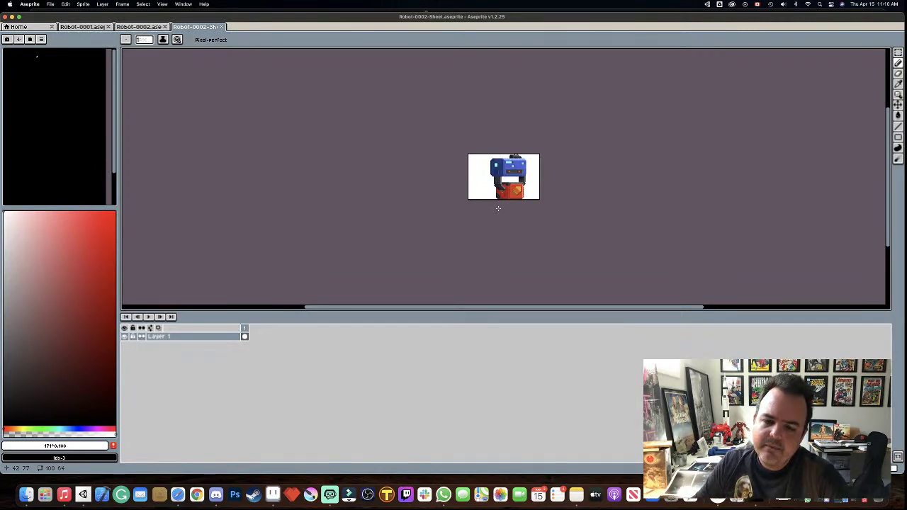
pyautogui.scroll(1, 510, 209)
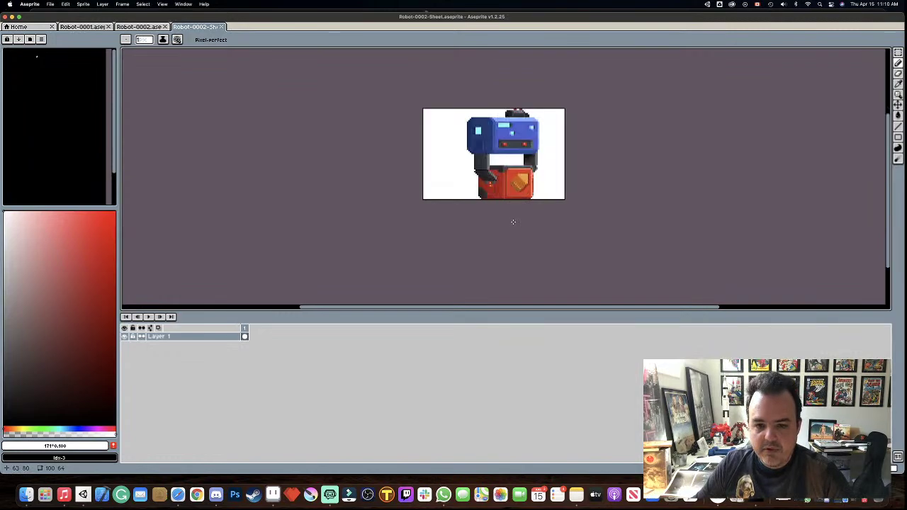
pyautogui.scroll(1, 518, 210)
pyautogui.scroll(3, 538, 196)
pyautogui.hscroll(3, 539, 197)
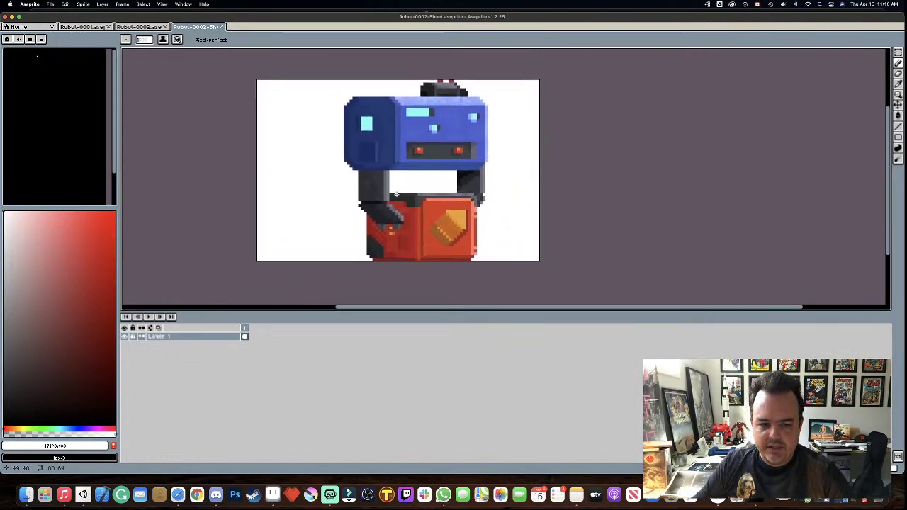
pyautogui.press('m')
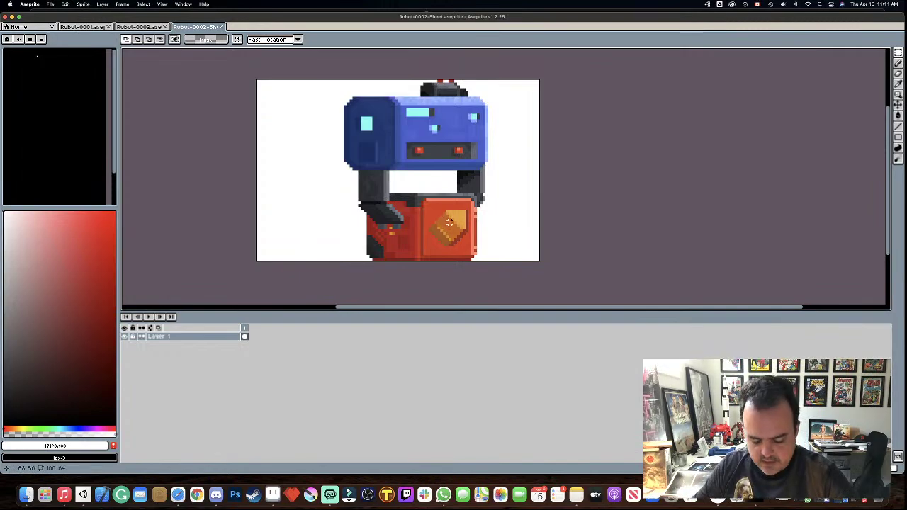
# - Widen the canvas to 137 px and place a copy of the red body to the right
pyautogui.press('super+alt+c')
pyautogui.moveTo(539, 165); pyautogui.dragTo(644, 164)
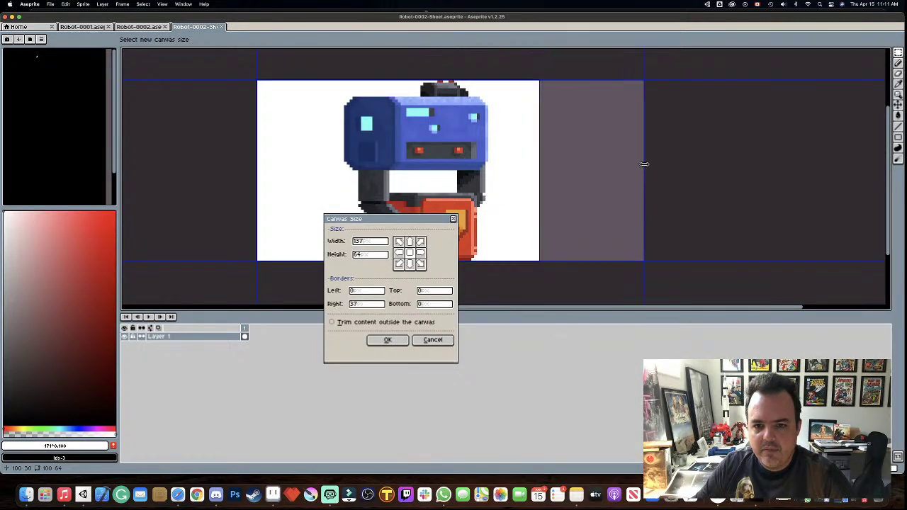
pyautogui.click(388, 340)
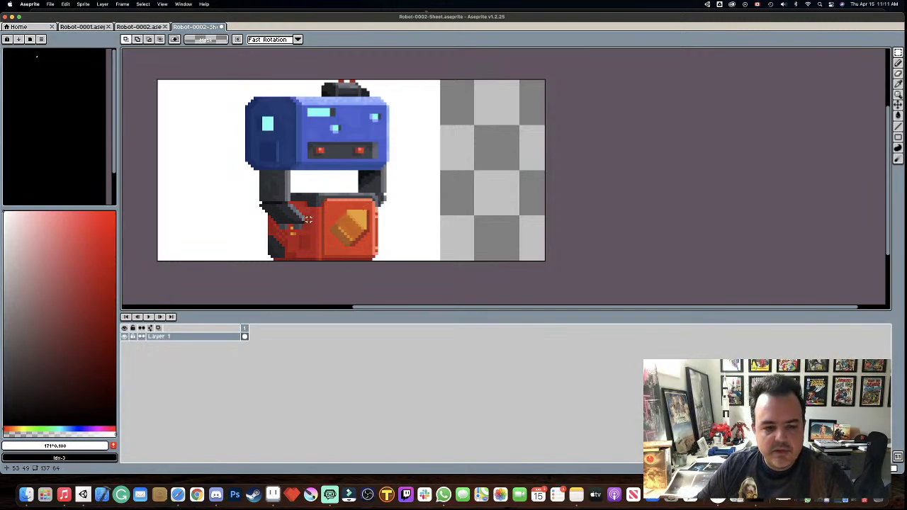
pyautogui.press('super+alt+c')
pyautogui.press('Escape')
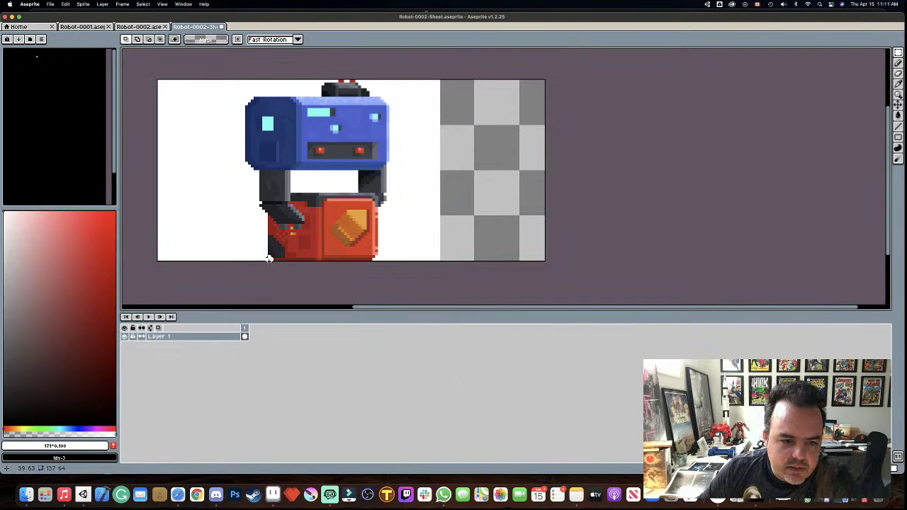
pyautogui.moveTo(269, 258); pyautogui.dragTo(377, 195)
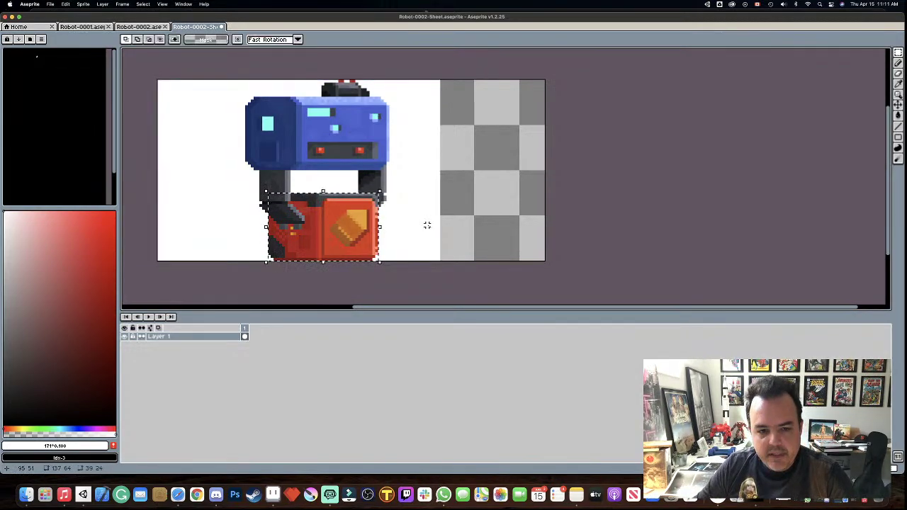
pyautogui.moveTo(337, 229)
pyautogui.keyDown('ctrl'); pyautogui.mouseDown()
pyautogui.moveTo(475, 229)
pyautogui.moveTo(460, 229)
pyautogui.mouseUp(); pyautogui.keyUp('ctrl')
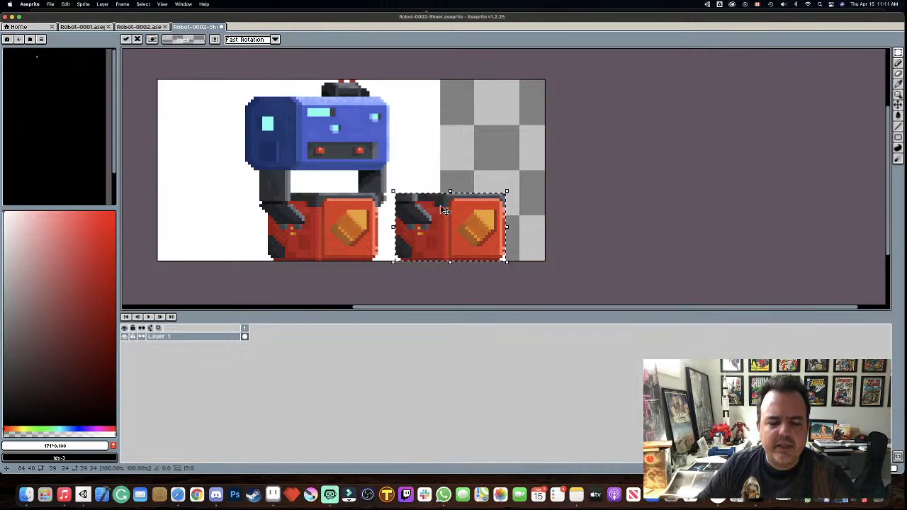
# - Crop the canvas to 123 px wide, then trim the left edge to 92×64
pyautogui.press('super+alt+c')
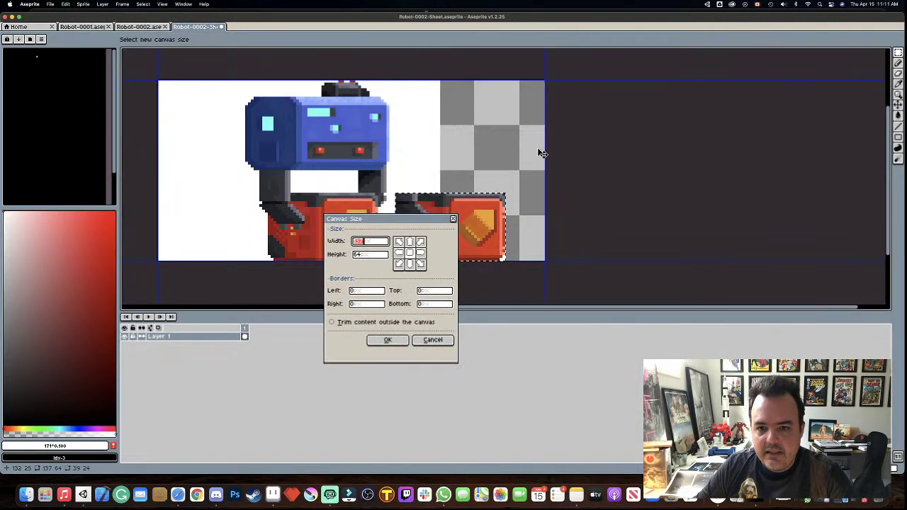
pyautogui.moveTo(543, 141); pyautogui.dragTo(504, 147)
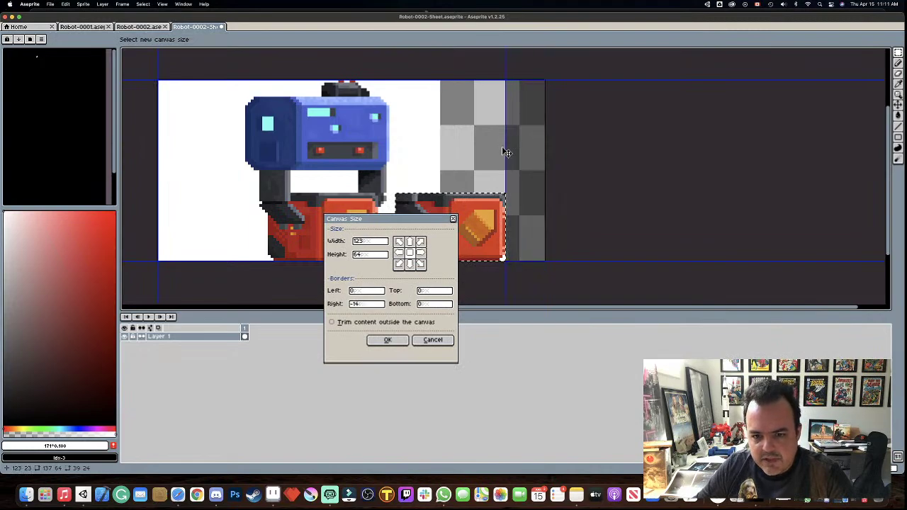
pyautogui.click(387, 340)
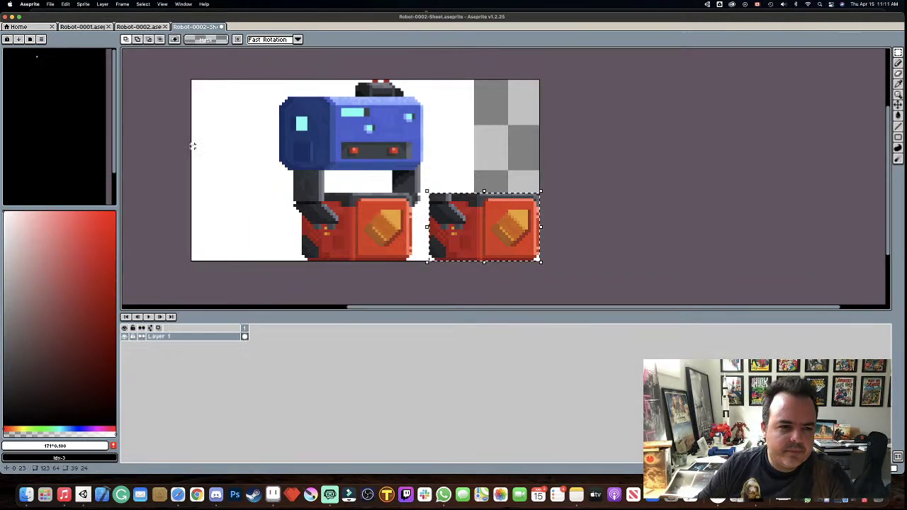
pyautogui.press('super+alt+c')
pyautogui.moveTo(189, 143)
pyautogui.mouseDown()
pyautogui.moveTo(265, 143)
pyautogui.moveTo(276, 176)
pyautogui.mouseUp()
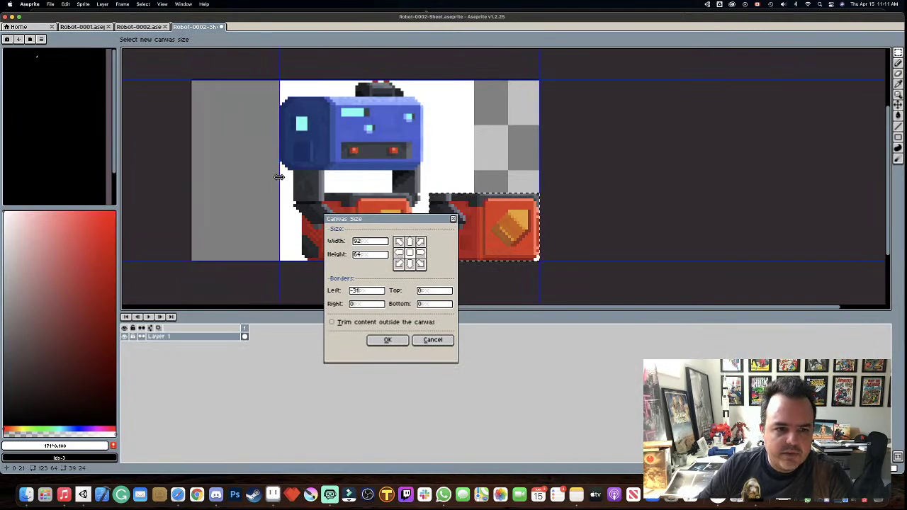
pyautogui.click(387, 340)
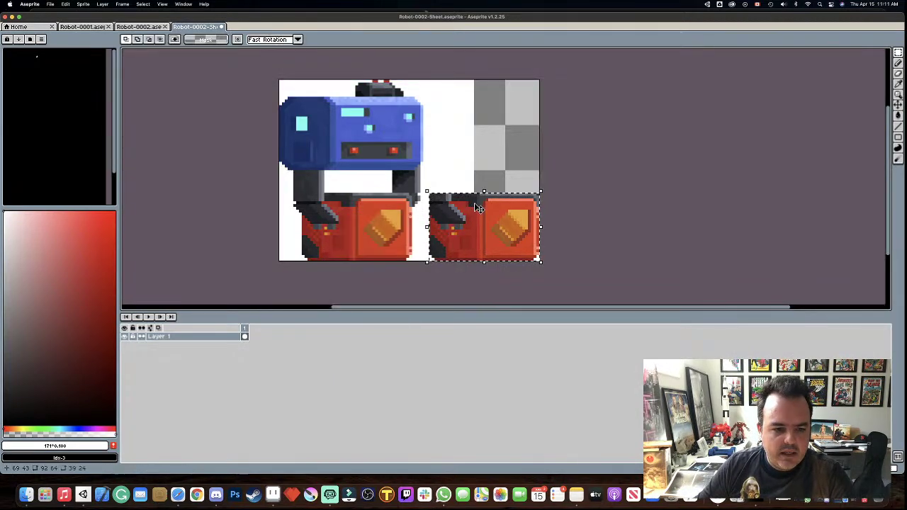
# - Magic-wand and delete the white areas beside the body, under the head, top-left and left edge
pyautogui.press('w')
pyautogui.click(466, 163)
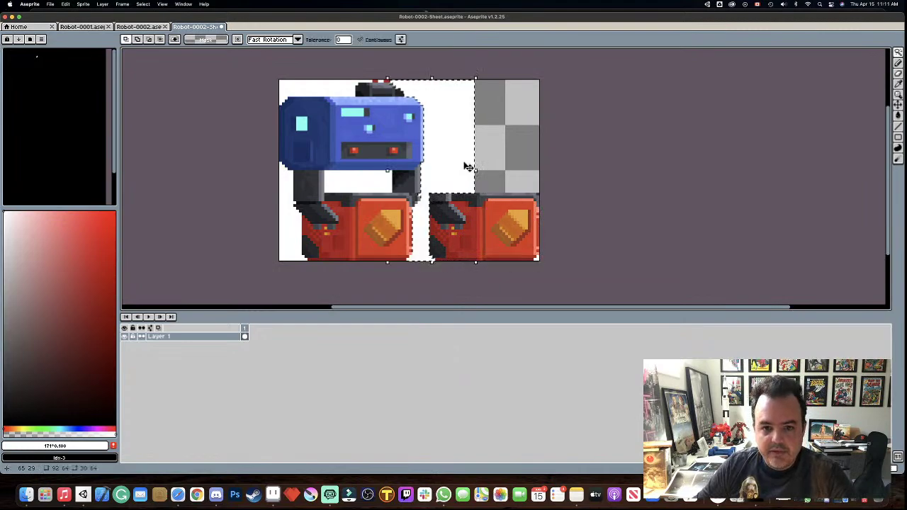
pyautogui.press('Delete')
pyautogui.click(371, 180)
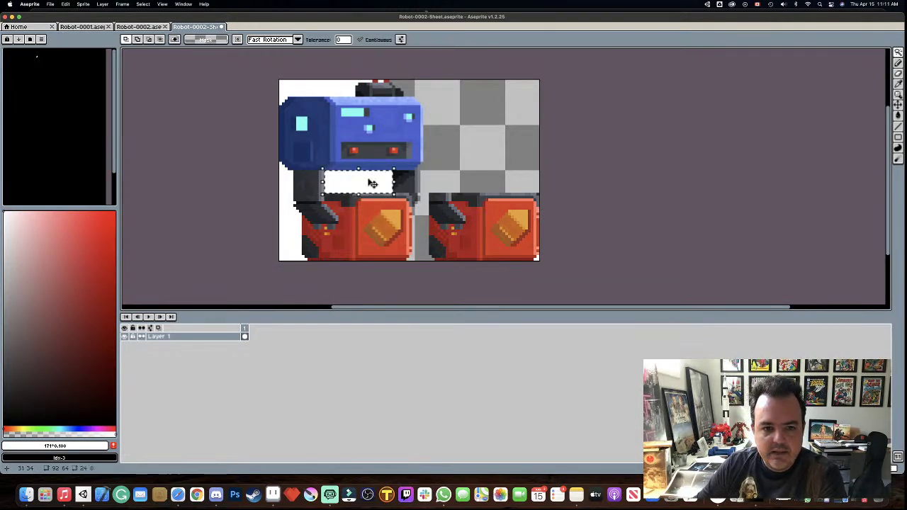
pyautogui.press('Delete')
pyautogui.click(328, 91)
pyautogui.press('Delete')
pyautogui.click(289, 211)
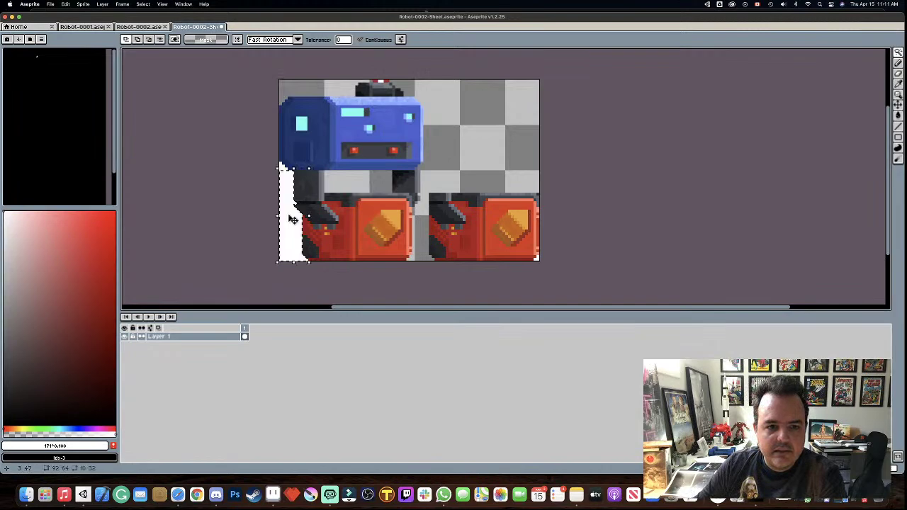
pyautogui.press('Delete')
pyautogui.click(380, 82)
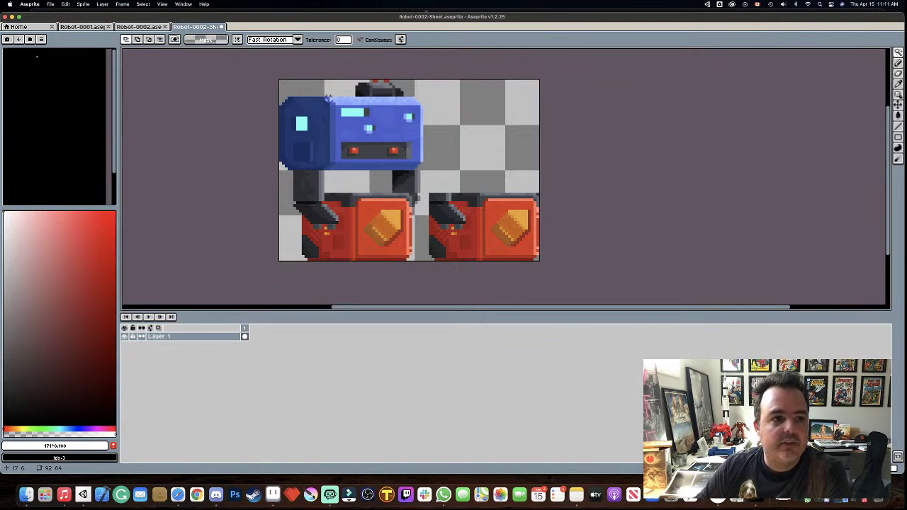
# - Begin saving the sheet under a new name in the Desktop folder, then cancel
pyautogui.click(51, 4)
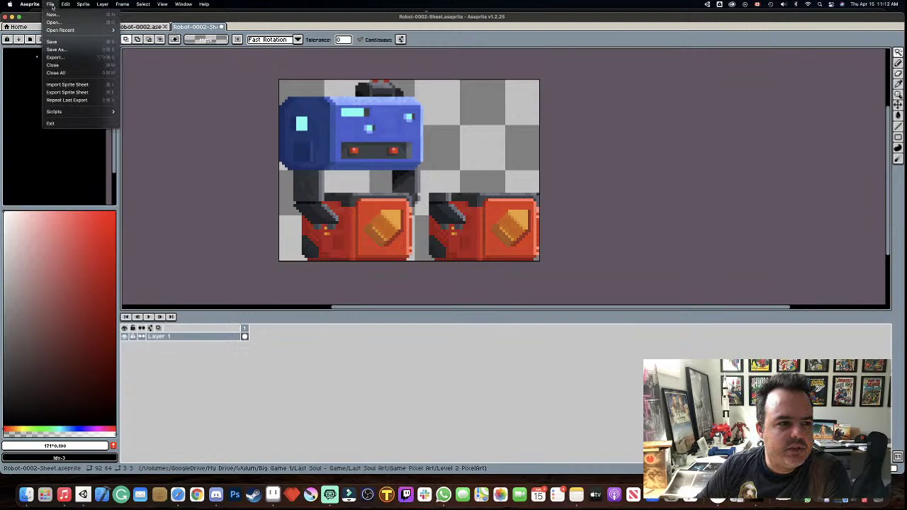
pyautogui.click(65, 49)
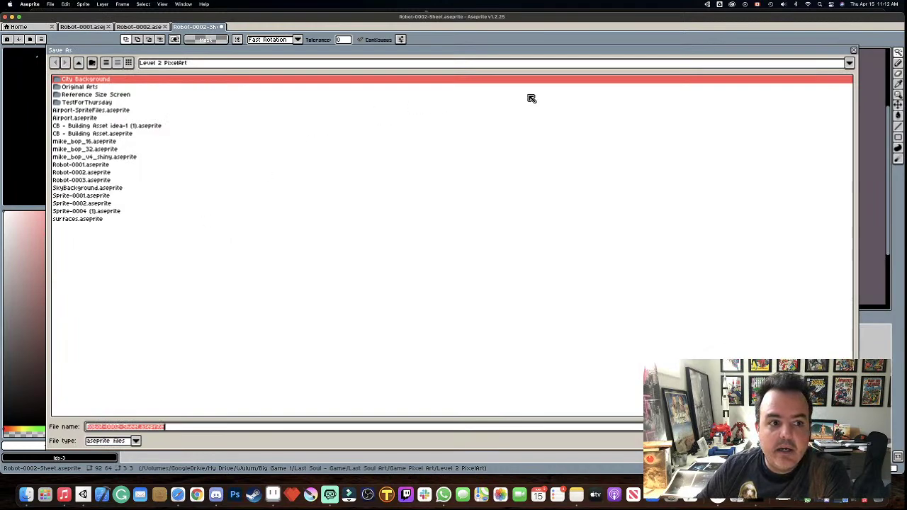
pyautogui.click(850, 63)
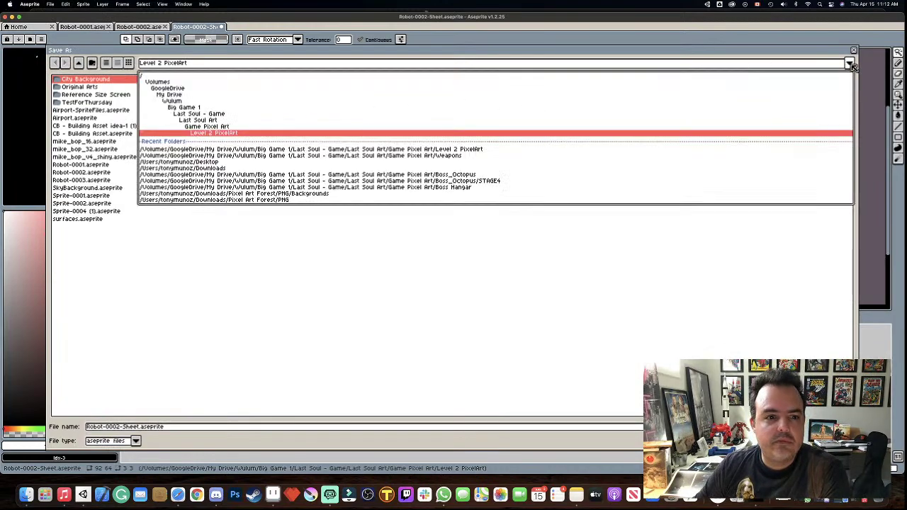
pyautogui.click(215, 163)
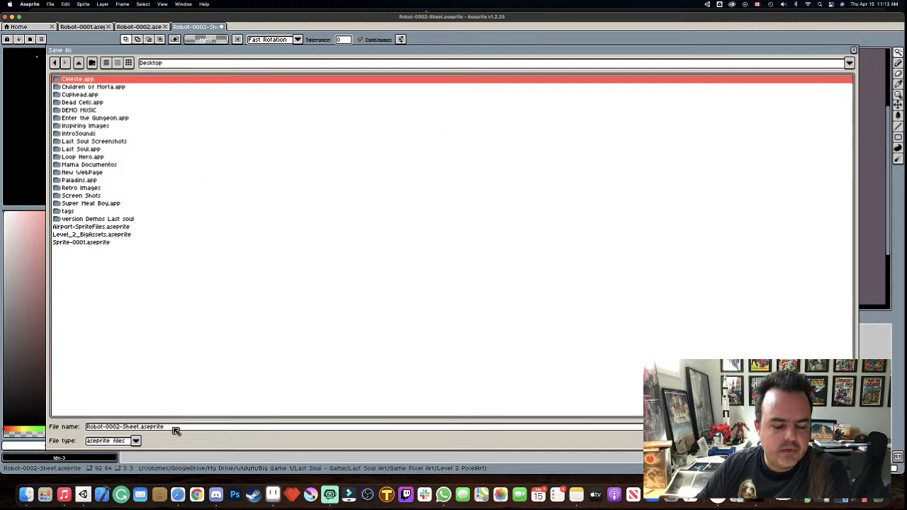
pyautogui.press('Escape')
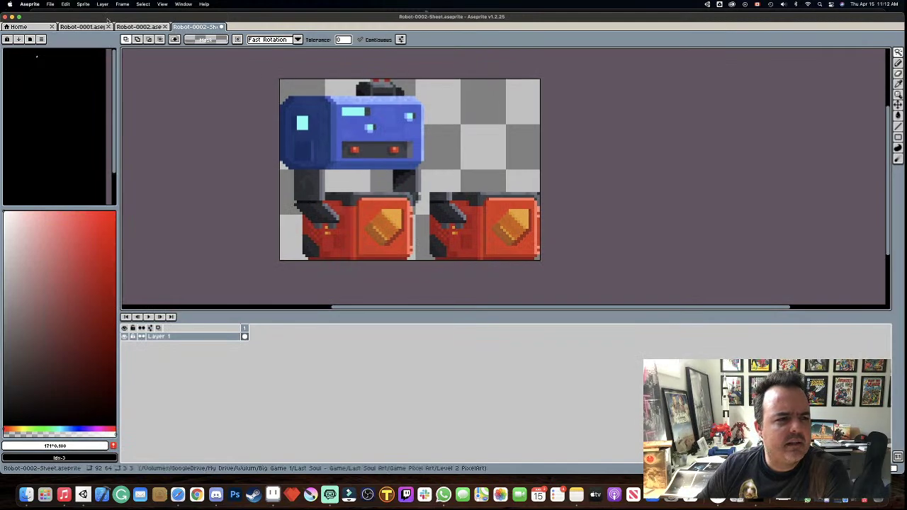
# - Export the robot sheet to the Desktop as Robot-0002-Sheet.png
pyautogui.click(49, 4)
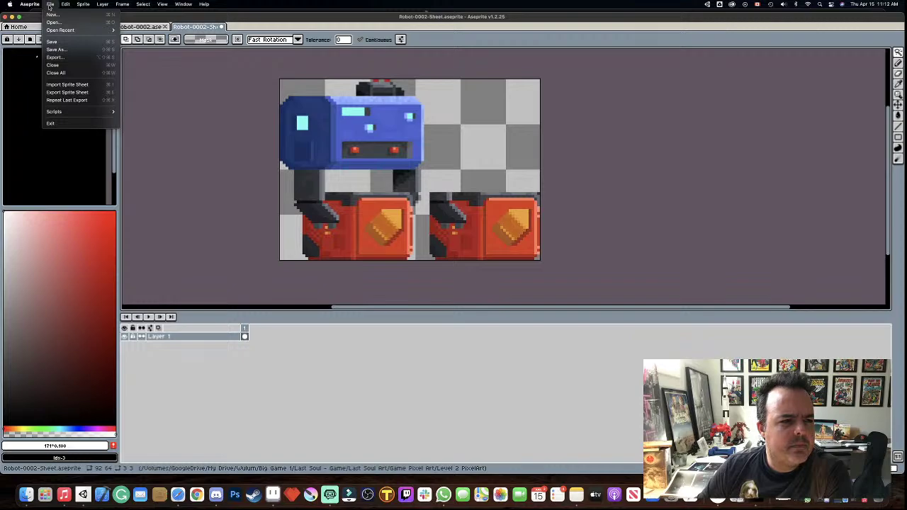
pyautogui.click(59, 59)
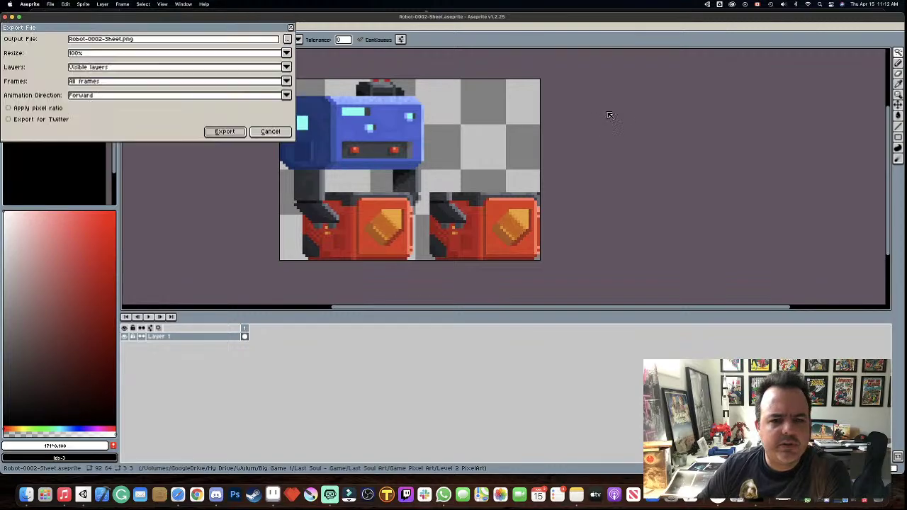
pyautogui.click(289, 39)
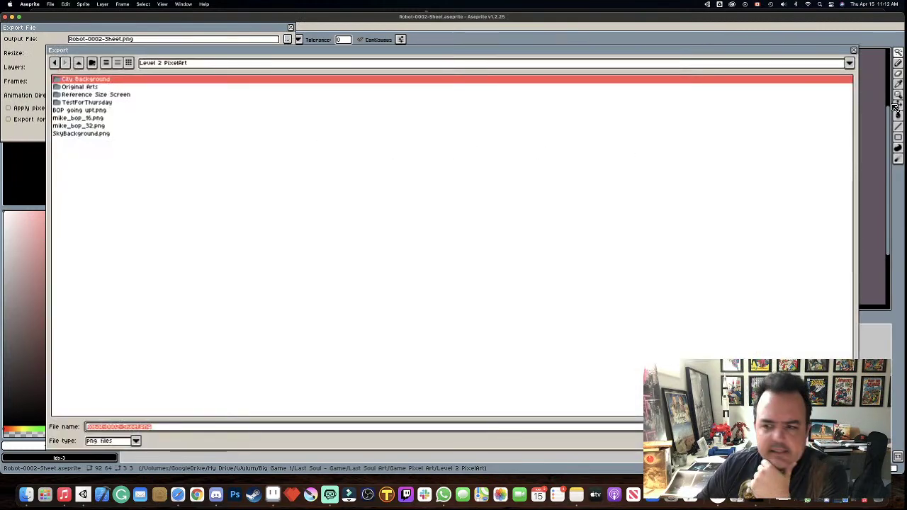
pyautogui.click(849, 62)
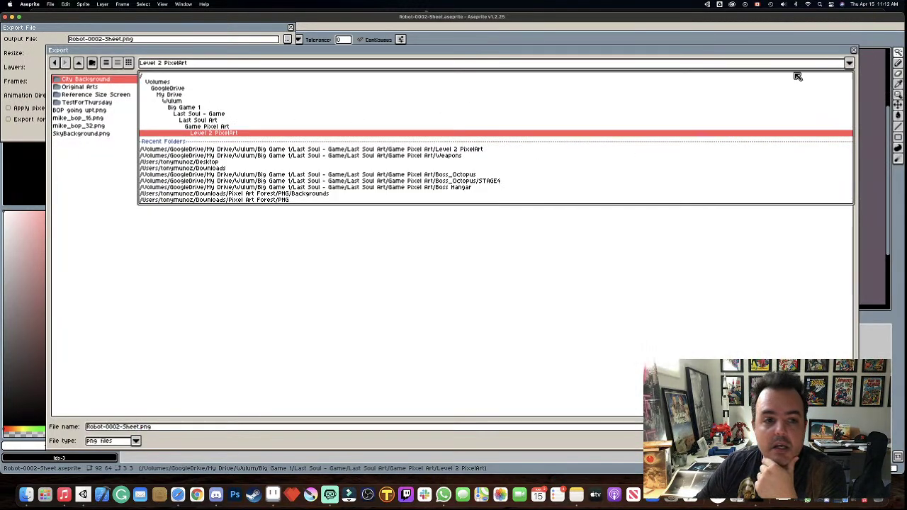
pyautogui.click(219, 162)
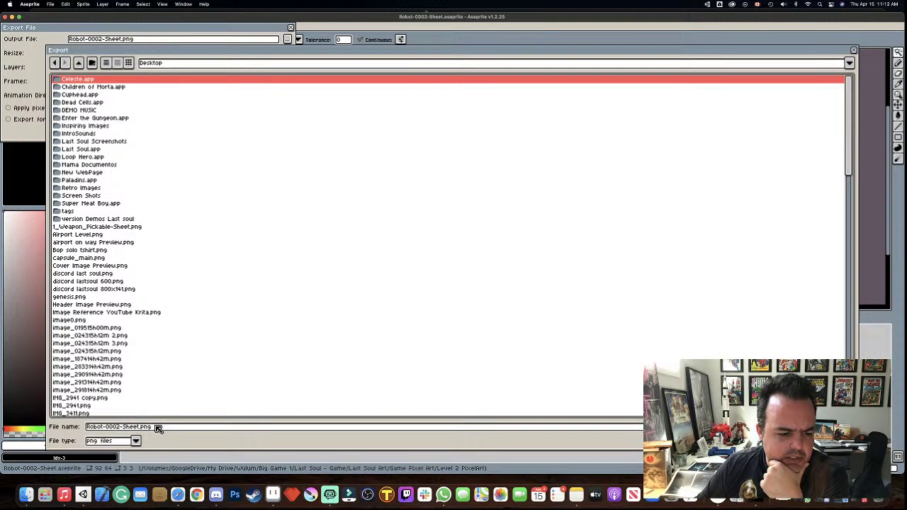
pyautogui.press('Return')
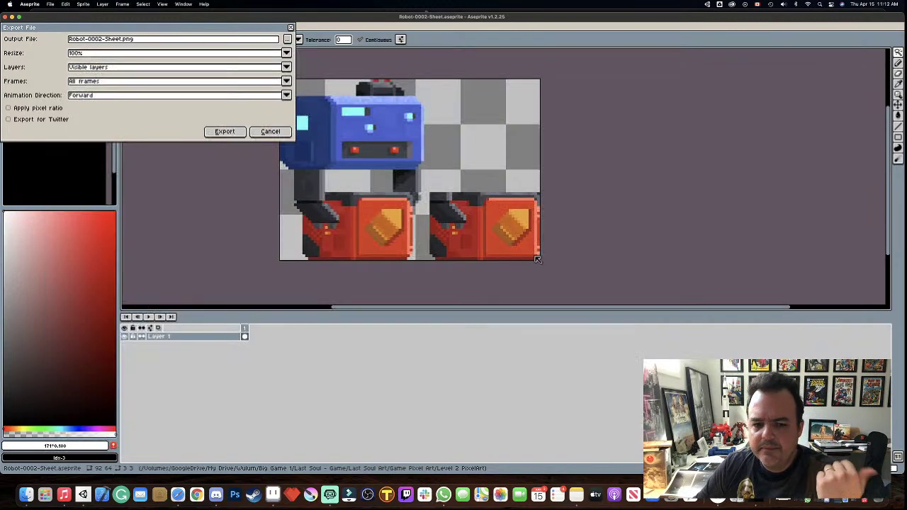
pyautogui.click(224, 133)
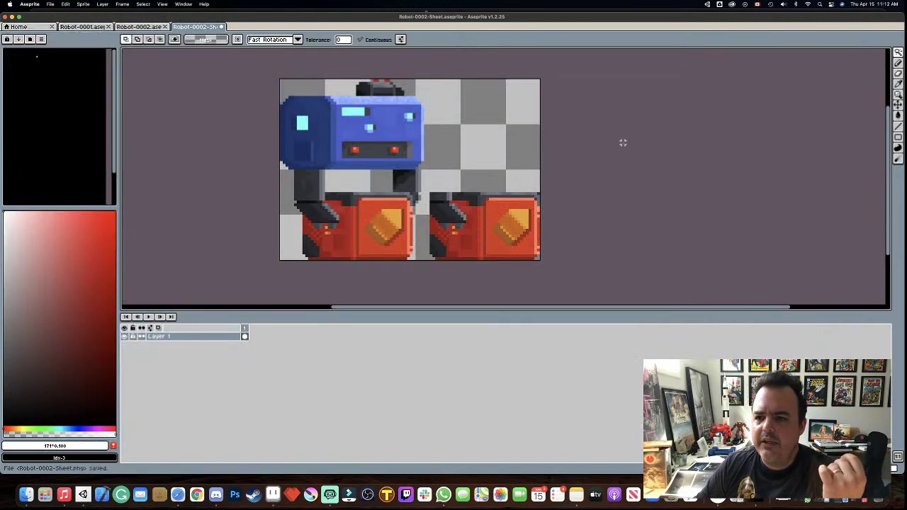
# - Move the Aseprite window to Desktop 1 and bring the Unity editor back full screen
pyautogui.hotkey('ctrl', 'Up')
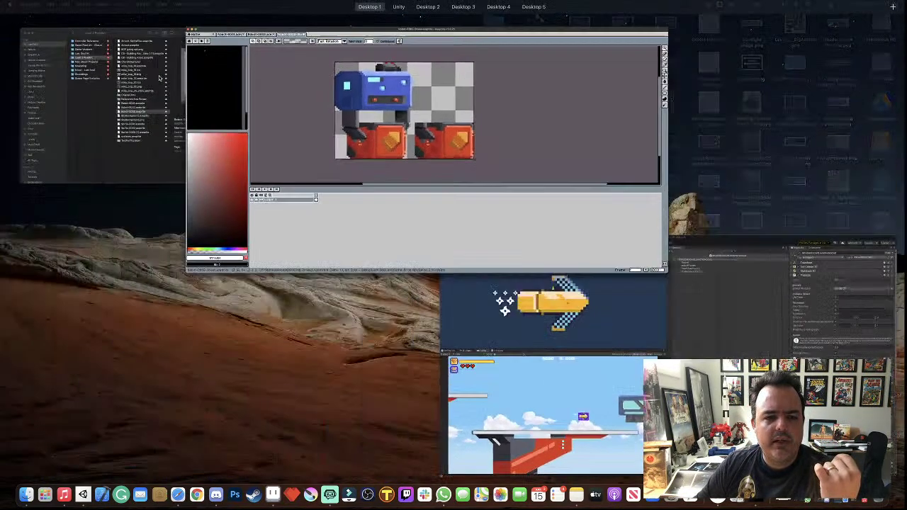
pyautogui.moveTo(262, 99); pyautogui.dragTo(299, 31)
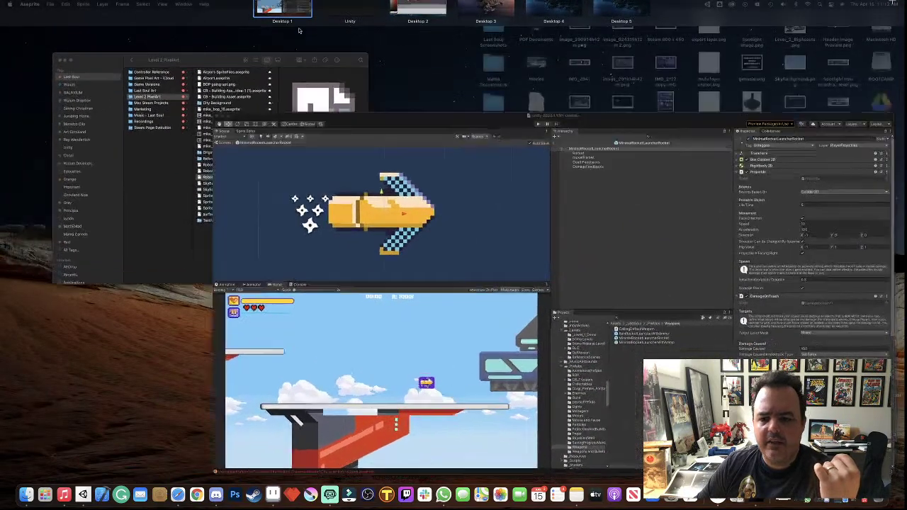
pyautogui.click(424, 76)
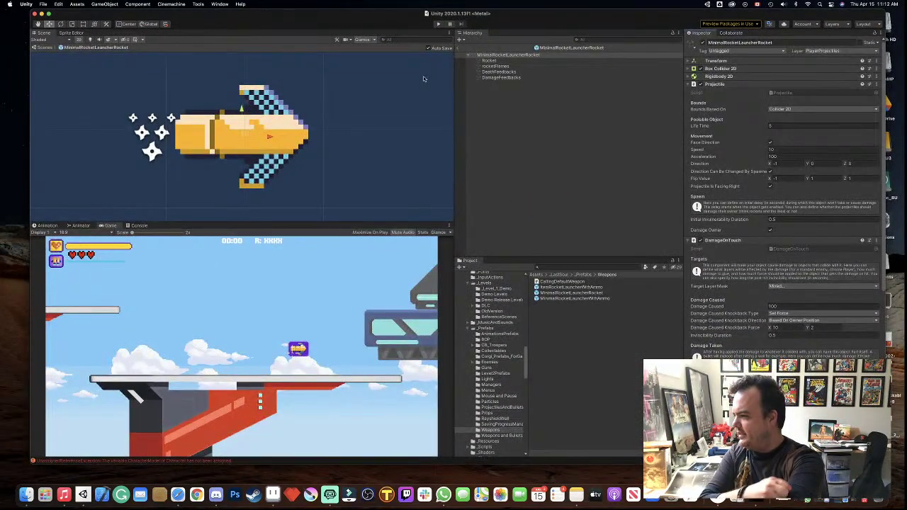
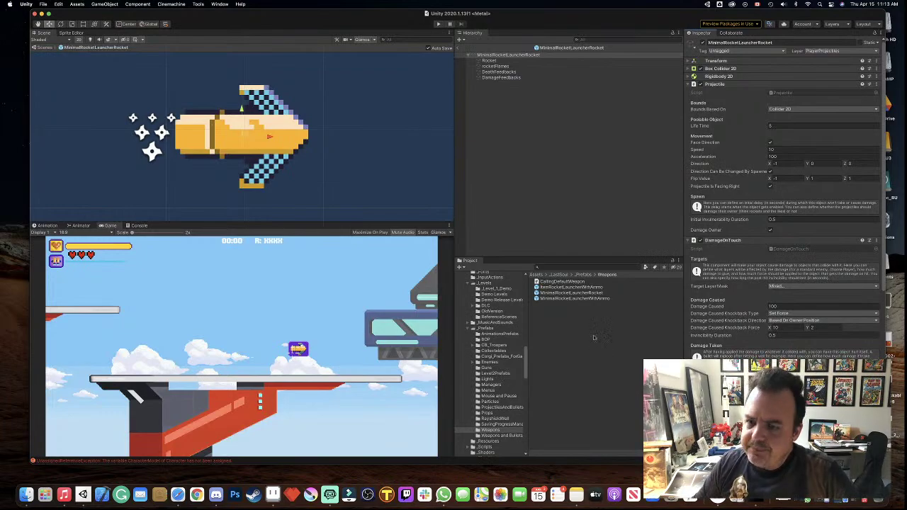
# - Exit the rocket prefab via the Scenes breadcrumb to return to the level scene
pyautogui.moveTo(665, 13); pyautogui.dragTo(649, 13)
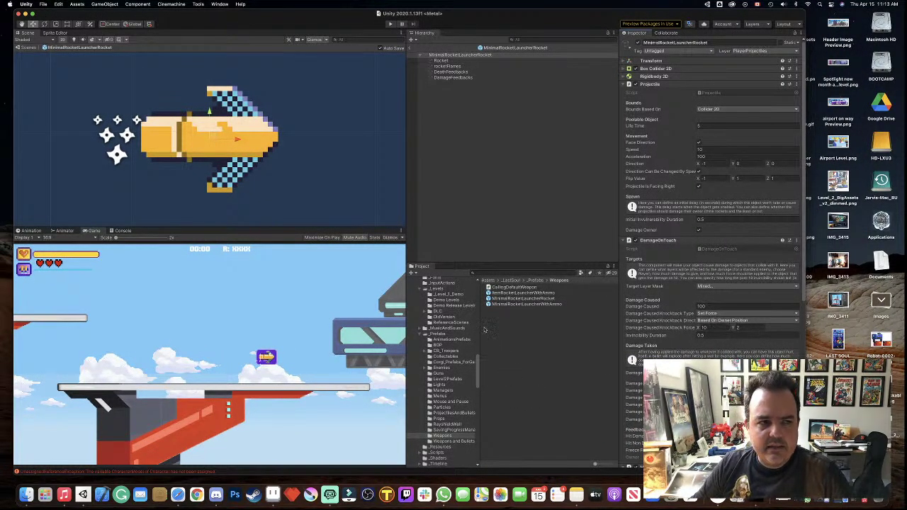
pyautogui.click(419, 55)
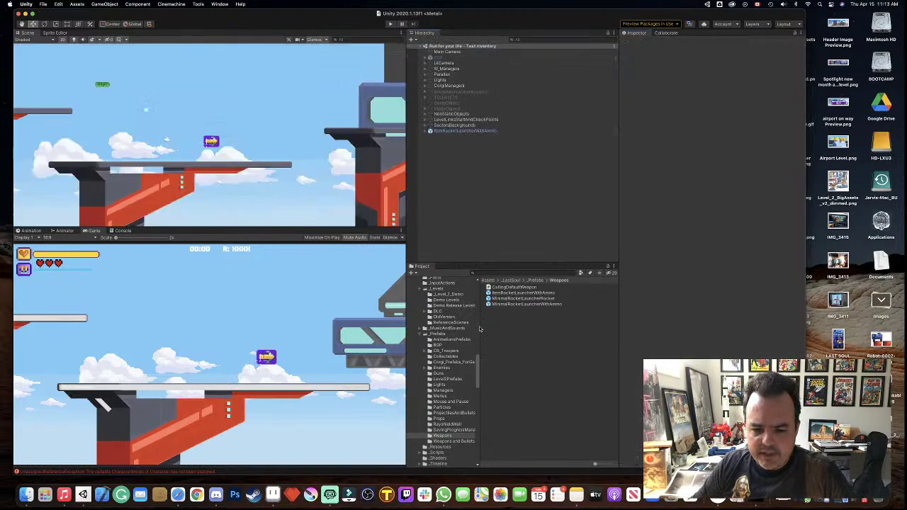
pyautogui.scroll(3, 455, 337)
pyautogui.scroll(2, 456, 338)
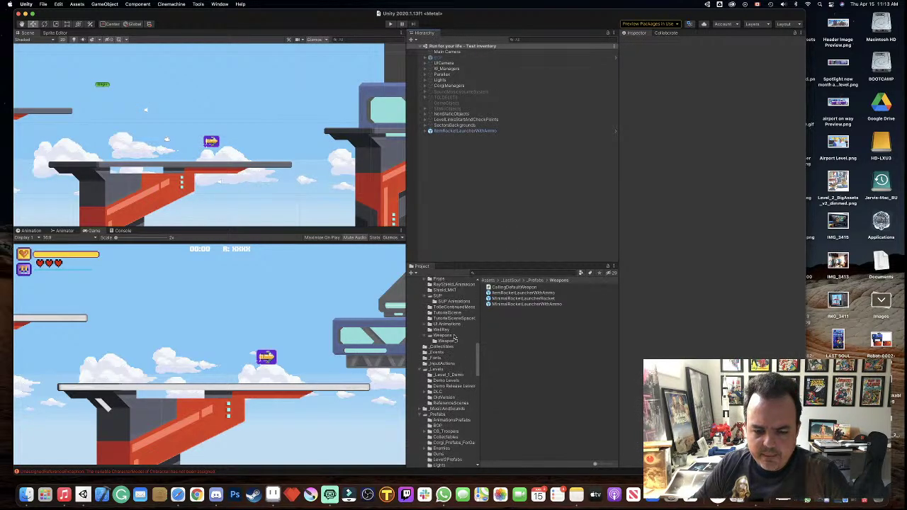
pyautogui.scroll(2, 457, 338)
pyautogui.scroll(-5, 457, 338)
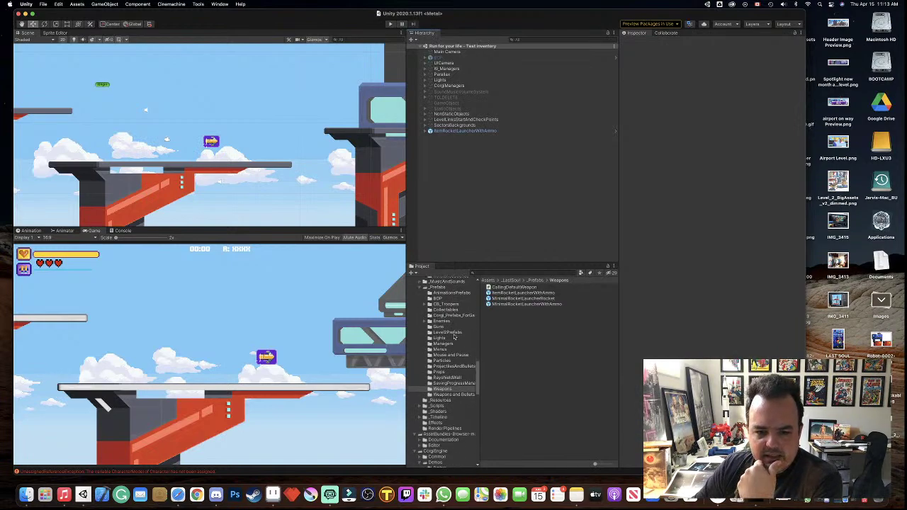
pyautogui.scroll(3, 455, 337)
pyautogui.scroll(3, 454, 338)
pyautogui.scroll(2, 455, 339)
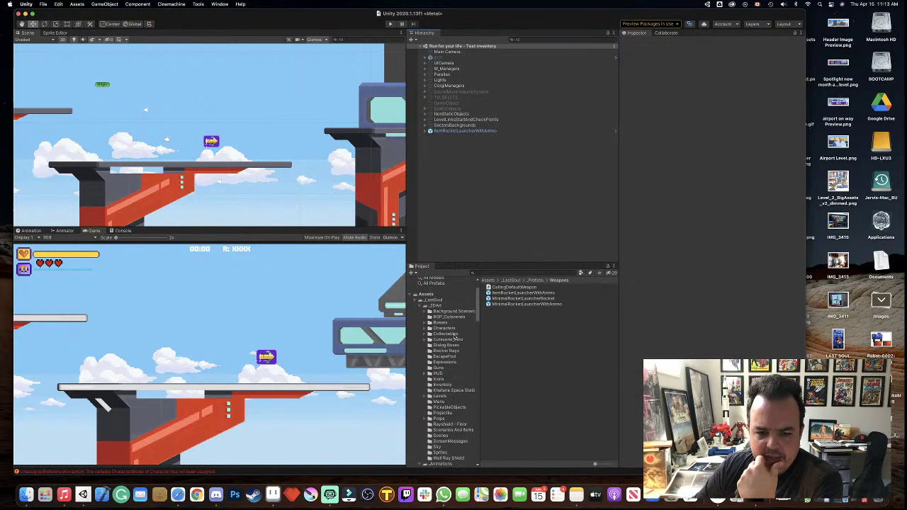
pyautogui.scroll(3, 453, 337)
# - Collapse _Animations, _Levels and _Prefabs, then expand _2DArt in the Project tree
pyautogui.click(419, 343)
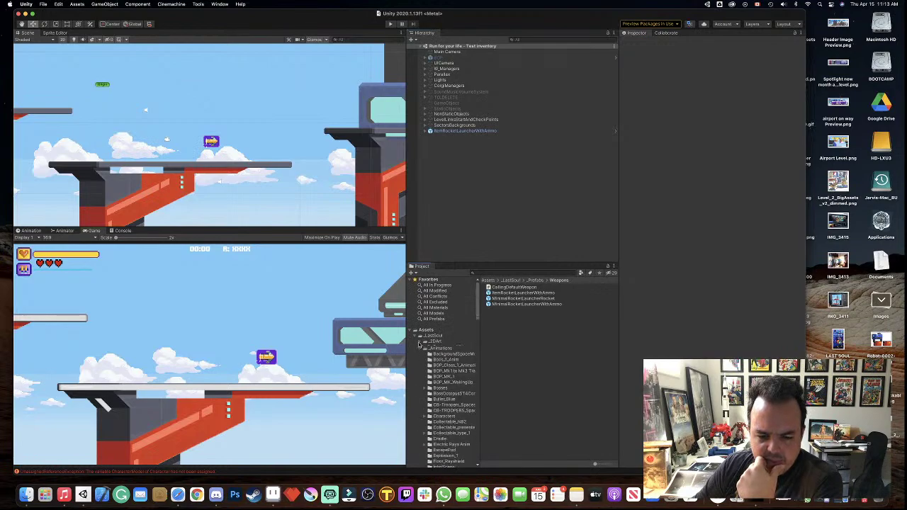
pyautogui.click(420, 347)
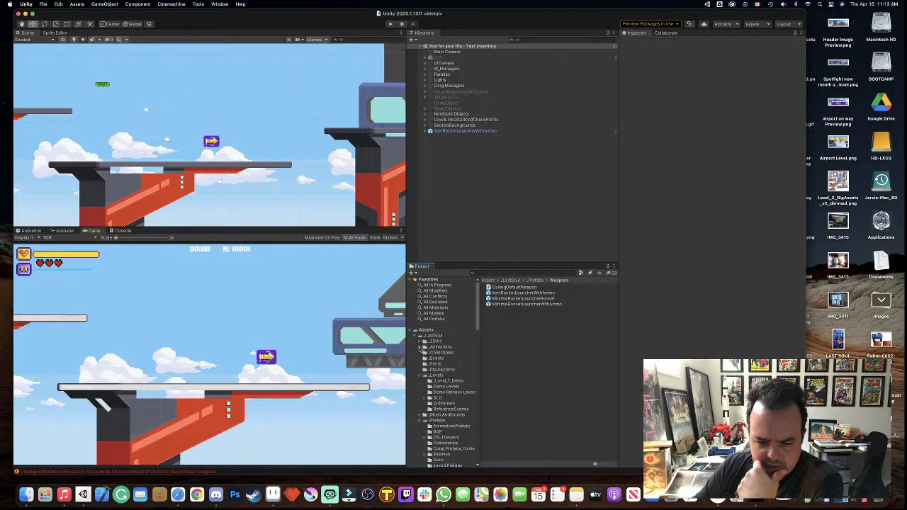
pyautogui.click(419, 376)
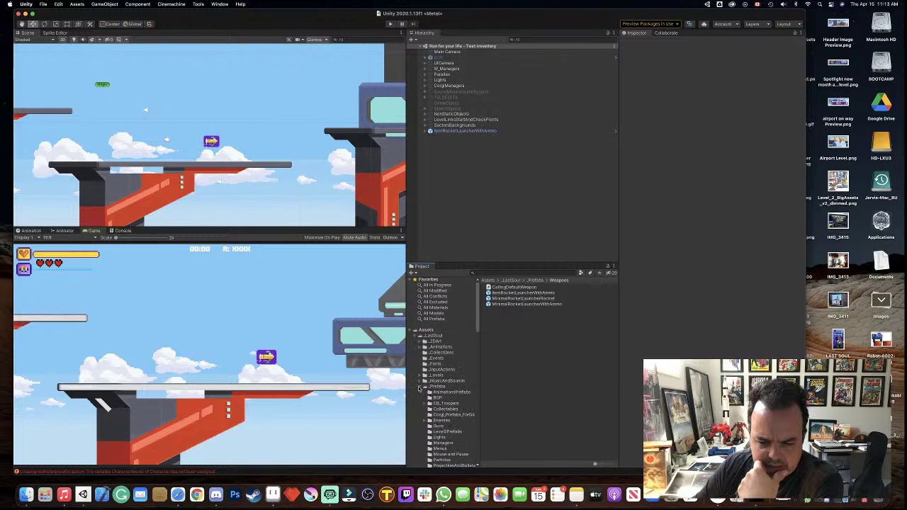
pyautogui.click(418, 387)
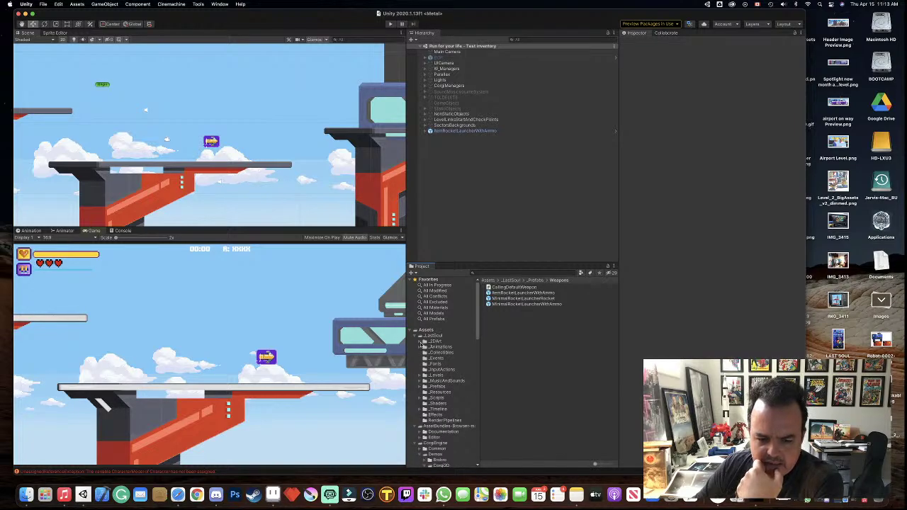
pyautogui.click(423, 341)
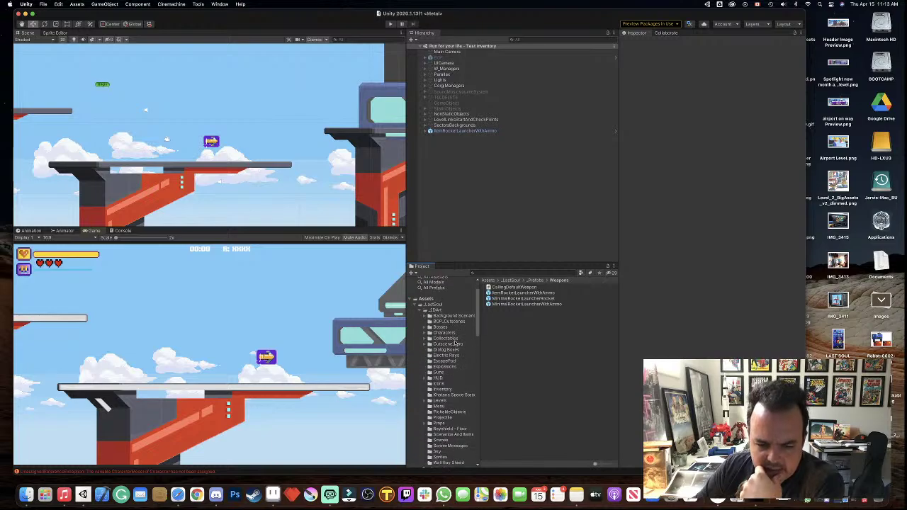
pyautogui.scroll(-3, 453, 343)
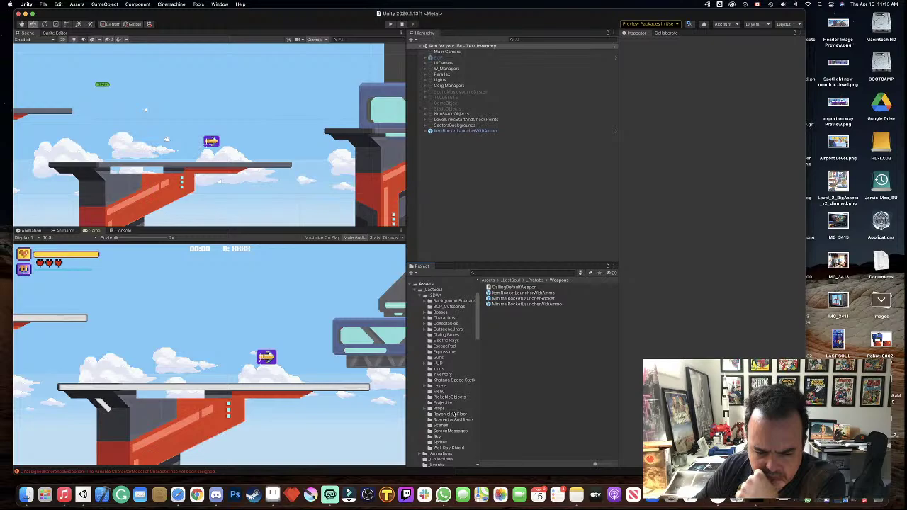
# - Make a LoadRobots folder under _2DArt, open it, and drag Robot-0002-Sheet.png in from the desktop
pyautogui.click(437, 295)
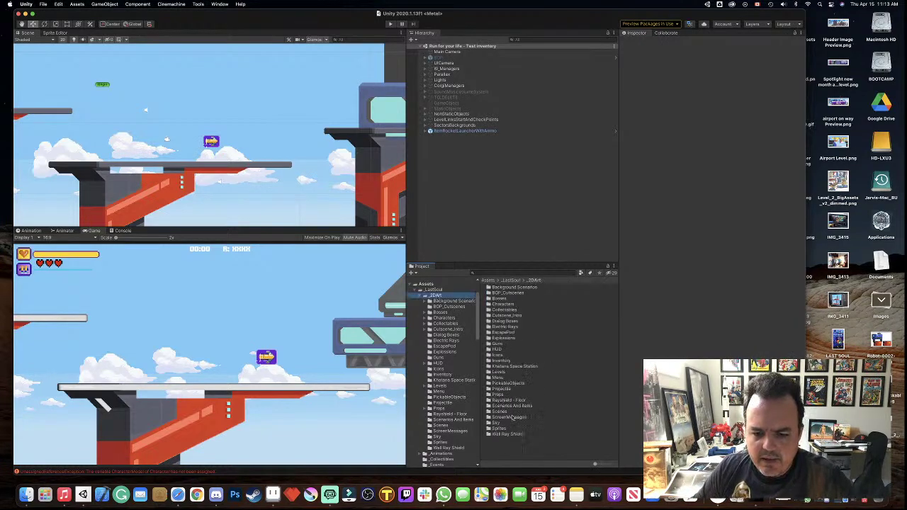
pyautogui.rightClick(498, 451)
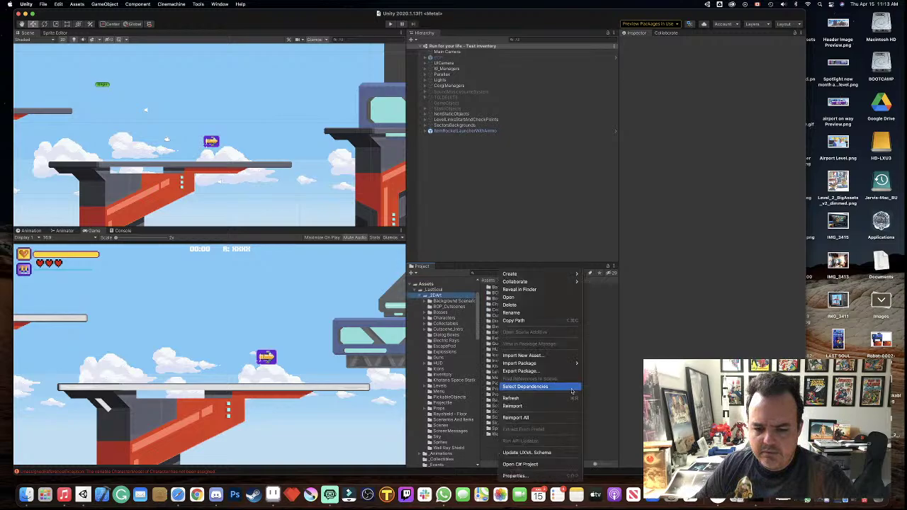
pyautogui.moveTo(524, 273)
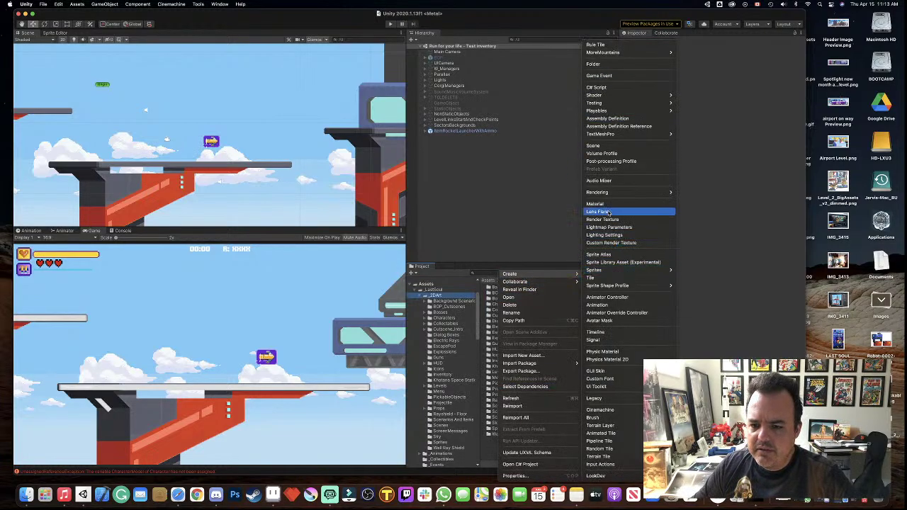
pyautogui.click(600, 65)
pyautogui.write('LensFla')
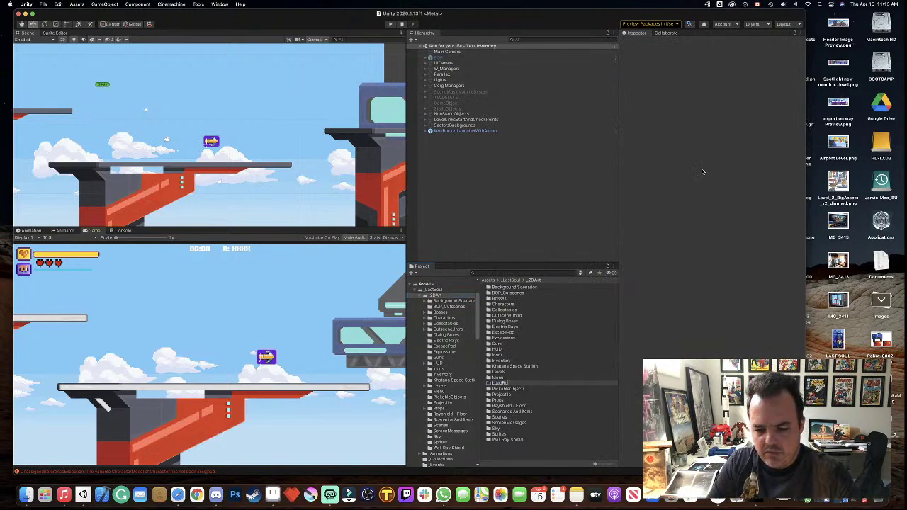
pyautogui.write('ts')
pyautogui.press('Return')
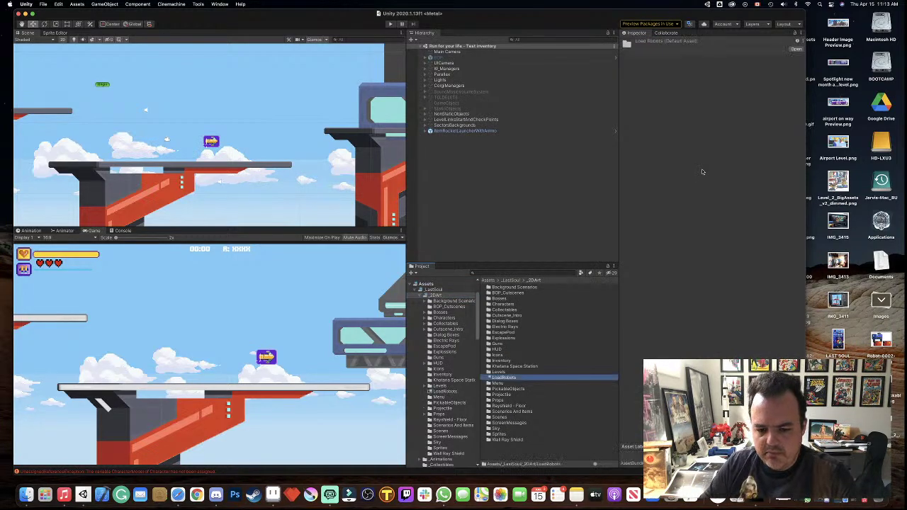
pyautogui.doubleClick(515, 379)
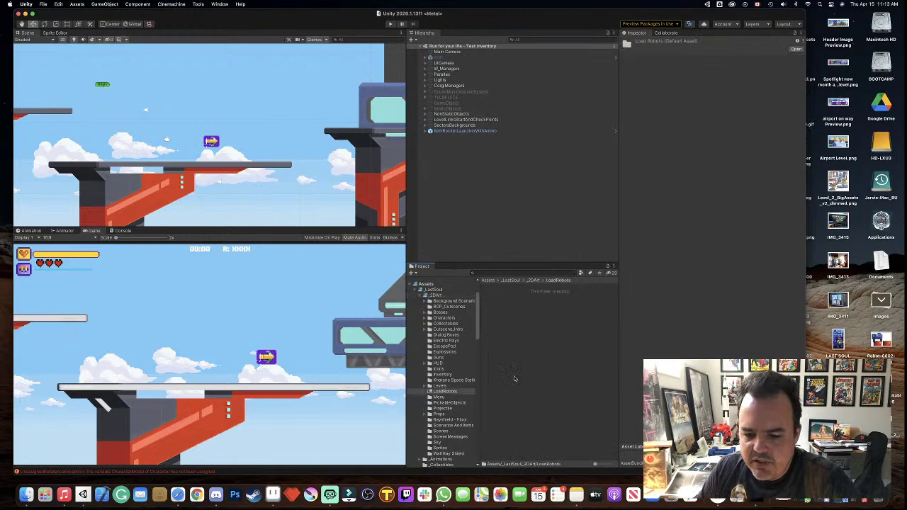
pyautogui.moveTo(881, 340); pyautogui.dragTo(528, 343)
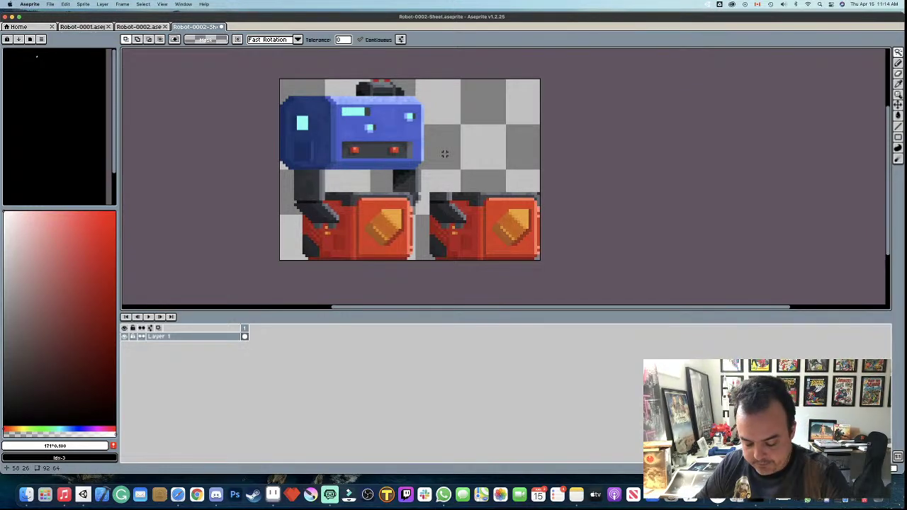
# - Widen the canvas to 128 px and erase the right-hand red block copy
pyautogui.hotkey('ctrl', 'alt', 'c')
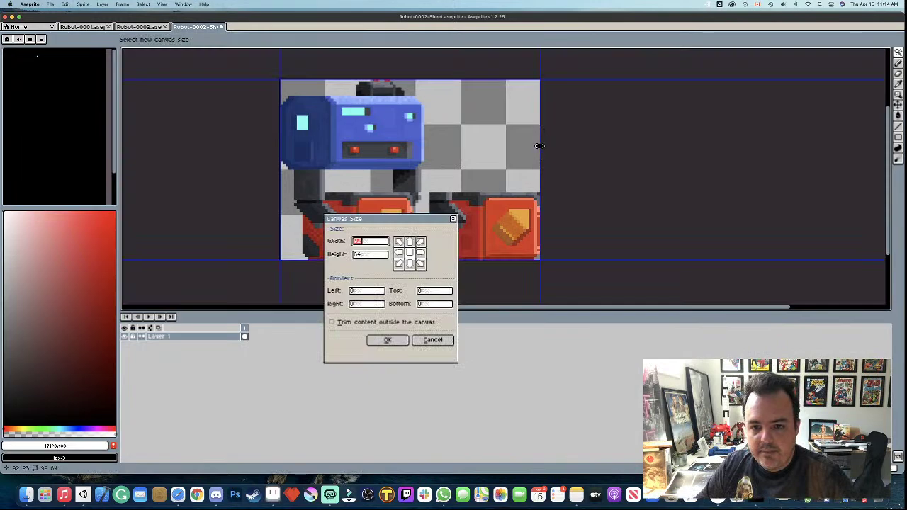
pyautogui.moveTo(540, 150); pyautogui.dragTo(625, 161)
pyautogui.click(396, 340)
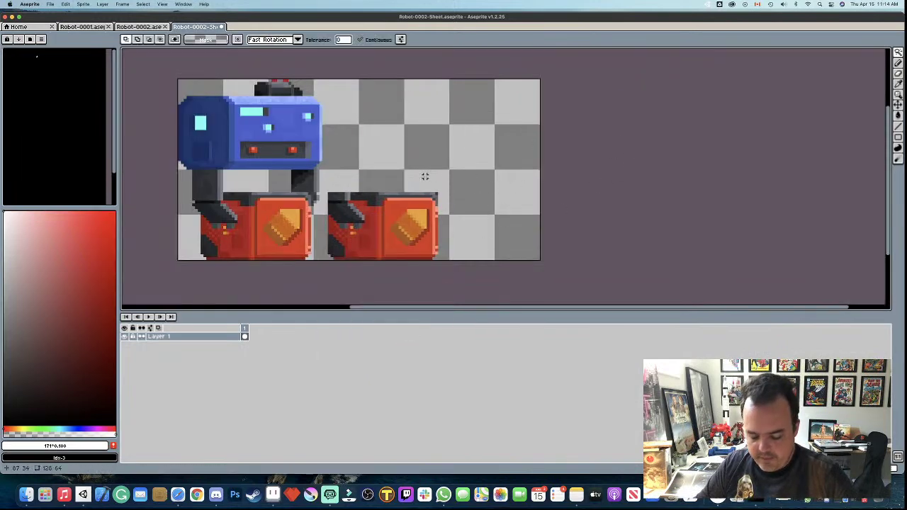
pyautogui.moveTo(324, 185); pyautogui.dragTo(490, 262)
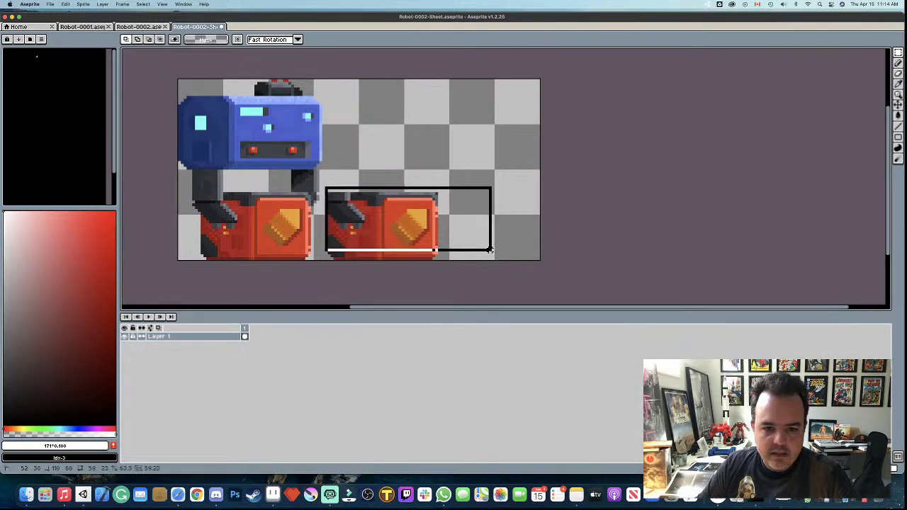
pyautogui.press('Delete')
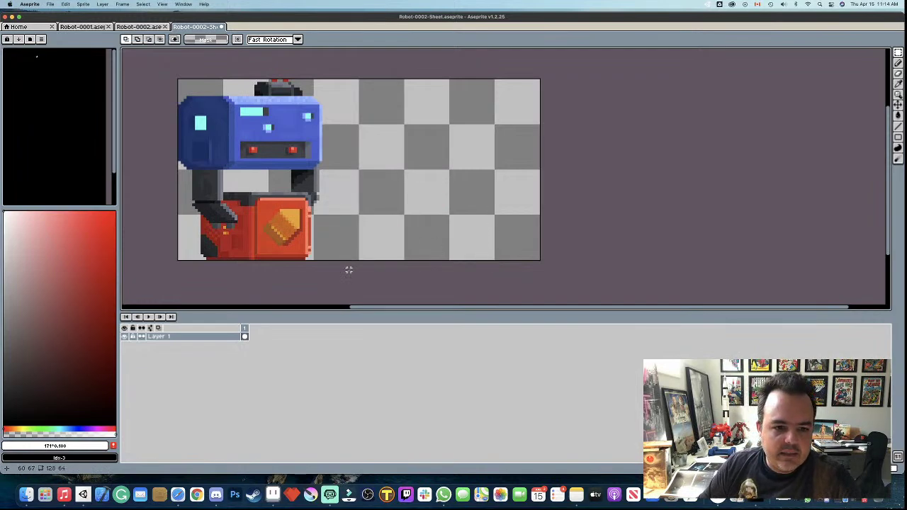
# - Duplicate the robot beside the original and delete the copy's upper half
pyautogui.moveTo(326, 260)
pyautogui.mouseDown()
pyautogui.moveTo(281, 191)
pyautogui.moveTo(178, 79)
pyautogui.mouseUp()
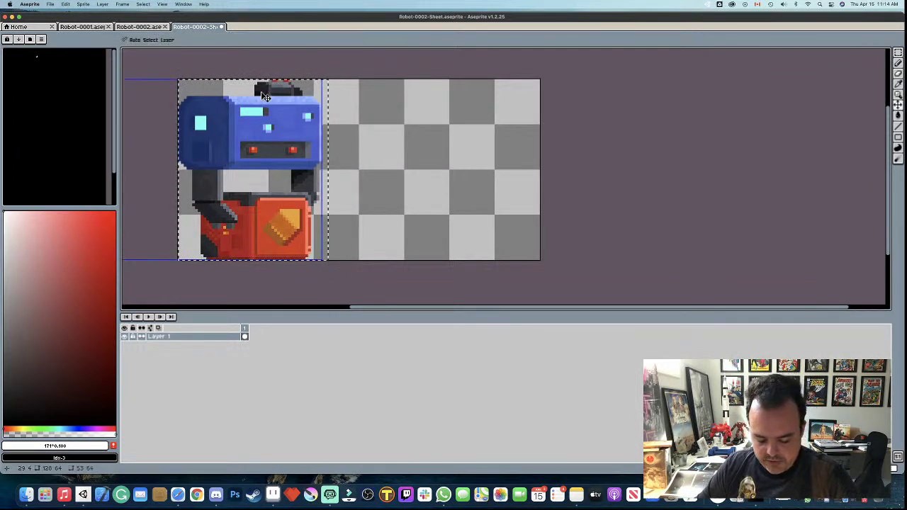
pyautogui.keyDown('alt'); pyautogui.moveTo(263, 96); pyautogui.dragTo(426, 128); pyautogui.keyUp('alt')
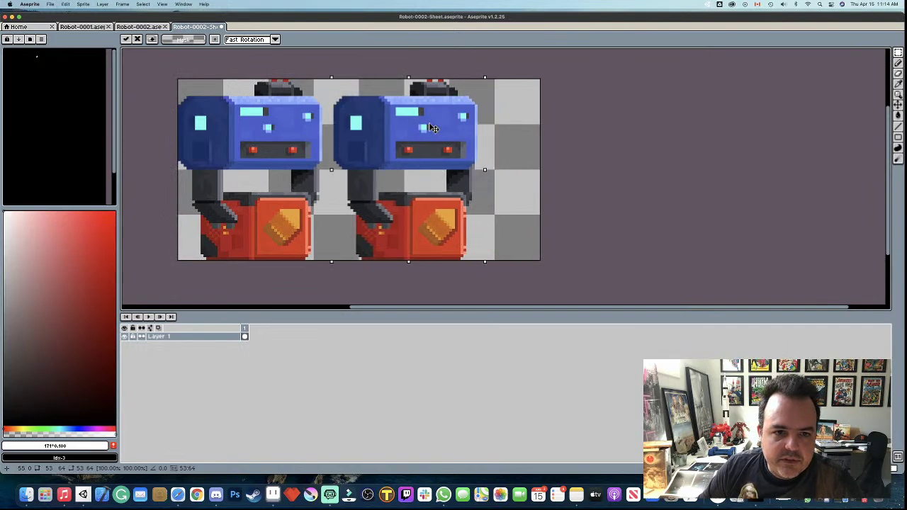
pyautogui.press('super+d')
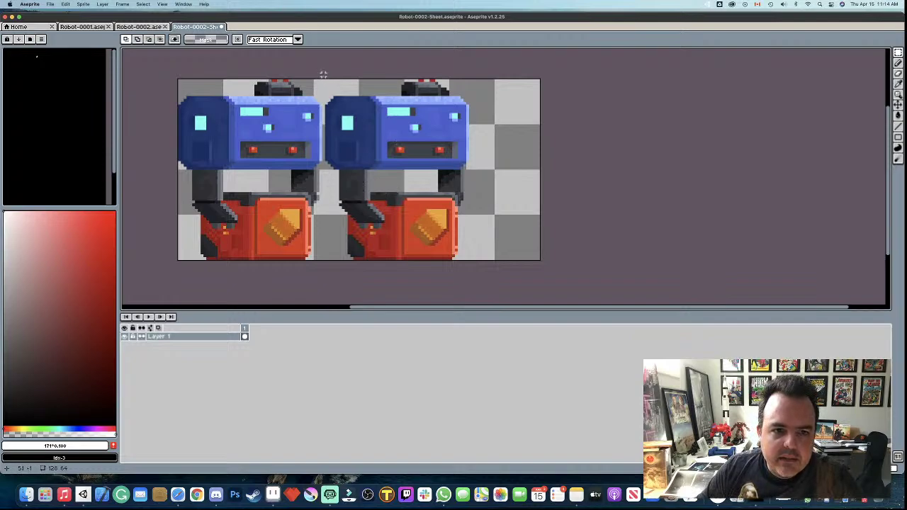
pyautogui.moveTo(326, 74); pyautogui.dragTo(502, 191)
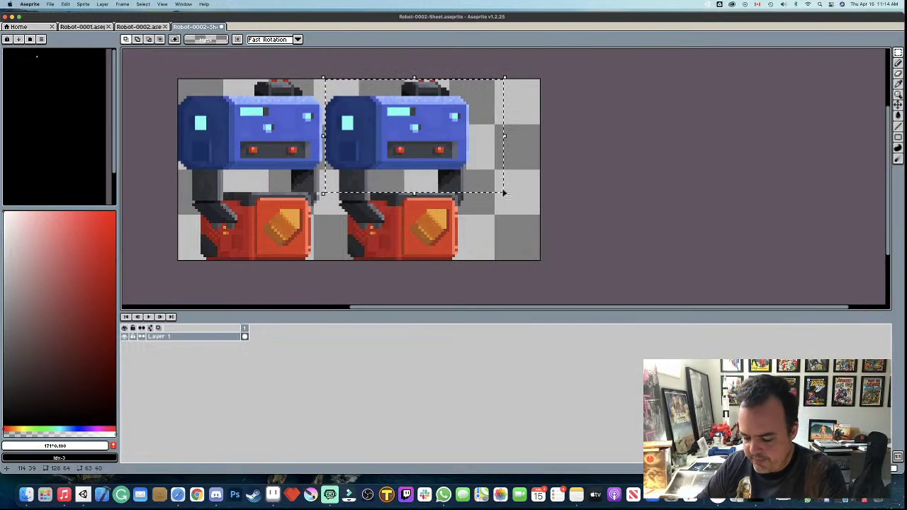
pyautogui.press('Delete')
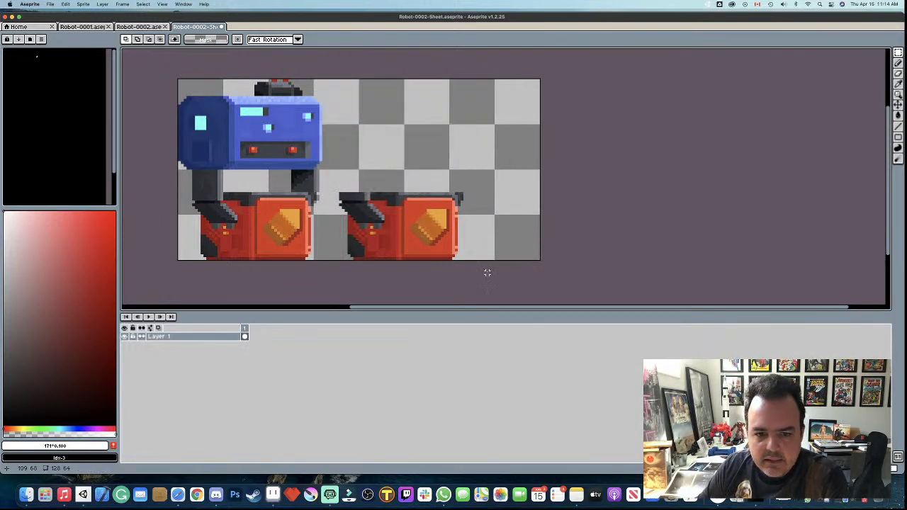
# - Select the gap between the two robots, then drop the selection
pyautogui.moveTo(487, 272); pyautogui.dragTo(458, 172)
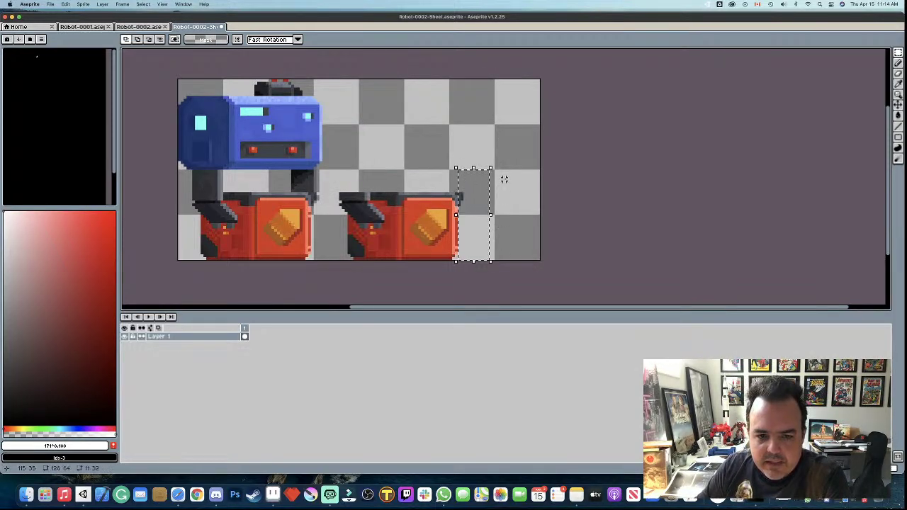
pyautogui.click(272, 212)
pyautogui.moveTo(328, 184); pyautogui.dragTo(346, 268)
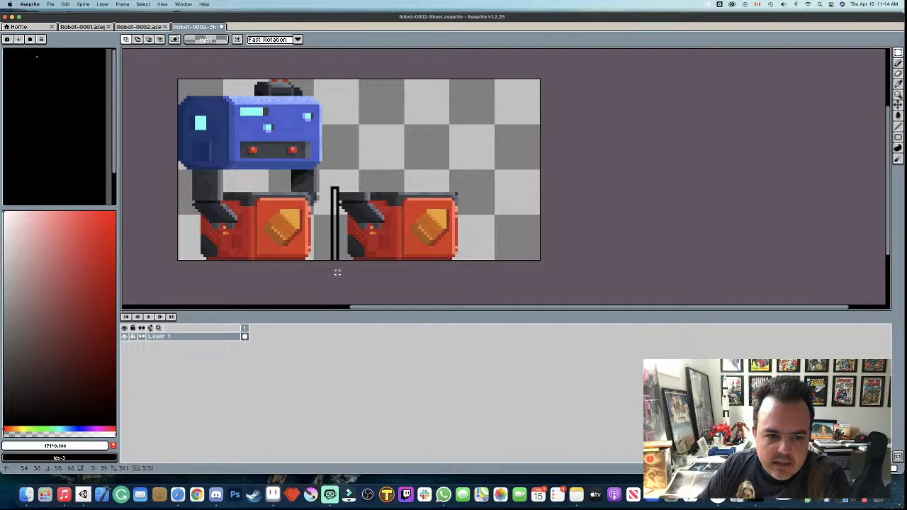
pyautogui.click(369, 266)
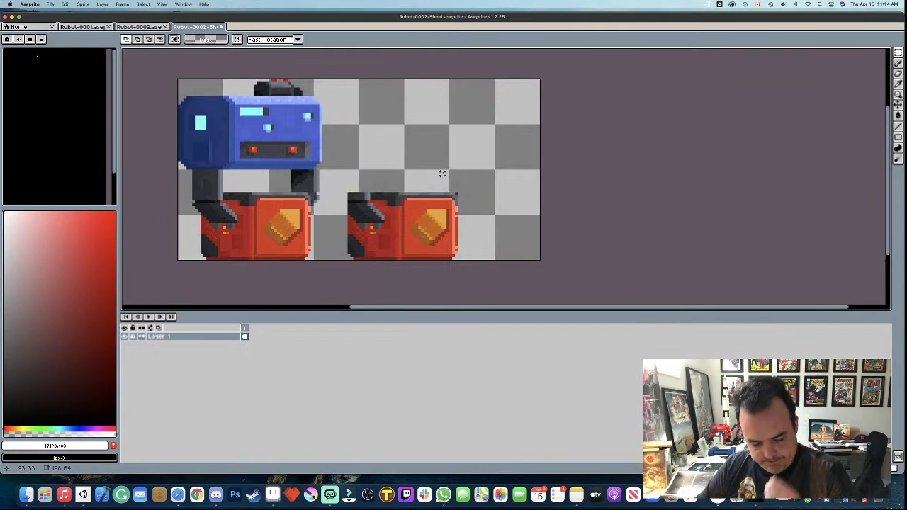
# - Undo back to the duplicated head, deselect, and shrink the canvas width to 103
pyautogui.hotkey('ctrl', 'z')
pyautogui.hotkey('ctrl', 'z')
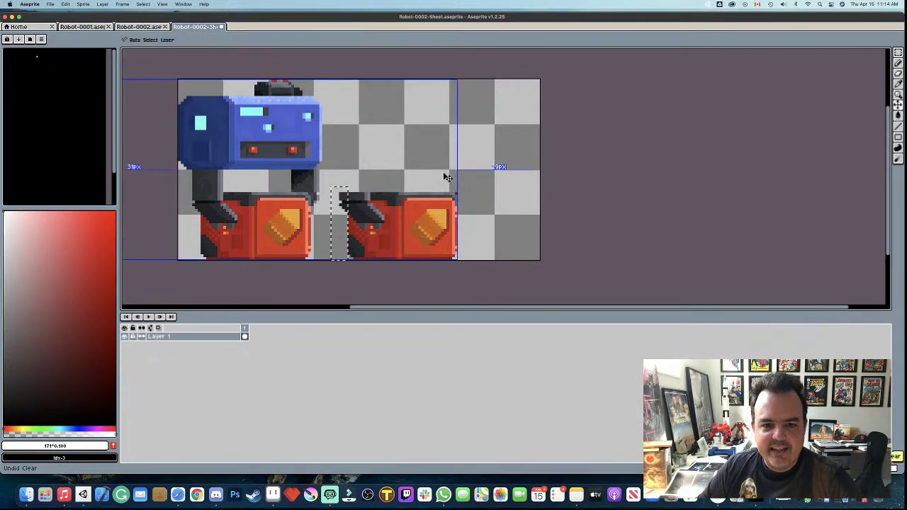
pyautogui.hotkey('ctrl', 'z')
pyautogui.hotkey('ctrl', 'z')
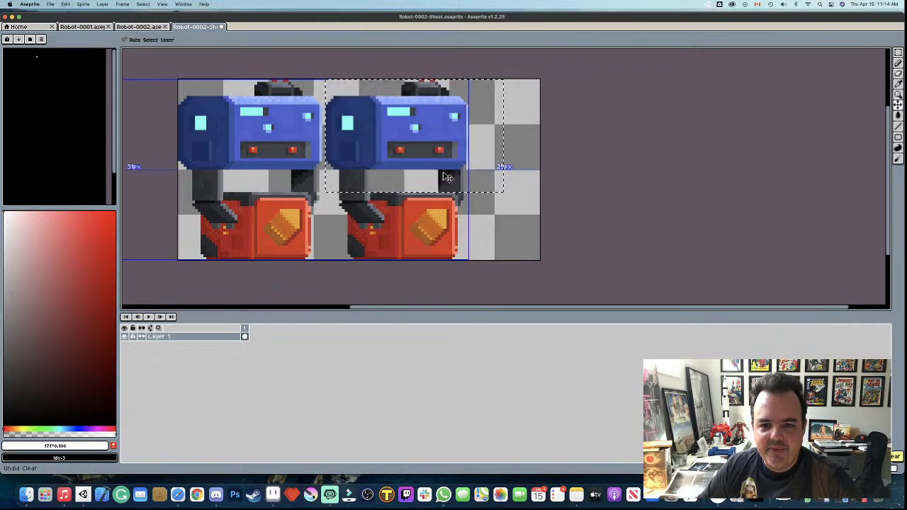
pyautogui.press('m')
pyautogui.hotkey('ctrl', 'd')
pyautogui.hotkey('ctrl', 'alt', 'c')
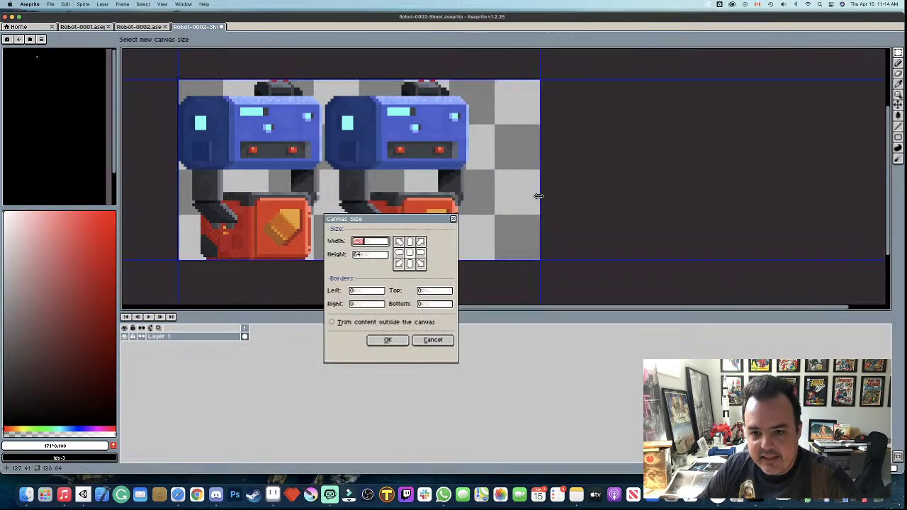
pyautogui.moveTo(540, 198); pyautogui.dragTo(468, 198)
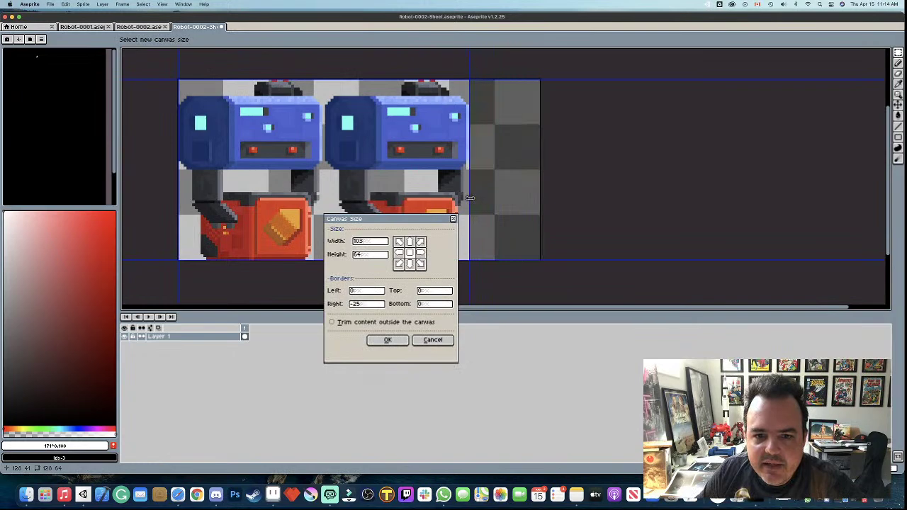
pyautogui.click(397, 340)
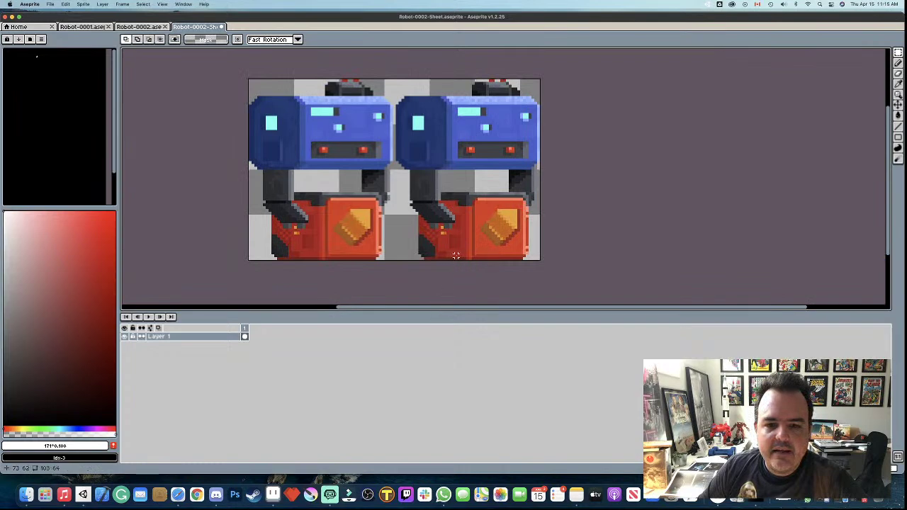
# - Select the right robot, commit its position, and erase its head
pyautogui.moveTo(541, 261); pyautogui.dragTo(394, 77)
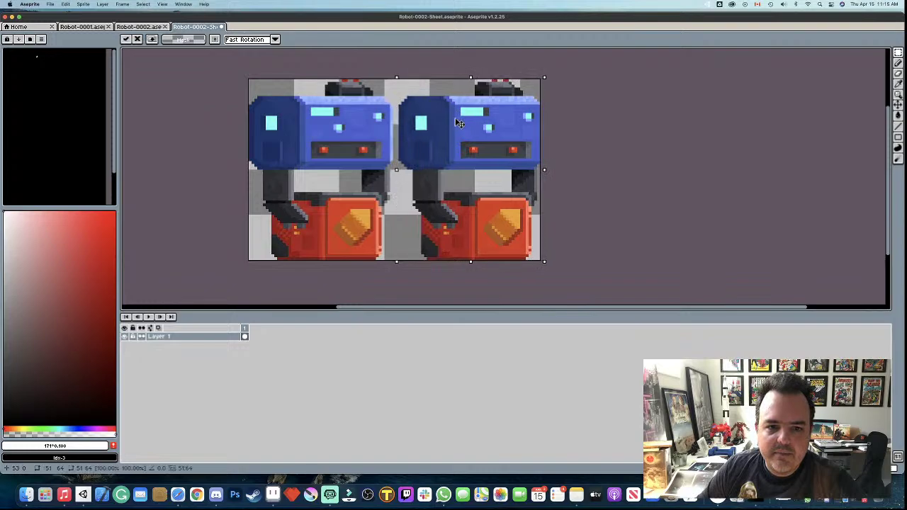
pyautogui.press('Left')
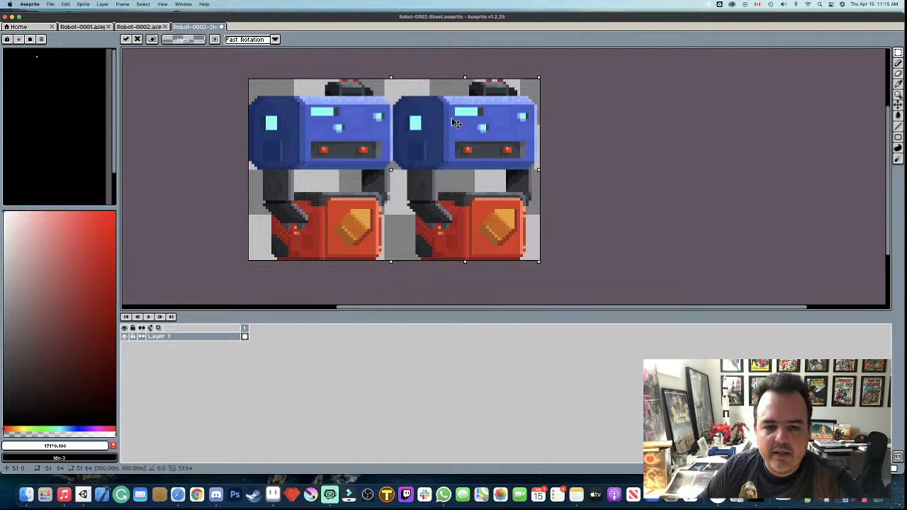
pyautogui.press('Right')
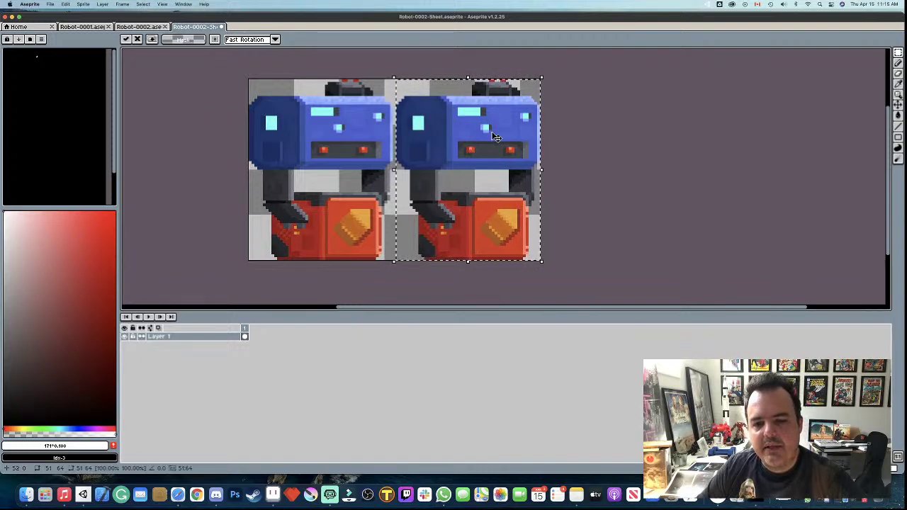
pyautogui.press('Return')
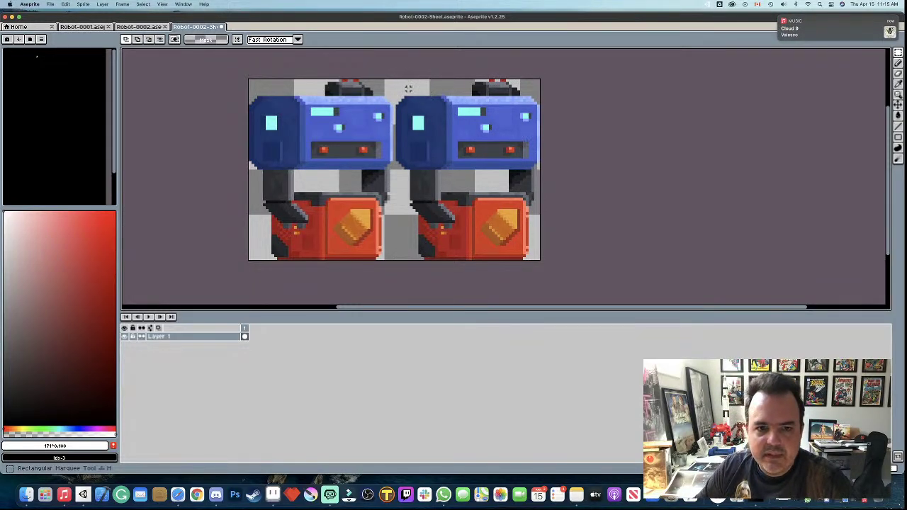
pyautogui.moveTo(397, 77); pyautogui.dragTo(558, 191)
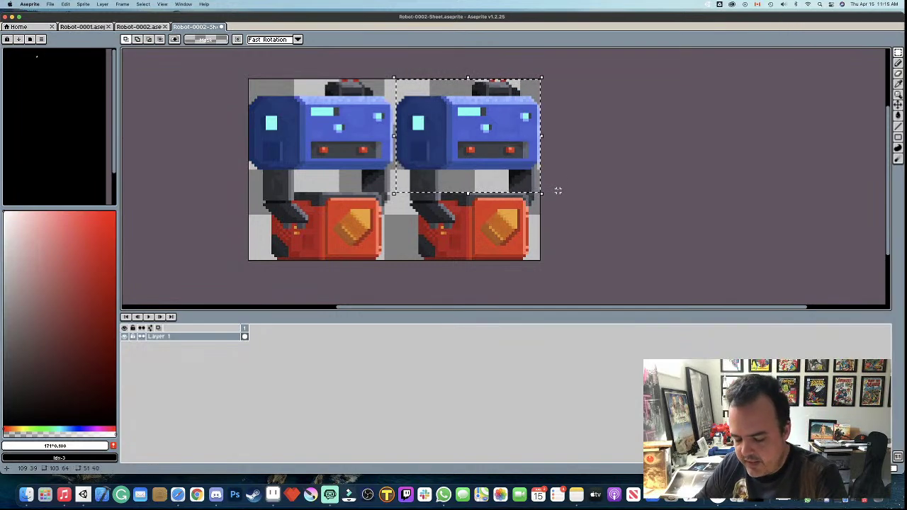
pyautogui.press('Delete')
# - Erase the leftover pixels at the right edge and between the two robots
pyautogui.moveTo(550, 247); pyautogui.dragTo(528, 167)
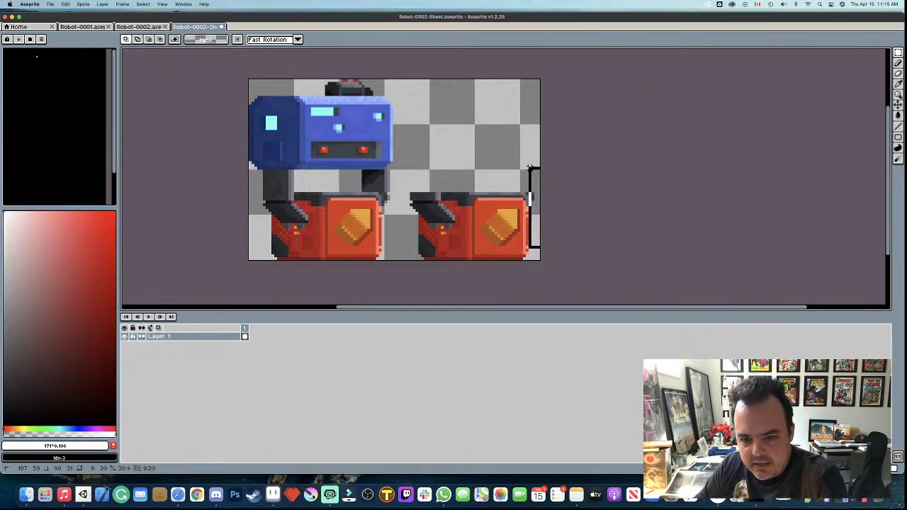
pyautogui.press('Delete')
pyautogui.moveTo(400, 183); pyautogui.dragTo(420, 241)
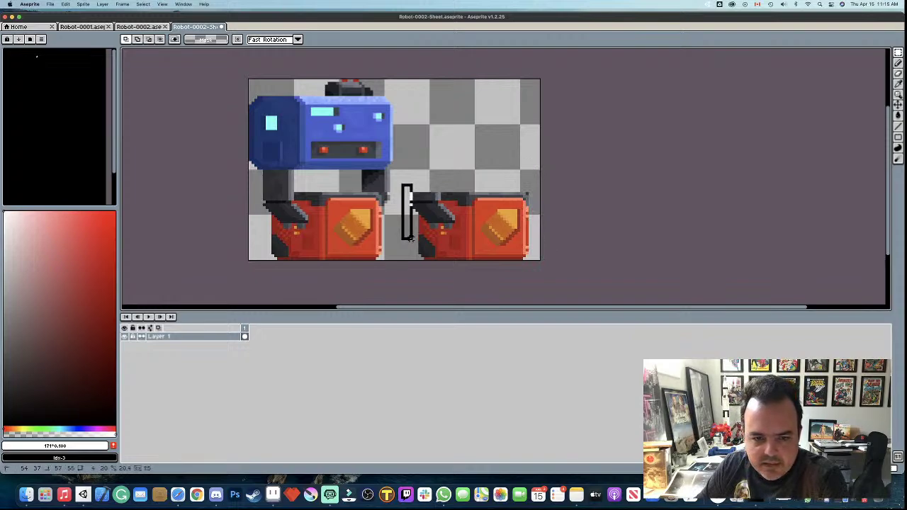
pyautogui.press('Delete')
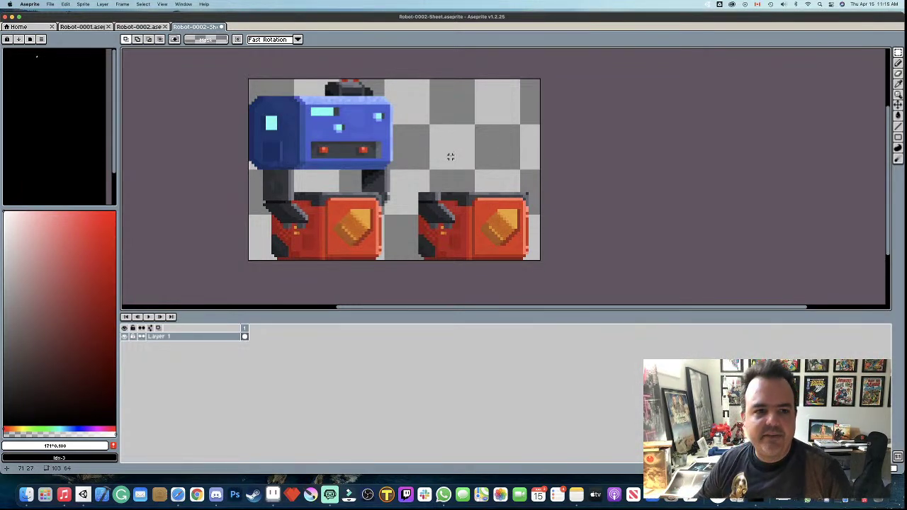
# - Use File > Export, choose Robot-0002-Sheet.png, confirm the overwrite and export
pyautogui.click(51, 5)
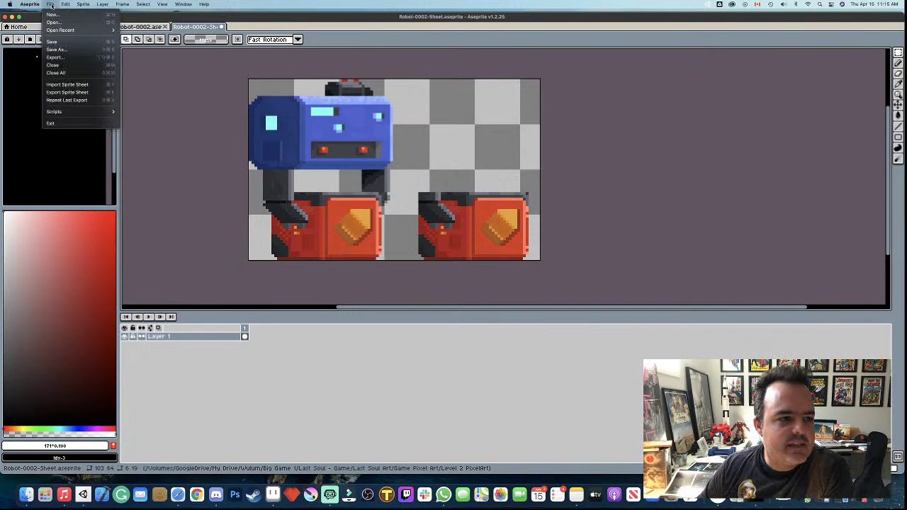
pyautogui.click(64, 59)
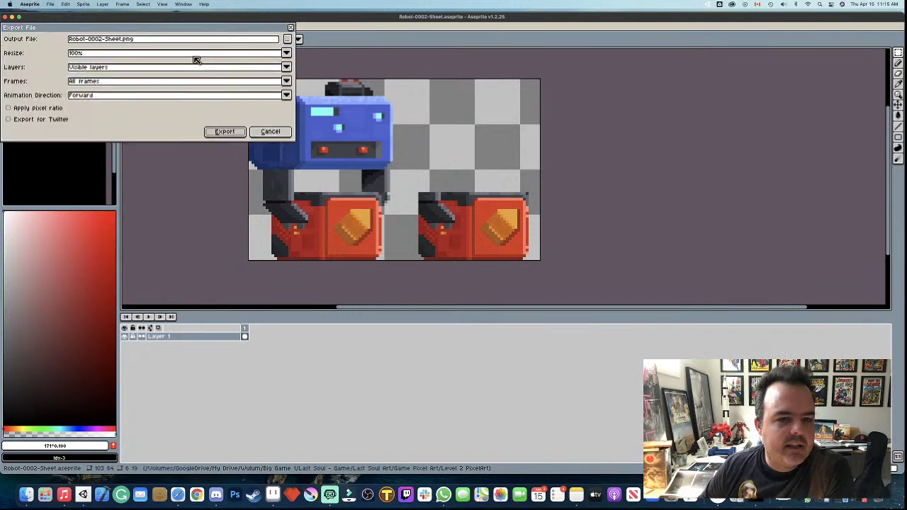
pyautogui.click(287, 40)
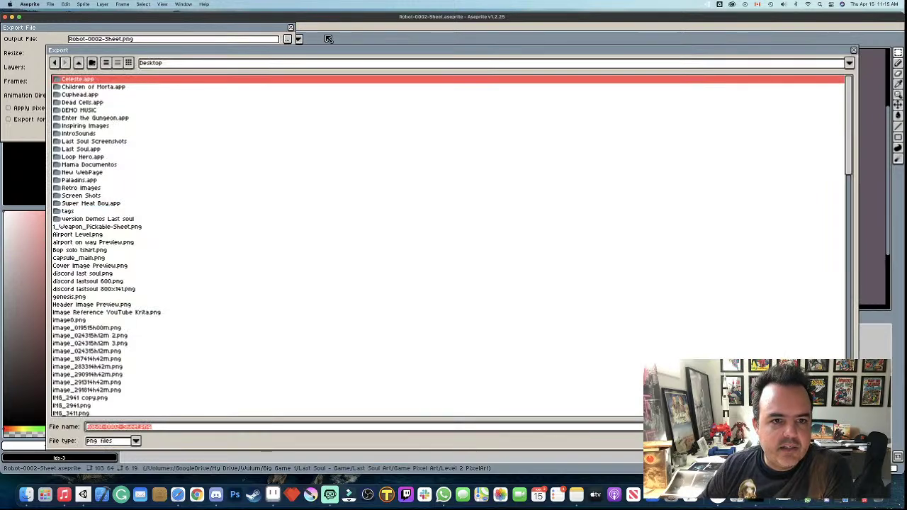
pyautogui.press('Return')
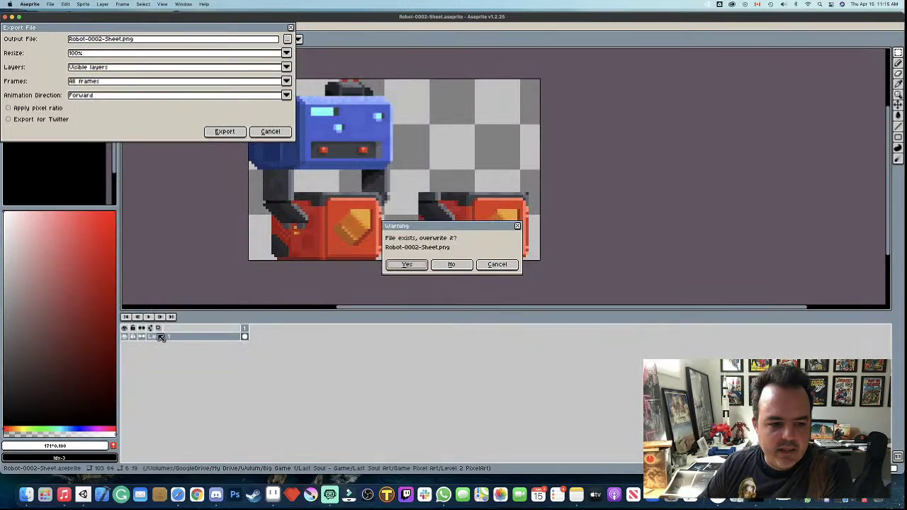
pyautogui.click(412, 265)
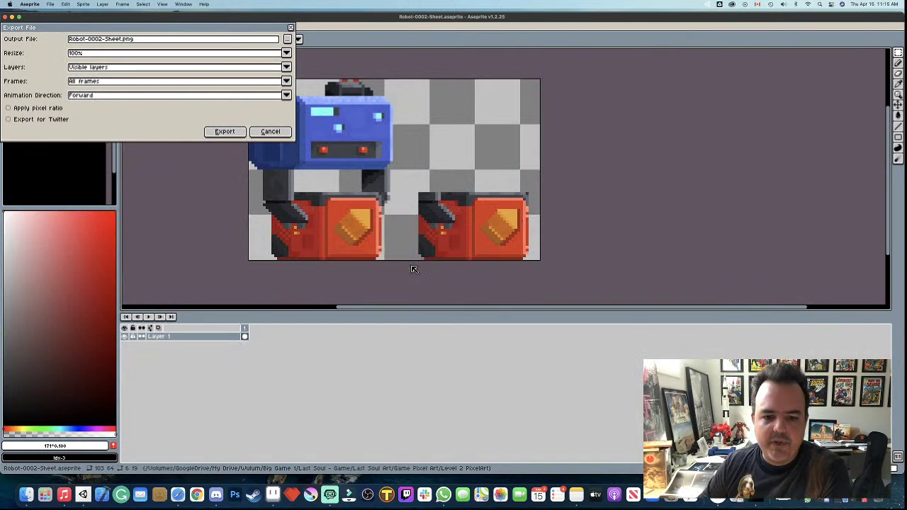
pyautogui.click(225, 132)
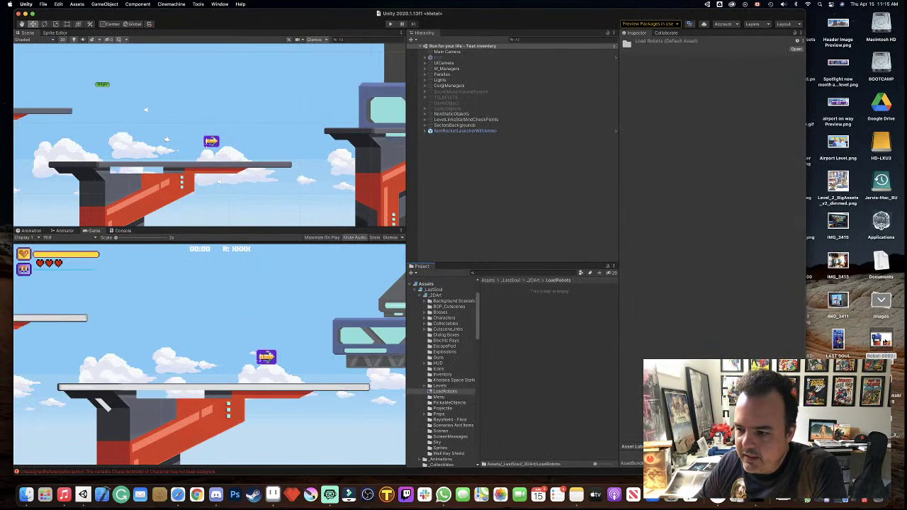
# - Reimport the sheet into LoadRobots and set Sprite Mode Multiple with 16 pixels per unit
pyautogui.moveTo(880, 339); pyautogui.dragTo(559, 341)
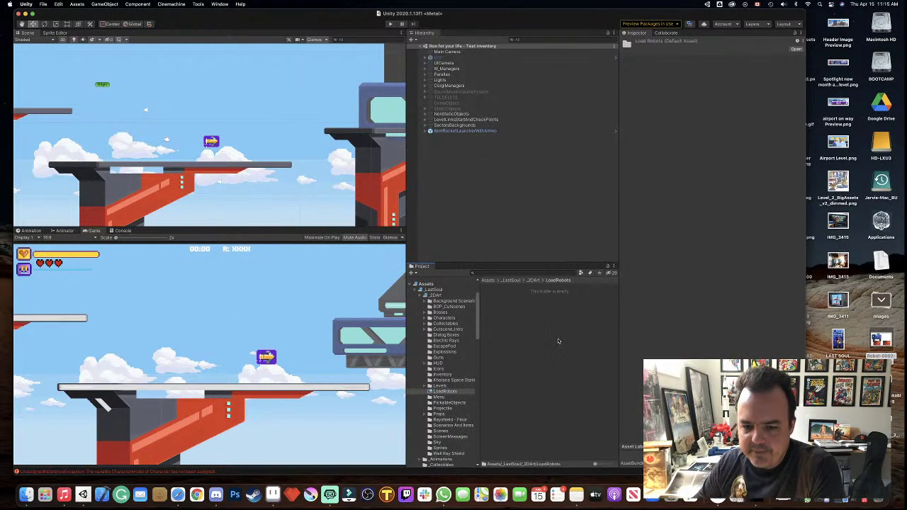
pyautogui.click(514, 288)
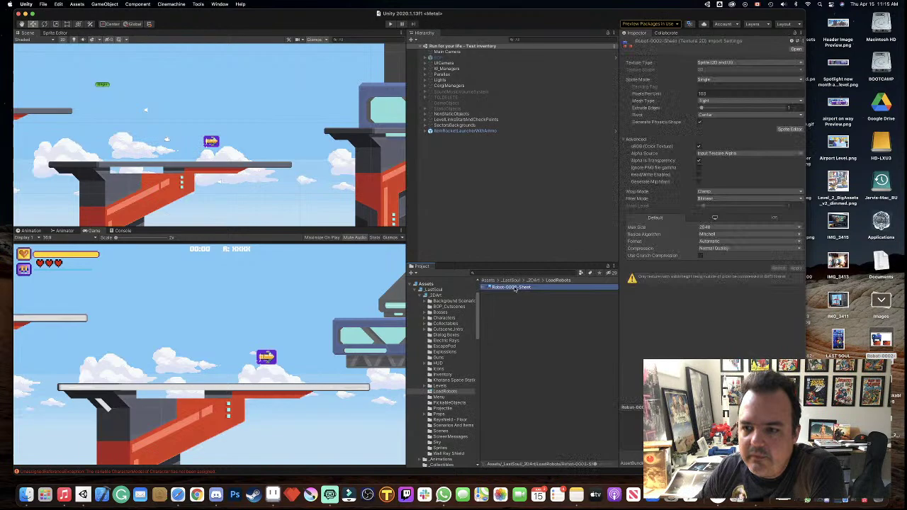
pyautogui.click(712, 80)
pyautogui.click(711, 87)
pyautogui.click(710, 92)
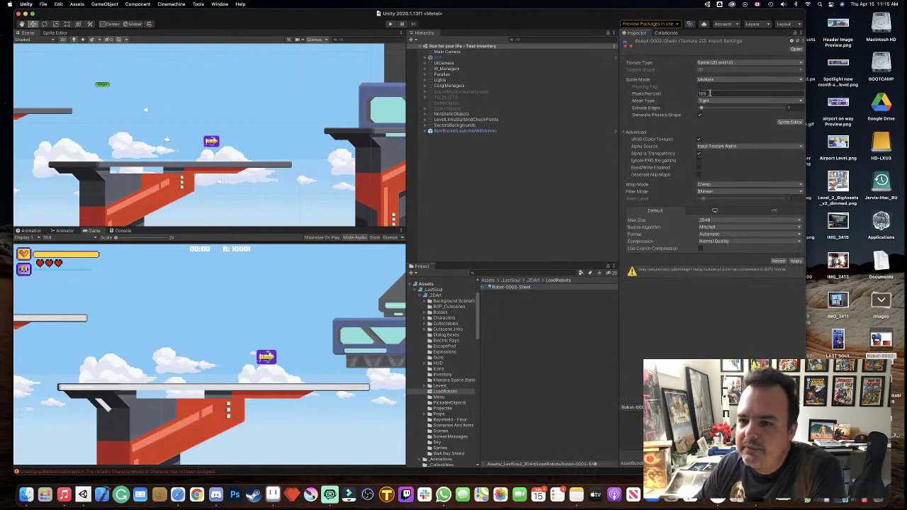
pyautogui.write('16')
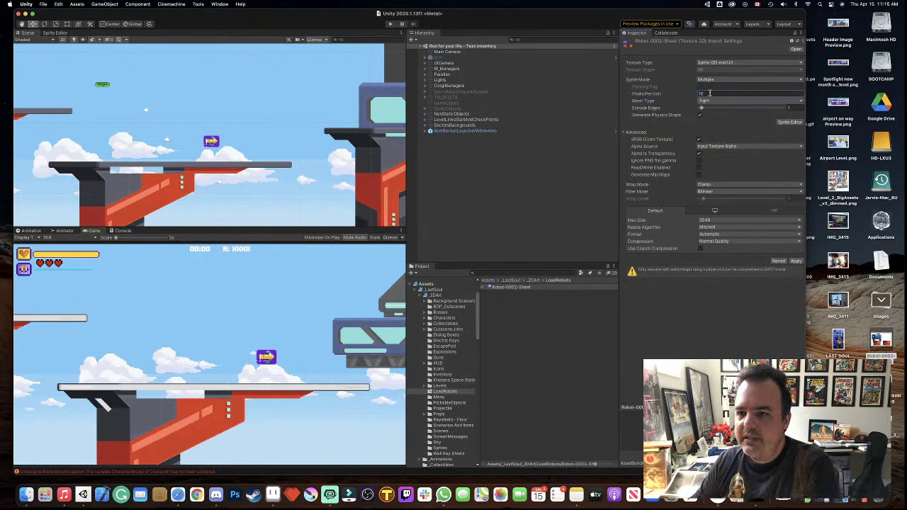
pyautogui.press('Return')
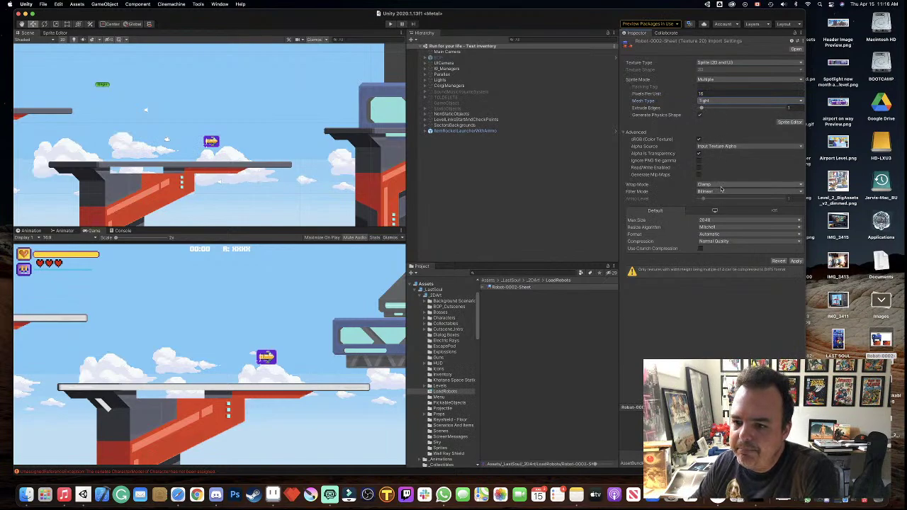
# - Set Point filtering, 256 max size and no compression, then apply
pyautogui.click(719, 192)
pyautogui.click(719, 185)
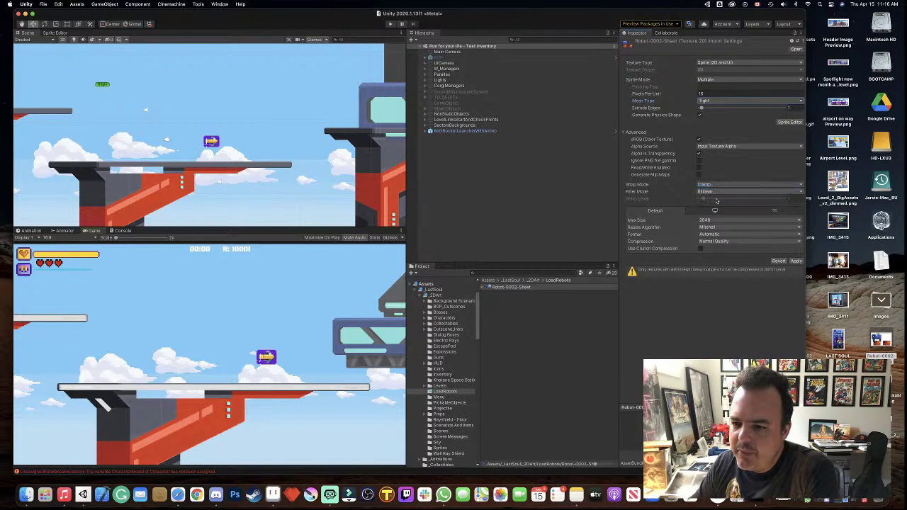
pyautogui.click(717, 222)
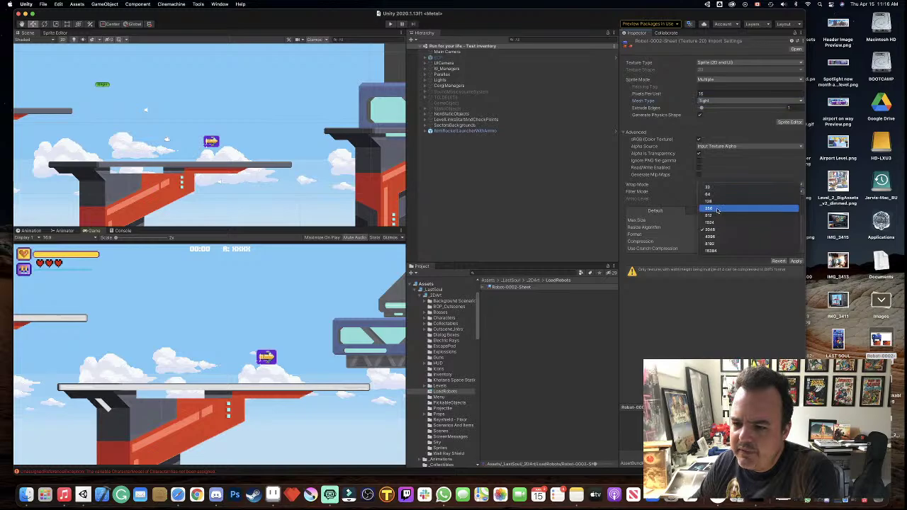
pyautogui.click(717, 205)
pyautogui.click(715, 228)
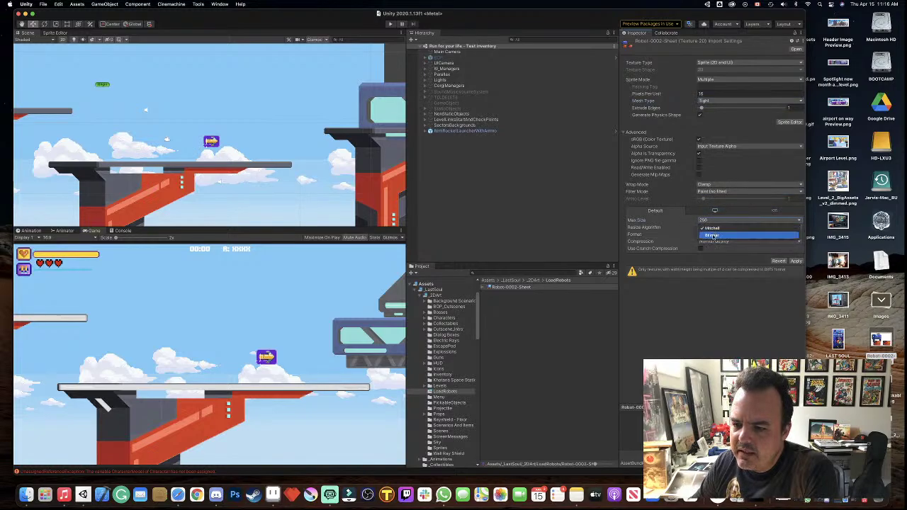
pyautogui.click(716, 229)
pyautogui.click(716, 241)
pyautogui.click(716, 232)
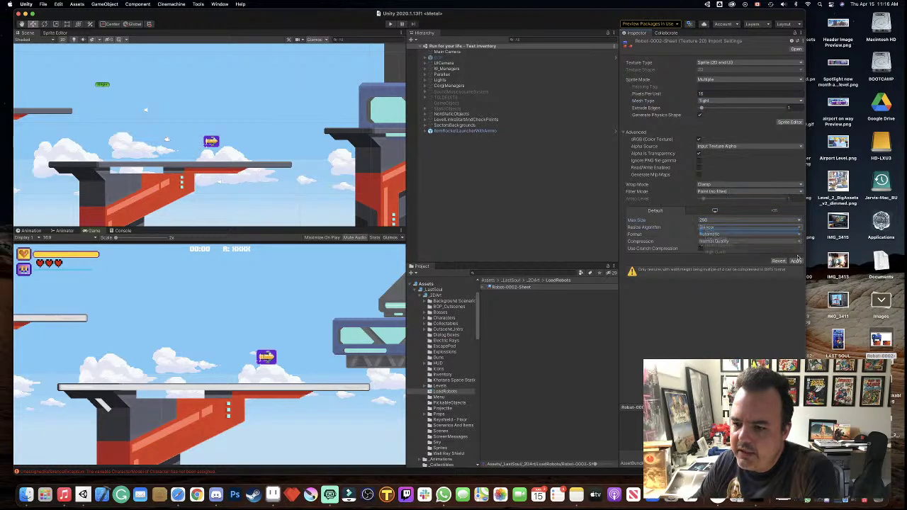
pyautogui.click(796, 253)
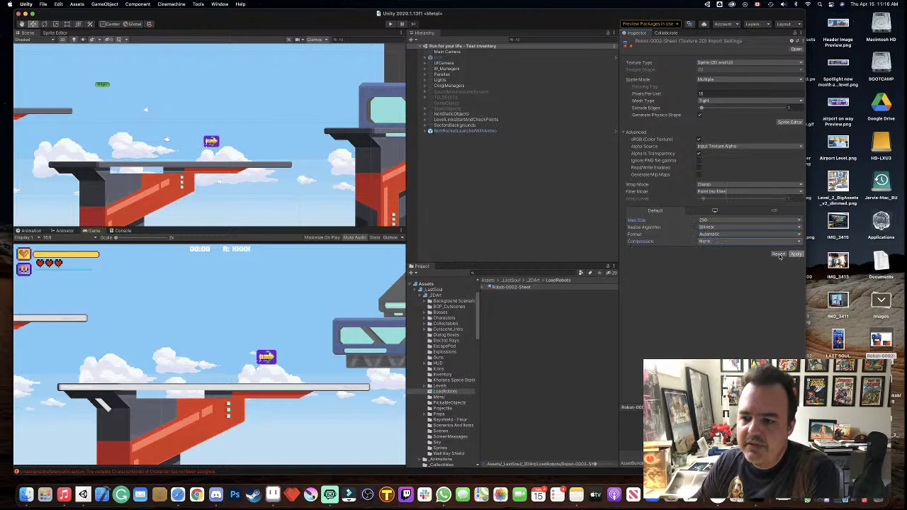
# - Open the Sprite Editor and apply a 128 max texture size
pyautogui.click(790, 121)
pyautogui.scroll(-3, 193, 135)
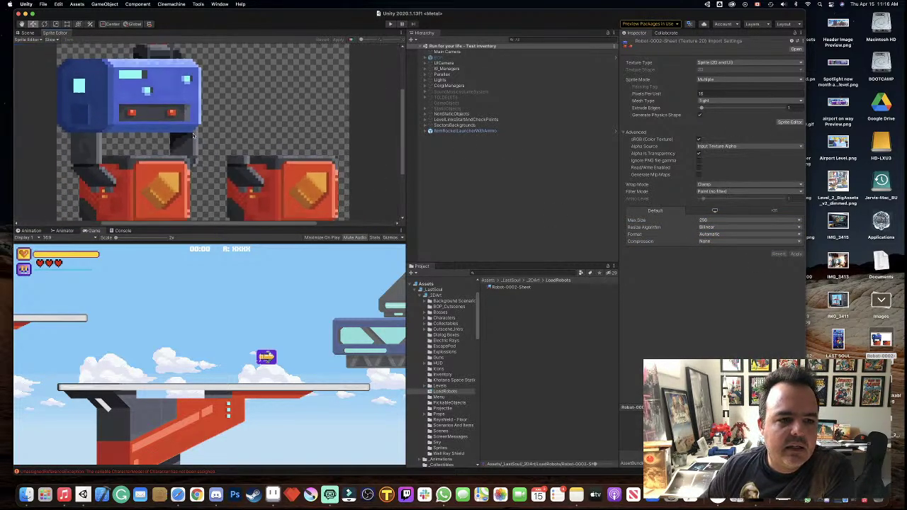
pyautogui.scroll(-2, 193, 136)
pyautogui.click(713, 223)
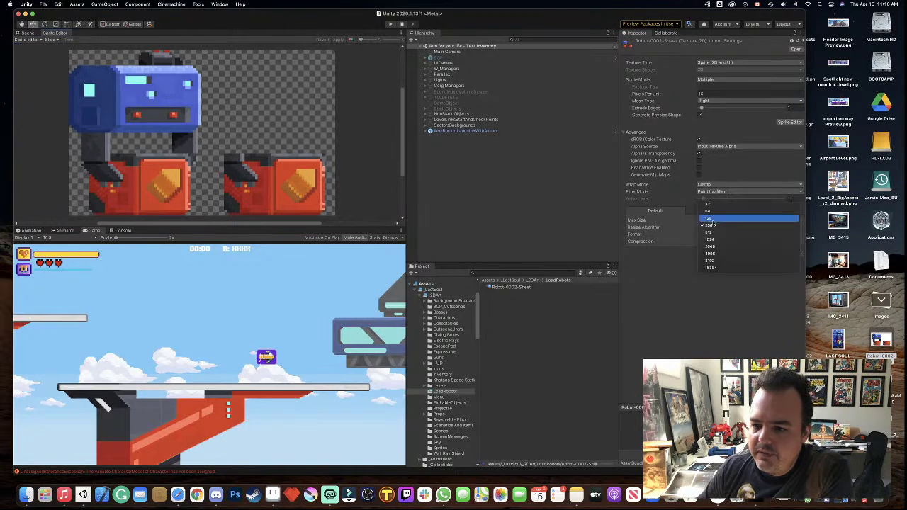
pyautogui.click(713, 216)
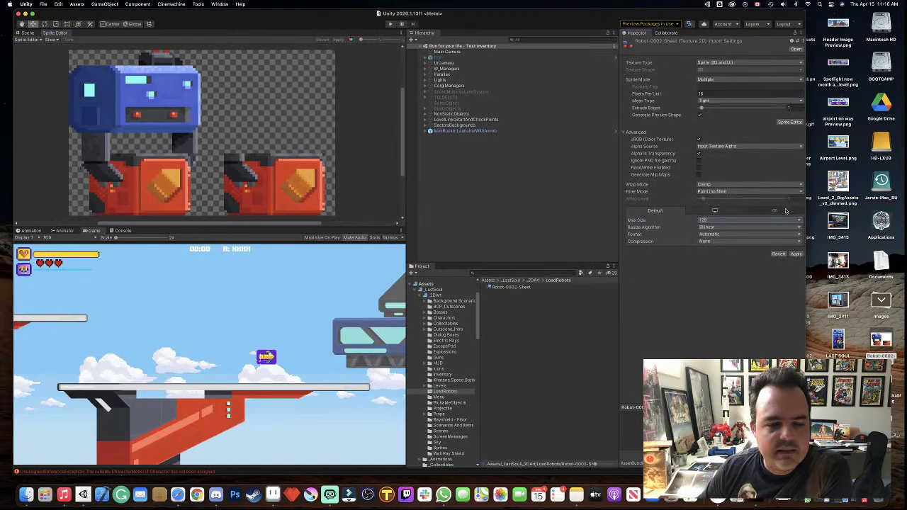
pyautogui.click(797, 253)
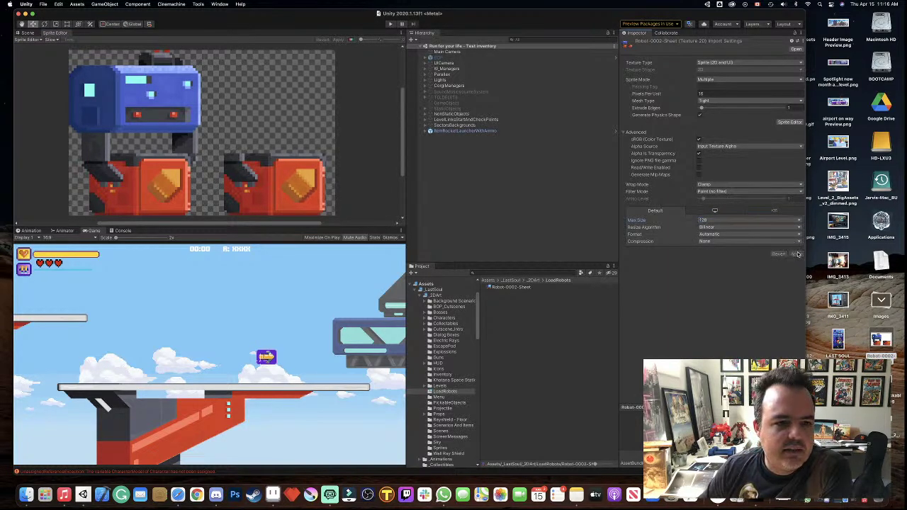
# - Try a 64 max size, revert to 128 and apply, returning to the Sprite Editor
pyautogui.click(703, 221)
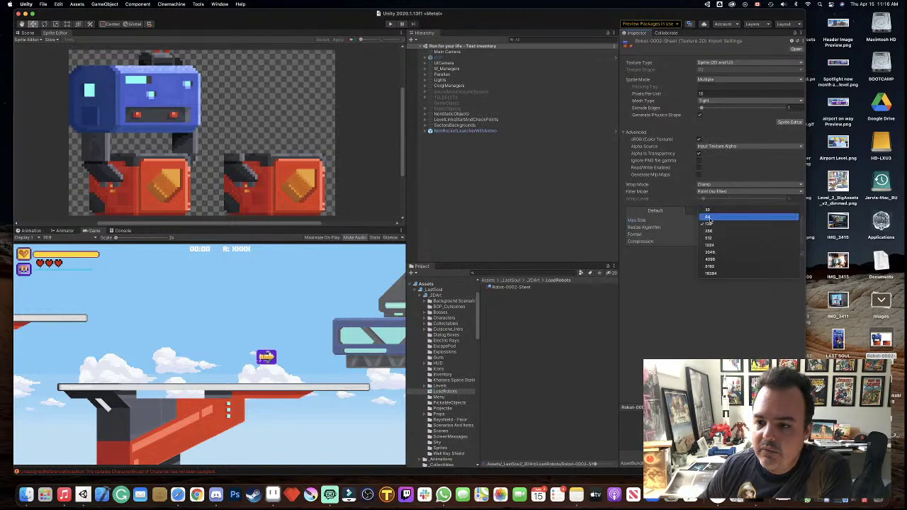
pyautogui.click(709, 218)
pyautogui.click(797, 253)
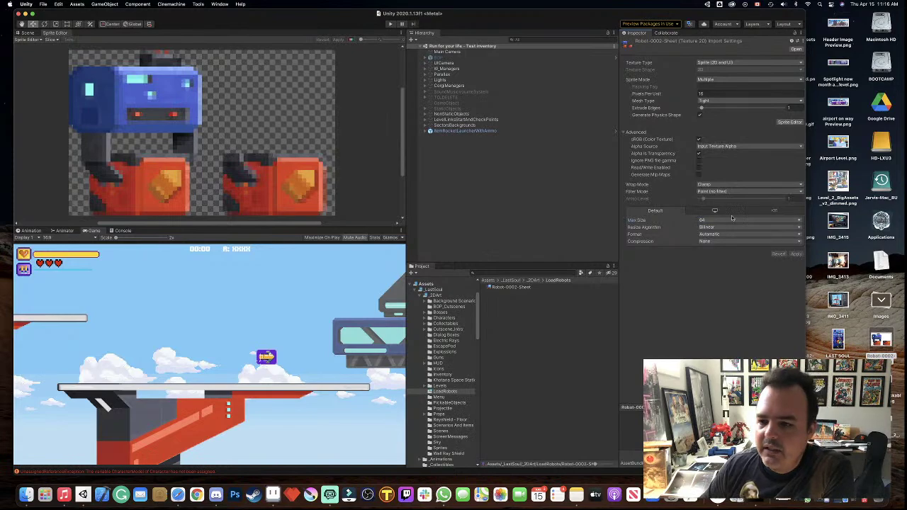
pyautogui.click(721, 221)
pyautogui.click(710, 229)
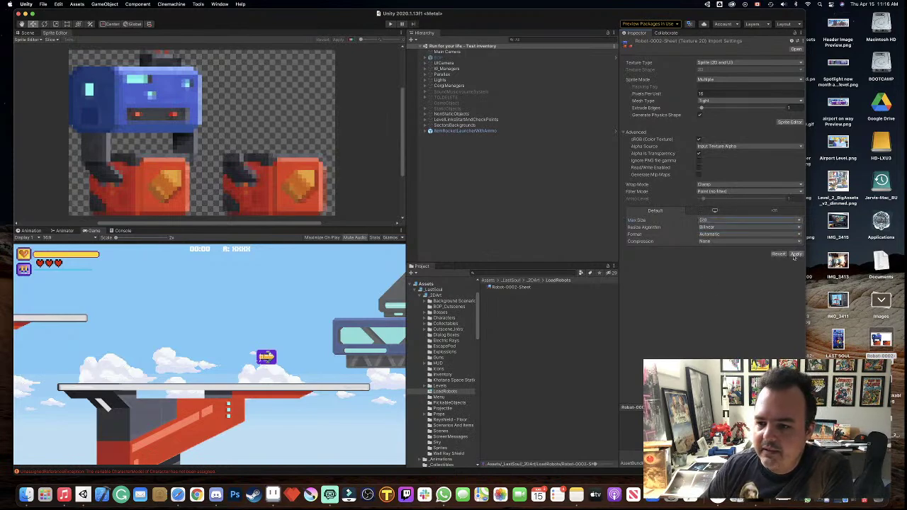
pyautogui.click(795, 255)
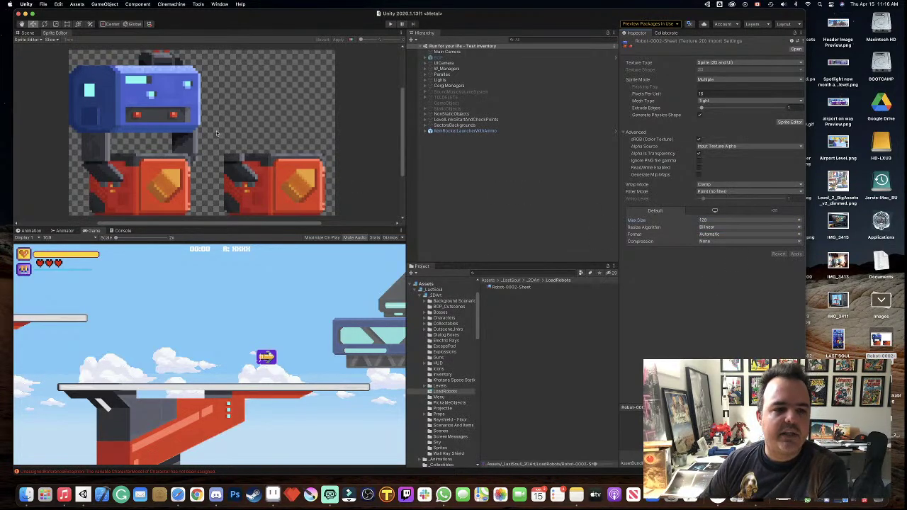
pyautogui.click(789, 122)
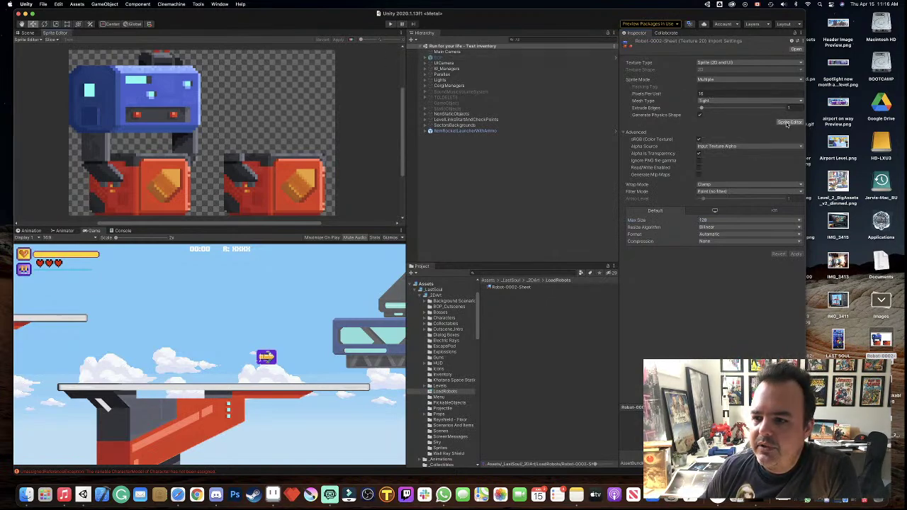
# - Auto-slice the sheet and extend the red block sprite's rect upward
pyautogui.click(52, 39)
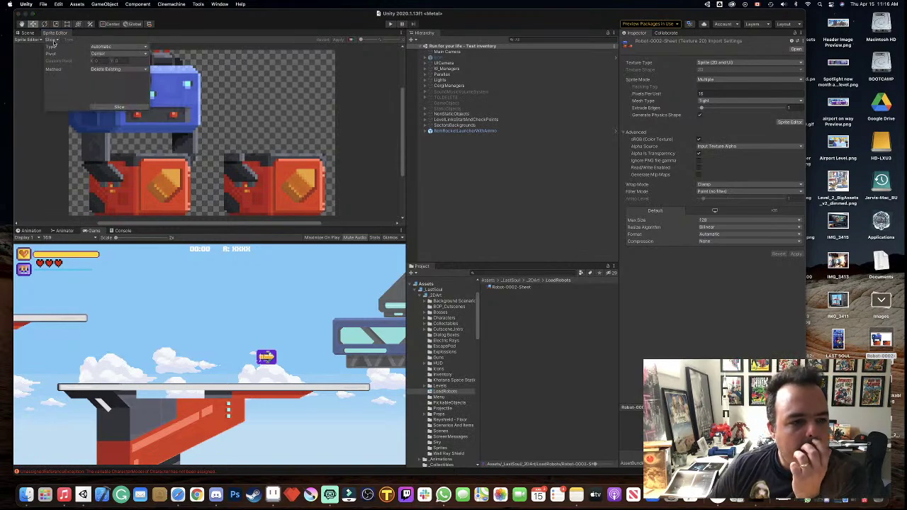
pyautogui.click(128, 108)
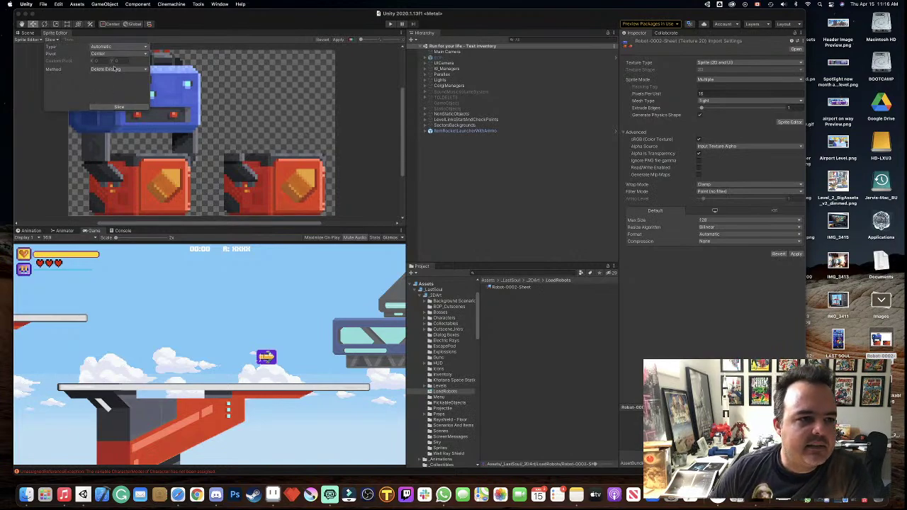
pyautogui.click(282, 74)
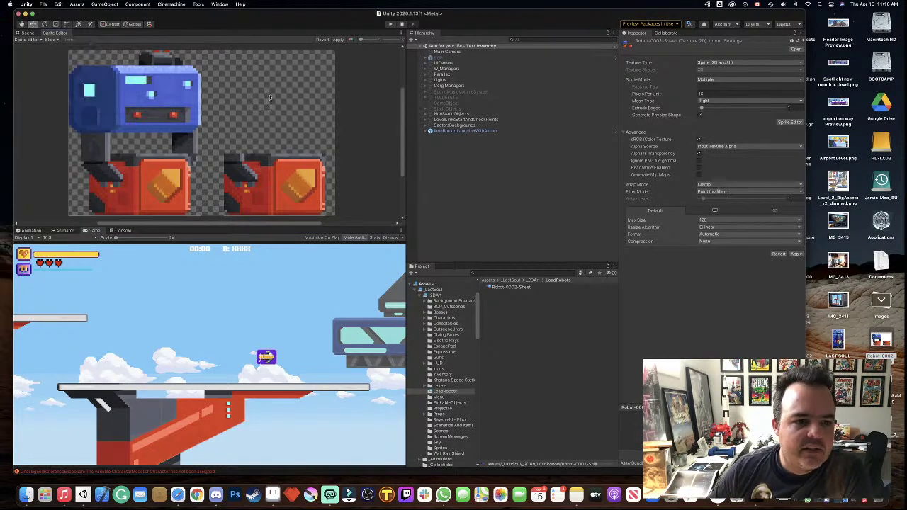
pyautogui.click(253, 170)
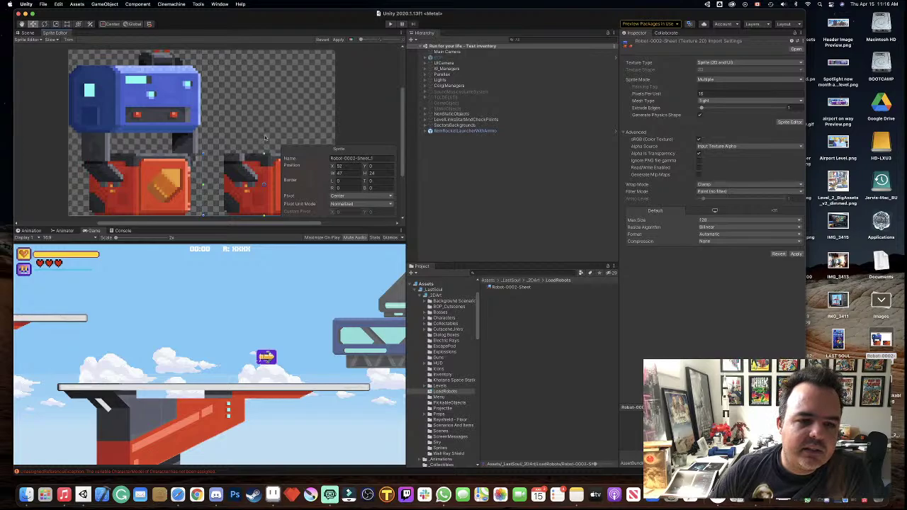
pyautogui.moveTo(264, 133); pyautogui.dragTo(269, 61)
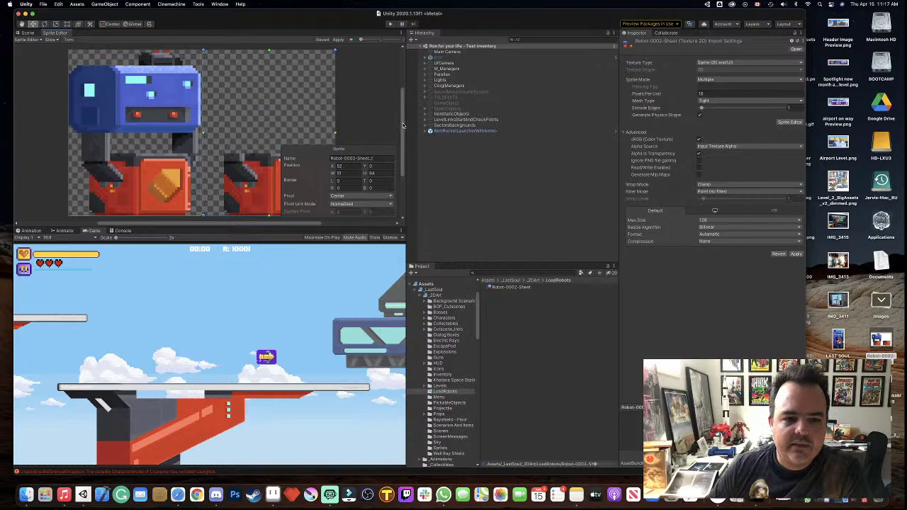
# - Set both sprites' pivots to Bottom Center and apply the changes
pyautogui.click(371, 159)
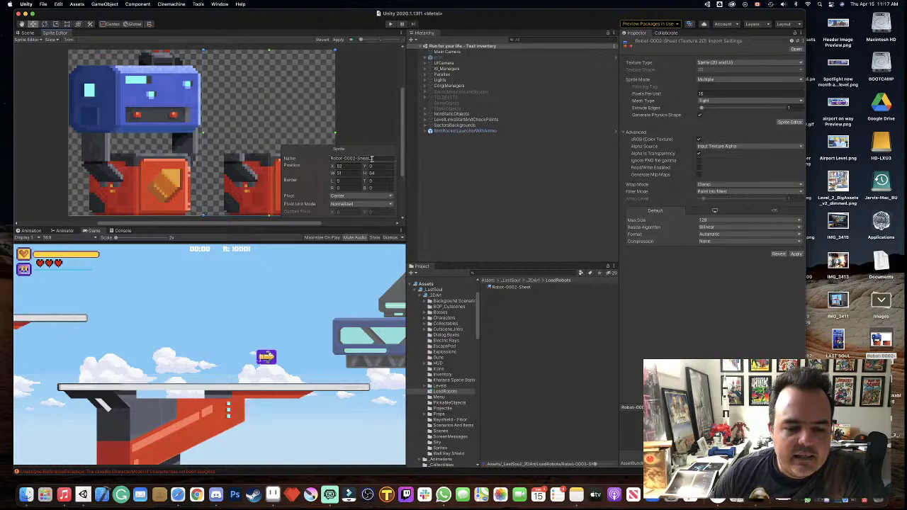
pyautogui.click(350, 197)
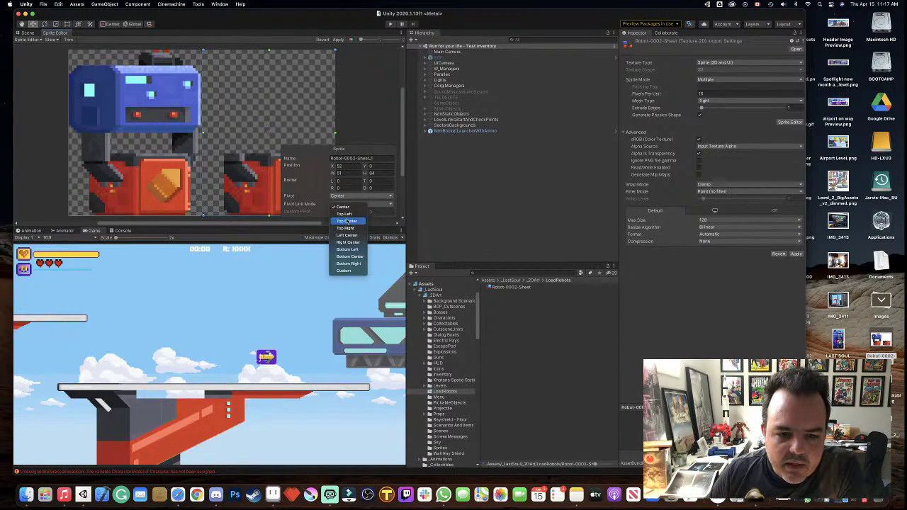
pyautogui.click(350, 256)
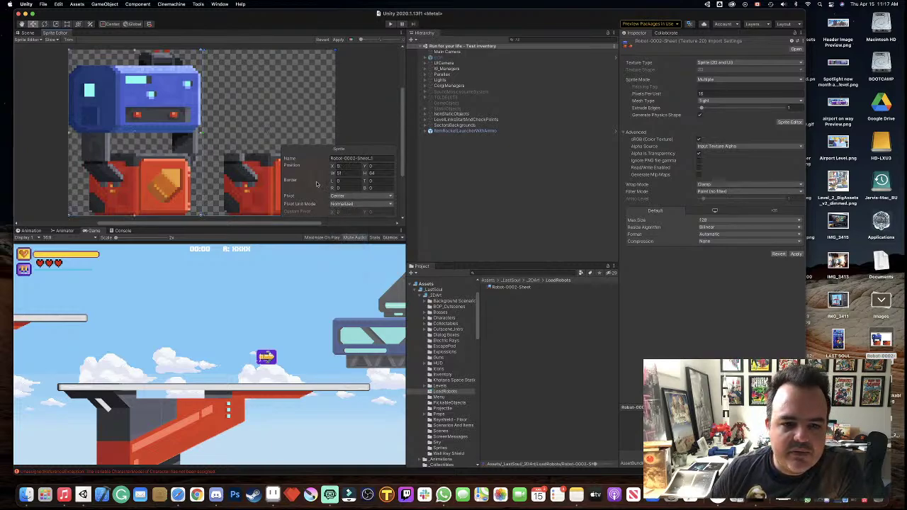
pyautogui.click(359, 199)
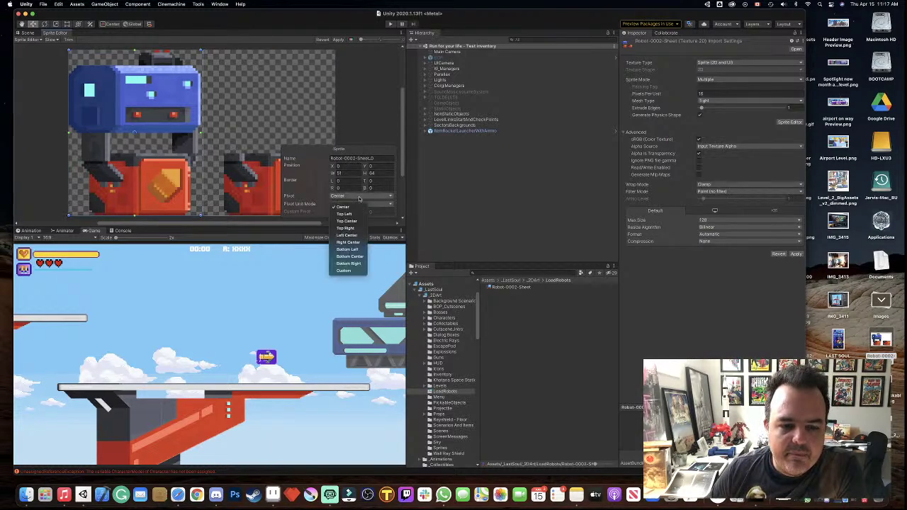
pyautogui.click(348, 256)
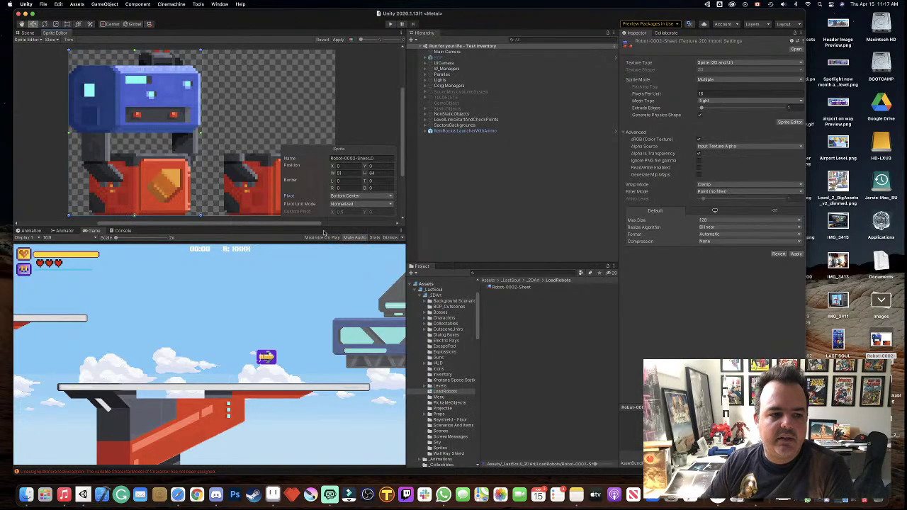
pyautogui.click(338, 39)
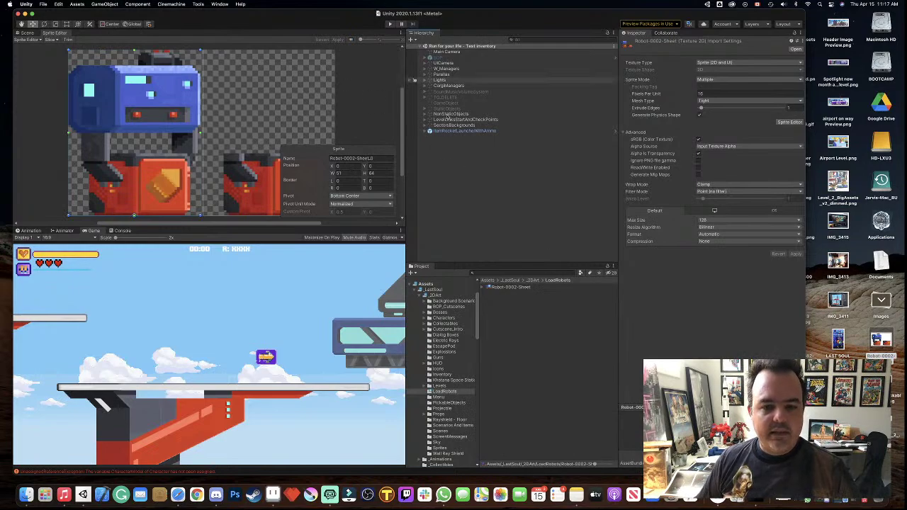
# - Expand Robot-0002-Sheet, step between Robot-0002-Sheet_0 and Robot-0002-Sheet_1, then deselect
pyautogui.click(487, 287)
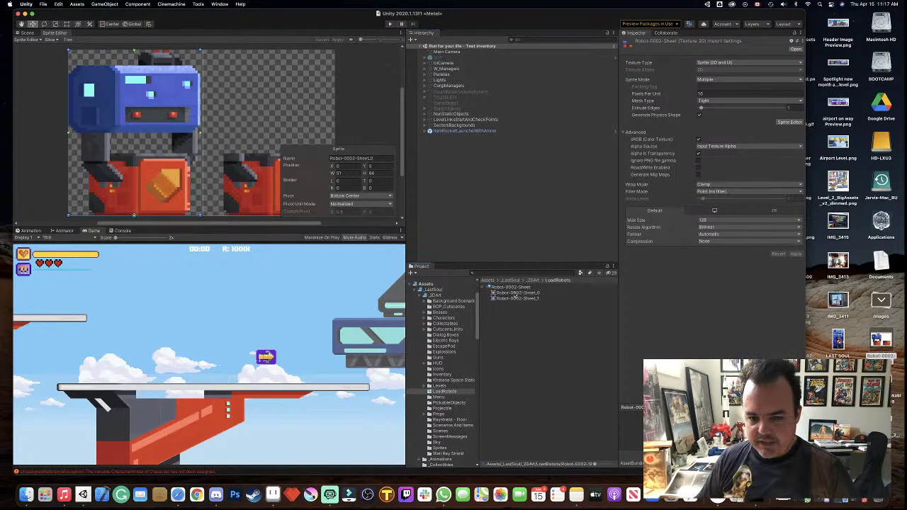
pyautogui.click(542, 293)
pyautogui.click(563, 298)
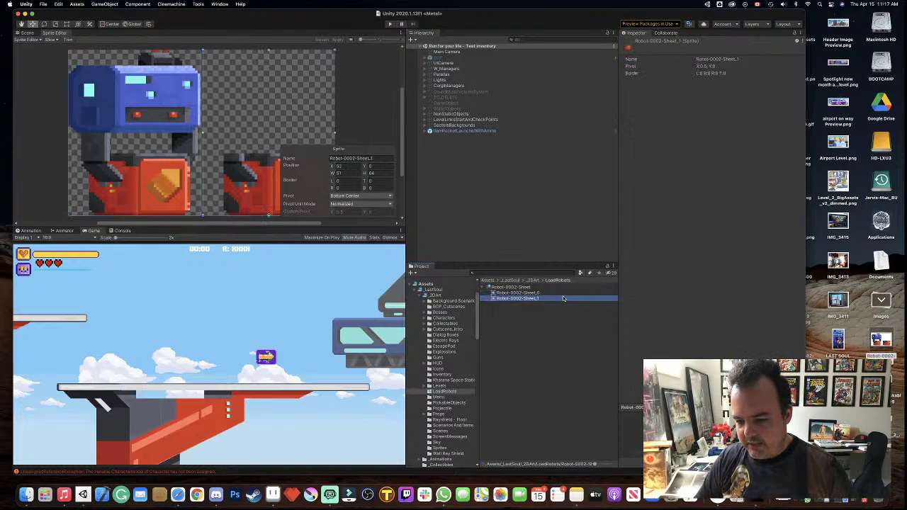
pyautogui.press('Up')
pyautogui.press('Down')
pyautogui.press('Up')
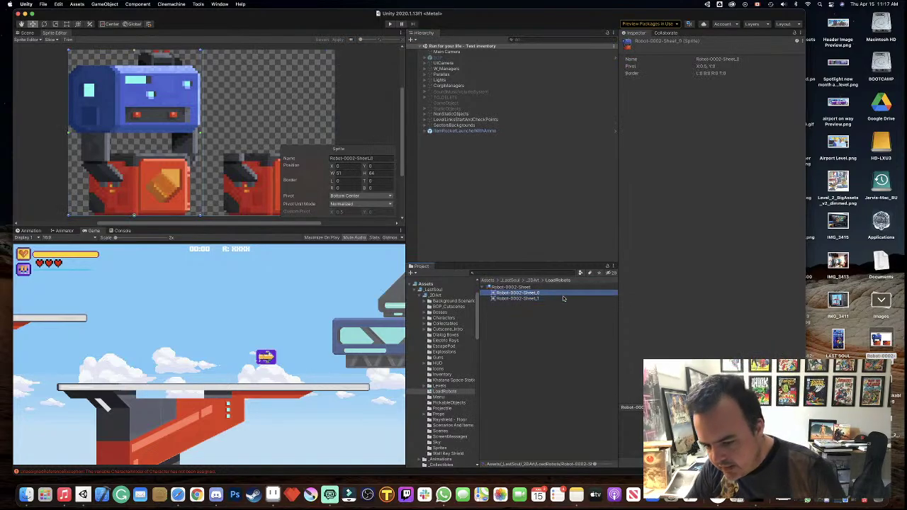
pyautogui.press('Down')
pyautogui.press('Up')
pyautogui.press('Down')
pyautogui.press('Up')
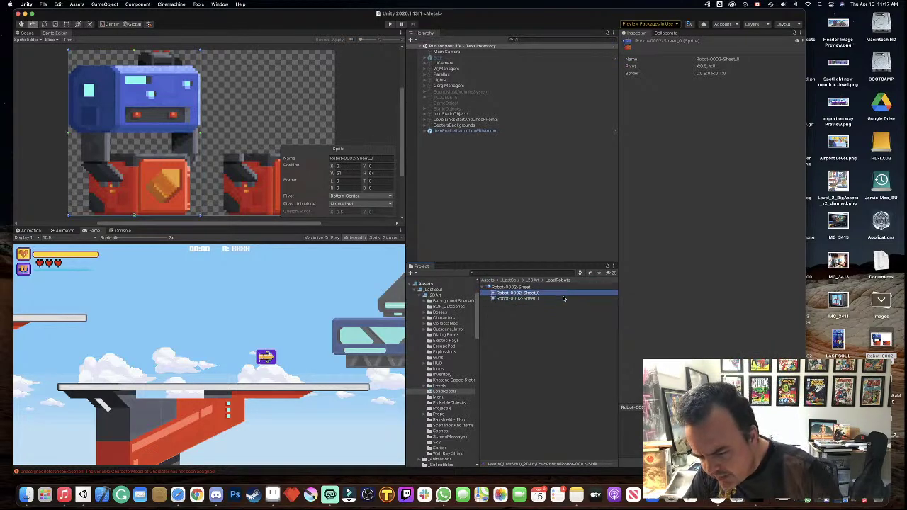
pyautogui.press('Down')
pyautogui.press('Up')
pyautogui.press('Down')
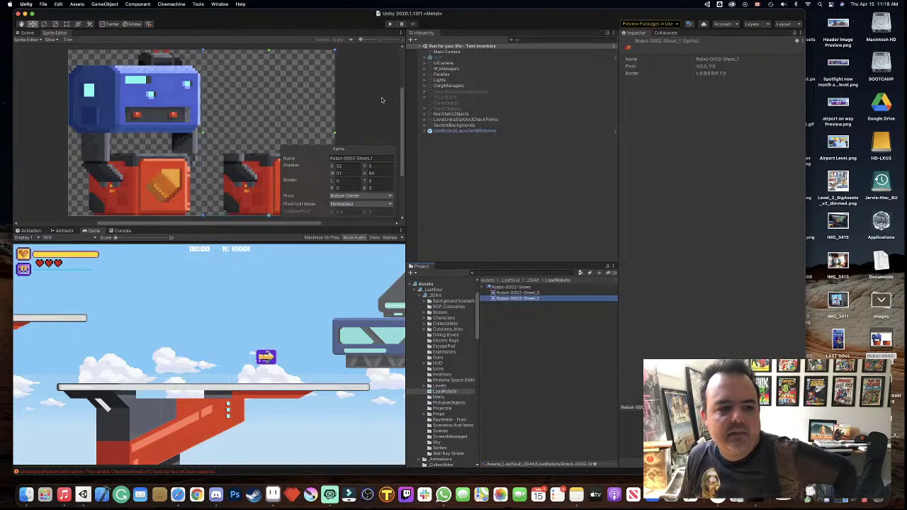
pyautogui.click(454, 177)
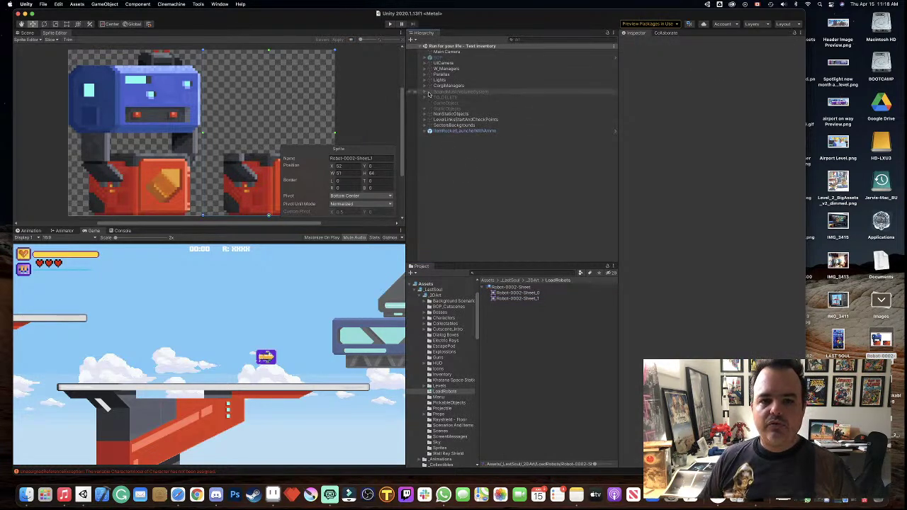
pyautogui.click(26, 33)
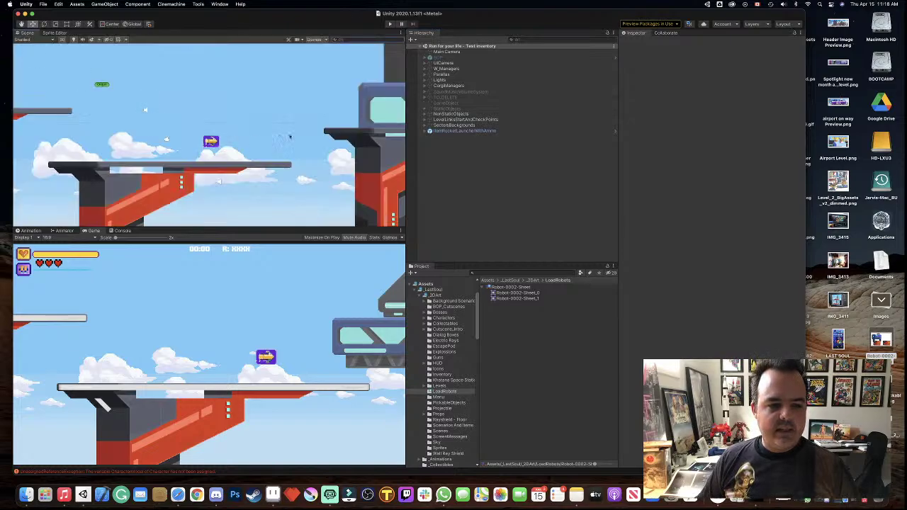
pyautogui.click(509, 287)
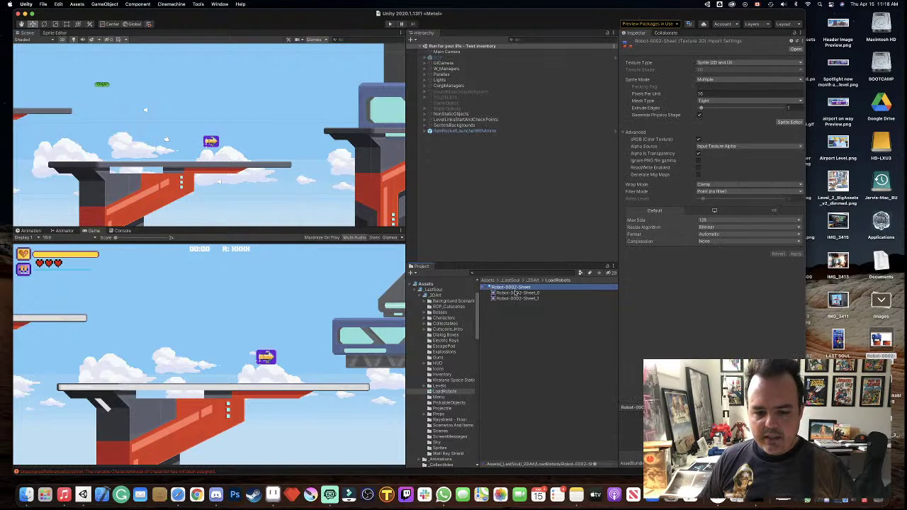
pyautogui.moveTo(518, 293)
pyautogui.mouseDown()
pyautogui.moveTo(244, 111)
pyautogui.moveTo(226, 113)
pyautogui.mouseUp()
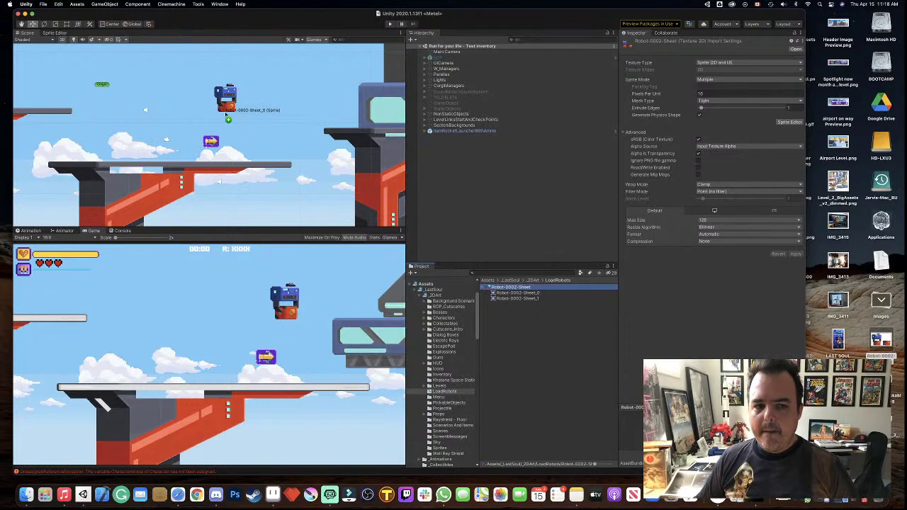
pyautogui.press('Escape')
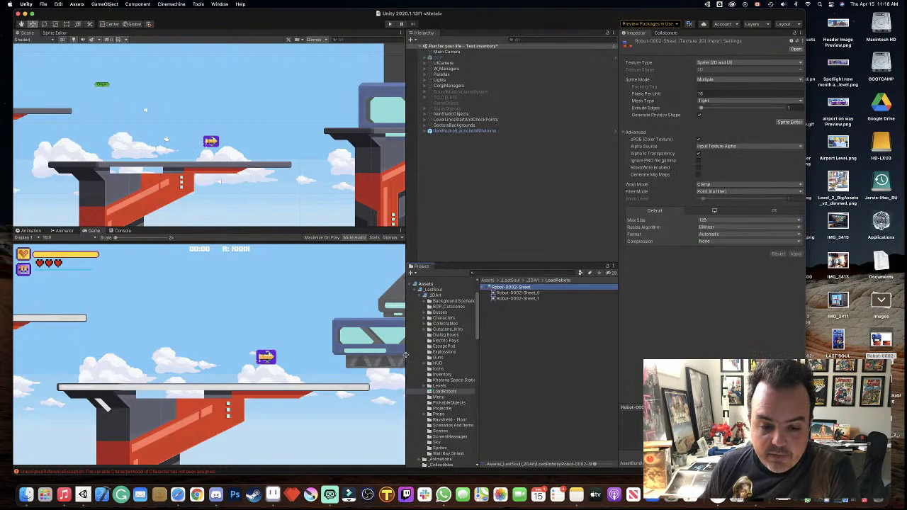
# - Widen the Project panel, tidy the folder tree, and open the _2DArt Levels folder
pyautogui.moveTo(406, 354); pyautogui.dragTo(374, 354)
pyautogui.moveTo(447, 360); pyautogui.dragTo(492, 359)
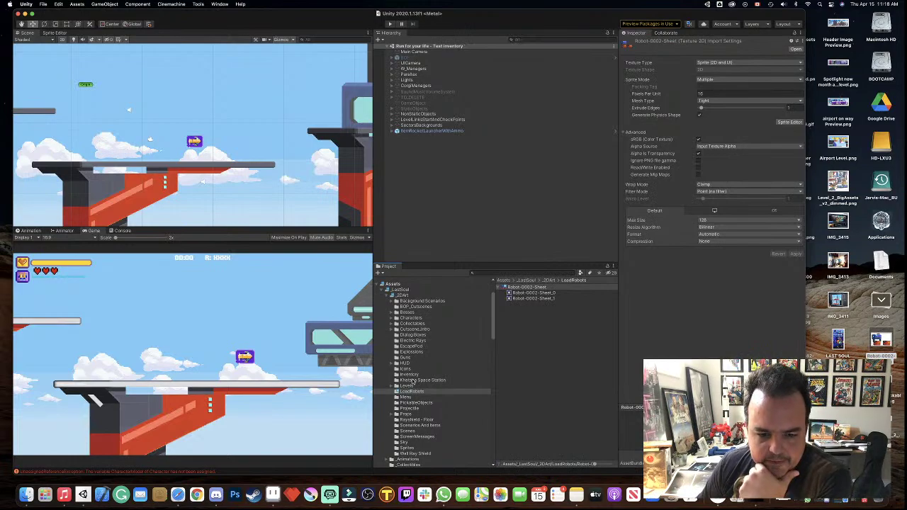
pyautogui.click(414, 330)
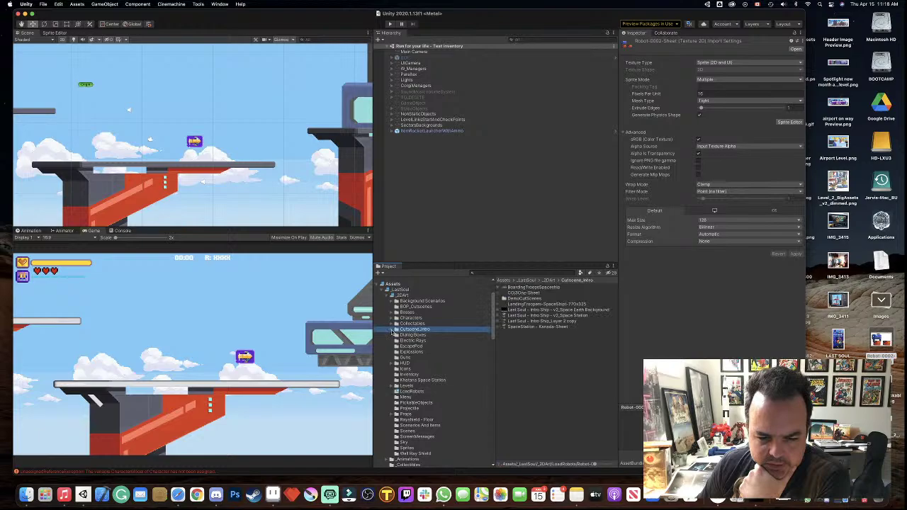
pyautogui.click(382, 290)
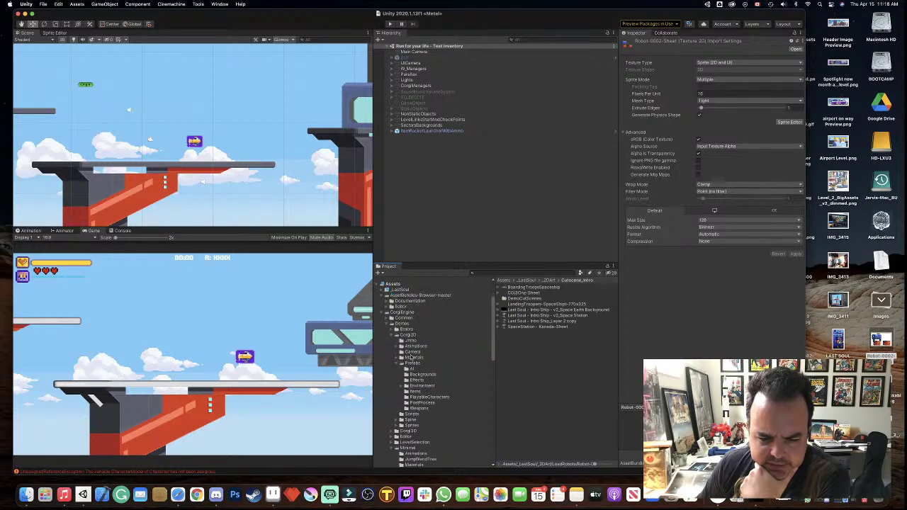
pyautogui.click(382, 312)
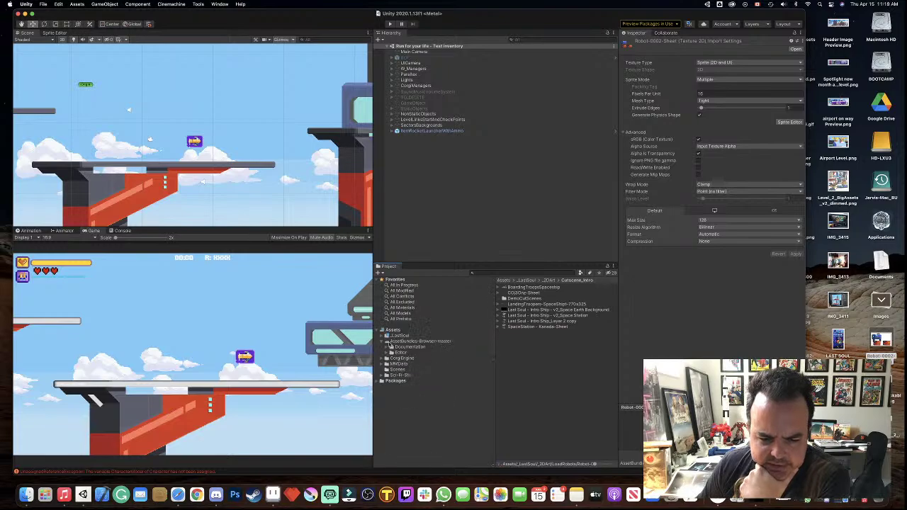
pyautogui.click(386, 336)
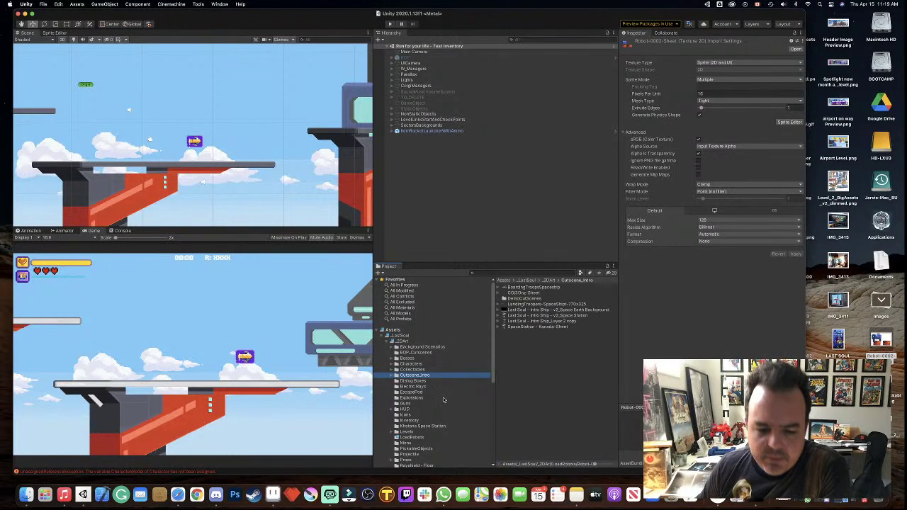
pyautogui.scroll(-3, 444, 401)
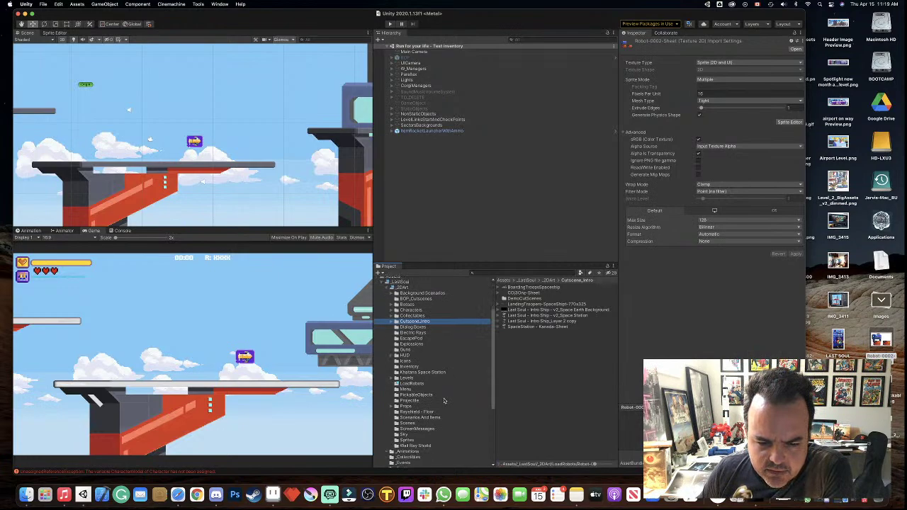
pyautogui.click(410, 378)
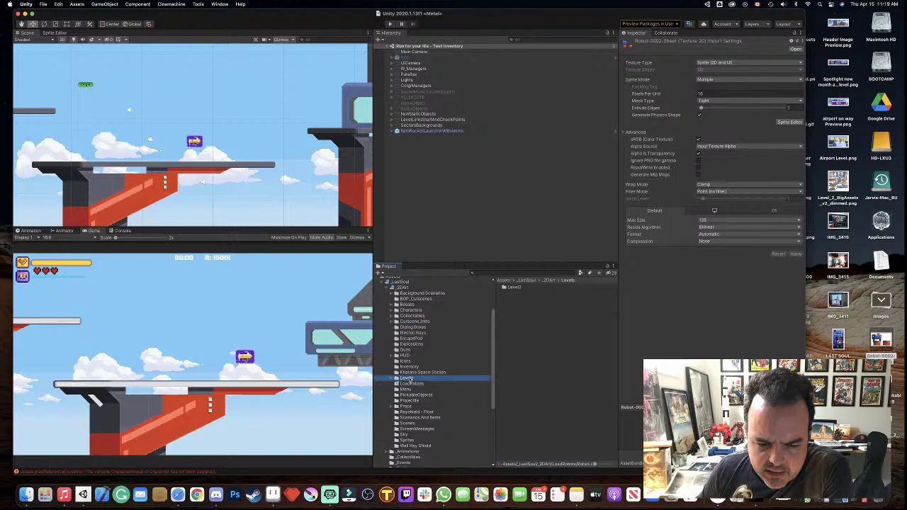
# - Collapse the Levels and _2DArt folders, then open _Levels > OldVersion > _Level_1
pyautogui.doubleClick(514, 287)
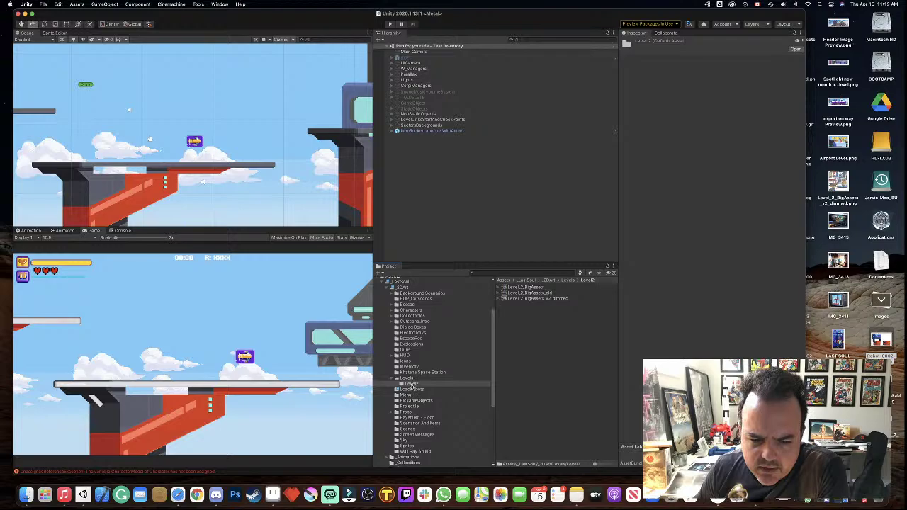
pyautogui.click(392, 380)
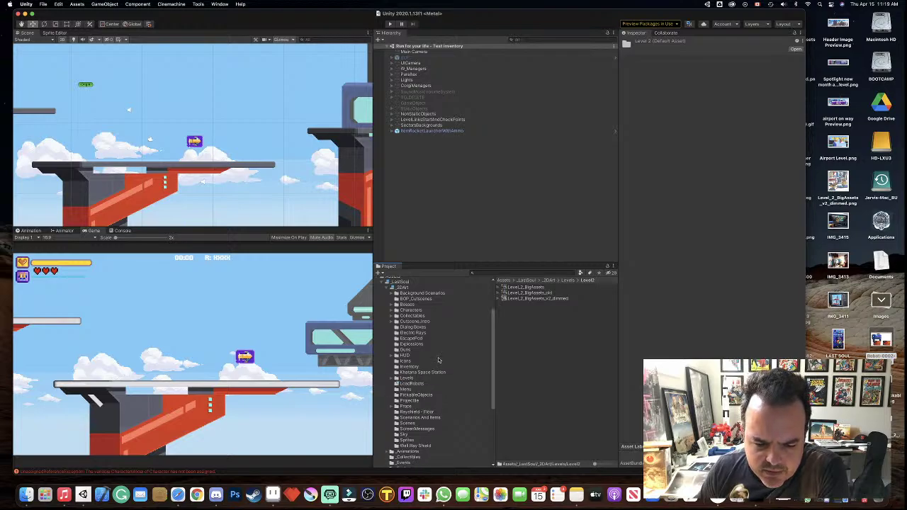
pyautogui.scroll(2, 457, 375)
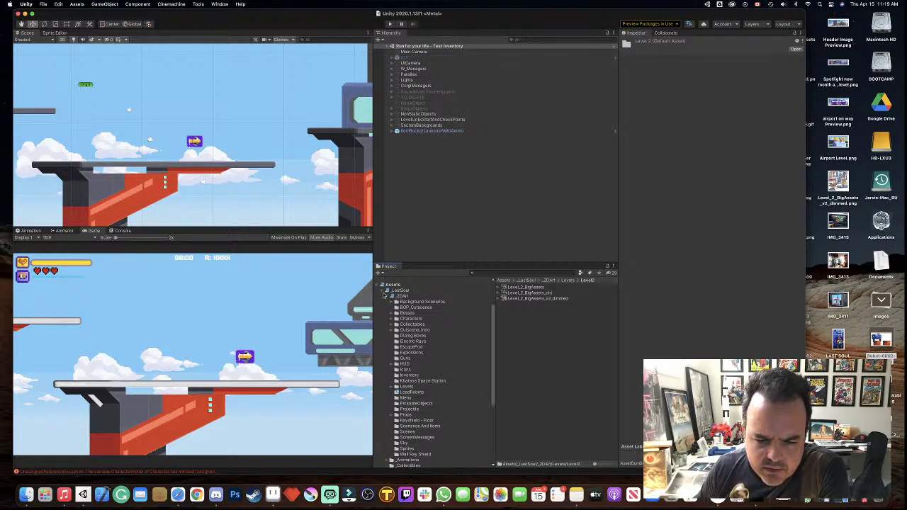
pyautogui.click(386, 298)
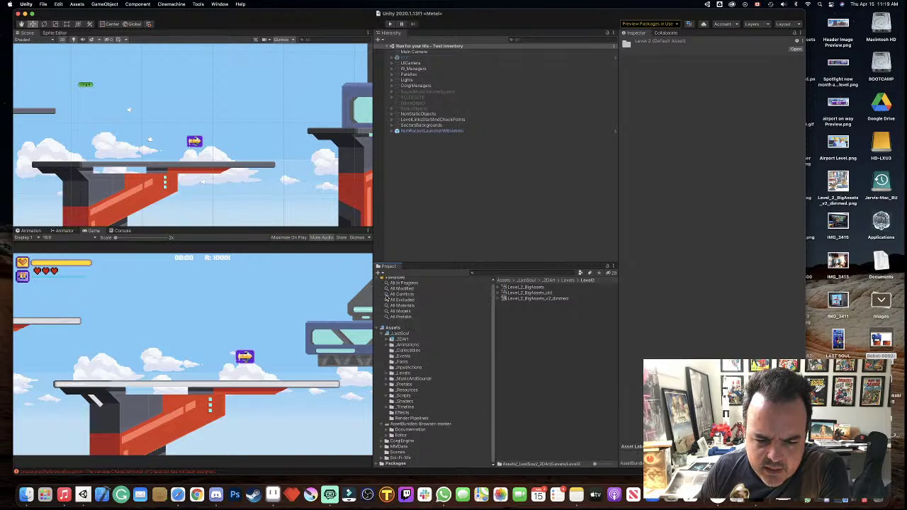
pyautogui.click(404, 373)
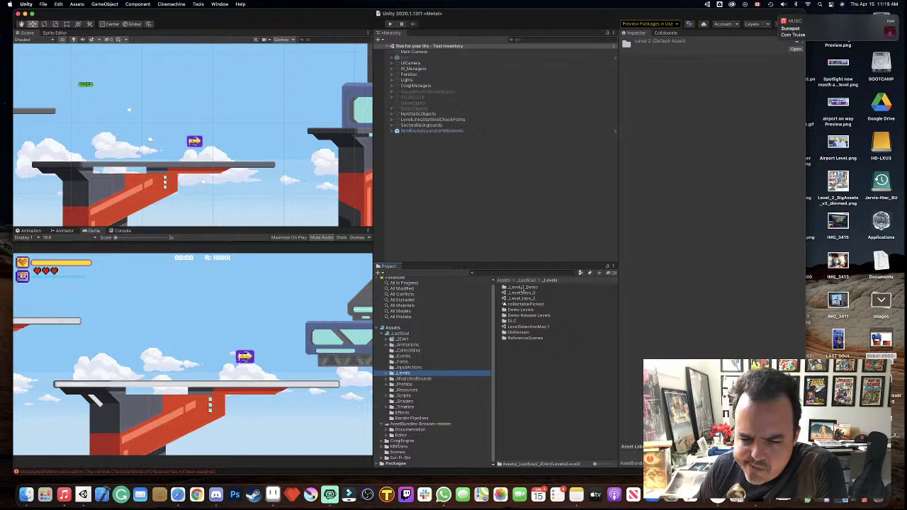
pyautogui.doubleClick(516, 333)
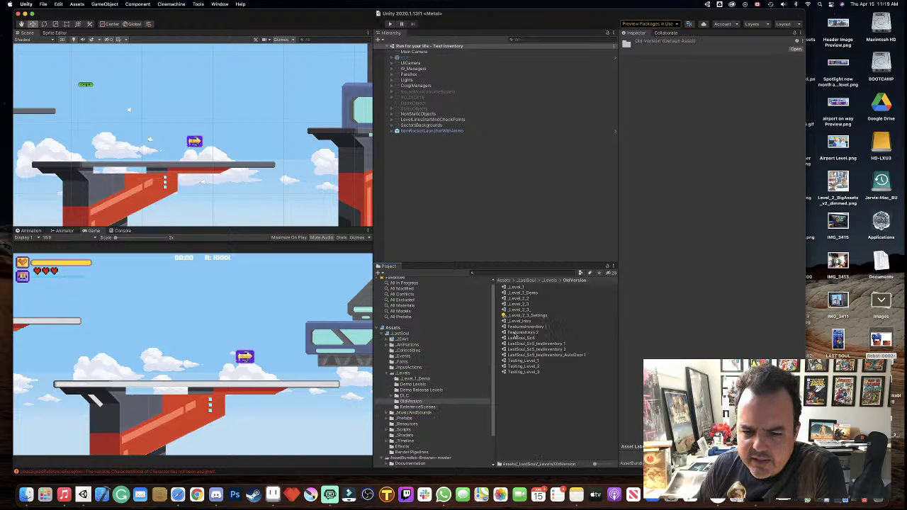
pyautogui.doubleClick(517, 287)
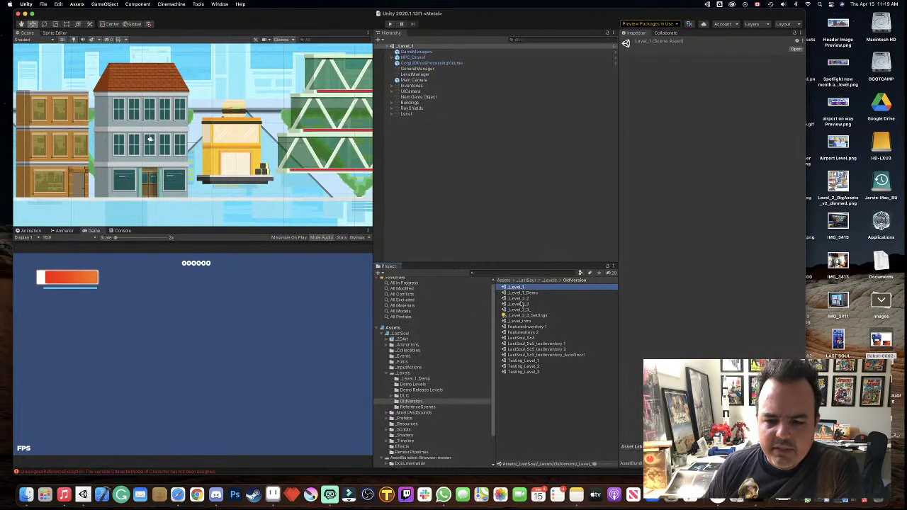
# - Open the _Level_2_2 scene
pyautogui.click(522, 293)
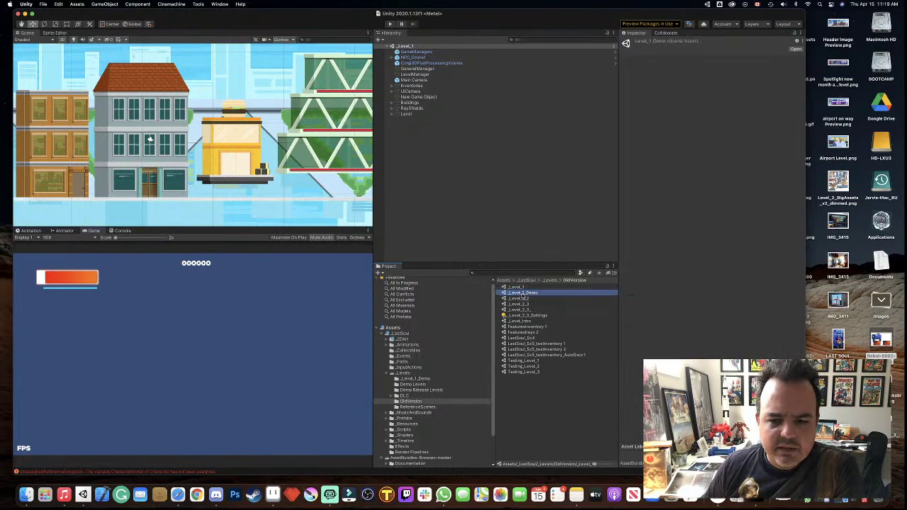
pyautogui.doubleClick(522, 293)
pyautogui.doubleClick(520, 299)
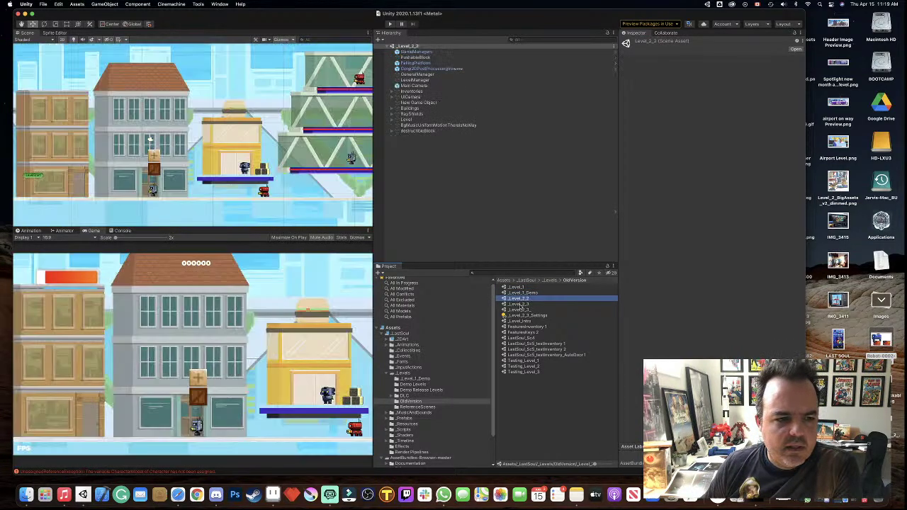
# - Select destructibleBlock to view its Health settings, then browse to Demo Release Levels
pyautogui.click(153, 166)
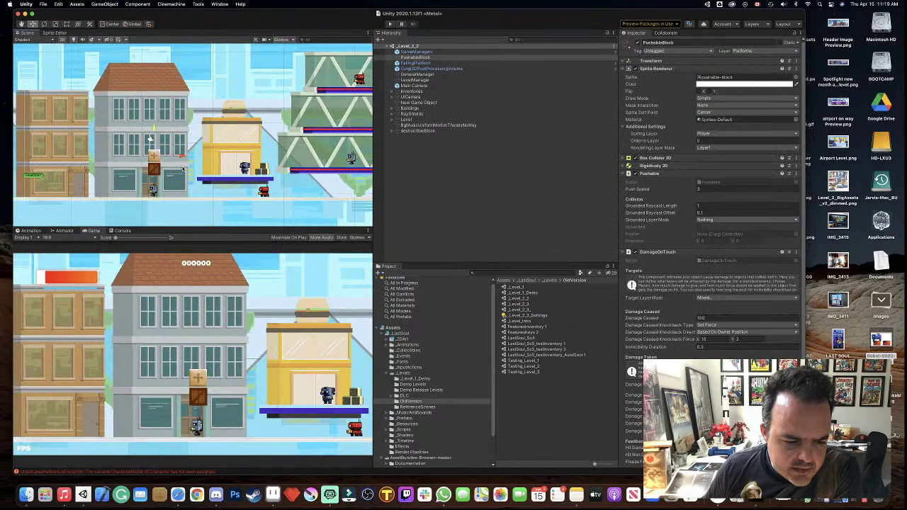
pyautogui.click(156, 170)
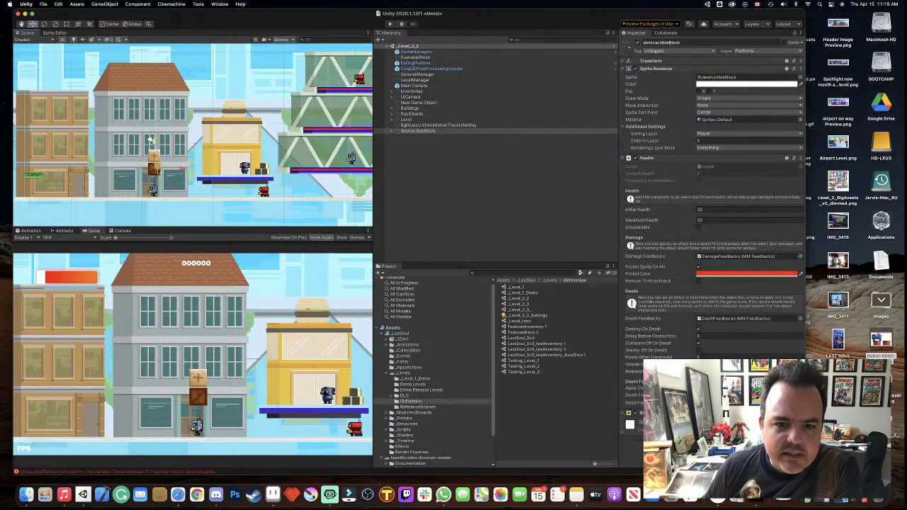
pyautogui.click(452, 133)
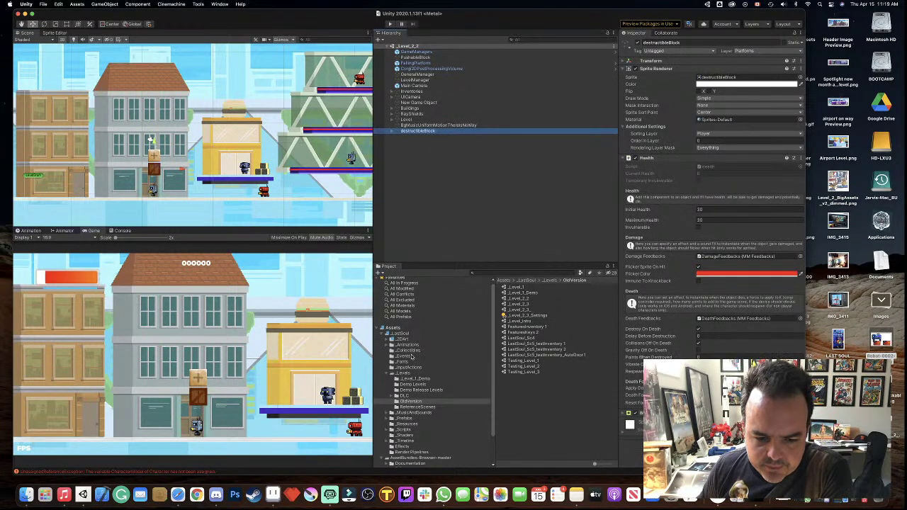
pyautogui.scroll(-3, 436, 383)
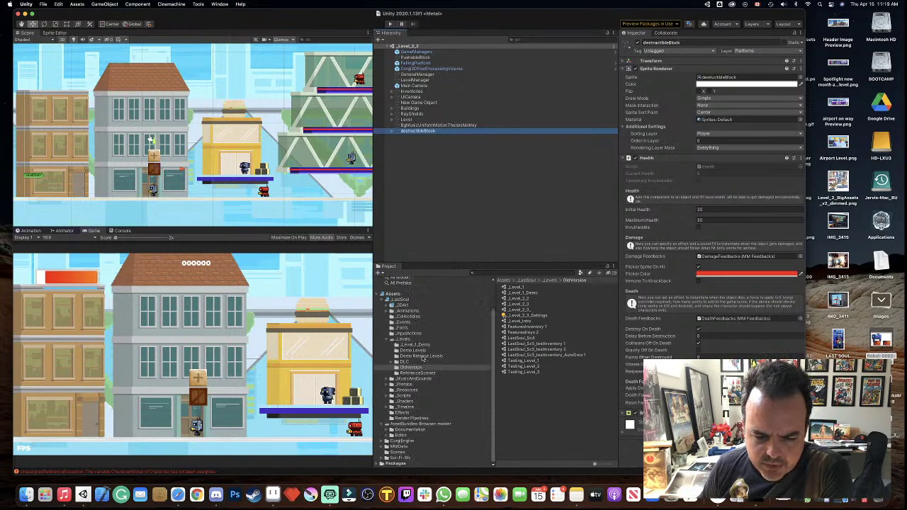
pyautogui.click(423, 357)
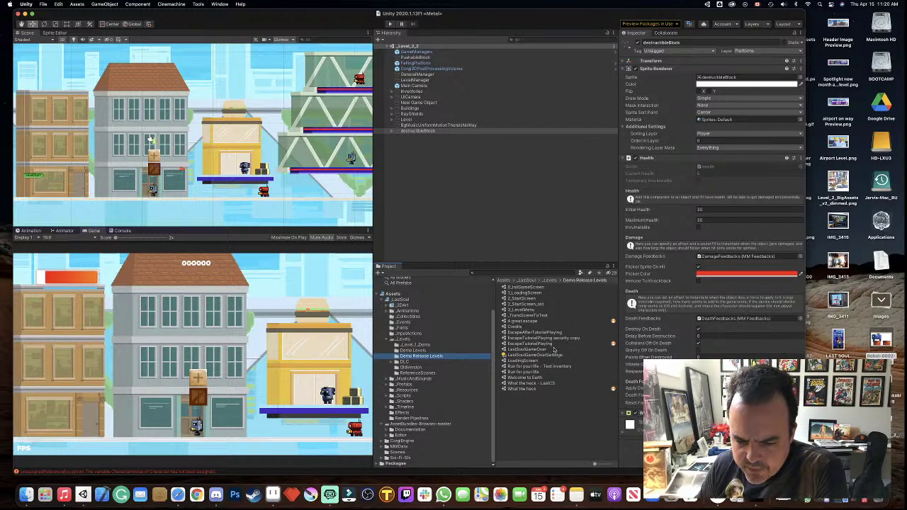
# - Open 'Run for your life - Test inventory', paste destructibleBlock, and lift it above the left platform
pyautogui.click(535, 366)
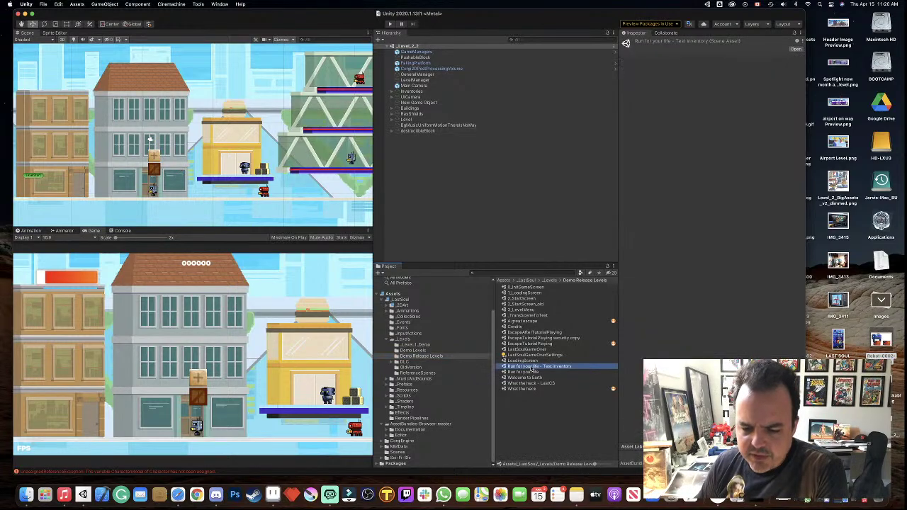
pyautogui.doubleClick(532, 368)
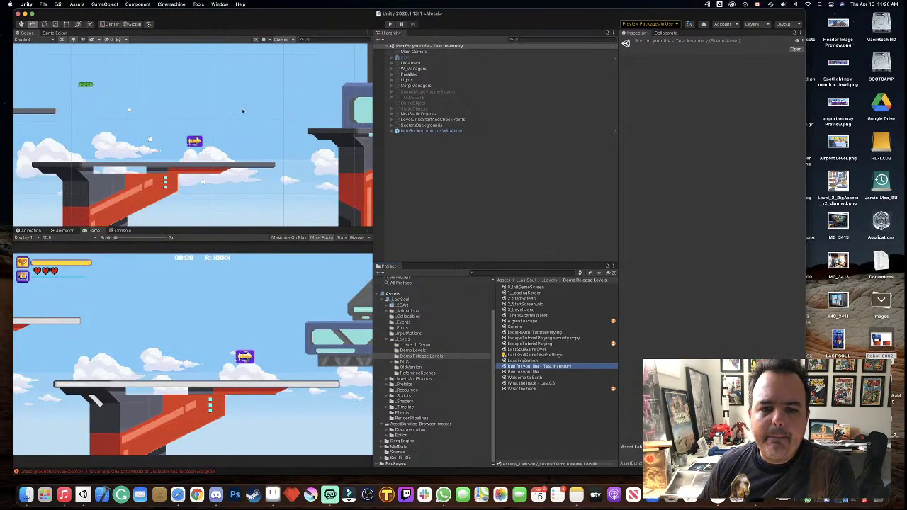
pyautogui.click(429, 177)
pyautogui.press('super+v')
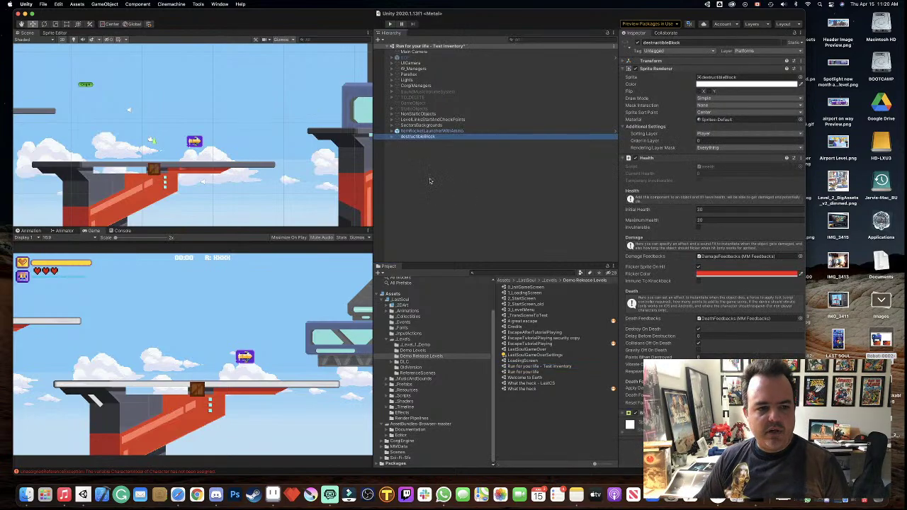
pyautogui.moveTo(153, 168); pyautogui.dragTo(167, 112)
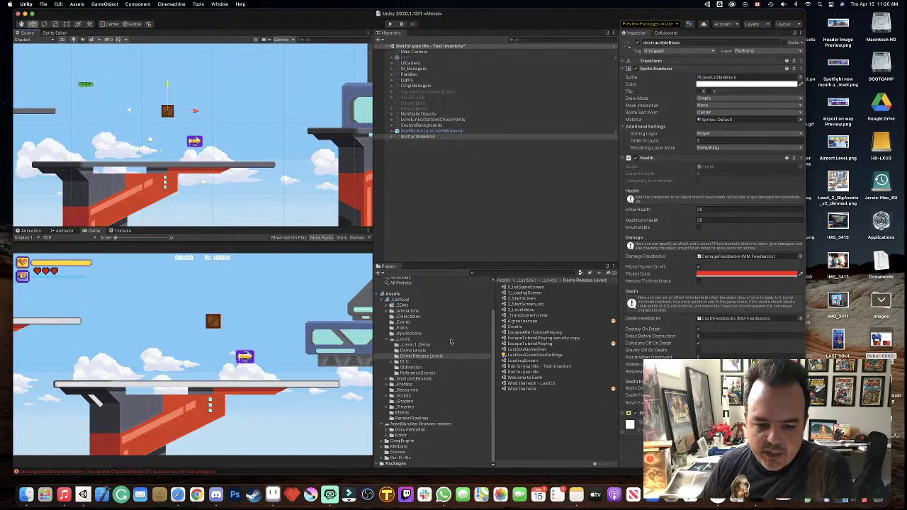
pyautogui.click(386, 306)
pyautogui.click(411, 402)
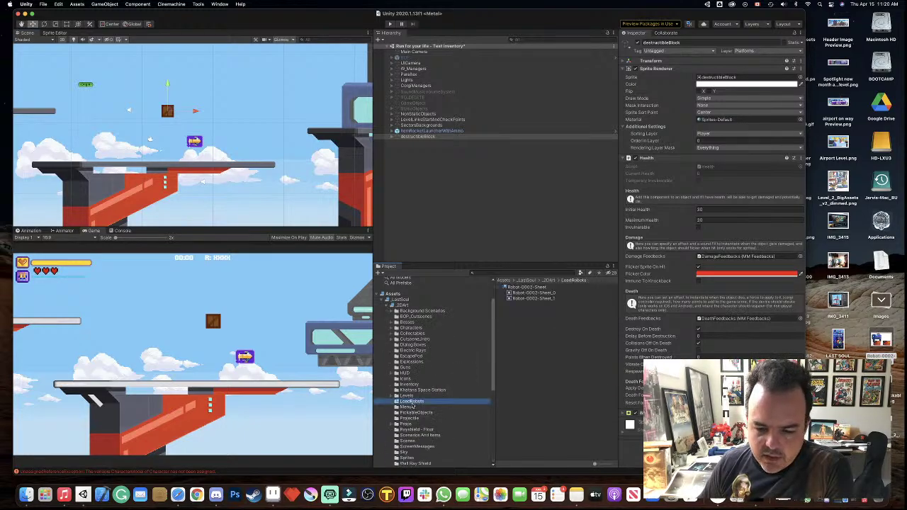
pyautogui.moveTo(533, 293); pyautogui.dragTo(727, 80)
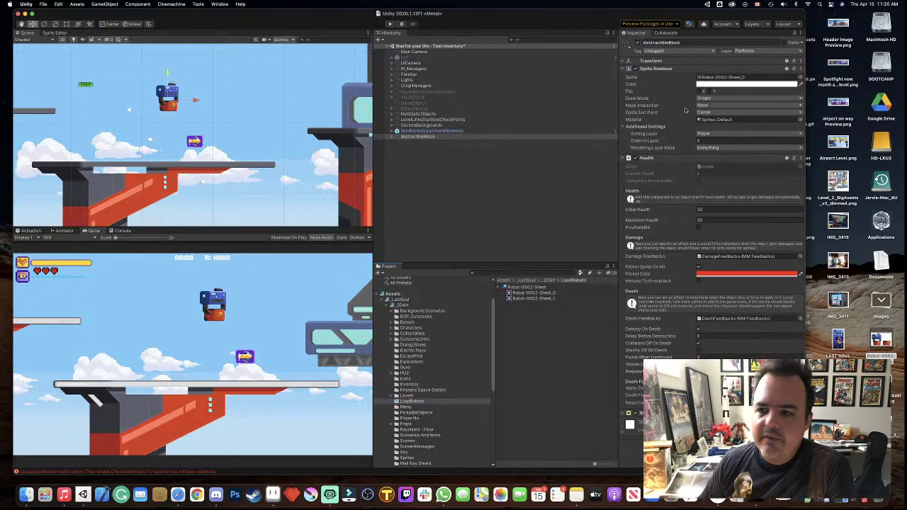
pyautogui.click(624, 62)
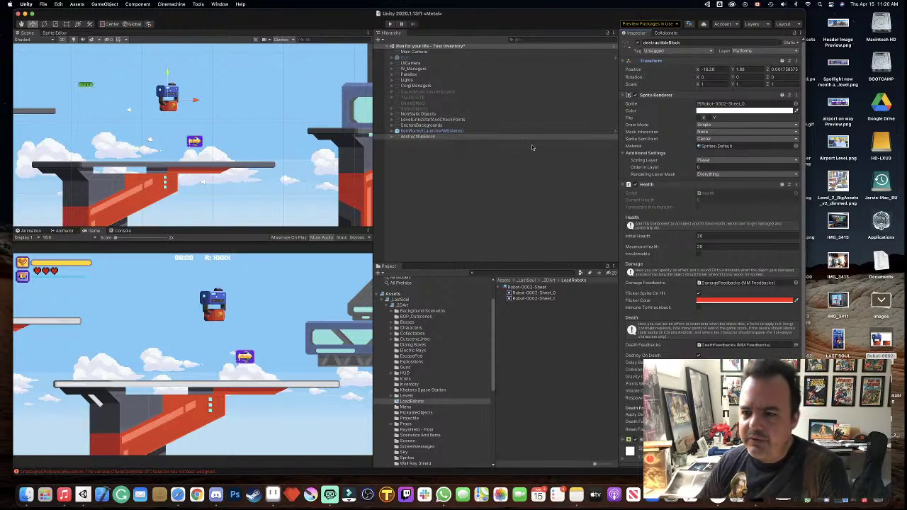
pyautogui.scroll(-2, 671, 210)
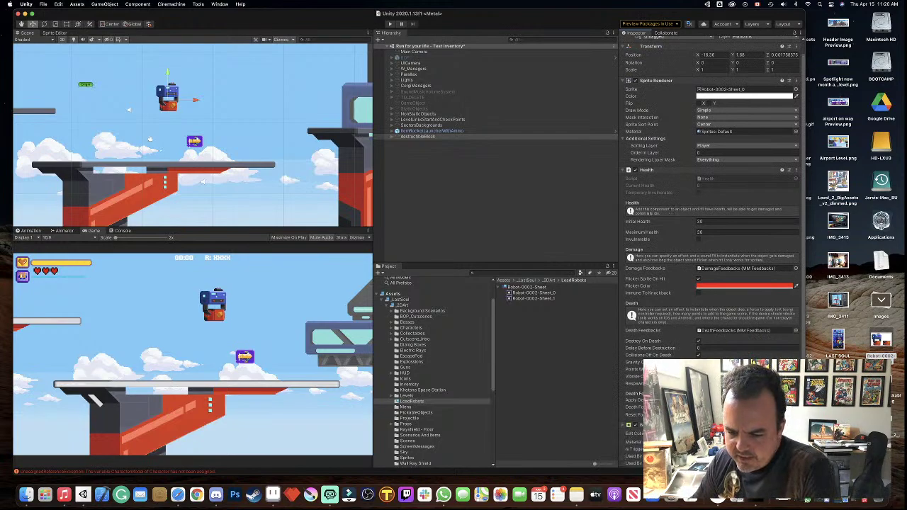
pyautogui.scroll(-5, 680, 284)
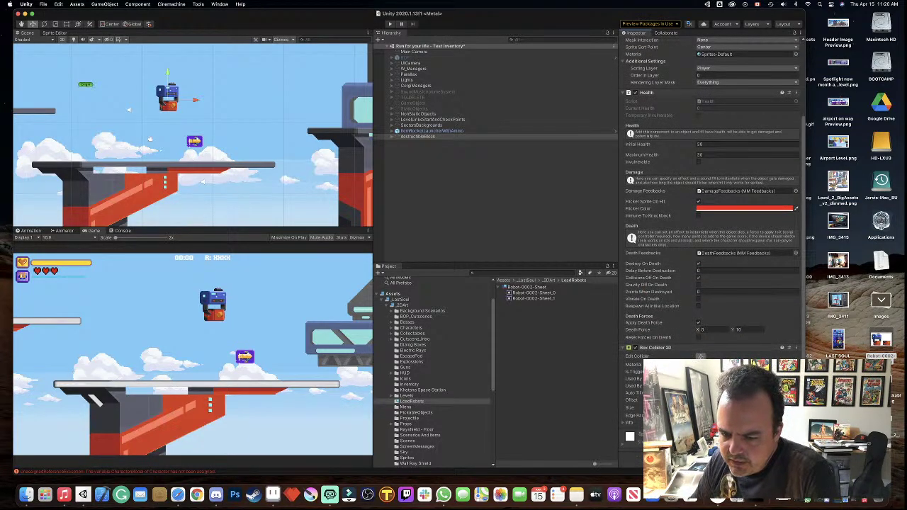
pyautogui.click(700, 357)
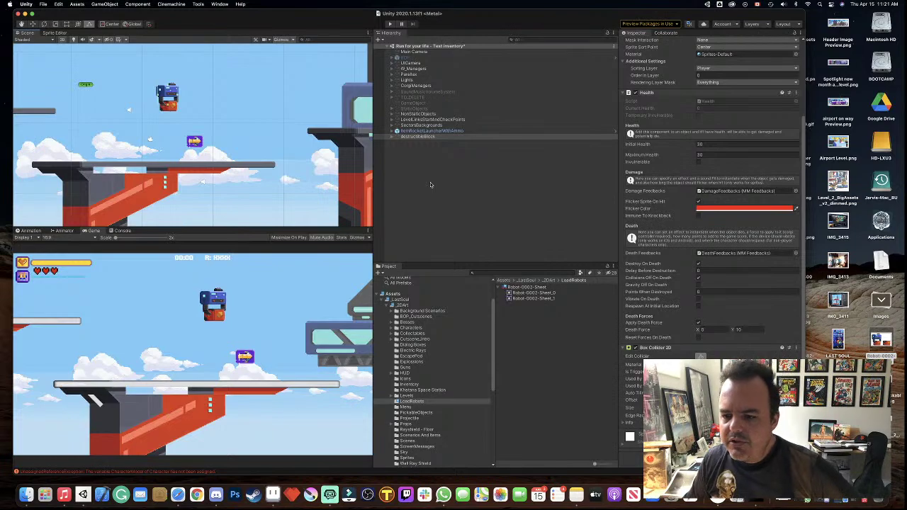
pyautogui.scroll(3, 644, 220)
pyautogui.scroll(-3, 644, 220)
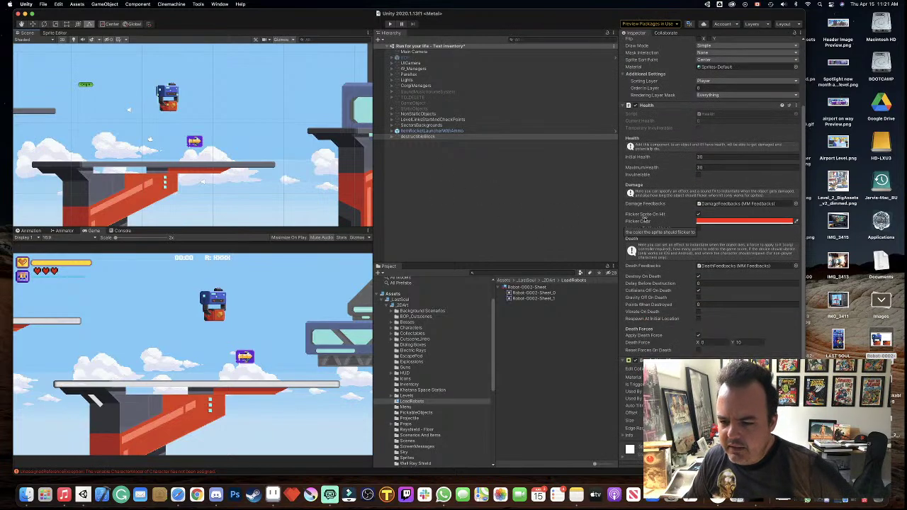
# - Add a GameObject > Instantiate Object death feedback and drop Robot-0002-Sheet_1 into the scene
pyautogui.click(392, 137)
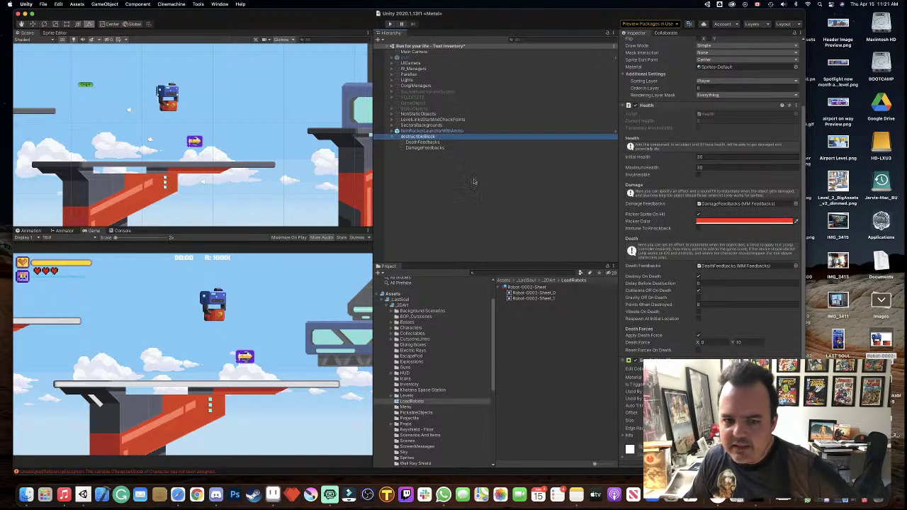
pyautogui.click(423, 142)
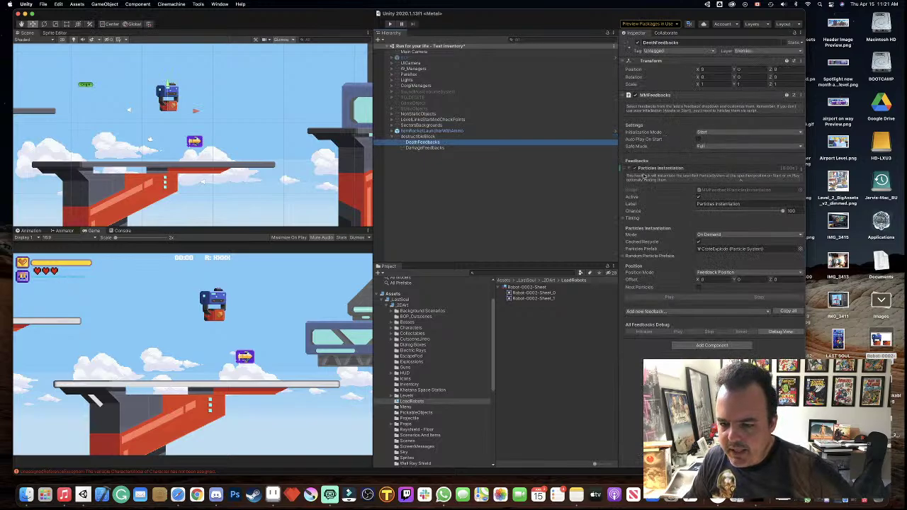
pyautogui.click(629, 169)
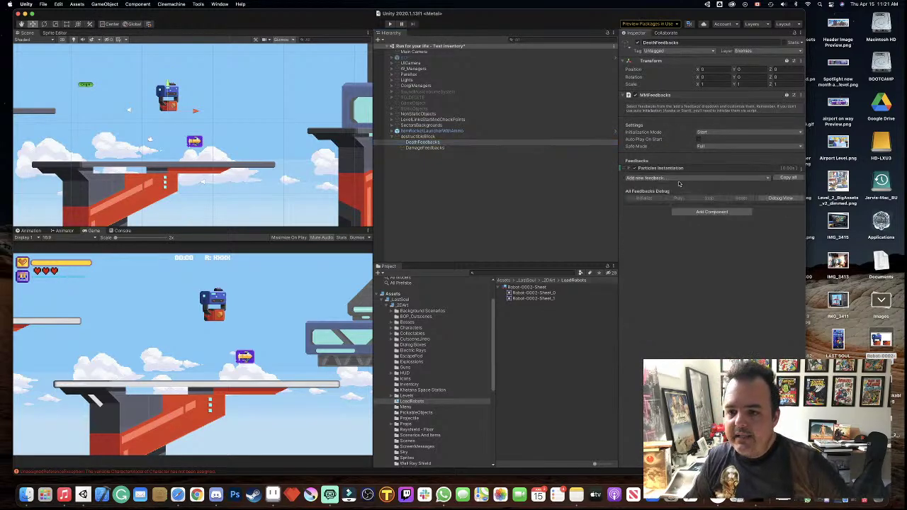
pyautogui.click(682, 179)
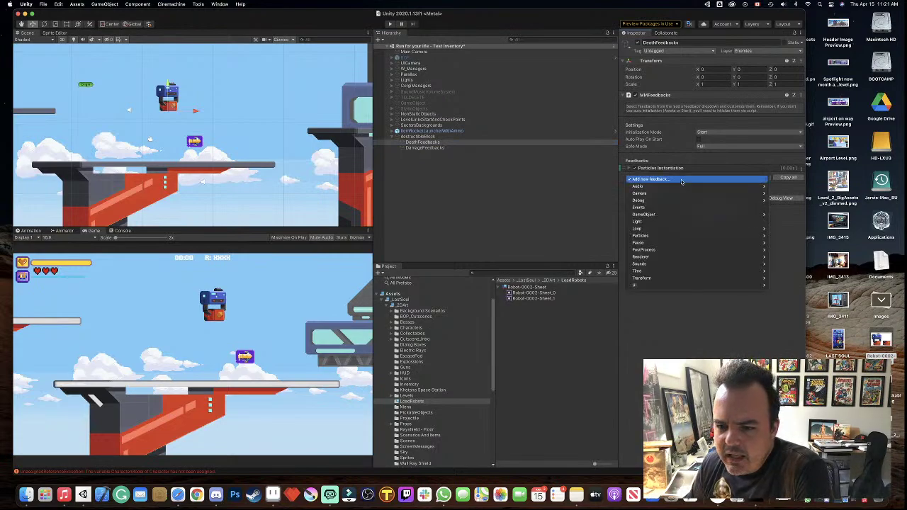
pyautogui.moveTo(662, 215)
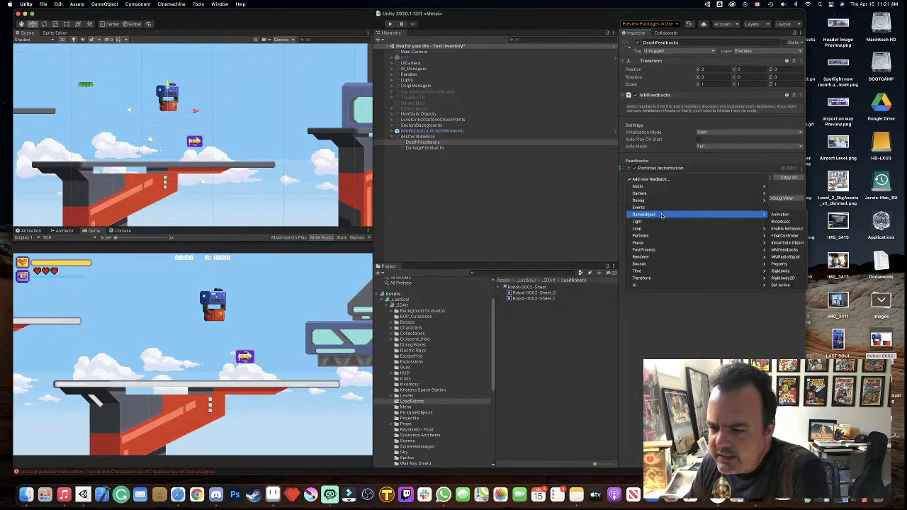
pyautogui.click(786, 242)
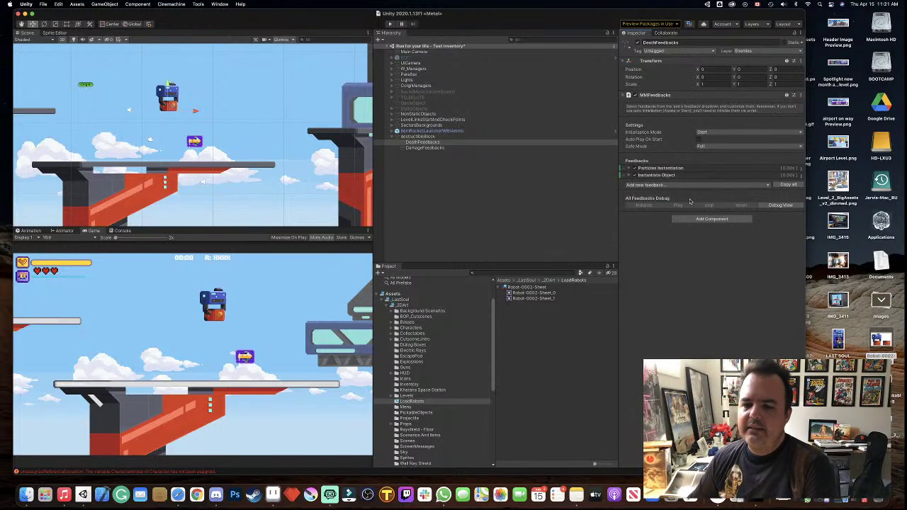
pyautogui.click(630, 177)
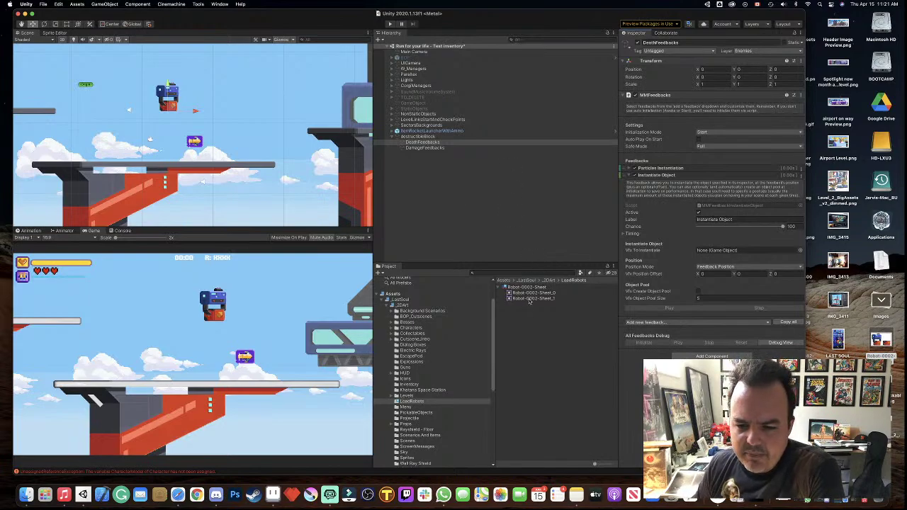
pyautogui.moveTo(528, 300); pyautogui.dragTo(447, 213)
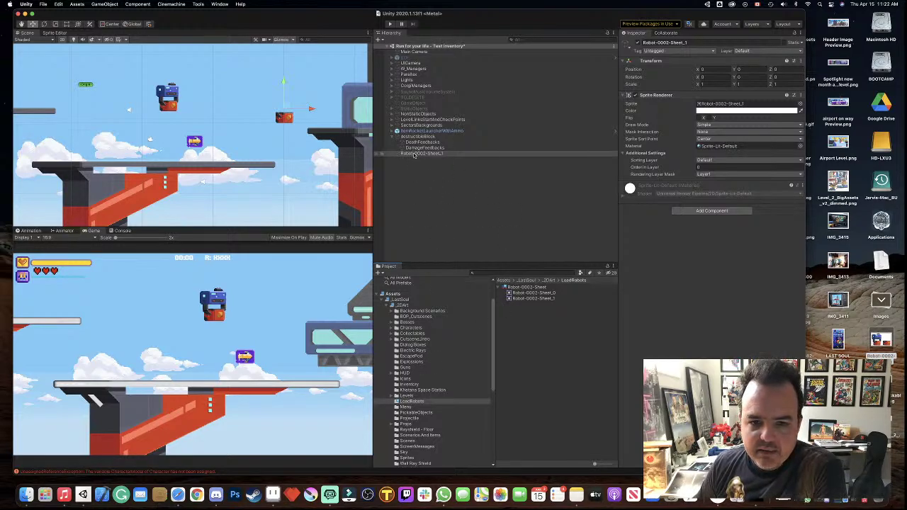
# - Save Robot-0002-Sheet_1 as a prefab and assign it to the death feedback's Vfx To Instantiate
pyautogui.moveTo(415, 155); pyautogui.dragTo(544, 356)
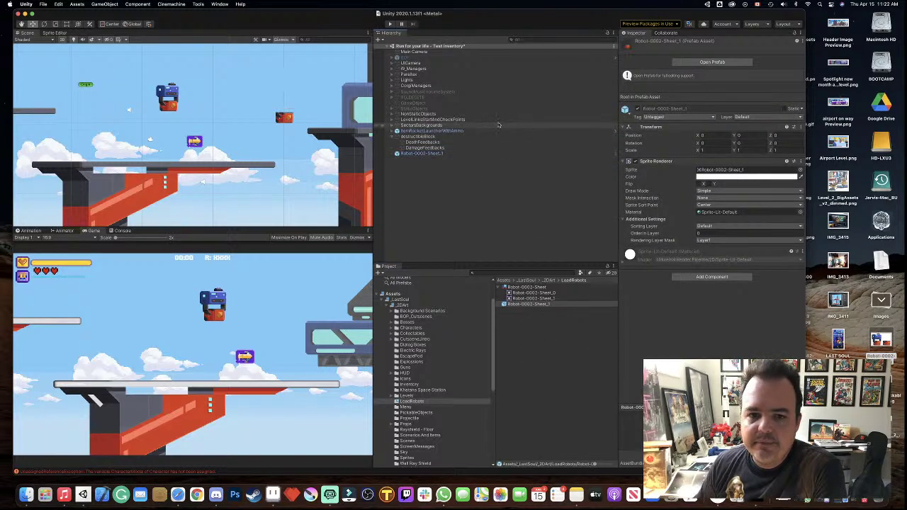
pyautogui.click(428, 149)
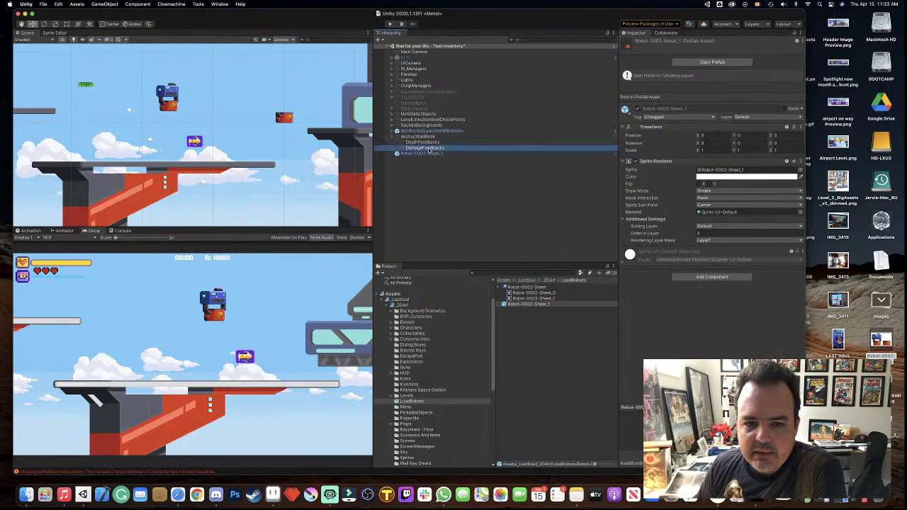
pyautogui.click(430, 143)
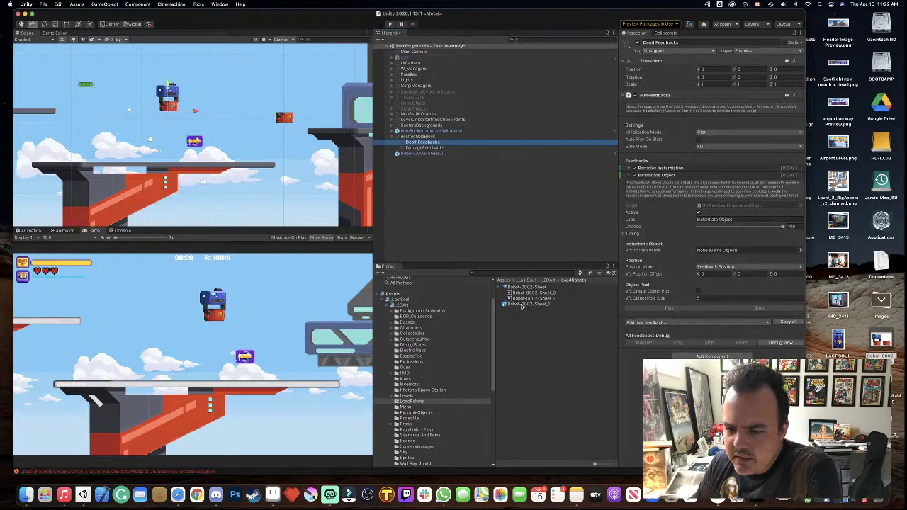
pyautogui.moveTo(521, 306); pyautogui.dragTo(705, 255)
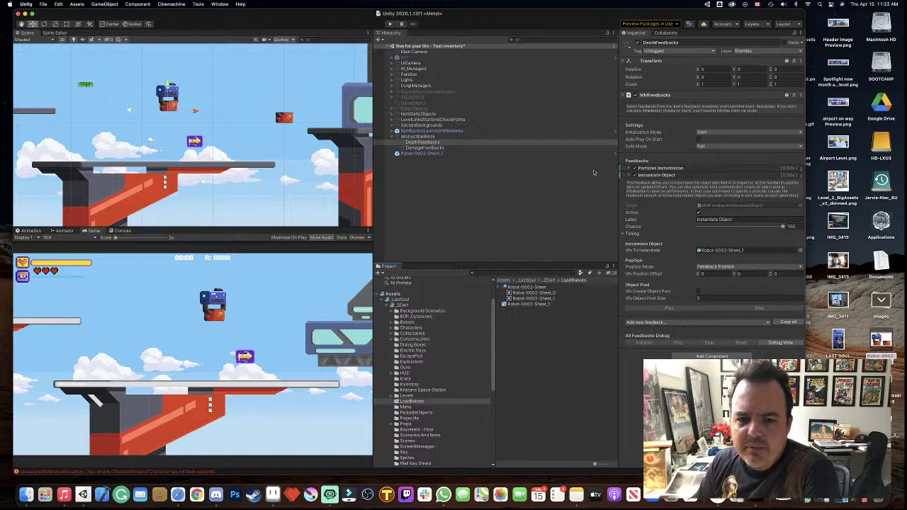
# - Play the level and shoot the destructibleBlock until it breaks, then switch to Safari
pyautogui.click(427, 137)
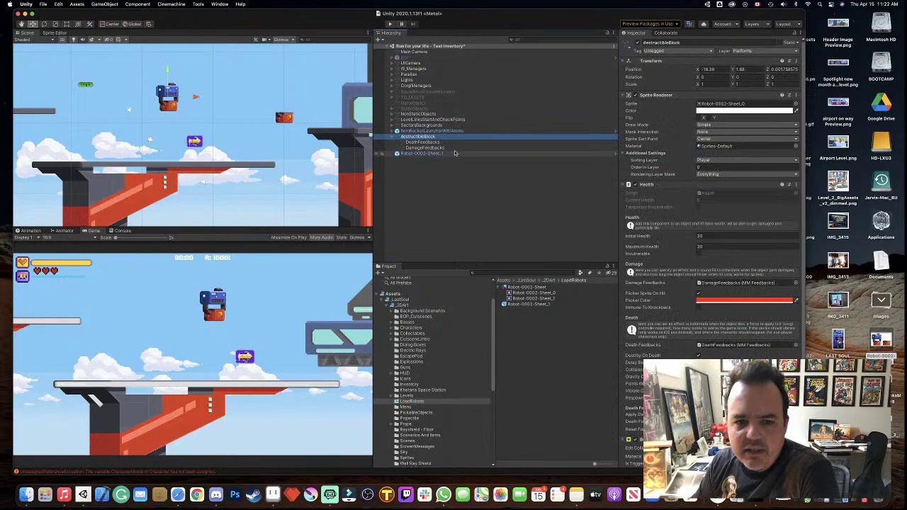
pyautogui.press('super+p')
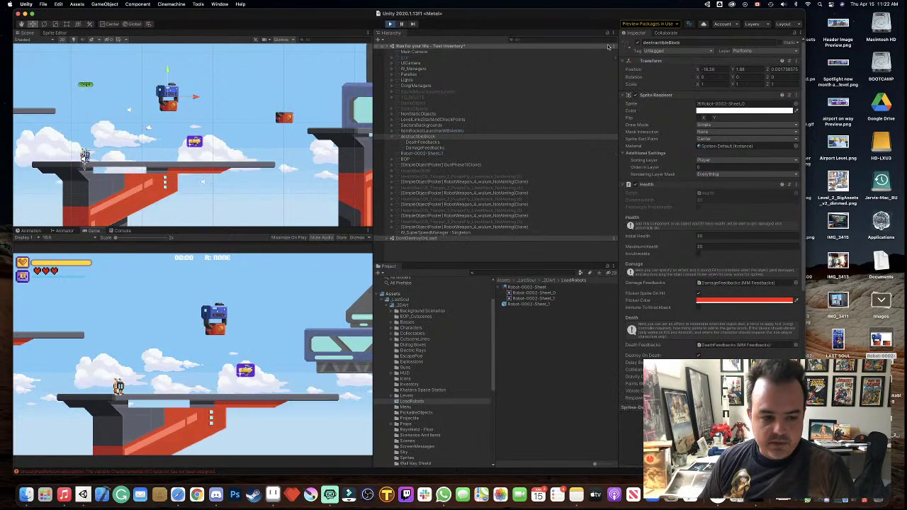
pyautogui.press('Right')
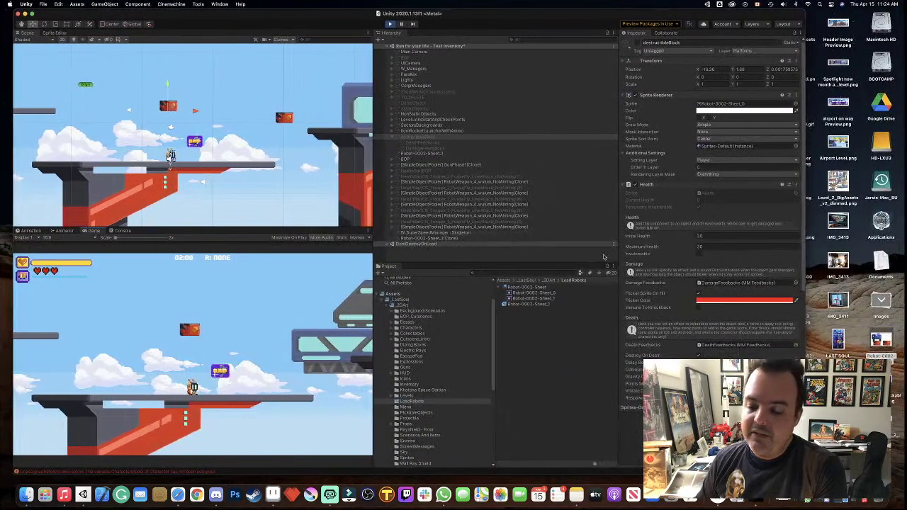
pyautogui.press('super+Tab')
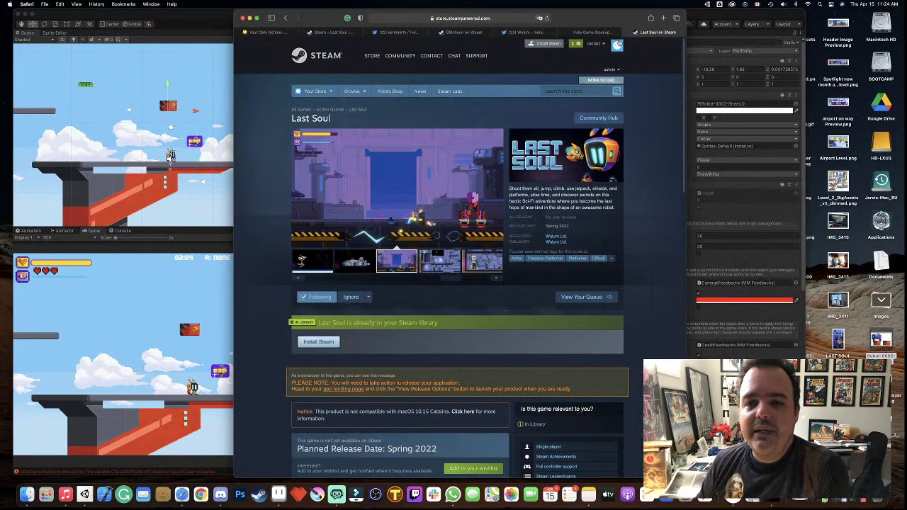
pyautogui.click(498, 20)
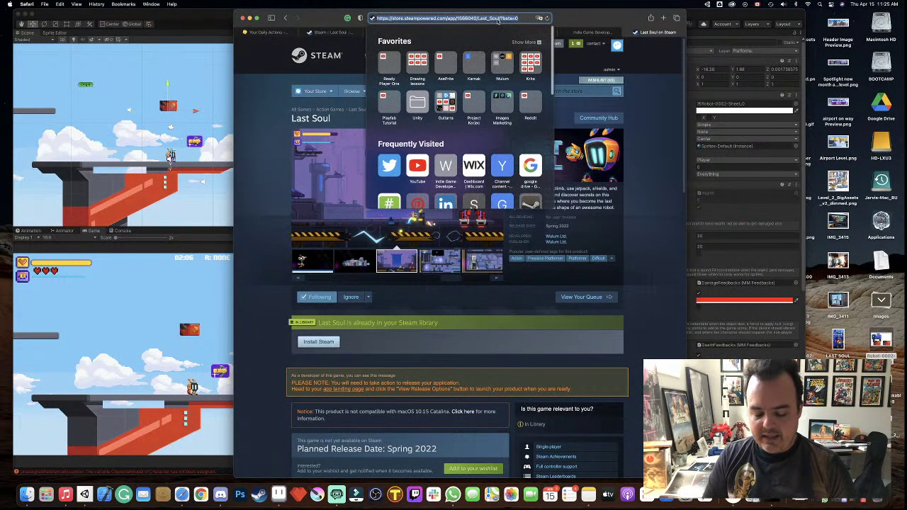
pyautogui.write('wulum.com')
pyautogui.press('Return')
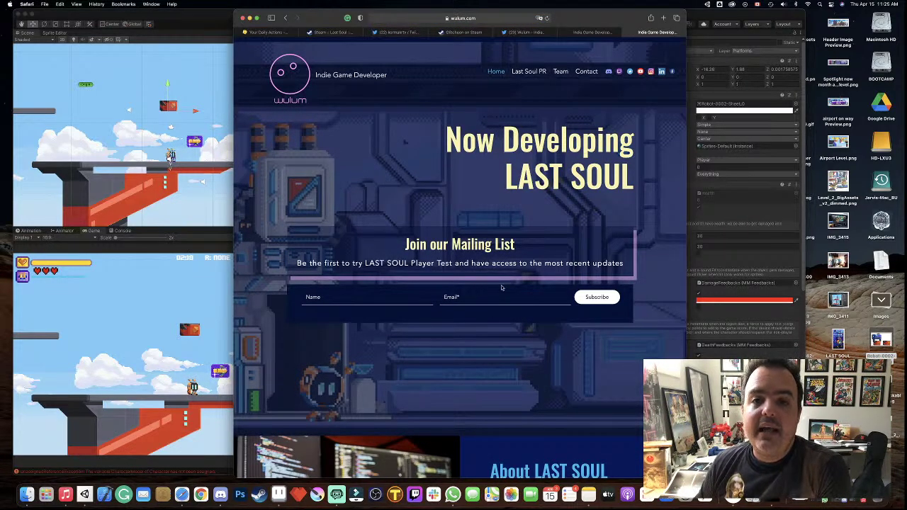
pyautogui.scroll(-3, 502, 286)
pyautogui.scroll(-6, 440, 298)
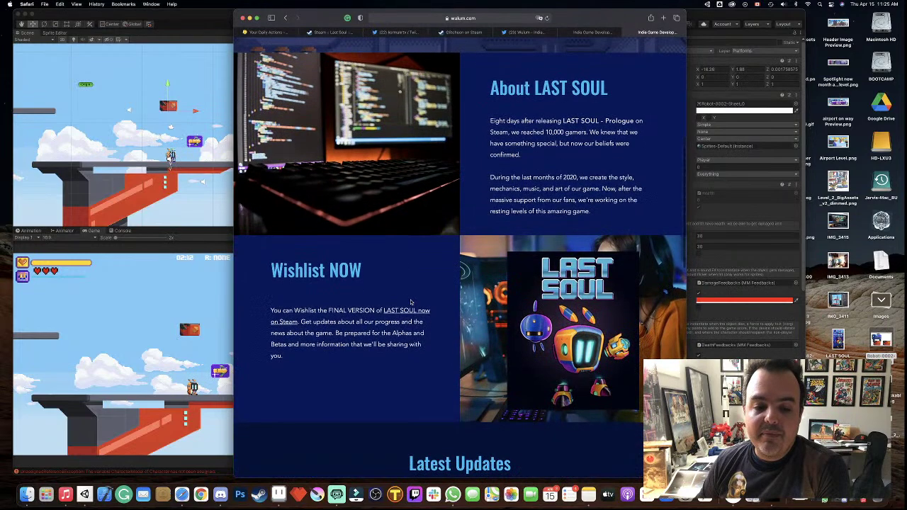
pyautogui.click(400, 313)
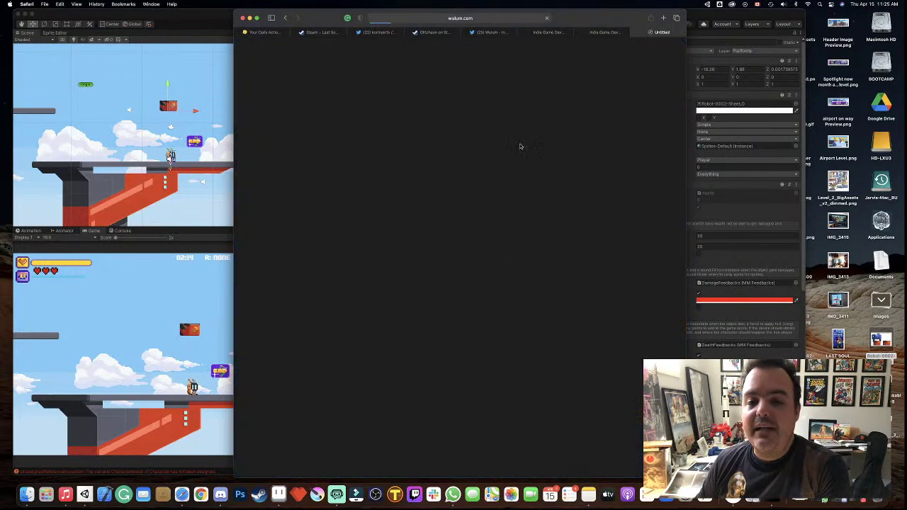